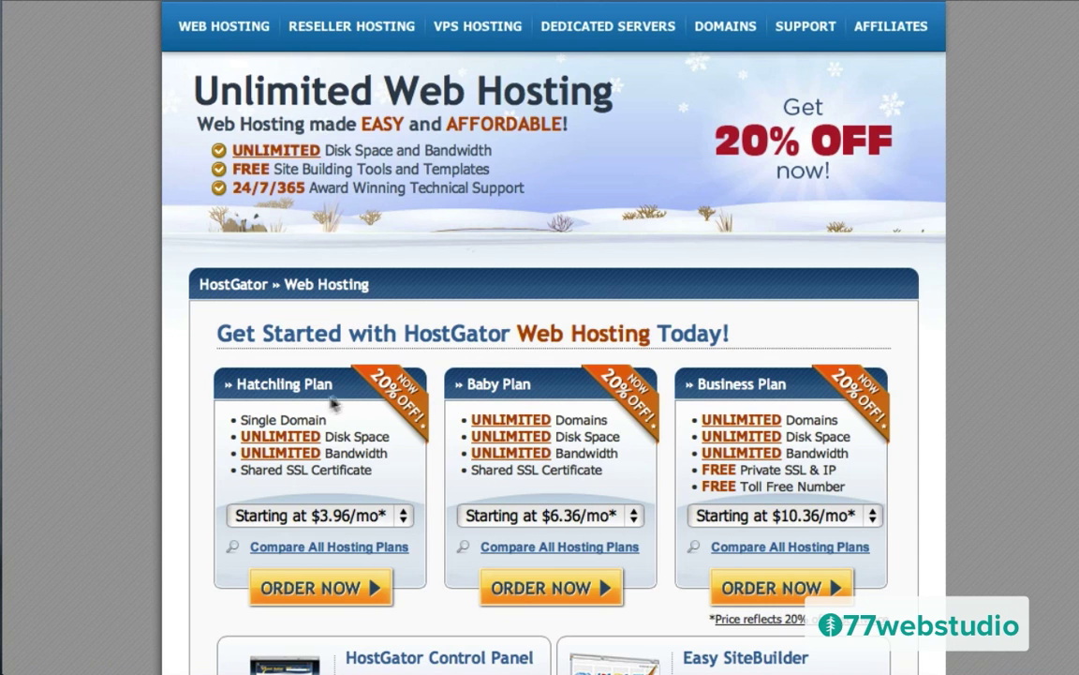
Step: Start an order for the HostGator Baby hosting plan from the Web Hosting page
{"action": "scroll", "coordinate": [473, 374], "scroll_direction": "down", "scroll_amount": 4}
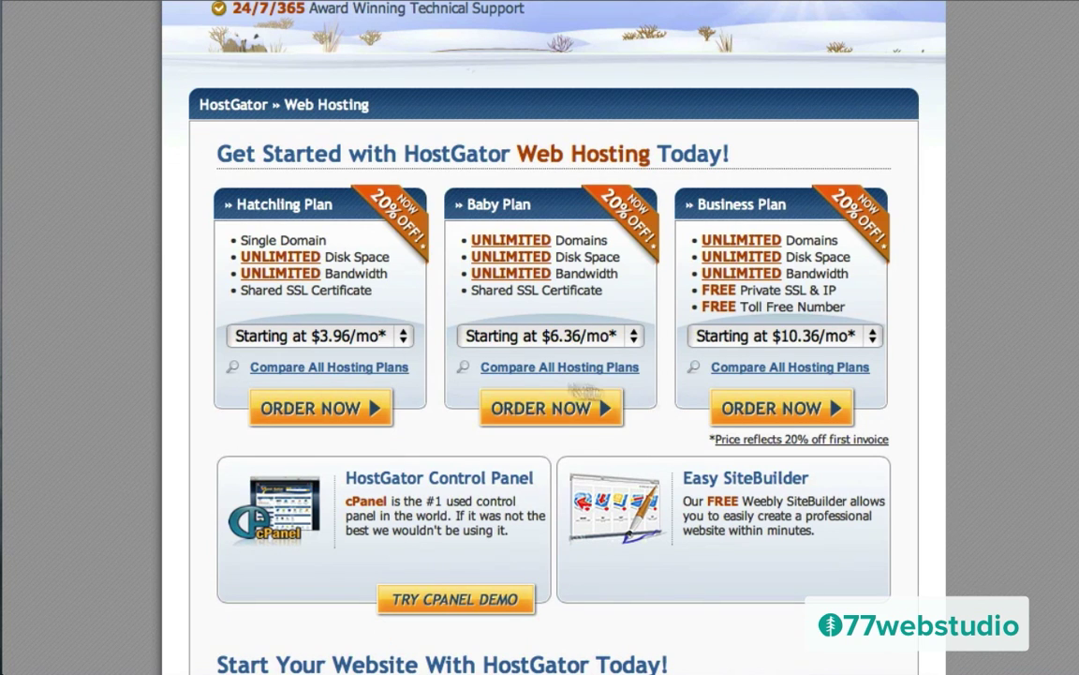
{"action": "left_click", "coordinate": [536, 415]}
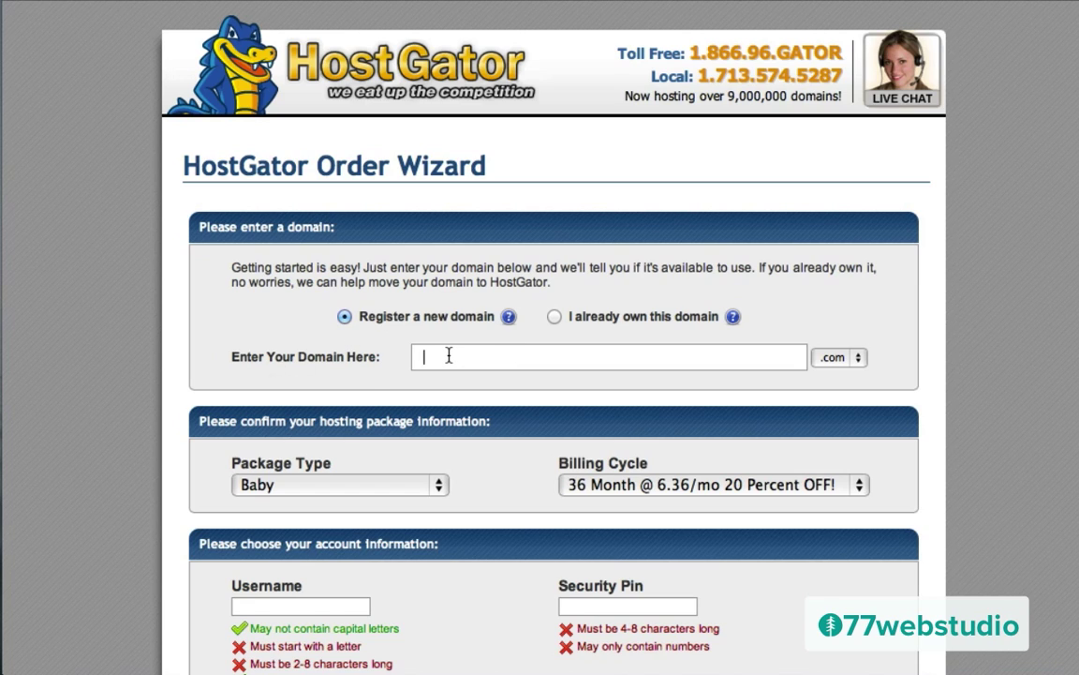
Step: Check that the domain 'shfjfurotjhfg' is available and review the .biz, .org, .info and .net alternatives
{"action": "type", "text": "shfjfurotjhfghdh"}
{"action": "key", "text": "Return"}
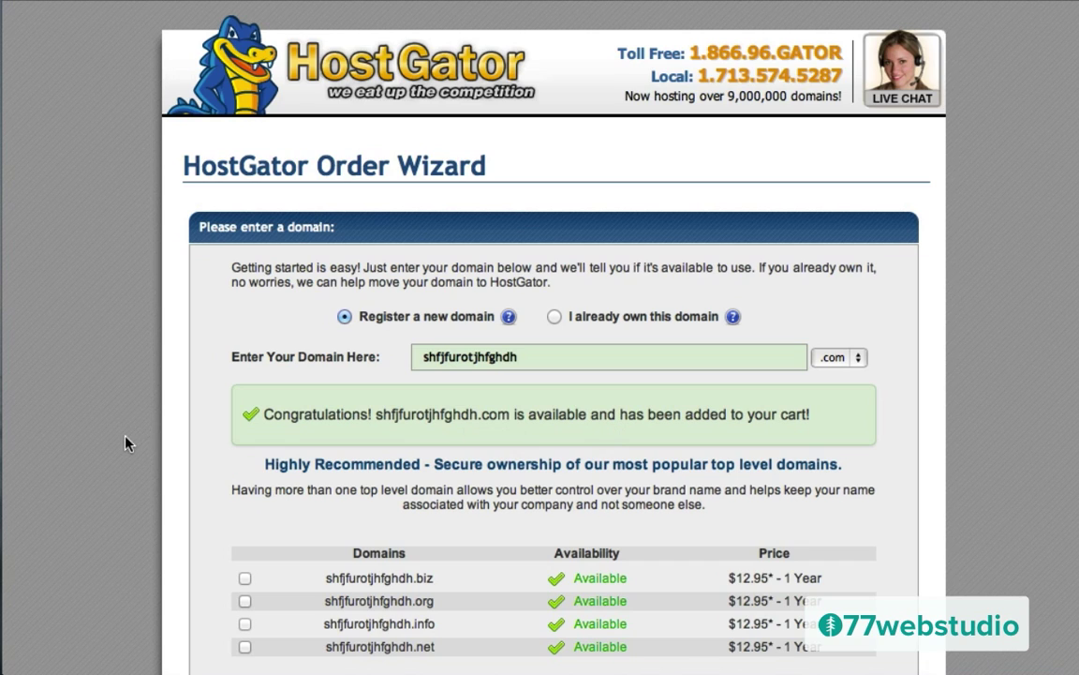
{"action": "scroll", "coordinate": [125, 438], "scroll_direction": "down", "scroll_amount": 5}
{"action": "scroll", "coordinate": [126, 439], "scroll_direction": "down", "scroll_amount": 2}
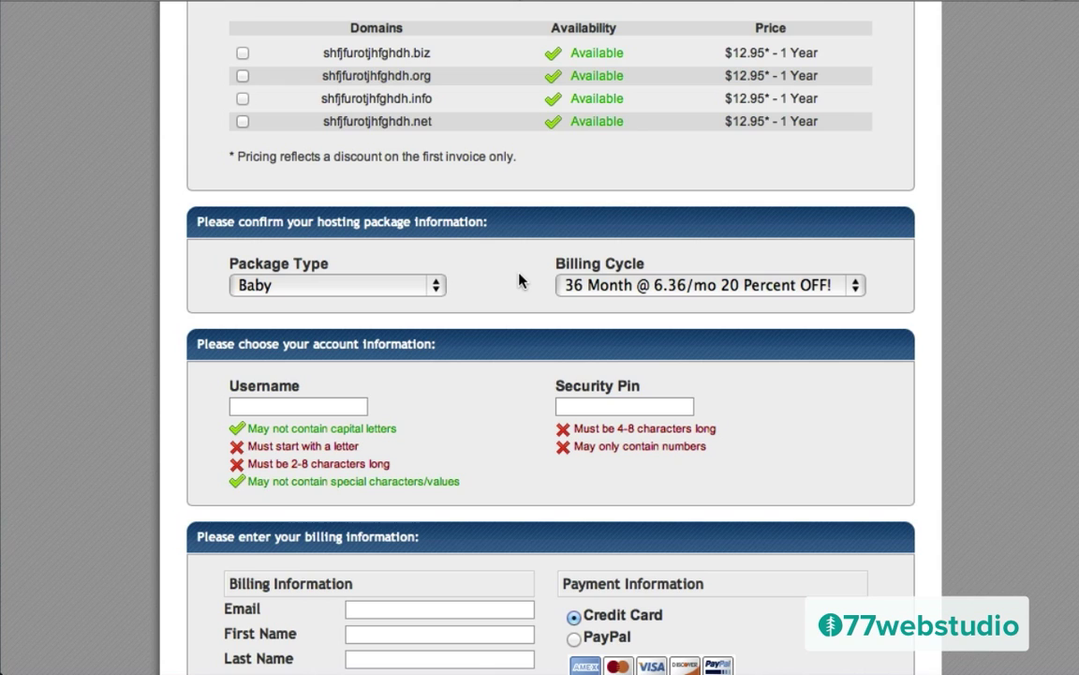
Step: Set the Baby plan's billing cycle to 1 Month @ 7.96/mo instead of 36 Month
{"action": "left_click", "coordinate": [562, 281]}
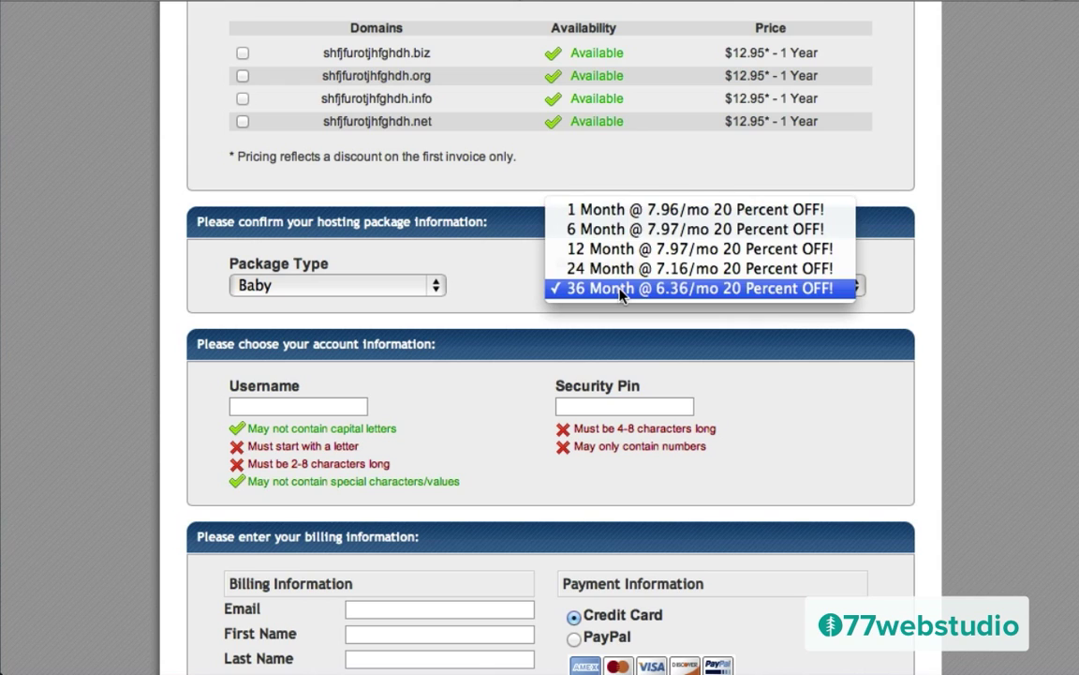
{"action": "left_click", "coordinate": [581, 210]}
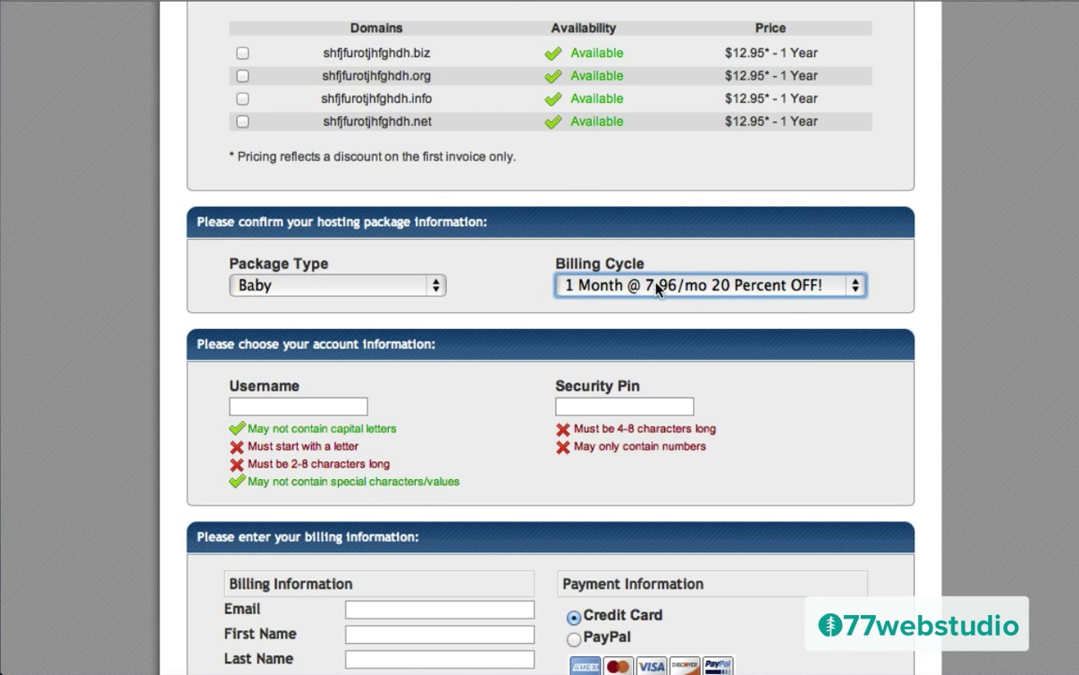
{"action": "left_click", "coordinate": [601, 292]}
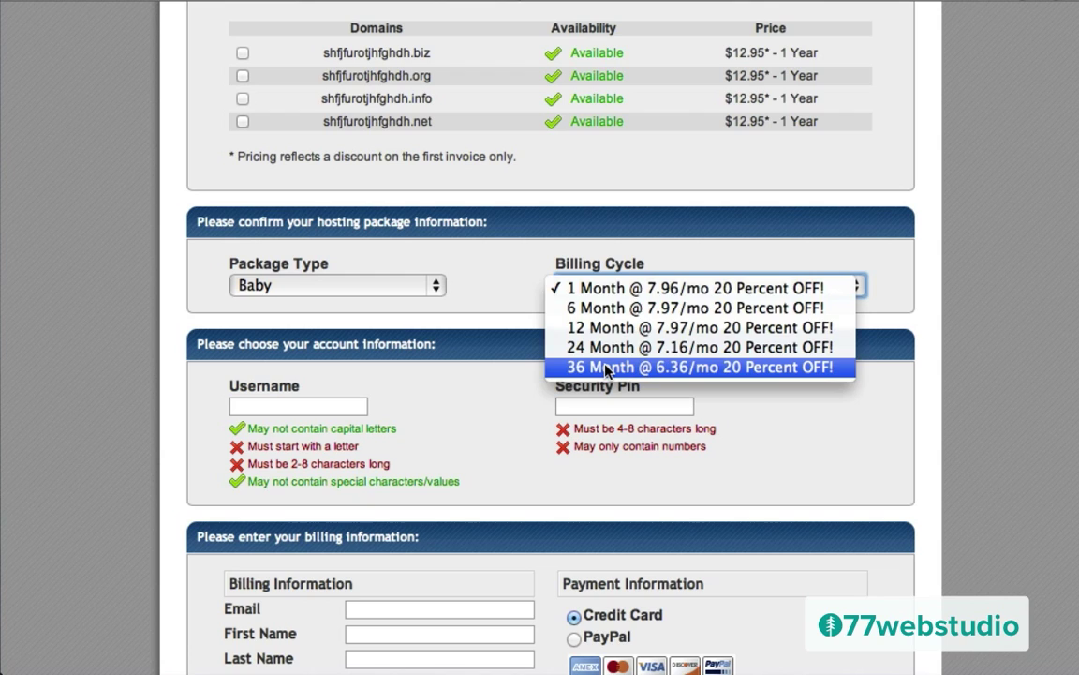
{"action": "left_click", "coordinate": [596, 290]}
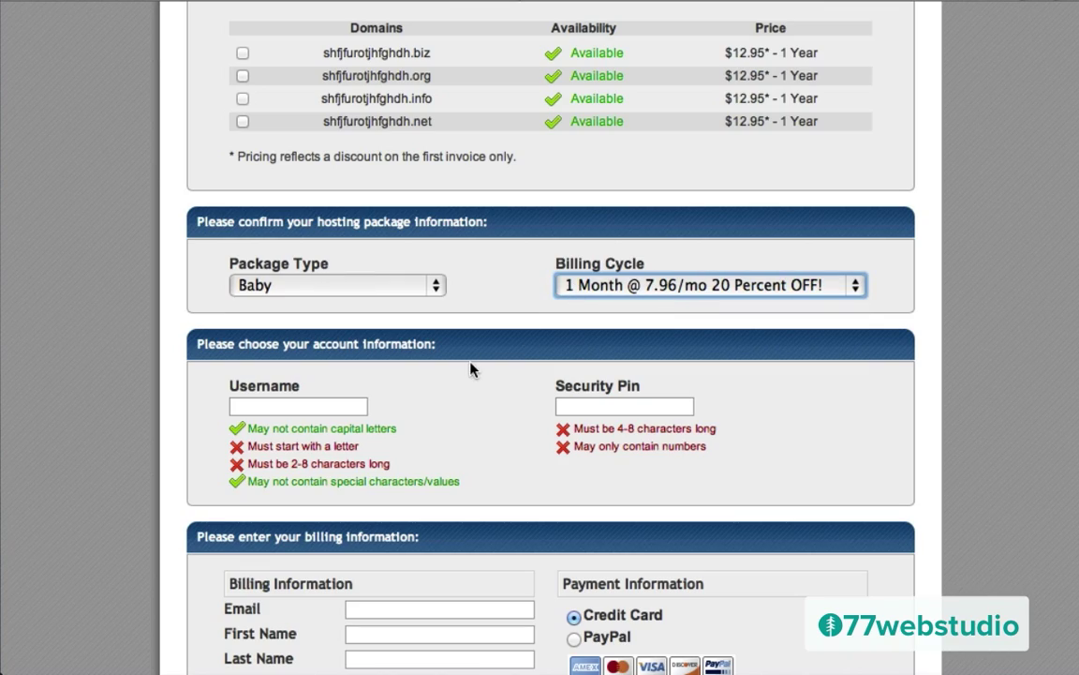
{"action": "scroll", "coordinate": [472, 369], "scroll_direction": "down", "scroll_amount": 10}
{"action": "scroll", "coordinate": [471, 368], "scroll_direction": "down", "scroll_amount": 7}
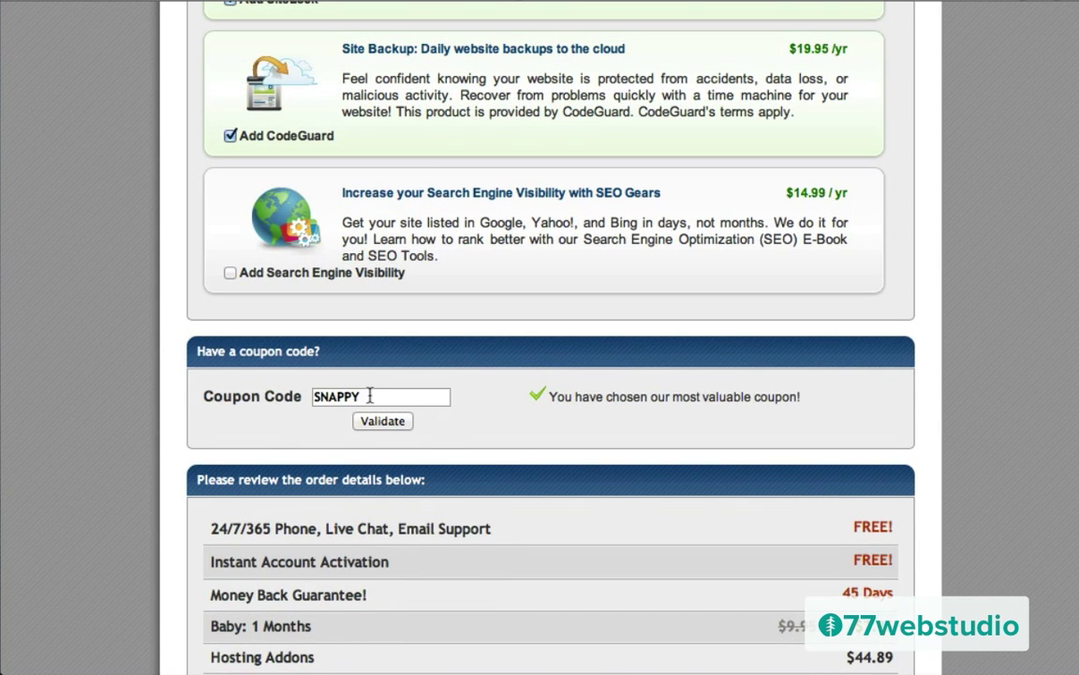
Step: Replace coupon SNAPPY with wpcoupon25 and validate it, making the total due $57.85
{"action": "scroll", "coordinate": [525, 407], "scroll_direction": "down", "scroll_amount": 2}
{"action": "scroll", "coordinate": [532, 410], "scroll_direction": "down", "scroll_amount": 2}
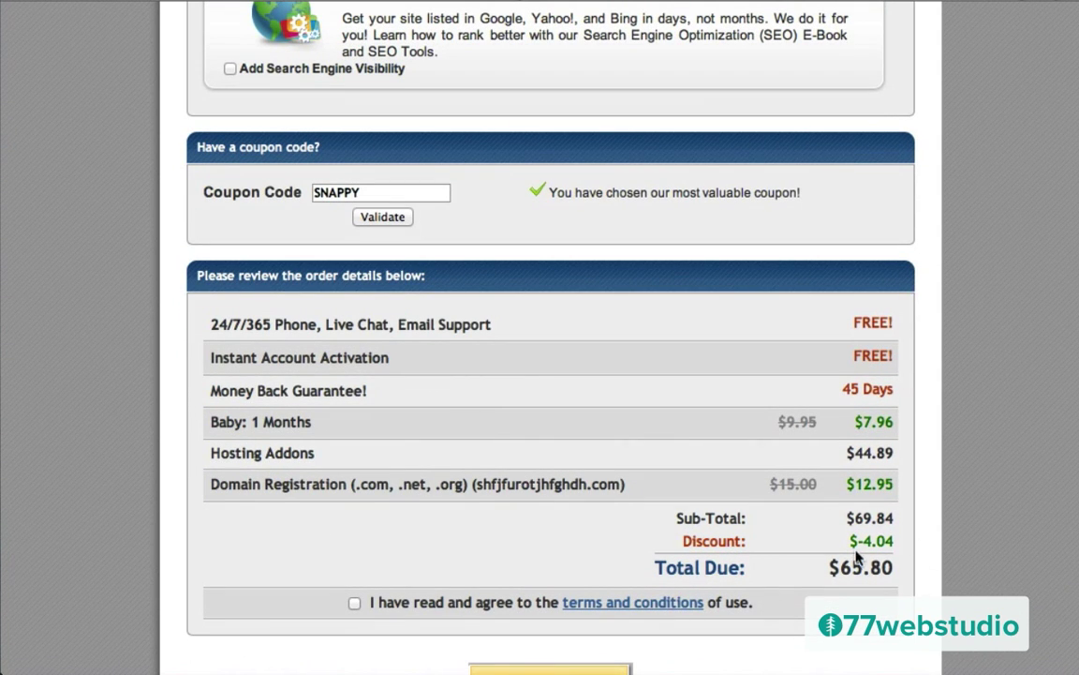
{"action": "double_click", "coordinate": [367, 195]}
{"action": "type", "text": "wpcoupon25"}
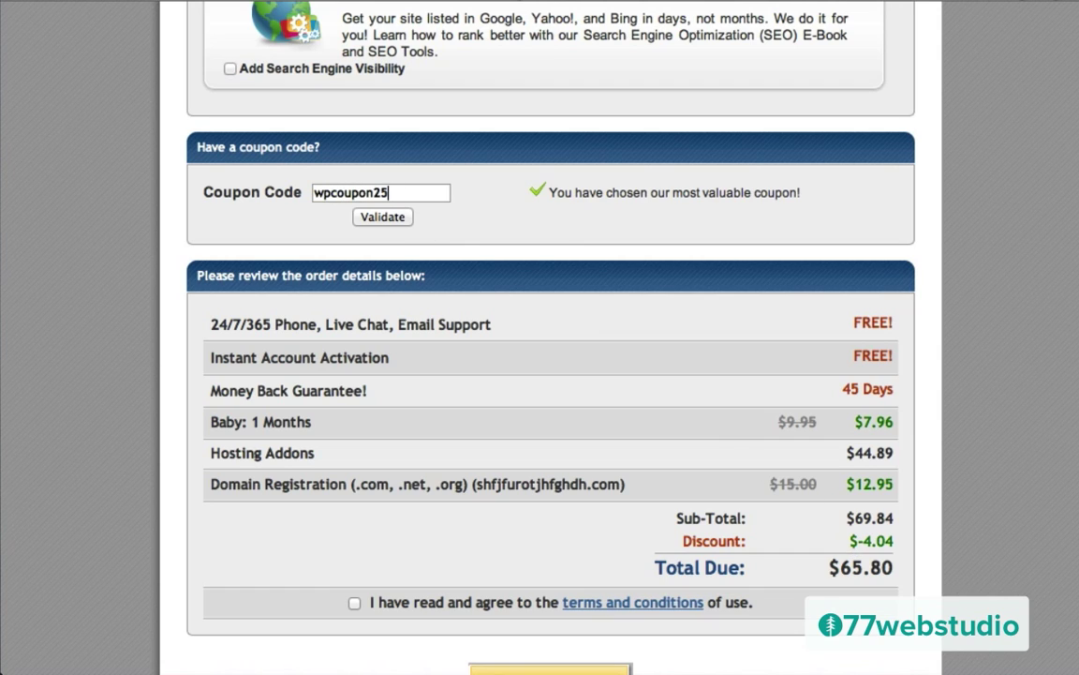
{"action": "left_click", "coordinate": [380, 219]}
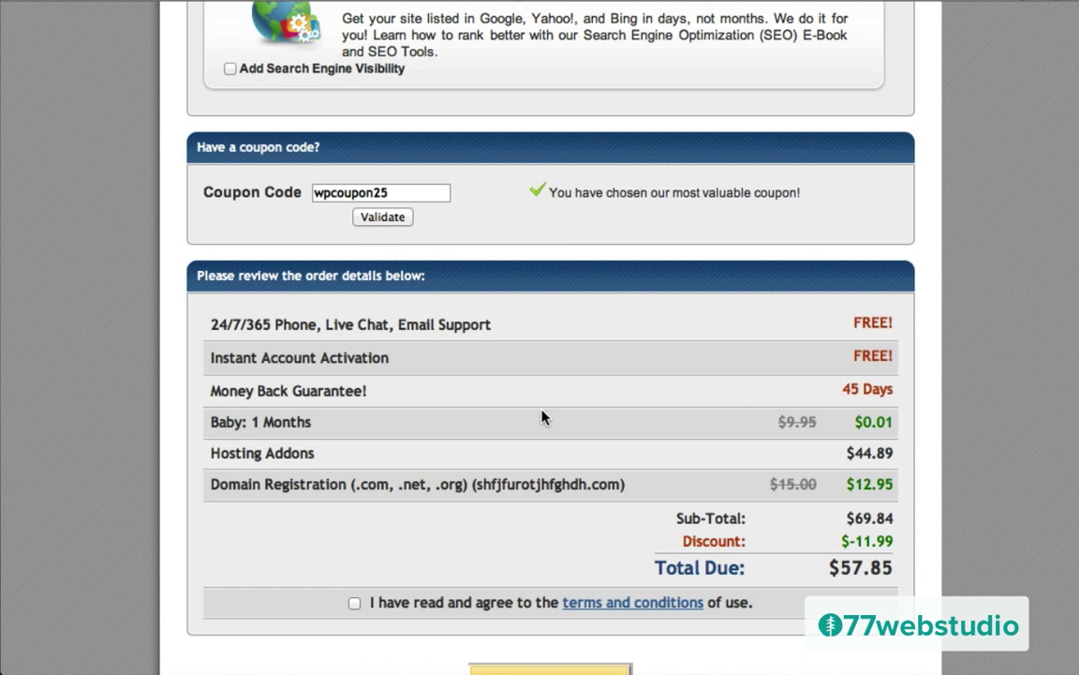
{"action": "scroll", "coordinate": [542, 417], "scroll_direction": "up", "scroll_amount": 10}
{"action": "scroll", "coordinate": [534, 416], "scroll_direction": "down", "scroll_amount": 3}
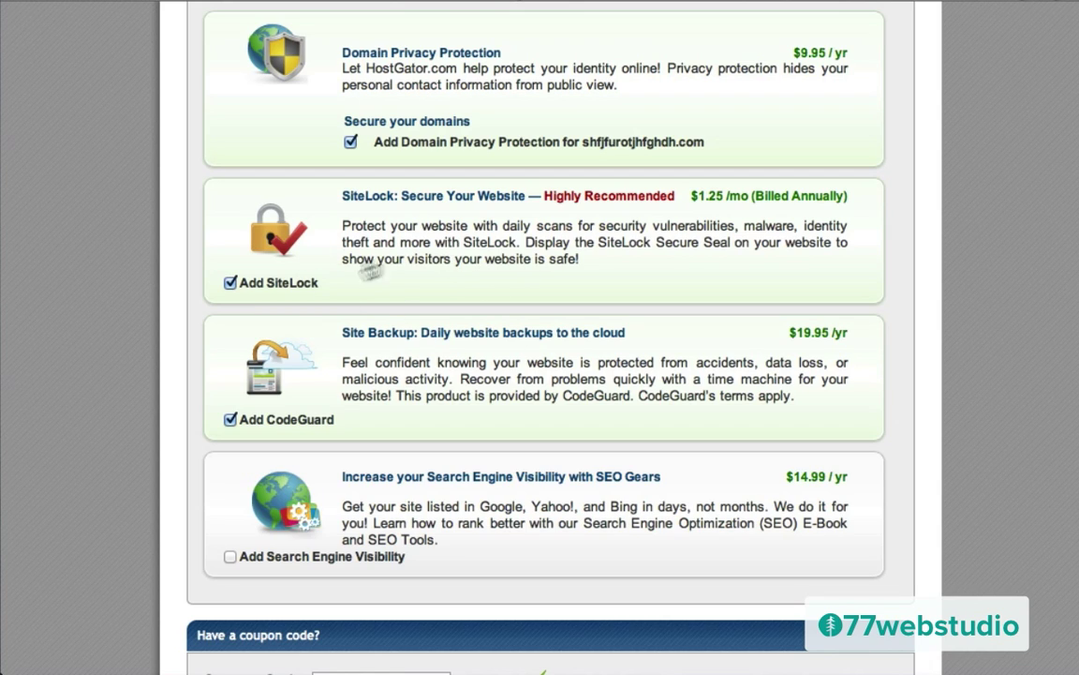
Step: Remove the CodeGuard and Domain Privacy Protection add-ons, dropping the total due to $12.96
{"action": "left_click", "coordinate": [231, 419]}
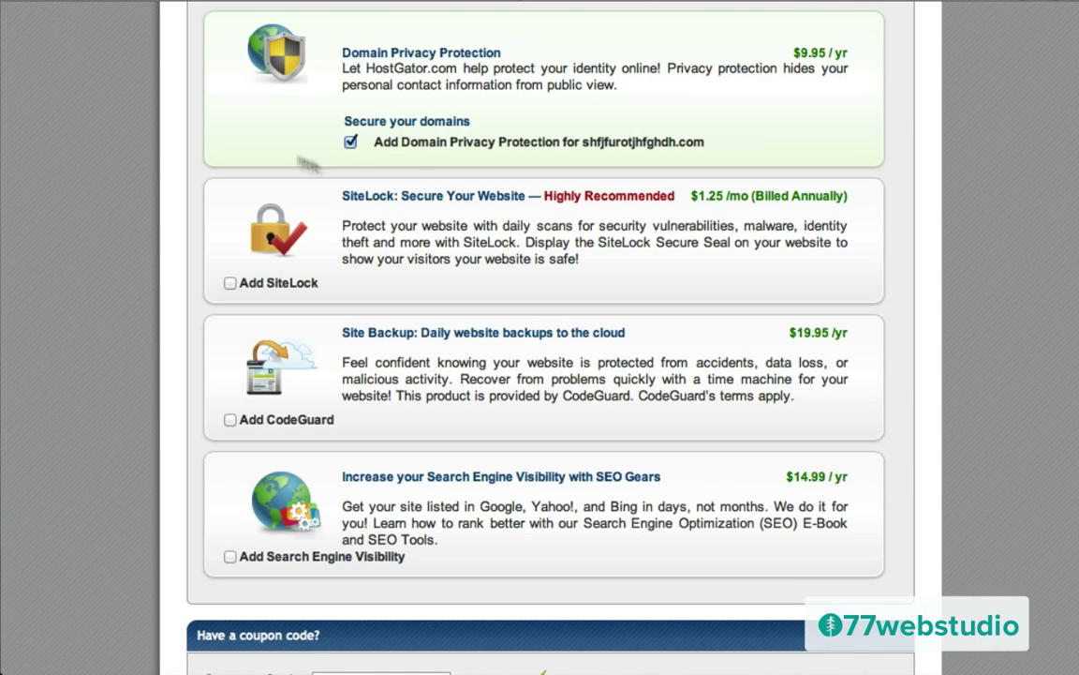
{"action": "left_click", "coordinate": [352, 144]}
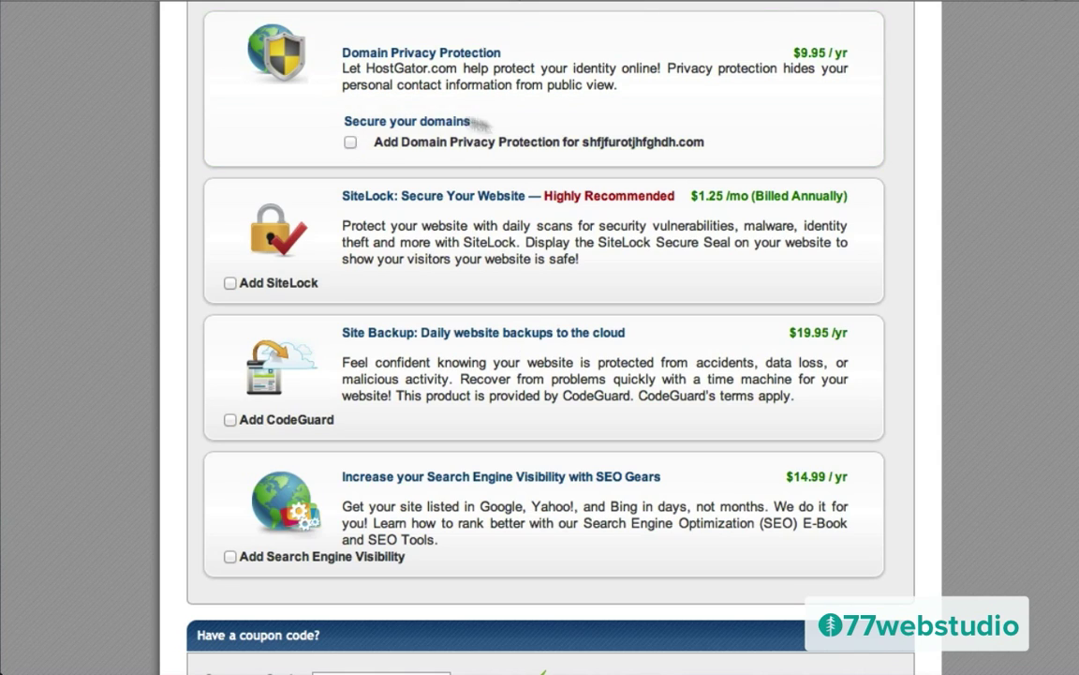
{"action": "scroll", "coordinate": [294, 313], "scroll_direction": "down", "scroll_amount": 5}
{"action": "scroll", "coordinate": [294, 317], "scroll_direction": "down", "scroll_amount": 3}
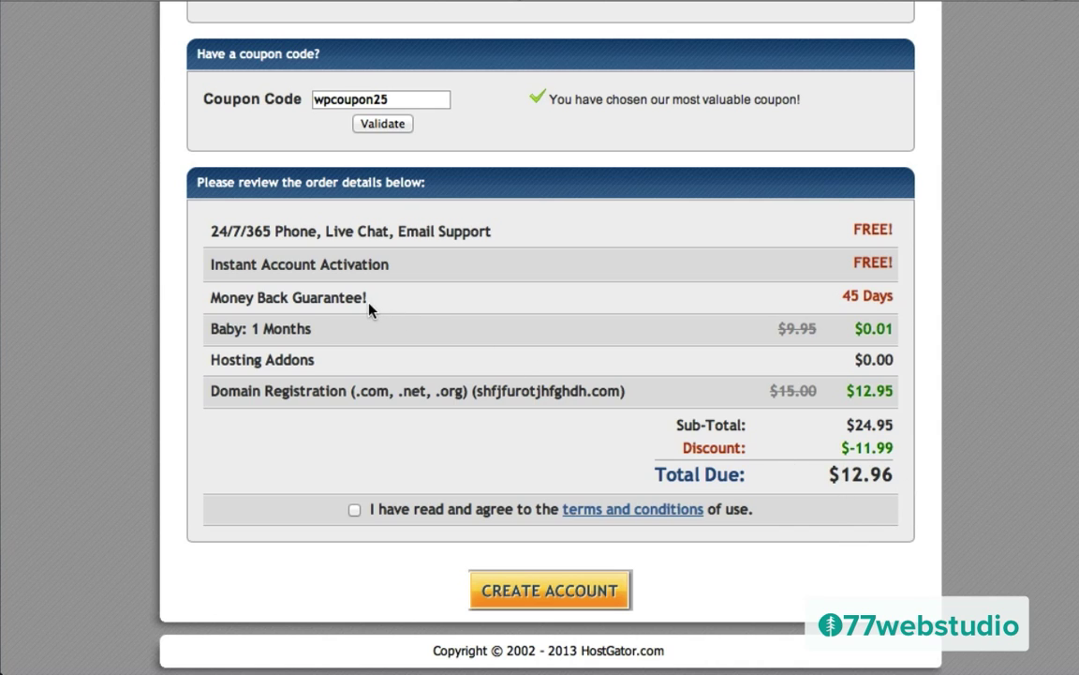
Step: Switch the Baby plan's billing cycle to 6 Month
{"action": "scroll", "coordinate": [369, 310], "scroll_direction": "up", "scroll_amount": 15}
{"action": "scroll", "coordinate": [369, 309], "scroll_direction": "up", "scroll_amount": 6}
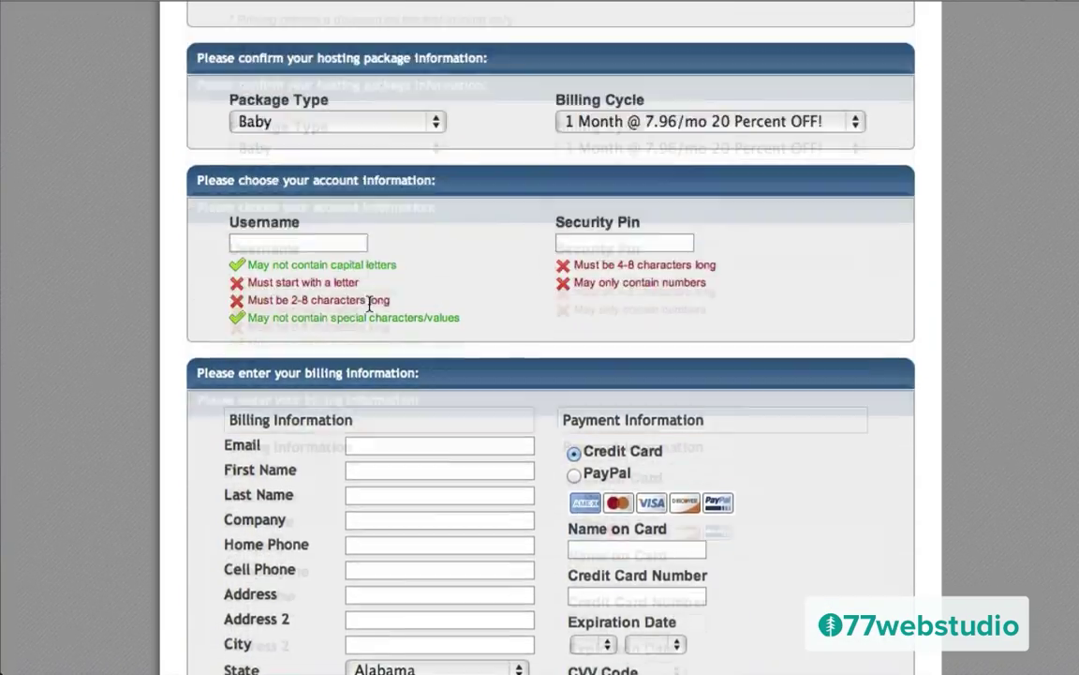
{"action": "left_click", "coordinate": [598, 316]}
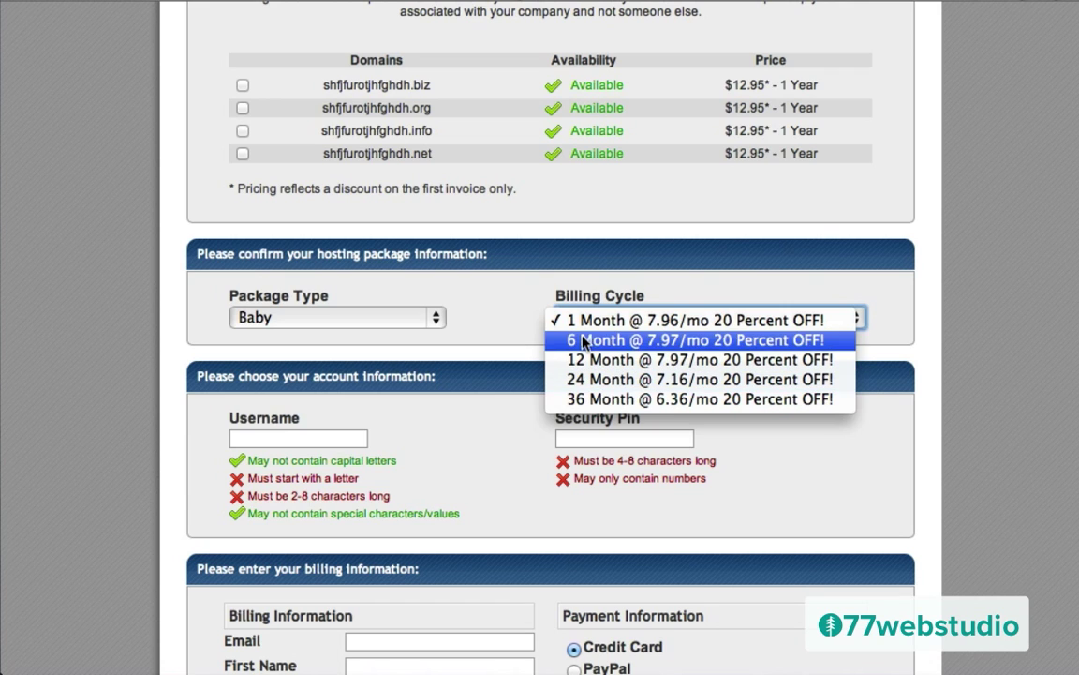
{"action": "left_click", "coordinate": [591, 345]}
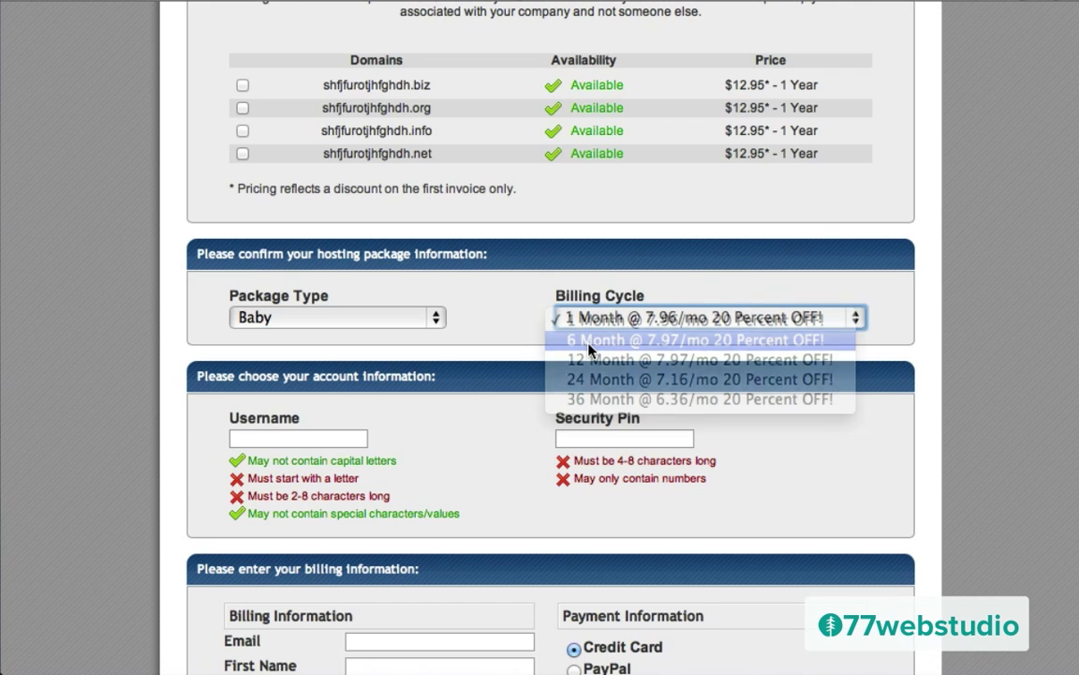
Step: Apply coupon thankyou for a $56.79 total and agree to the terms and conditions
{"action": "scroll", "coordinate": [489, 374], "scroll_direction": "down", "scroll_amount": 5}
{"action": "scroll", "coordinate": [490, 374], "scroll_direction": "down", "scroll_amount": 10}
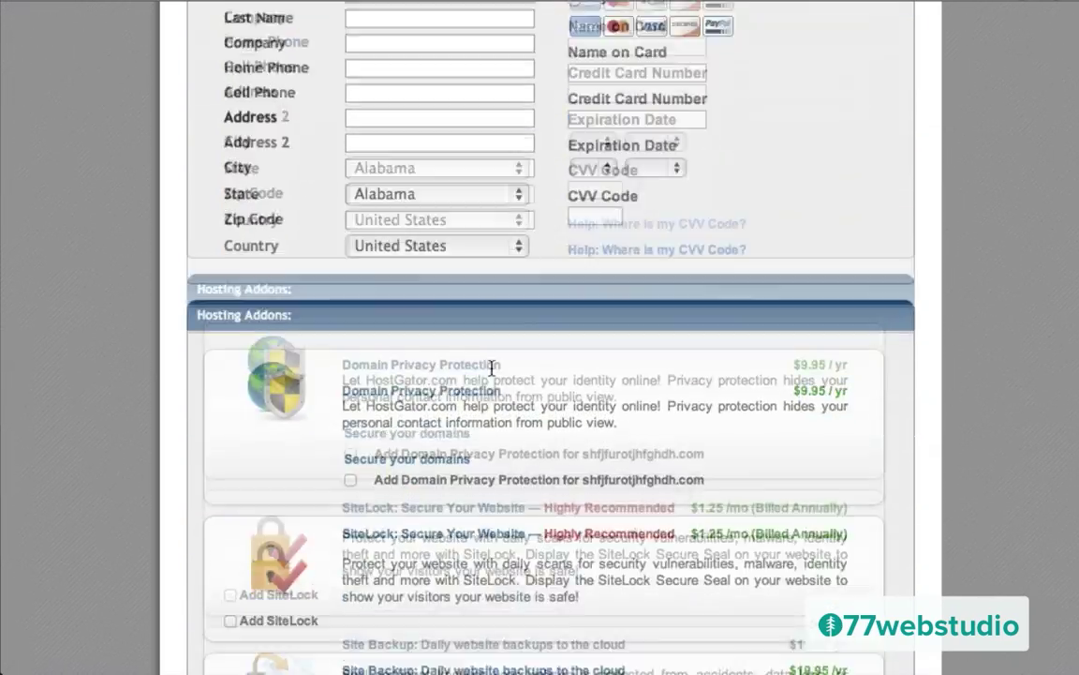
{"action": "scroll", "coordinate": [491, 373], "scroll_direction": "down", "scroll_amount": 3}
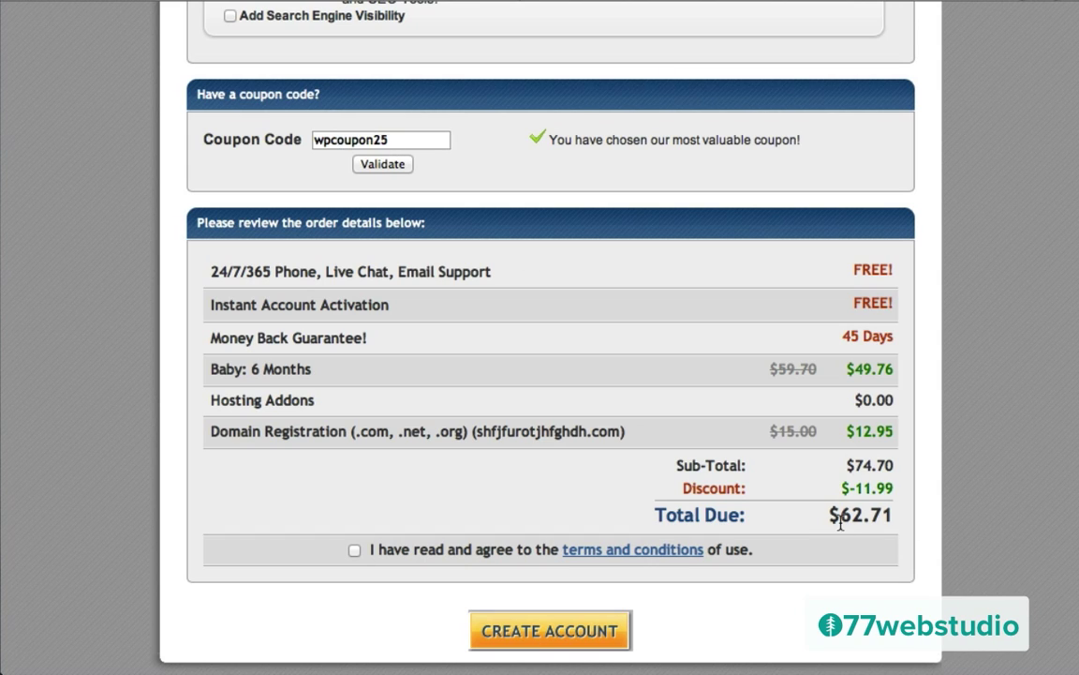
{"action": "double_click", "coordinate": [388, 139]}
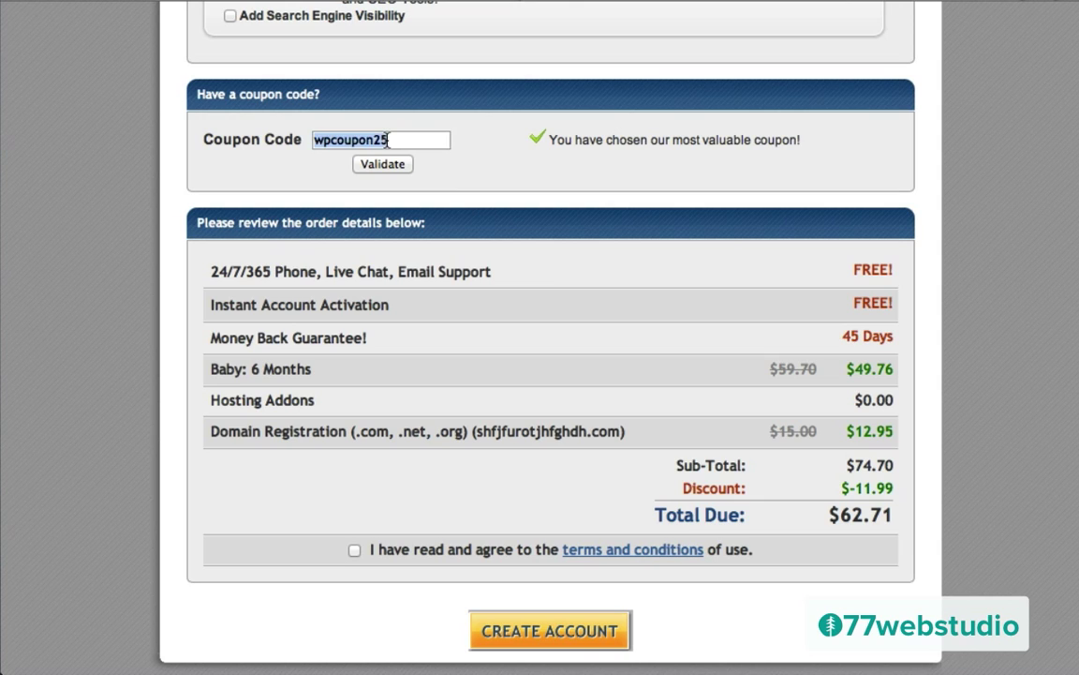
{"action": "type", "text": "thankyou"}
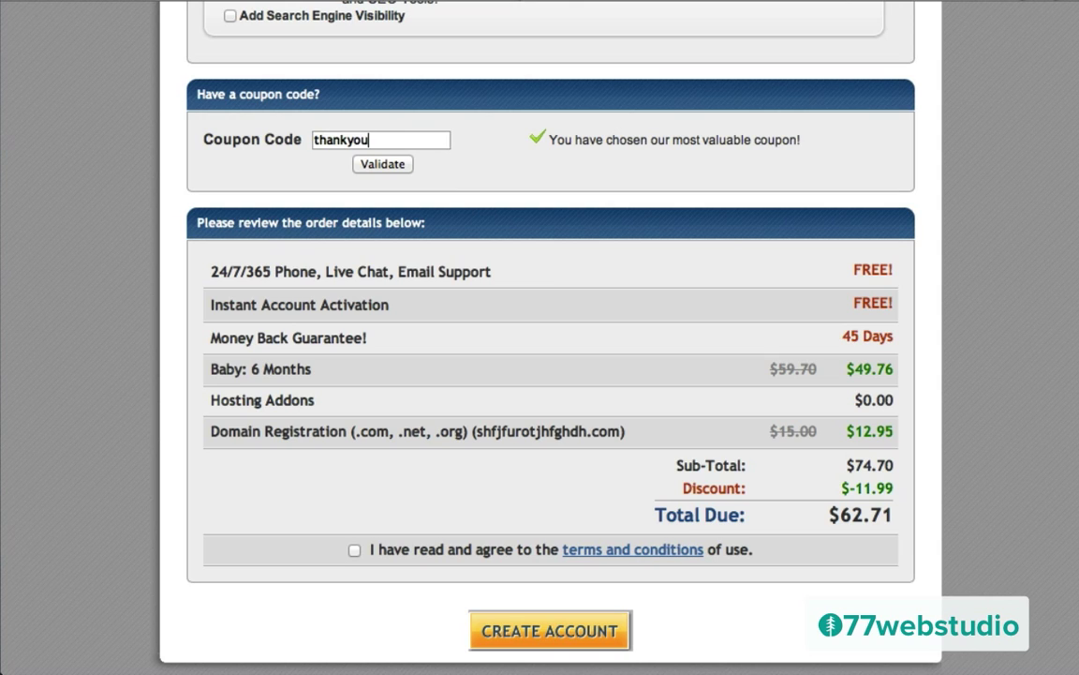
{"action": "left_click", "coordinate": [377, 166]}
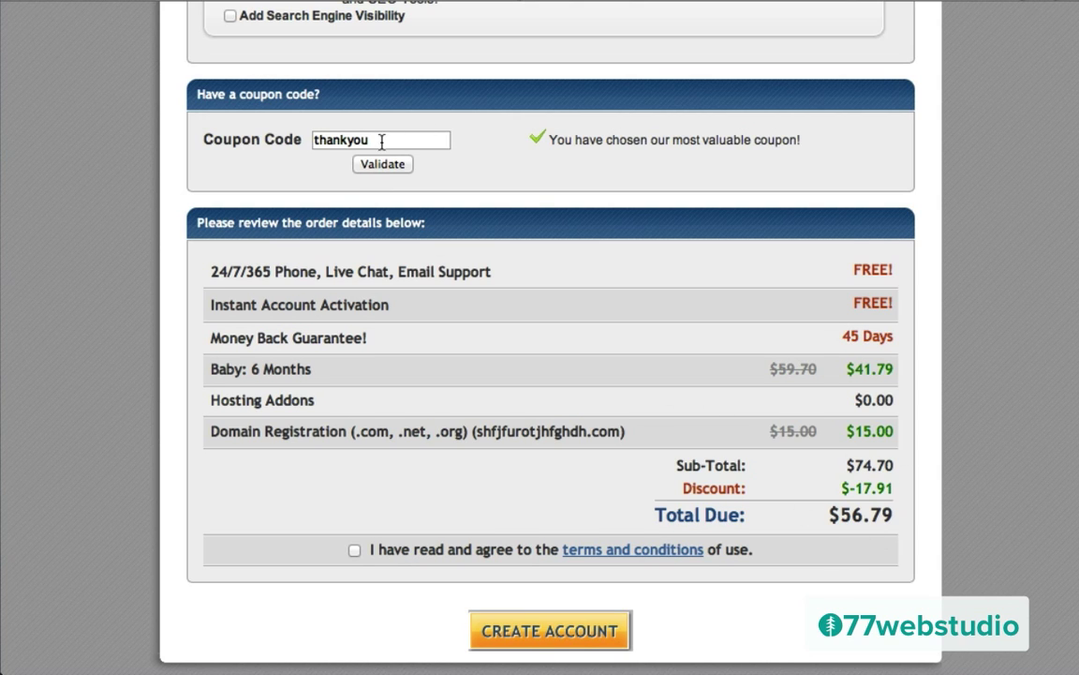
{"action": "left_click", "coordinate": [354, 550]}
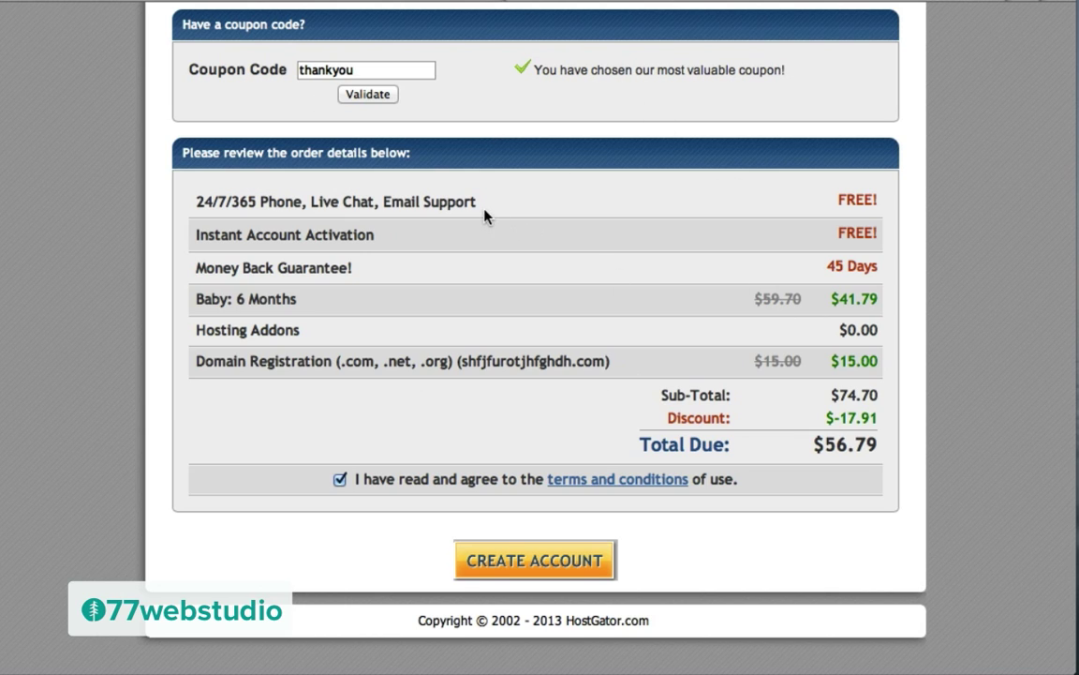
Step: Switch the billing cycle back to 1 Month
{"action": "scroll", "coordinate": [540, 217], "scroll_direction": "up", "scroll_amount": 10}
{"action": "scroll", "coordinate": [542, 217], "scroll_direction": "up", "scroll_amount": 5}
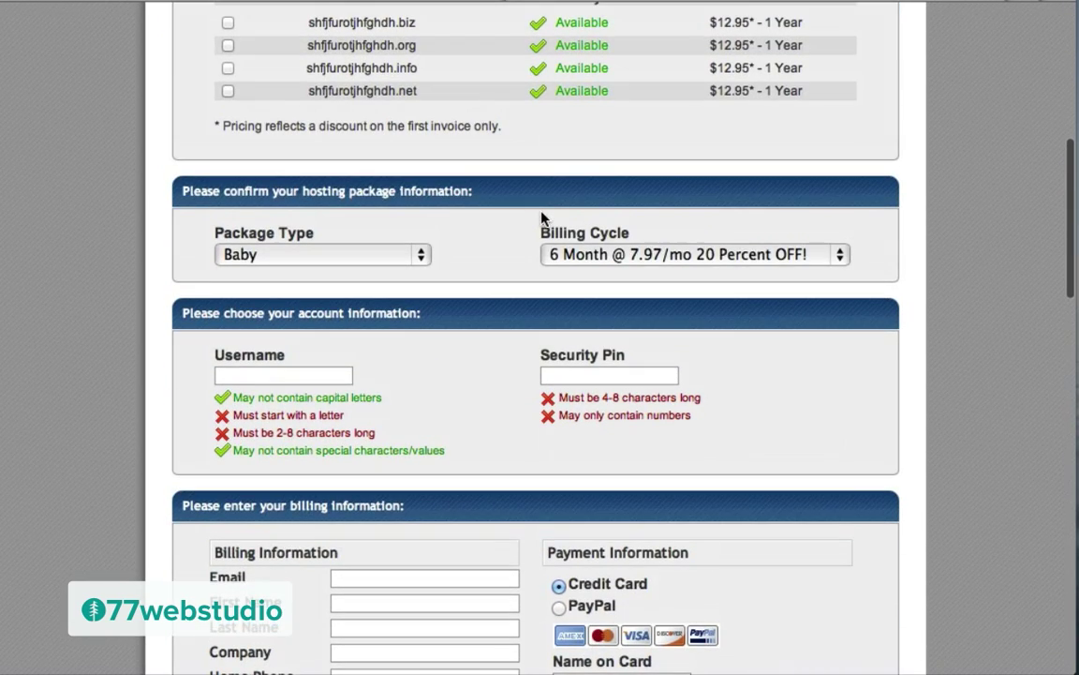
{"action": "left_click", "coordinate": [611, 258]}
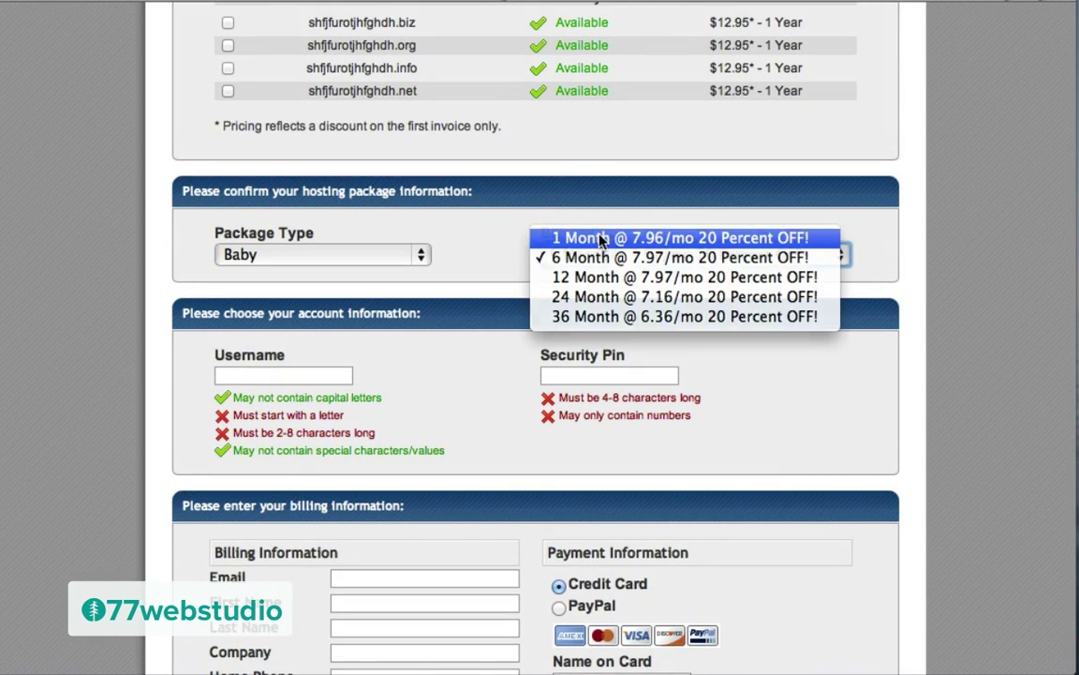
{"action": "left_click", "coordinate": [600, 240]}
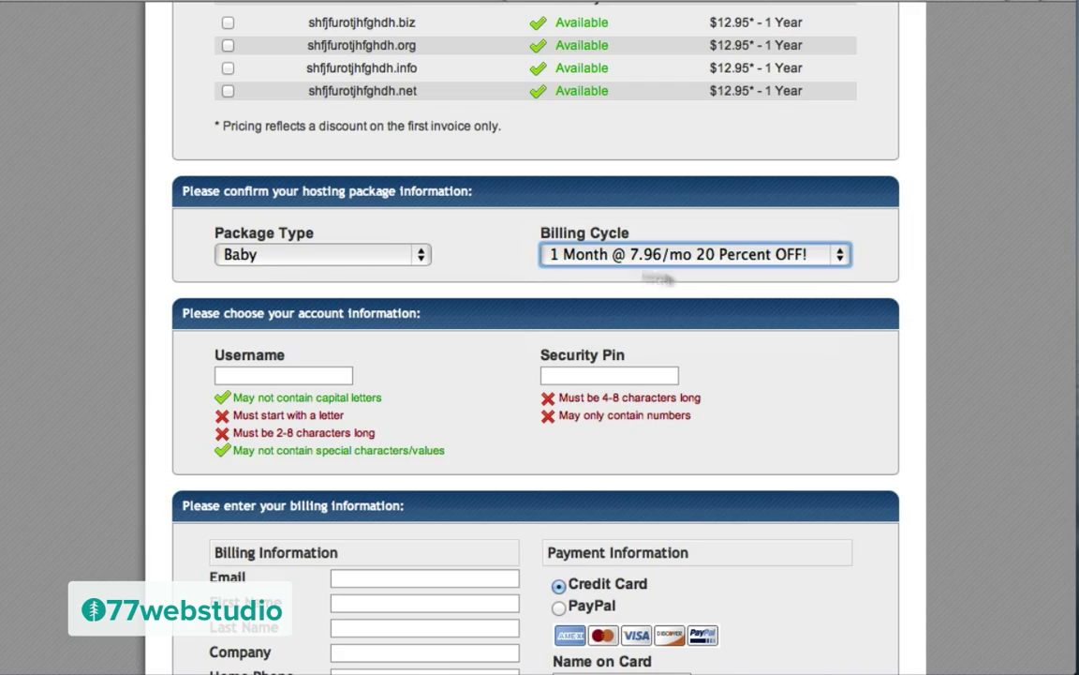
Step: Replace coupon thankyou with wpcoupon25 and validate it, lowering the total due to $12.96
{"action": "scroll", "coordinate": [472, 366], "scroll_direction": "down", "scroll_amount": 5}
{"action": "scroll", "coordinate": [469, 378], "scroll_direction": "down", "scroll_amount": 15}
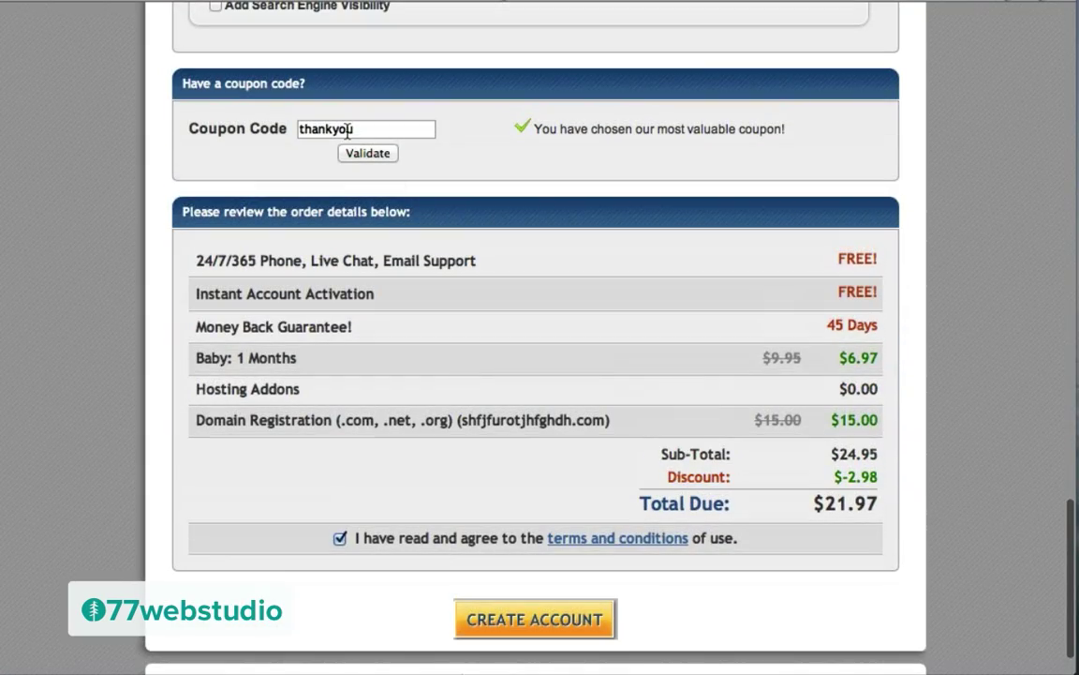
{"action": "double_click", "coordinate": [348, 130]}
{"action": "type", "text": "wpc"}
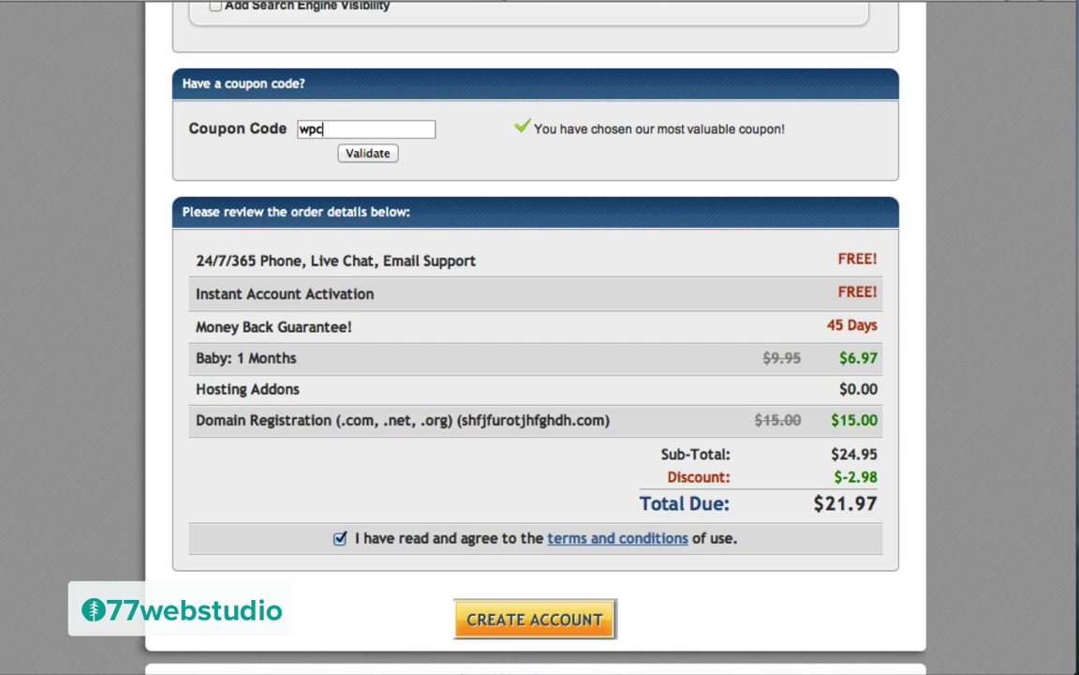
{"action": "type", "text": "oupon5"}
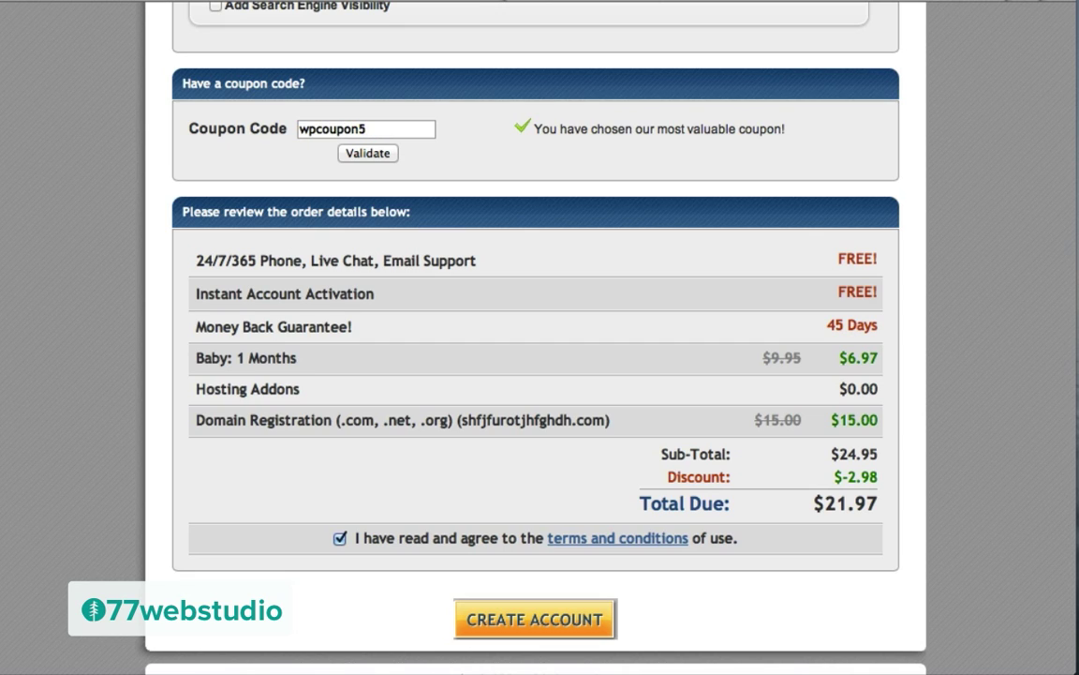
{"action": "key", "text": "BackSpace"}
{"action": "type", "text": "25"}
{"action": "left_click", "coordinate": [361, 153]}
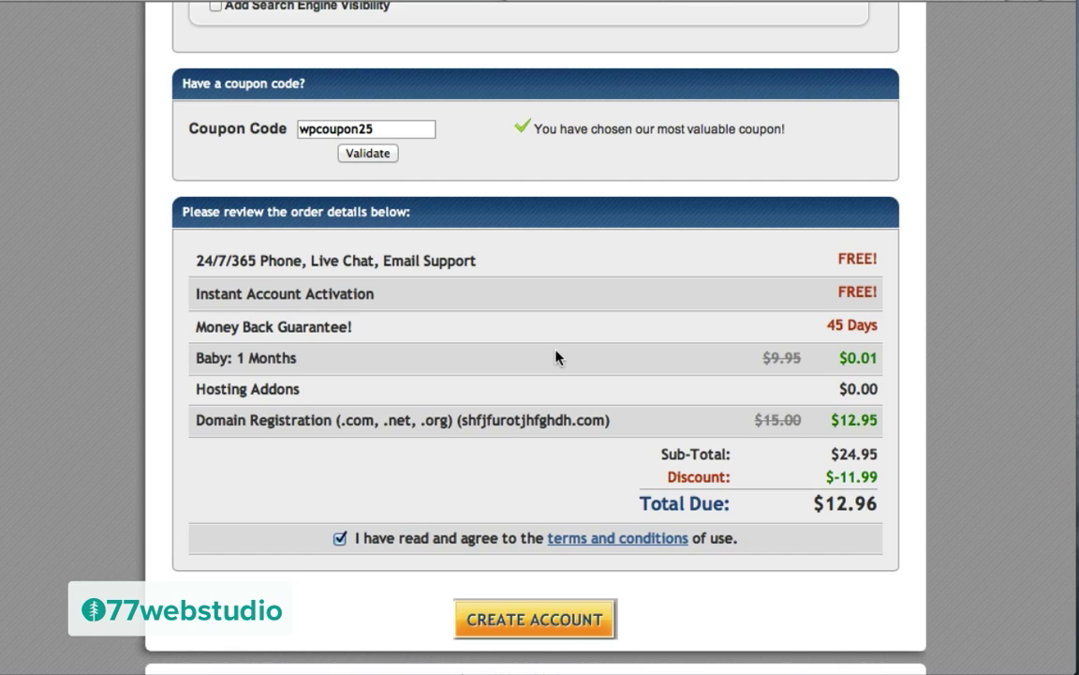
{"action": "scroll", "coordinate": [556, 357], "scroll_direction": "up", "scroll_amount": 10}
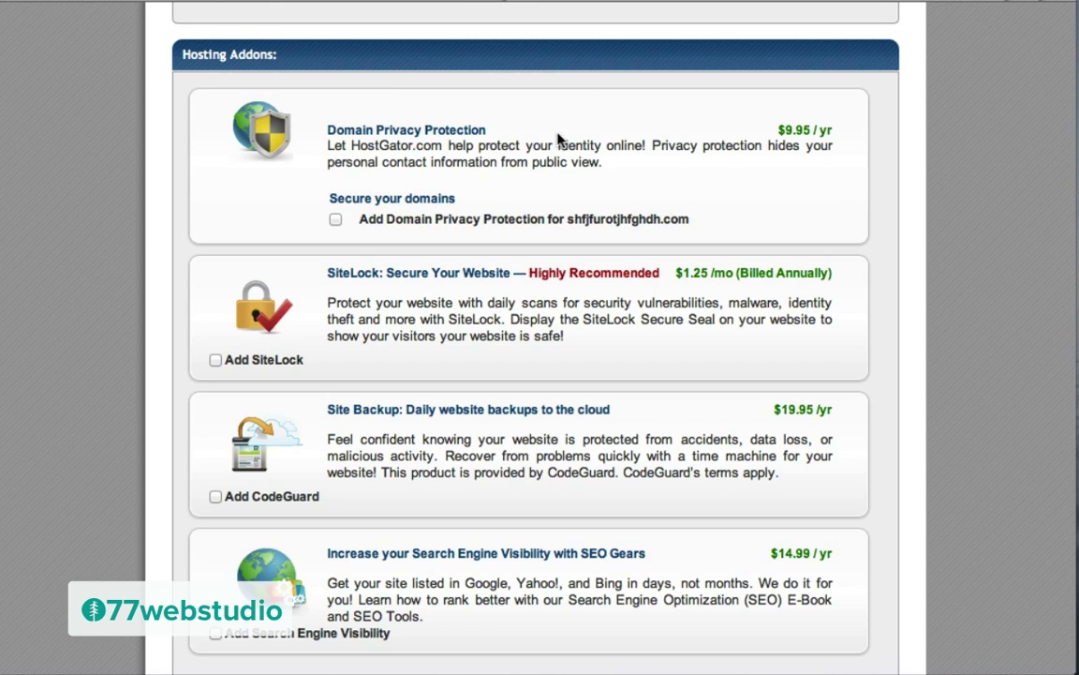
Step: Add Domain Privacy Protection and change the coupon code to thankyou
{"action": "left_click", "coordinate": [336, 220]}
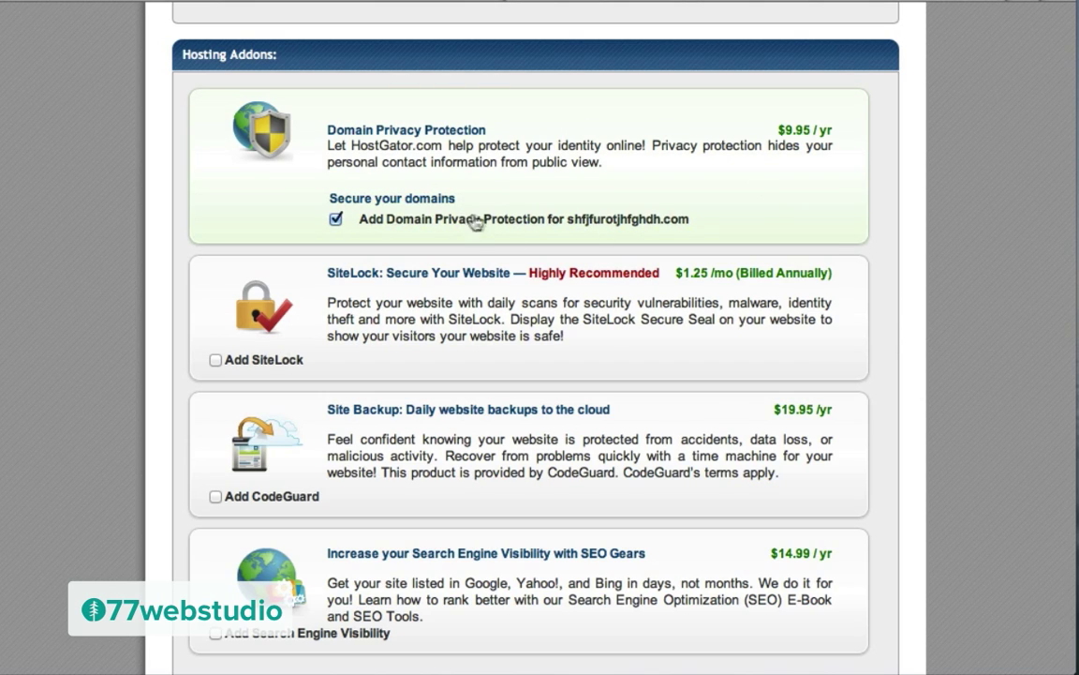
{"action": "scroll", "coordinate": [944, 313], "scroll_direction": "down", "scroll_amount": 10}
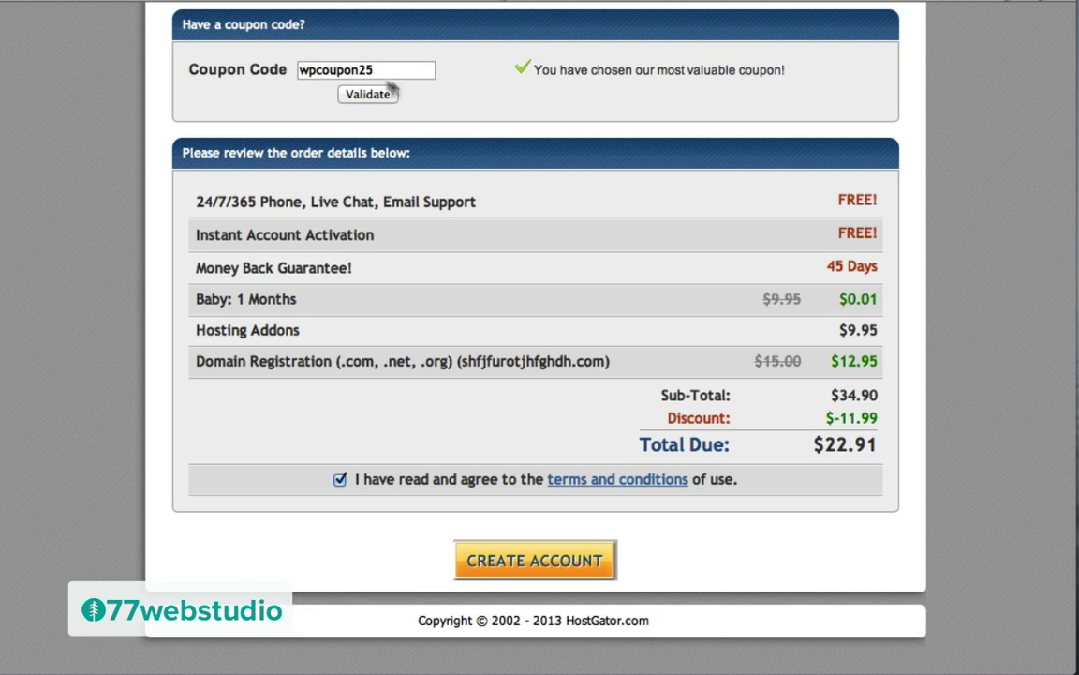
{"action": "double_click", "coordinate": [350, 70]}
{"action": "type", "text": "thankyou"}
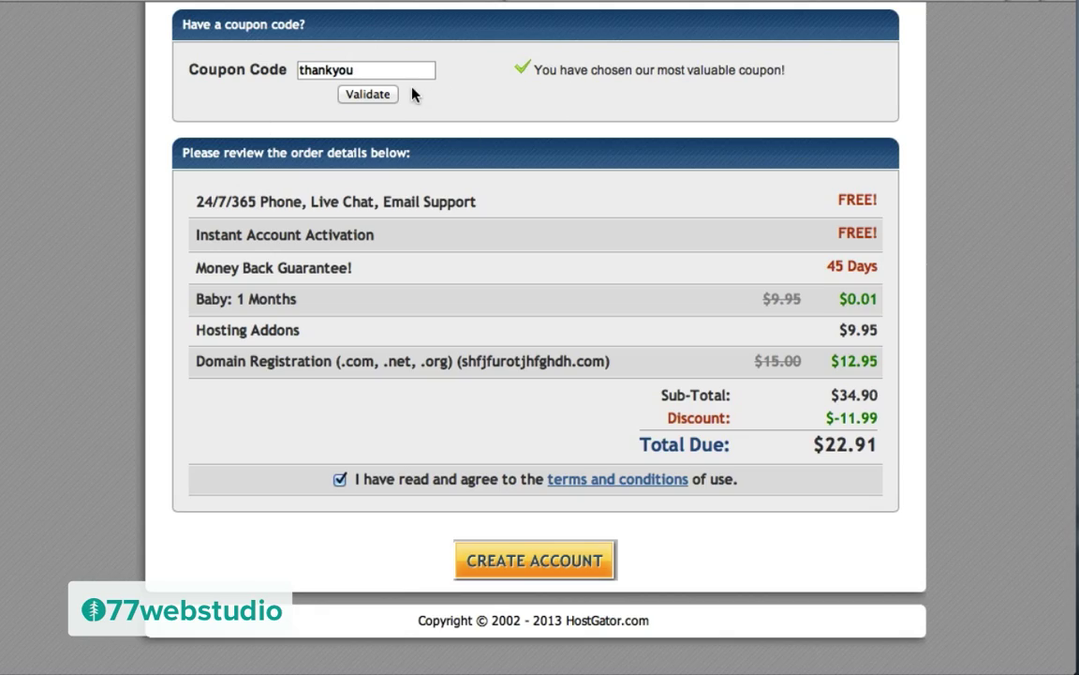
Step: Review the $22.91 order and create the HostGator hosting account
{"action": "scroll", "coordinate": [511, 99], "scroll_direction": "up", "scroll_amount": 10}
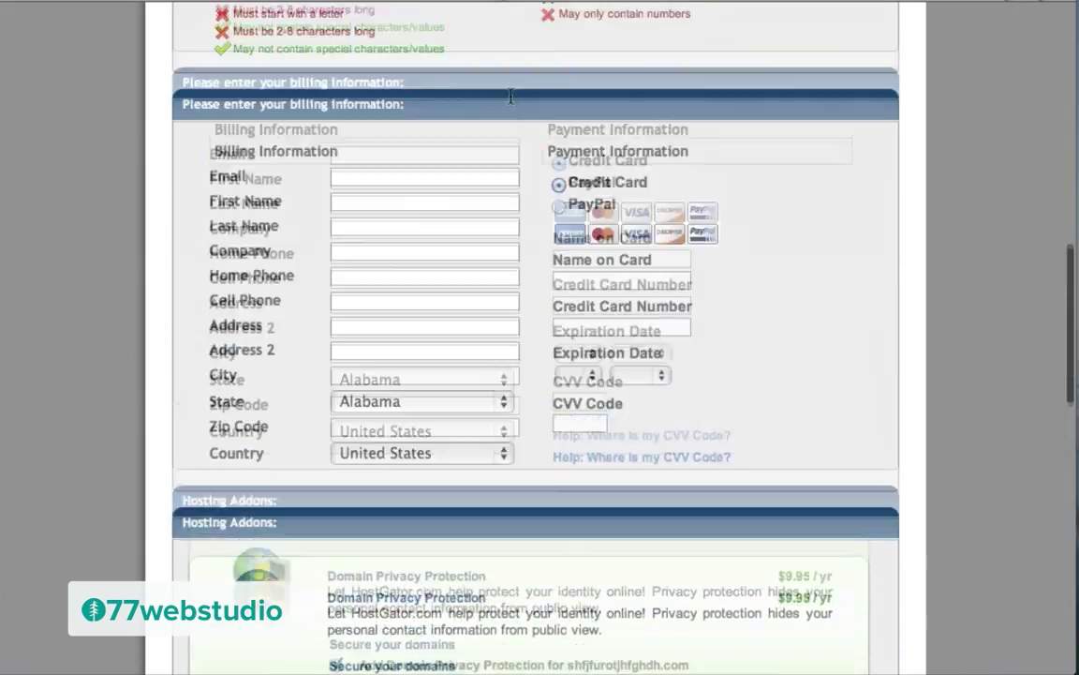
{"action": "scroll", "coordinate": [510, 98], "scroll_direction": "up", "scroll_amount": 3}
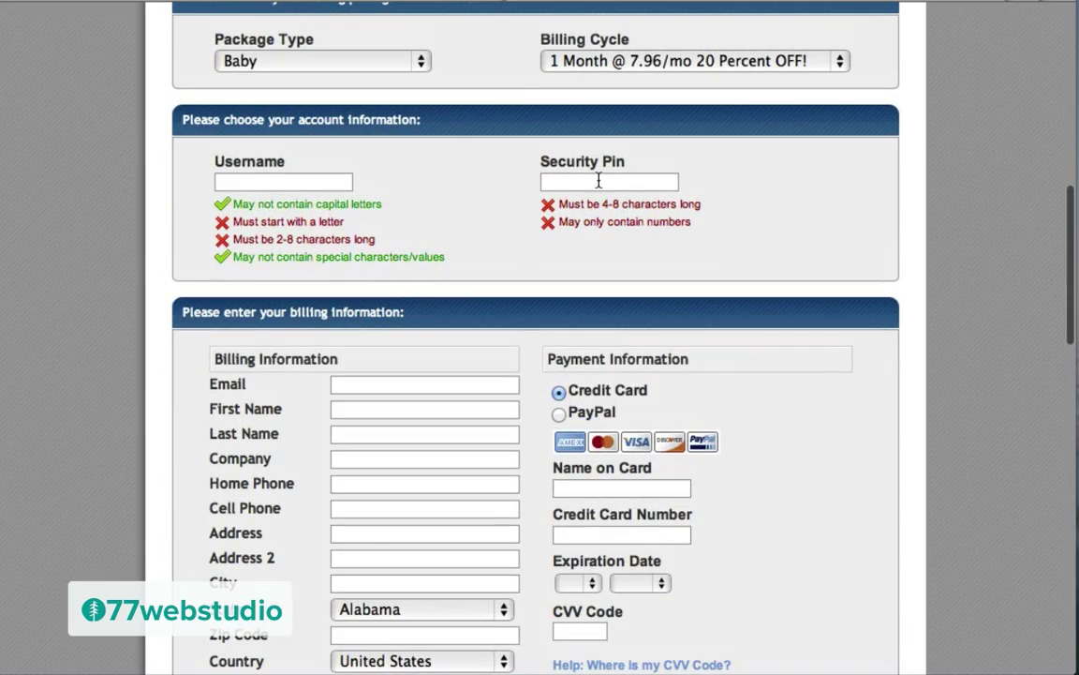
{"action": "scroll", "coordinate": [535, 307], "scroll_direction": "down", "scroll_amount": 3}
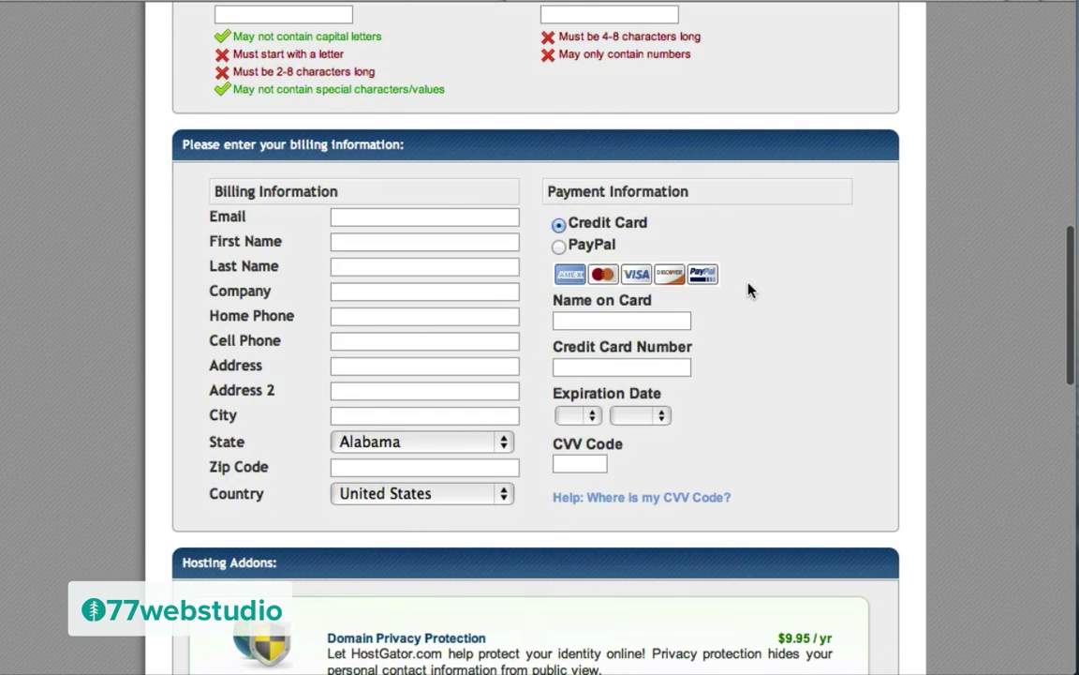
{"action": "scroll", "coordinate": [749, 291], "scroll_direction": "down", "scroll_amount": 15}
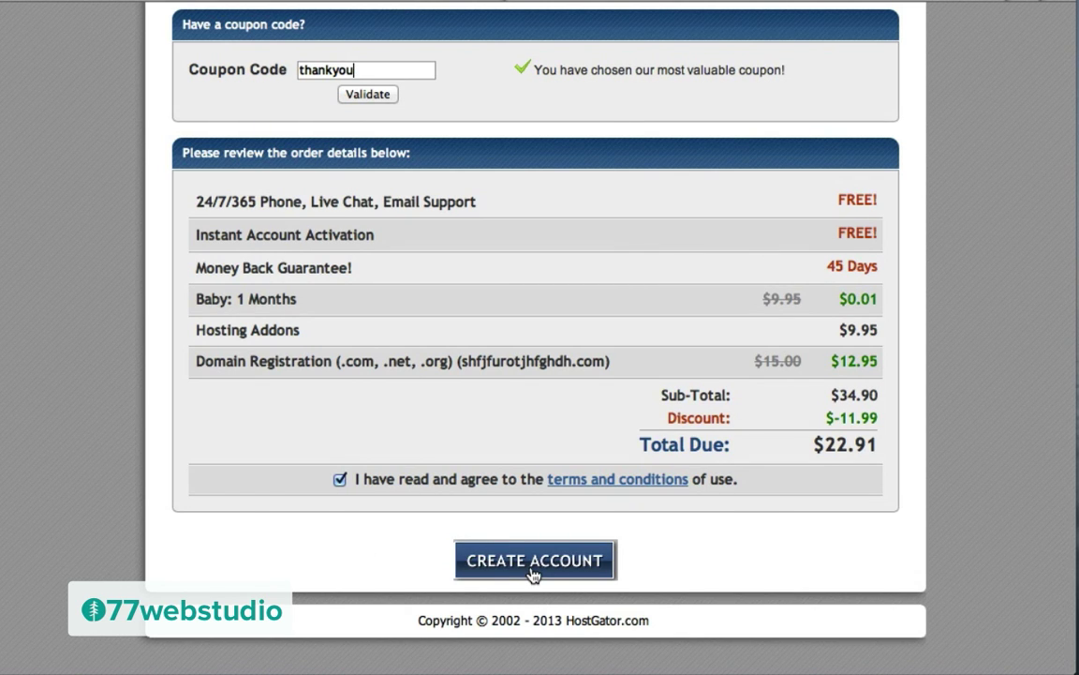
{"action": "left_click", "coordinate": [532, 566]}
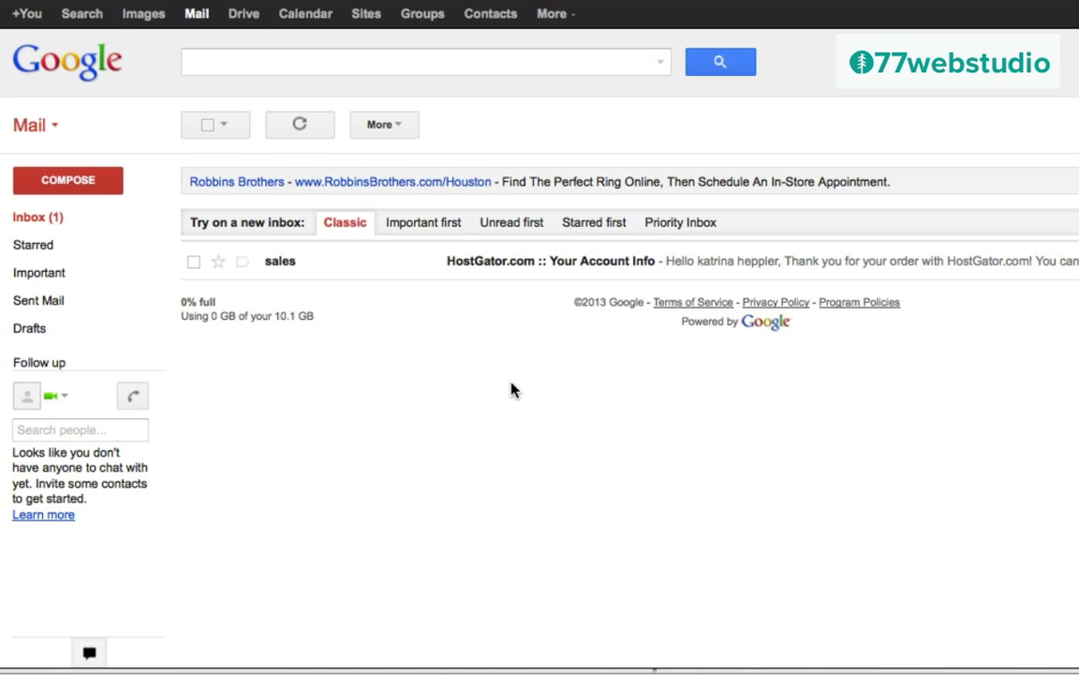
Step: Open HostGator's Your Account Info email, select the control-panel password, and follow the Control Panel link
{"action": "left_click", "coordinate": [480, 266]}
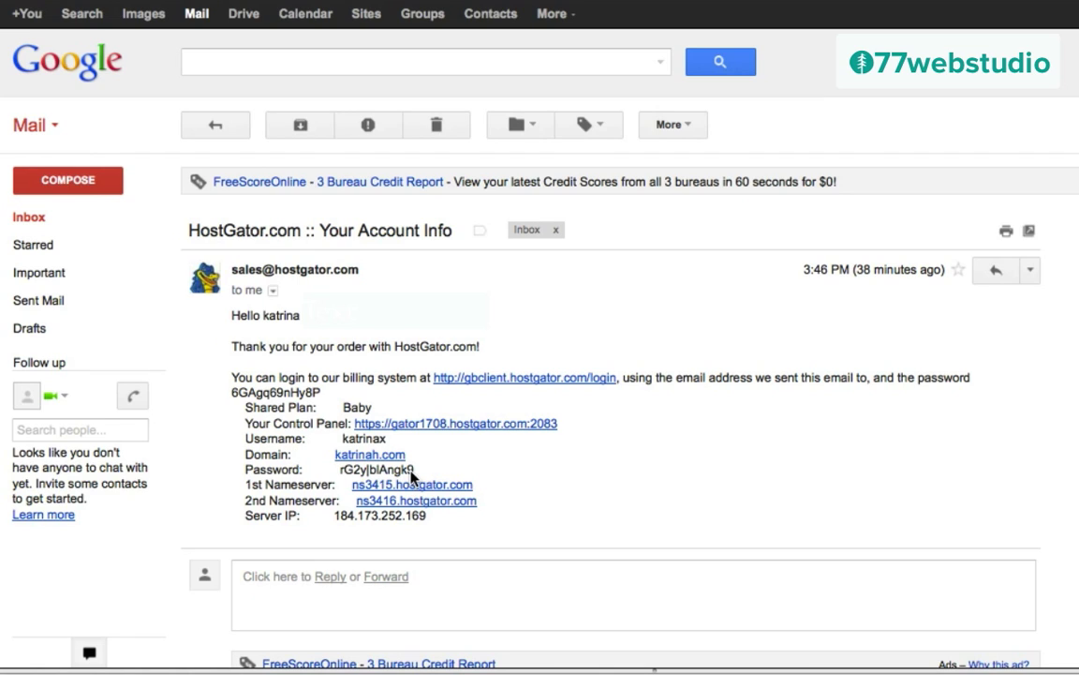
{"action": "left_click_drag", "start_coordinate": [416, 473], "coordinate": [339, 475]}
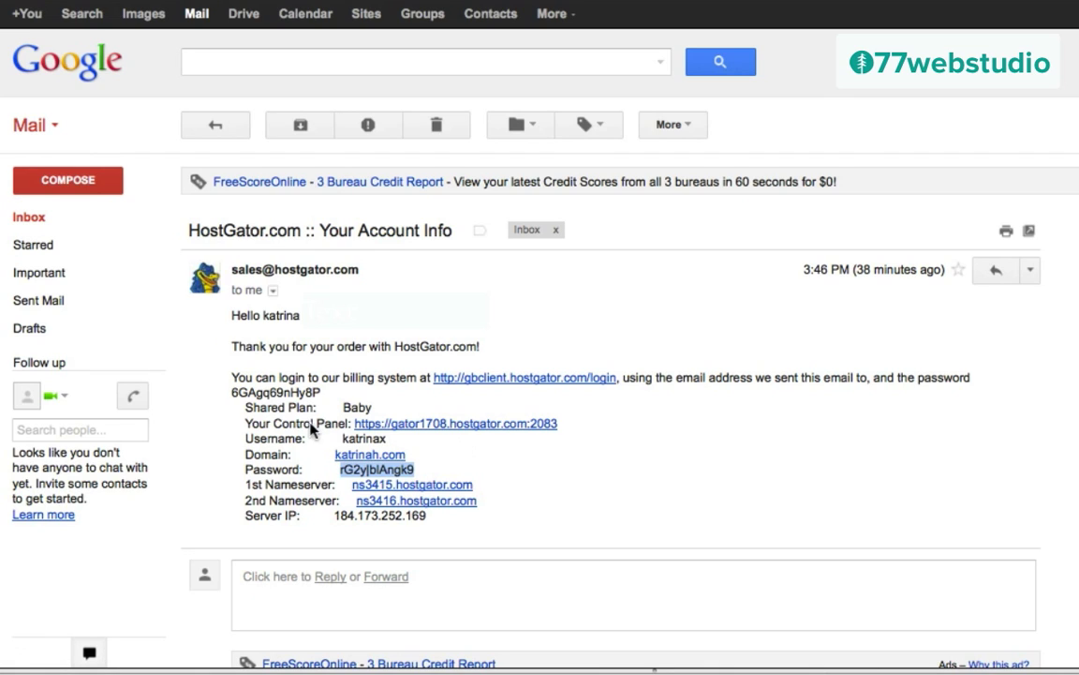
{"action": "left_click", "coordinate": [454, 427]}
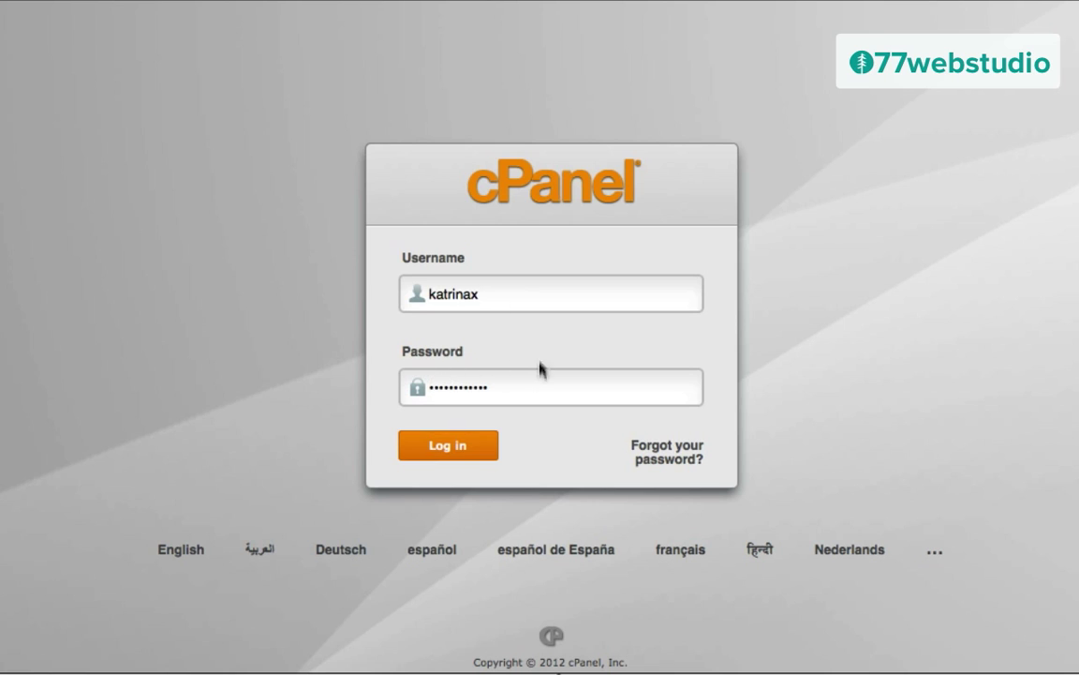
Step: Log in to cPanel with the pre-filled hosting account credentials
{"action": "left_click", "coordinate": [447, 448]}
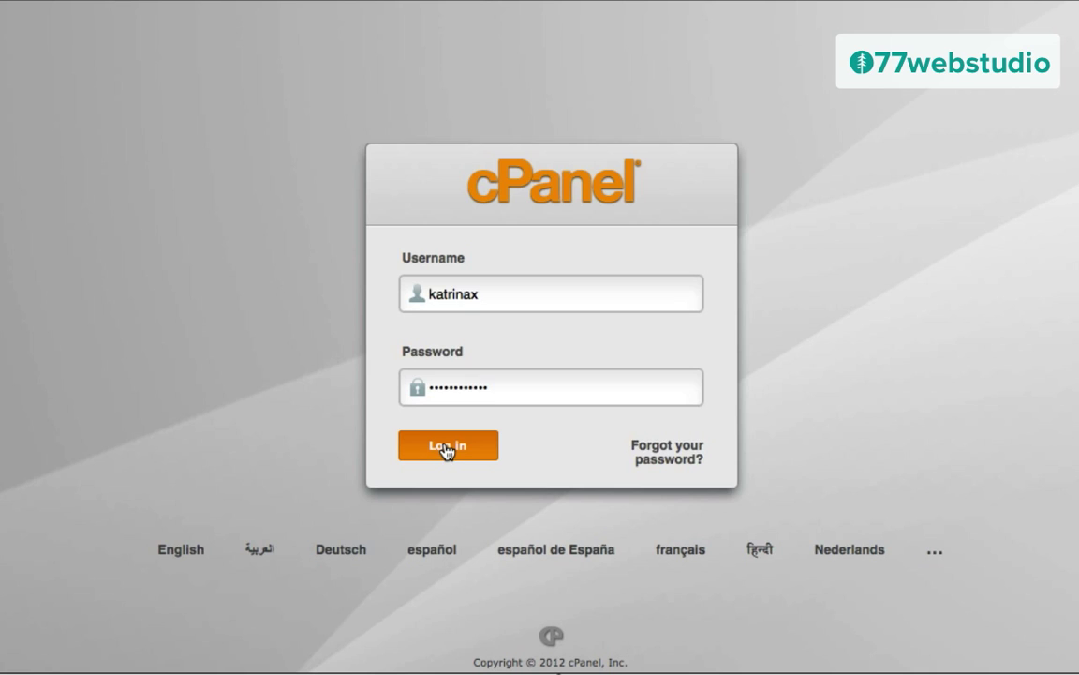
{"action": "left_click", "coordinate": [446, 448]}
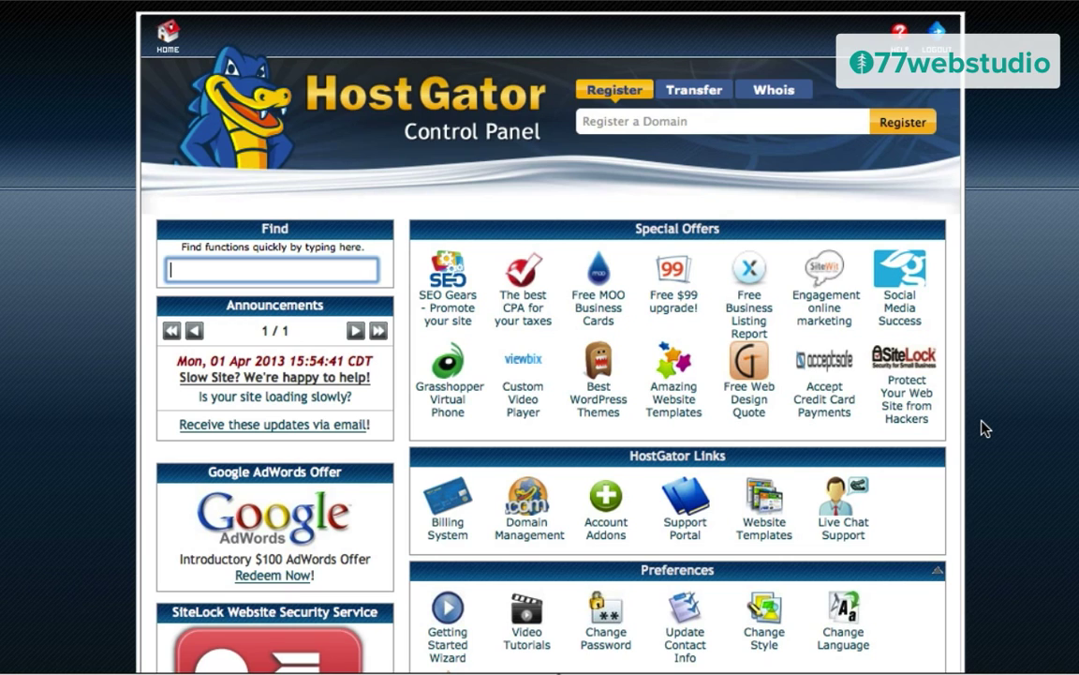
Step: Open cPanel's QuickInstall from the Software/Services section
{"action": "scroll", "coordinate": [984, 429], "scroll_direction": "down", "scroll_amount": 5}
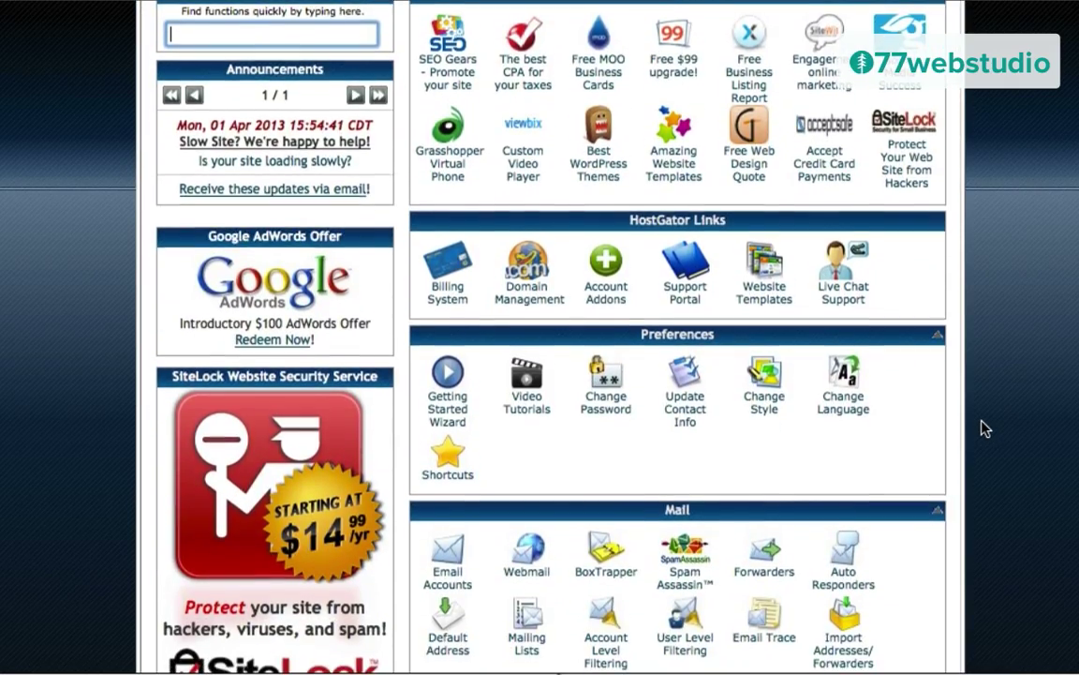
{"action": "scroll", "coordinate": [984, 428], "scroll_direction": "down", "scroll_amount": 6}
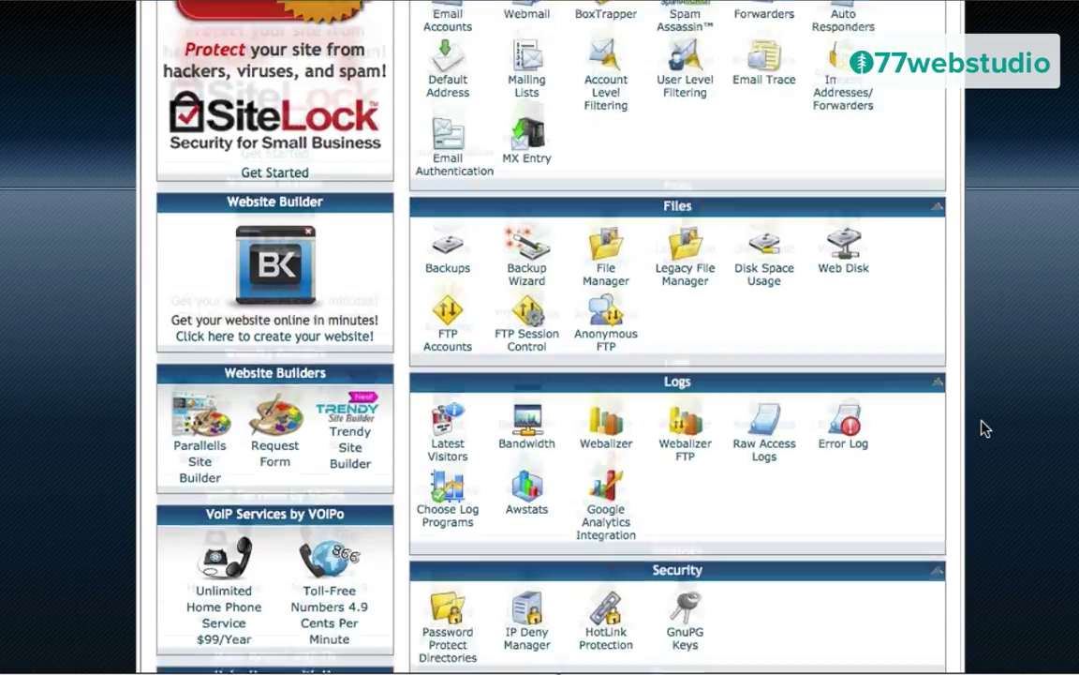
{"action": "scroll", "coordinate": [986, 428], "scroll_direction": "down", "scroll_amount": 6}
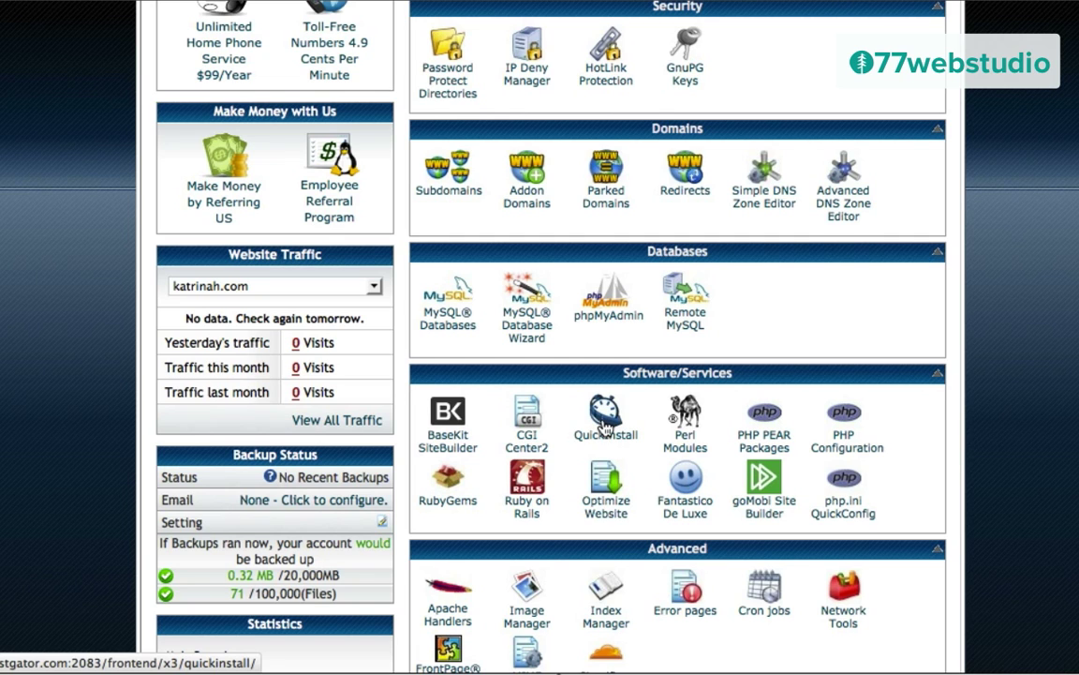
{"action": "left_click", "coordinate": [604, 423]}
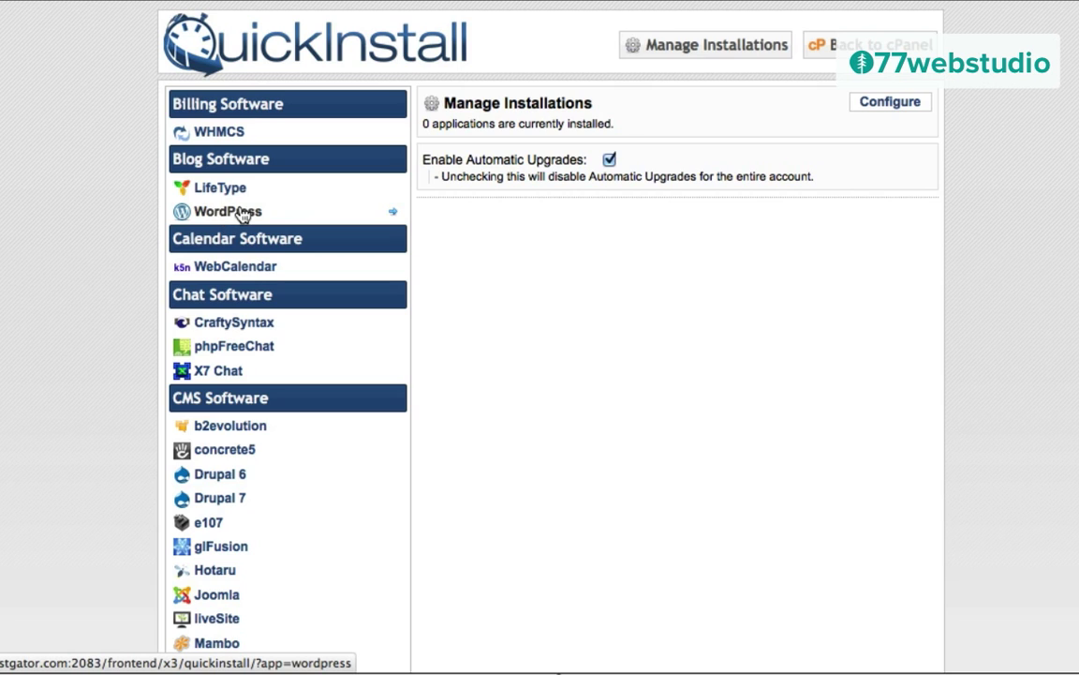
Step: Choose WordPress under Blog Software and continue to its install form for katrinah.com
{"action": "left_click", "coordinate": [208, 214]}
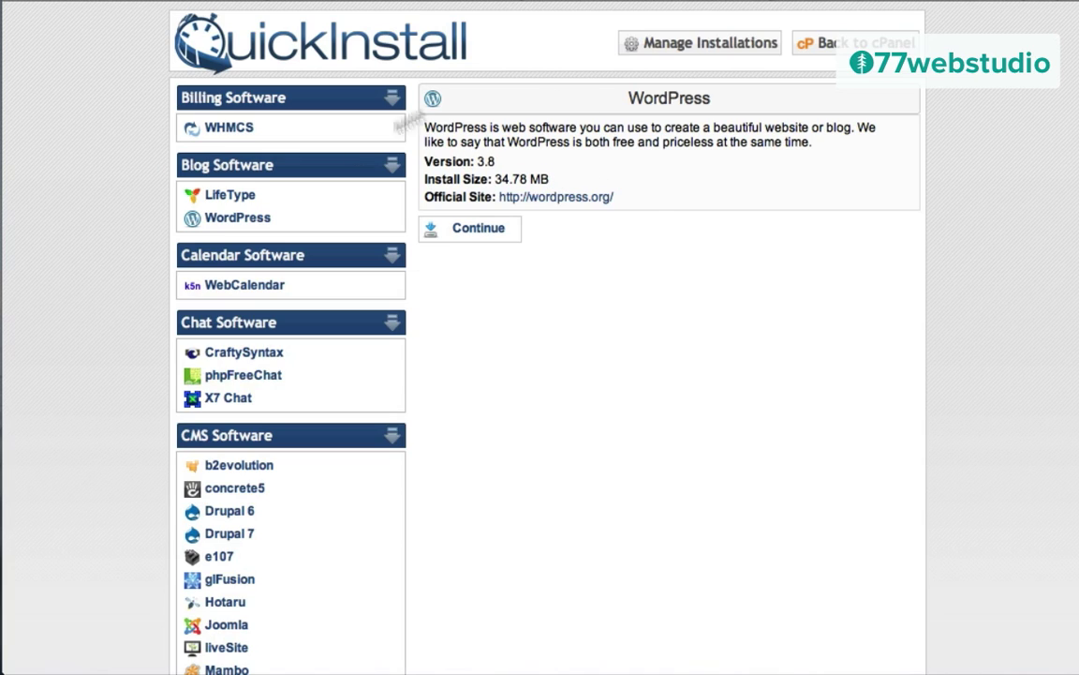
{"action": "left_click", "coordinate": [474, 231]}
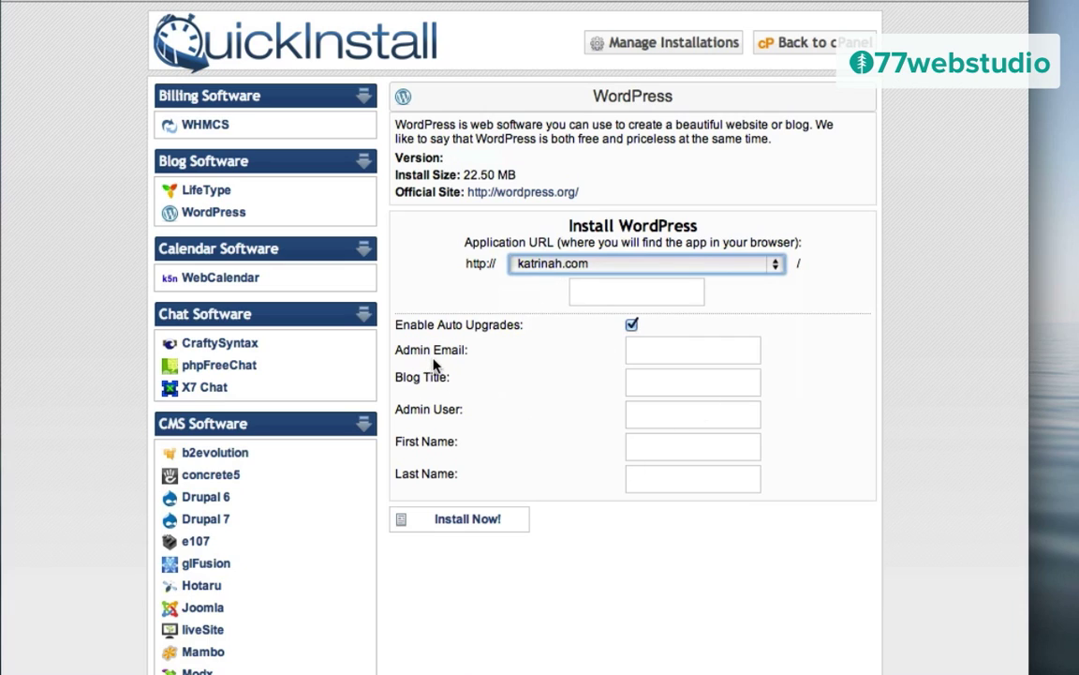
Step: Install WordPress with the admin e-mail, blog title 'katrinah.com' and an admin username
{"action": "left_click", "coordinate": [637, 354]}
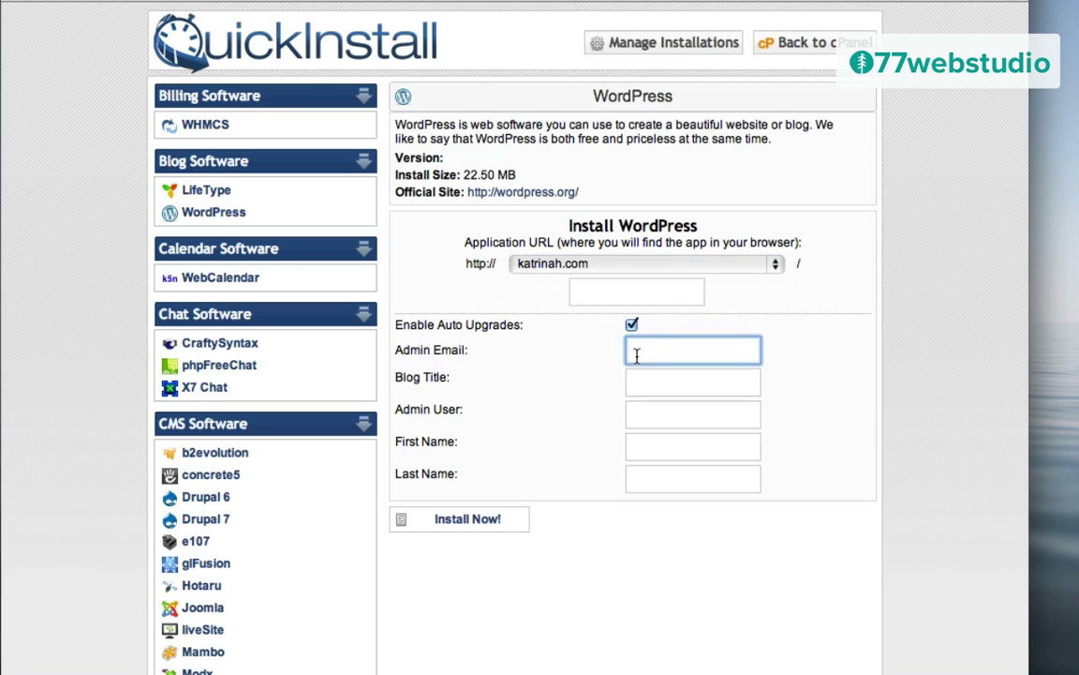
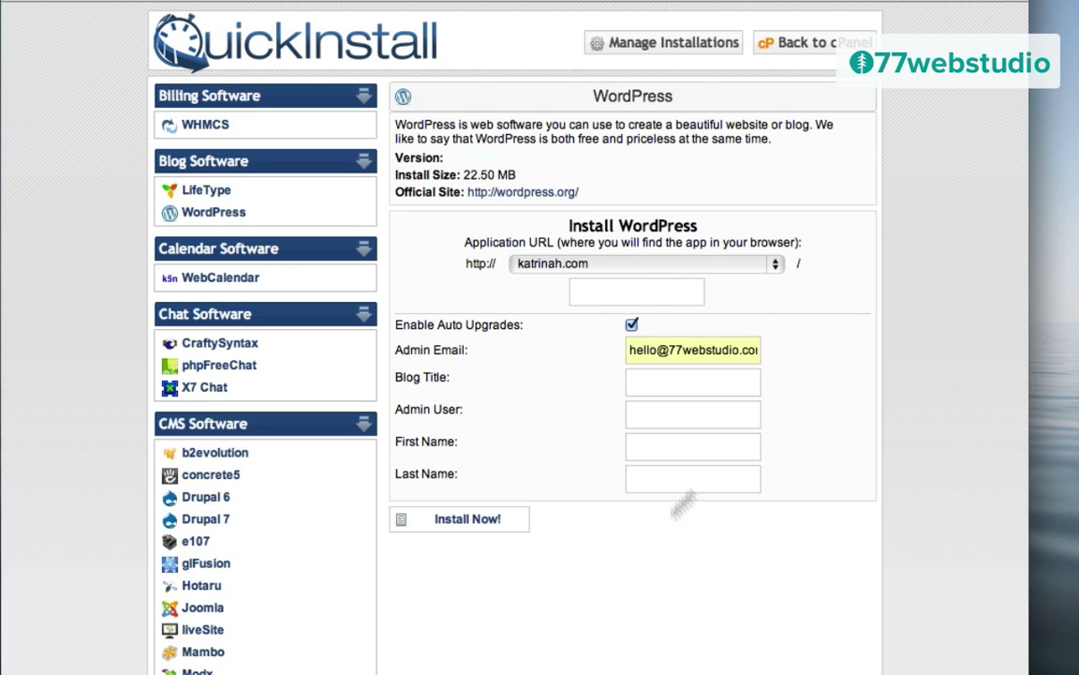
{"action": "left_click", "coordinate": [656, 380]}
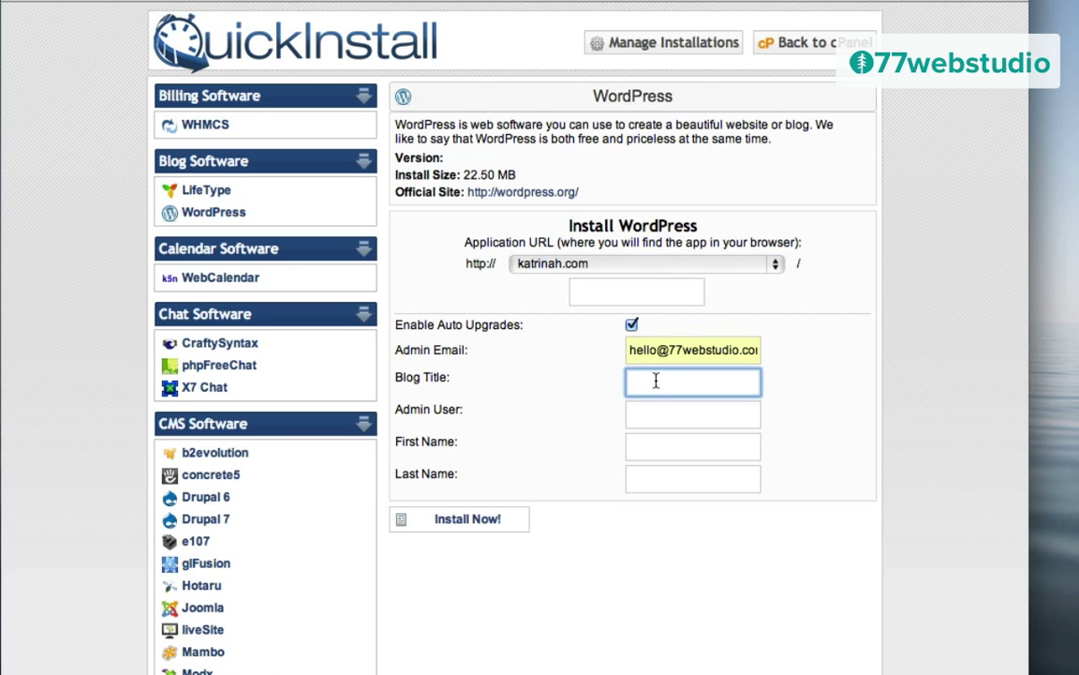
{"action": "type", "text": "katrinah.com"}
{"action": "left_click", "coordinate": [654, 418]}
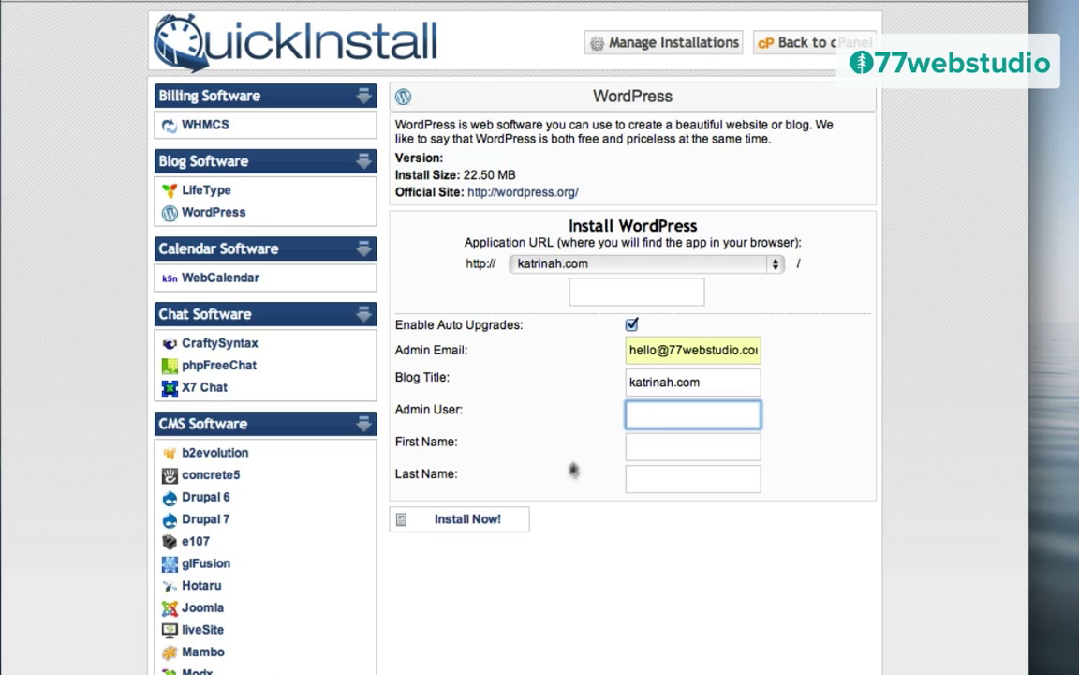
{"action": "type", "text": "katrinah"}
{"action": "left_click", "coordinate": [467, 521]}
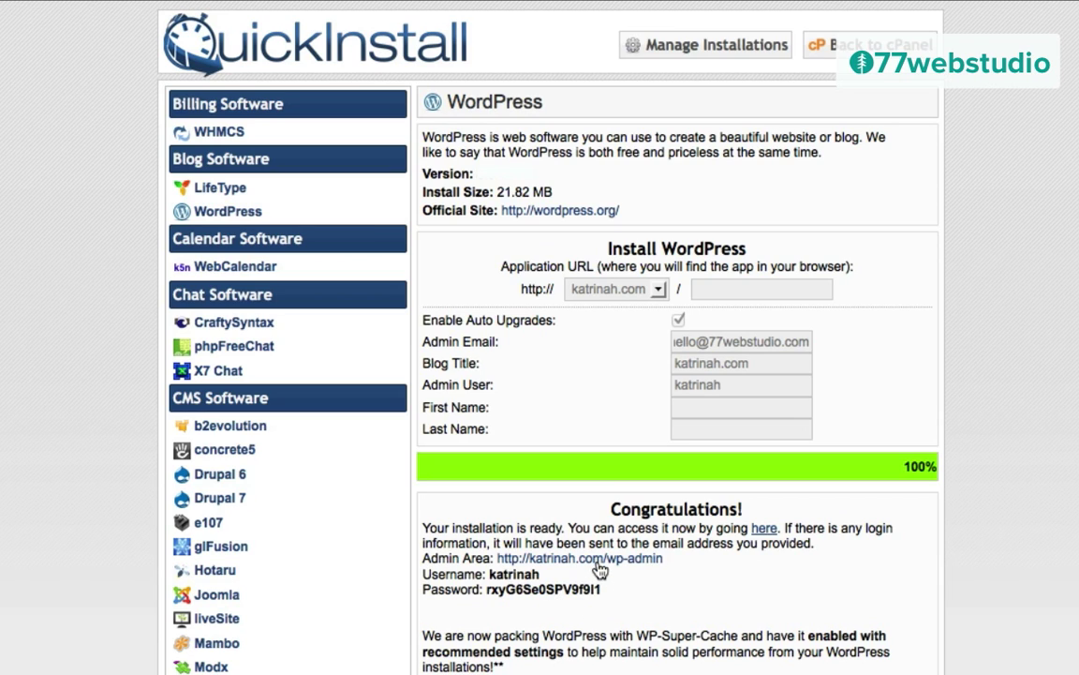
Step: Copy the new admin password and go to the site's WordPress login page
{"action": "left_click_drag", "start_coordinate": [602, 590], "coordinate": [487, 588]}
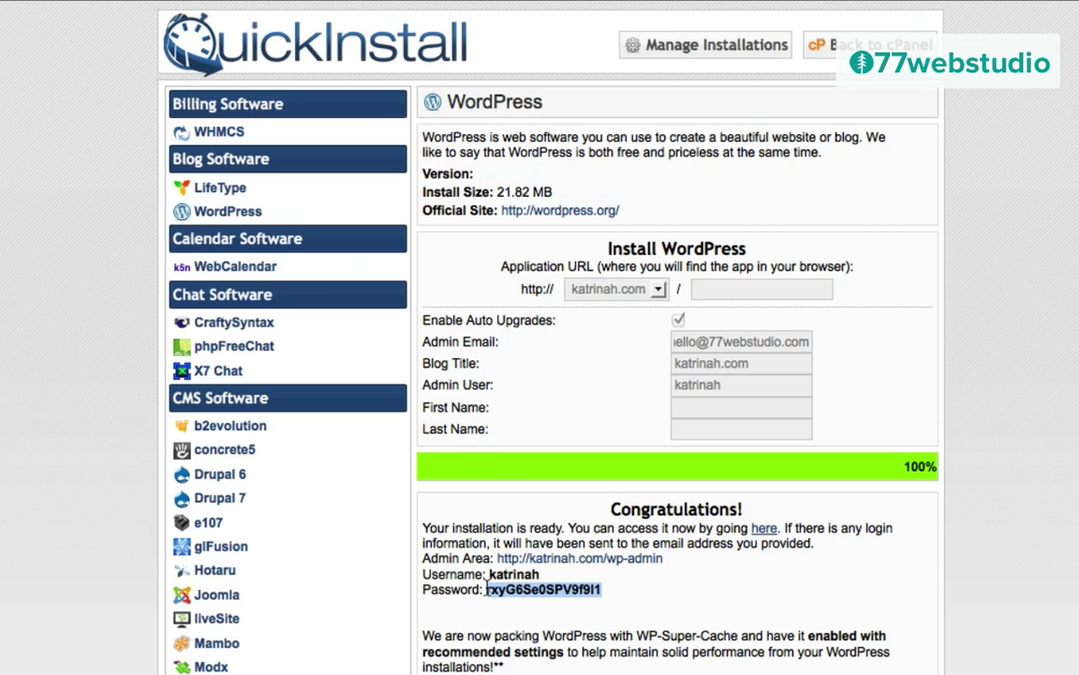
{"action": "left_click", "coordinate": [764, 531]}
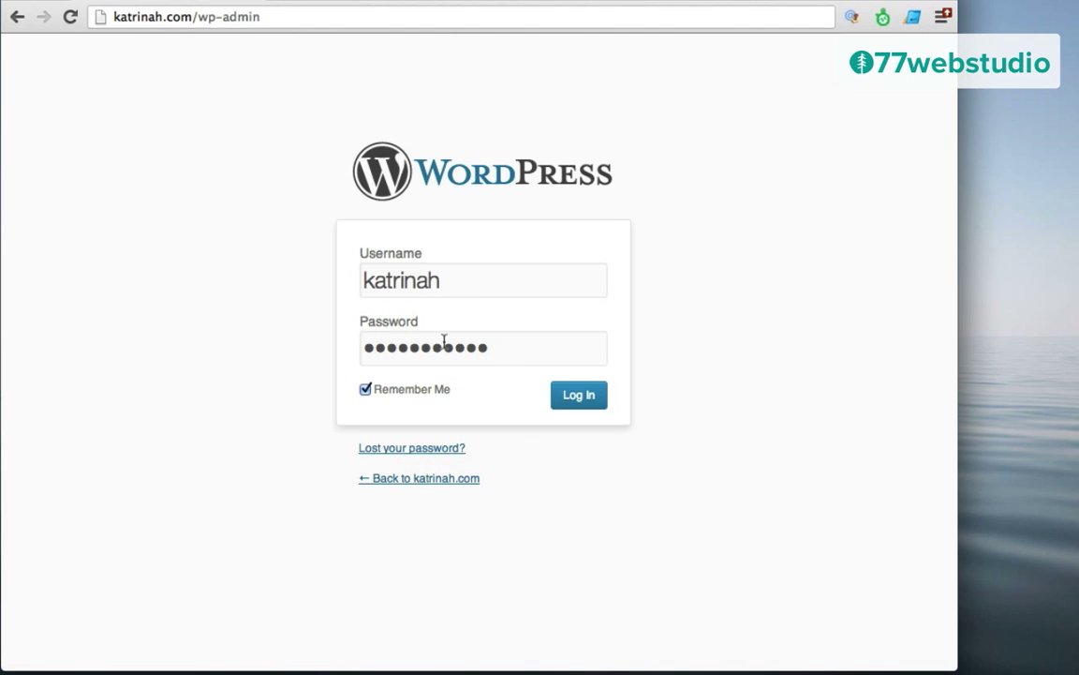
Step: Log in to the katrinah.com WordPress admin with the prefilled credentials
{"action": "left_click", "coordinate": [576, 396]}
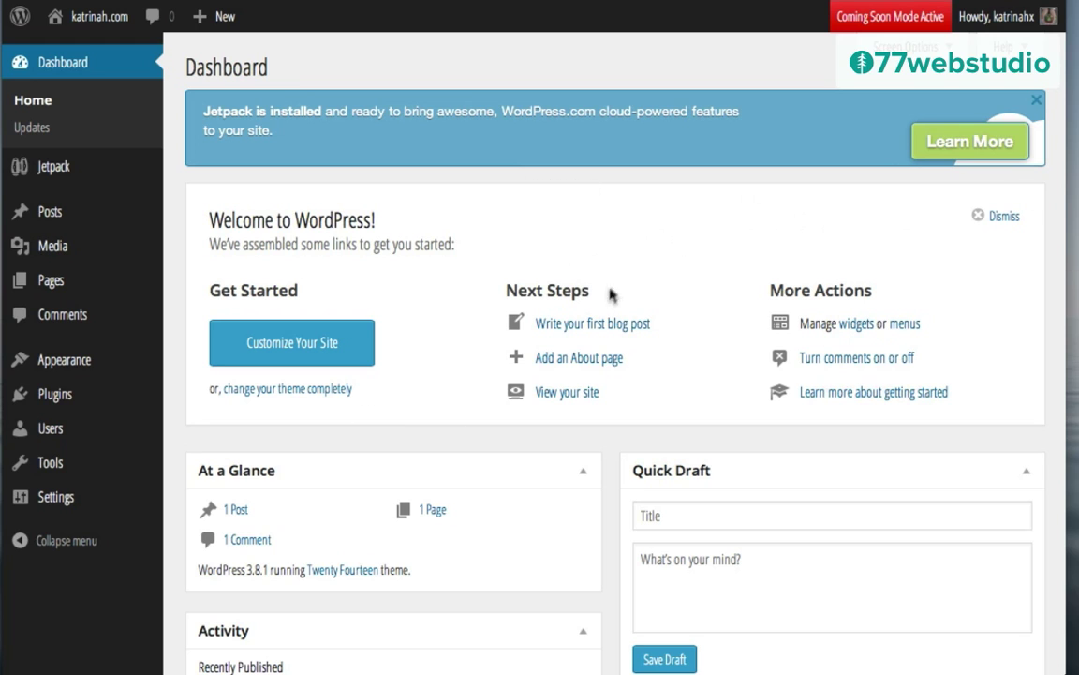
Step: Dismiss the Dashboard welcome panel and view the live site from the admin bar
{"action": "left_click", "coordinate": [979, 219]}
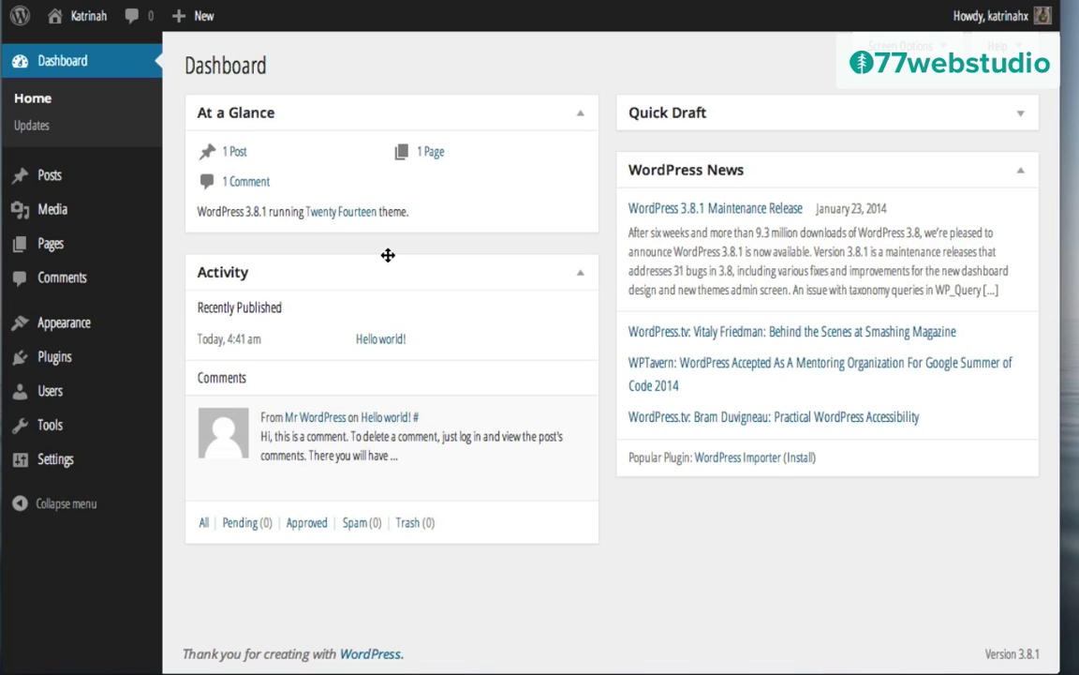
{"action": "mouse_move", "coordinate": [85, 17]}
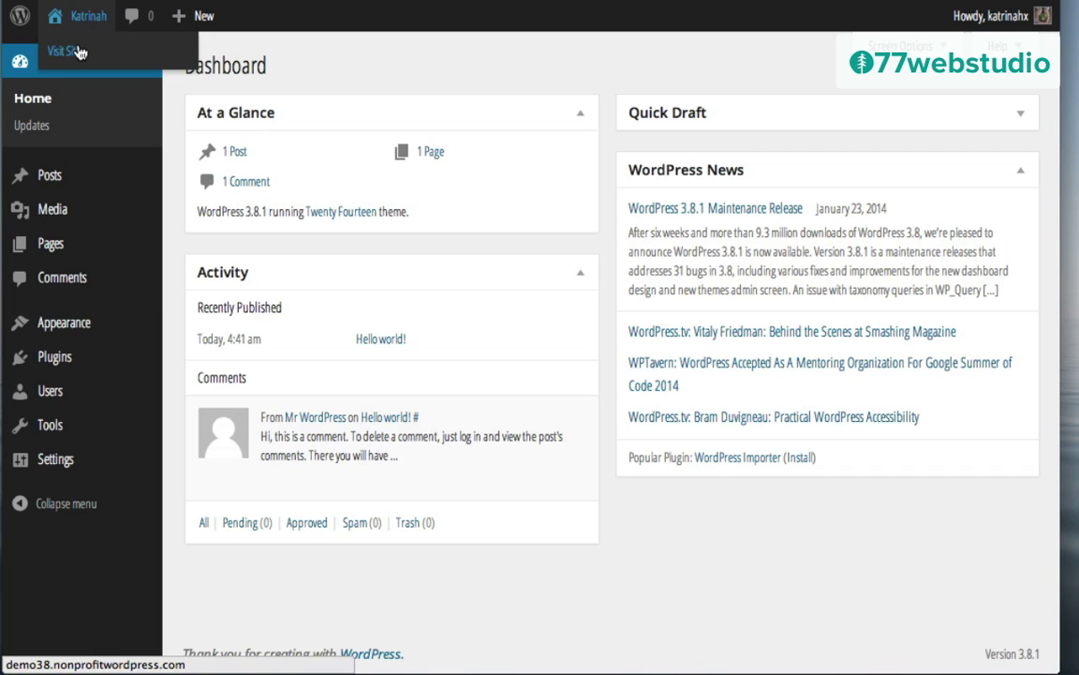
{"action": "left_click", "coordinate": [75, 52]}
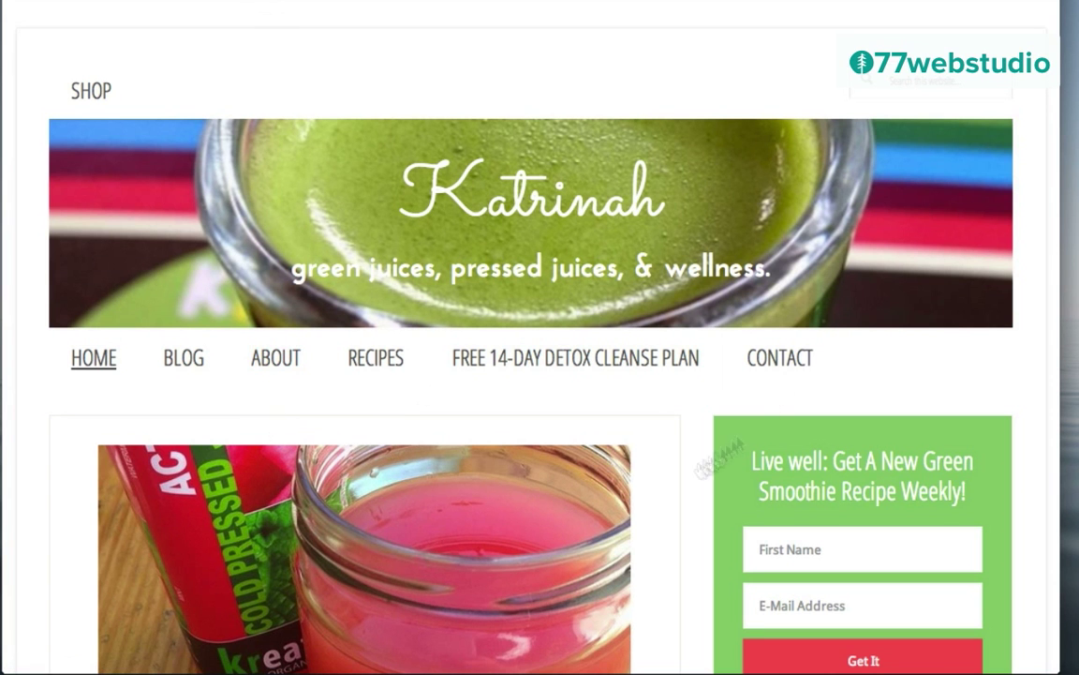
{"action": "scroll", "coordinate": [192, 401], "scroll_direction": "down", "scroll_amount": 1}
{"action": "scroll", "coordinate": [192, 401], "scroll_direction": "down", "scroll_amount": 10}
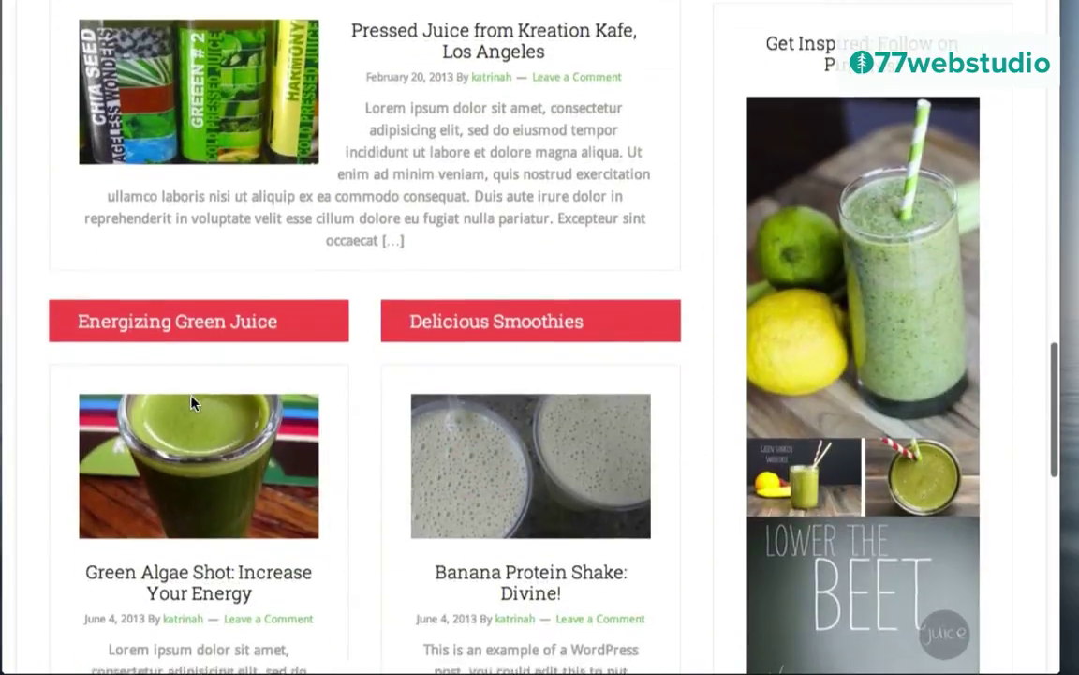
{"action": "scroll", "coordinate": [193, 403], "scroll_direction": "up", "scroll_amount": 15}
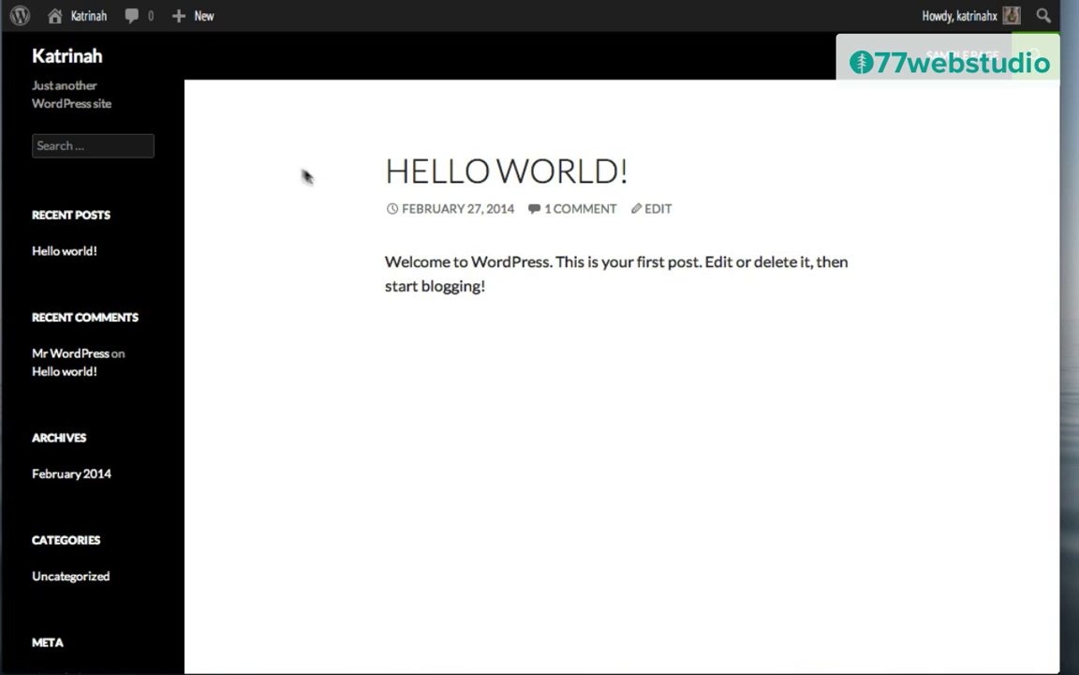
Step: Return to the Dashboard and go to Appearance > Themes
{"action": "mouse_move", "coordinate": [87, 31]}
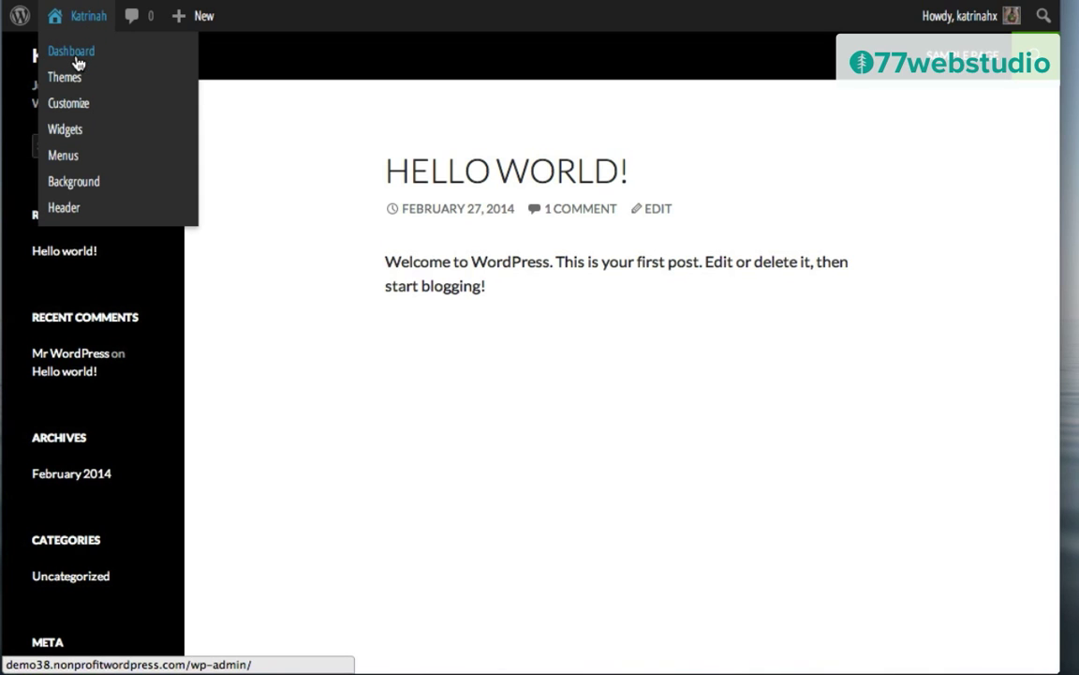
{"action": "left_click", "coordinate": [77, 59]}
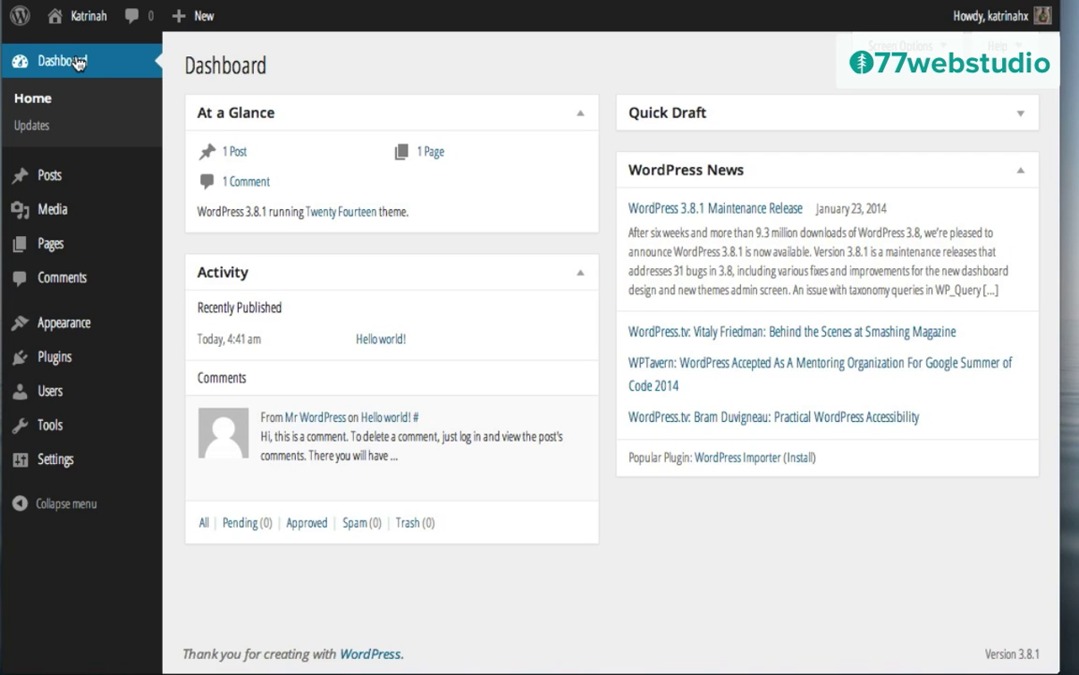
{"action": "mouse_move", "coordinate": [66, 324]}
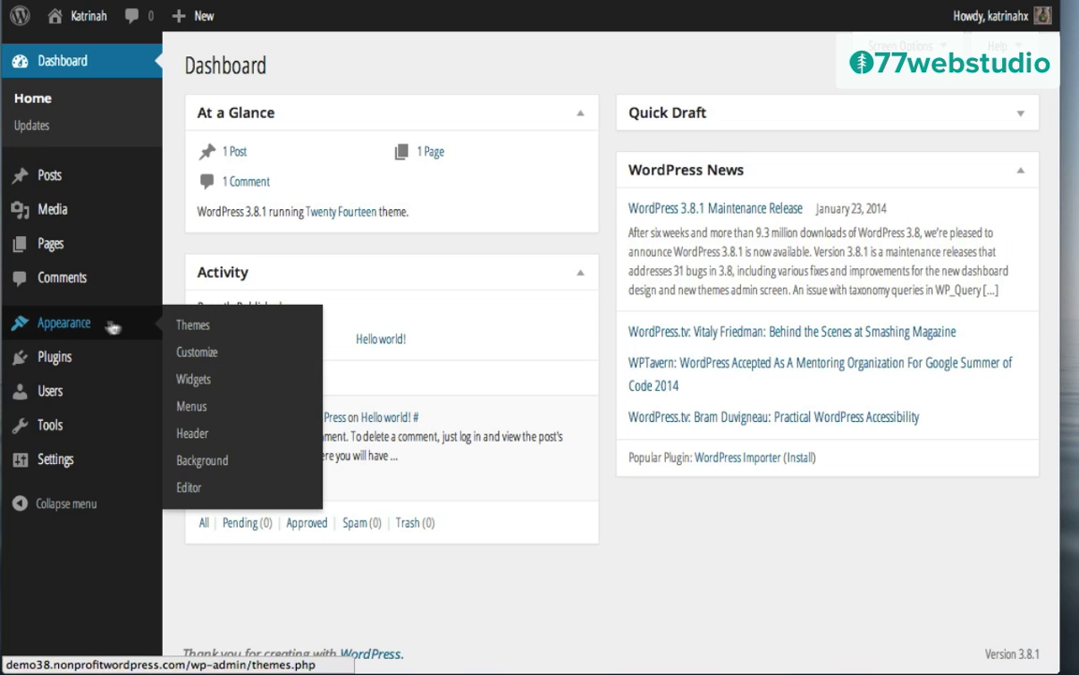
{"action": "left_click", "coordinate": [200, 328]}
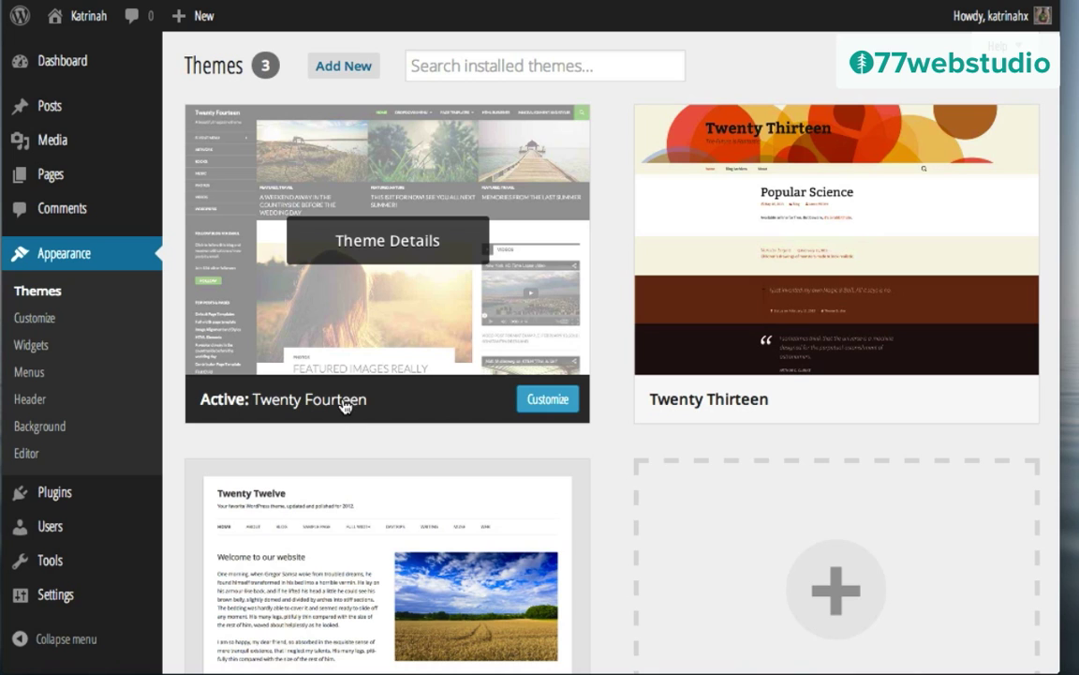
Step: Start adding a new theme through the Upload option on Install Themes
{"action": "left_click", "coordinate": [341, 67]}
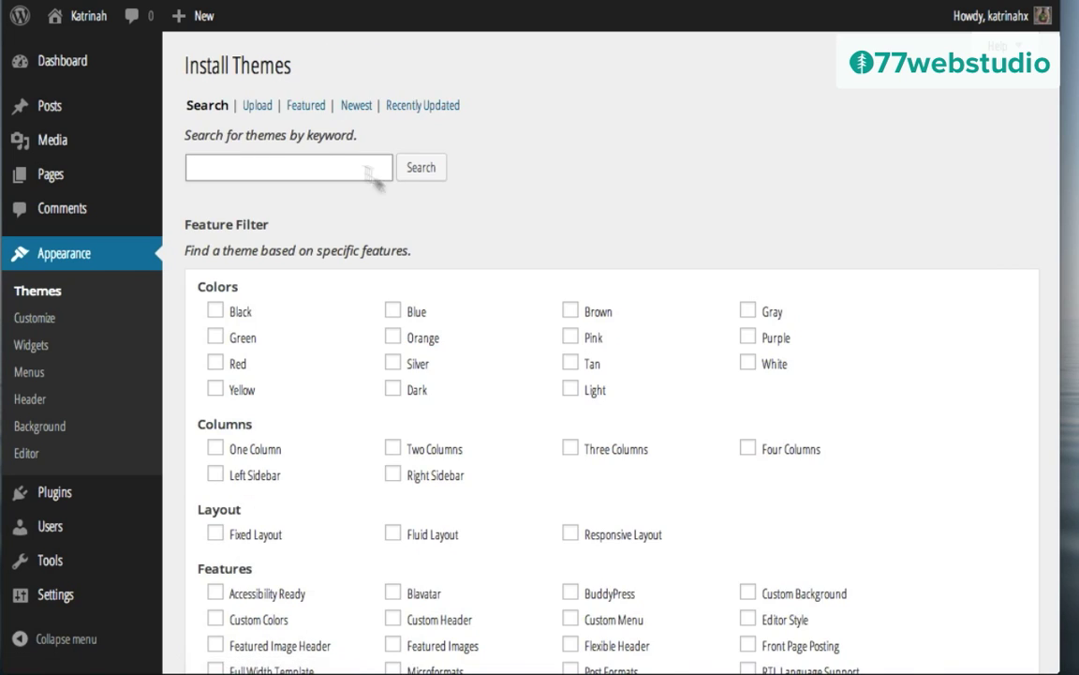
{"action": "left_click", "coordinate": [258, 108]}
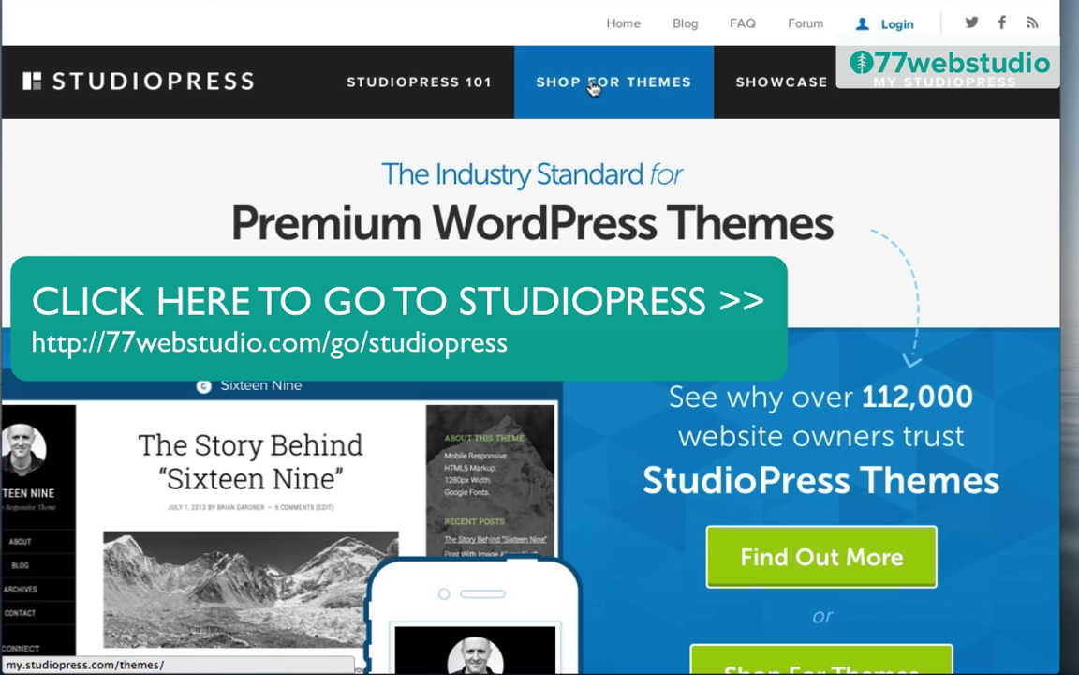
Step: Browse StudioPress themes in the Magazine Style category and look at Lifestyle Pro
{"action": "left_click", "coordinate": [592, 88]}
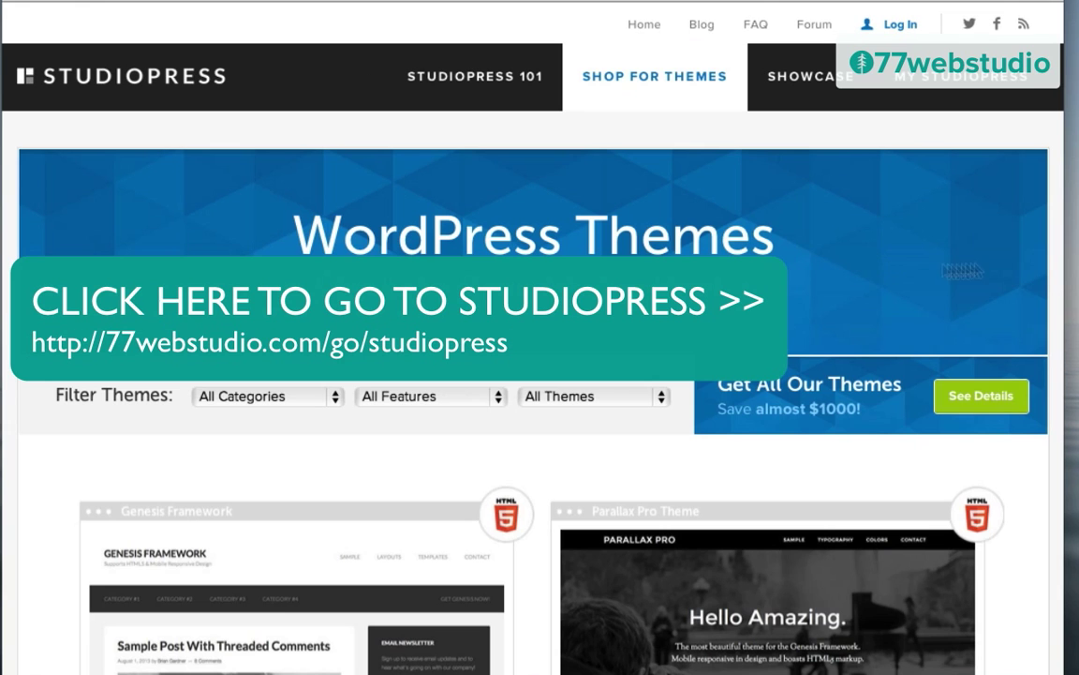
{"action": "scroll", "coordinate": [1038, 281], "scroll_direction": "down", "scroll_amount": 15}
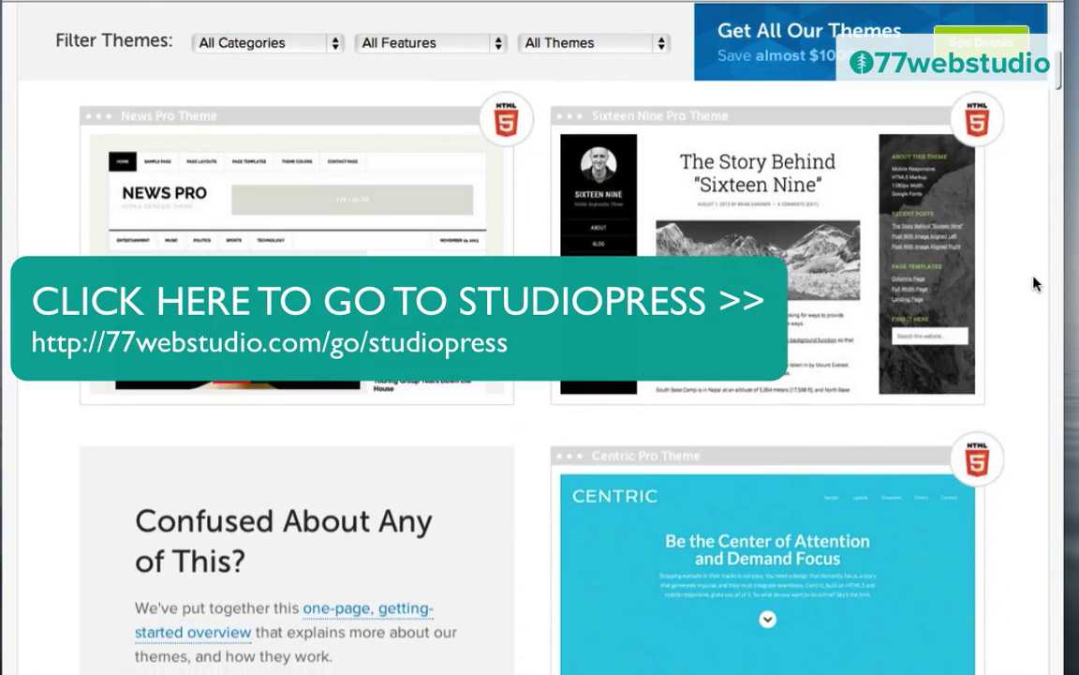
{"action": "scroll", "coordinate": [1036, 283], "scroll_direction": "up", "scroll_amount": 15}
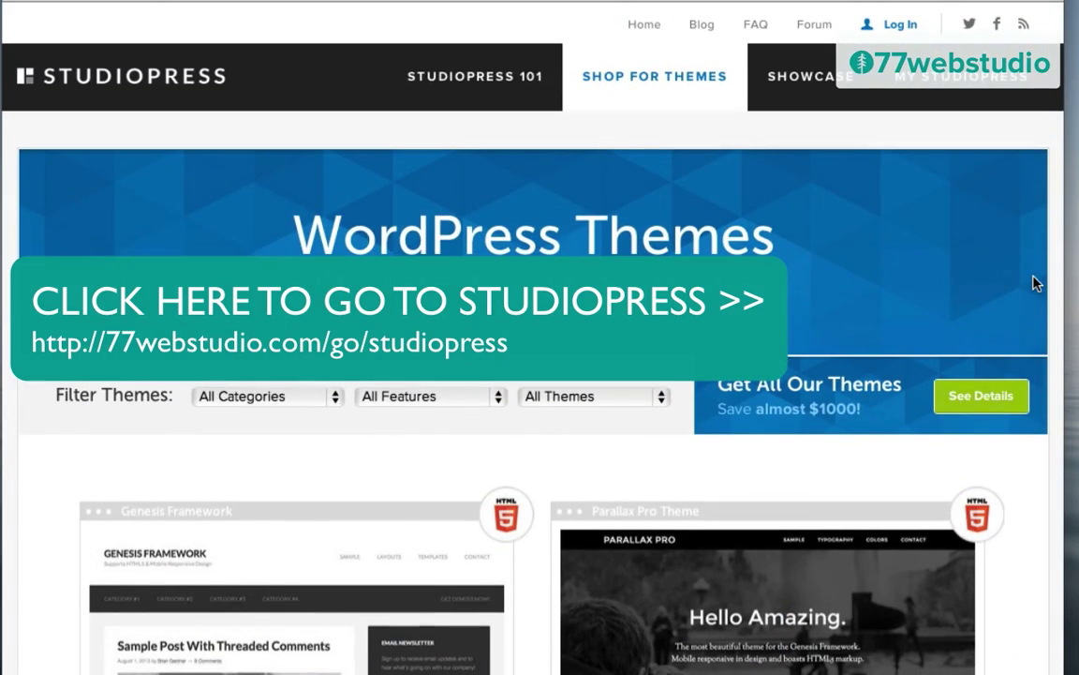
{"action": "left_click", "coordinate": [241, 399]}
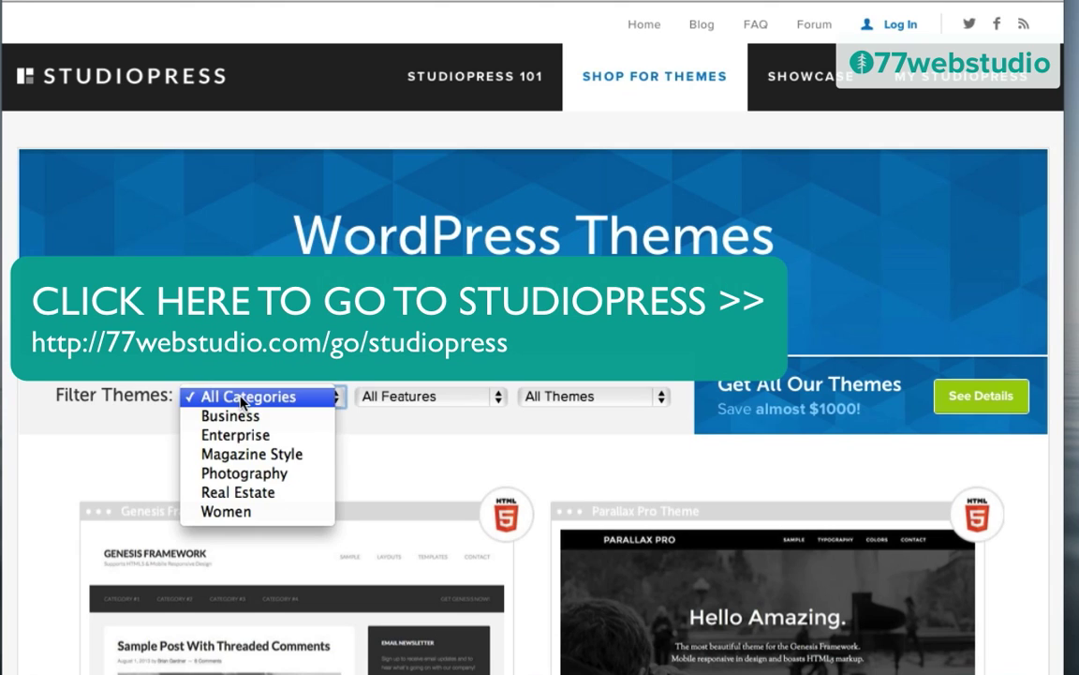
{"action": "key", "text": "Escape"}
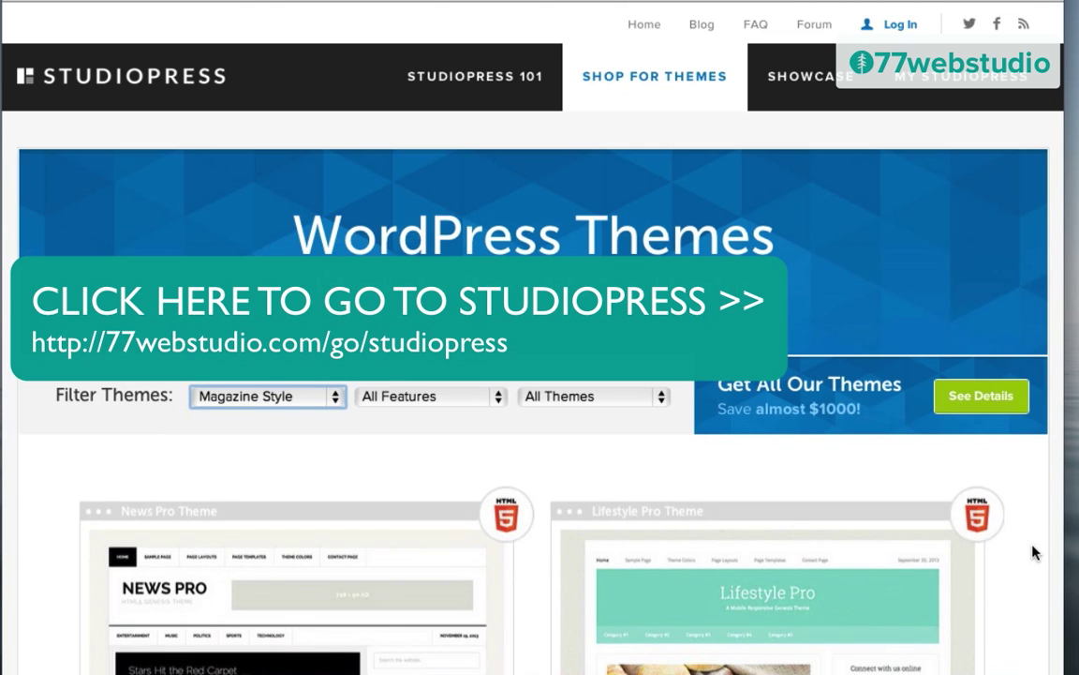
{"action": "scroll", "coordinate": [1034, 553], "scroll_direction": "down", "scroll_amount": 3}
{"action": "mouse_move", "coordinate": [828, 314]}
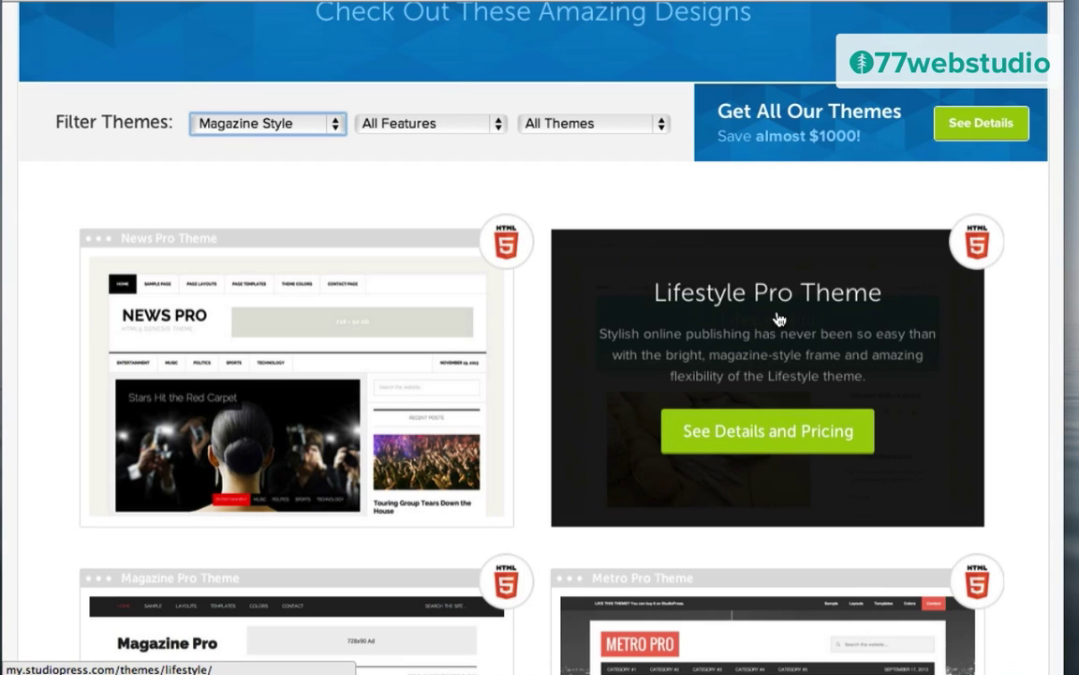
{"action": "left_click", "coordinate": [762, 434]}
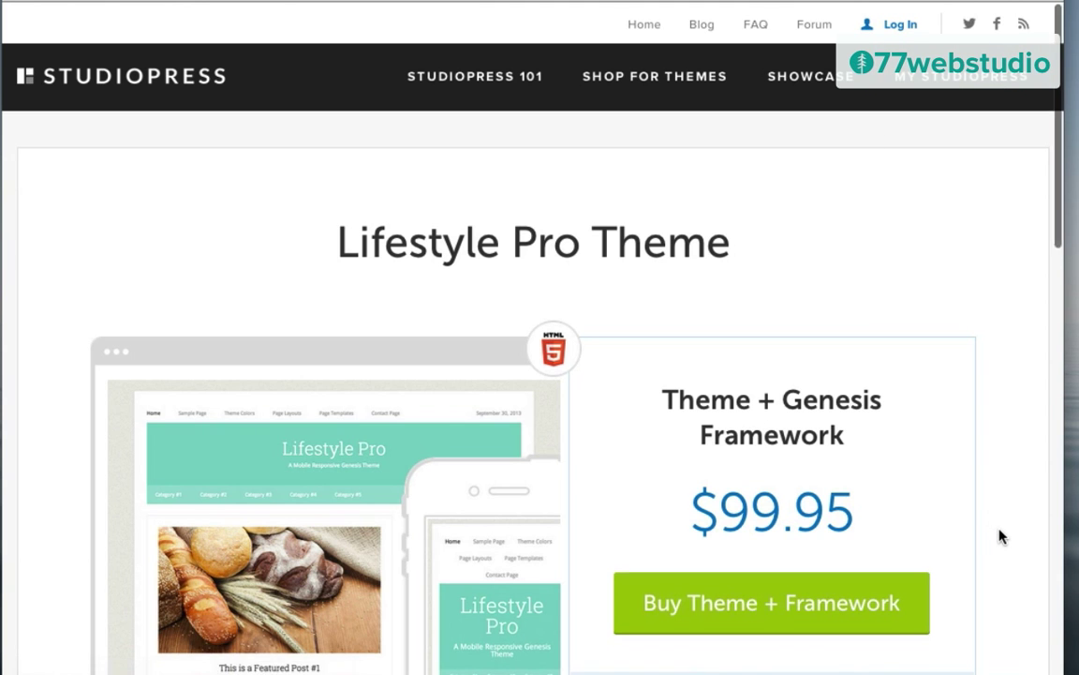
{"action": "scroll", "coordinate": [1000, 536], "scroll_direction": "down", "scroll_amount": 10}
{"action": "scroll", "coordinate": [1001, 536], "scroll_direction": "up", "scroll_amount": 10}
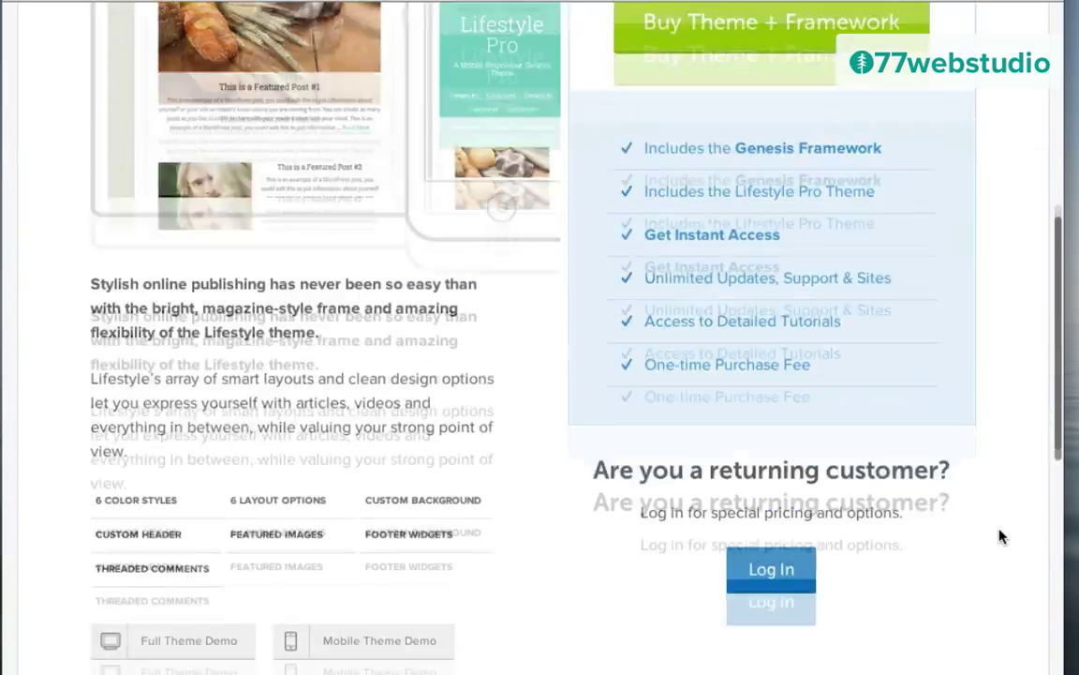
{"action": "scroll", "coordinate": [1000, 536], "scroll_direction": "down", "scroll_amount": 3}
{"action": "scroll", "coordinate": [1001, 536], "scroll_direction": "up", "scroll_amount": 2}
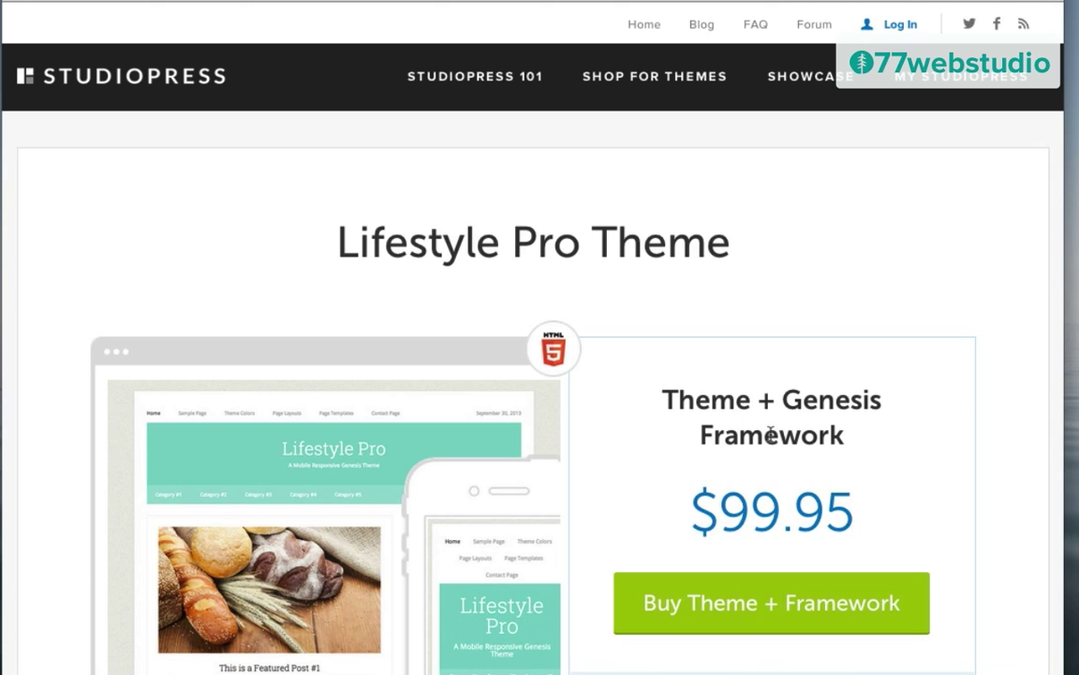
{"action": "scroll", "coordinate": [996, 481], "scroll_direction": "down", "scroll_amount": 5}
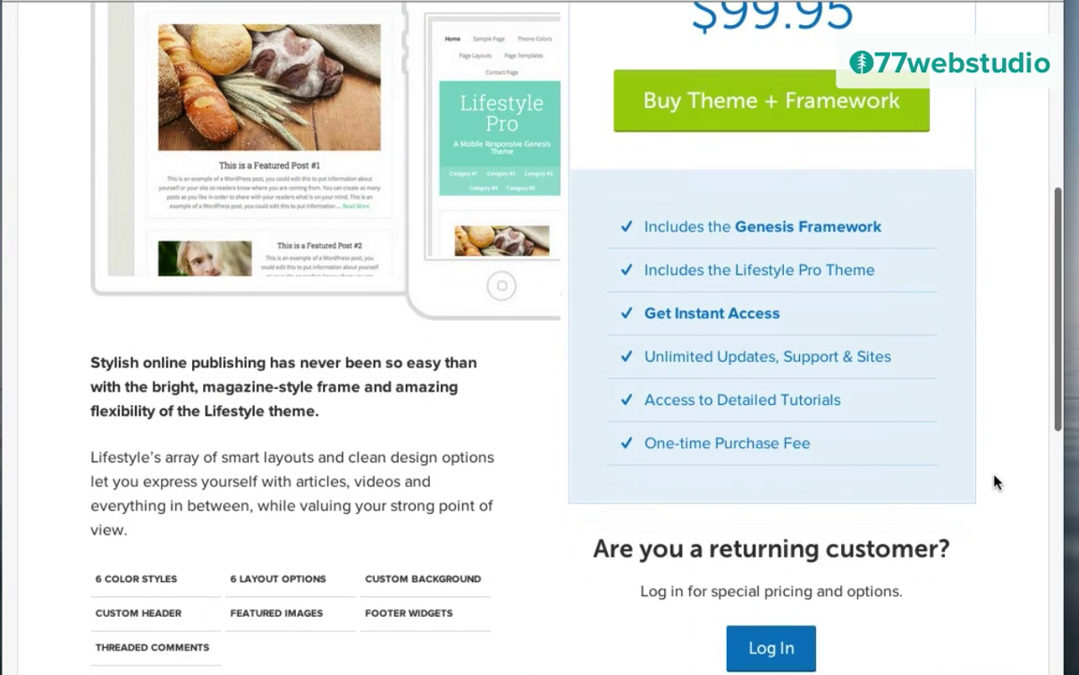
{"action": "scroll", "coordinate": [1010, 238], "scroll_direction": "down", "scroll_amount": 1}
{"action": "scroll", "coordinate": [1010, 238], "scroll_direction": "up", "scroll_amount": 6}
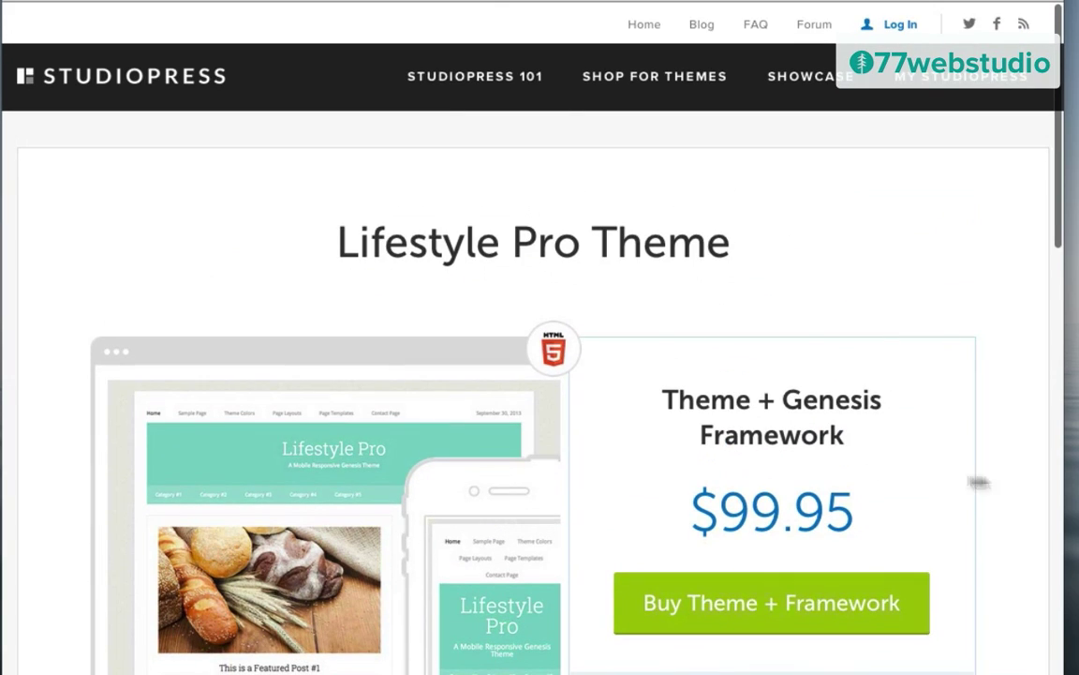
{"action": "scroll", "coordinate": [990, 458], "scroll_direction": "down", "scroll_amount": 5}
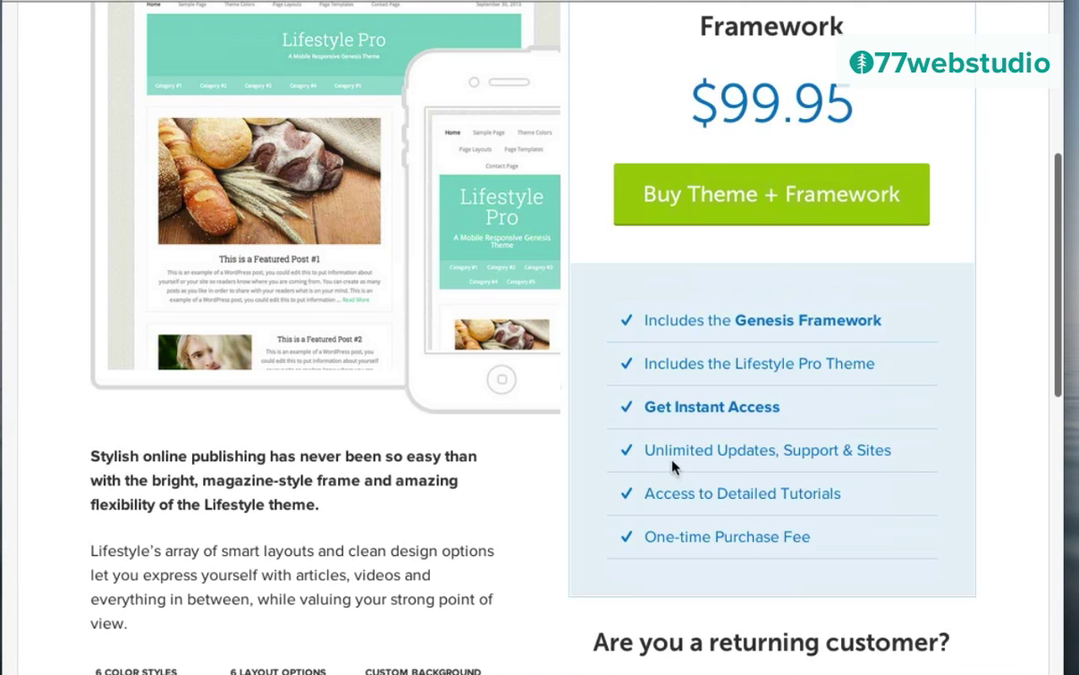
{"action": "scroll", "coordinate": [997, 413], "scroll_direction": "up", "scroll_amount": 5}
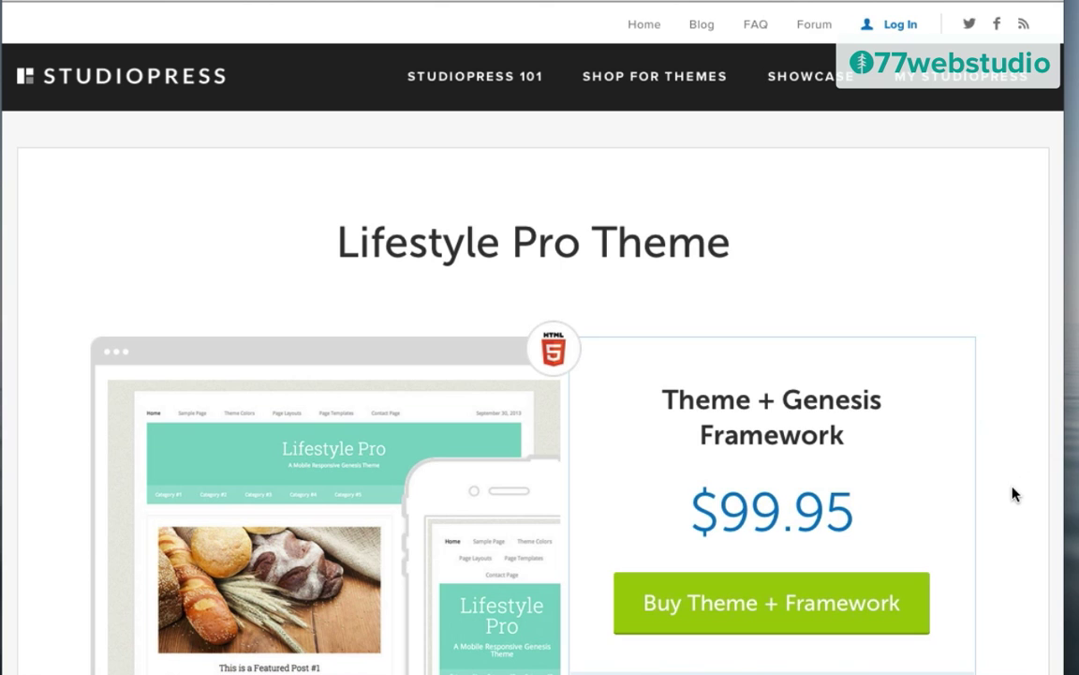
{"action": "scroll", "coordinate": [1014, 494], "scroll_direction": "down", "scroll_amount": 5}
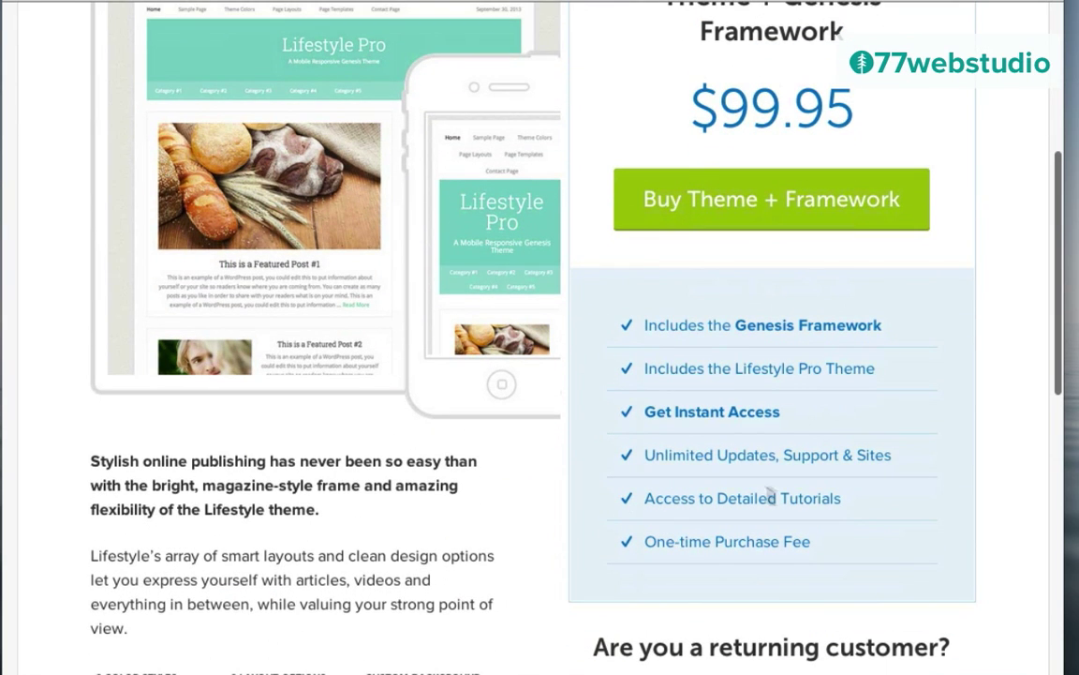
{"action": "scroll", "coordinate": [991, 461], "scroll_direction": "up", "scroll_amount": 1}
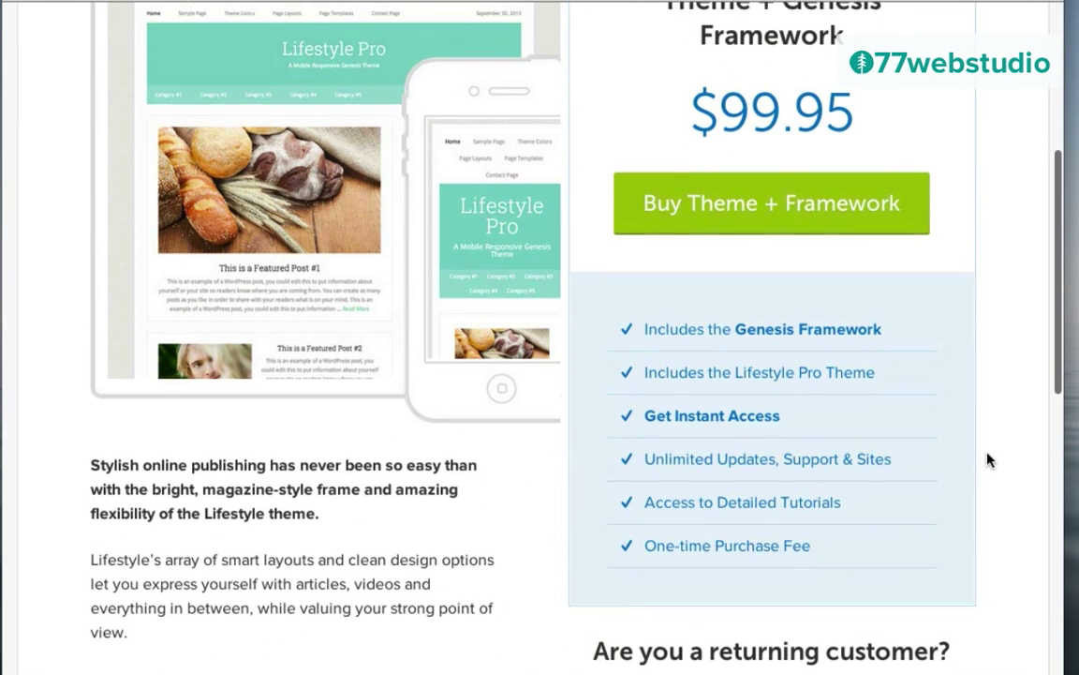
{"action": "scroll", "coordinate": [988, 459], "scroll_direction": "up", "scroll_amount": 5}
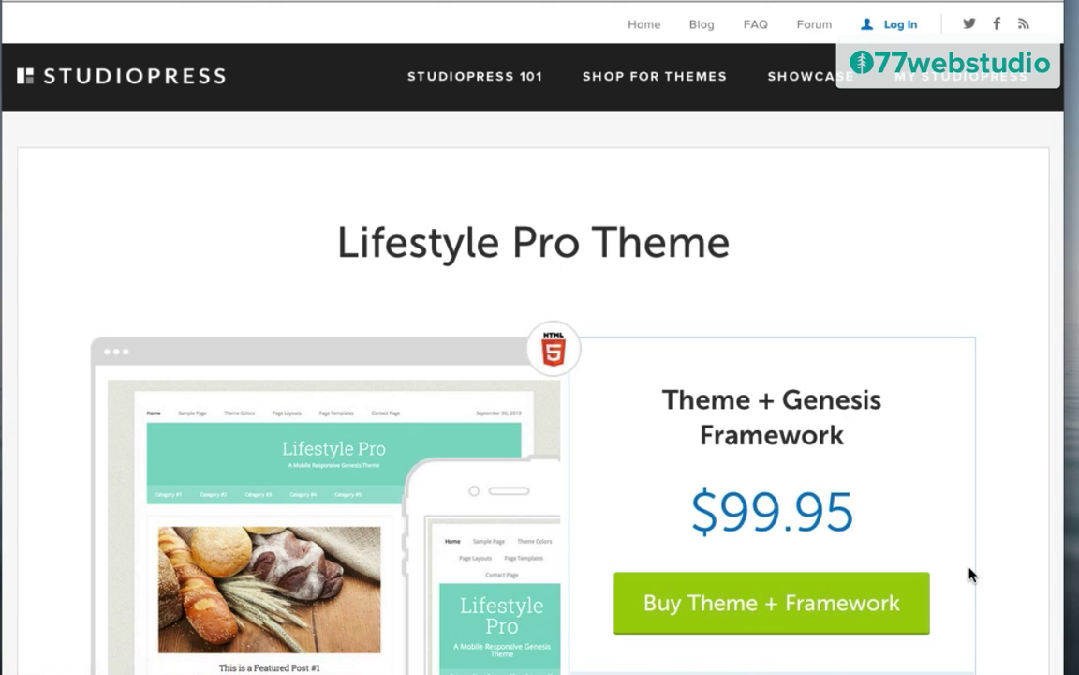
{"action": "scroll", "coordinate": [970, 573], "scroll_direction": "down", "scroll_amount": 3}
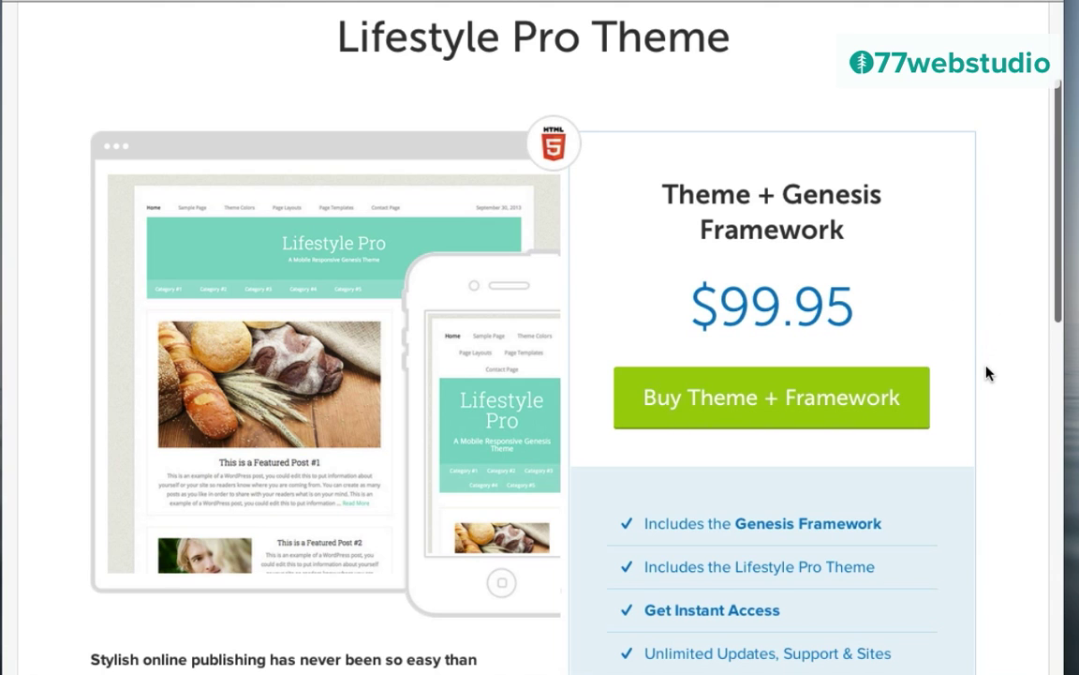
{"action": "scroll", "coordinate": [988, 372], "scroll_direction": "down", "scroll_amount": 6}
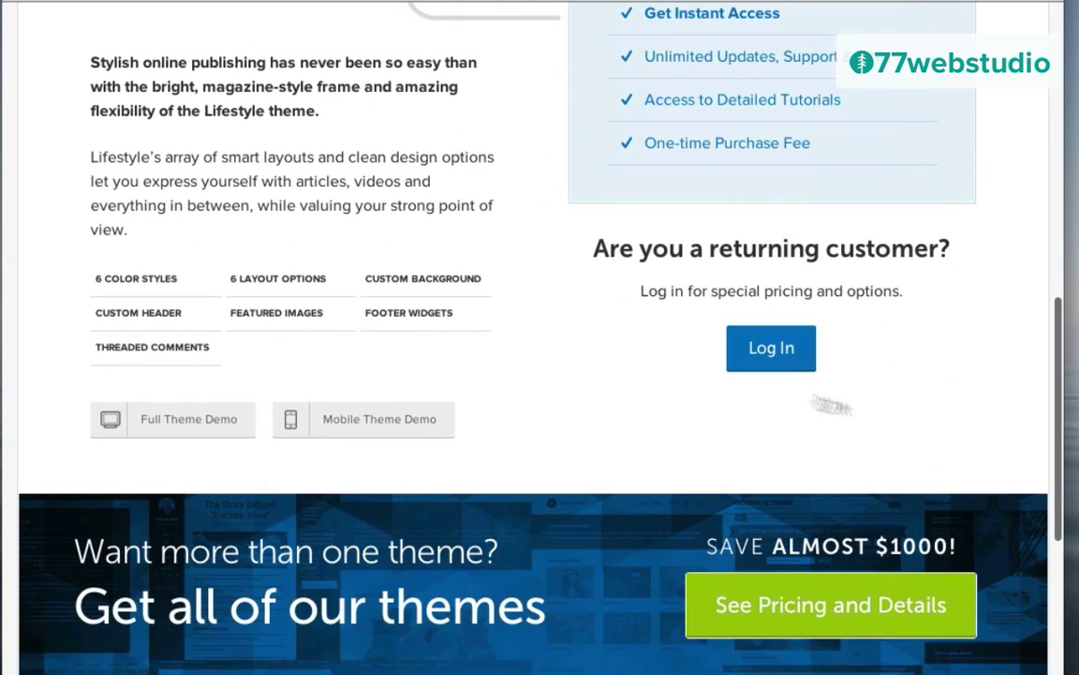
Step: Log in to StudioPress and go to the Downloads list of purchased themes
{"action": "left_click", "coordinate": [770, 350]}
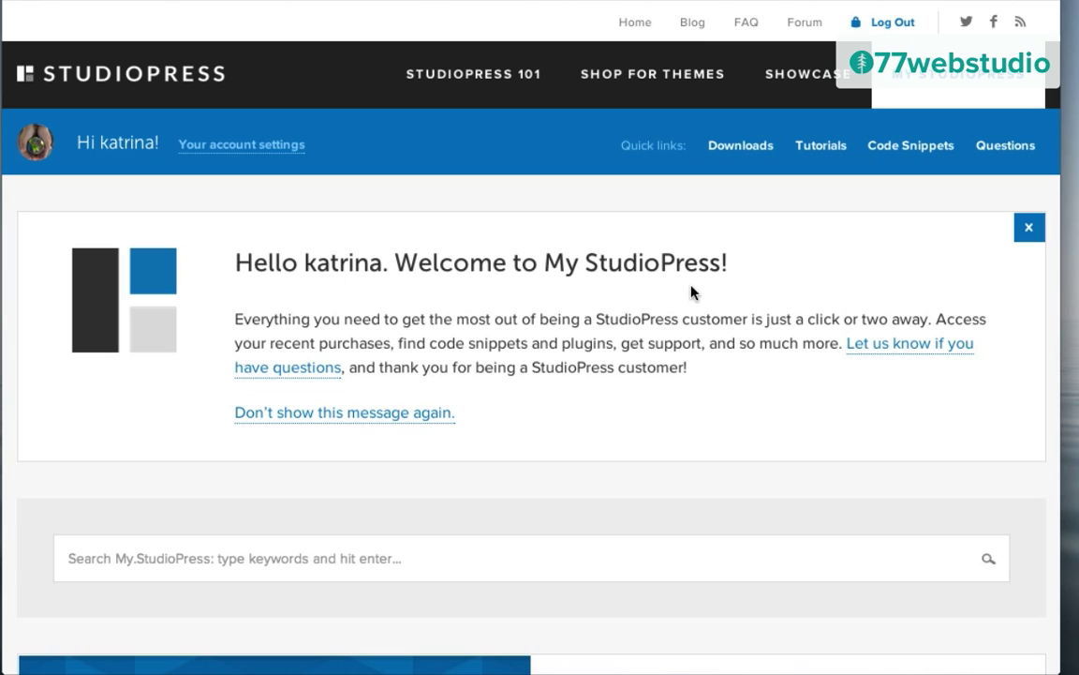
{"action": "left_click", "coordinate": [734, 155]}
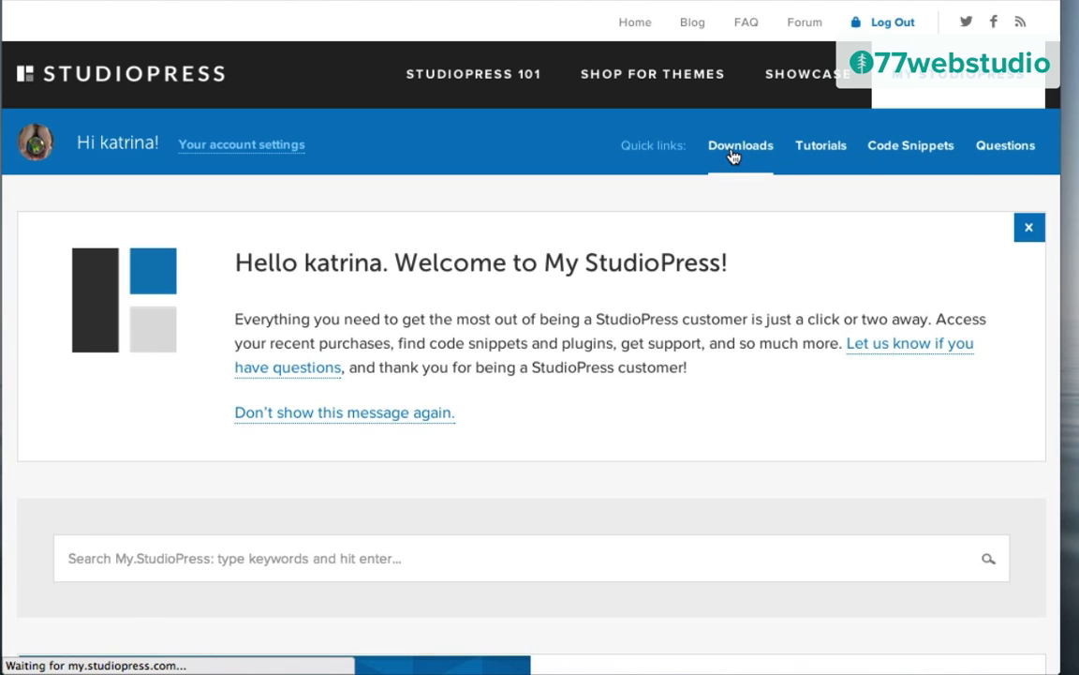
{"action": "scroll", "coordinate": [1013, 420], "scroll_direction": "down", "scroll_amount": 2}
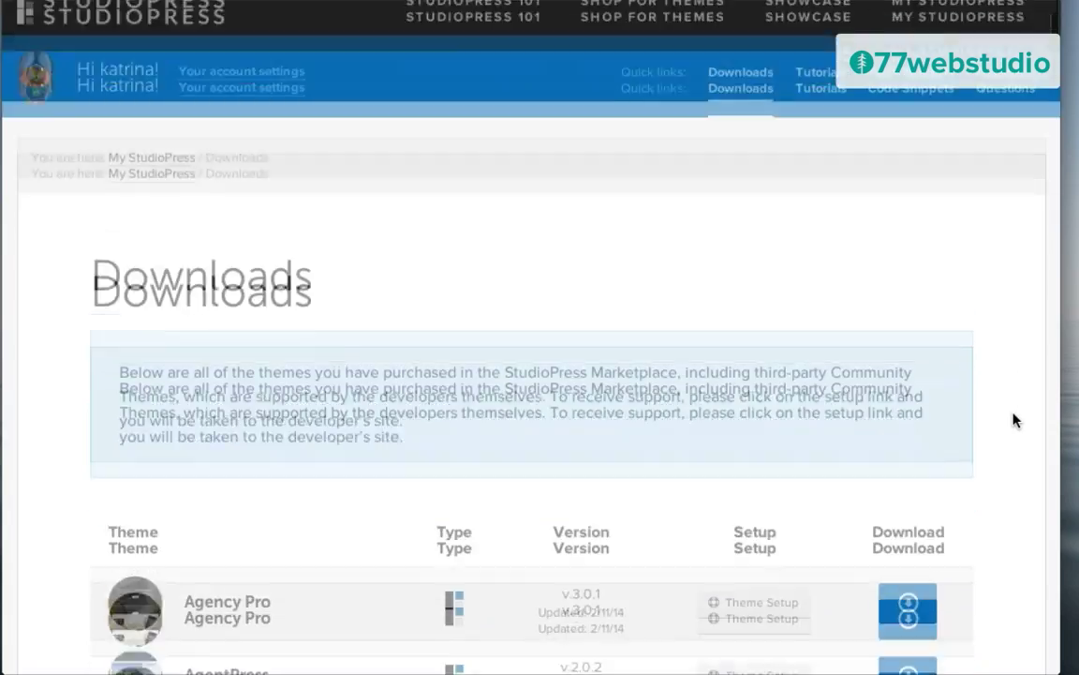
{"action": "scroll", "coordinate": [1013, 420], "scroll_direction": "down", "scroll_amount": 15}
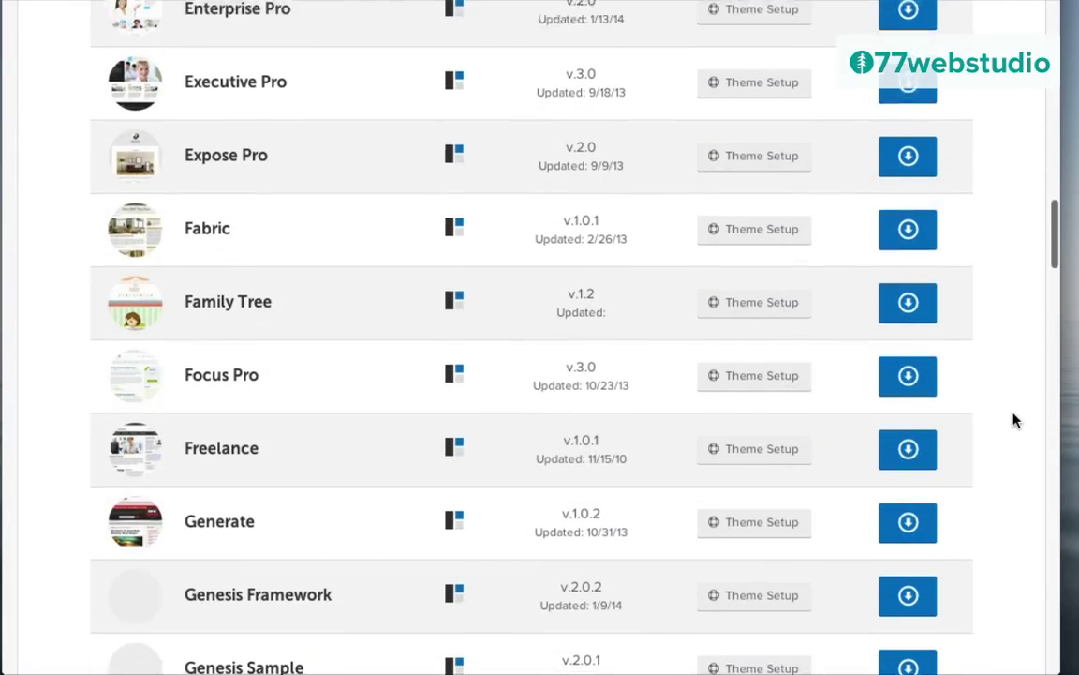
{"action": "scroll", "coordinate": [1013, 420], "scroll_direction": "down", "scroll_amount": 5}
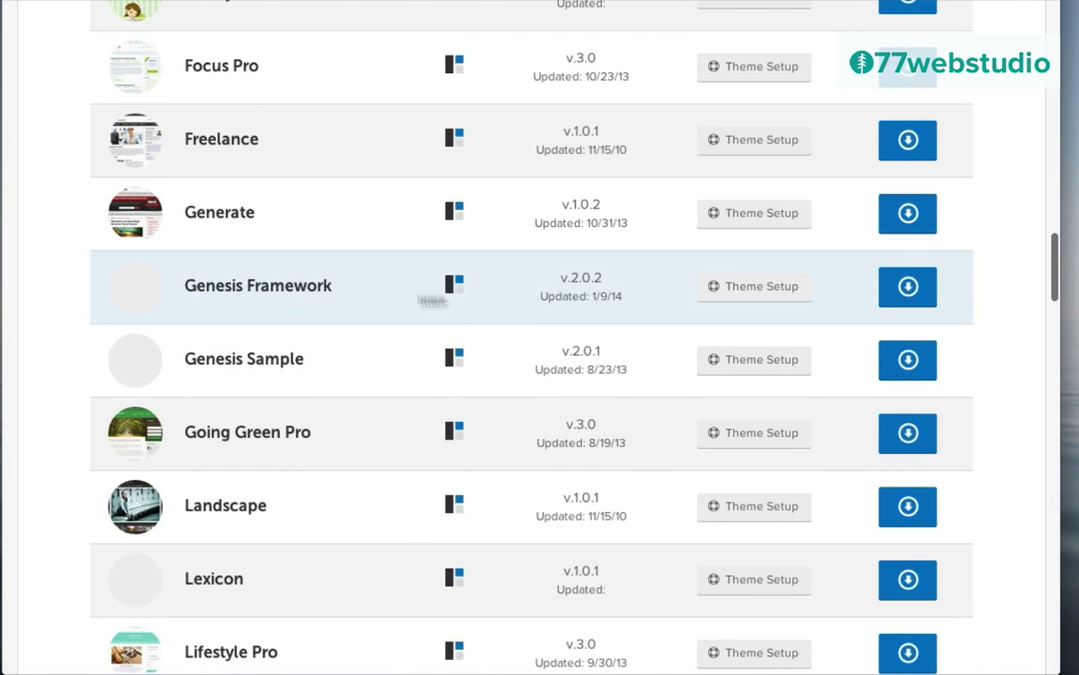
Step: Download genesis.2.0.2.zip and lifestyle-pro.zip
{"action": "left_click", "coordinate": [907, 291]}
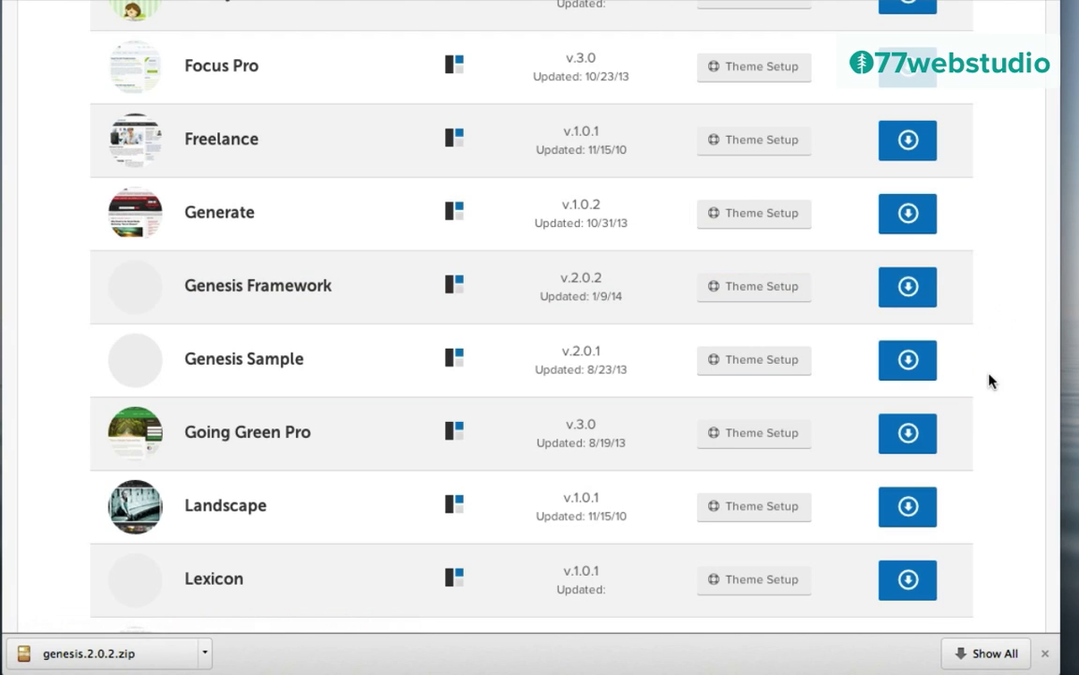
{"action": "scroll", "coordinate": [997, 383], "scroll_direction": "down", "scroll_amount": 7}
{"action": "scroll", "coordinate": [997, 383], "scroll_direction": "up", "scroll_amount": 2}
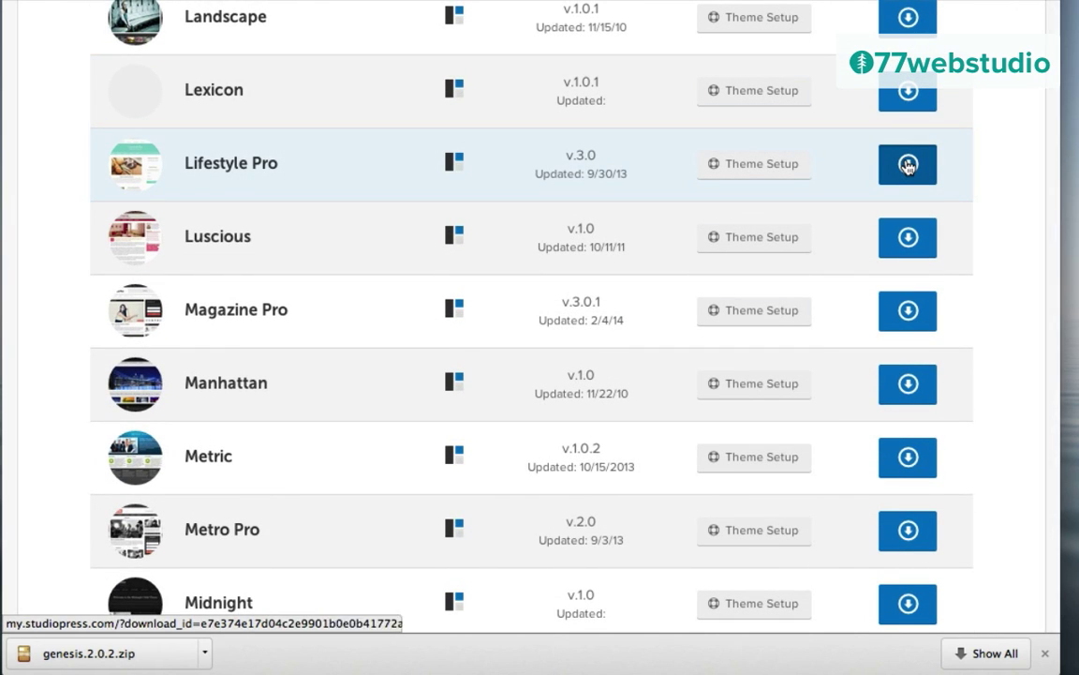
{"action": "left_click", "coordinate": [907, 164]}
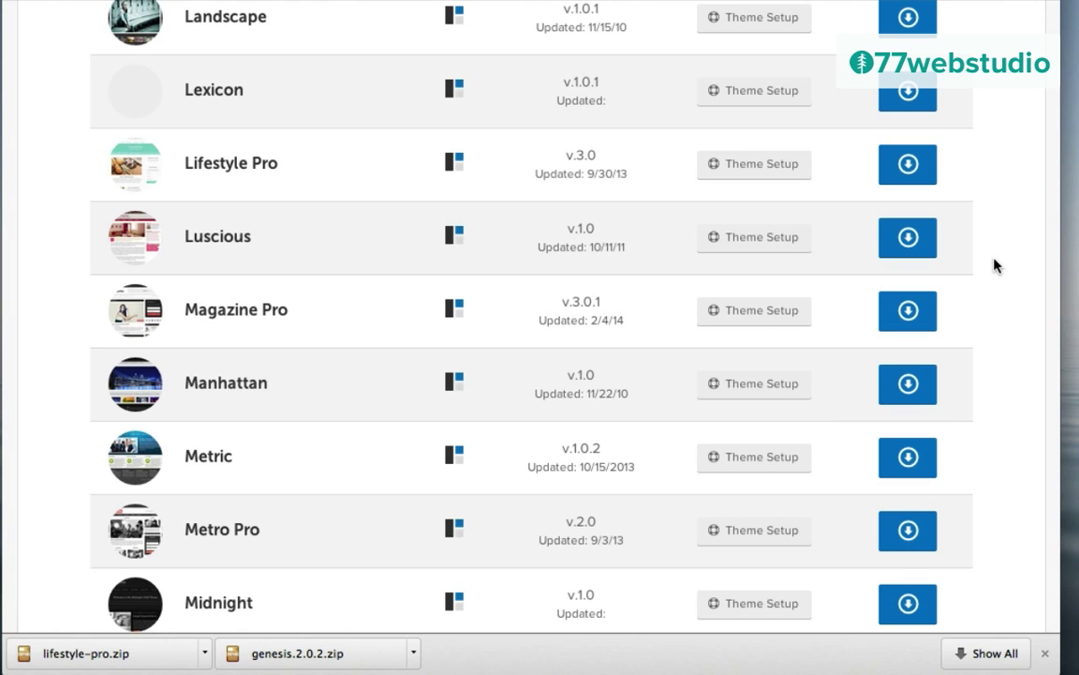
{"action": "scroll", "coordinate": [996, 266], "scroll_direction": "up", "scroll_amount": 15}
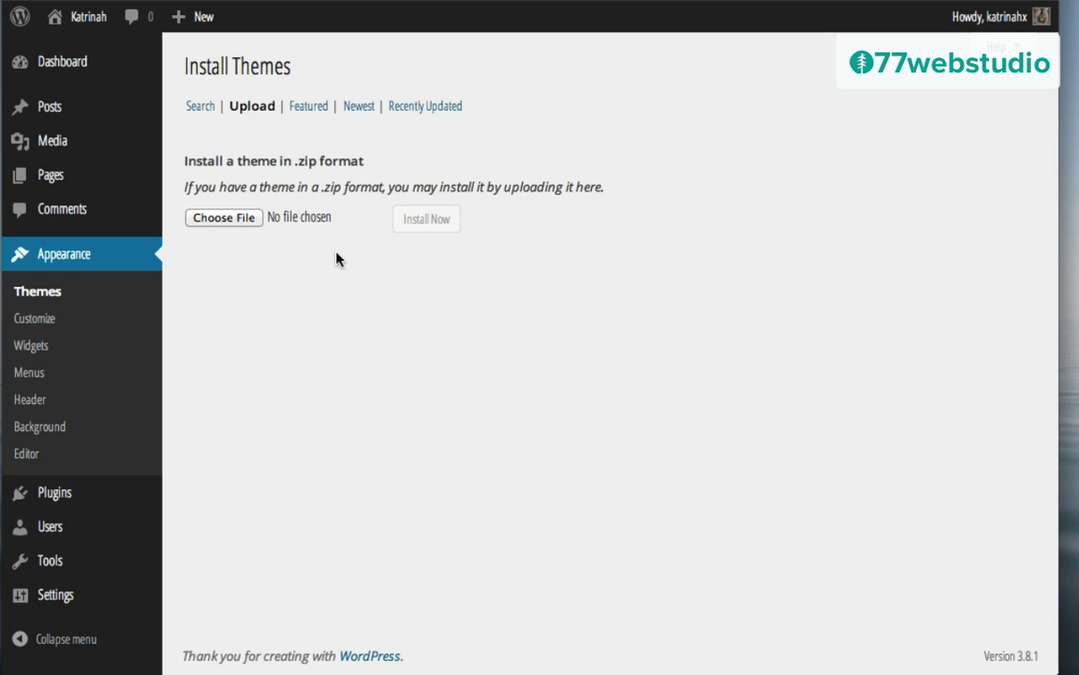
Step: Upload genesis.2.0.2.zip as a theme, install it, and activate Genesis
{"action": "left_click", "coordinate": [230, 221]}
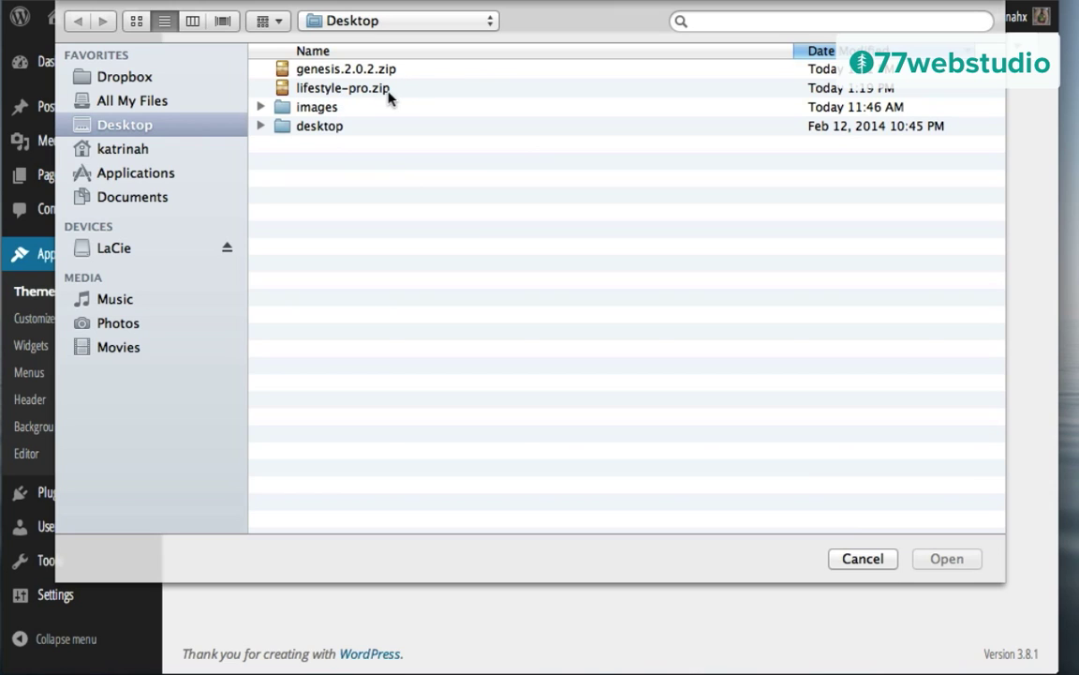
{"action": "left_click", "coordinate": [308, 75]}
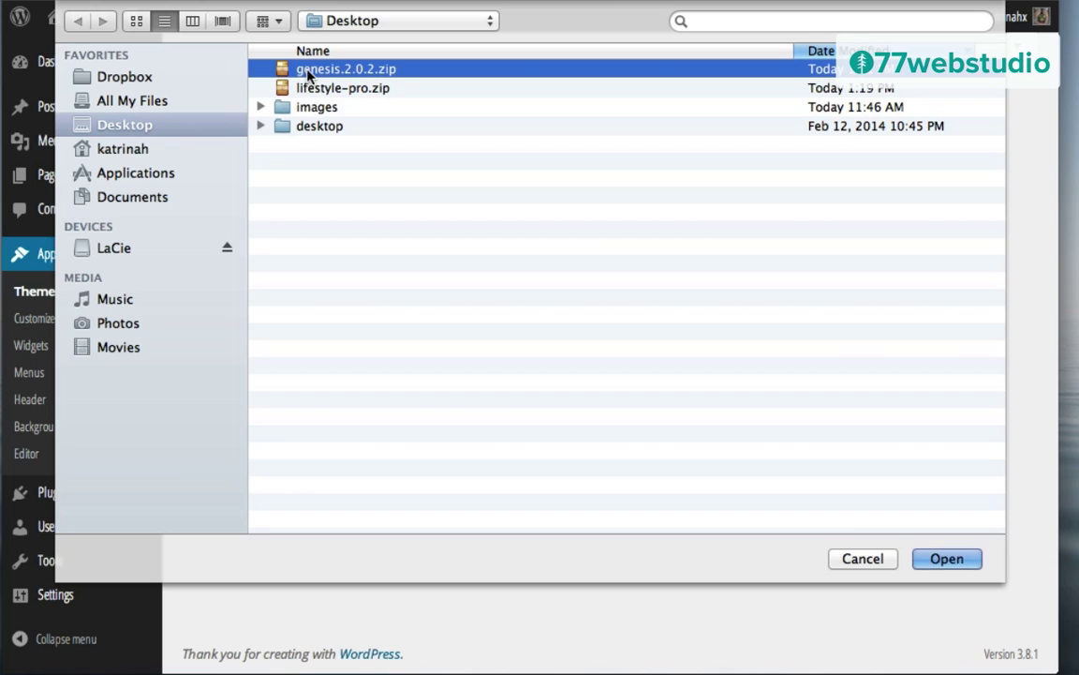
{"action": "left_click", "coordinate": [946, 560]}
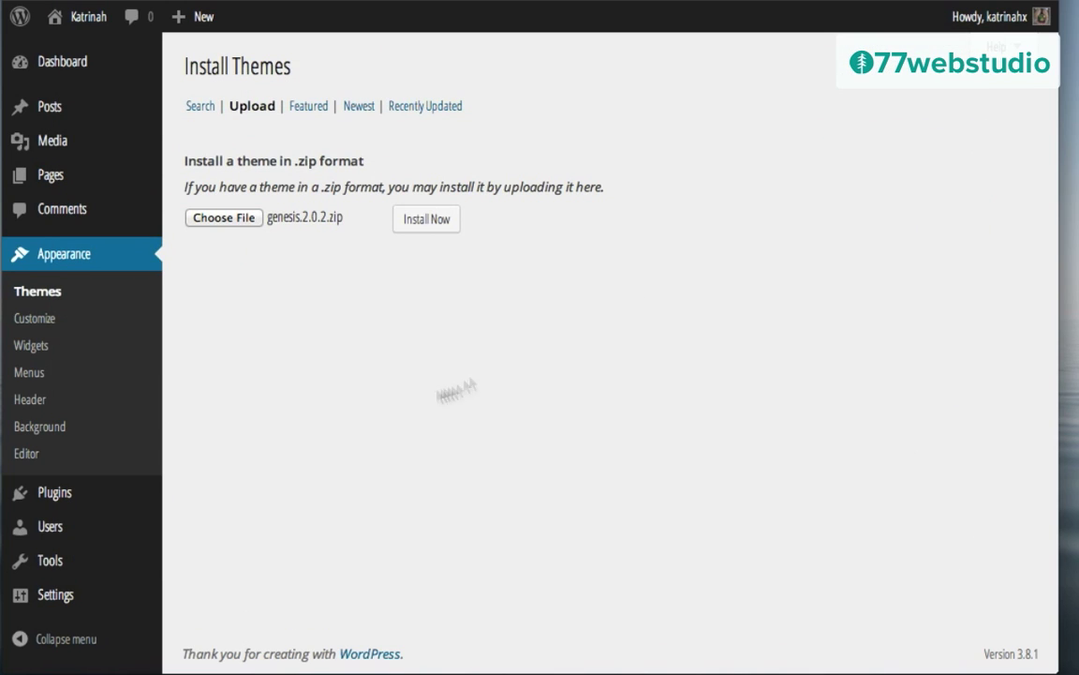
{"action": "left_click", "coordinate": [436, 223]}
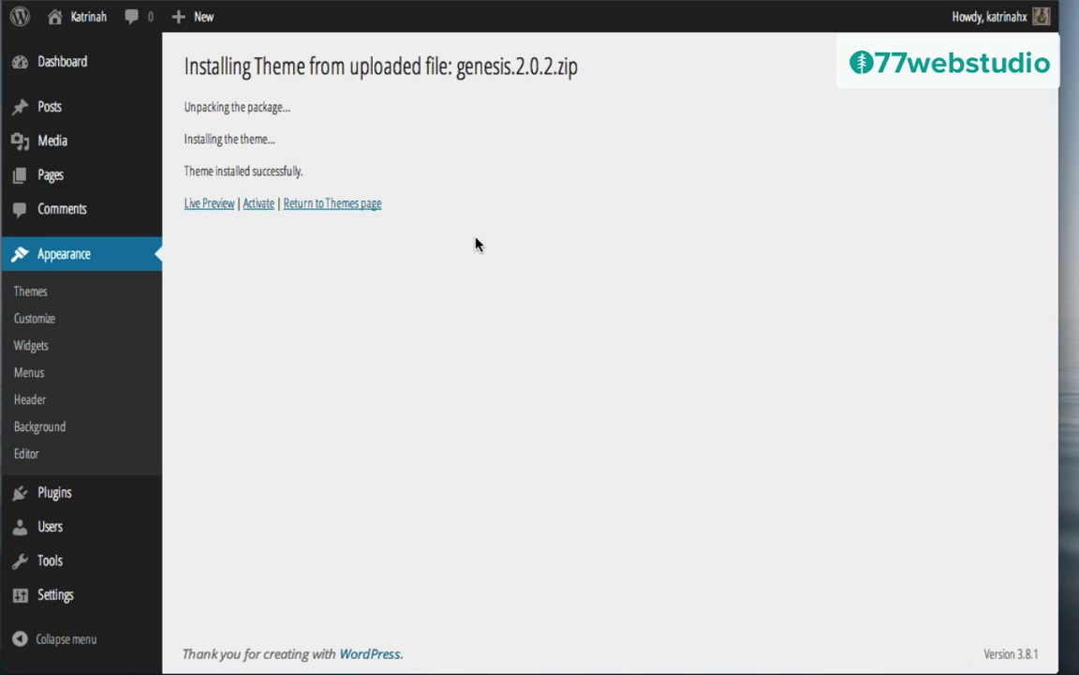
{"action": "left_click", "coordinate": [260, 202]}
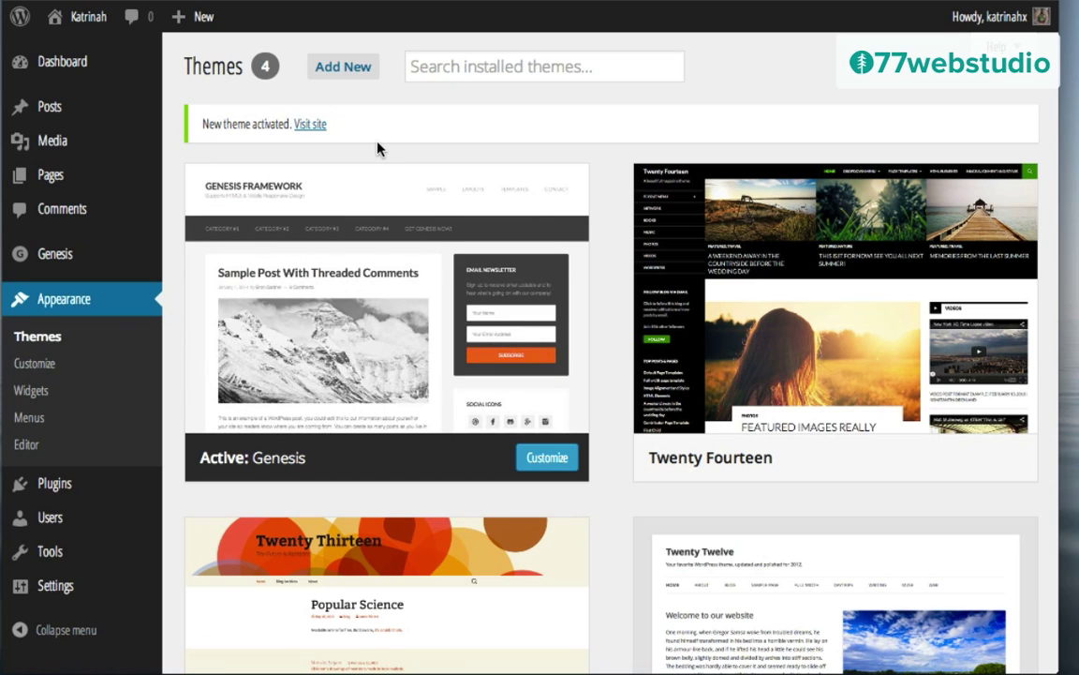
Step: Upload lifestyle-pro.zip as a new theme, install it, and activate Lifestyle Pro
{"action": "left_click", "coordinate": [339, 69]}
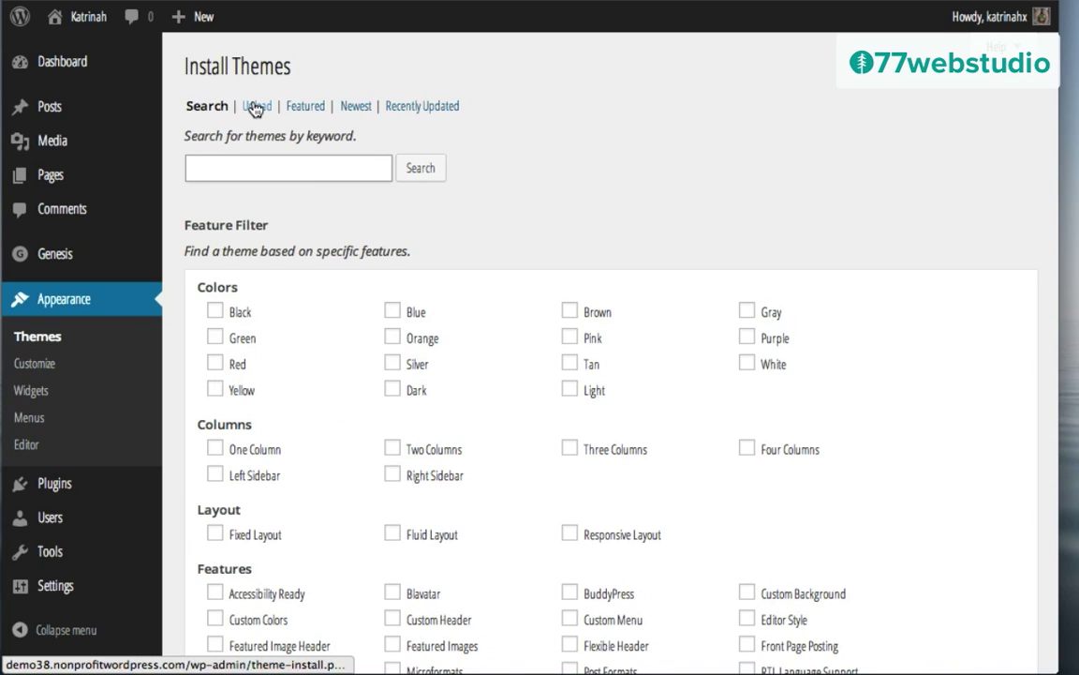
{"action": "left_click", "coordinate": [257, 108]}
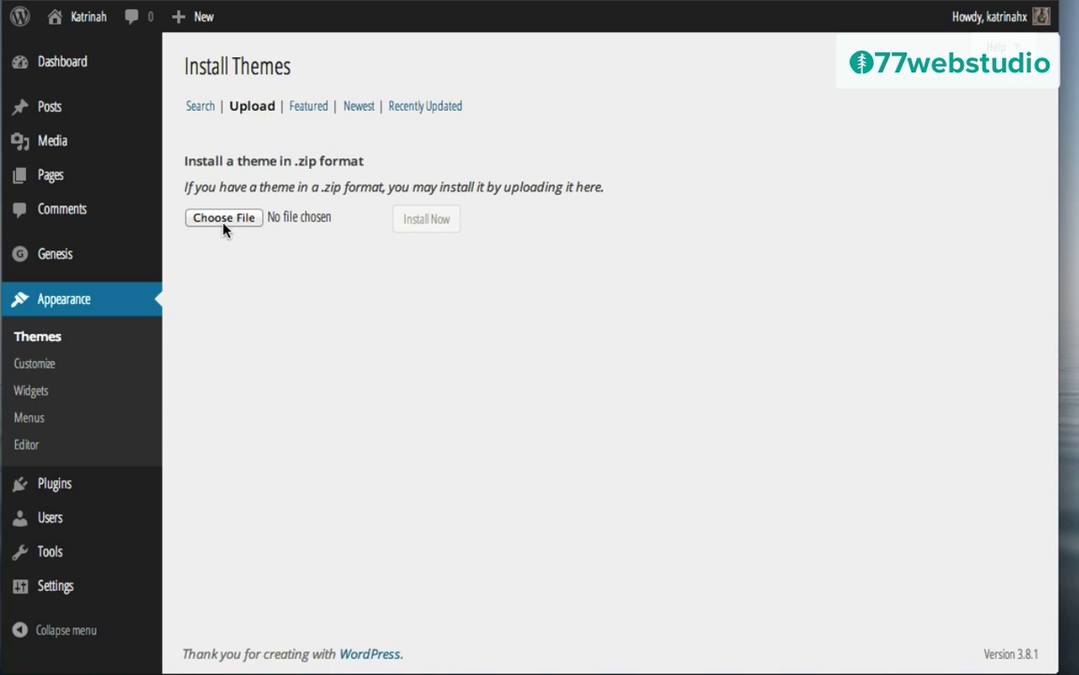
{"action": "left_click", "coordinate": [224, 220]}
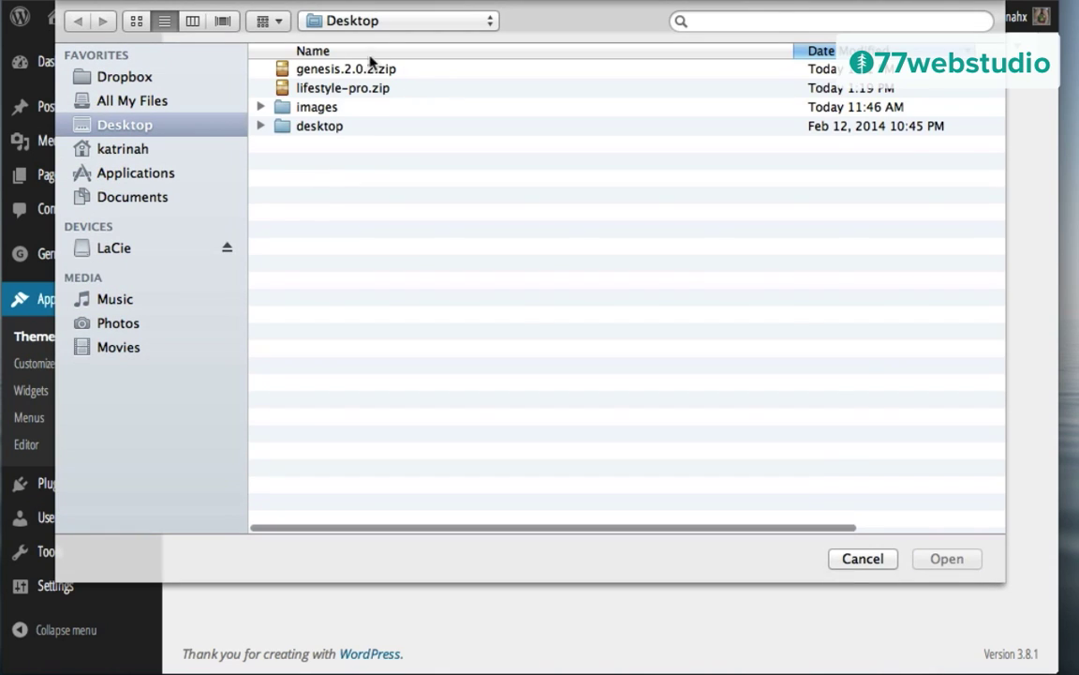
{"action": "left_click", "coordinate": [329, 88]}
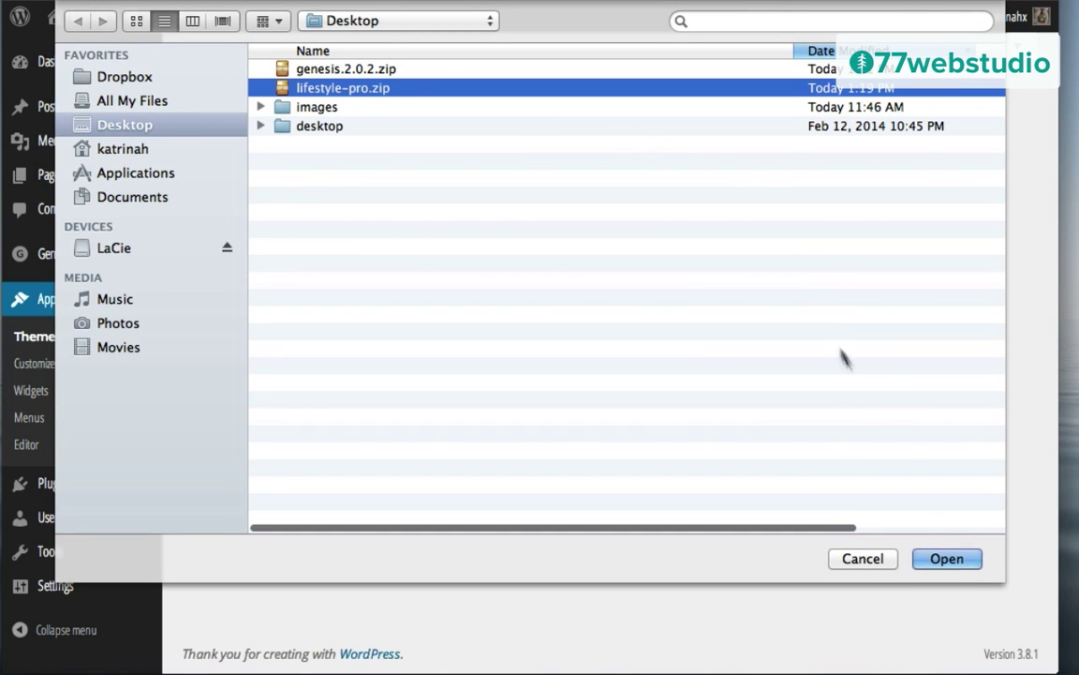
{"action": "left_click", "coordinate": [946, 559]}
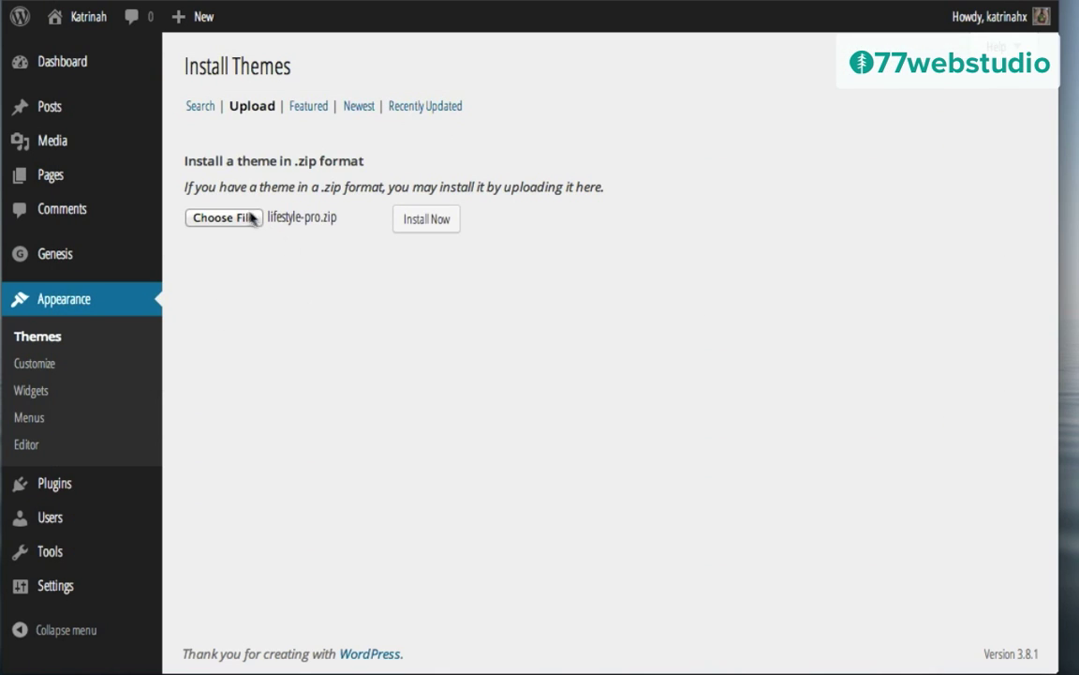
{"action": "left_click", "coordinate": [424, 222]}
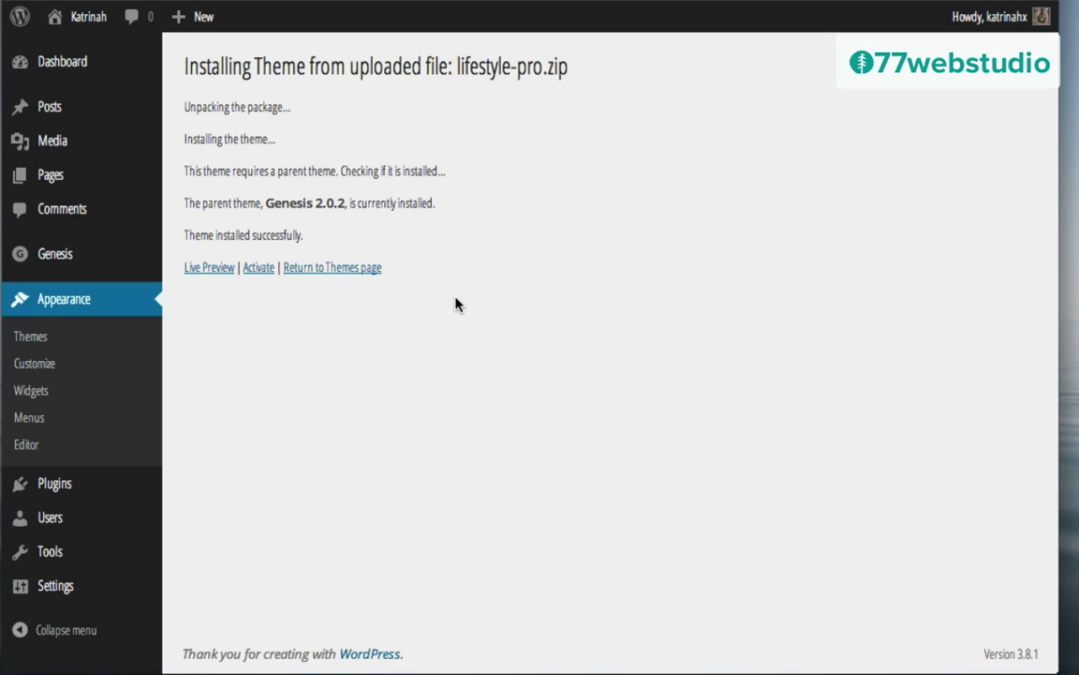
{"action": "left_click", "coordinate": [259, 269]}
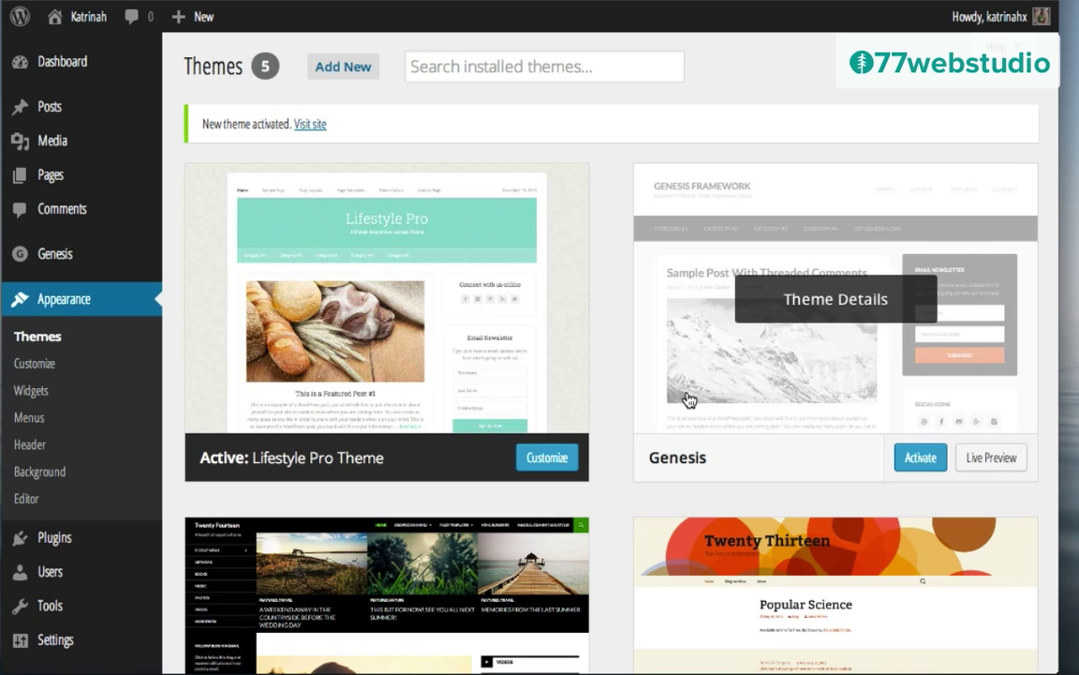
{"action": "mouse_move", "coordinate": [270, 246]}
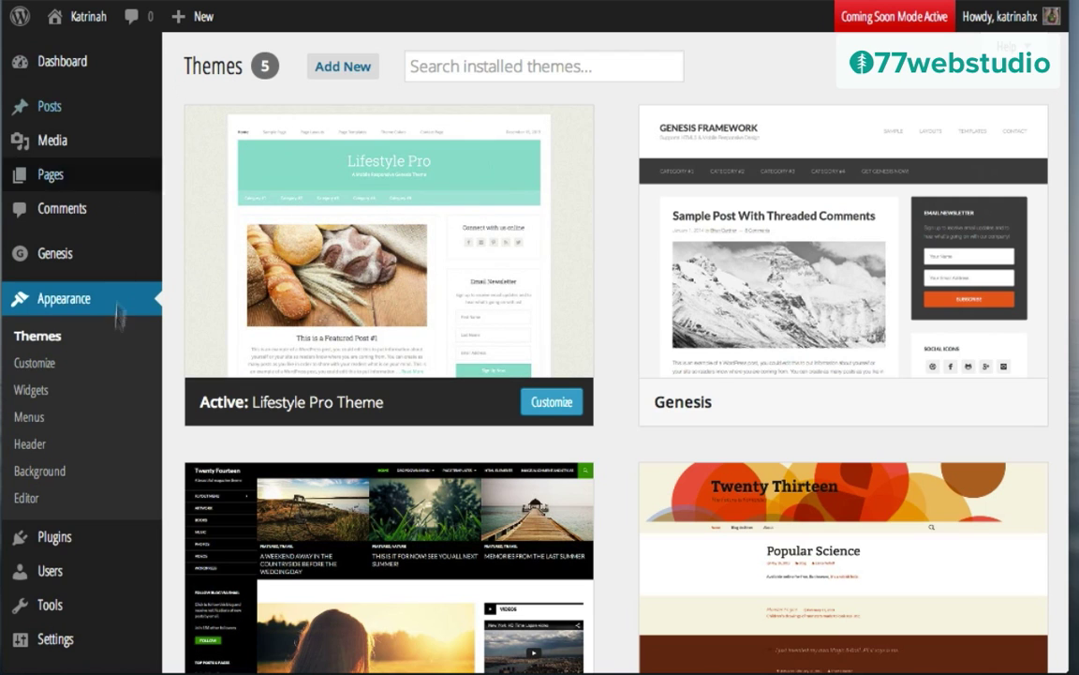
Step: Search plugins for 'Genesis eNews Extended', then install and activate version 1.4.0
{"action": "mouse_move", "coordinate": [52, 543]}
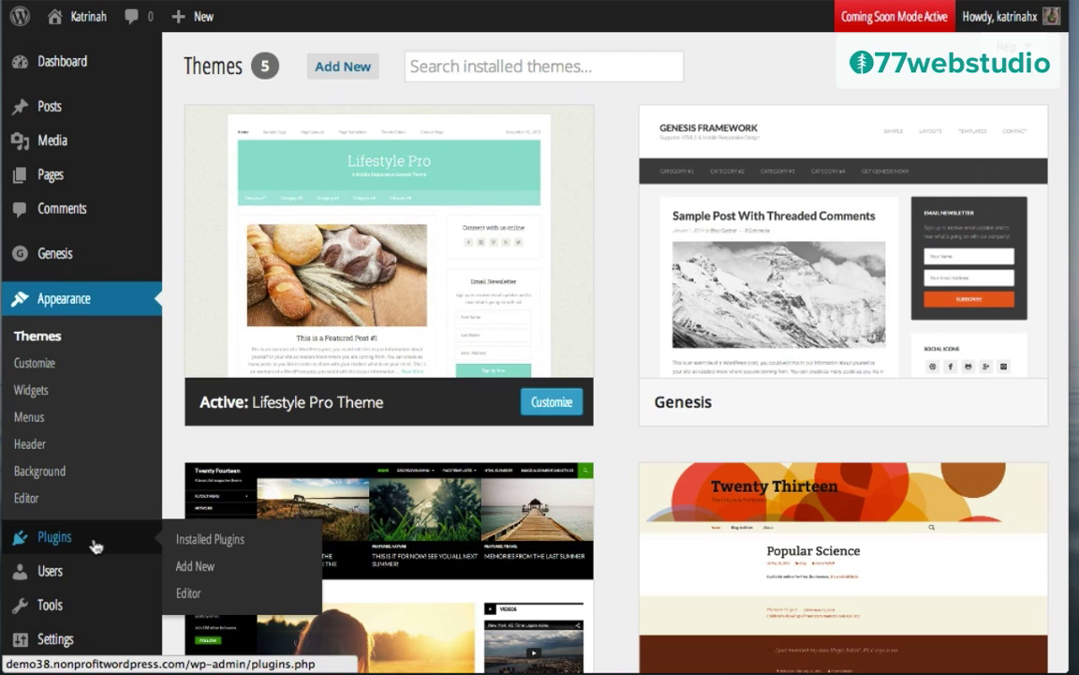
{"action": "left_click", "coordinate": [194, 571]}
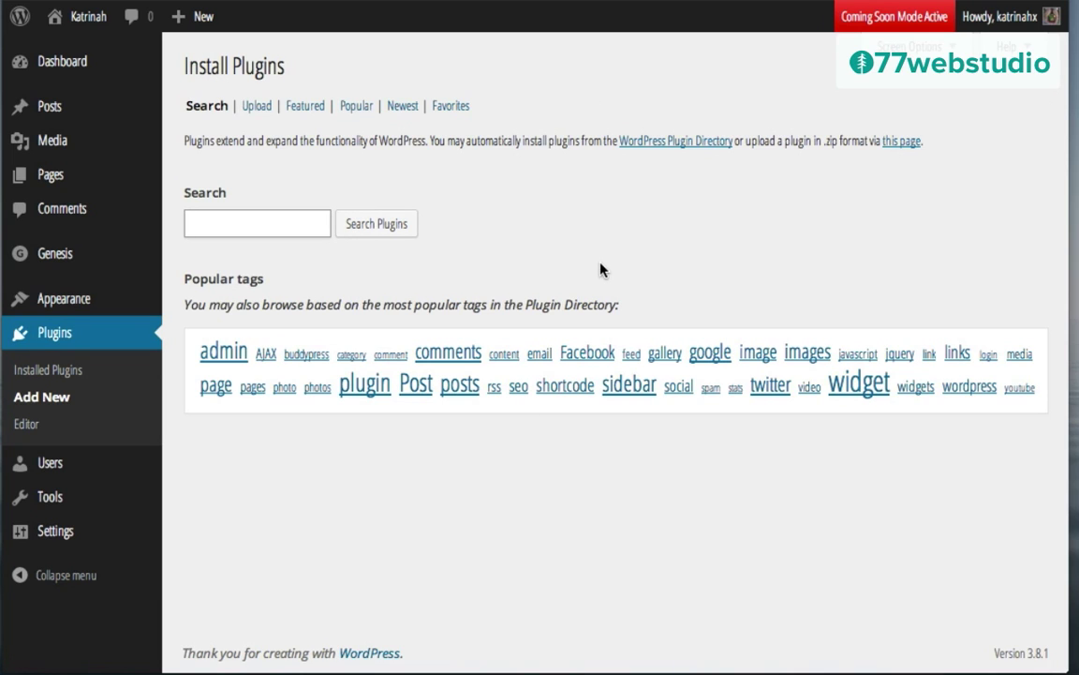
{"action": "type", "text": "Genesis eNews Extended"}
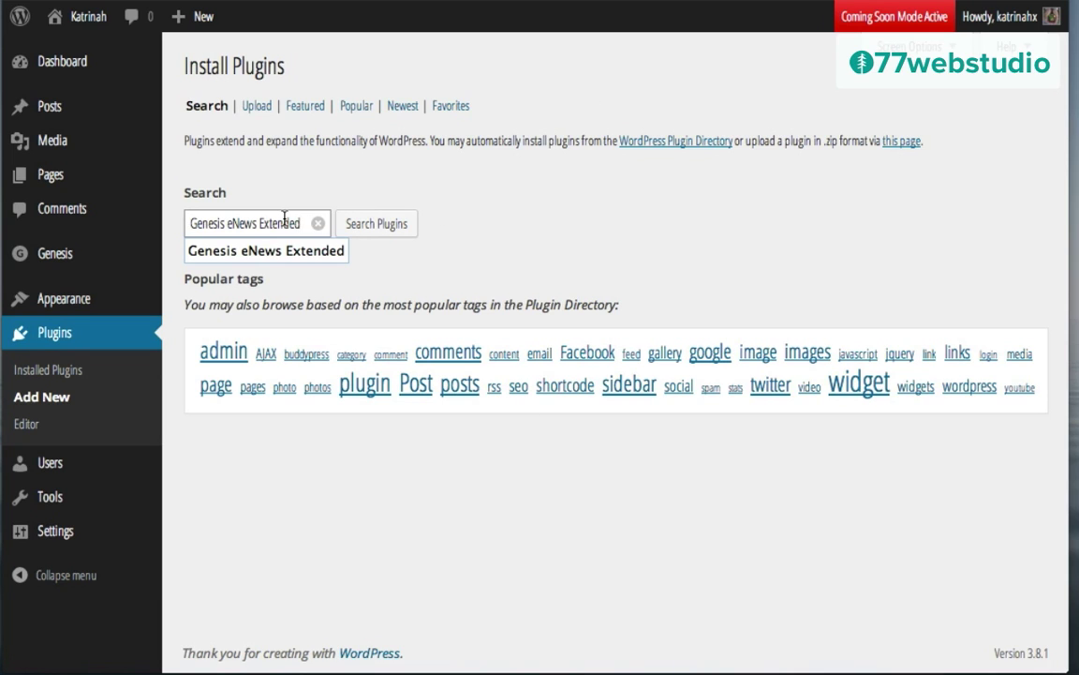
{"action": "left_click", "coordinate": [272, 206]}
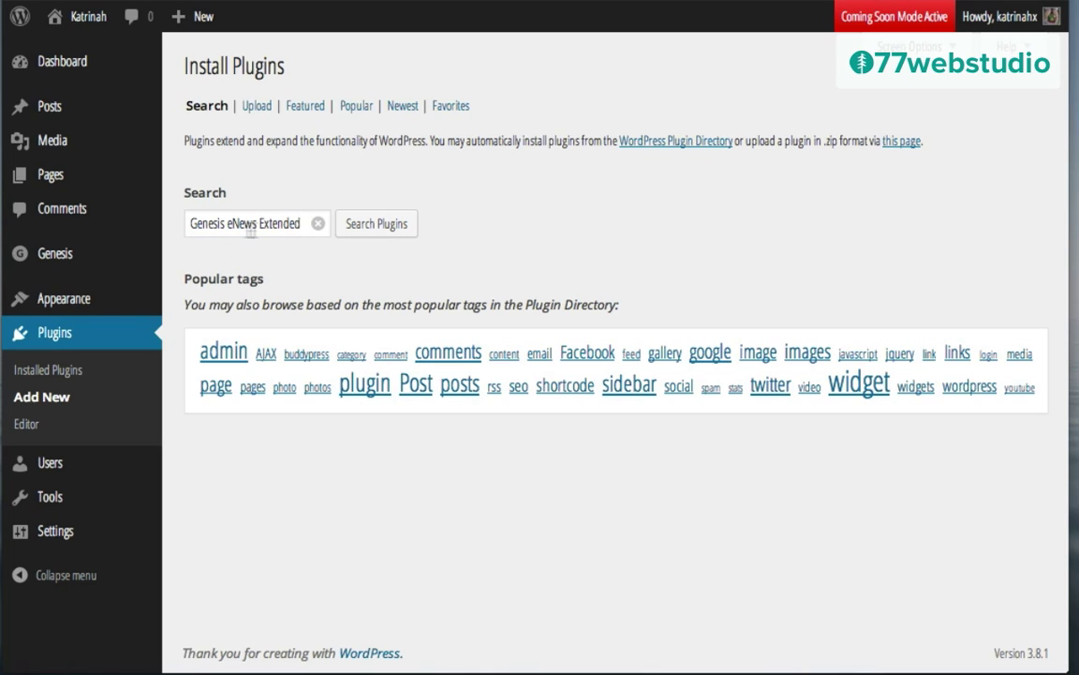
{"action": "left_click", "coordinate": [403, 223]}
{"action": "left_click", "coordinate": [386, 226]}
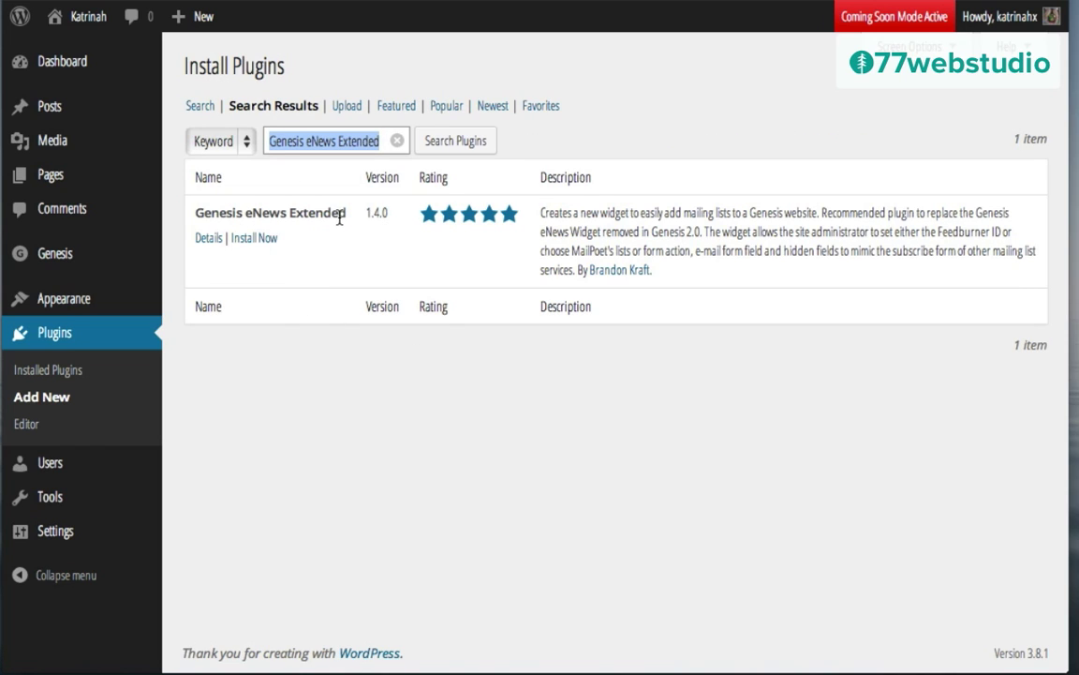
{"action": "left_click", "coordinate": [253, 240]}
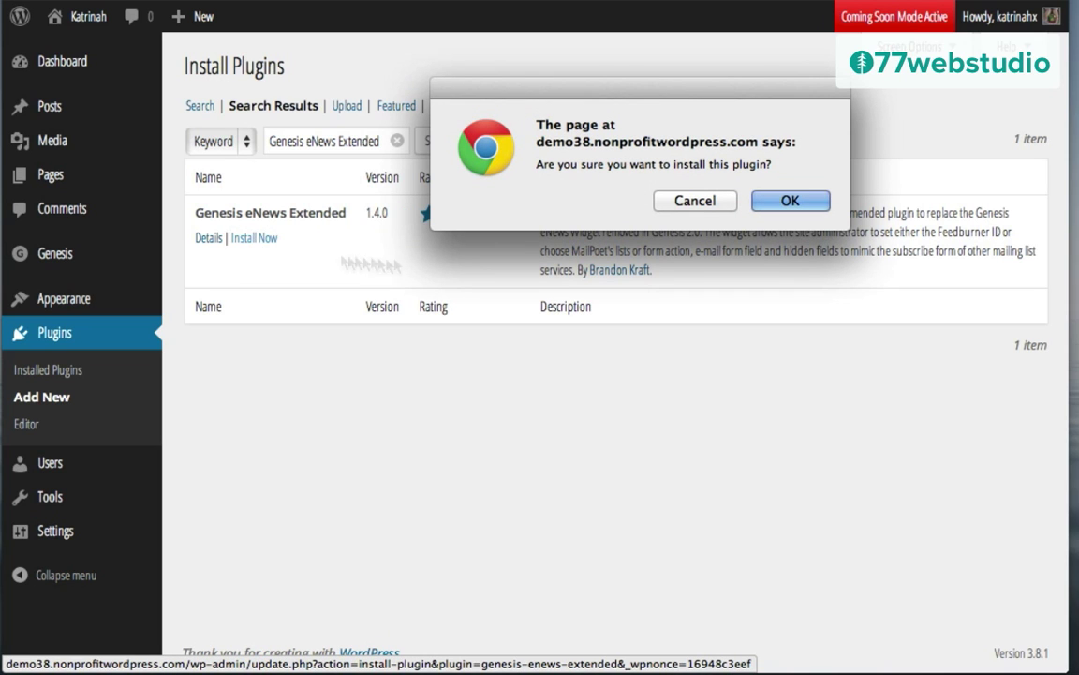
{"action": "left_click", "coordinate": [790, 200]}
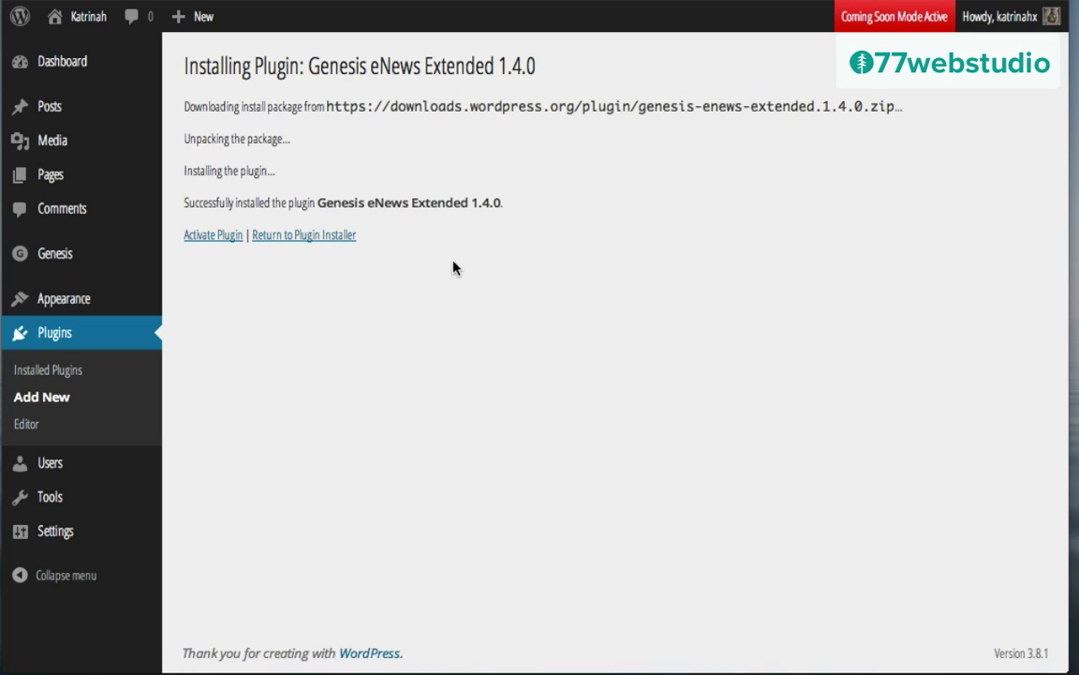
{"action": "left_click", "coordinate": [206, 238]}
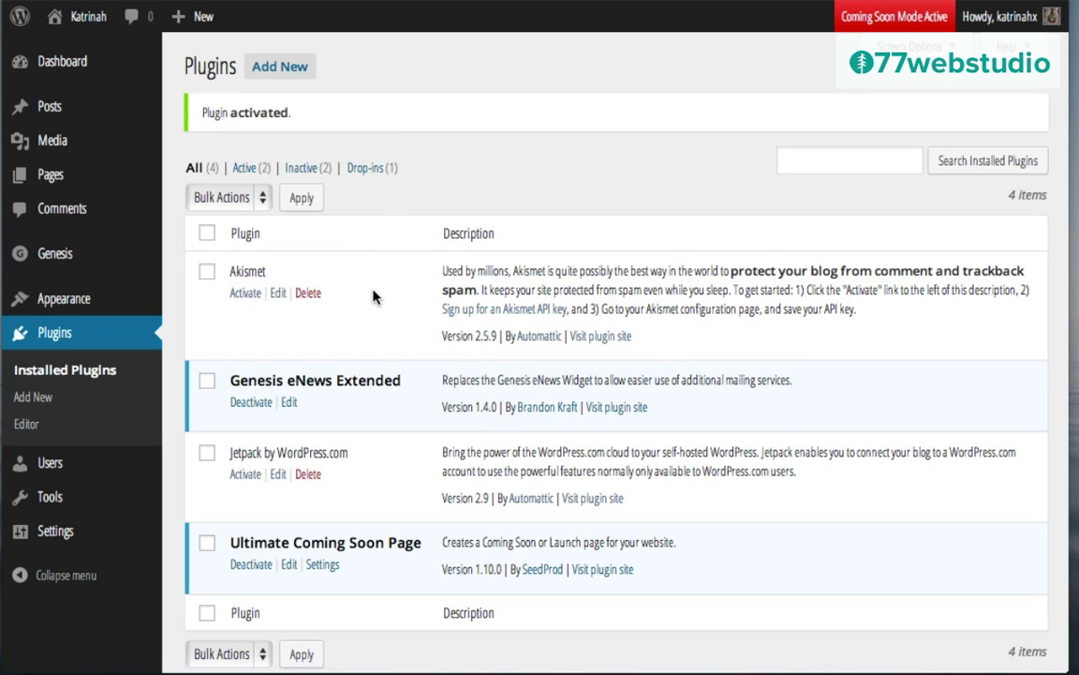
{"action": "left_click", "coordinate": [32, 396]}
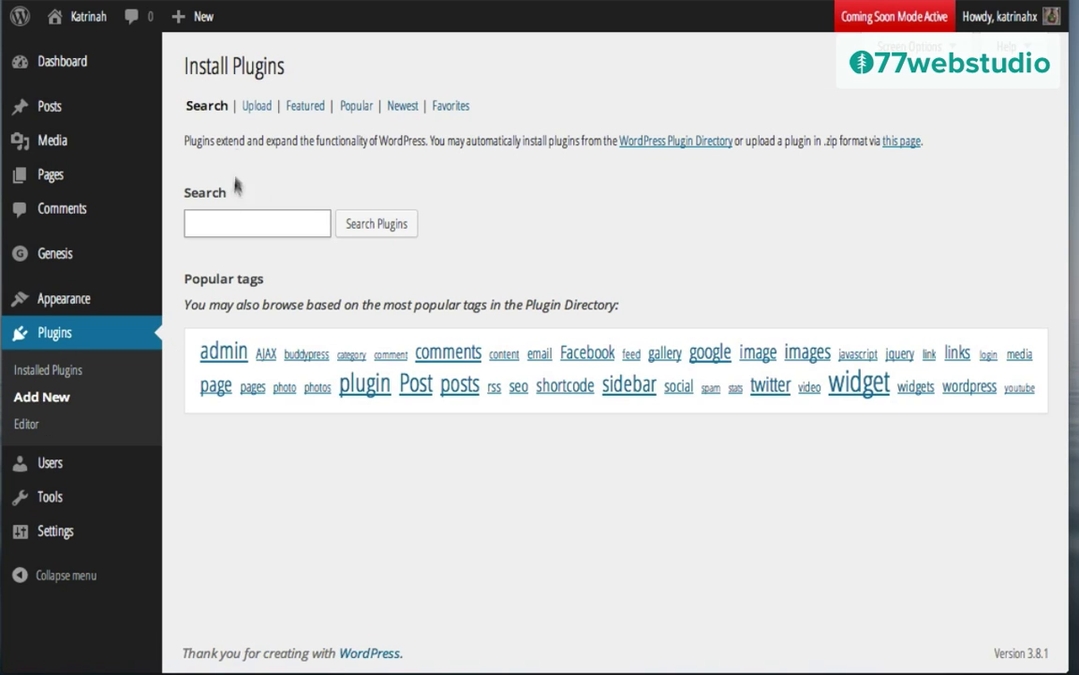
Step: Search plugins for 'simple social icons', then install and activate Simple Social Icons 1.0.5
{"action": "left_click", "coordinate": [223, 221]}
{"action": "type", "text": "simple"}
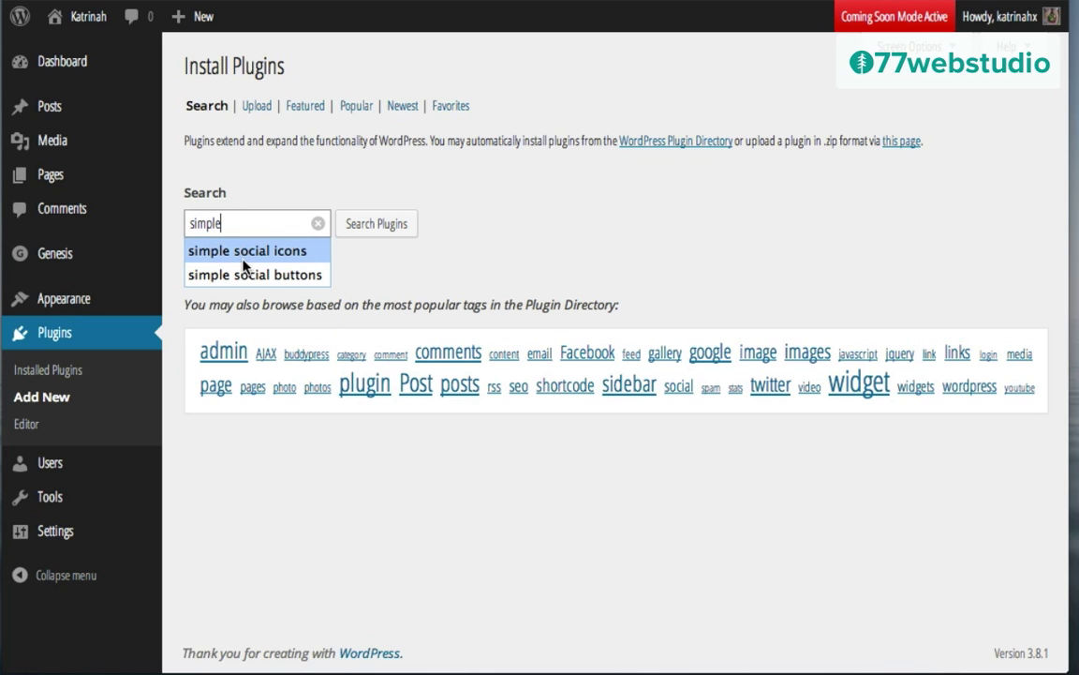
{"action": "left_click", "coordinate": [244, 261]}
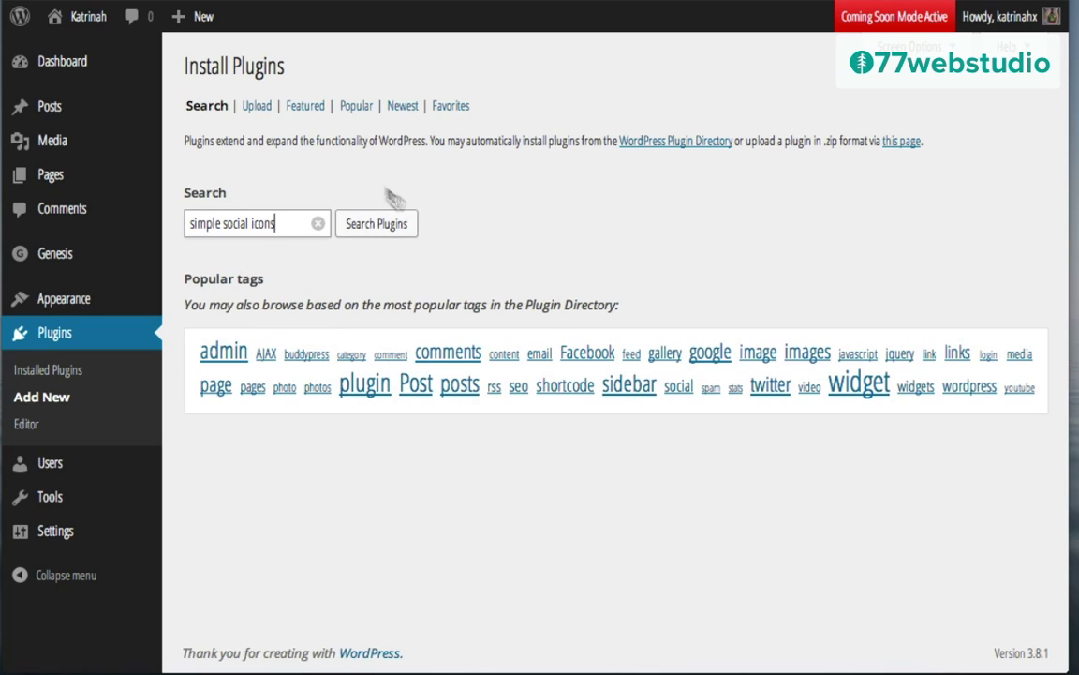
{"action": "left_click", "coordinate": [377, 232]}
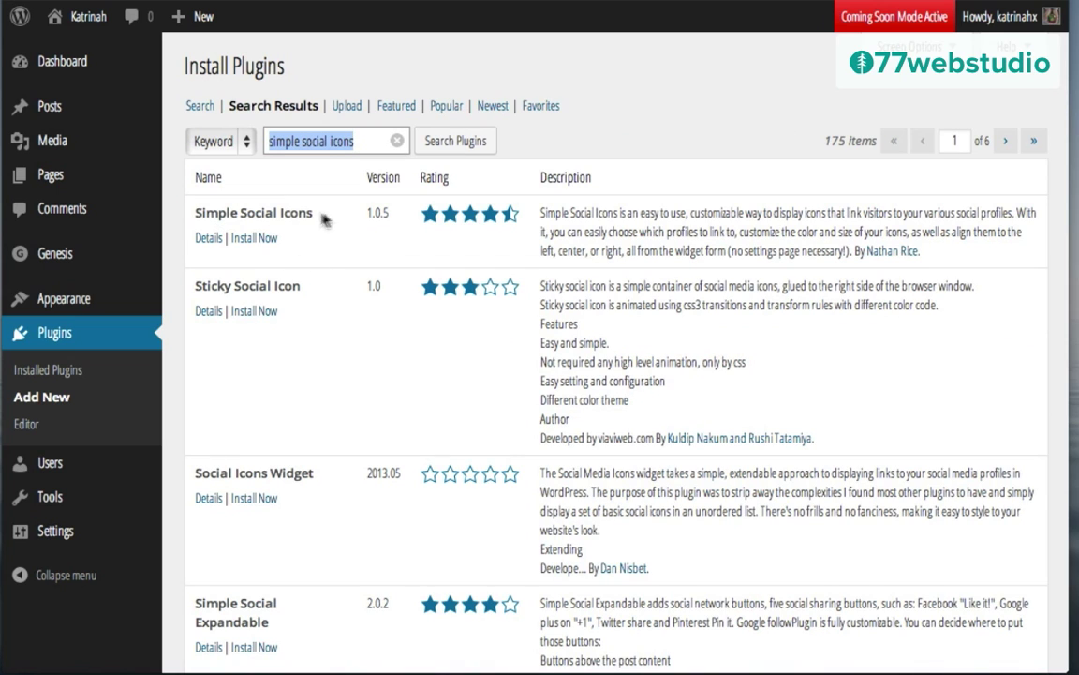
{"action": "left_click", "coordinate": [251, 239]}
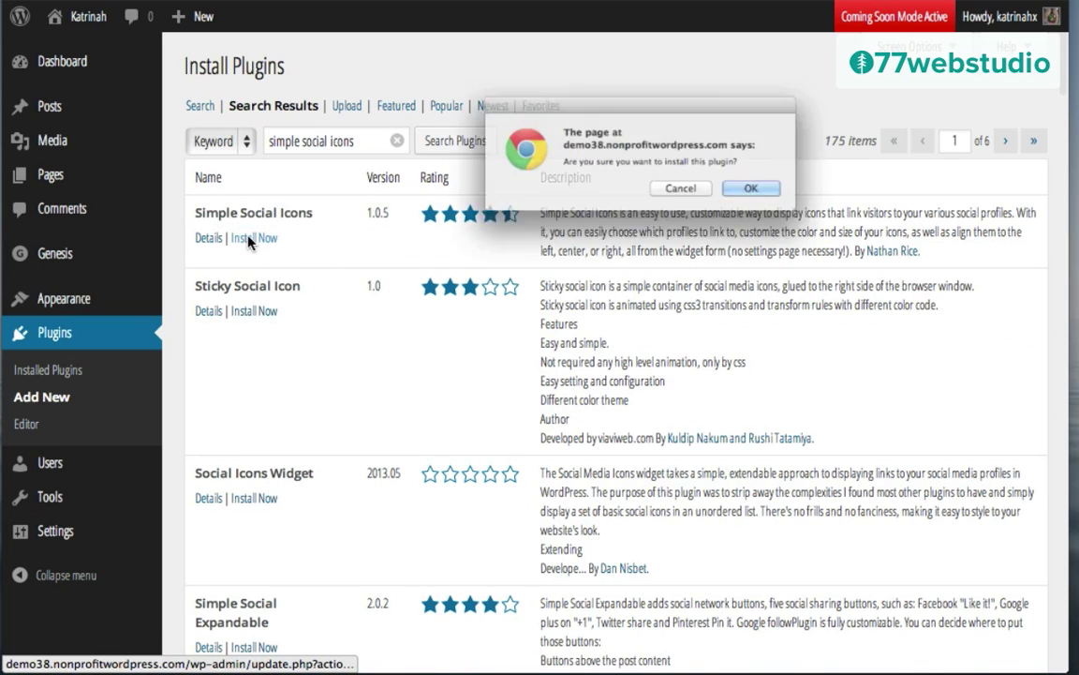
{"action": "left_click", "coordinate": [792, 204]}
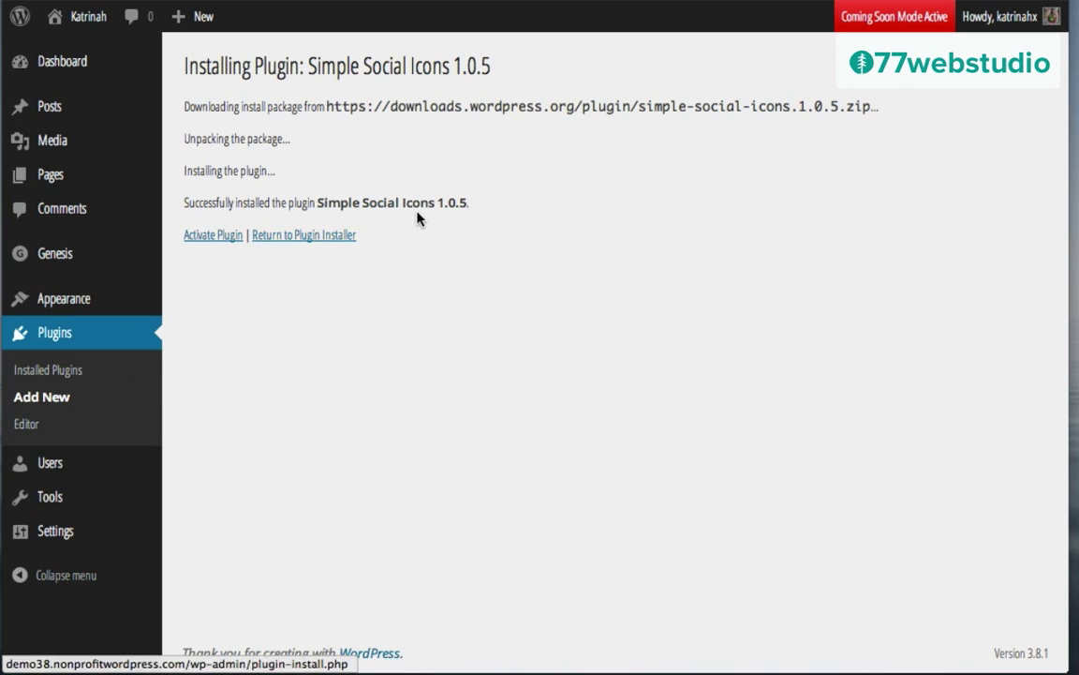
{"action": "left_click", "coordinate": [207, 239]}
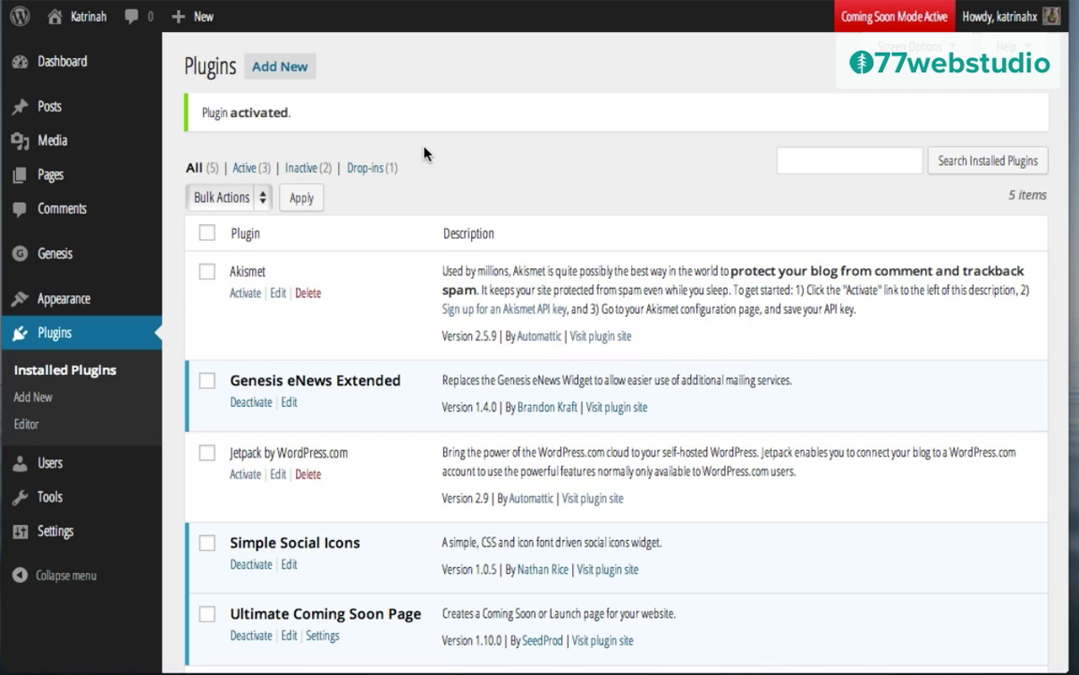
{"action": "left_click", "coordinate": [277, 69]}
Step: Search plugins for 'contact form 7', then install and activate Contact Form 7 3.7.2
{"action": "type", "text": "contac"}
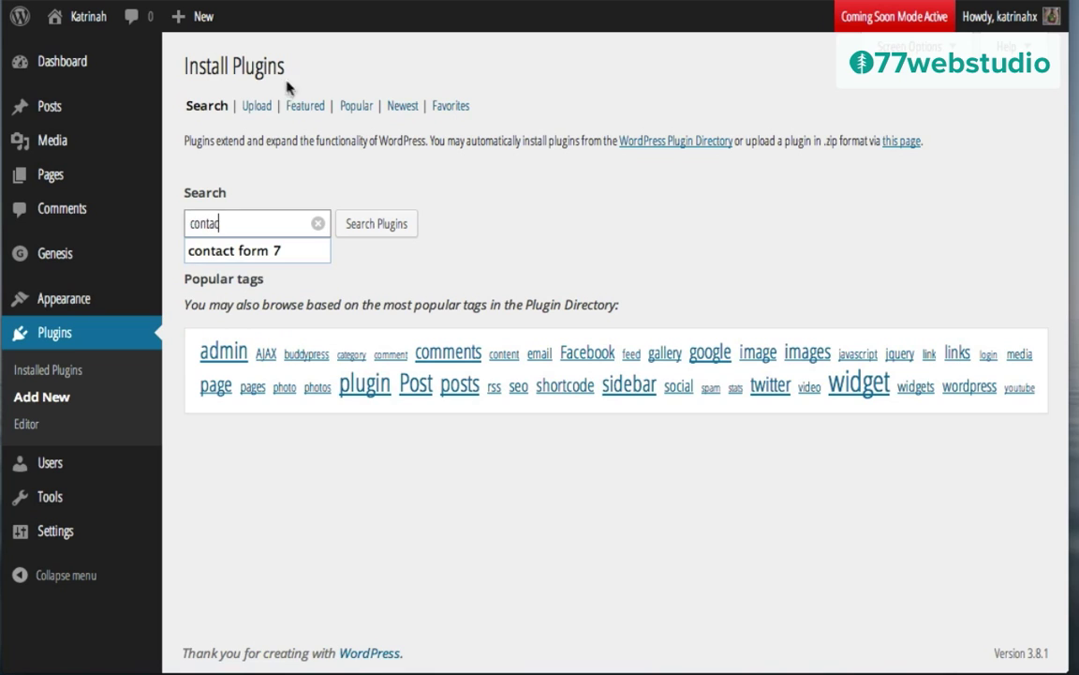
{"action": "left_click", "coordinate": [239, 251]}
{"action": "left_click", "coordinate": [373, 226]}
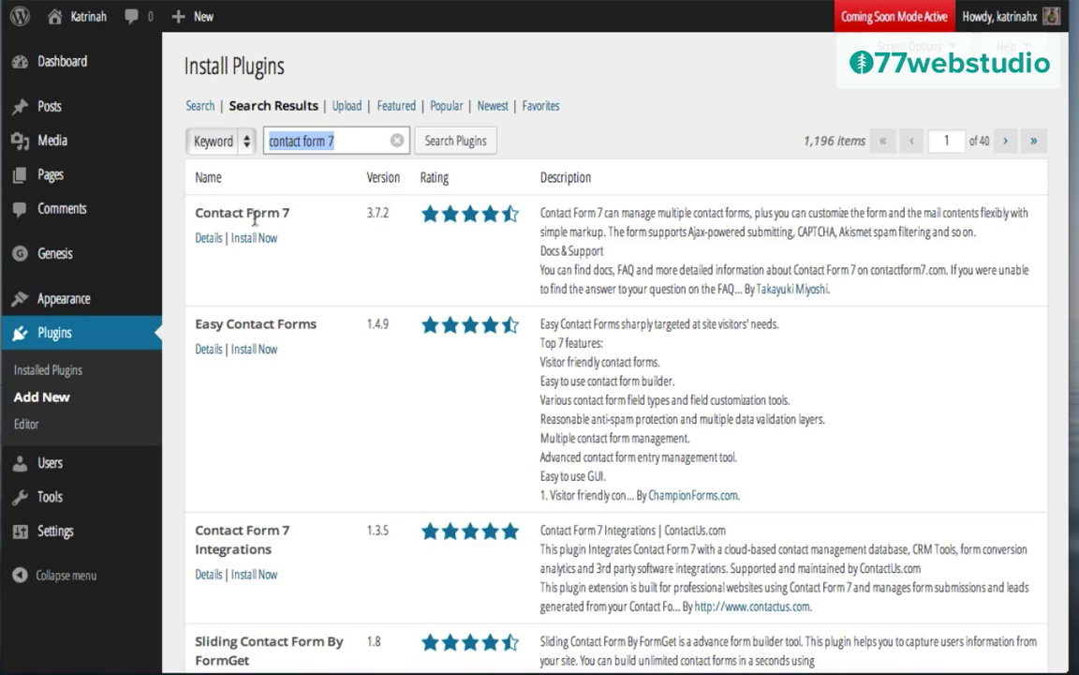
{"action": "left_click", "coordinate": [254, 237]}
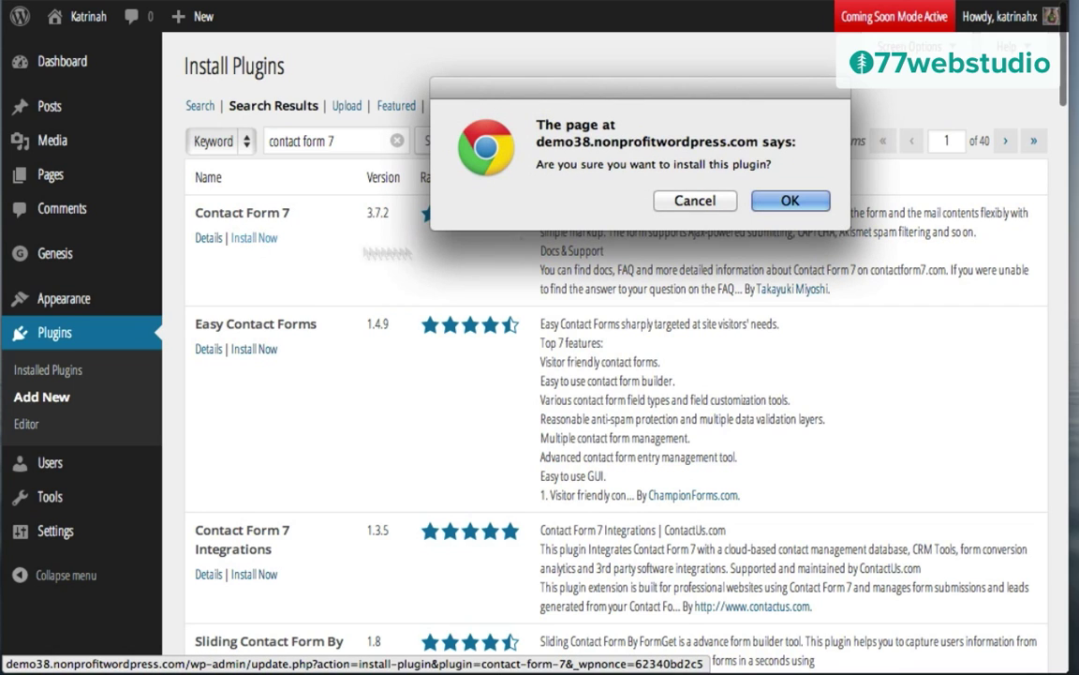
{"action": "left_click", "coordinate": [797, 200]}
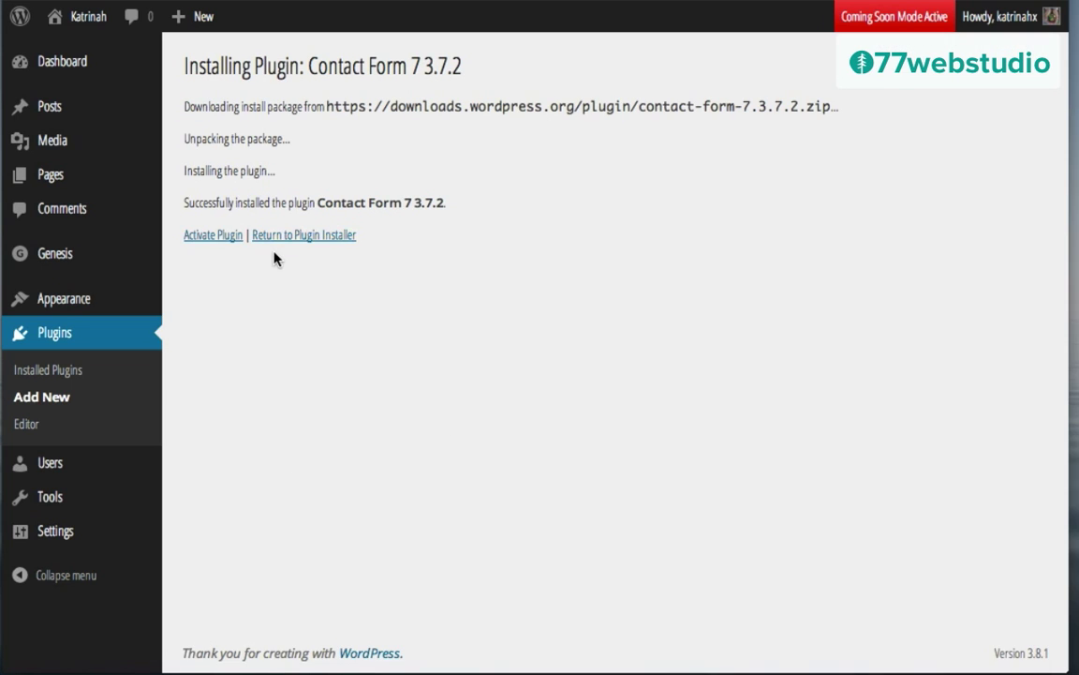
{"action": "left_click", "coordinate": [204, 236]}
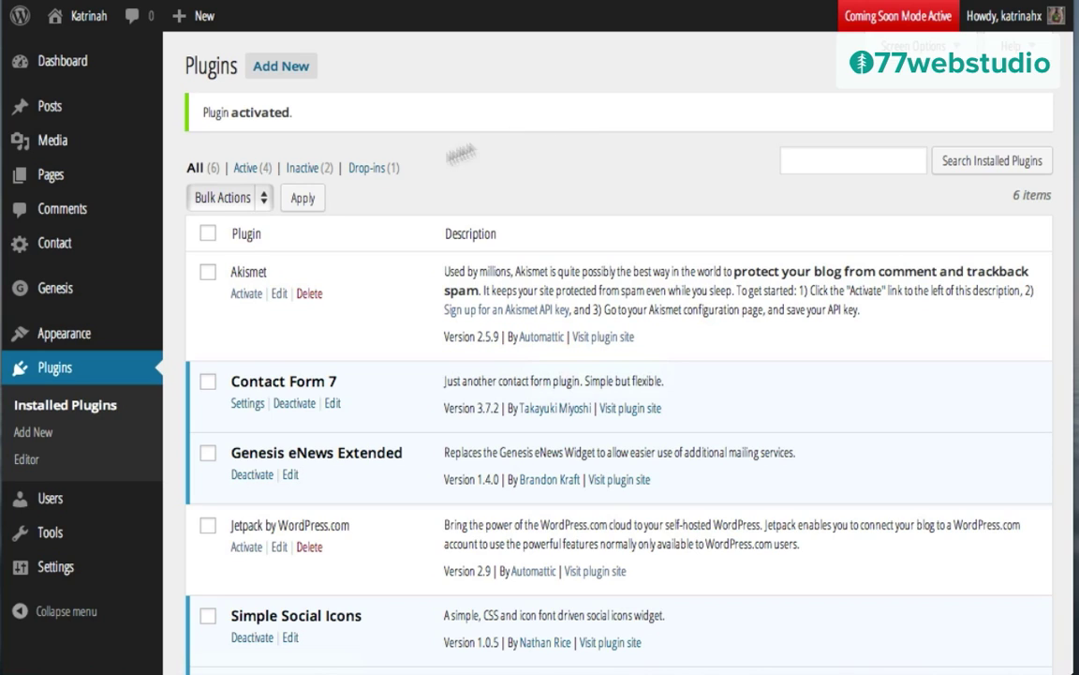
{"action": "mouse_move", "coordinate": [89, 22]}
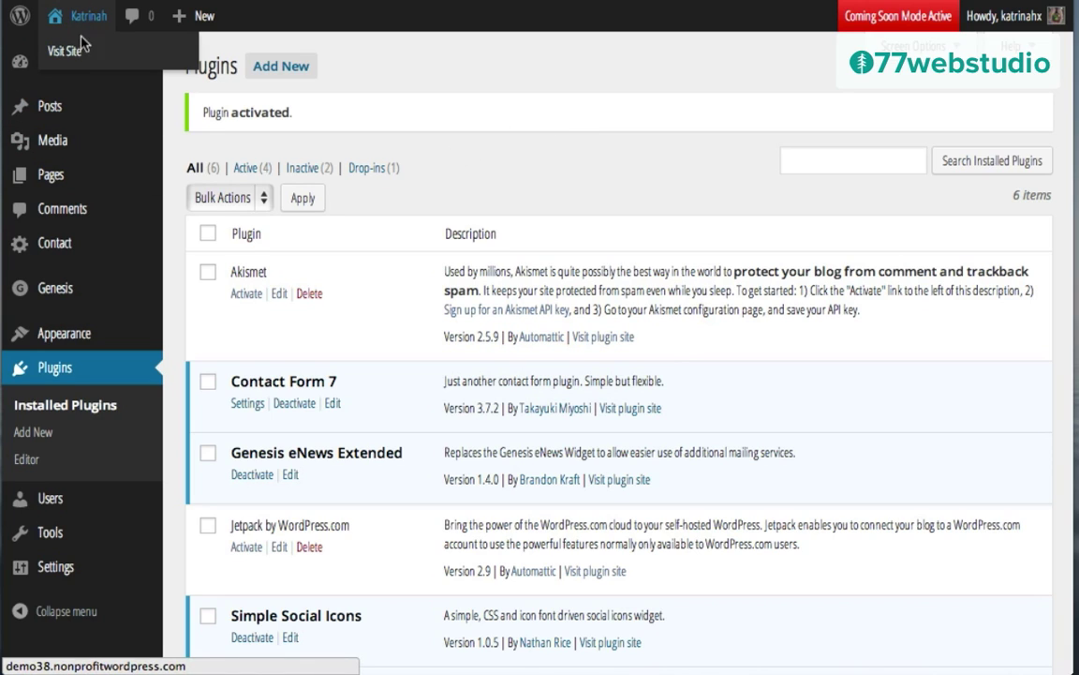
Step: View the live Katrinah front page with its Hello world! post, then return to the dashboard
{"action": "left_click", "coordinate": [81, 50]}
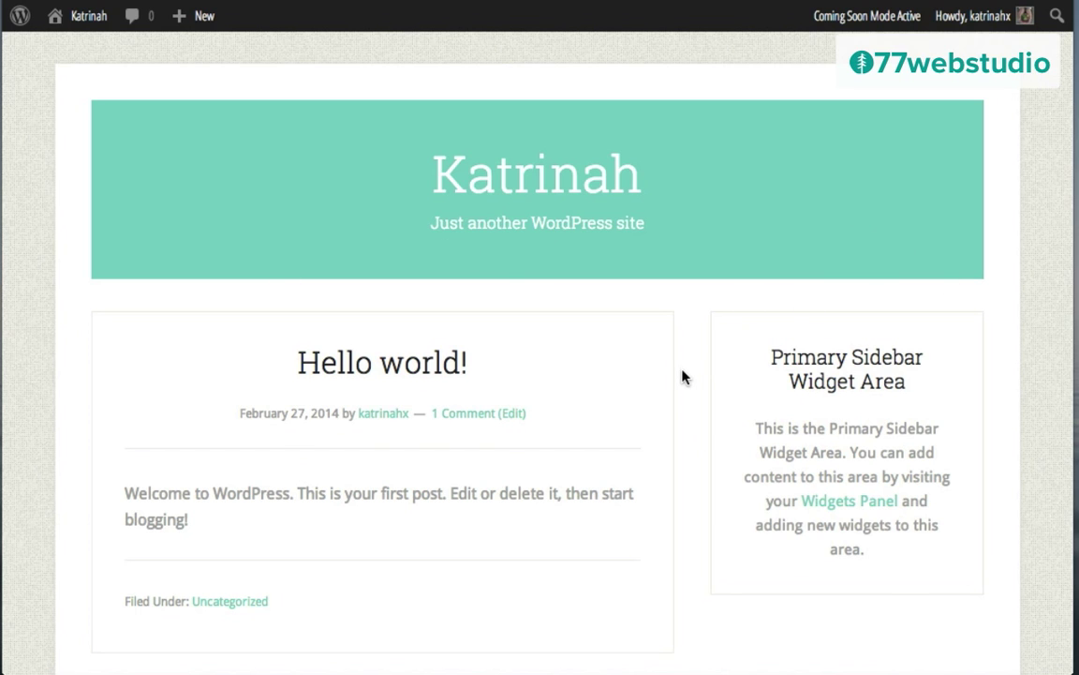
{"action": "scroll", "coordinate": [682, 374], "scroll_direction": "down", "scroll_amount": 3}
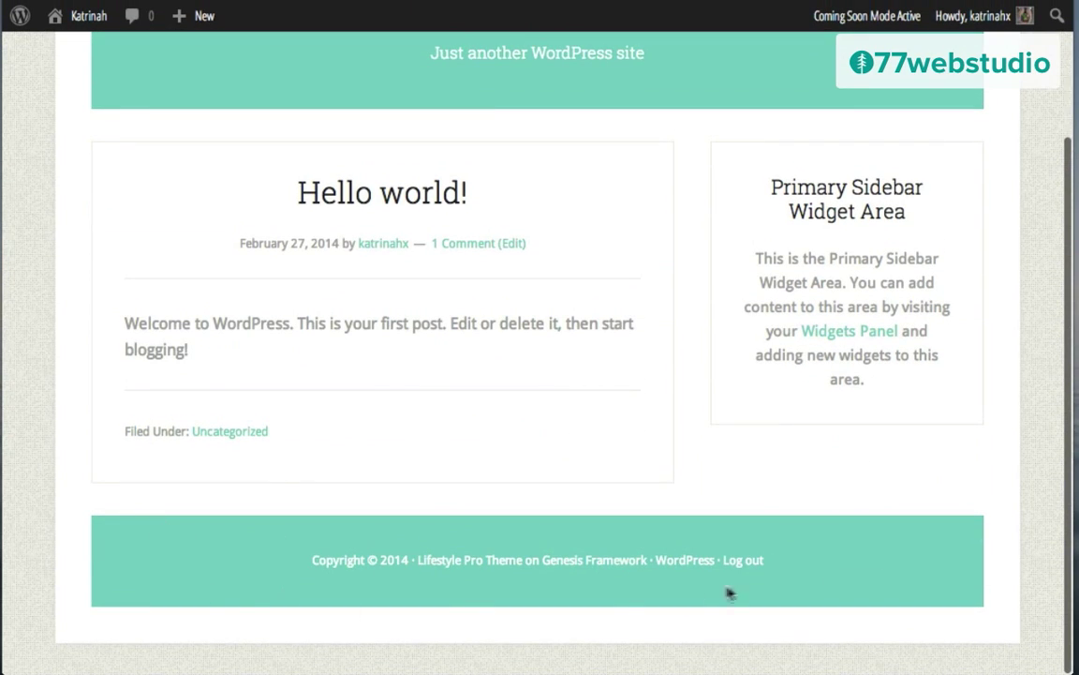
{"action": "scroll", "coordinate": [386, 448], "scroll_direction": "up", "scroll_amount": 3}
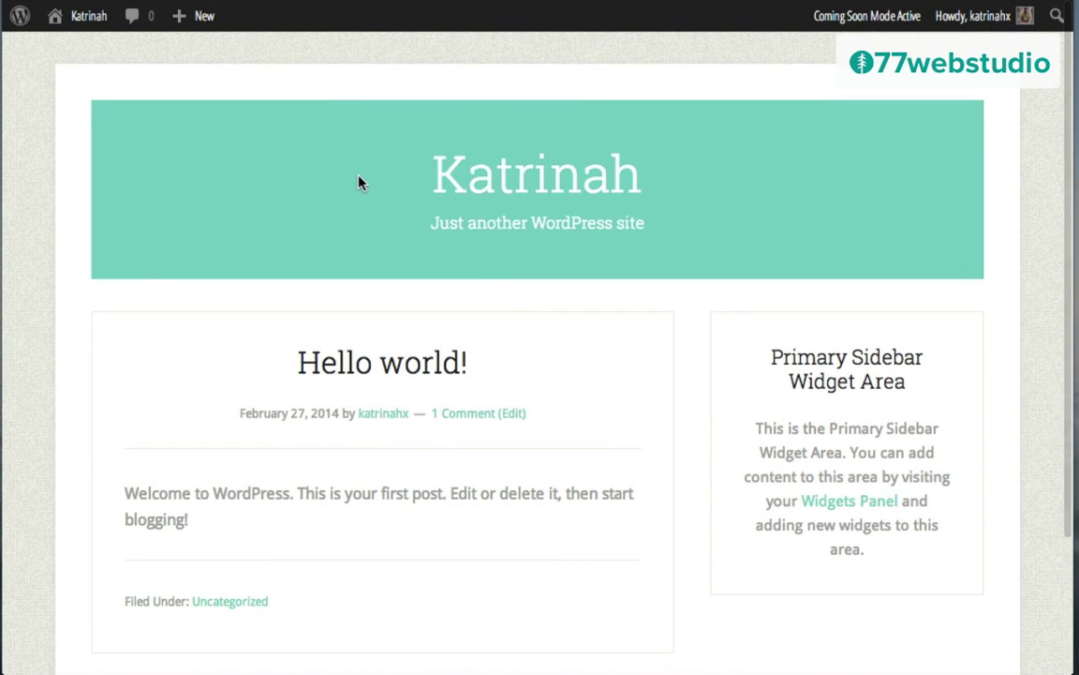
{"action": "mouse_move", "coordinate": [82, 25]}
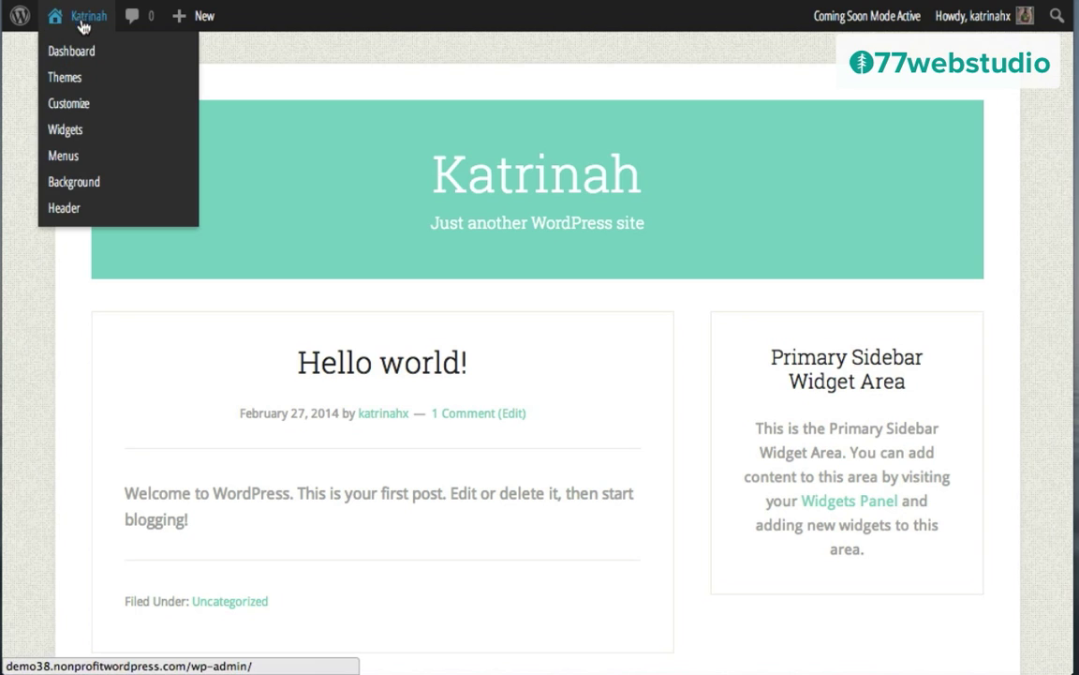
{"action": "left_click", "coordinate": [83, 51]}
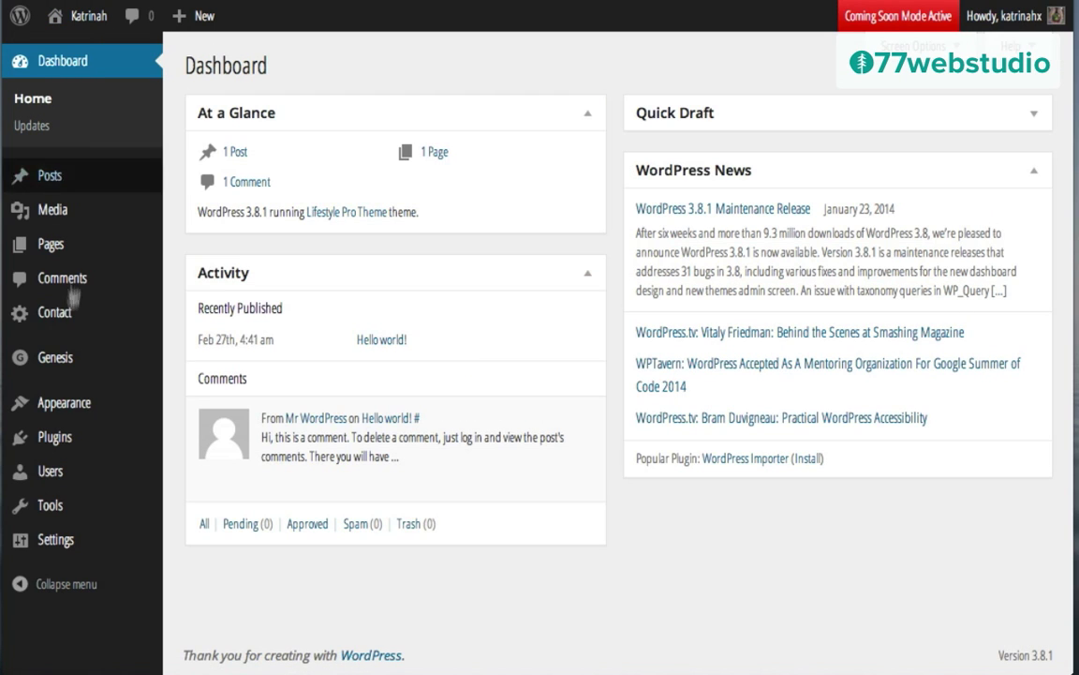
Step: Open Genesis Theme Settings and keep the Color Style at Default
{"action": "mouse_move", "coordinate": [49, 357]}
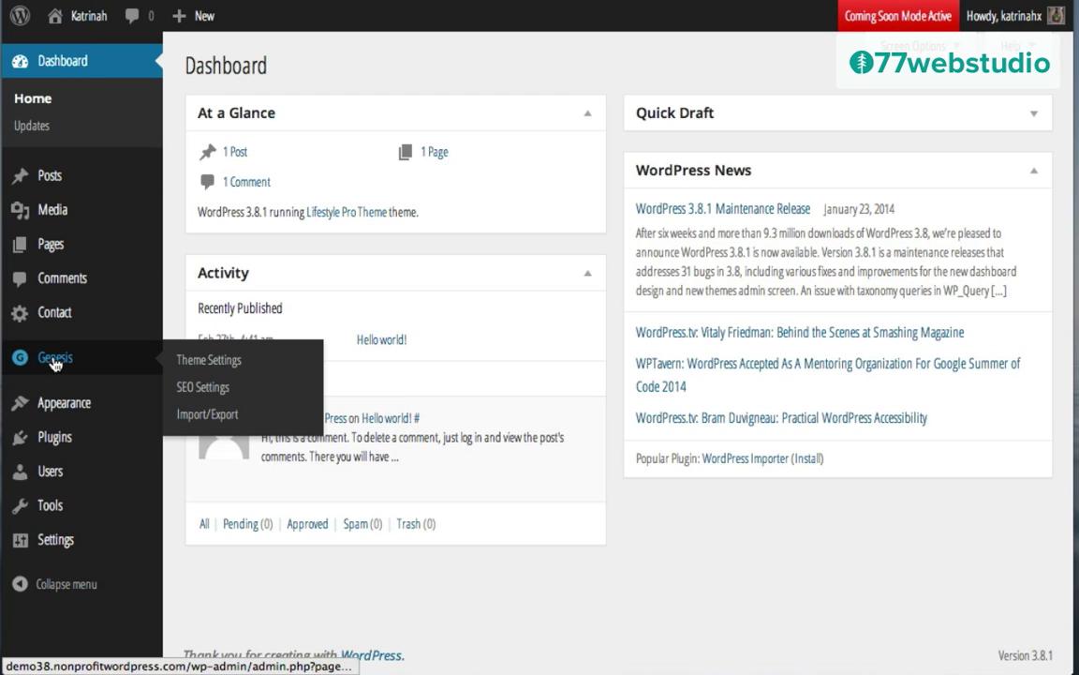
{"action": "left_click", "coordinate": [224, 366]}
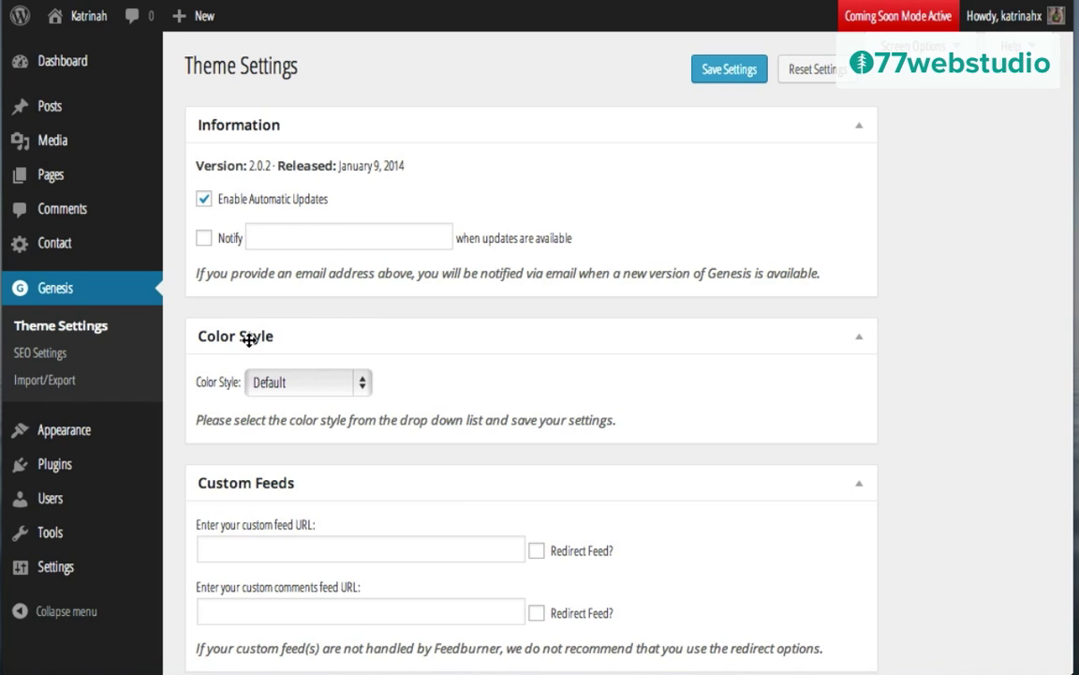
{"action": "left_click", "coordinate": [281, 383]}
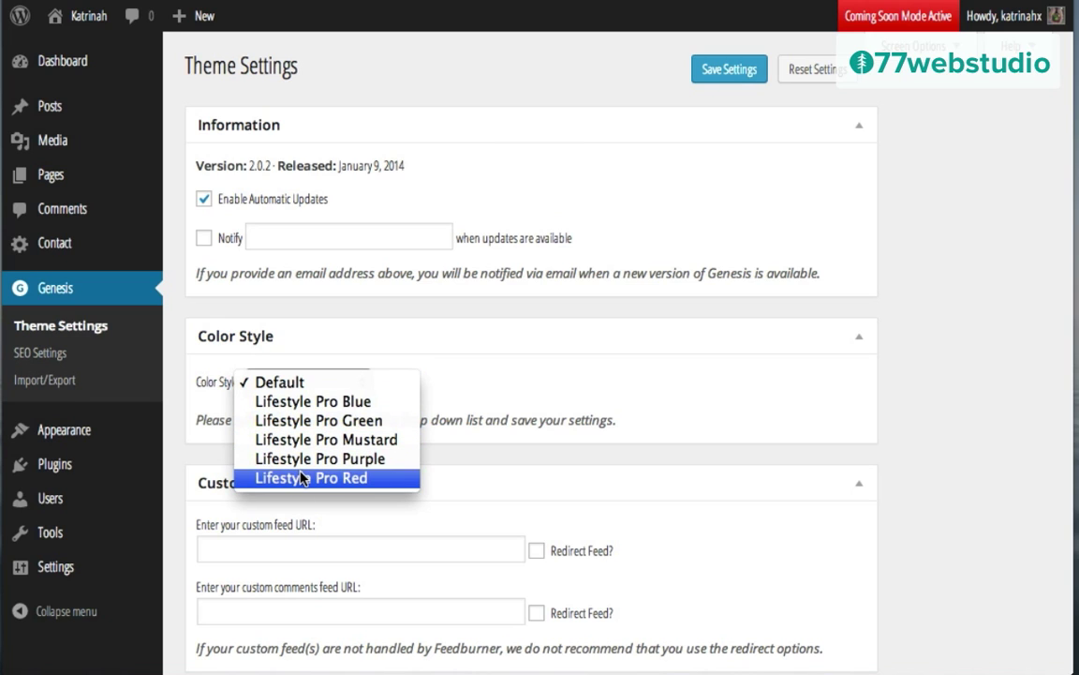
{"action": "left_click", "coordinate": [282, 384]}
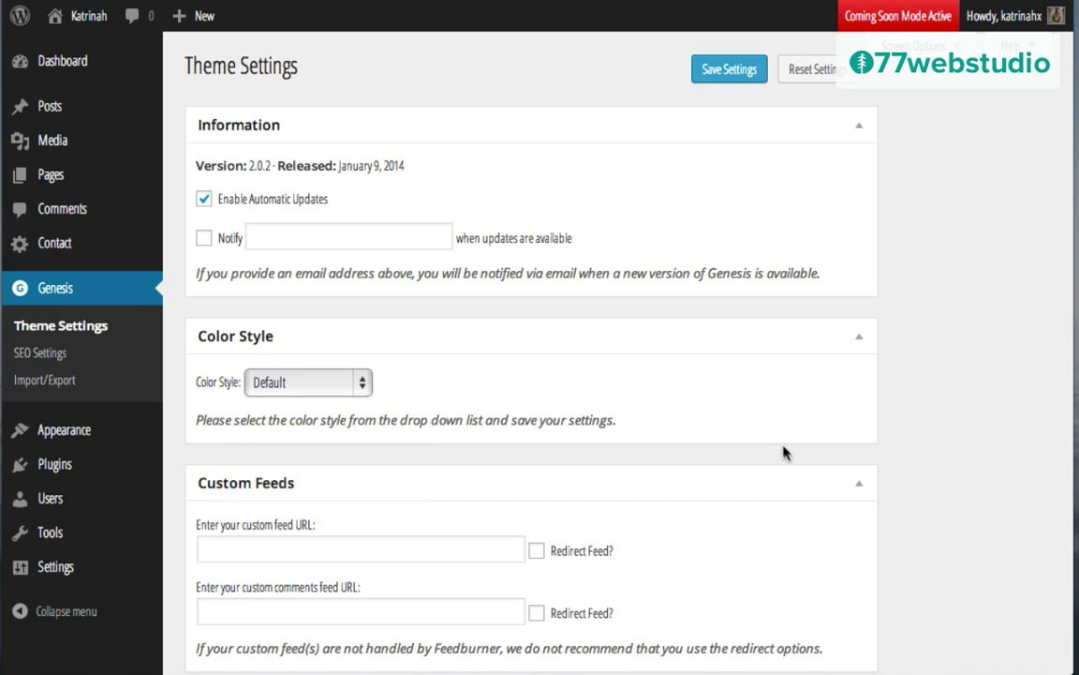
{"action": "scroll", "coordinate": [784, 453], "scroll_direction": "down", "scroll_amount": 4}
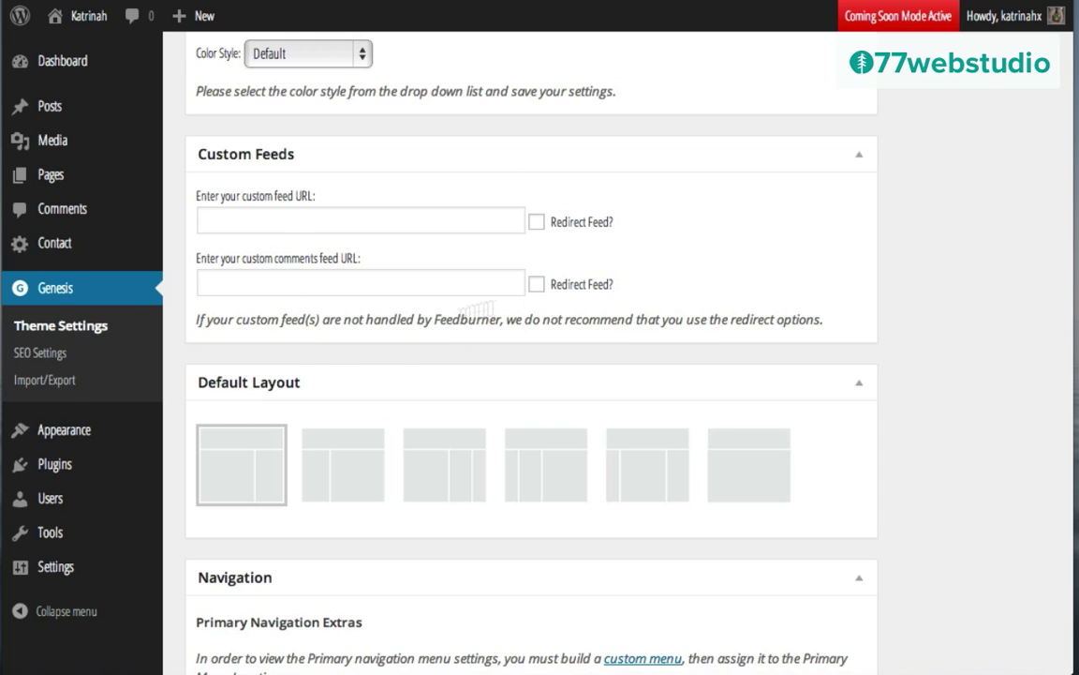
{"action": "scroll", "coordinate": [429, 279], "scroll_direction": "down", "scroll_amount": 1}
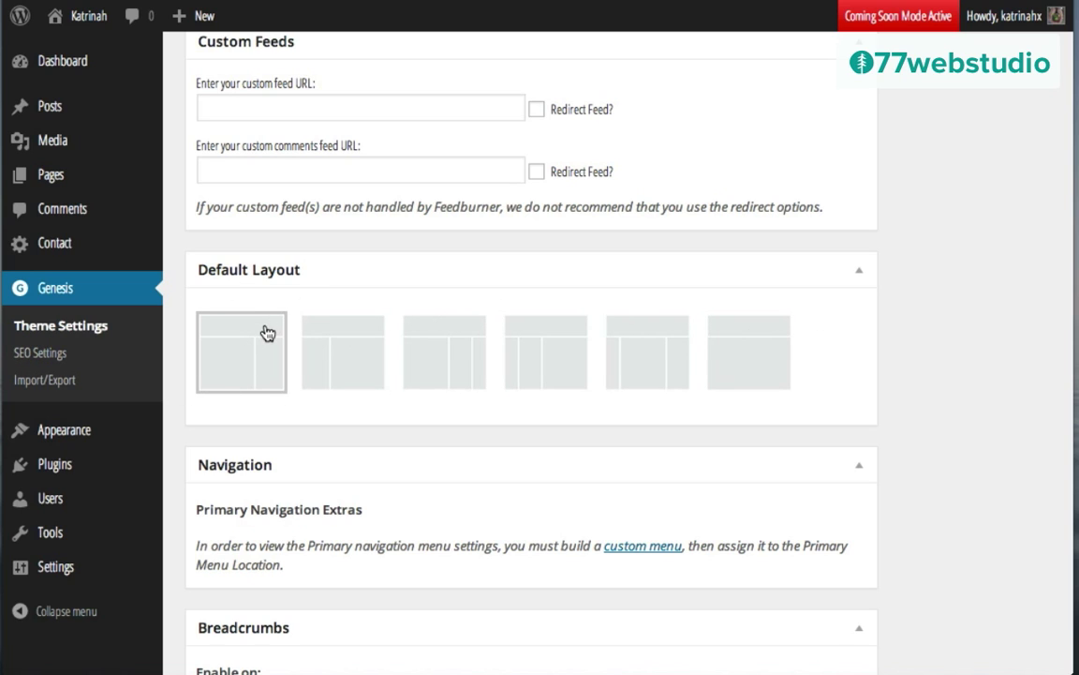
{"action": "scroll", "coordinate": [538, 501], "scroll_direction": "down", "scroll_amount": 3}
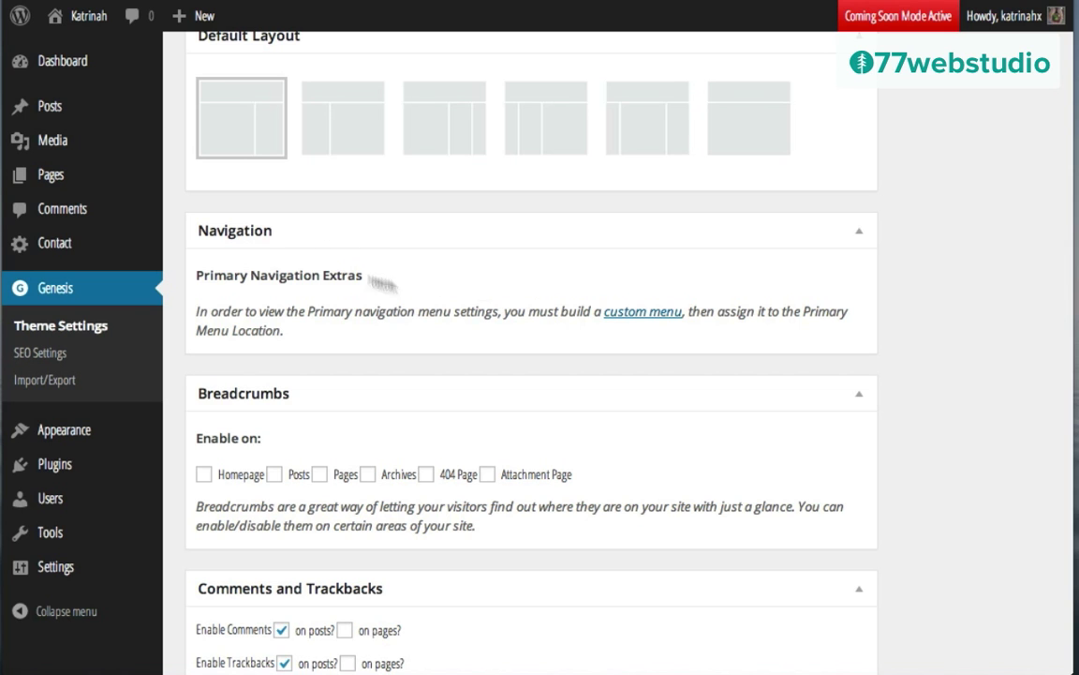
{"action": "scroll", "coordinate": [502, 285], "scroll_direction": "down", "scroll_amount": 3}
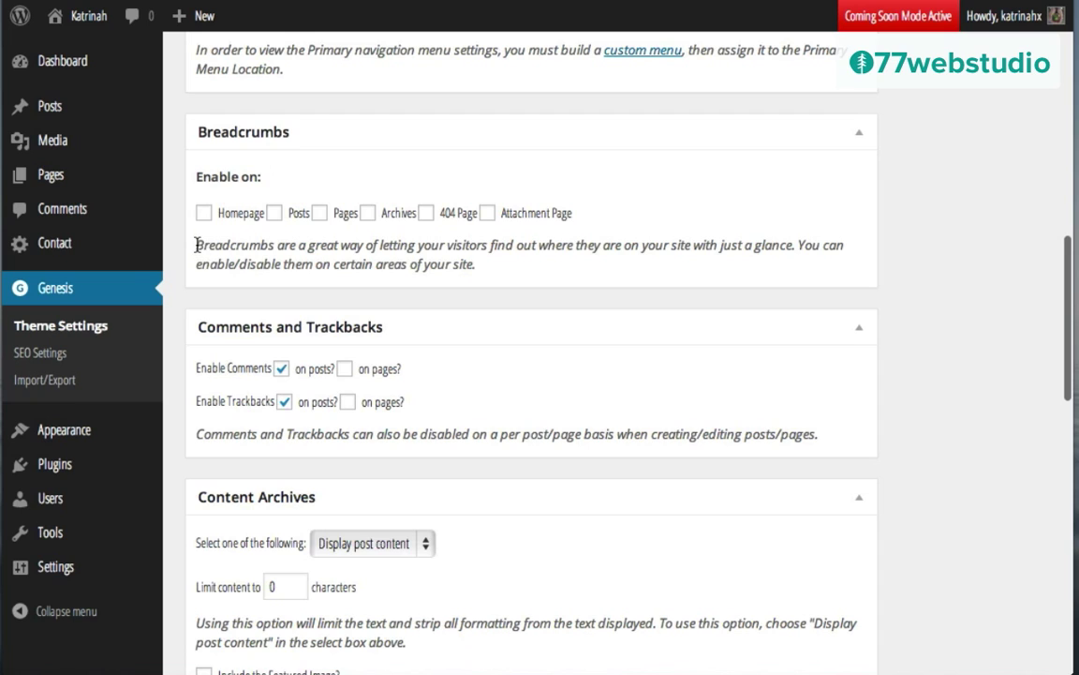
{"action": "left_click_drag", "start_coordinate": [197, 244], "coordinate": [797, 245]}
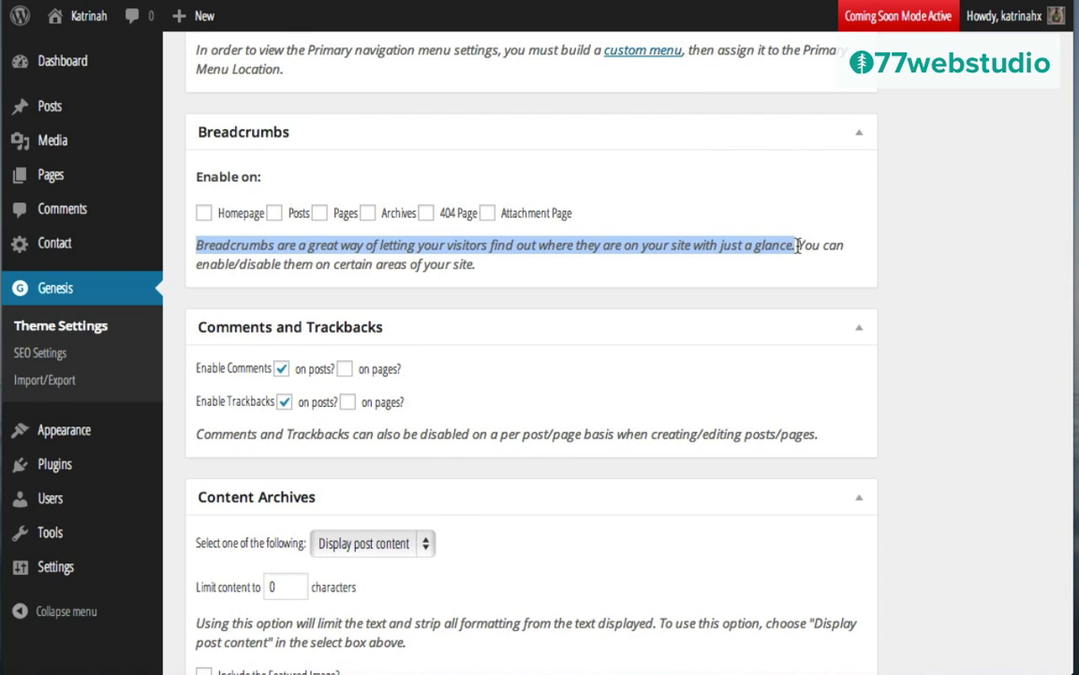
{"action": "left_click", "coordinate": [591, 278]}
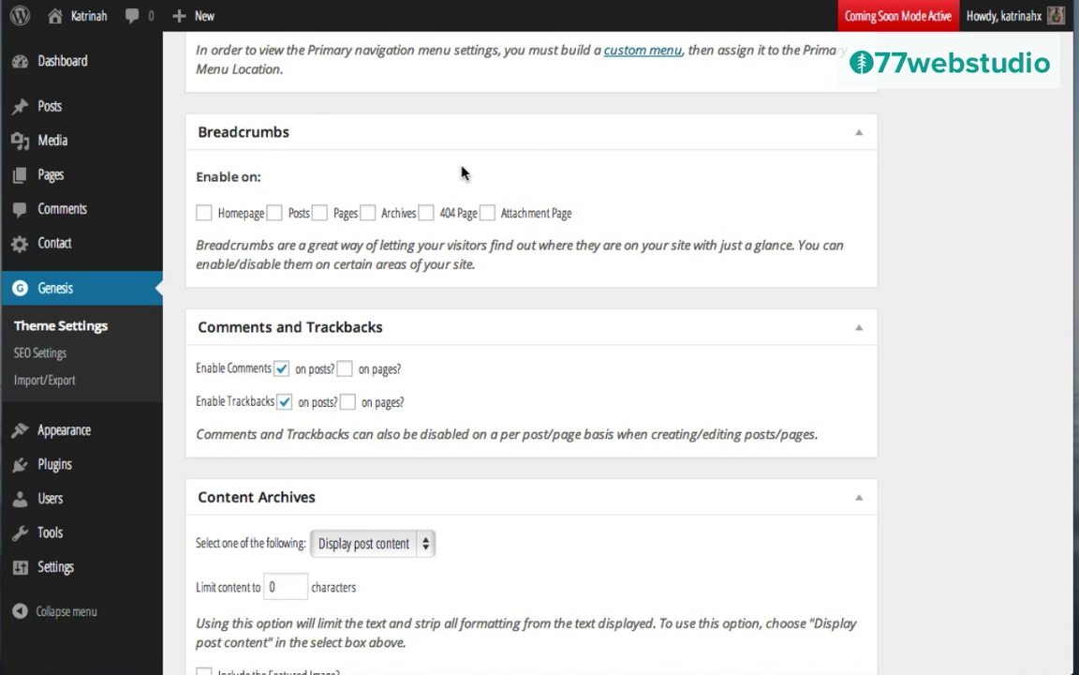
{"action": "scroll", "coordinate": [596, 308], "scroll_direction": "down", "scroll_amount": 2}
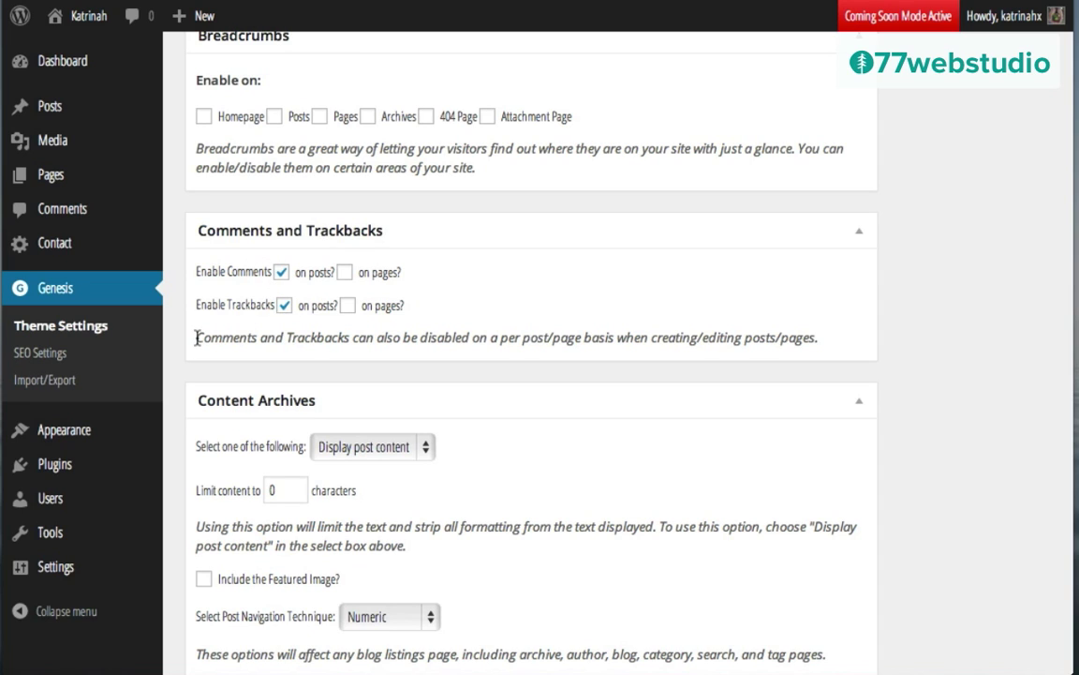
{"action": "left_click_drag", "start_coordinate": [197, 338], "coordinate": [724, 324]}
{"action": "left_click", "coordinate": [669, 297]}
{"action": "left_click", "coordinate": [281, 271]}
{"action": "left_click", "coordinate": [281, 272]}
Step: Keep full post content for archives and Numeric post navigation, then save the Genesis settings
{"action": "scroll", "coordinate": [619, 448], "scroll_direction": "down", "scroll_amount": 3}
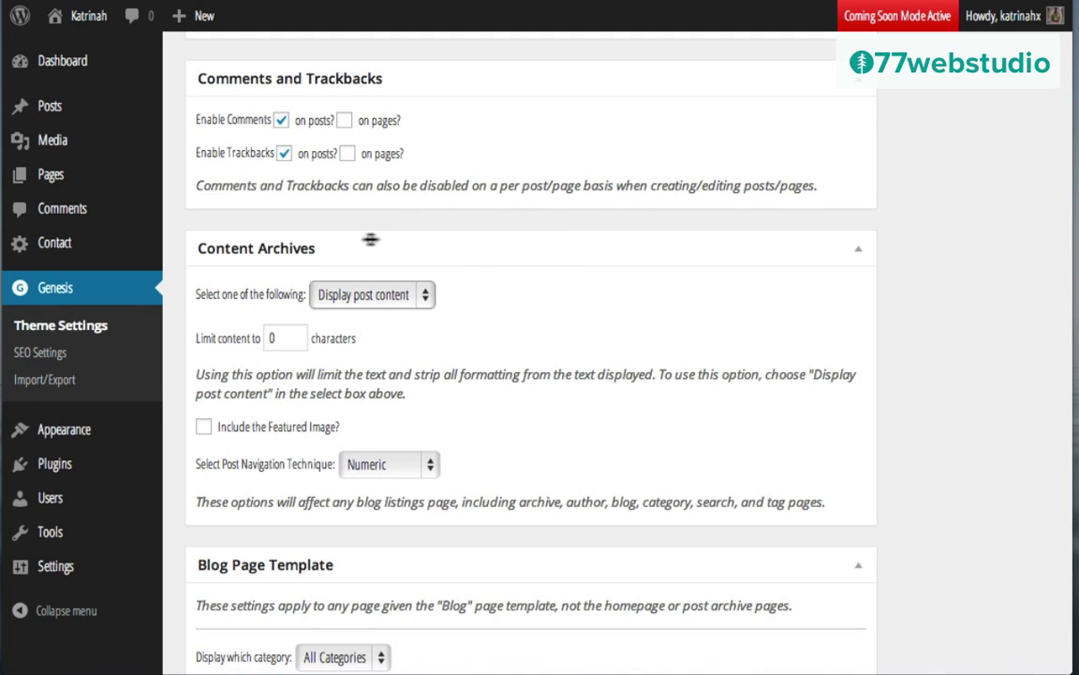
{"action": "left_click", "coordinate": [362, 302]}
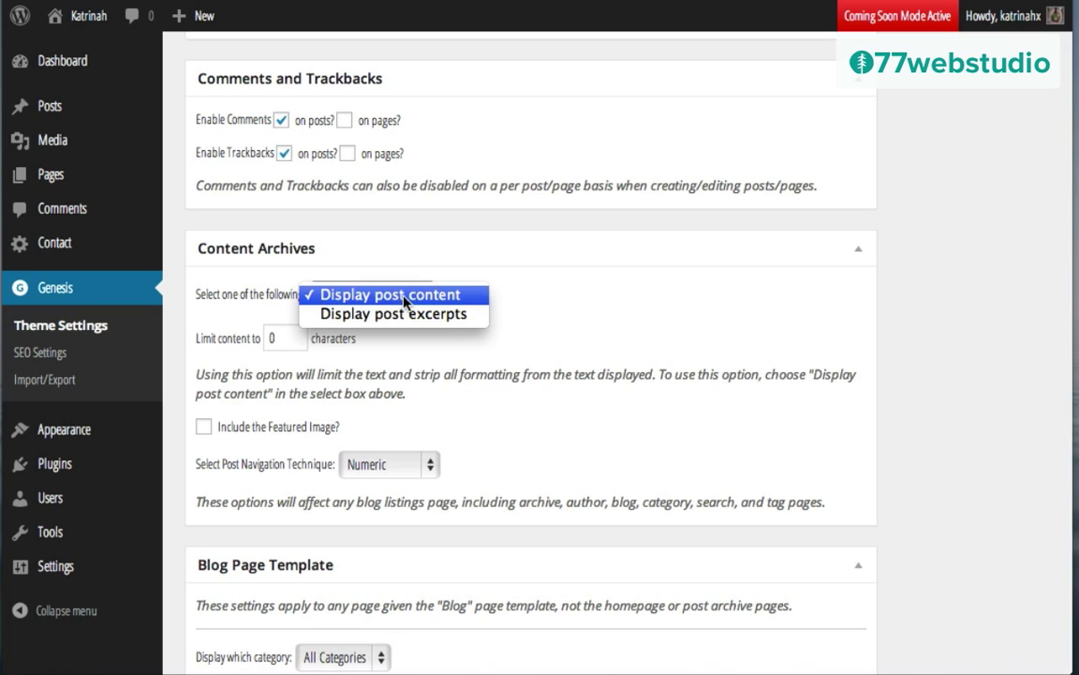
{"action": "left_click", "coordinate": [408, 298]}
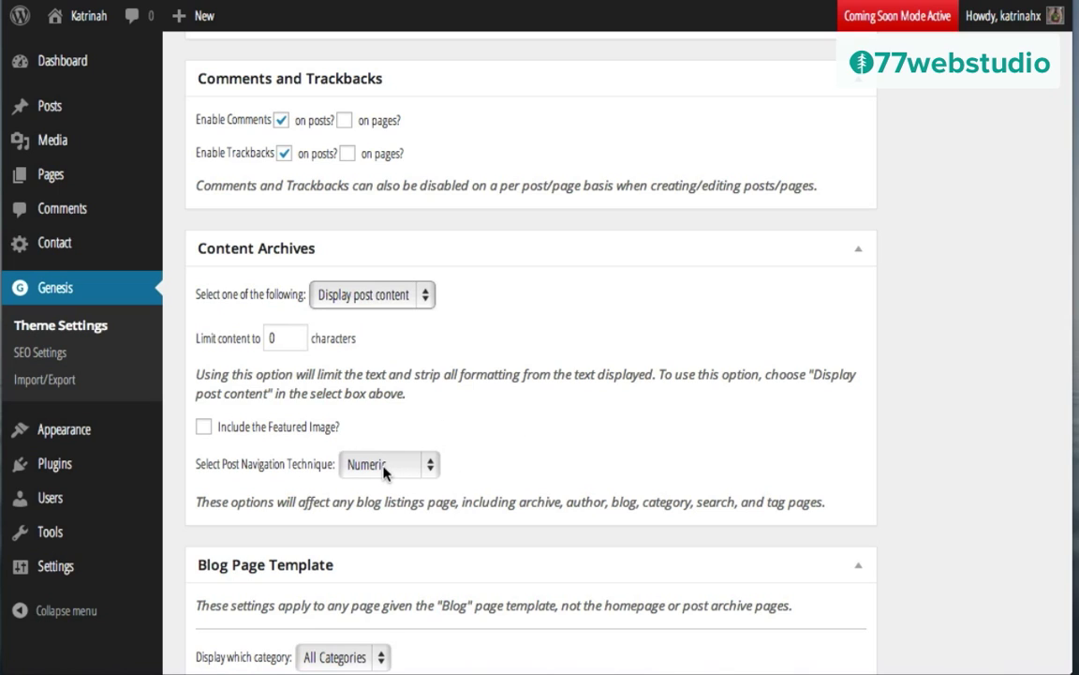
{"action": "left_click", "coordinate": [371, 467]}
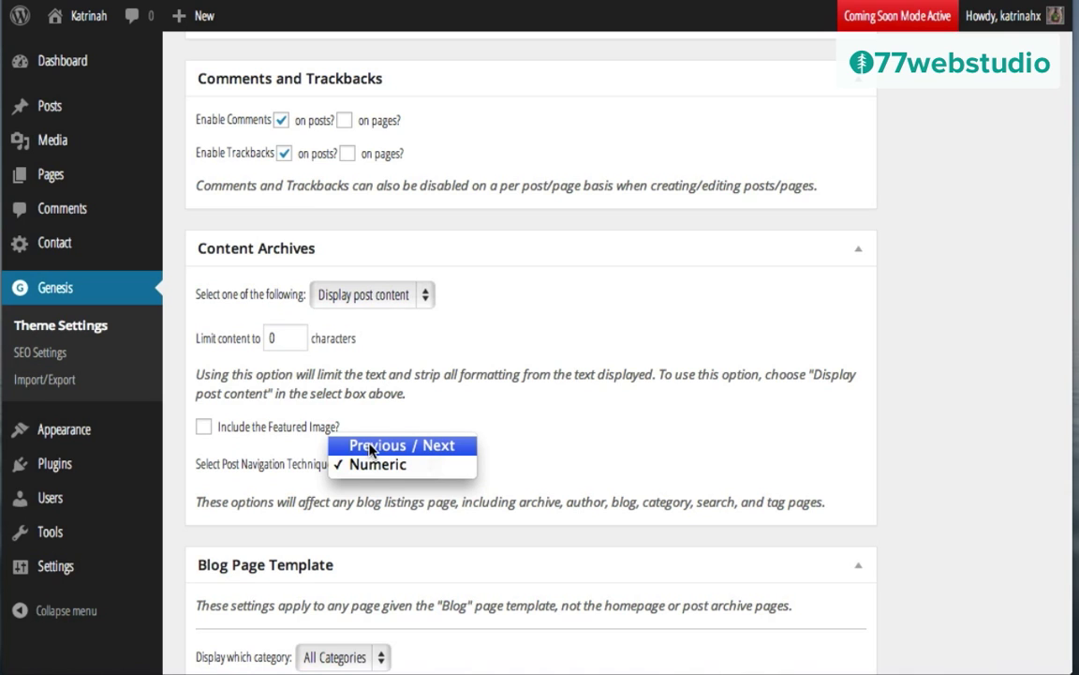
{"action": "left_click", "coordinate": [370, 468]}
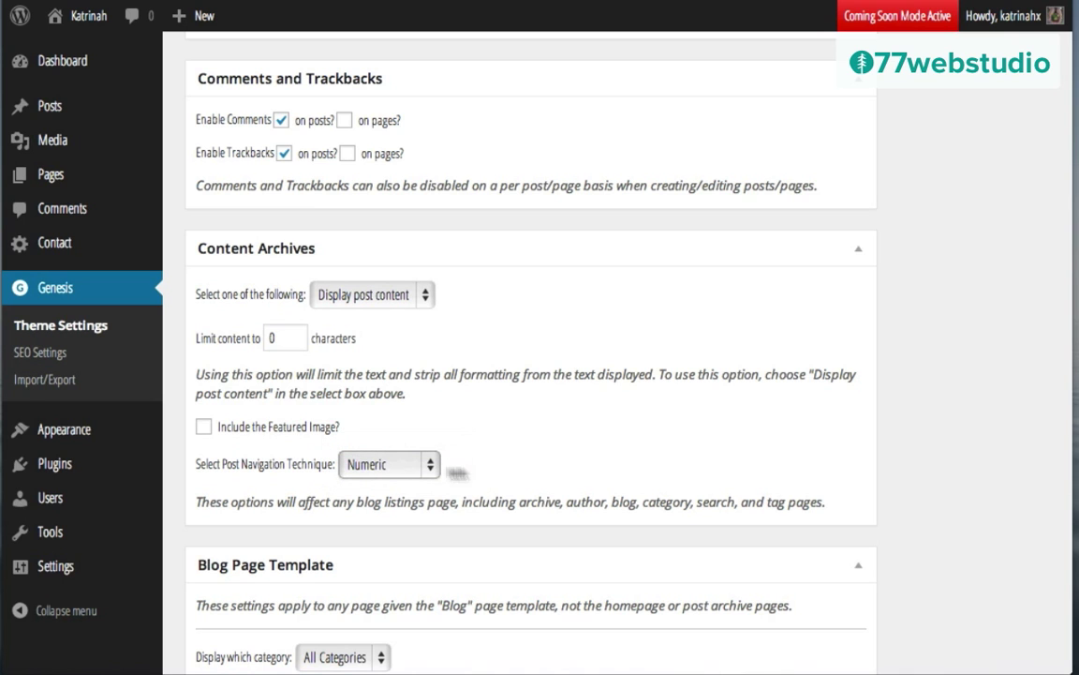
{"action": "scroll", "coordinate": [590, 490], "scroll_direction": "down", "scroll_amount": 5}
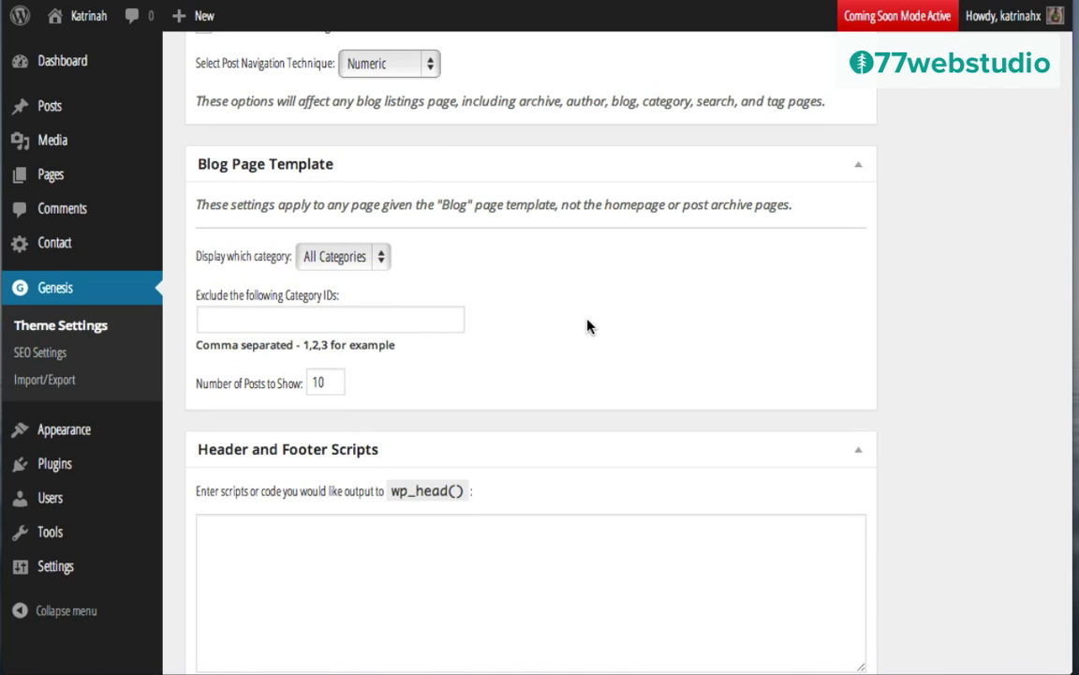
{"action": "scroll", "coordinate": [573, 448], "scroll_direction": "down", "scroll_amount": 4}
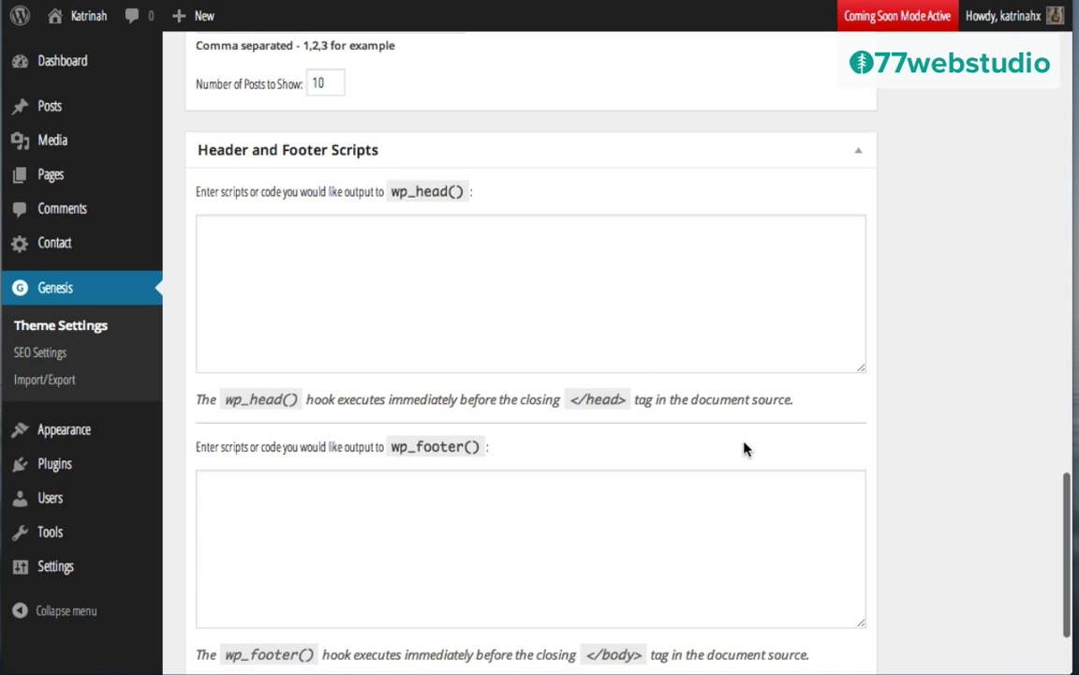
{"action": "scroll", "coordinate": [745, 448], "scroll_direction": "down", "scroll_amount": 2}
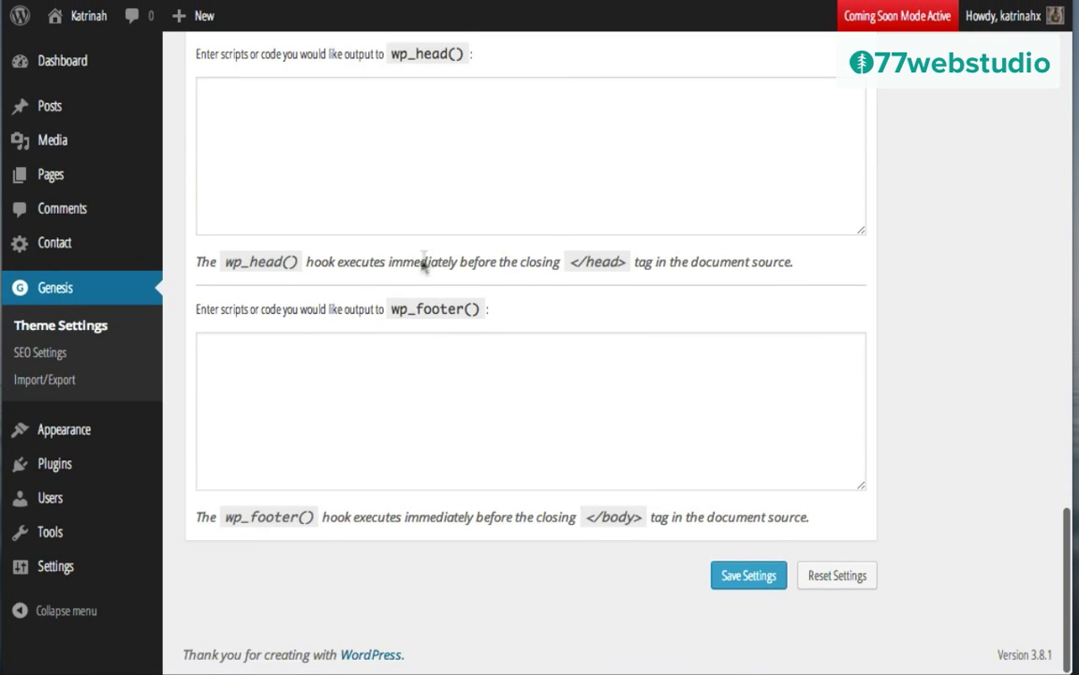
{"action": "left_click", "coordinate": [743, 580]}
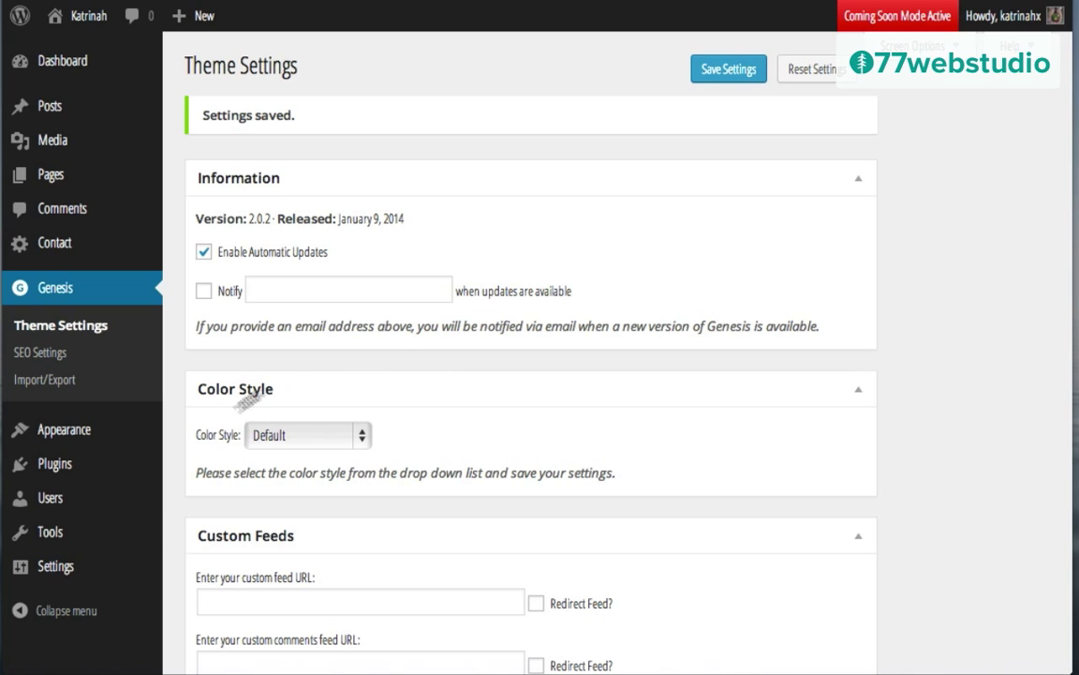
Step: Replace the General Settings tagline with 'green juices, pressed juices, & wellness.' and save
{"action": "mouse_move", "coordinate": [58, 575]}
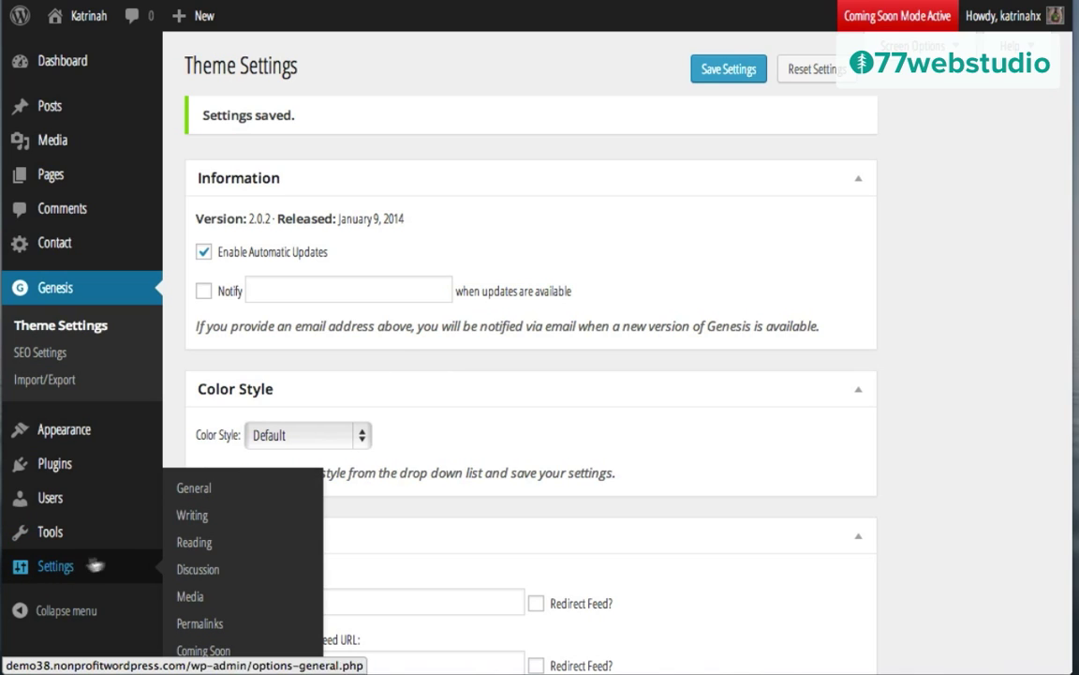
{"action": "left_click", "coordinate": [201, 490]}
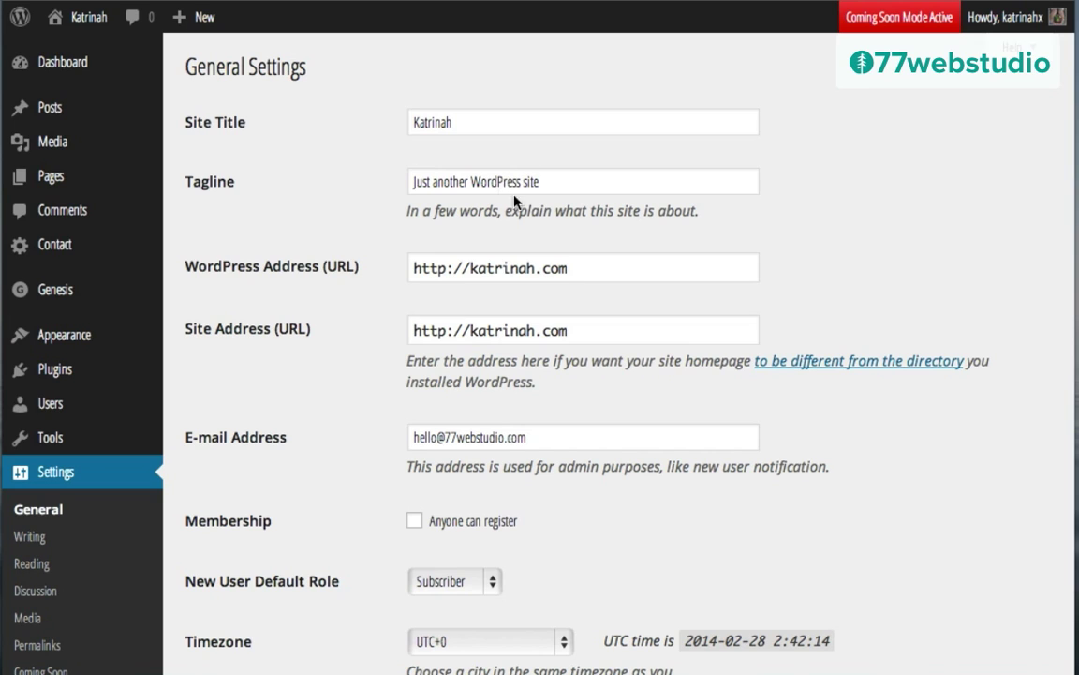
{"action": "triple_click", "coordinate": [466, 181]}
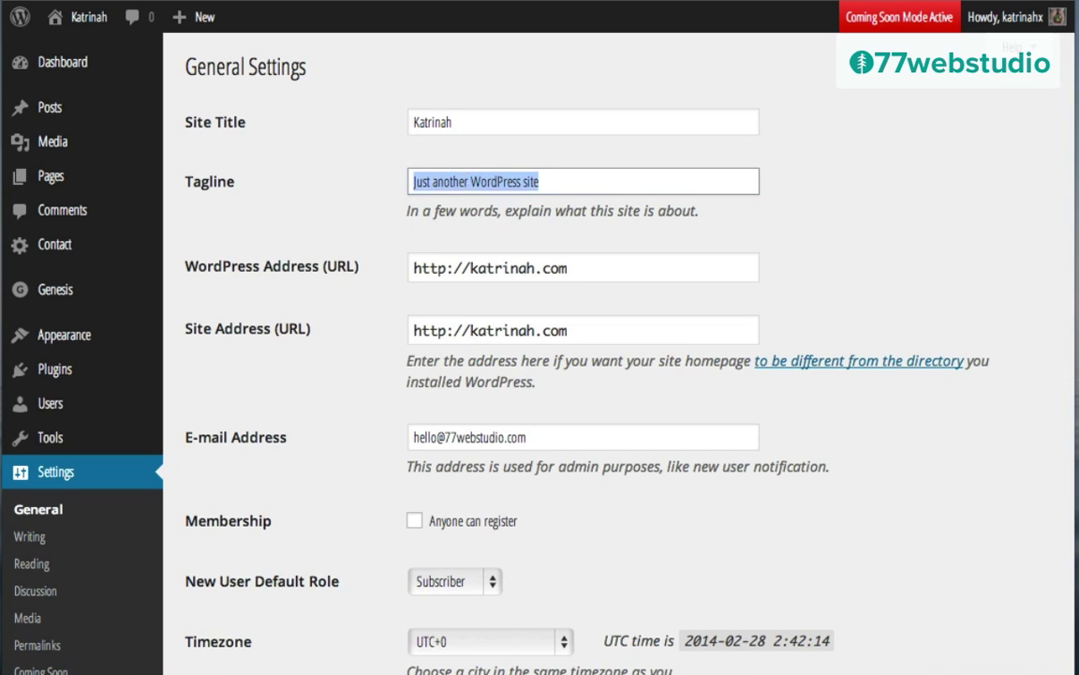
{"action": "key", "text": "BackSpace"}
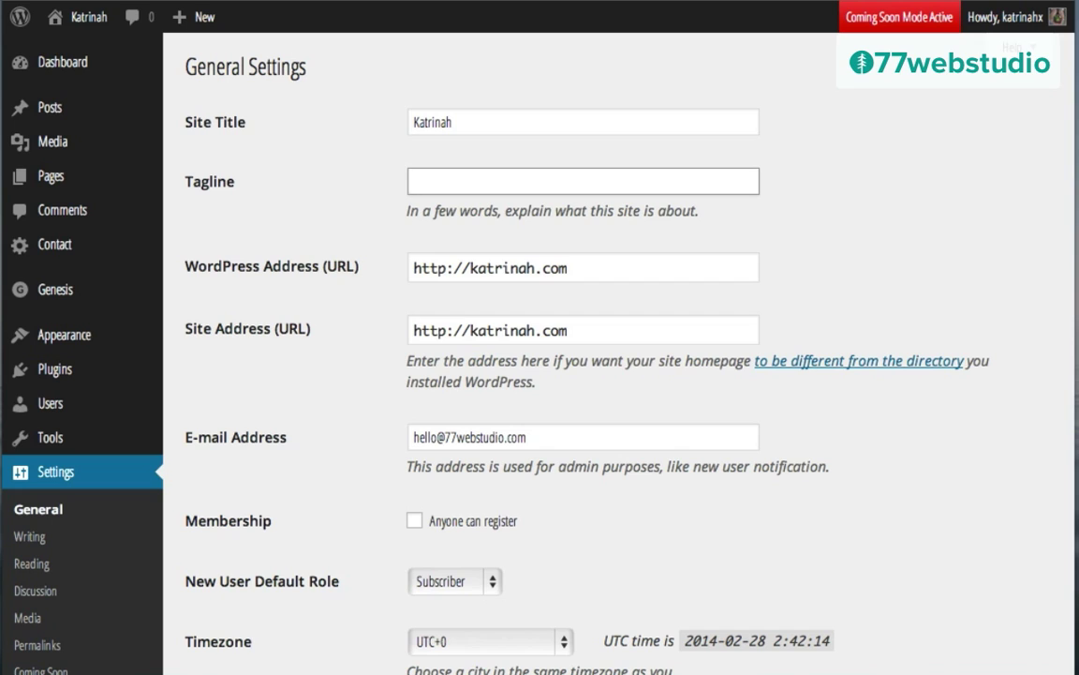
{"action": "type", "text": "green juices, pressed juices, & wellness."}
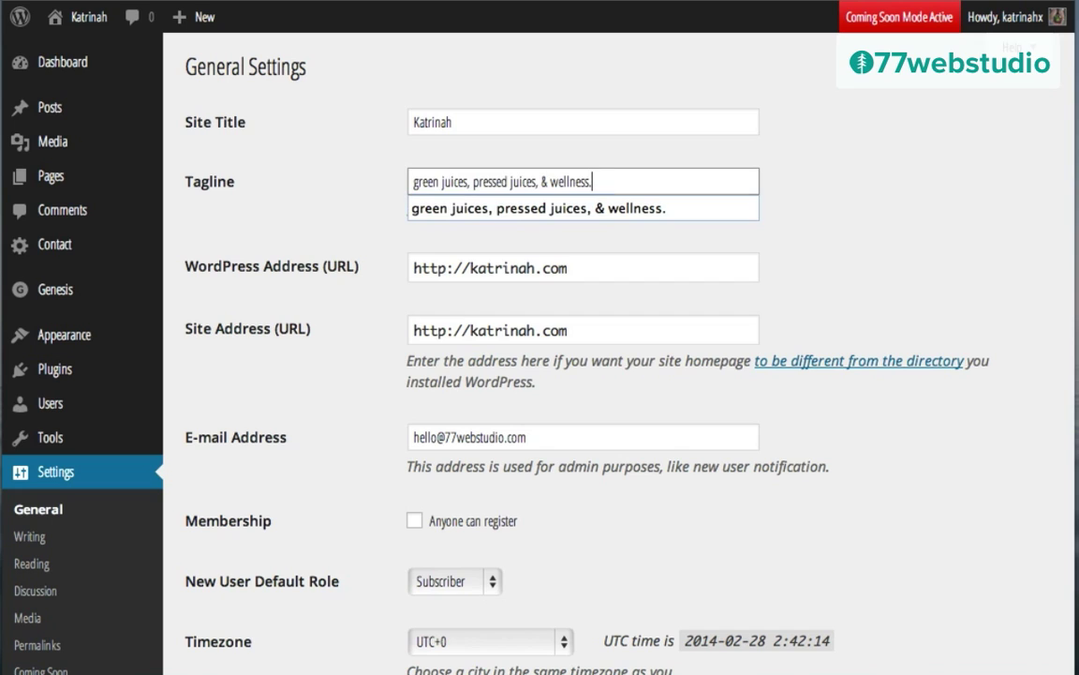
{"action": "left_click", "coordinate": [366, 203]}
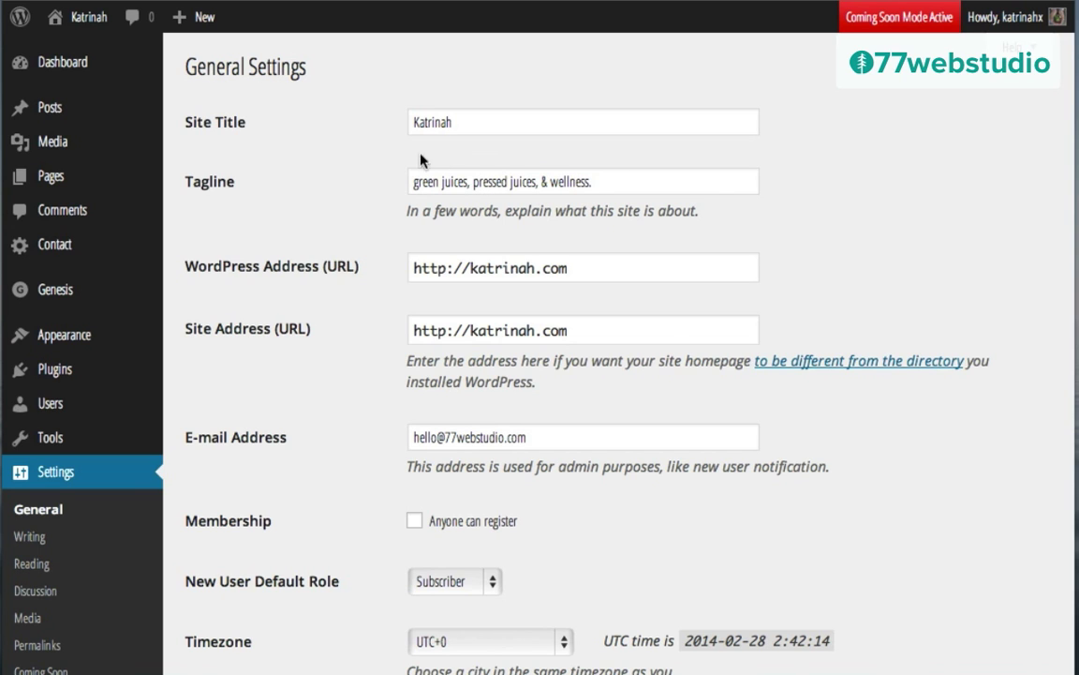
{"action": "scroll", "coordinate": [302, 281], "scroll_direction": "down", "scroll_amount": 6}
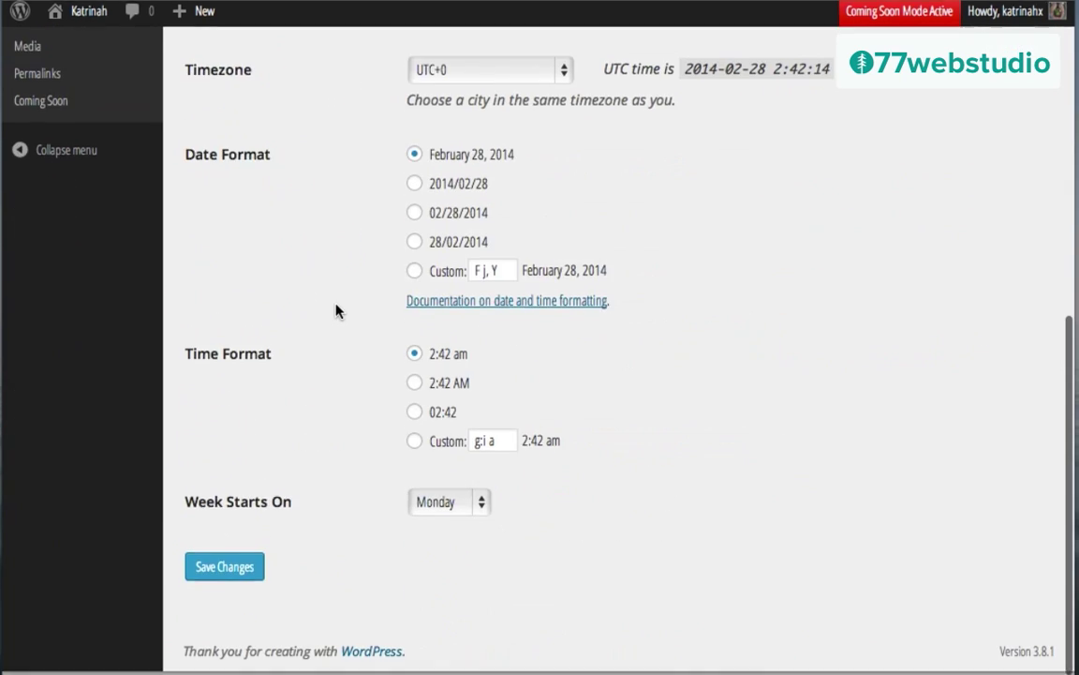
{"action": "left_click", "coordinate": [225, 574]}
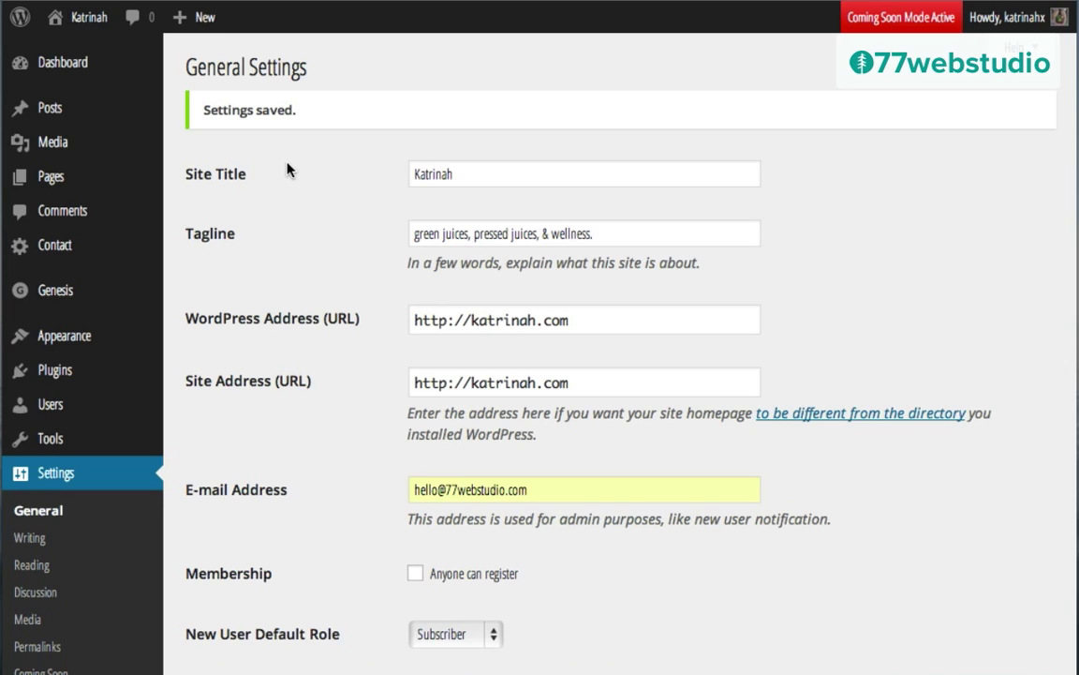
{"action": "mouse_move", "coordinate": [91, 19]}
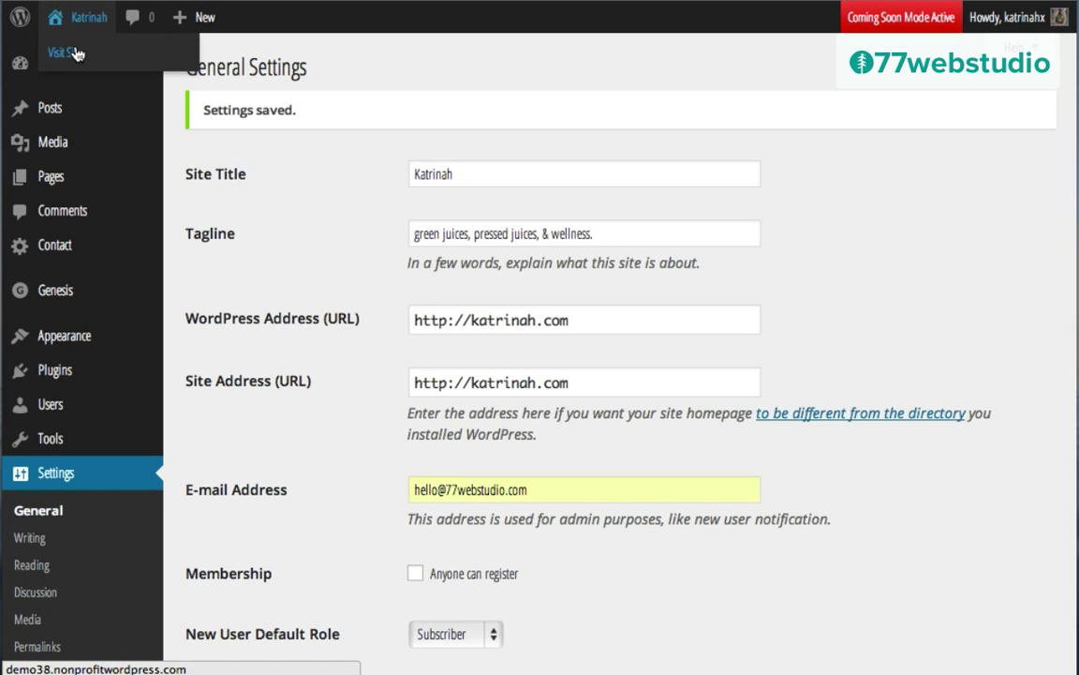
Step: Check the front page shows the new tagline under Katrinah, then return to the Dashboard
{"action": "left_click", "coordinate": [77, 54]}
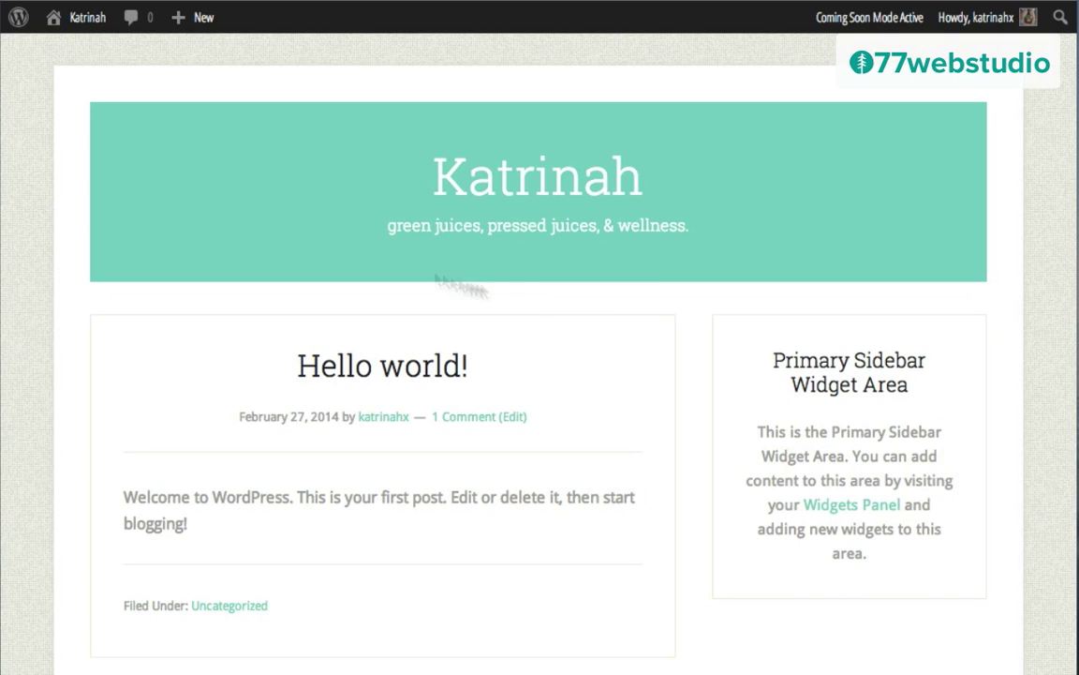
{"action": "mouse_move", "coordinate": [178, 16]}
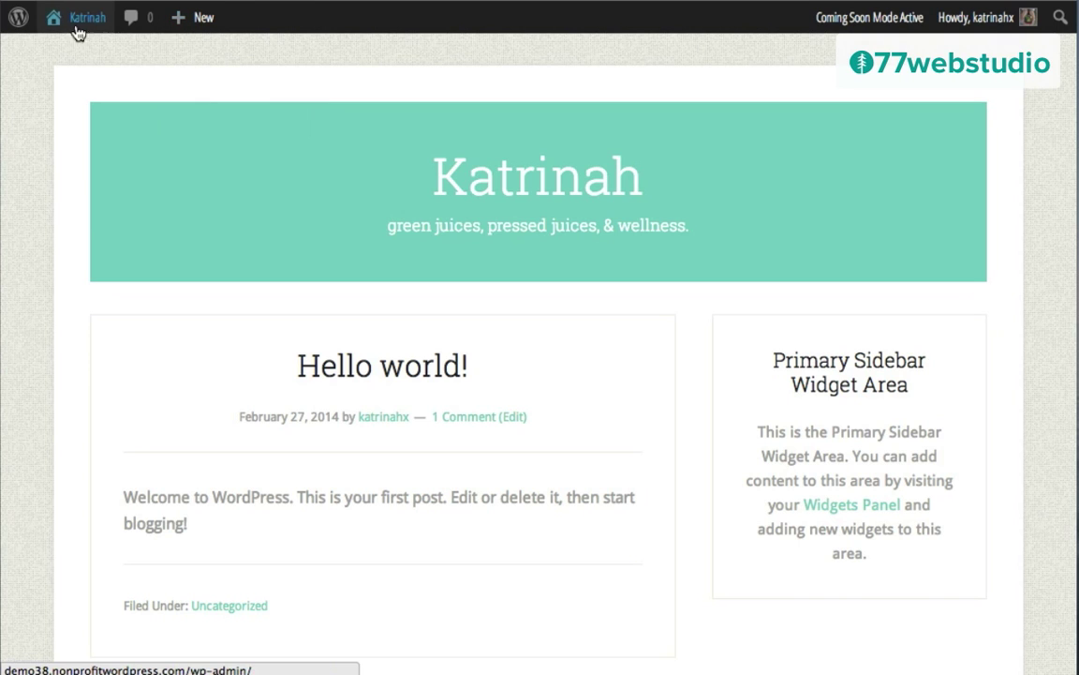
{"action": "mouse_move", "coordinate": [77, 28]}
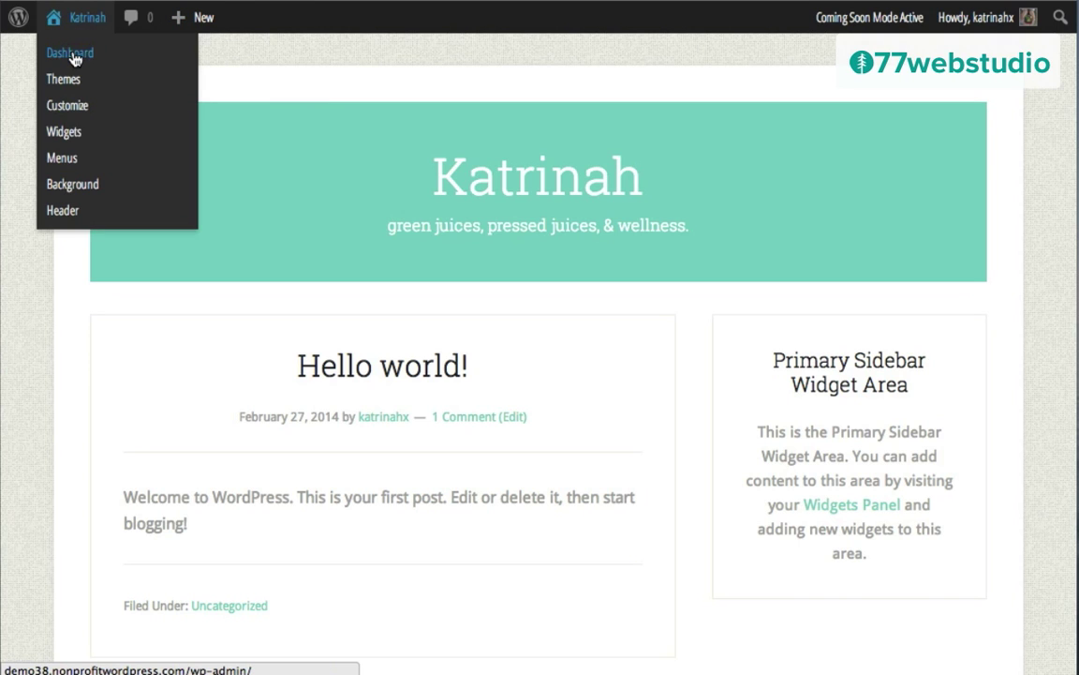
{"action": "left_click", "coordinate": [75, 59]}
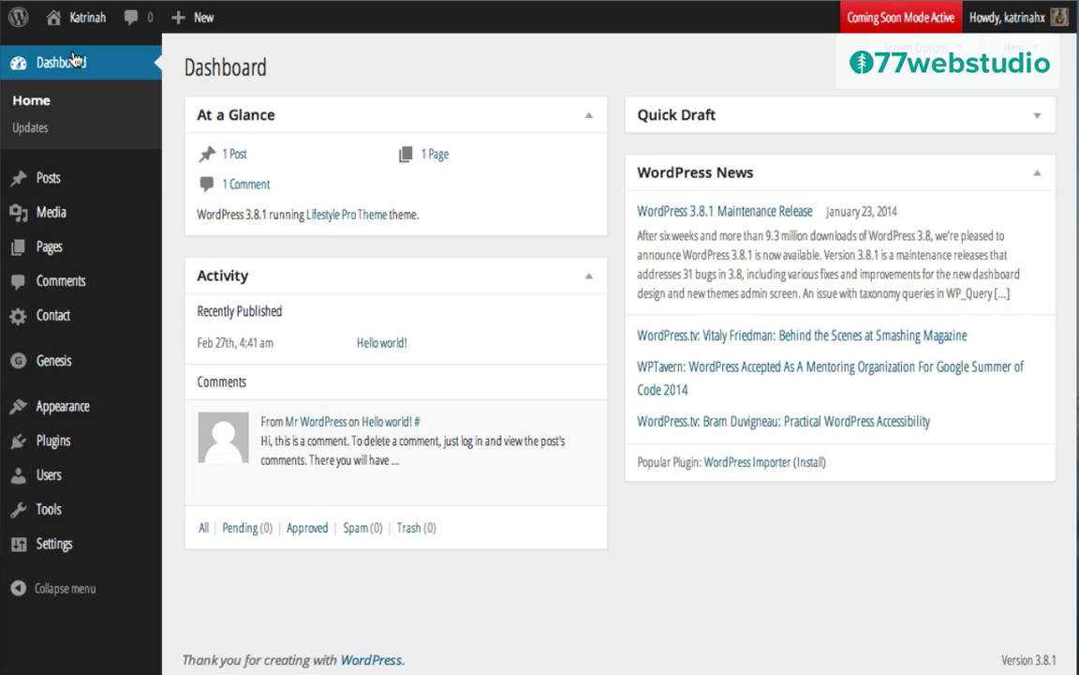
Step: Start a new post titled 'Kale, Cucumber, Parsley, Celery, Spinach, Romaine Cold Pressed Juice' and paste Lorem ipsum into the body
{"action": "mouse_move", "coordinate": [13, 178]}
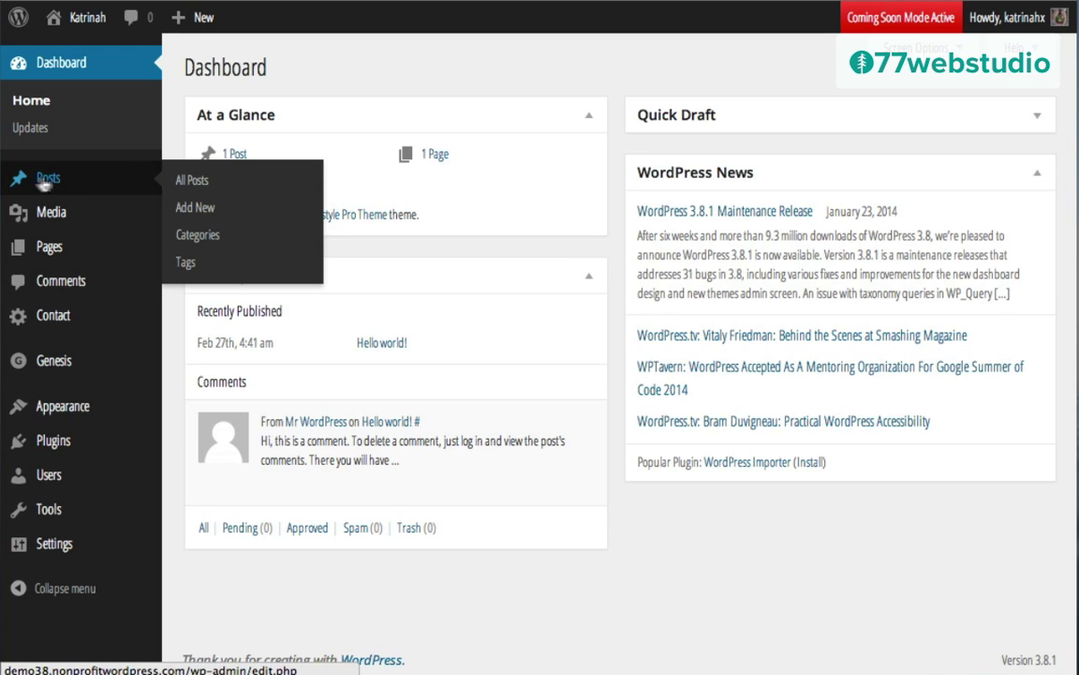
{"action": "left_click", "coordinate": [205, 212]}
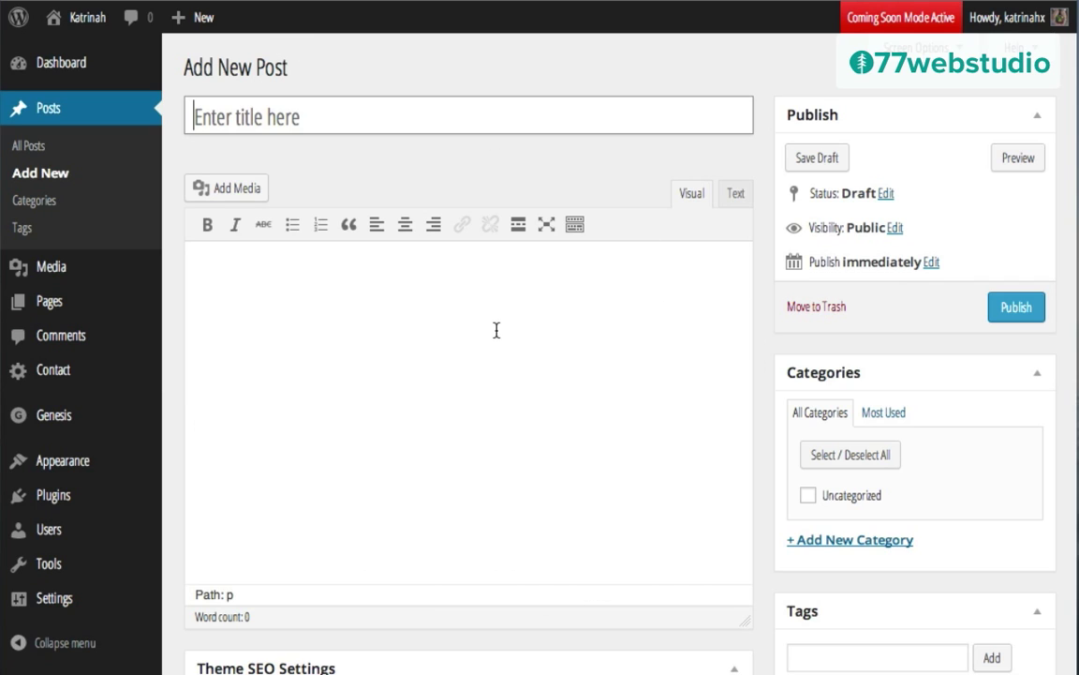
{"action": "type", "text": "Kale, Cucumber, Parsley, Celery, Spinach, Romaine Cold Pressed Juice"}
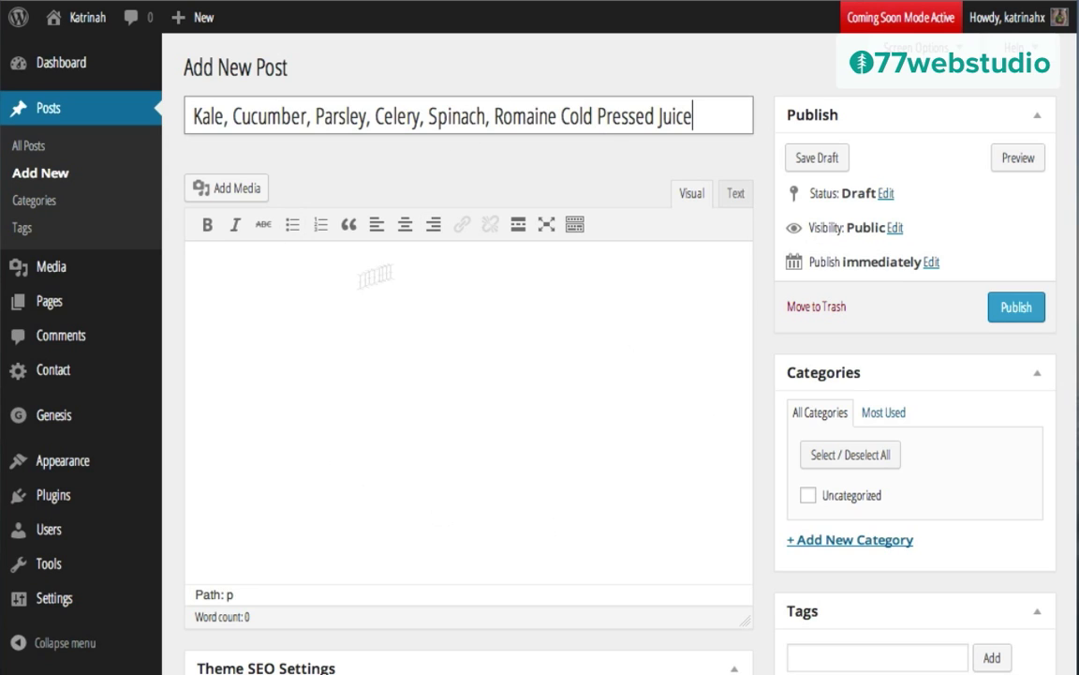
{"action": "left_click", "coordinate": [221, 269]}
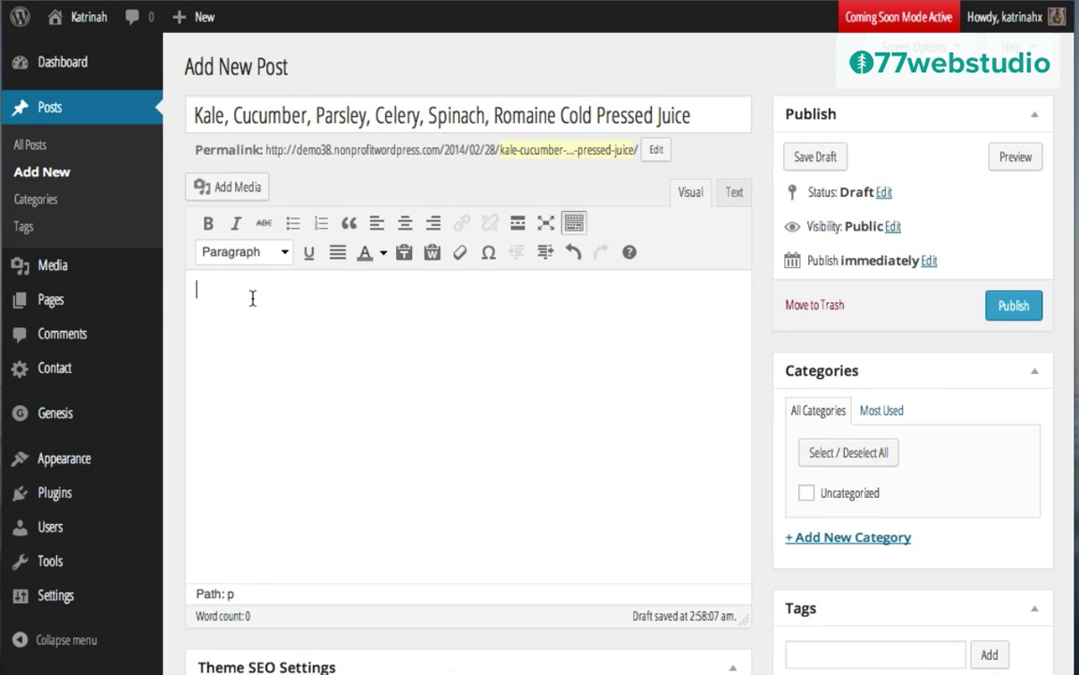
{"action": "type", "text": "Lorem ipsum dolor sit amet, consectetur adipisicing elit, sed do eiusmod tempor incididunt ut labore et dolore magna aliqua. Ut enim ad minim veniam, quis nostrud exercitation ullamco laboris nisi ut aliquip ex ea commodo consequat. Duis aute irure dolor in reprehenderit in voluptate velit esse cillum dolore eu fugiat nulla pariatur. Excepteur sint occaecat cupidatat non proident, sunt in culpa qui officia deserunt mollit anim id est laborum.  Lorem ipsum dolor sit amet, consectetur adipisicing elit, sed do eiusmod tempor incididunt ut labore et dolore magna aliqua. Ut enim ad minim veniam, quis nostrud exercitation ullamco laboris nisi ut aliquip ex ea commodo consequat. Duis aute irure dolor in reprehenderit in voluptate velit esse cillum dolore eu fugiat nulla pariatur. Excepteur sint occaecat cupidatat non proident, sunt in culpa qui officia deserunt mollit anim id est laborum.  Lorem ipsum dolor sit amet, consectetur adipisicing elit, sed do eiusmod tempor incididunt ut labore et dolore magna aliqua. Ut enim ad minim veniam, quis nostrud exercitation ullamco laboris nisi ut aliquip ex ea commodo consequat. Duis aute irure dolor in reprehenderit in voluptate velit esse cillum dolore eu fugiat nulla pariatur. Excepteur sint occaecat cupidatat non proident, sunt in culpa qui officia deserunt mollit anim id est laborum."}
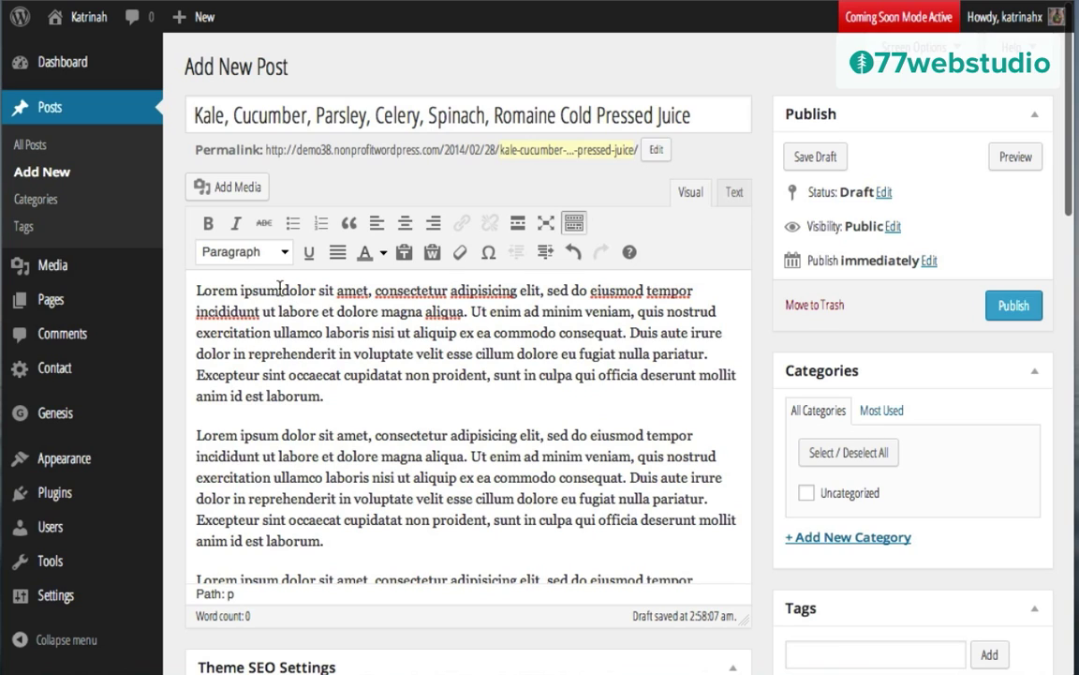
Step: Bold the opening words 'Lorem ipsum' of the first paragraph
{"action": "left_click_drag", "start_coordinate": [281, 290], "coordinate": [195, 290]}
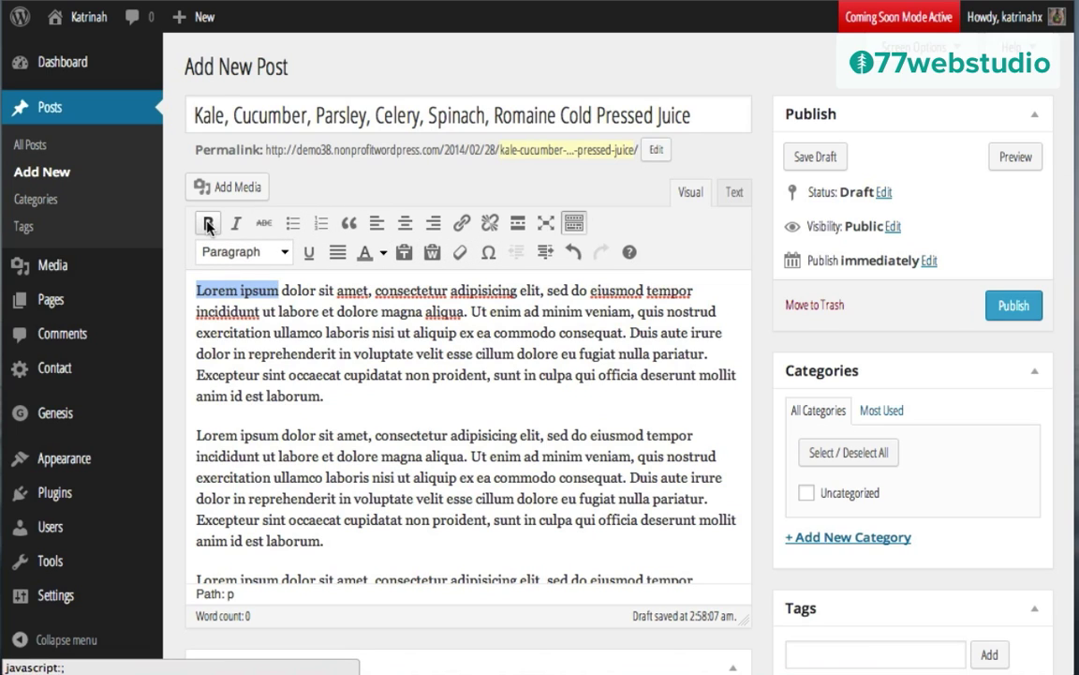
{"action": "left_click", "coordinate": [209, 225]}
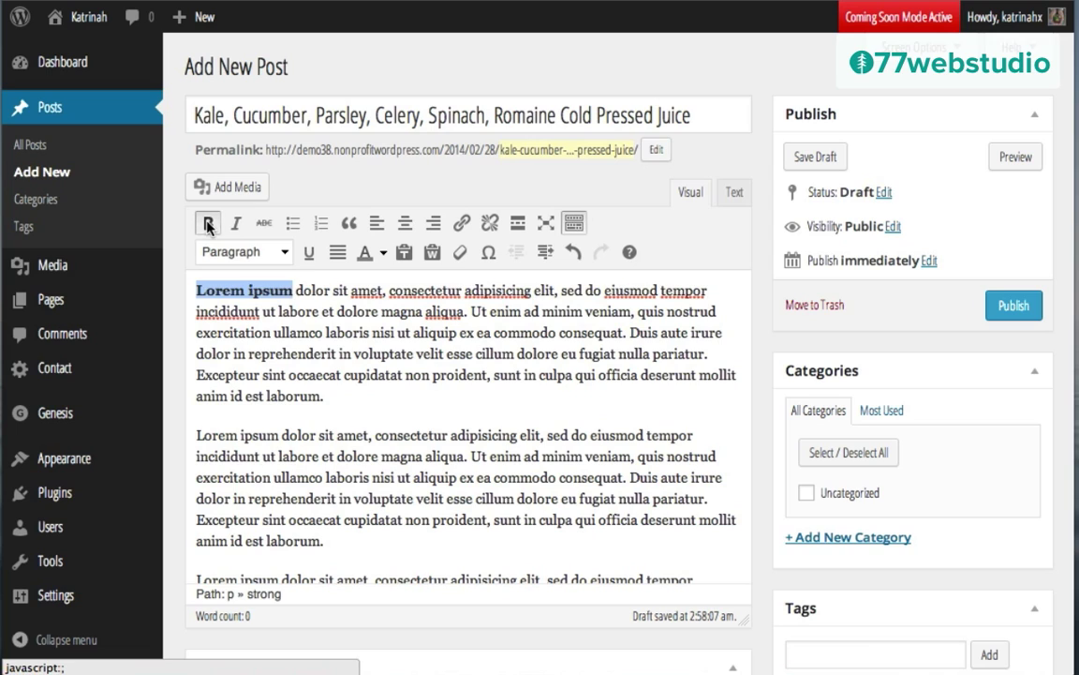
{"action": "left_click", "coordinate": [286, 315]}
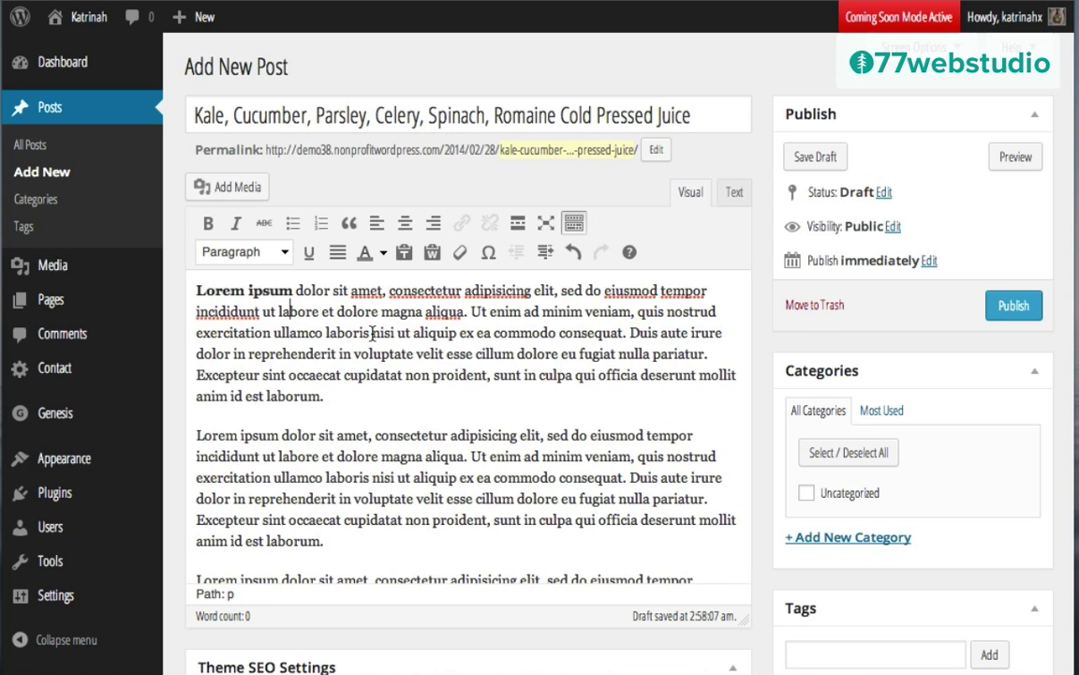
Step: Check the <strong> tags around 'Lorem ipsum' in the Text view, then return to Visual
{"action": "left_click", "coordinate": [736, 193]}
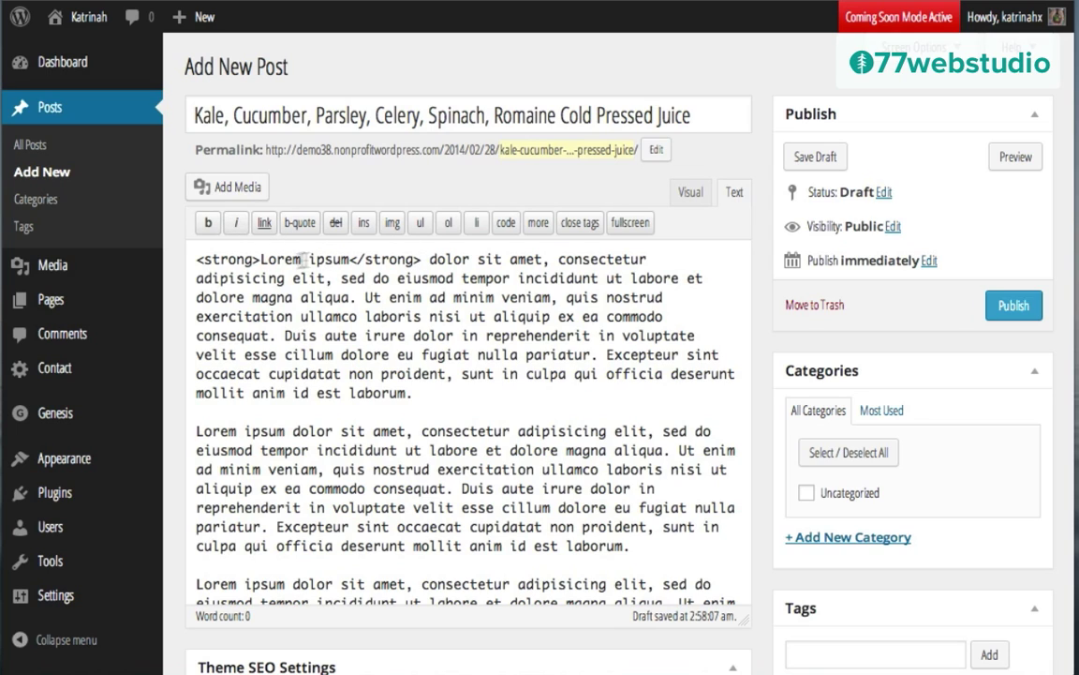
{"action": "left_click_drag", "start_coordinate": [259, 259], "coordinate": [192, 260]}
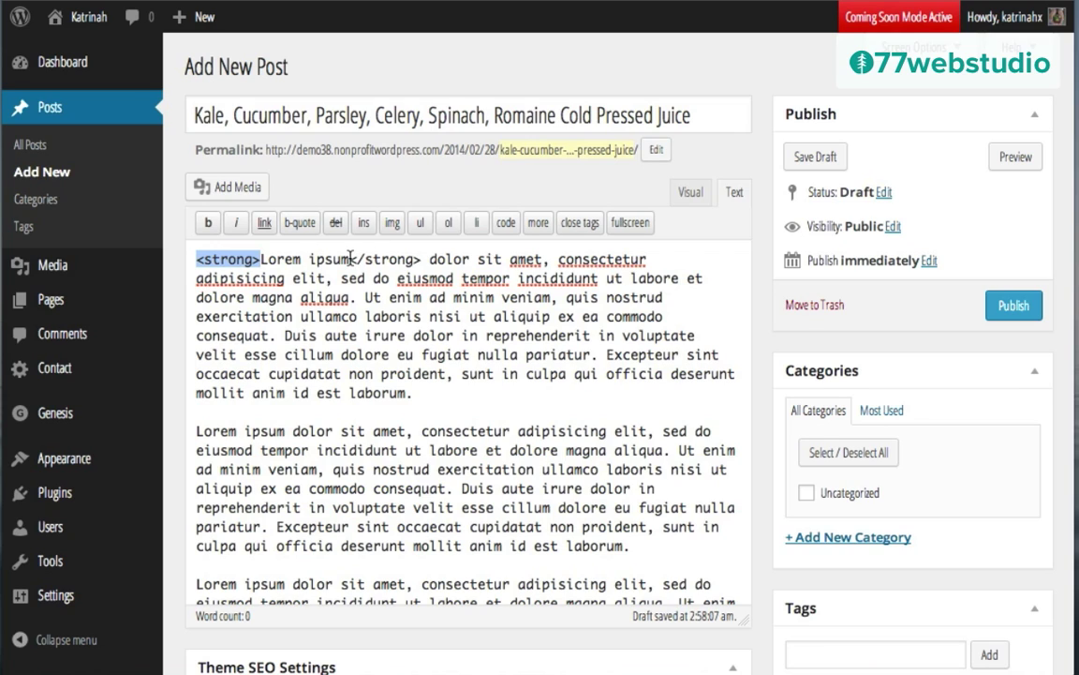
{"action": "left_click_drag", "start_coordinate": [351, 258], "coordinate": [421, 251]}
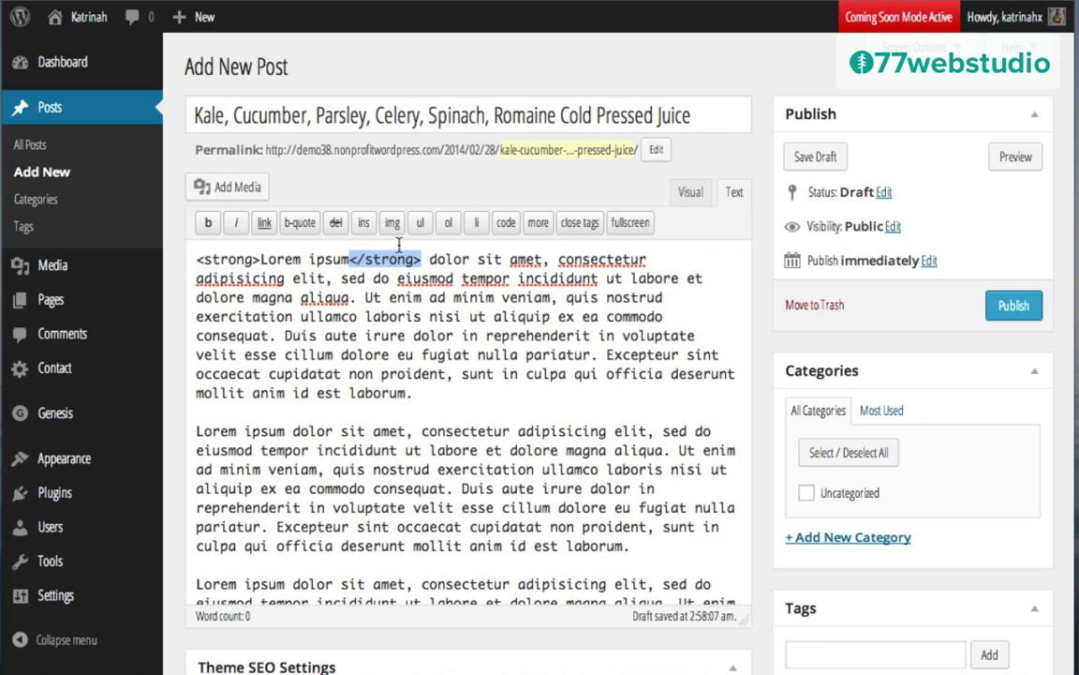
{"action": "left_click", "coordinate": [689, 190]}
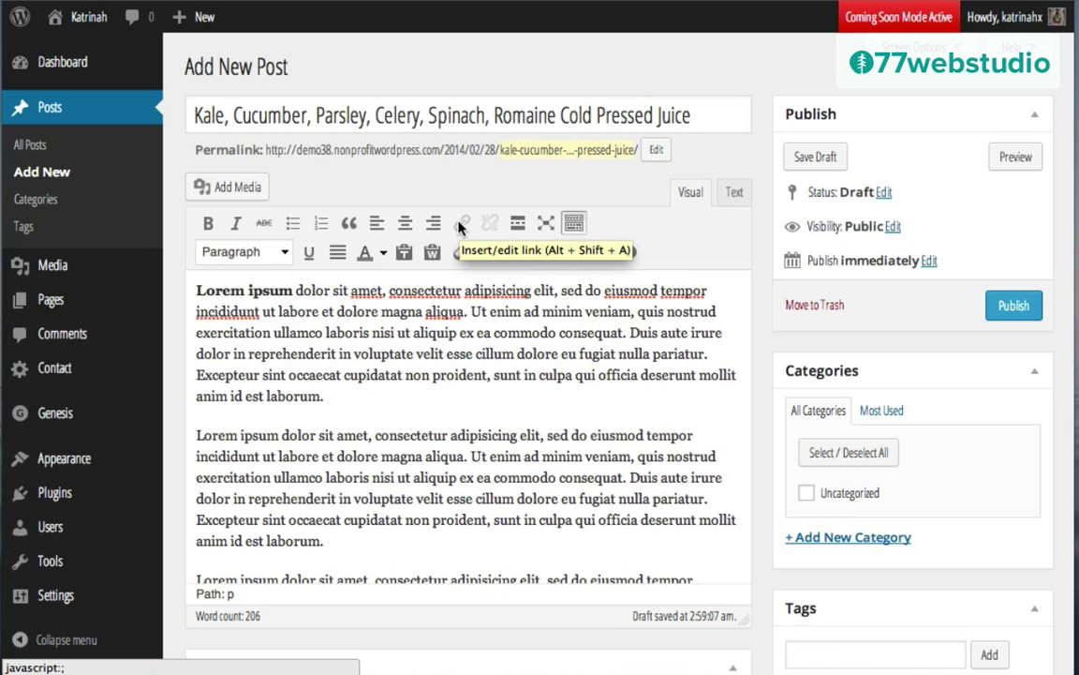
Step: Add a new paragraph reading 'Link' below the first paragraph
{"action": "left_click", "coordinate": [353, 403]}
{"action": "key", "text": "Return"}
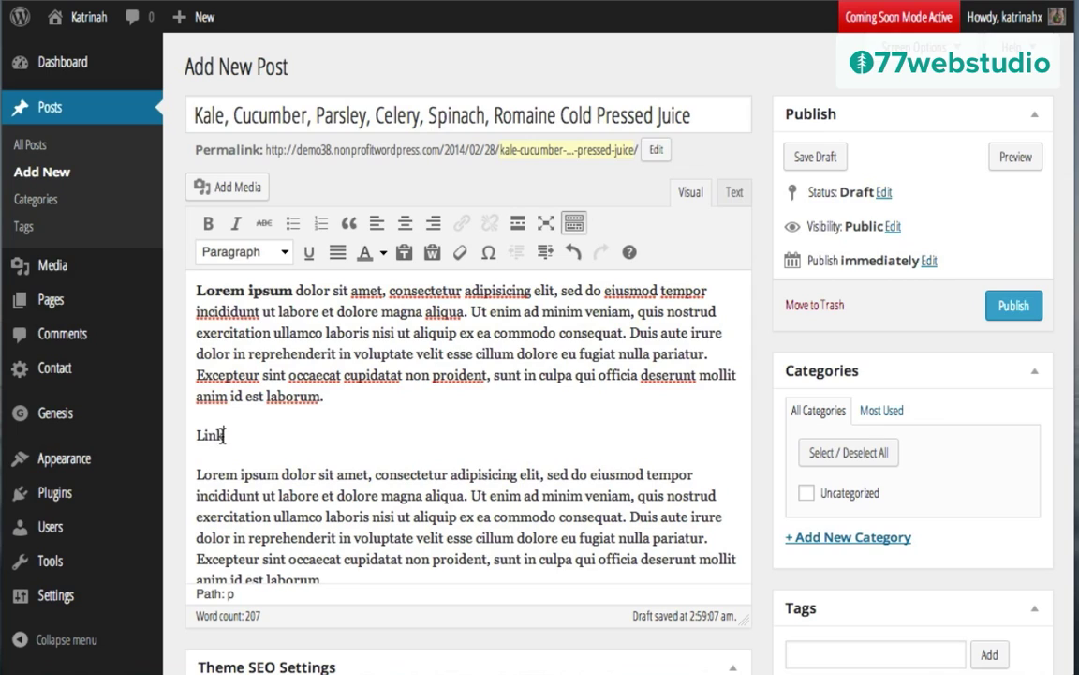
{"action": "type", "text": "Link"}
{"action": "left_click_drag", "start_coordinate": [225, 435], "coordinate": [193, 436]}
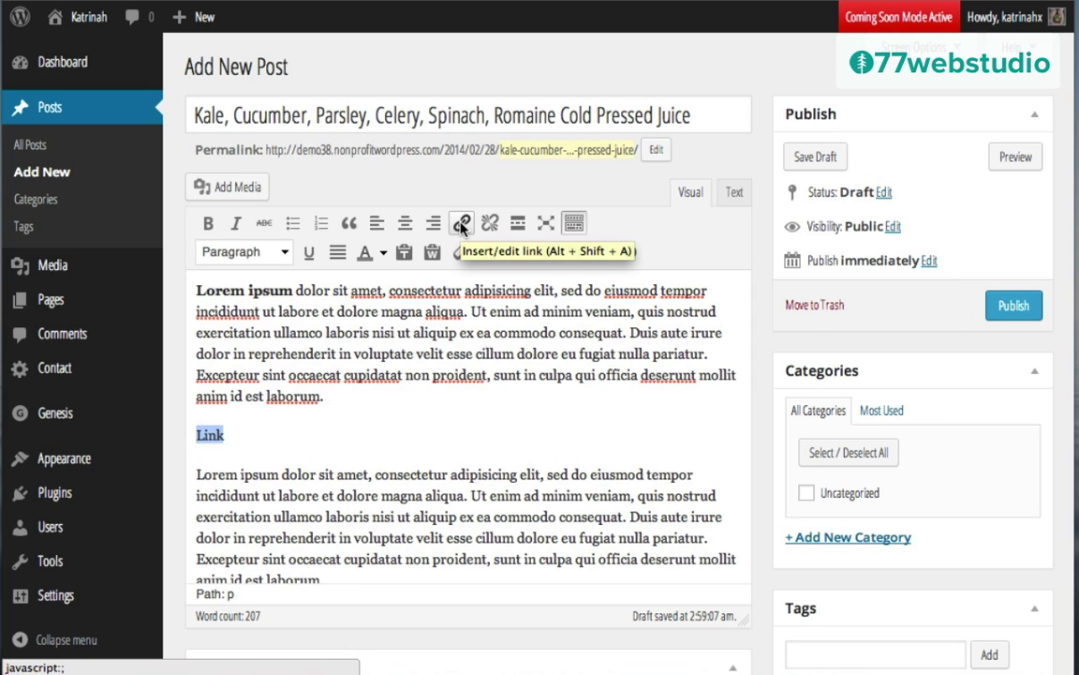
{"action": "left_click", "coordinate": [461, 223]}
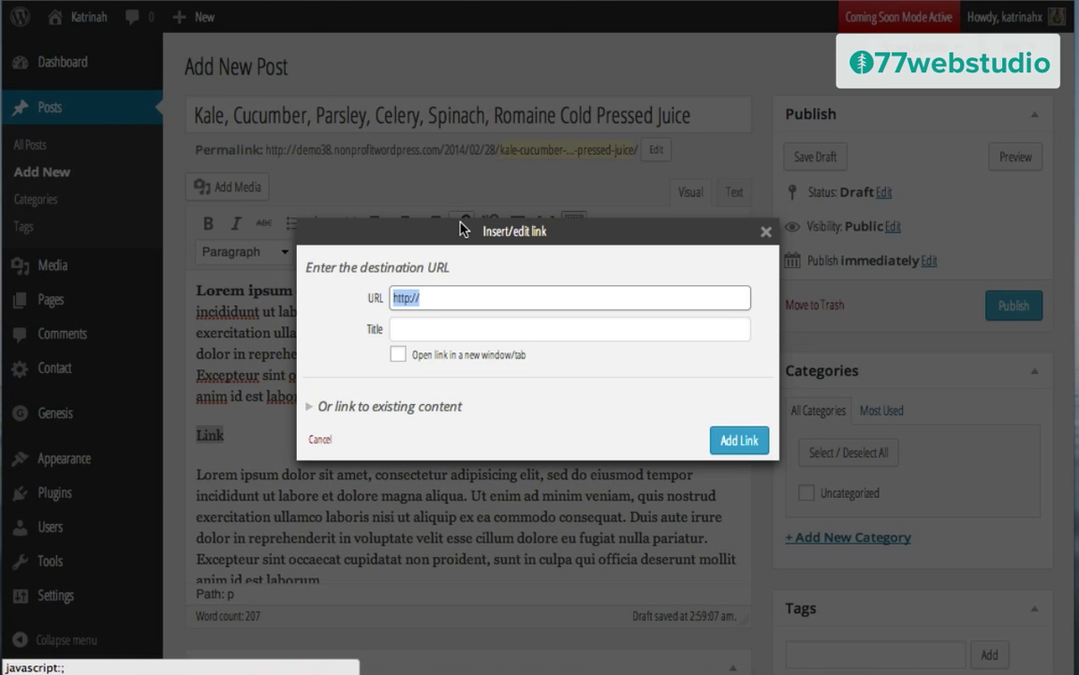
{"action": "left_click", "coordinate": [427, 298]}
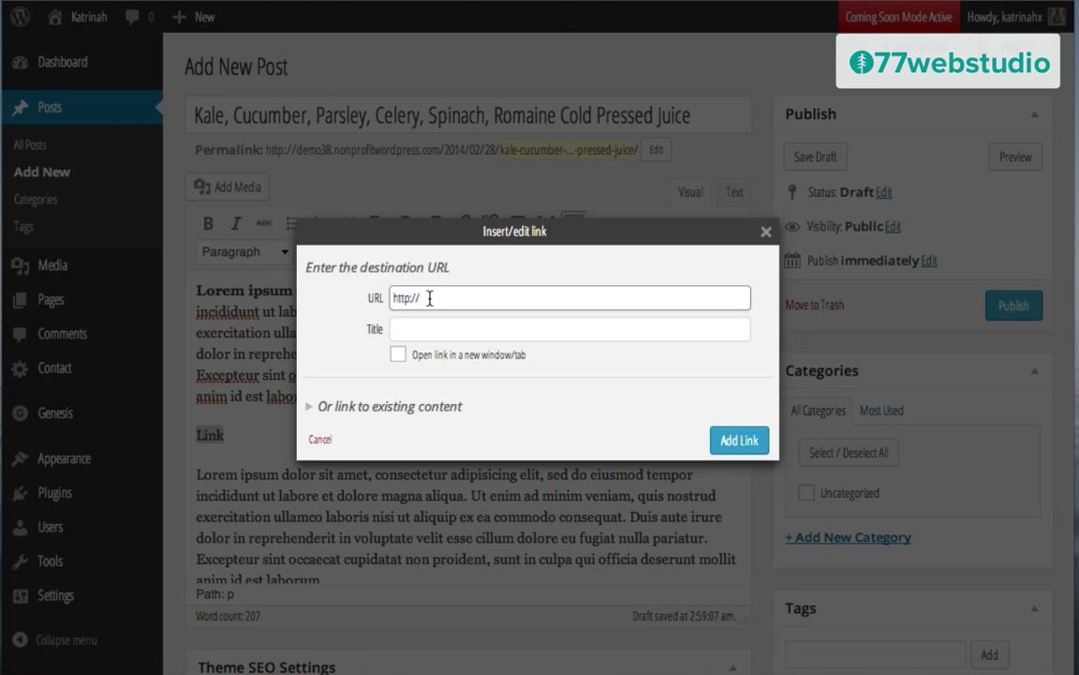
{"action": "type", "text": "google.com"}
{"action": "left_click", "coordinate": [427, 323]}
{"action": "type", "text": "g"}
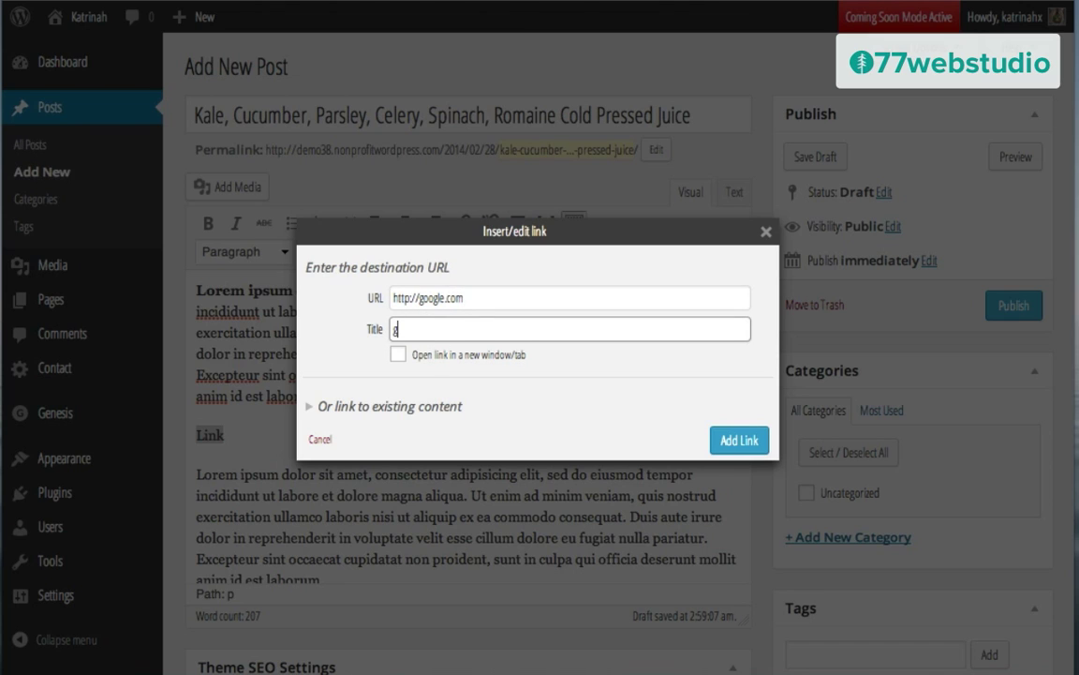
{"action": "type", "text": "oogle"}
{"action": "left_click", "coordinate": [398, 354]}
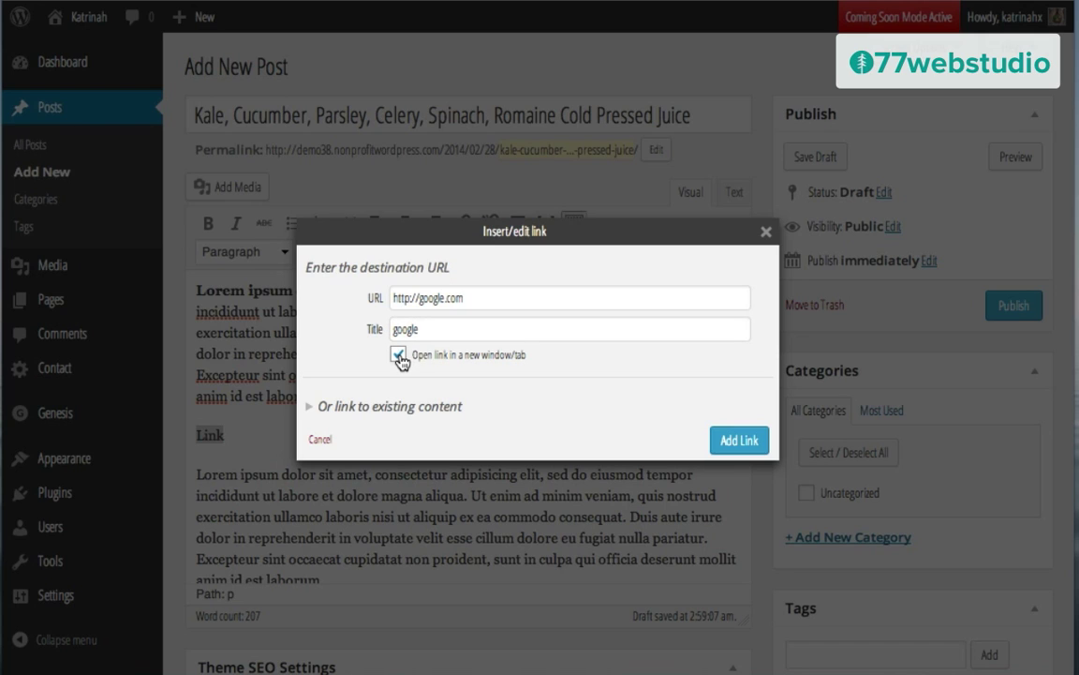
{"action": "left_click", "coordinate": [735, 443]}
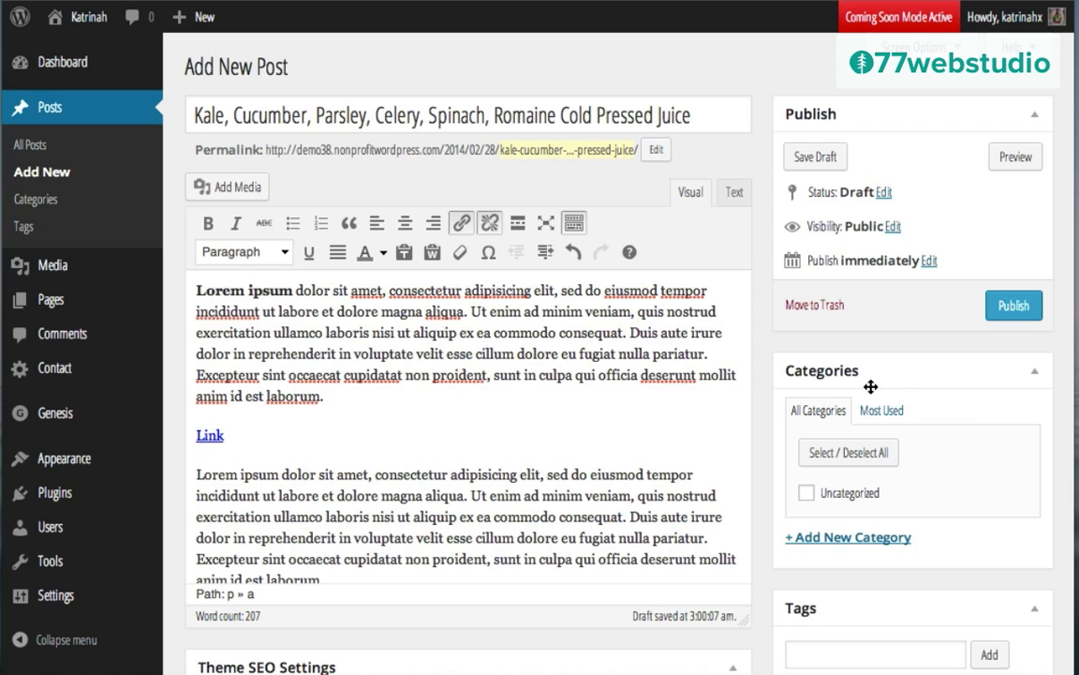
Step: Create the category 'Pressed Juice' and have it ticked for the post
{"action": "left_click", "coordinate": [852, 538]}
{"action": "type", "text": "P"}
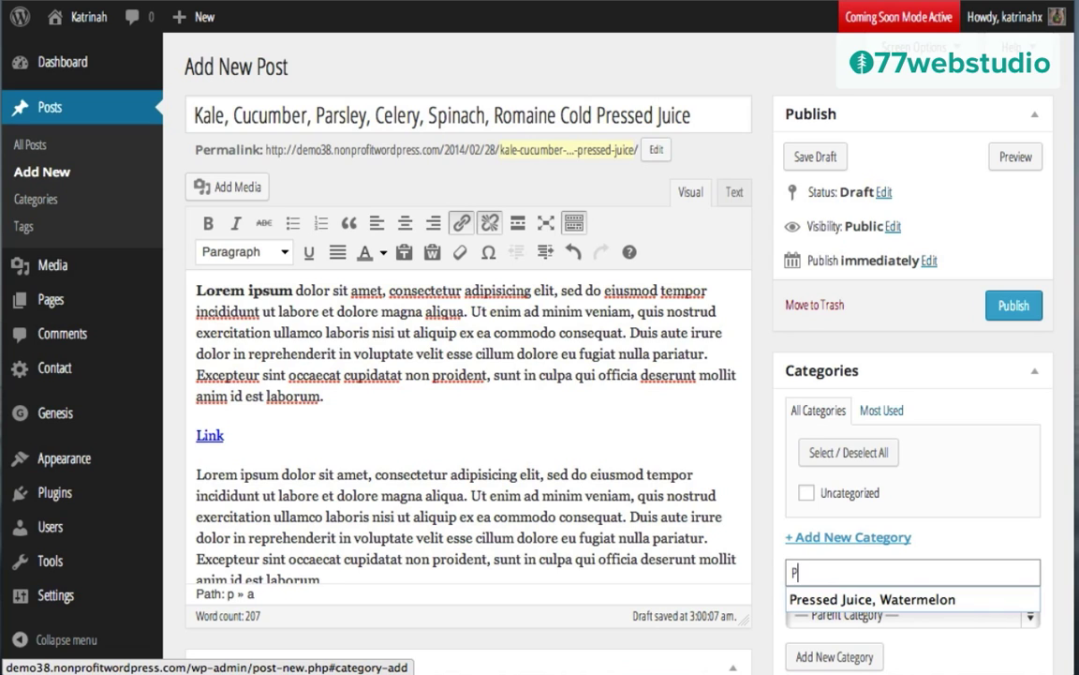
{"action": "type", "text": "ressed Juice"}
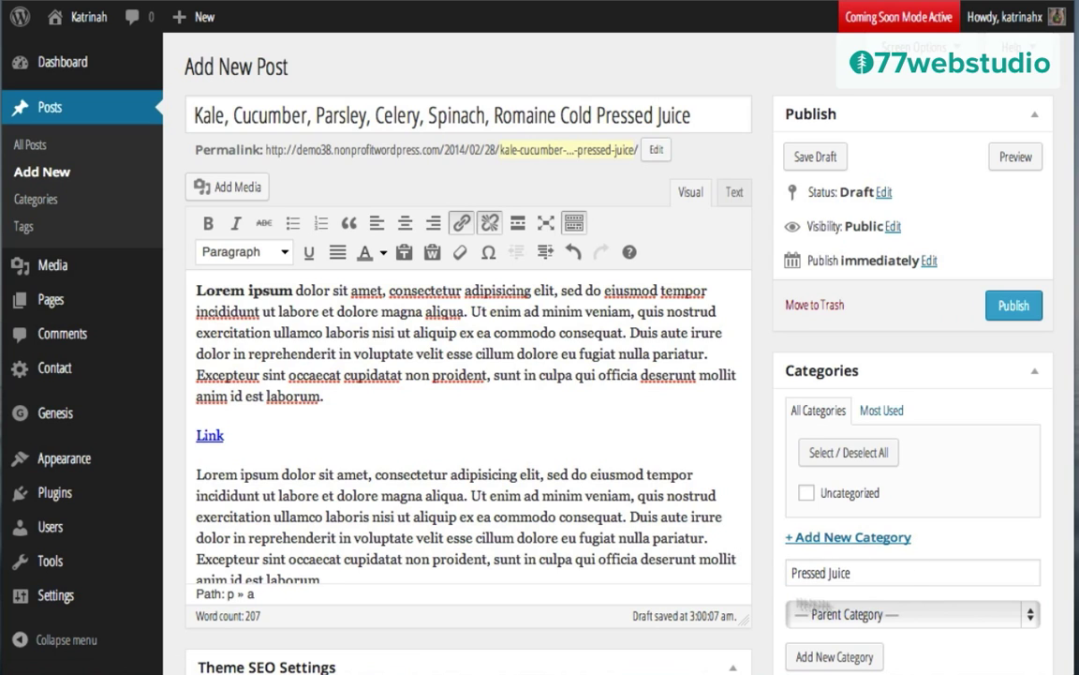
{"action": "scroll", "coordinate": [790, 563], "scroll_direction": "down", "scroll_amount": 3}
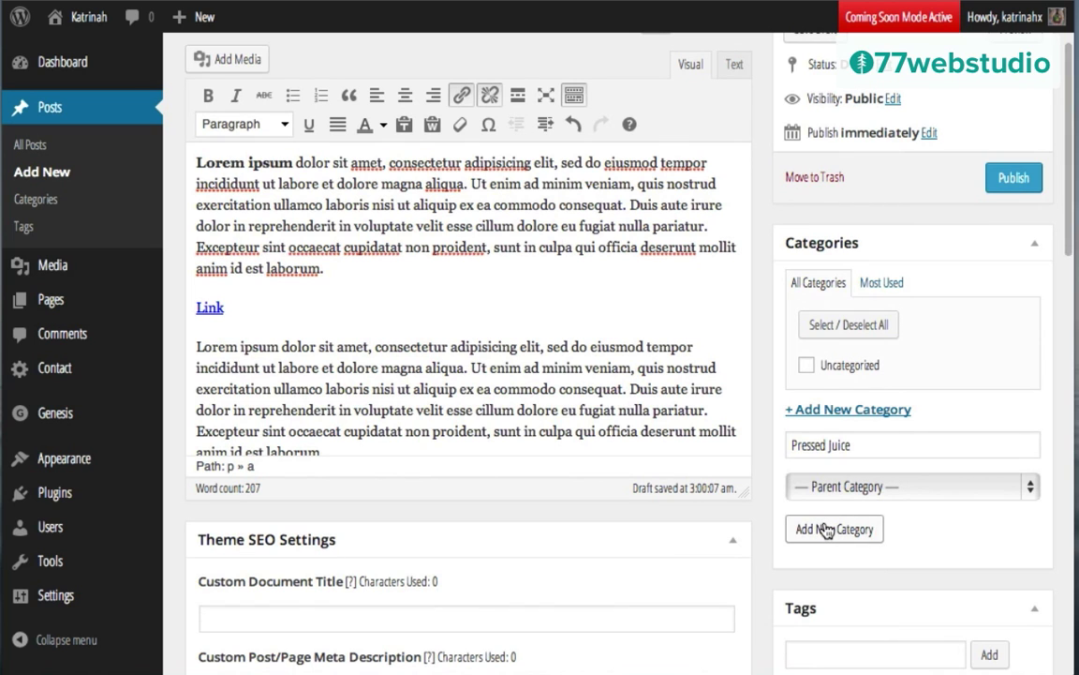
{"action": "left_click", "coordinate": [826, 530]}
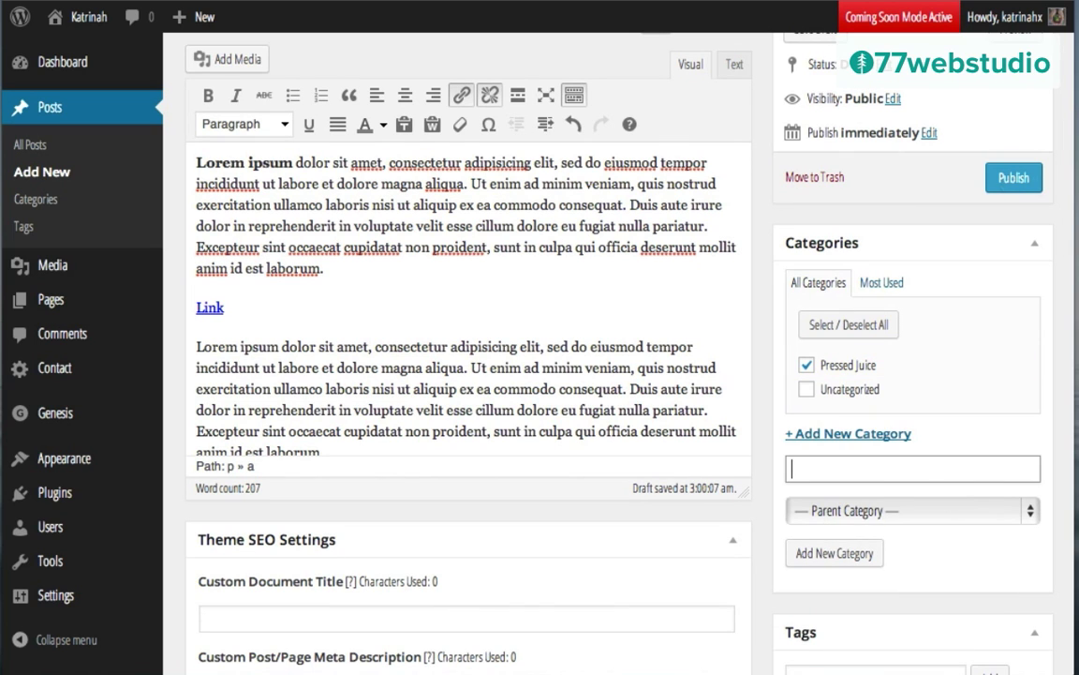
{"action": "scroll", "coordinate": [787, 443], "scroll_direction": "down", "scroll_amount": 5}
{"action": "scroll", "coordinate": [787, 443], "scroll_direction": "down", "scroll_amount": 1}
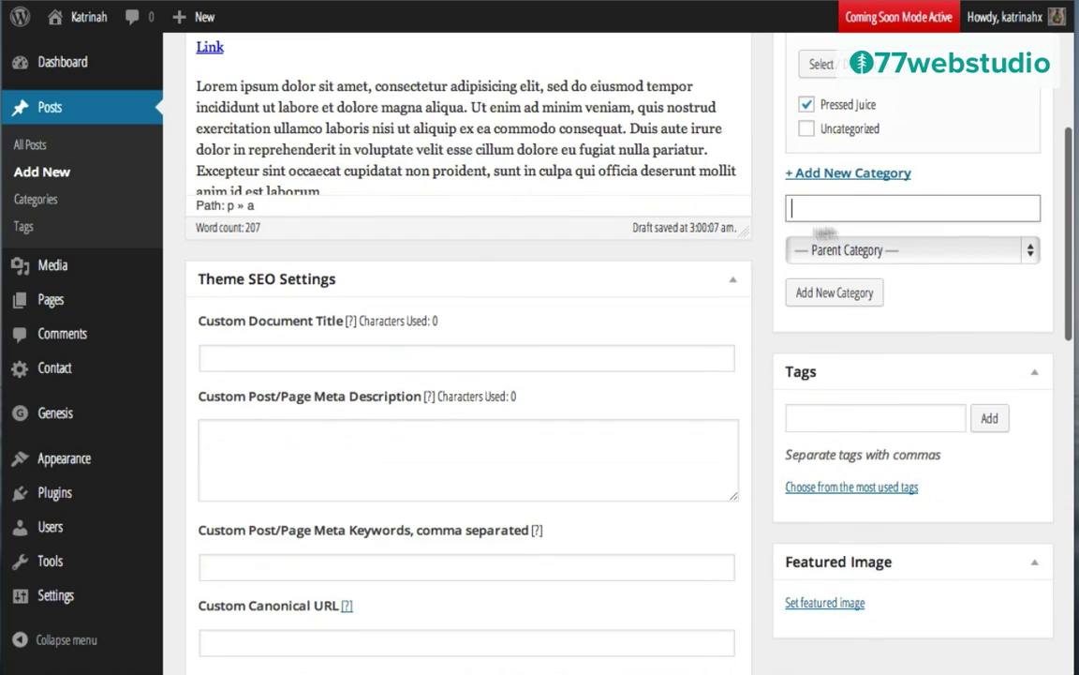
Step: Tag the post Kale, Cucumber and Parsley, copying the words from the post title
{"action": "left_click", "coordinate": [806, 415]}
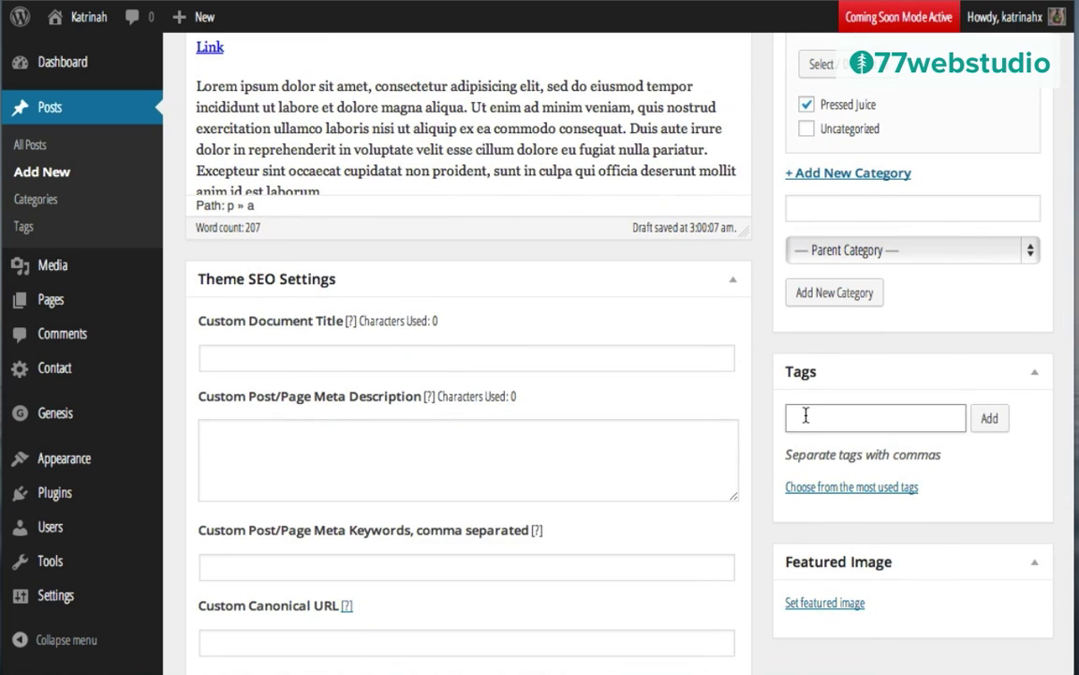
{"action": "type", "text": "Kale,"}
{"action": "scroll", "coordinate": [641, 328], "scroll_direction": "up", "scroll_amount": 5}
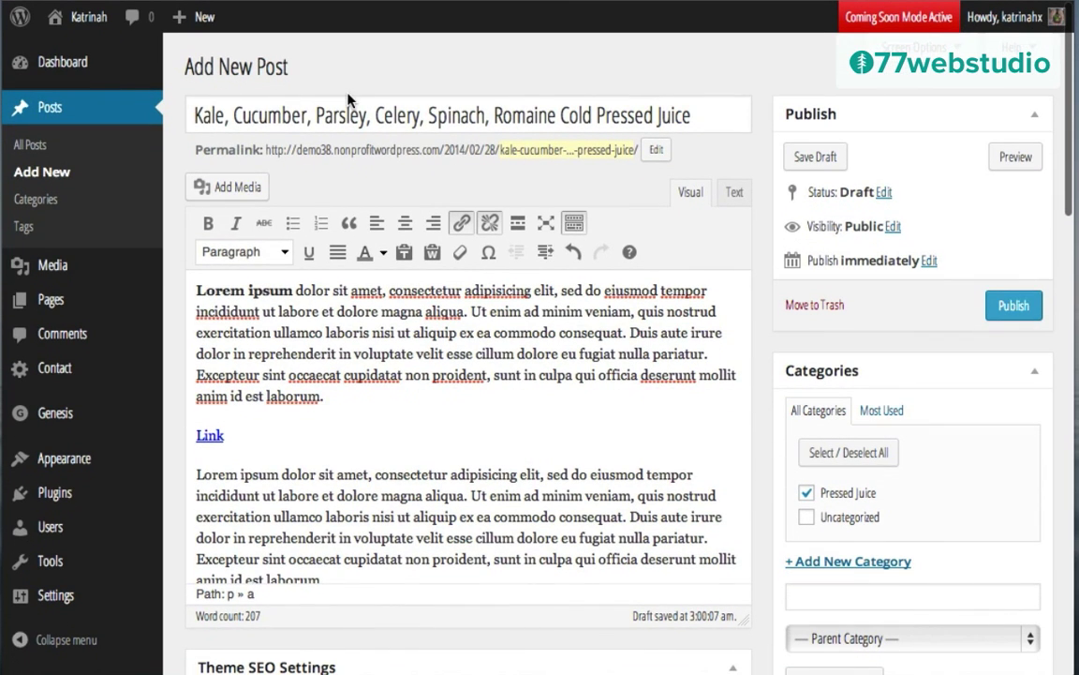
{"action": "left_click_drag", "start_coordinate": [368, 115], "coordinate": [146, 124]}
{"action": "key", "text": "ctrl+c"}
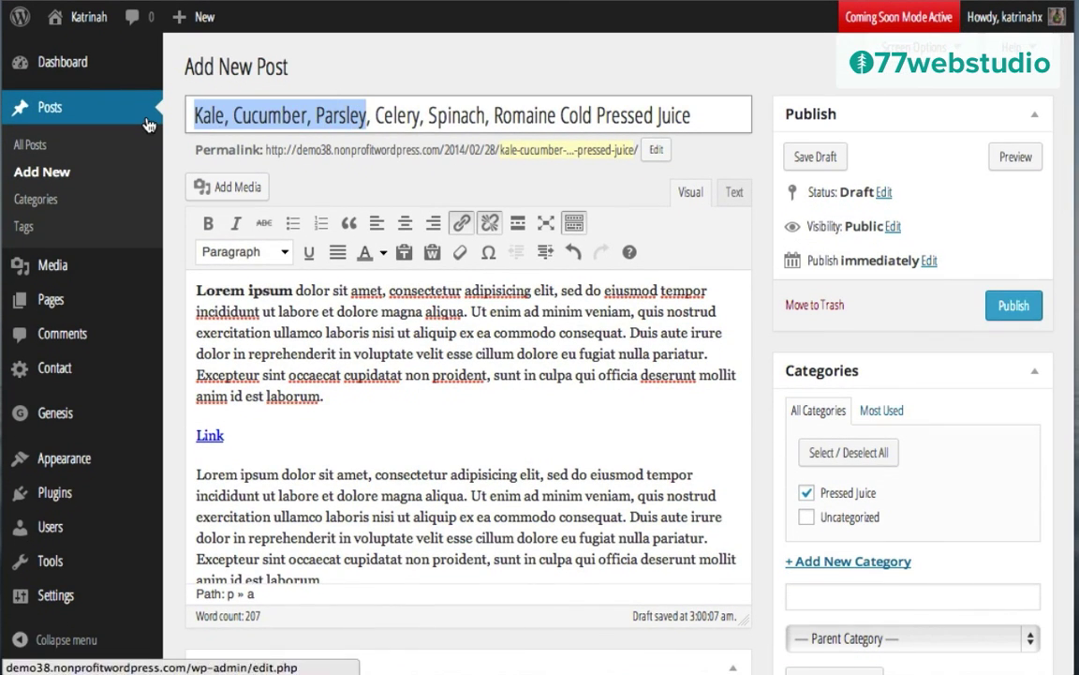
{"action": "scroll", "coordinate": [872, 414], "scroll_direction": "down", "scroll_amount": 5}
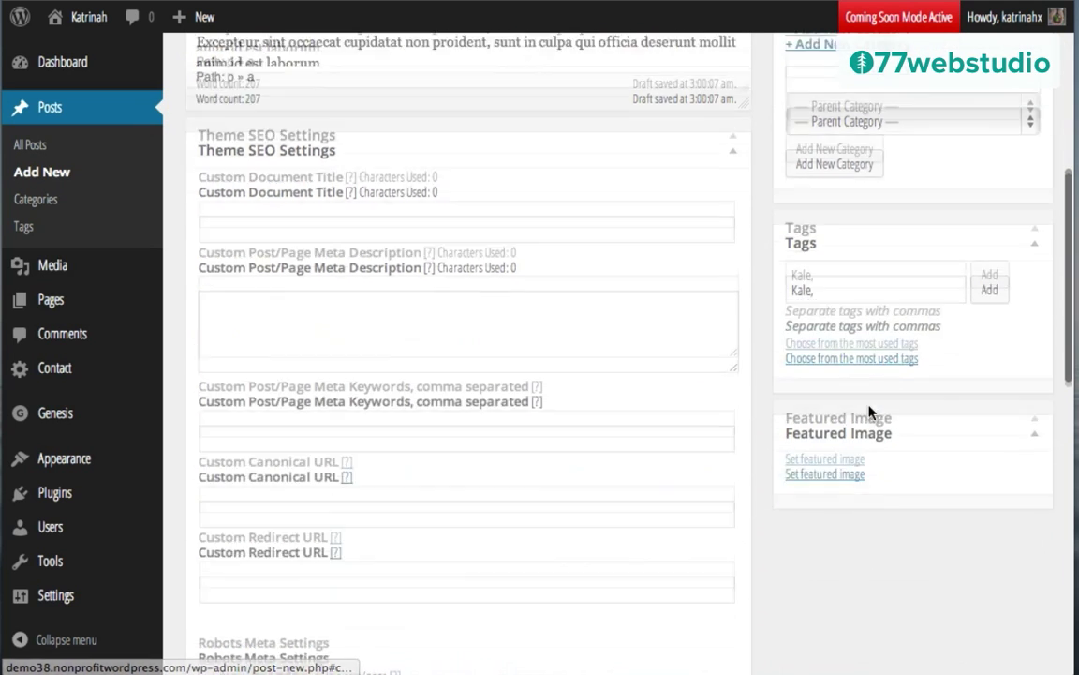
{"action": "triple_click", "coordinate": [822, 268]}
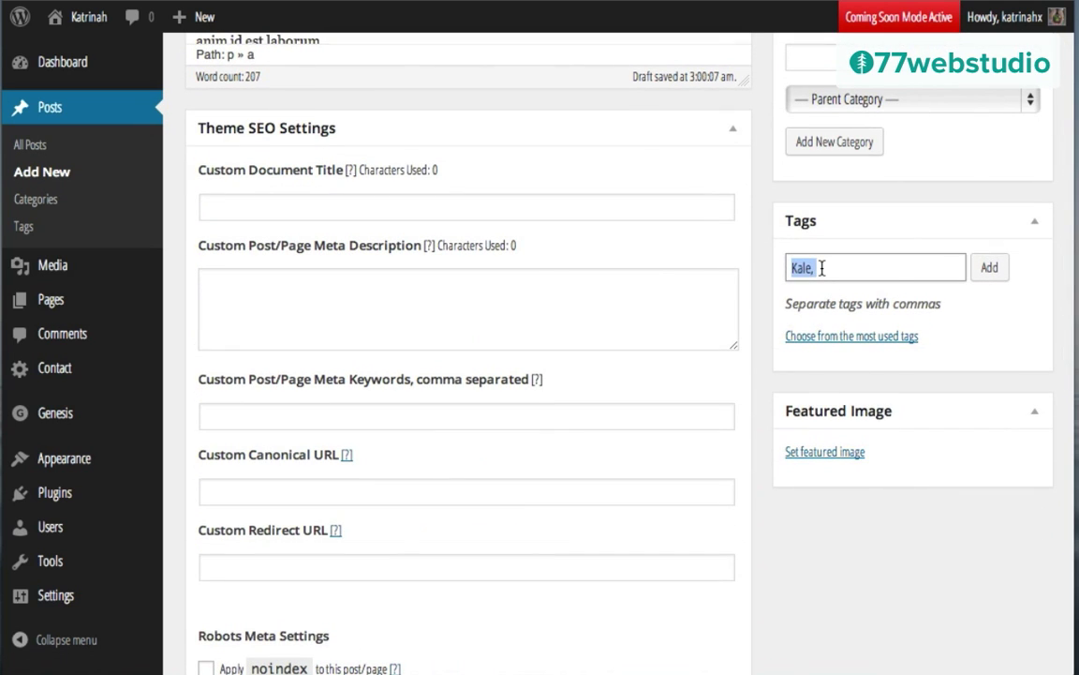
{"action": "key", "text": "ctrl+v"}
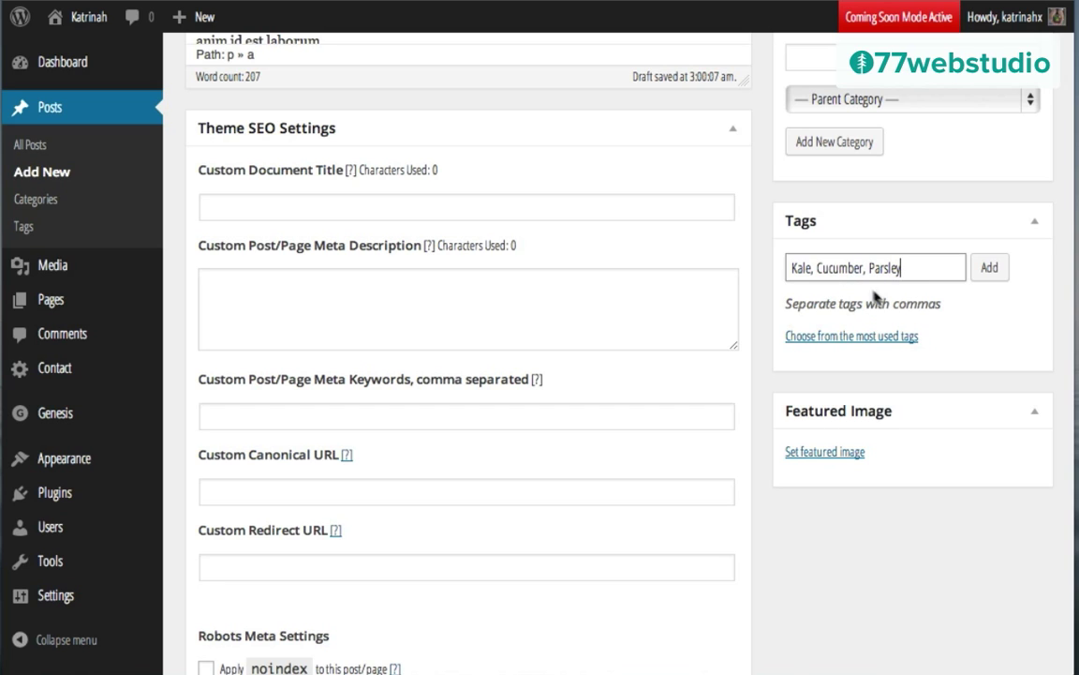
{"action": "left_click", "coordinate": [990, 269]}
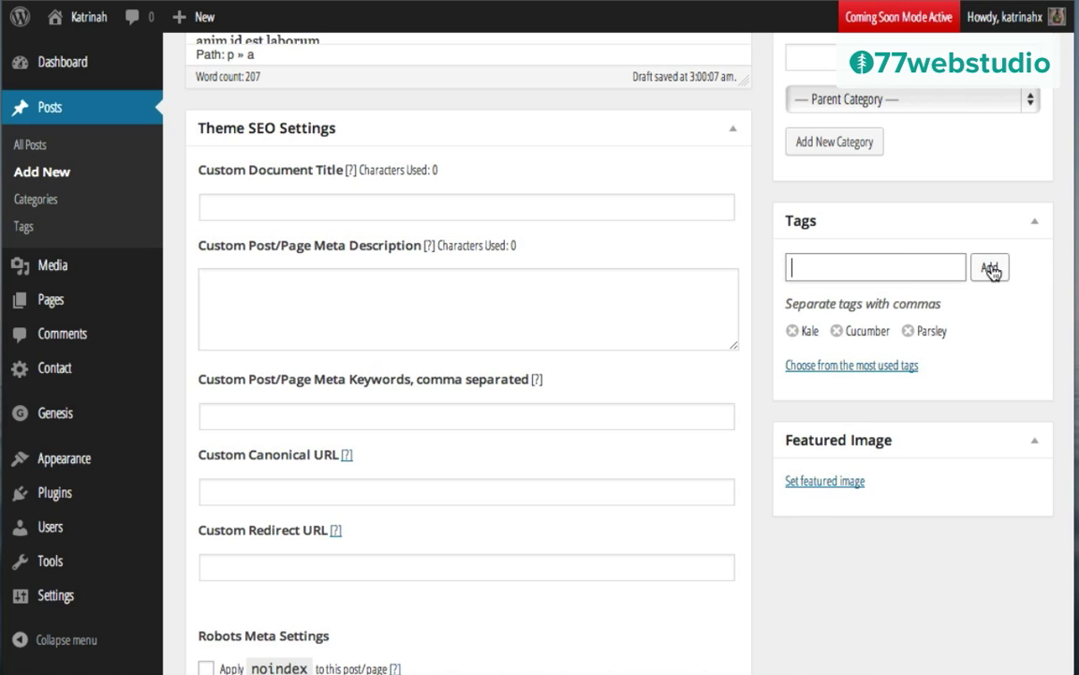
{"action": "scroll", "coordinate": [752, 272], "scroll_direction": "up", "scroll_amount": 6}
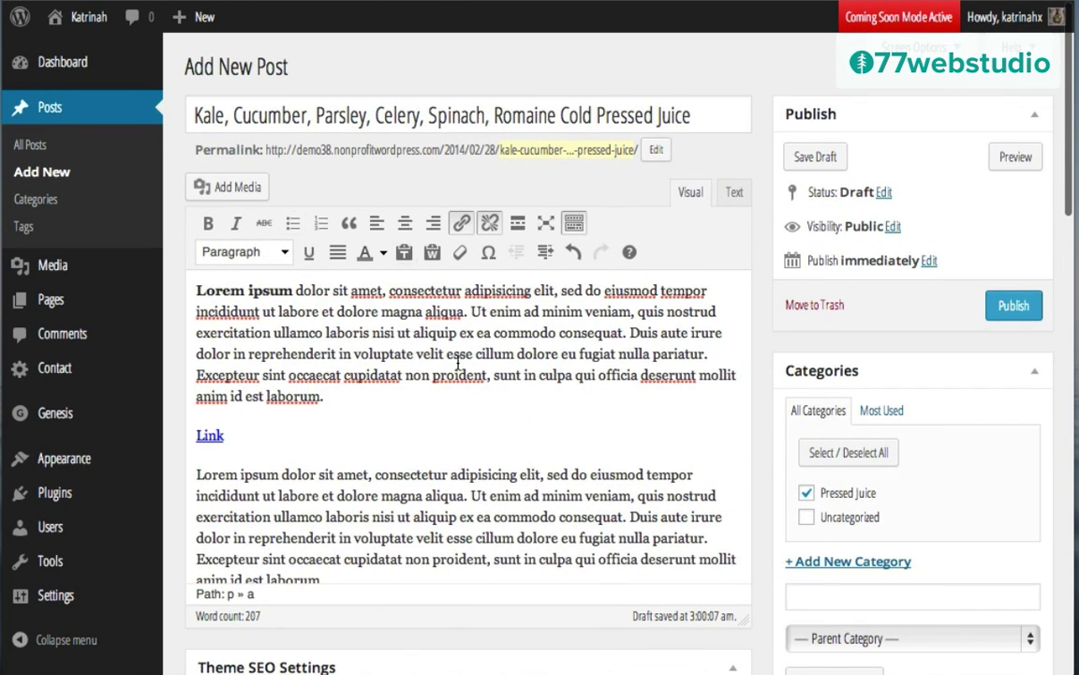
Step: Insert an empty, non-bold line above the post's first paragraph
{"action": "left_click", "coordinate": [196, 291]}
{"action": "key", "text": "Return"}
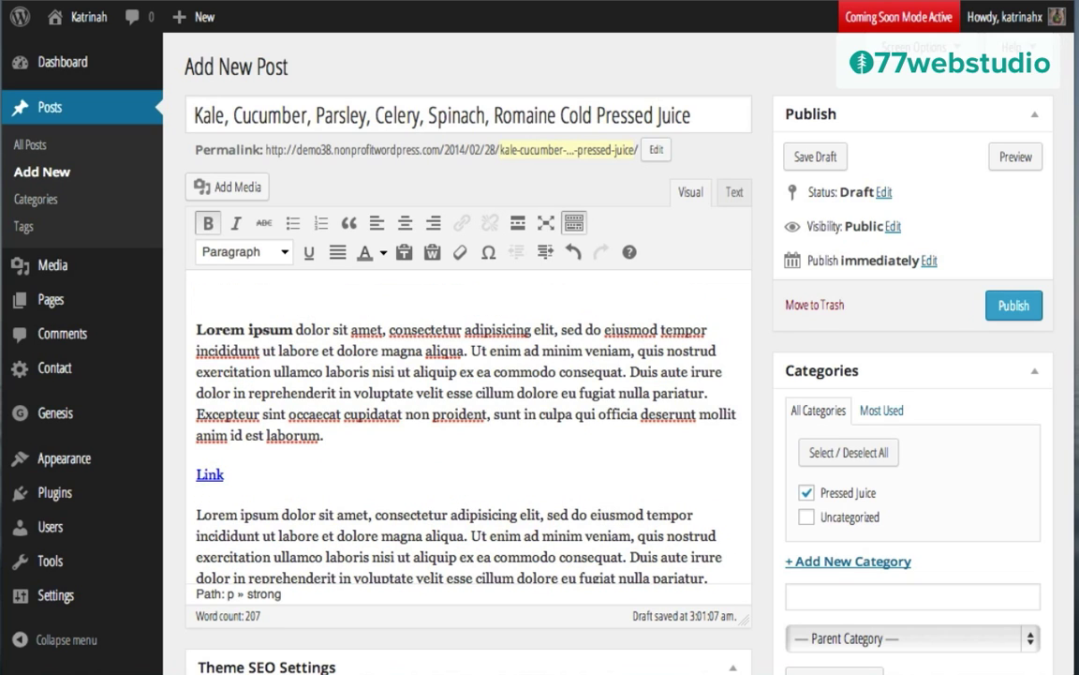
{"action": "left_click", "coordinate": [208, 222]}
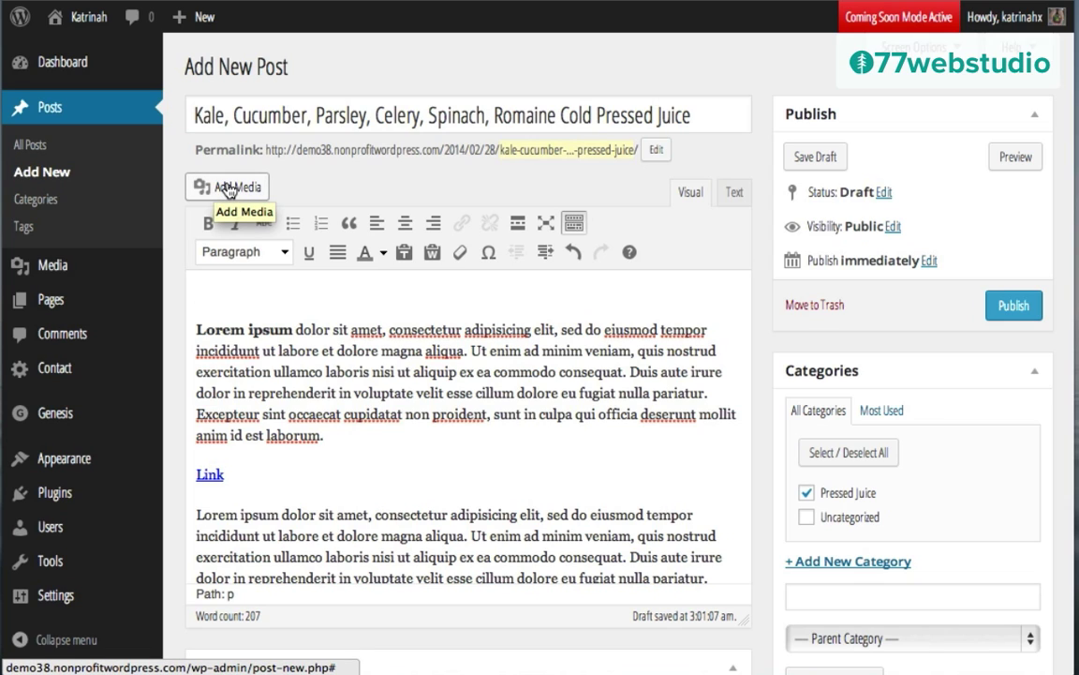
Step: Upload cucumber.jpg from the images folder through Add Media
{"action": "left_click", "coordinate": [228, 191]}
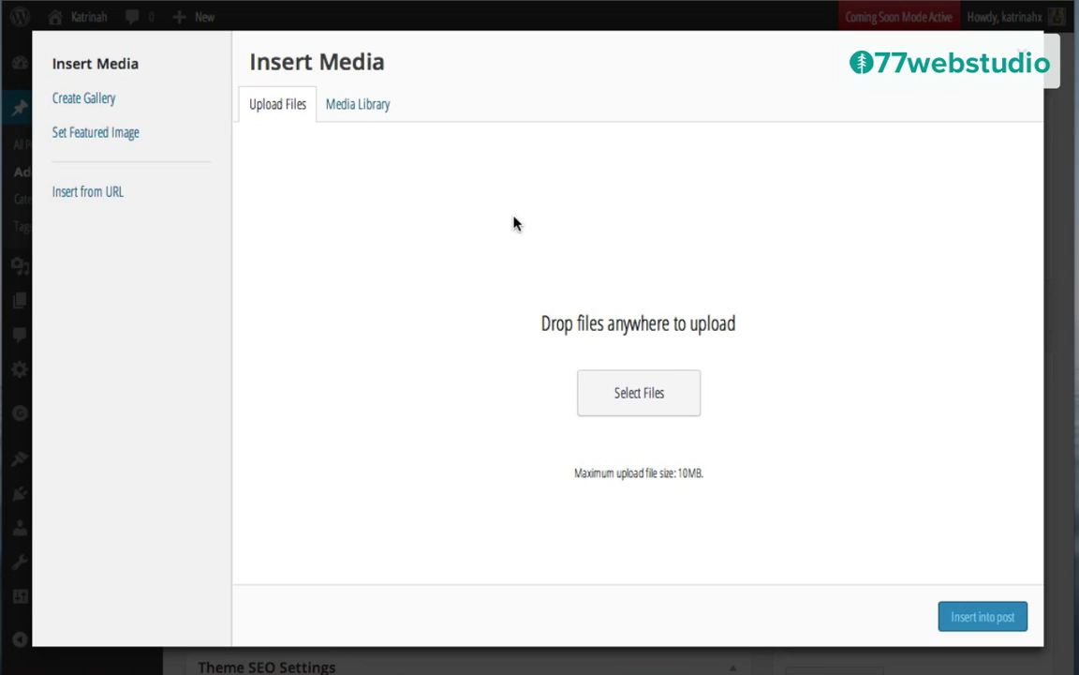
{"action": "left_click", "coordinate": [633, 401]}
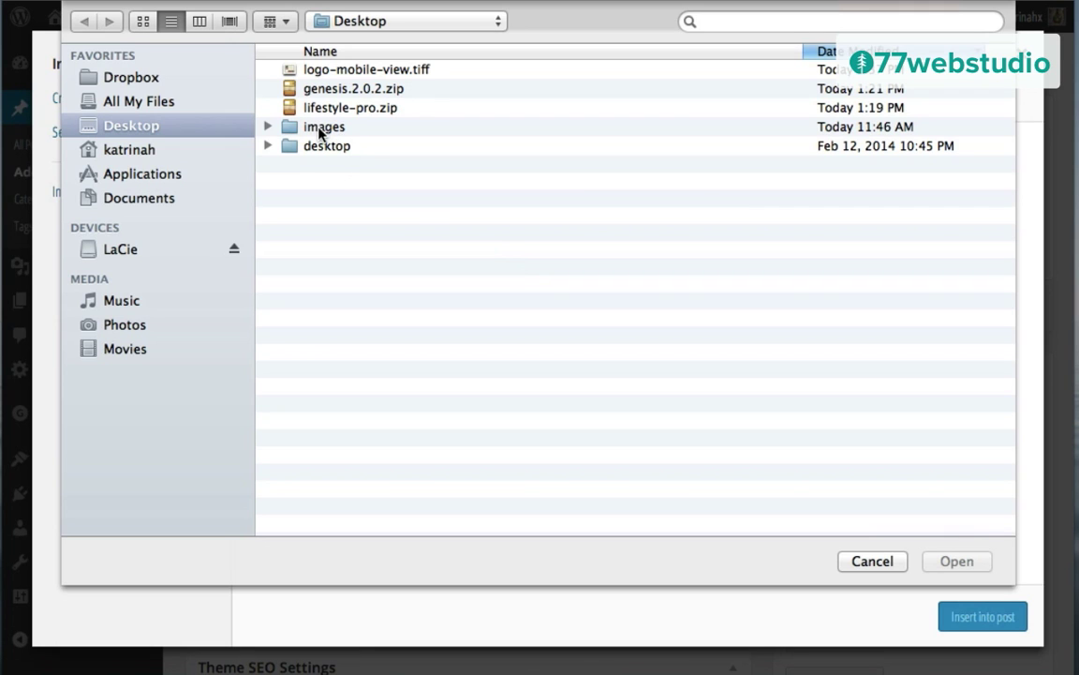
{"action": "double_click", "coordinate": [320, 128]}
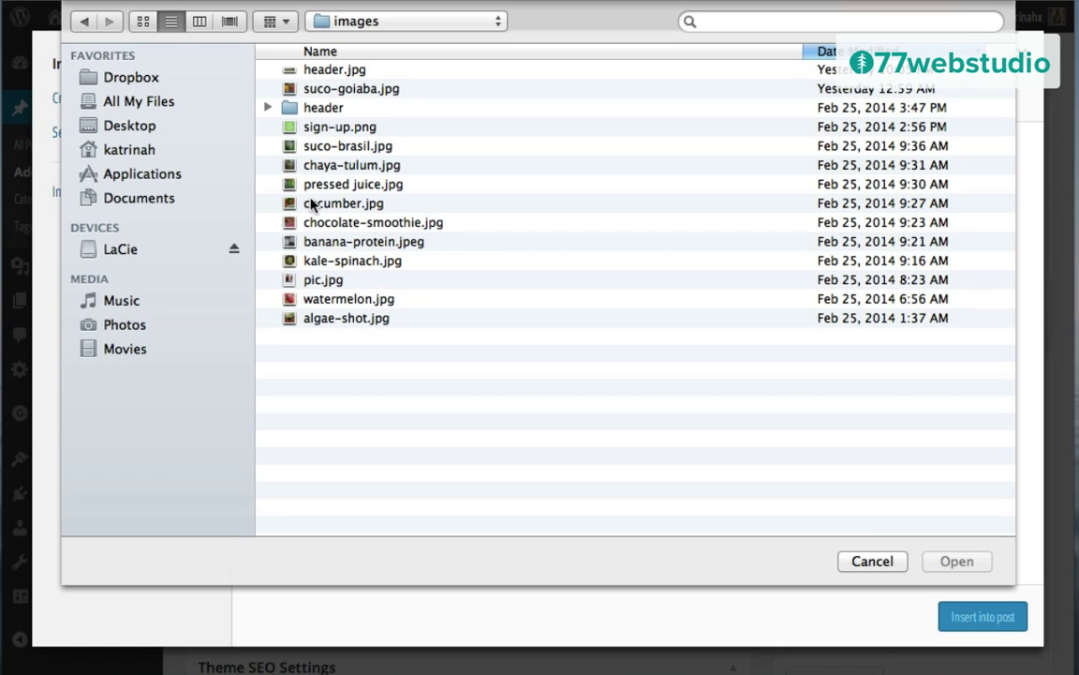
{"action": "left_click", "coordinate": [312, 203]}
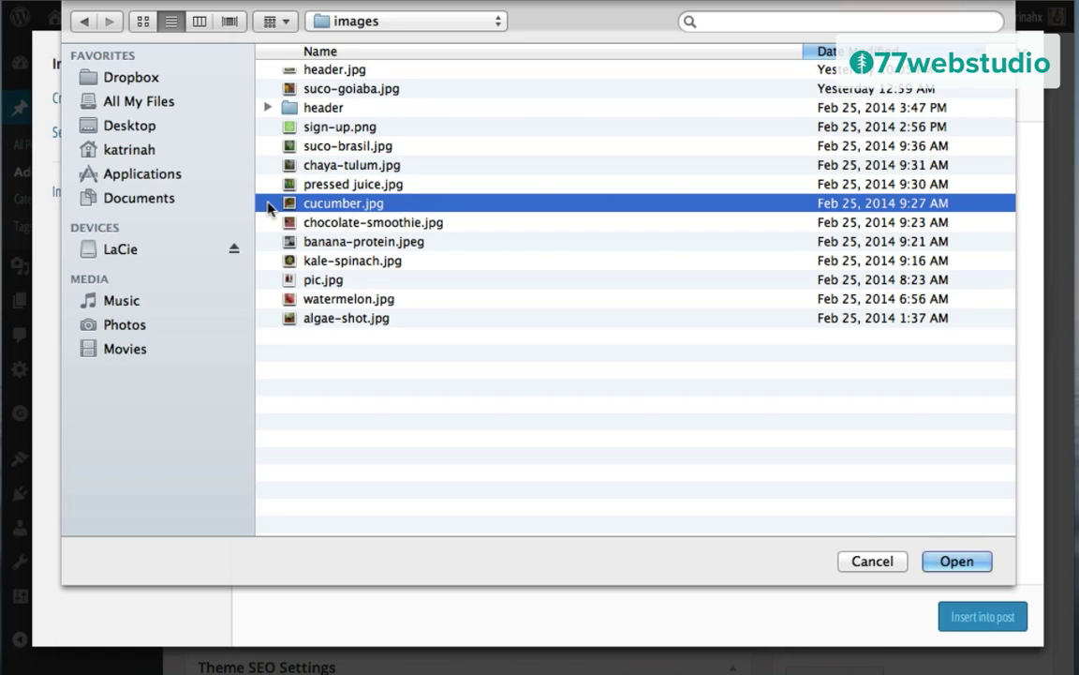
{"action": "left_click", "coordinate": [957, 561]}
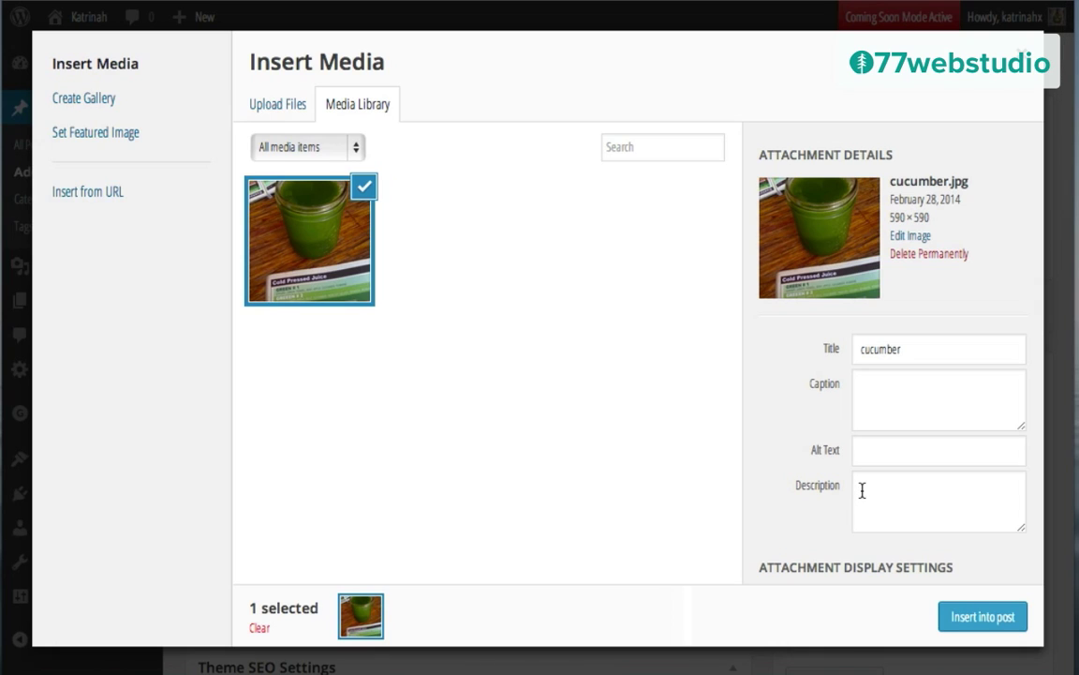
Step: Set the image's title and alt text to the juice's name
{"action": "double_click", "coordinate": [876, 348]}
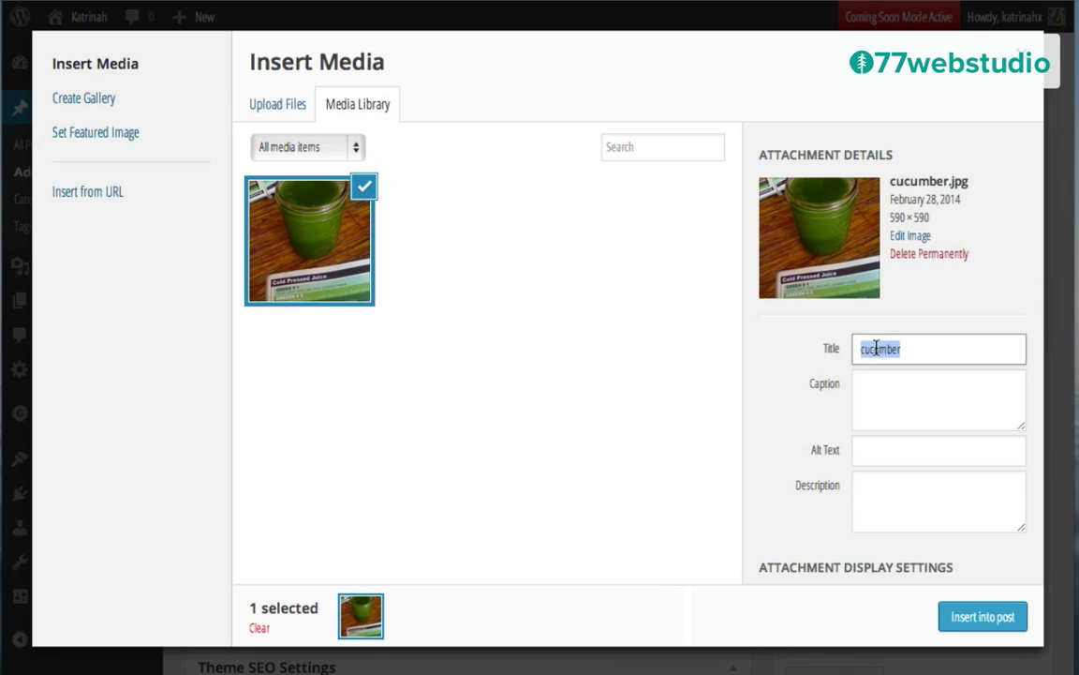
{"action": "type", "text": "Kale, Cucumber, Parsley, Celery, Spinach, Romaine Cold Pressed Juice"}
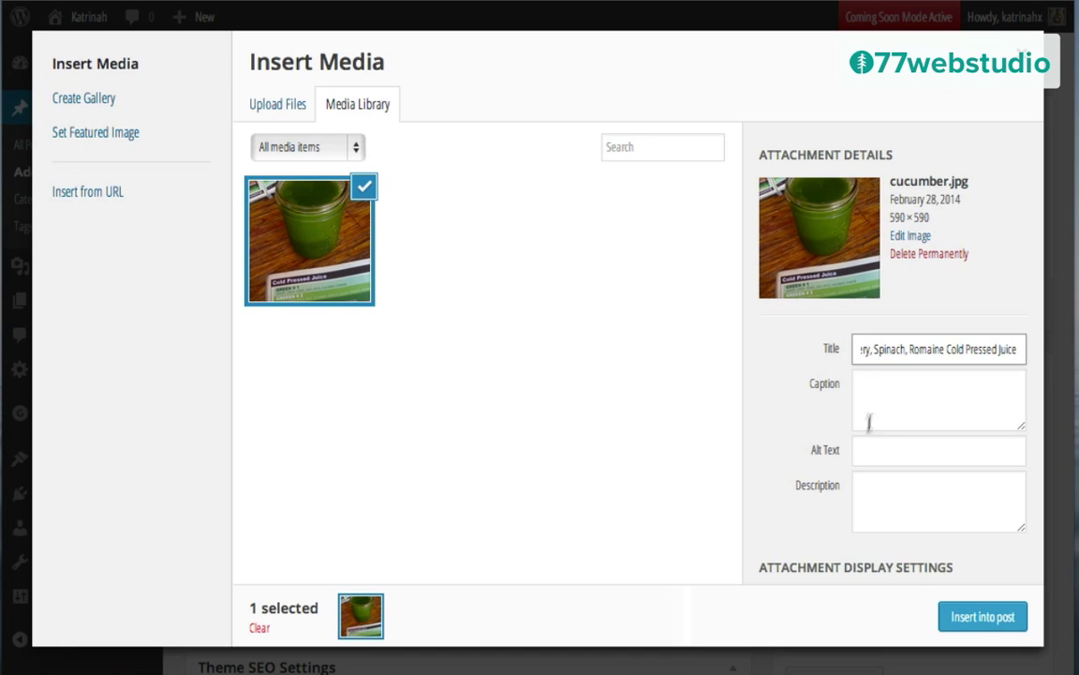
{"action": "left_click", "coordinate": [867, 451]}
{"action": "key", "text": "ctrl+v"}
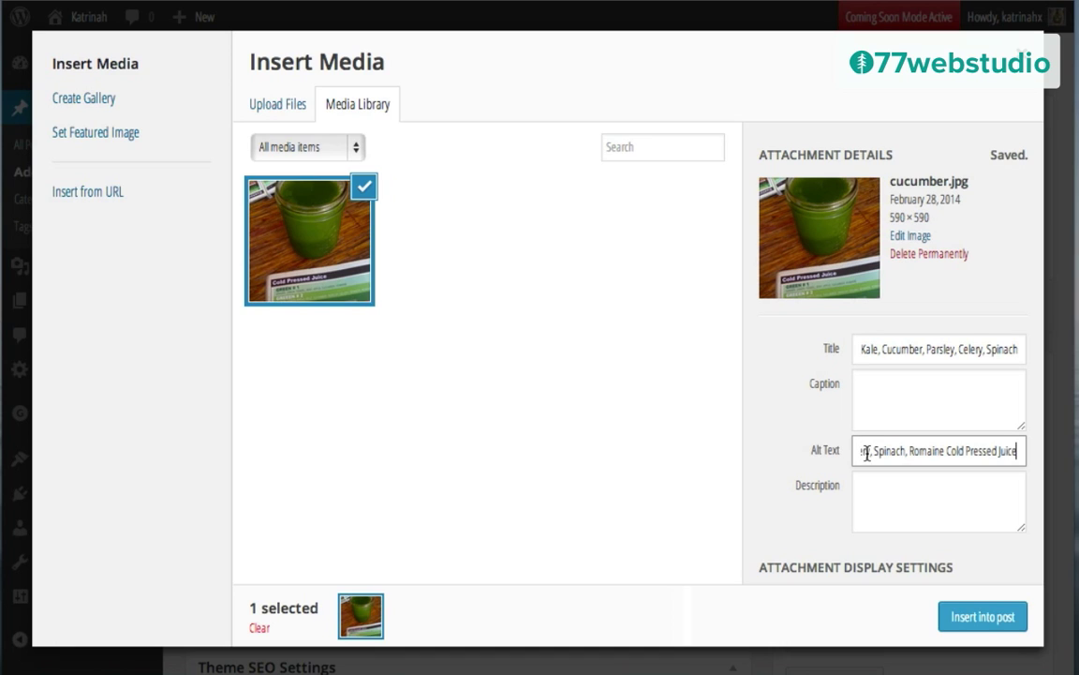
{"action": "left_click", "coordinate": [757, 406]}
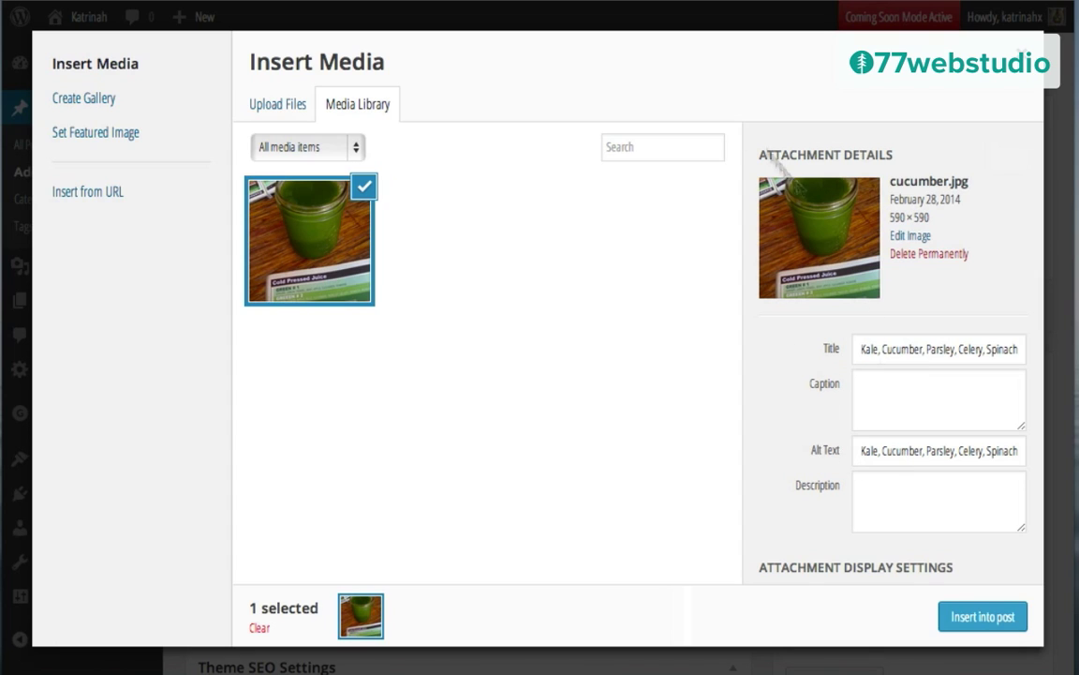
Step: Insert the photo centered at full size (590×590), linking to nothing
{"action": "scroll", "coordinate": [772, 425], "scroll_direction": "down", "scroll_amount": 3}
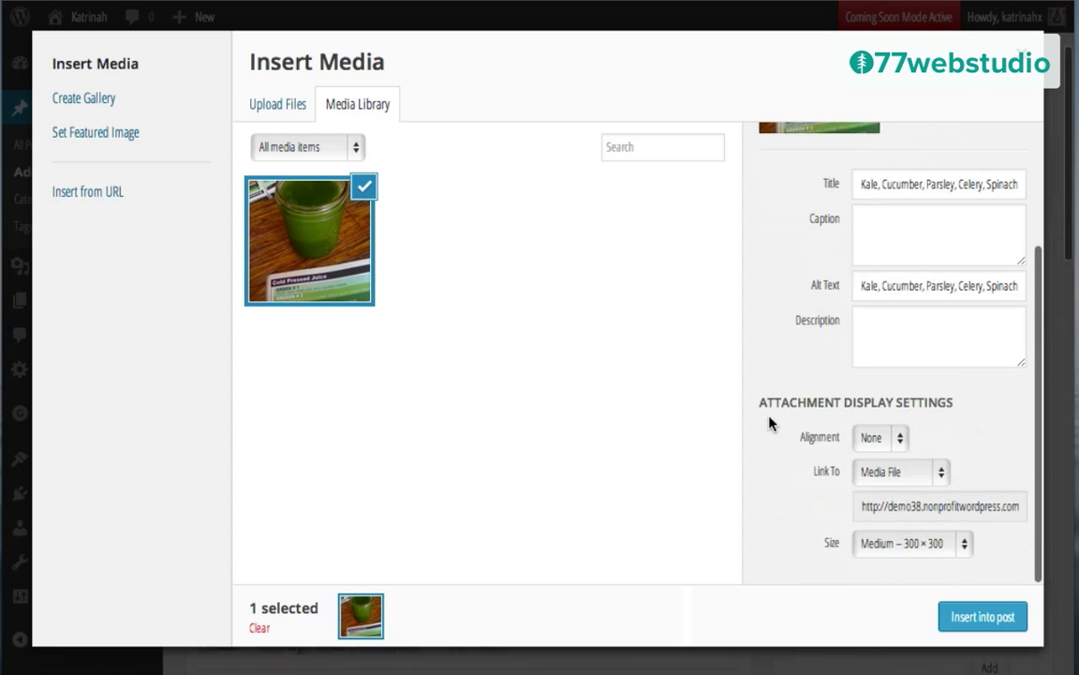
{"action": "left_click", "coordinate": [868, 437]}
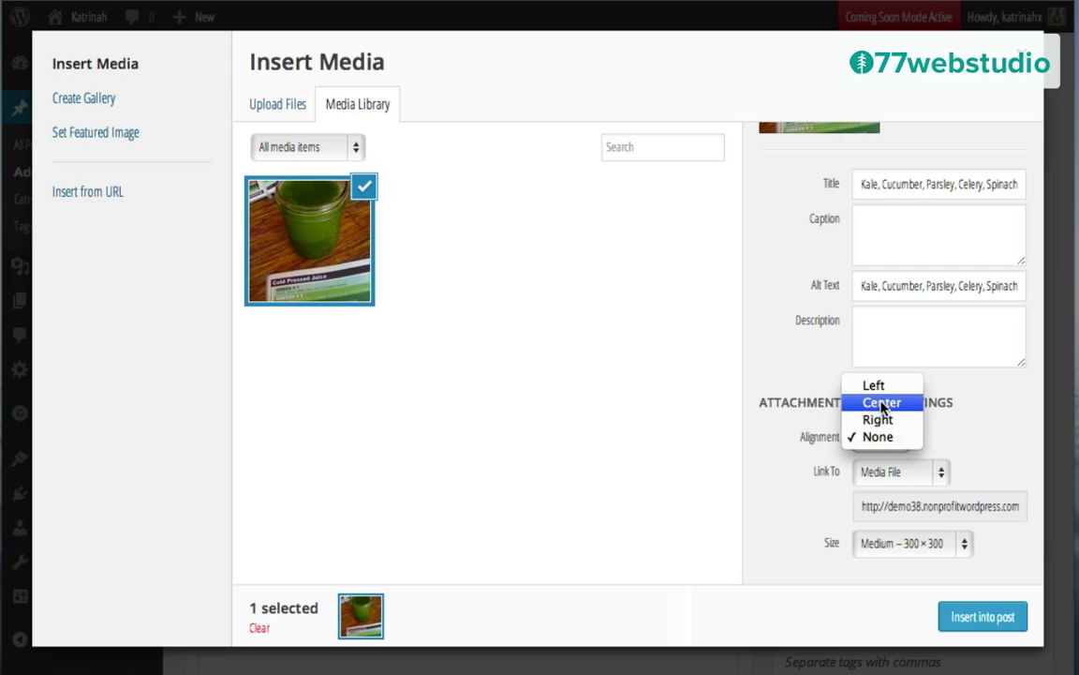
{"action": "left_click", "coordinate": [882, 403]}
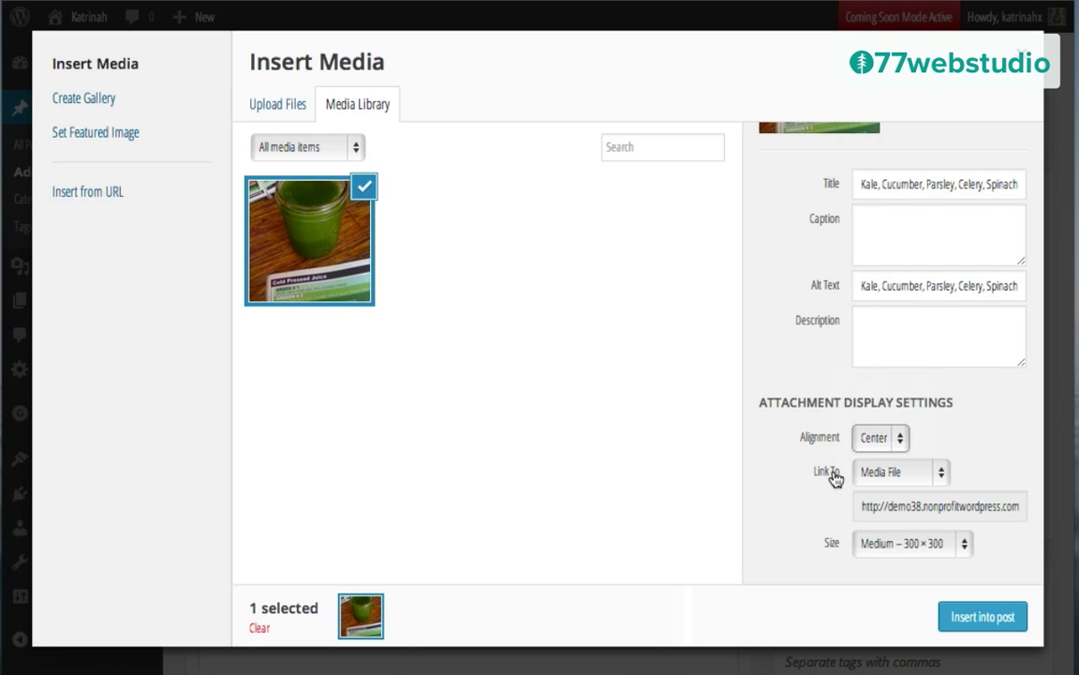
{"action": "left_click", "coordinate": [876, 473]}
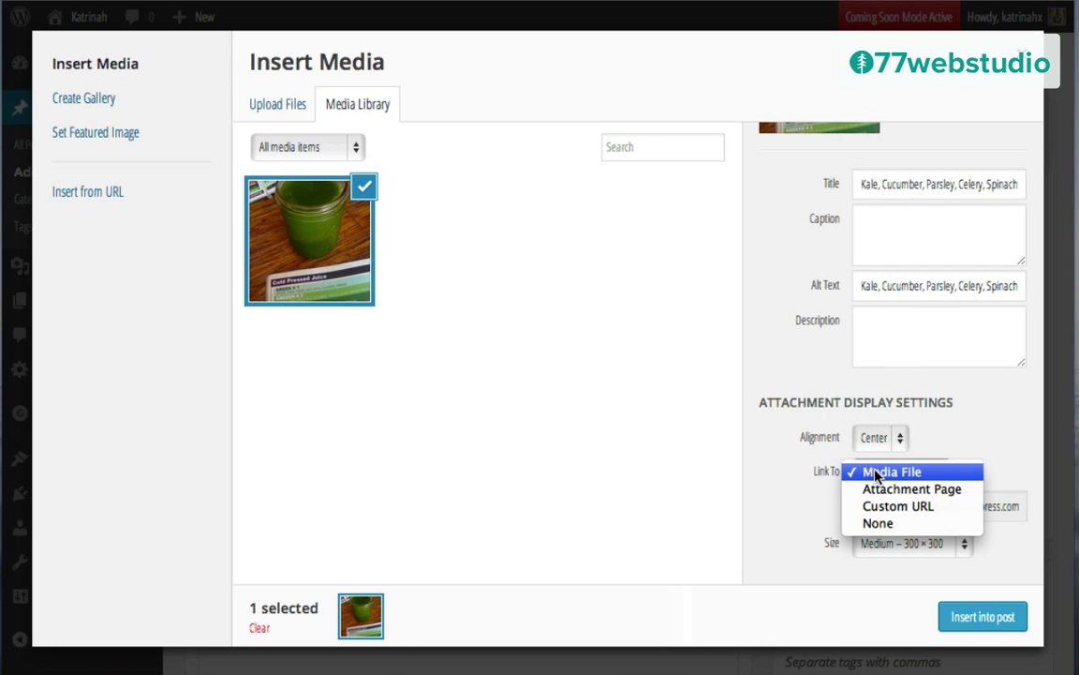
{"action": "left_click", "coordinate": [881, 524]}
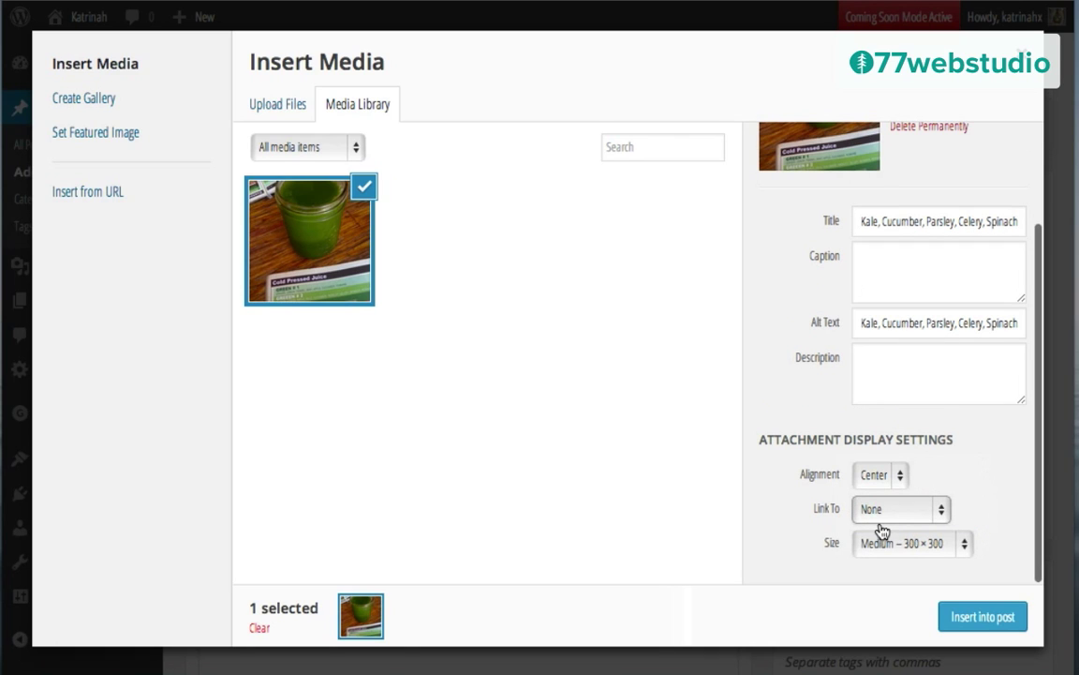
{"action": "left_click", "coordinate": [885, 544]}
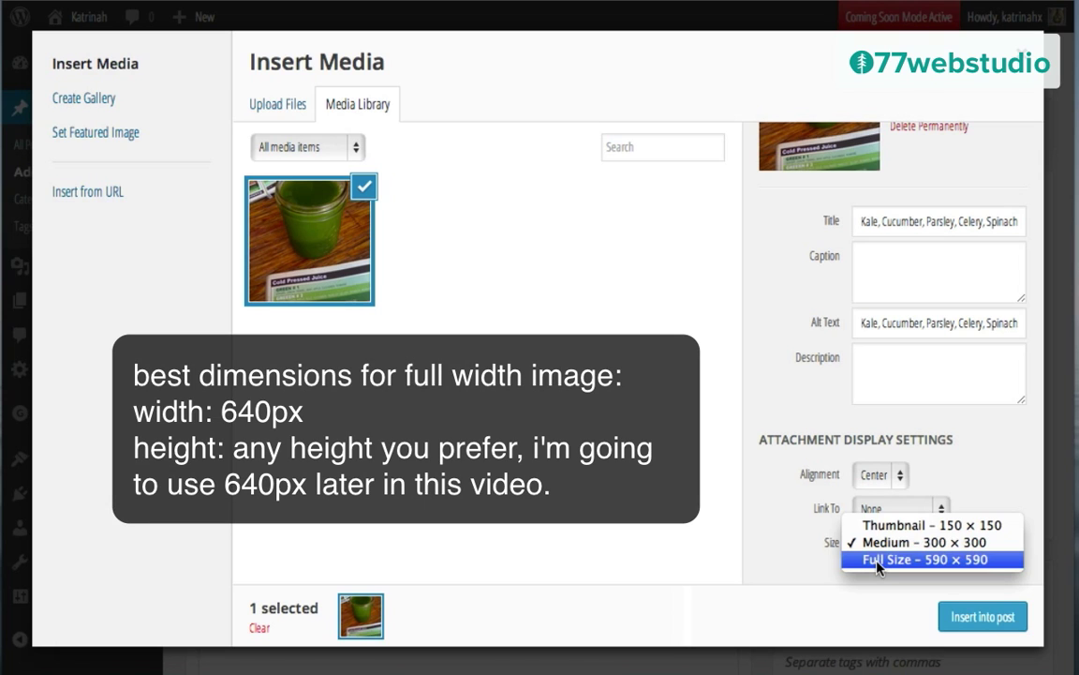
{"action": "left_click", "coordinate": [878, 561]}
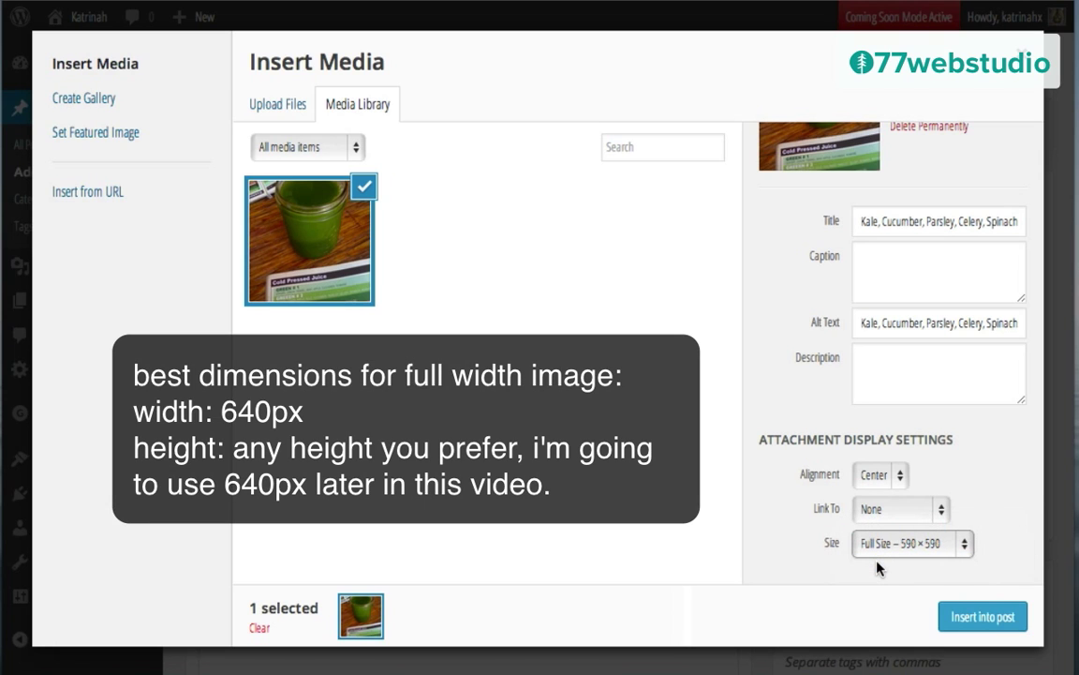
{"action": "left_click", "coordinate": [983, 617]}
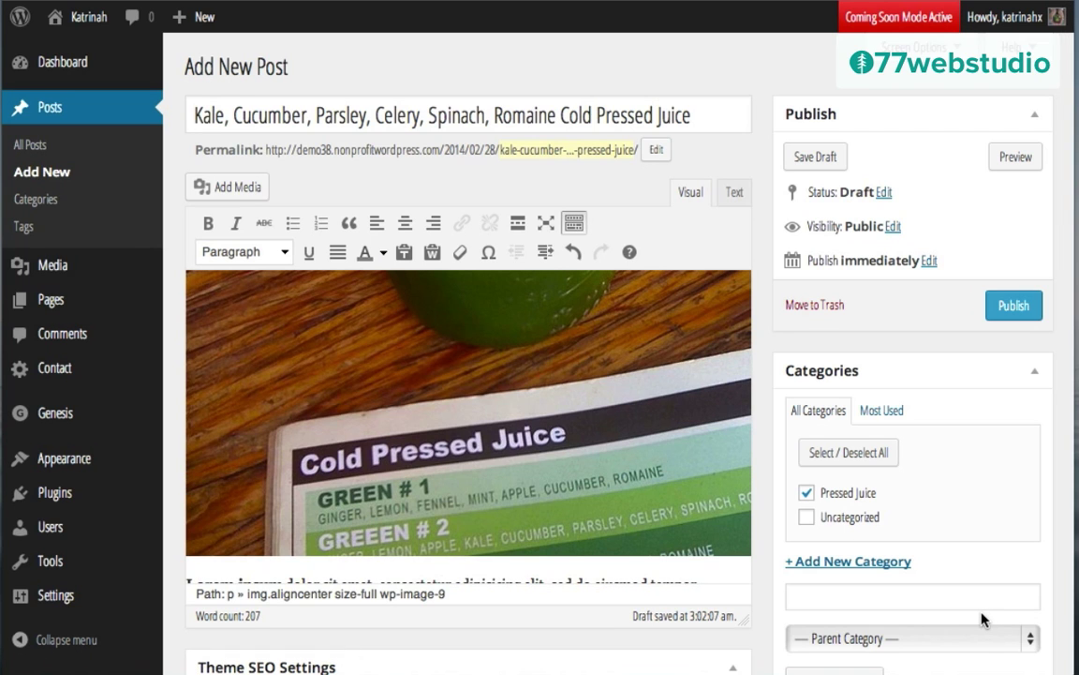
Step: Choose cucumber.jpg from the Media Library as the post's featured image
{"action": "scroll", "coordinate": [897, 495], "scroll_direction": "down", "scroll_amount": 6}
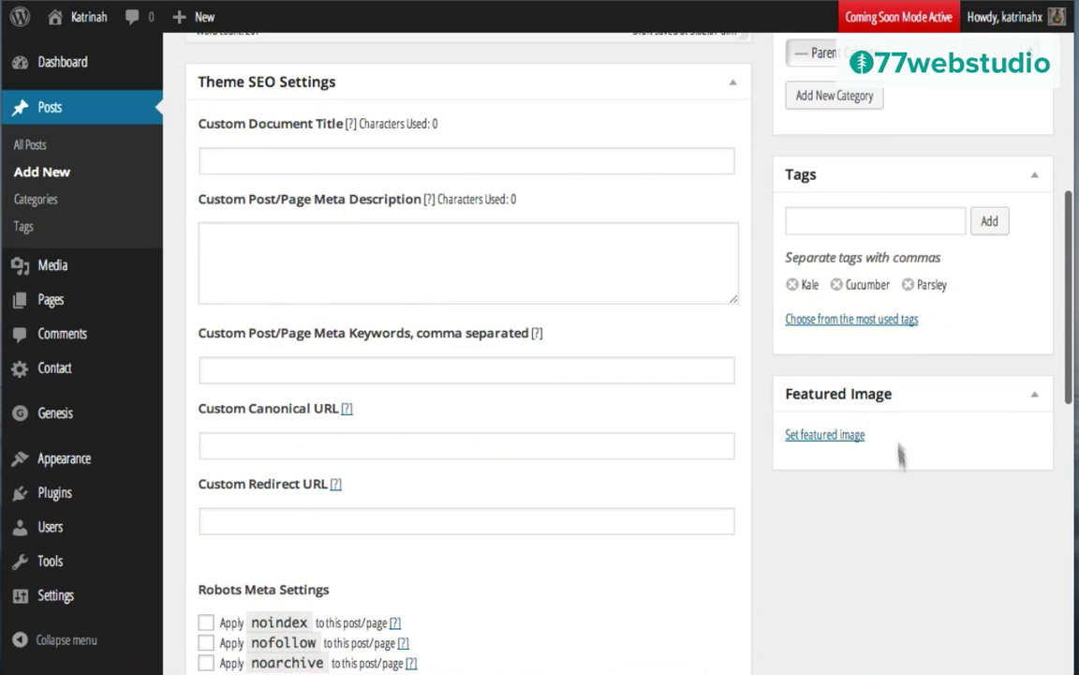
{"action": "left_click", "coordinate": [820, 437]}
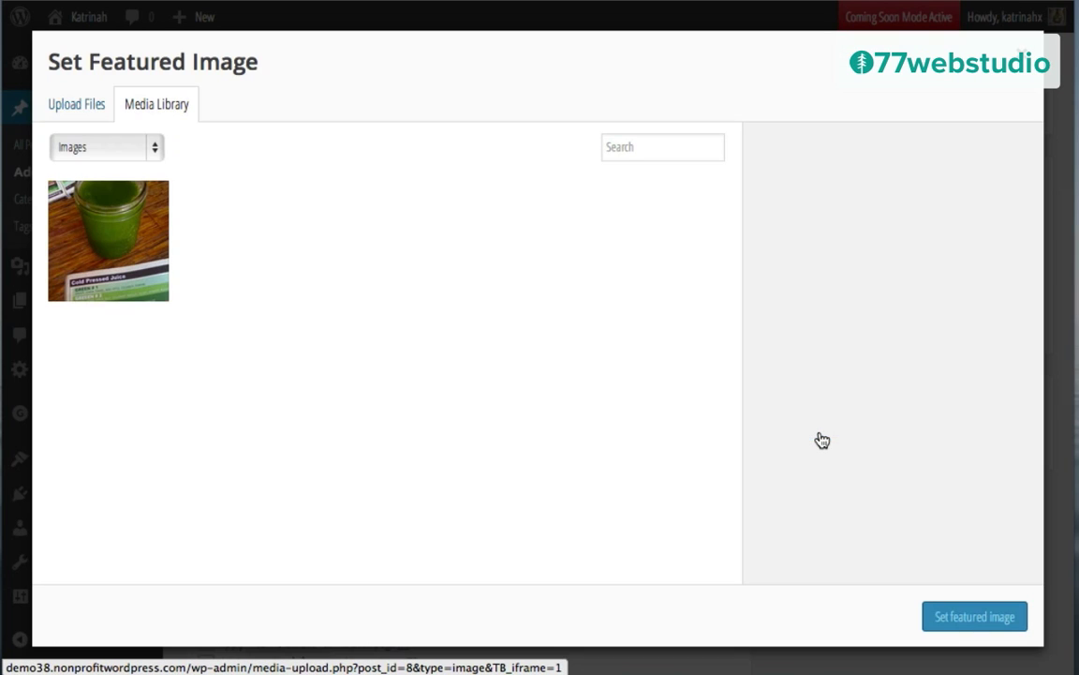
{"action": "left_click", "coordinate": [129, 221]}
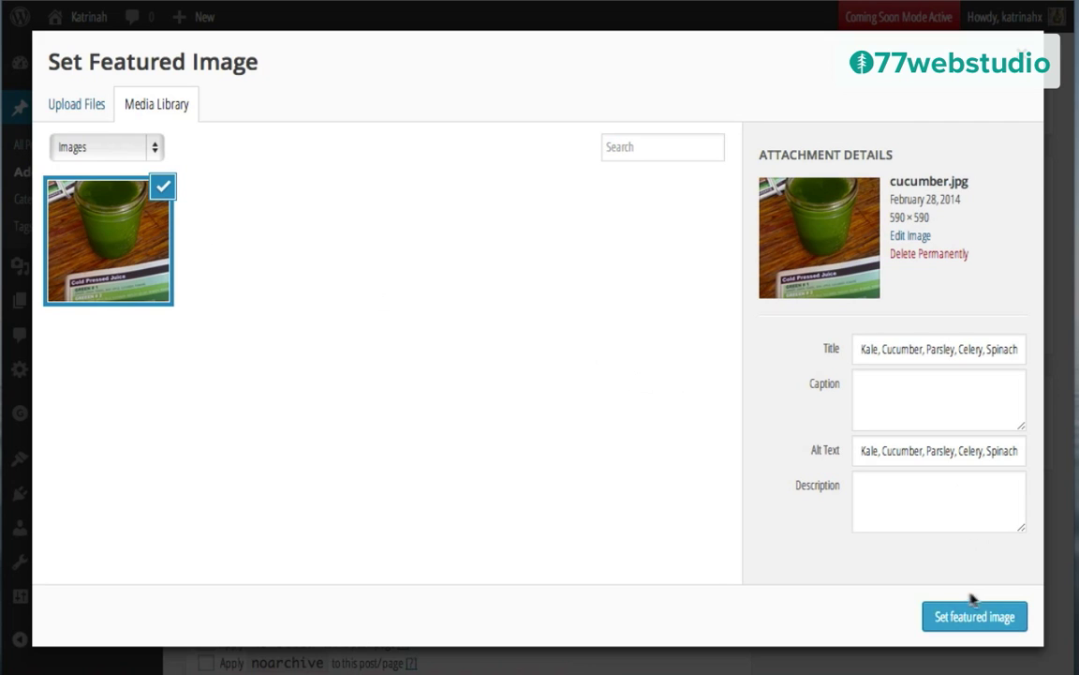
{"action": "left_click", "coordinate": [968, 624]}
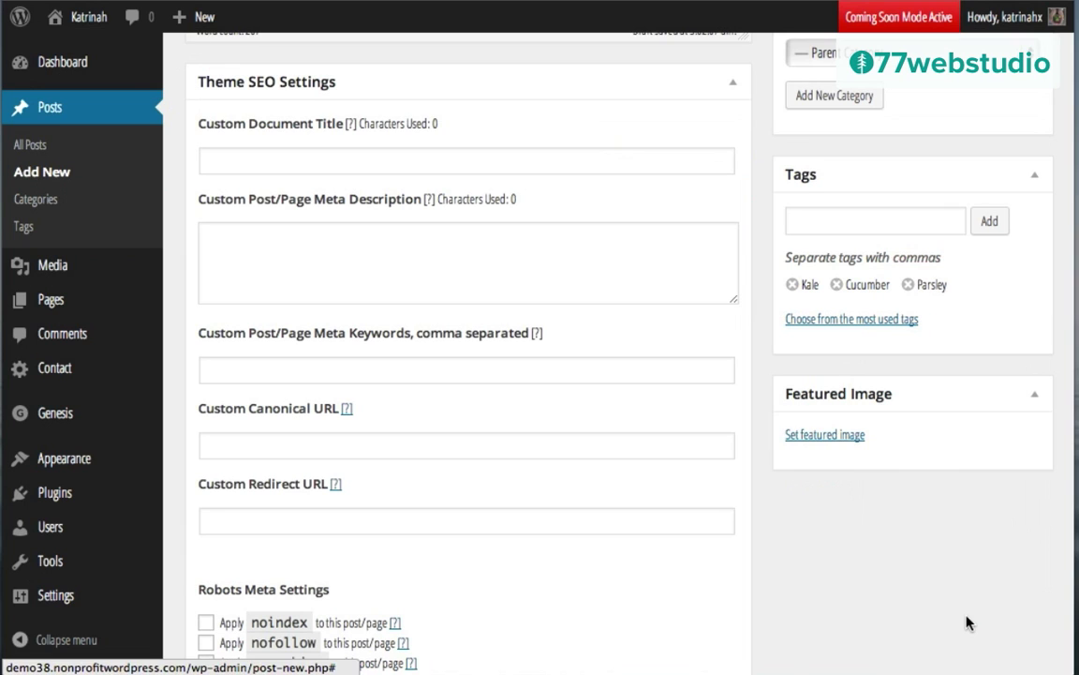
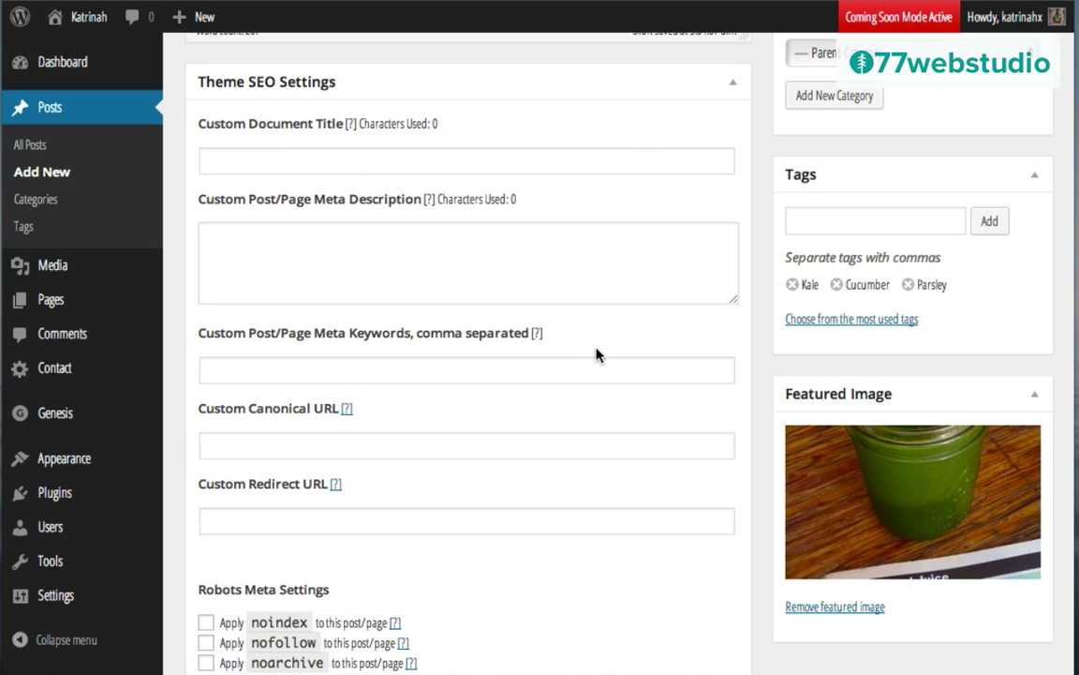
Step: Publish the Kale, Cucumber, Parsley, Celery, Spinach, Romaine Cold Pressed Juice post in Pressed Juice
{"action": "scroll", "coordinate": [766, 413], "scroll_direction": "down", "scroll_amount": 6}
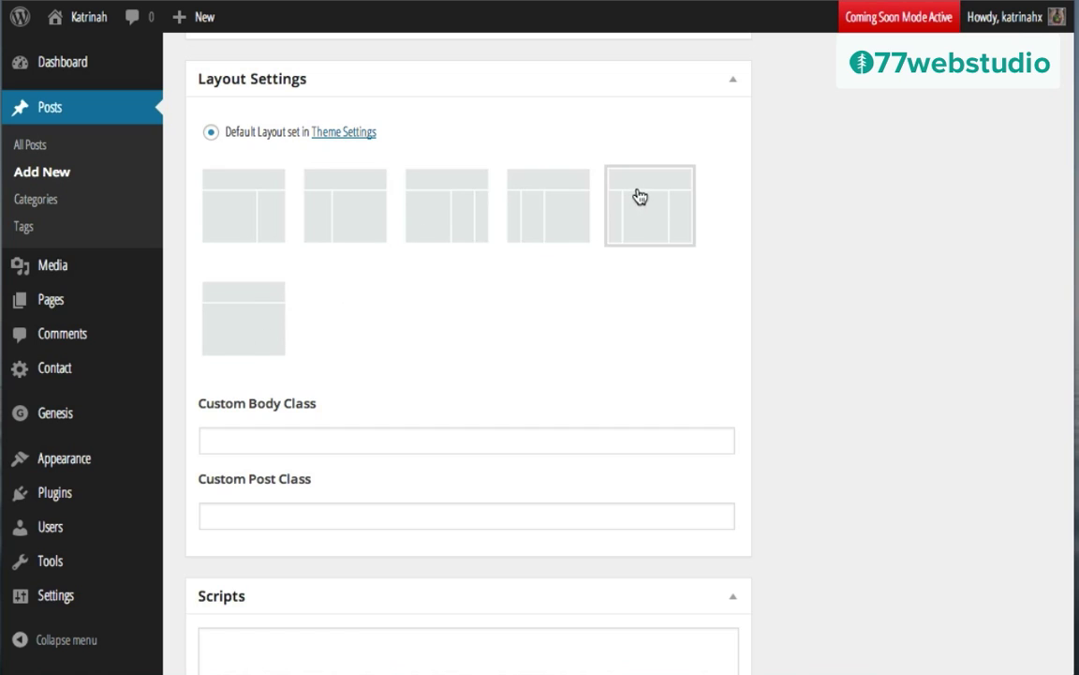
{"action": "scroll", "coordinate": [811, 362], "scroll_direction": "down", "scroll_amount": 2}
{"action": "scroll", "coordinate": [813, 364], "scroll_direction": "up", "scroll_amount": 3}
{"action": "scroll", "coordinate": [811, 362], "scroll_direction": "up", "scroll_amount": 10}
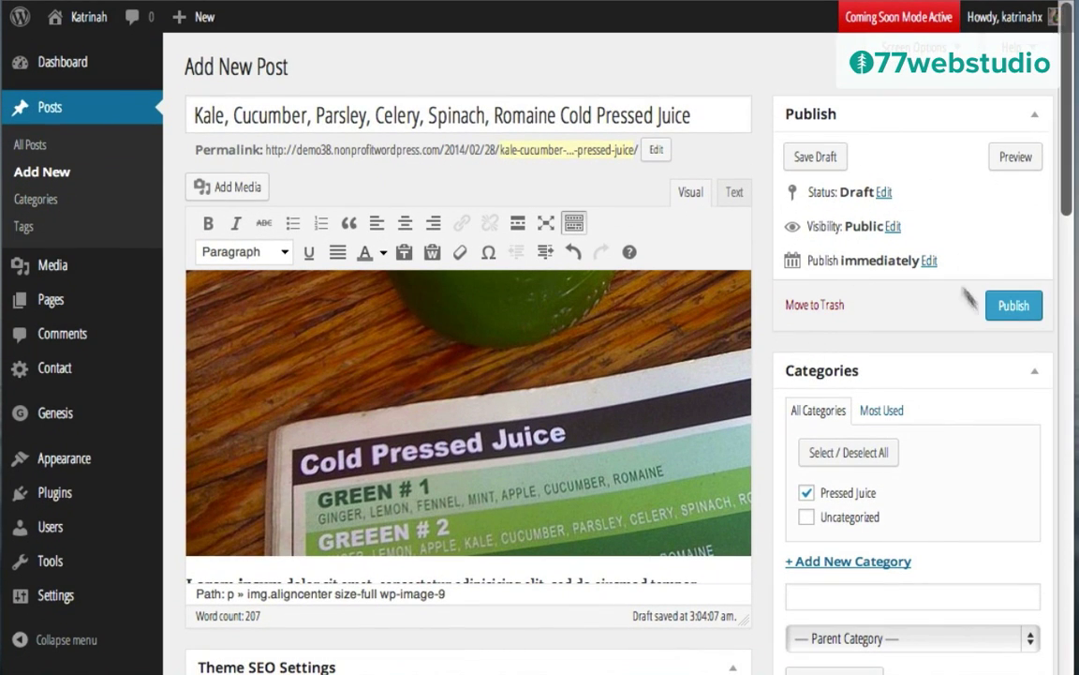
{"action": "left_click", "coordinate": [1010, 307]}
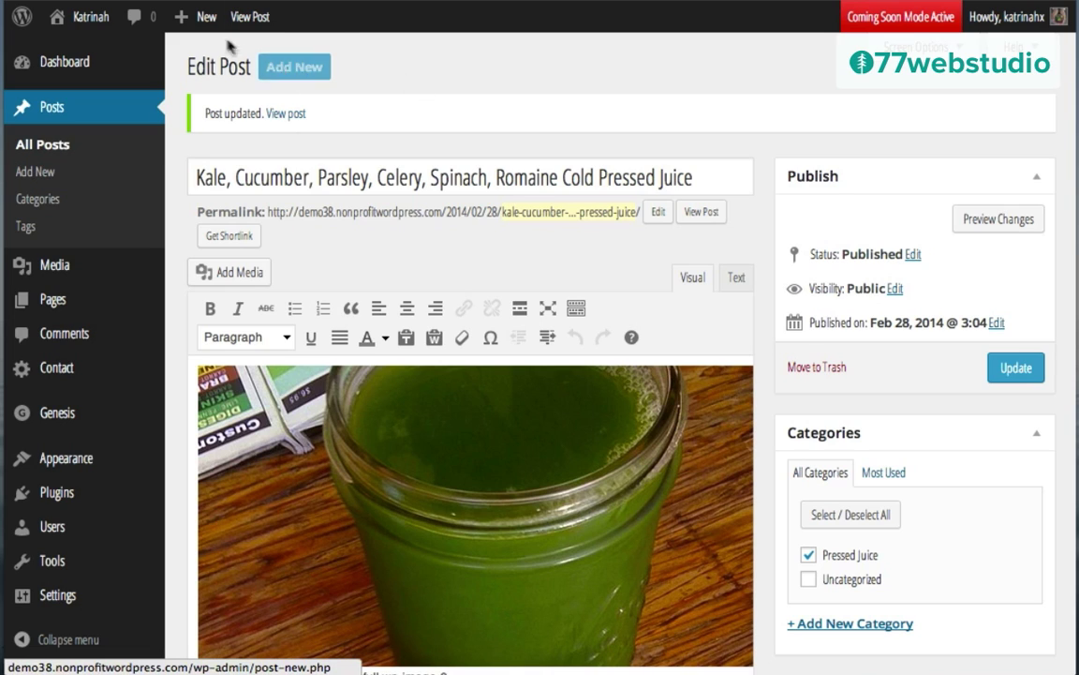
{"action": "mouse_move", "coordinate": [193, 19]}
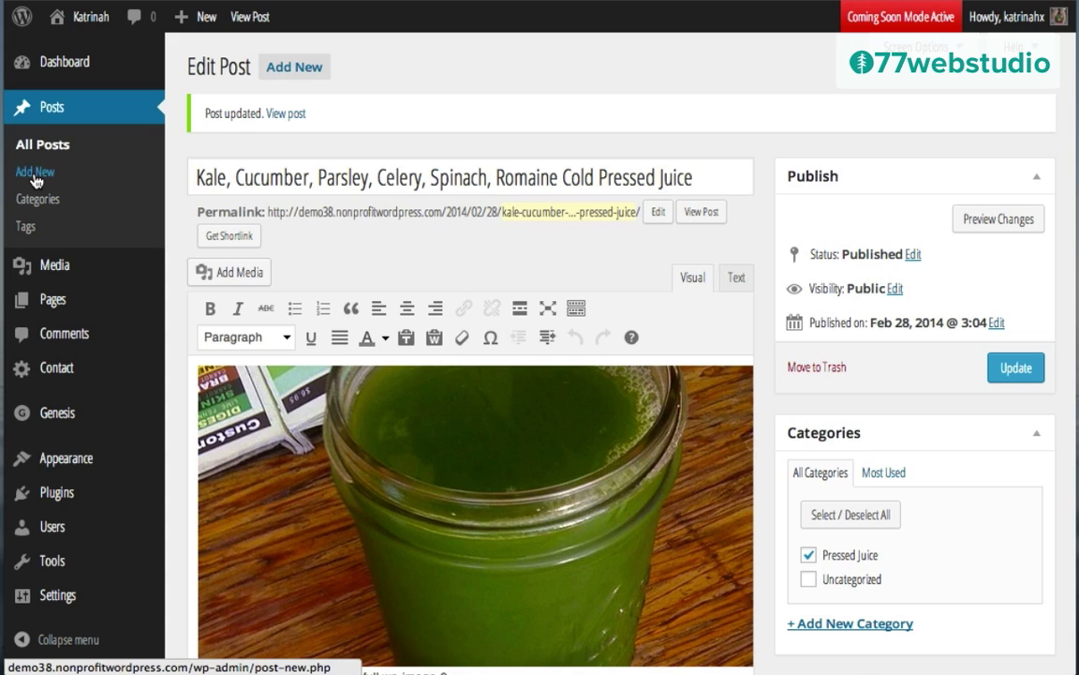
Step: Start a new post with the smoothie title and two Lorem ipsum paragraphs below an empty line
{"action": "left_click", "coordinate": [295, 68]}
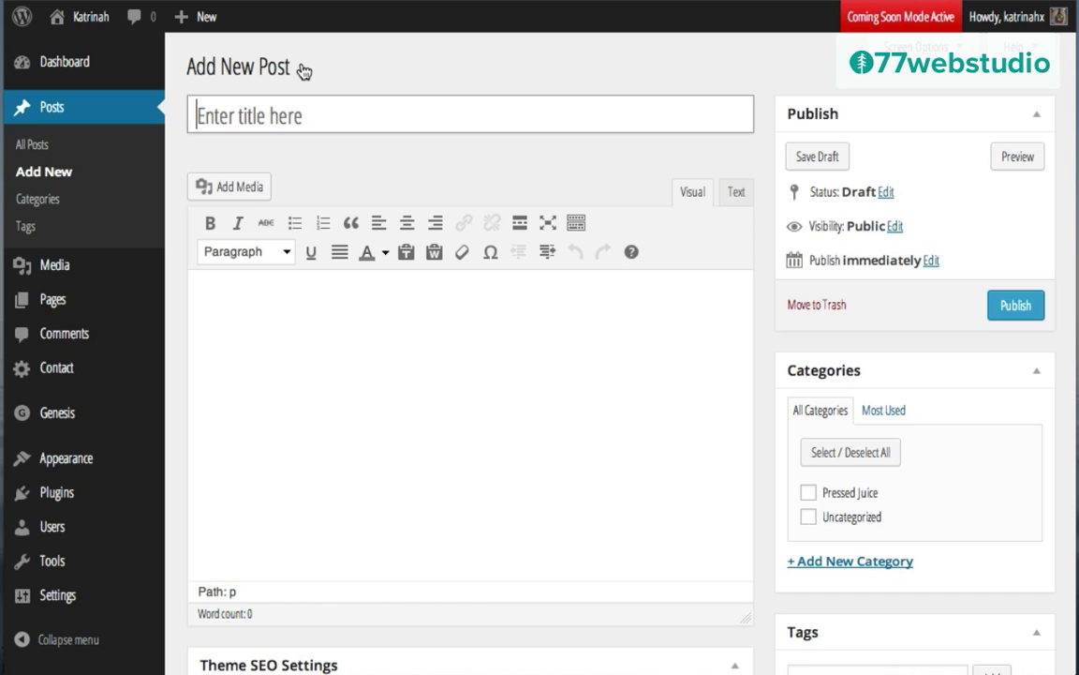
{"action": "type", "text": "Cacao, Carob, Banana, Peanut Butter Almond Milk Smoothie"}
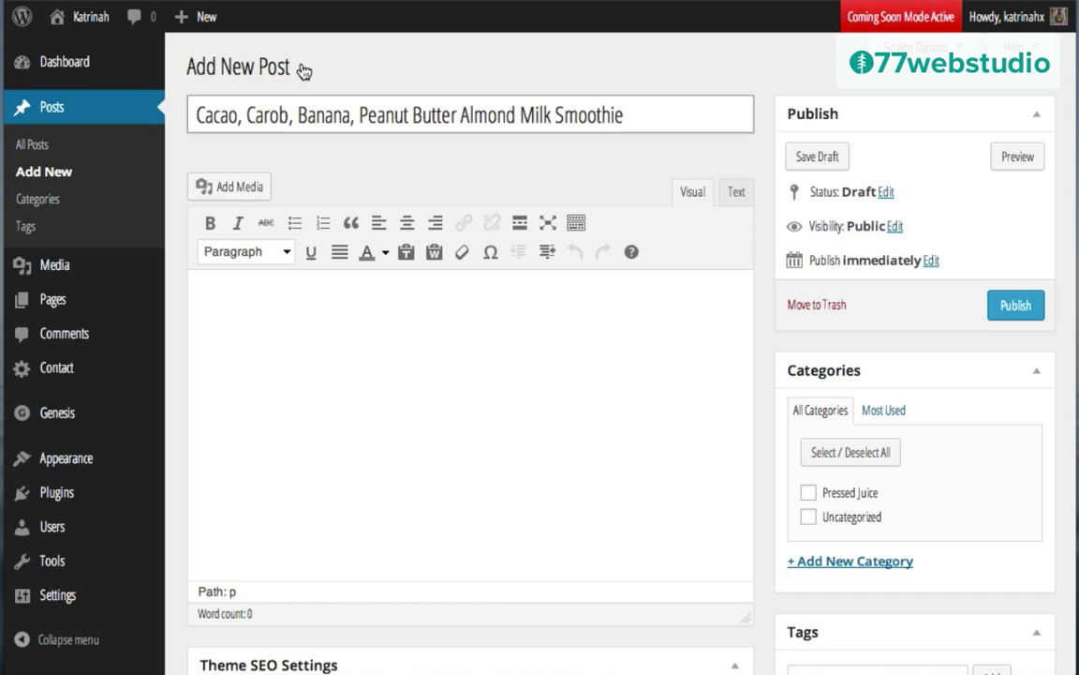
{"action": "left_click", "coordinate": [262, 287]}
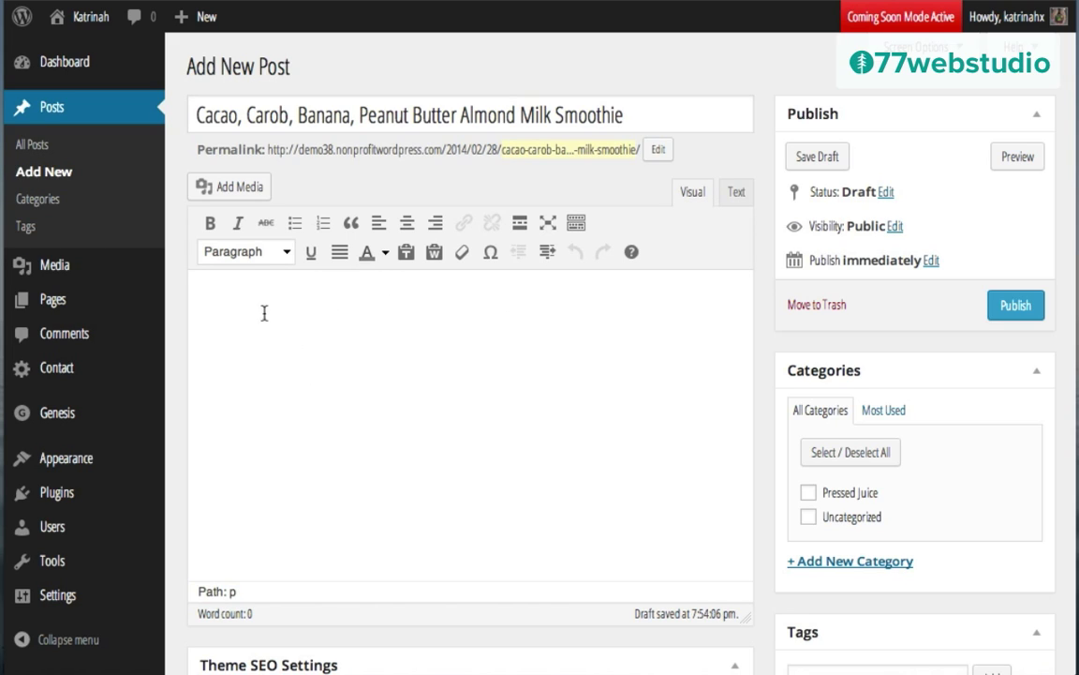
{"action": "type", "text": "Lorem ipsum dolor sit amet, consectetur adipisicing elit, sed do eiusmod tempor incididunt ut labore et dolore magna aliqua. Ut enim ad minim veniam, quis nostrud exercitation ullamco laboris nisi ut aliquip ex ea commodo consequat. Duis aute irure dolor in reprehenderit in voluptate velit esse cillum dolore eu fugiat nulla pariatur. Excepteur sint occaecat cupidatat non proident, sunt in culpa qui officia deserunt mollit anim id est laborum."}
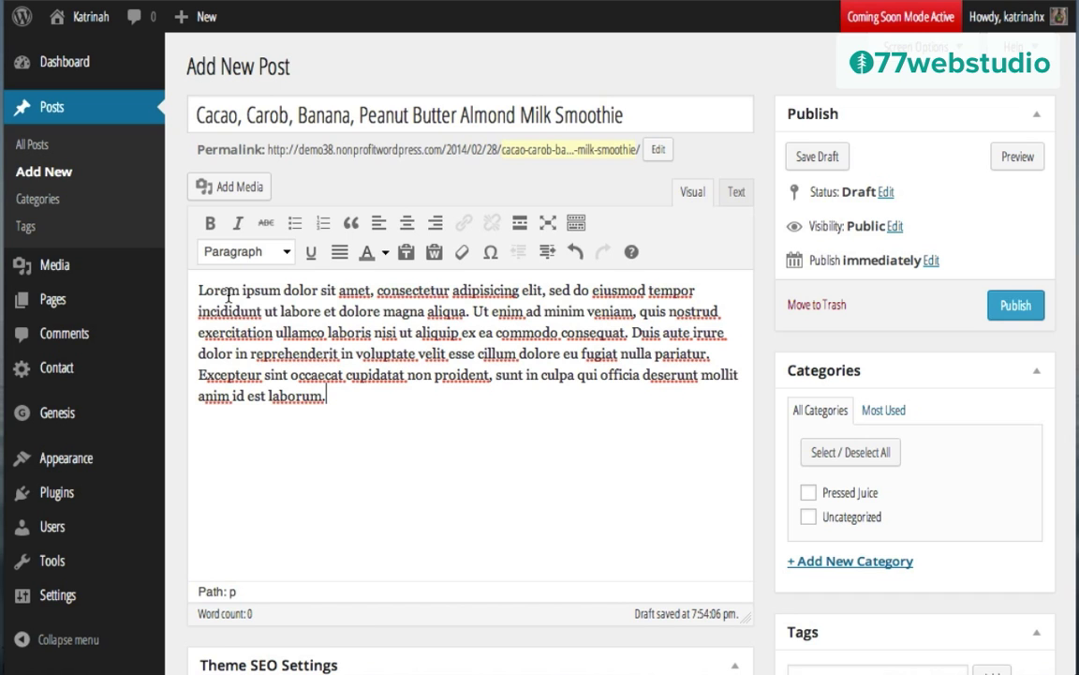
{"action": "type", "text": "Lorem ipsum dolor sit amet, consectetur adipisicing elit, sed do eiusmod tempor incididunt ut labore et dolore magna aliqua. Ut enim ad minim veniam, quis nostrud exercitation ullamco laboris nisi ut aliquip ex ea commodo consequat. Duis aute irure dolor in reprehenderit in voluptate velit esse cillum dolore eu fugiat nulla pariatur. Excepteur sint occaecat cupidatat non proident, sunt in culpa qui officia deserunt mollit anim id est laborum."}
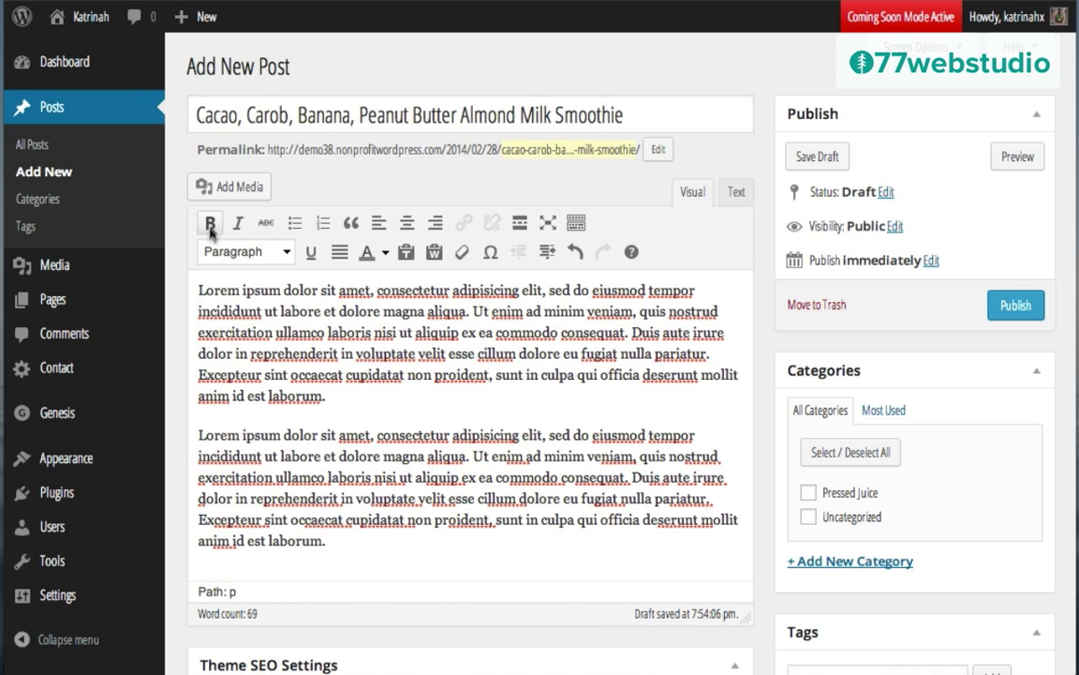
{"action": "left_click", "coordinate": [199, 289]}
{"action": "key", "text": "Return"}
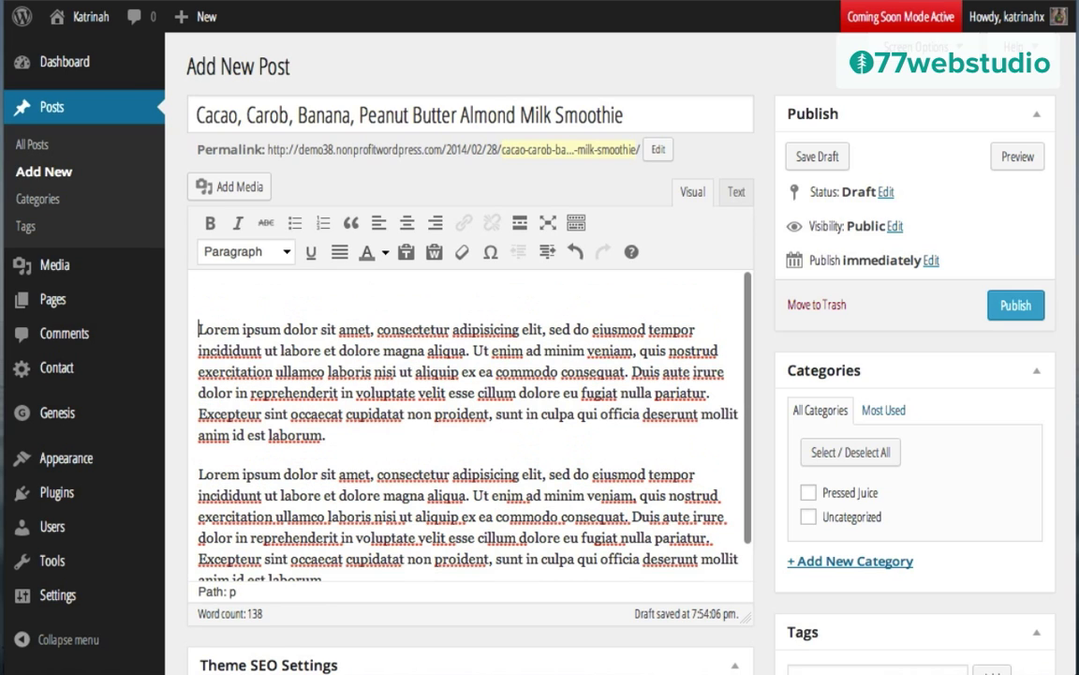
{"action": "left_click", "coordinate": [215, 290]}
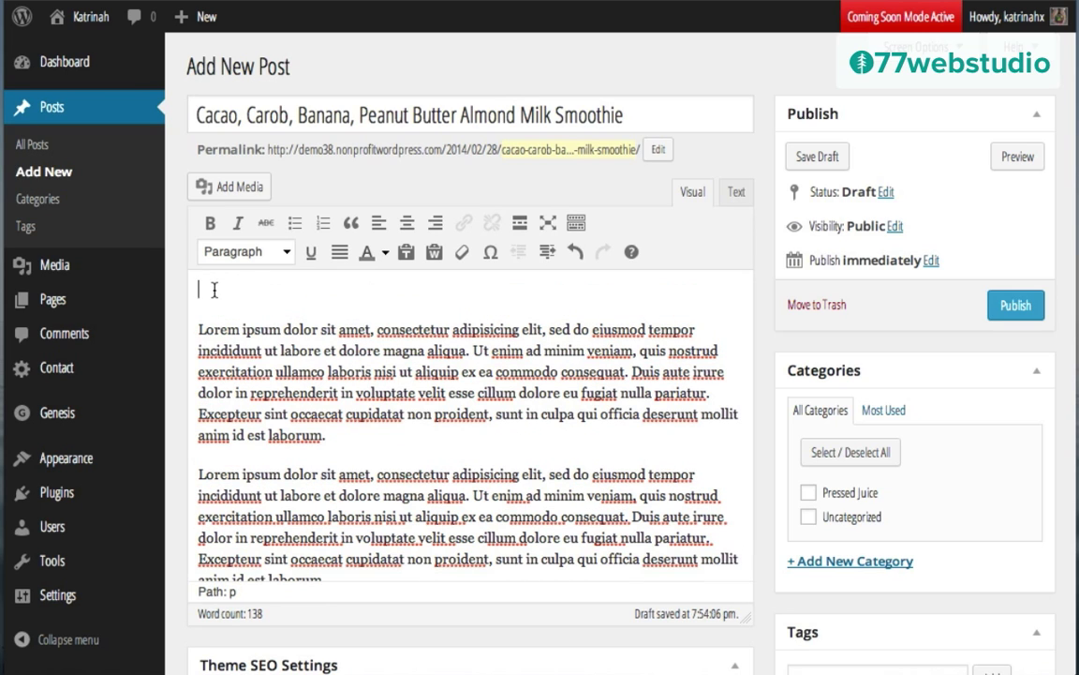
Step: Upload chocolate-smoothie.jpg to the post's media library
{"action": "left_click", "coordinate": [231, 188]}
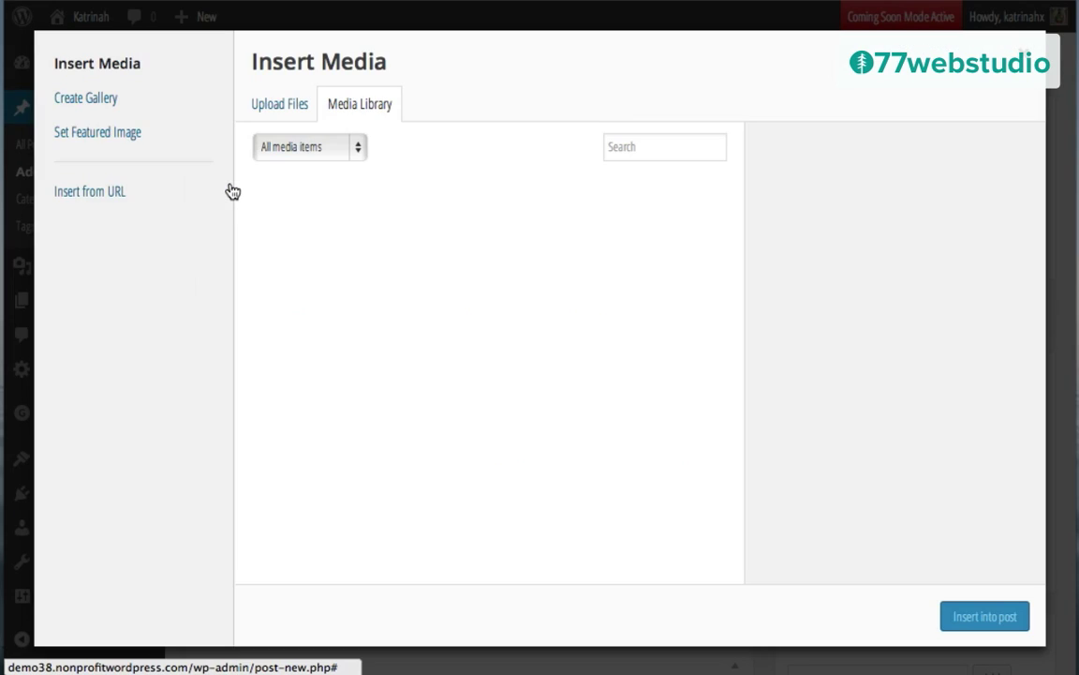
{"action": "left_click", "coordinate": [278, 108]}
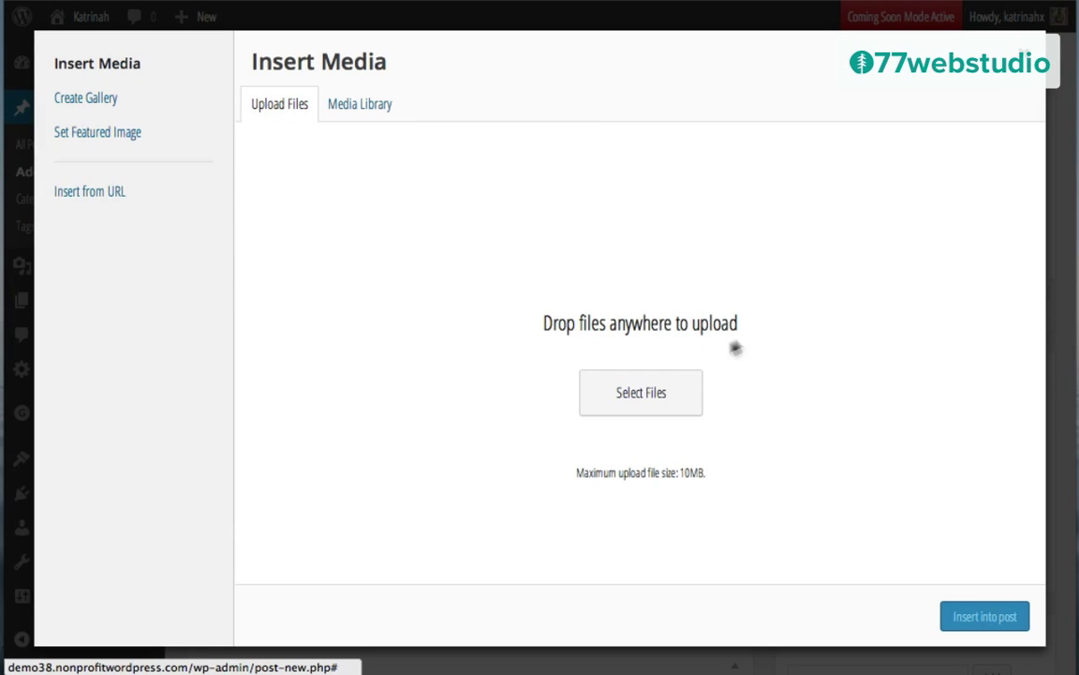
{"action": "left_click", "coordinate": [632, 389]}
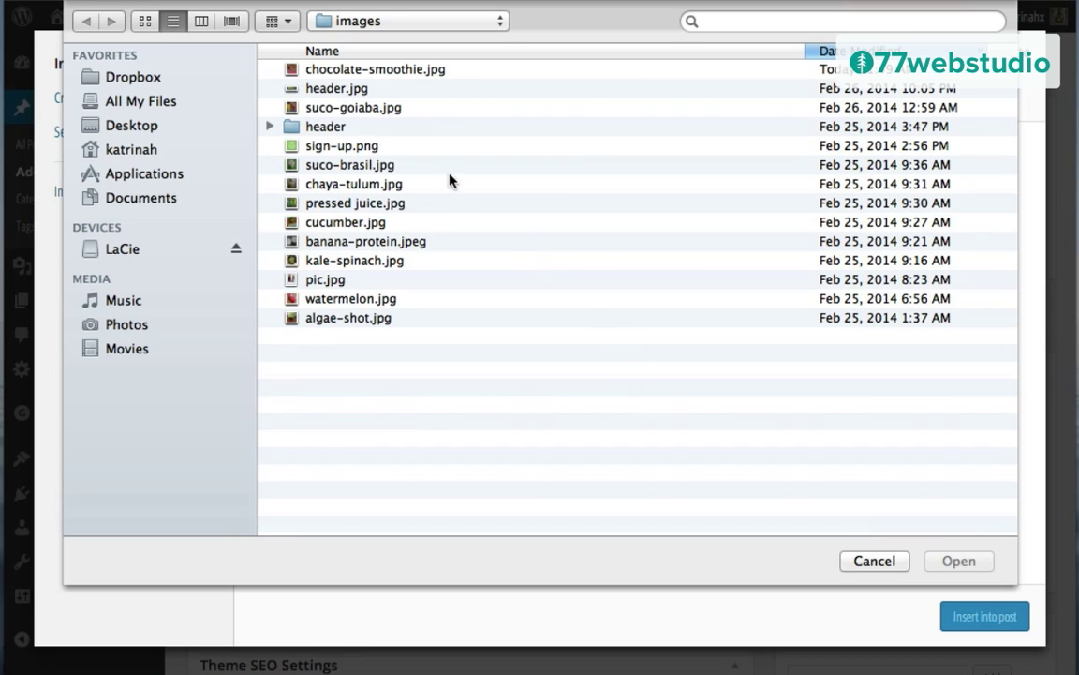
{"action": "left_click", "coordinate": [325, 71]}
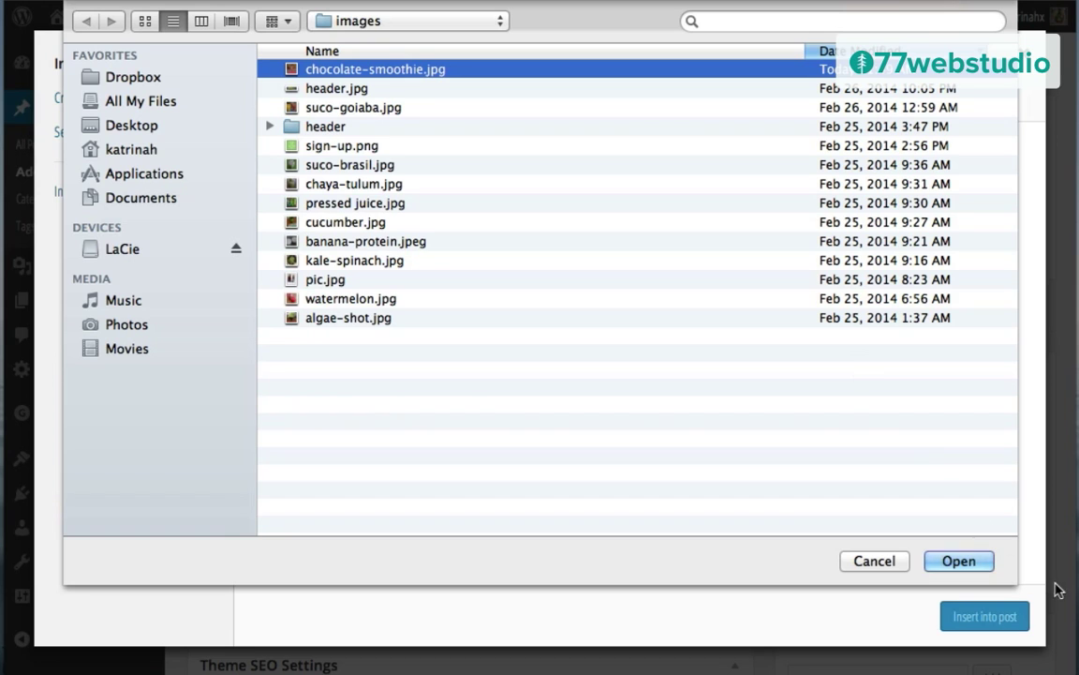
{"action": "left_click", "coordinate": [959, 561]}
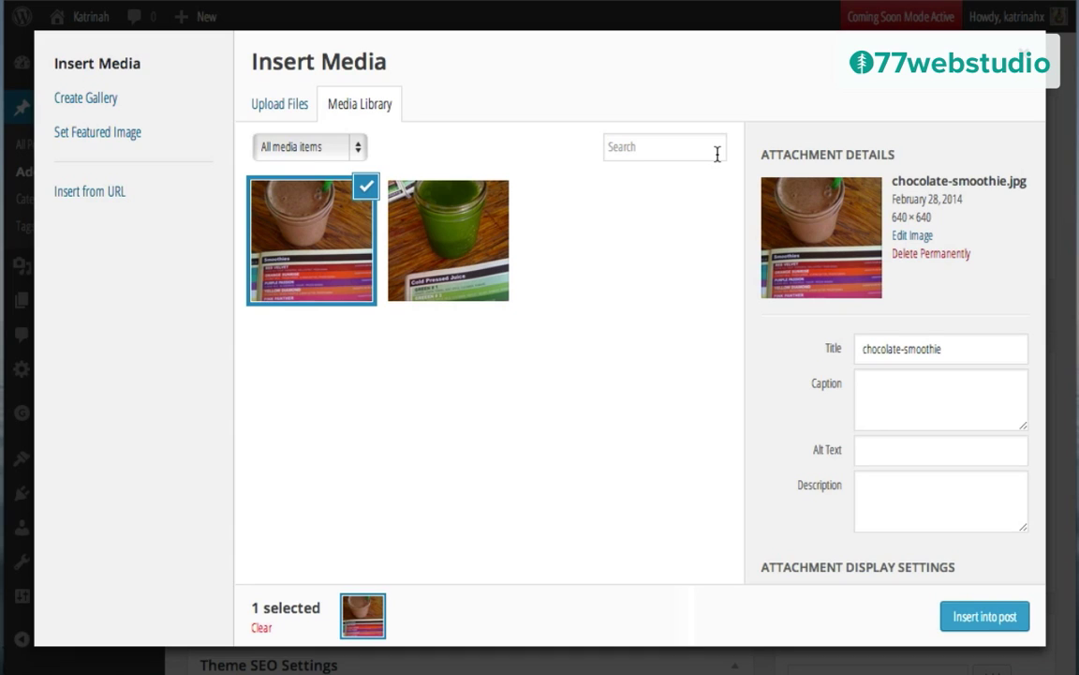
Step: Set the image's title and alt text to the smoothie post's title
{"action": "triple_click", "coordinate": [886, 351]}
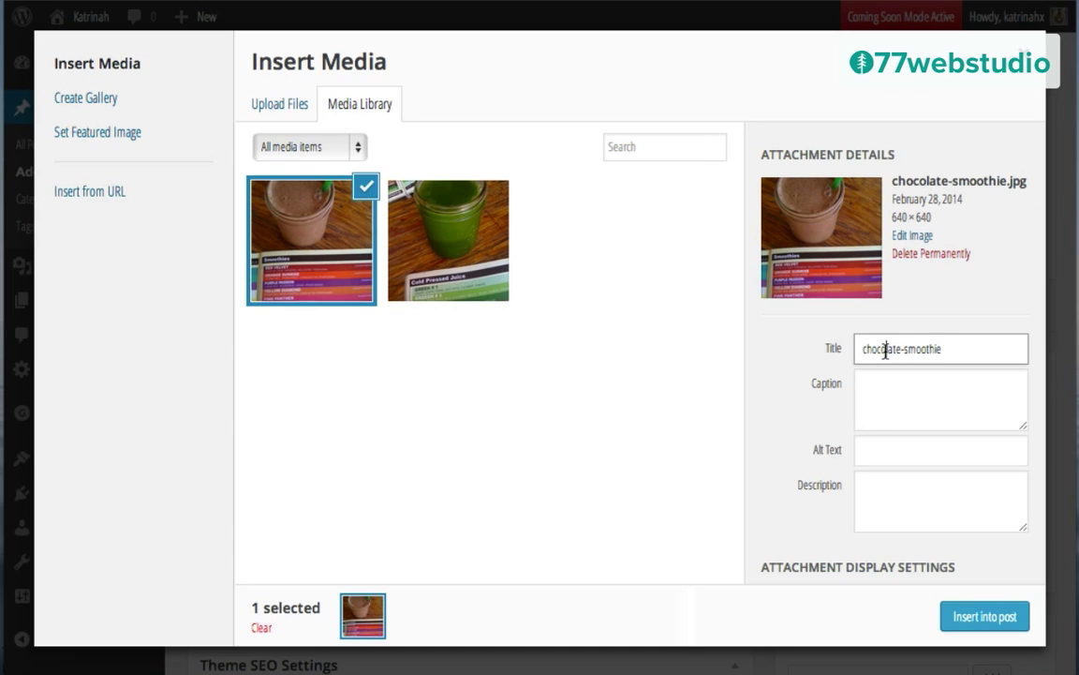
{"action": "type", "text": "Cacao, Carob, Banana, Peanut Butter Almond Milk Smoothie"}
{"action": "left_click", "coordinate": [879, 451]}
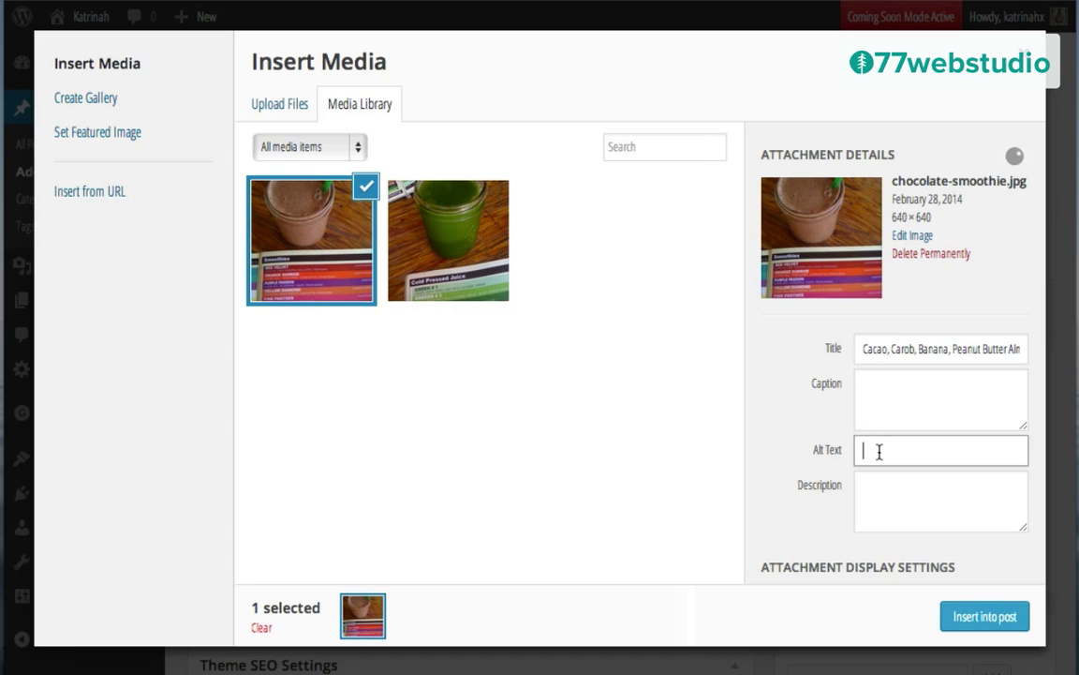
{"action": "type", "text": "Cacao, Carob, Banana, Peanut Butter Almond Milk Smoothie"}
Step: Insert the photo centered at full size (640×640), linking to nothing
{"action": "scroll", "coordinate": [802, 482], "scroll_direction": "down", "scroll_amount": 4}
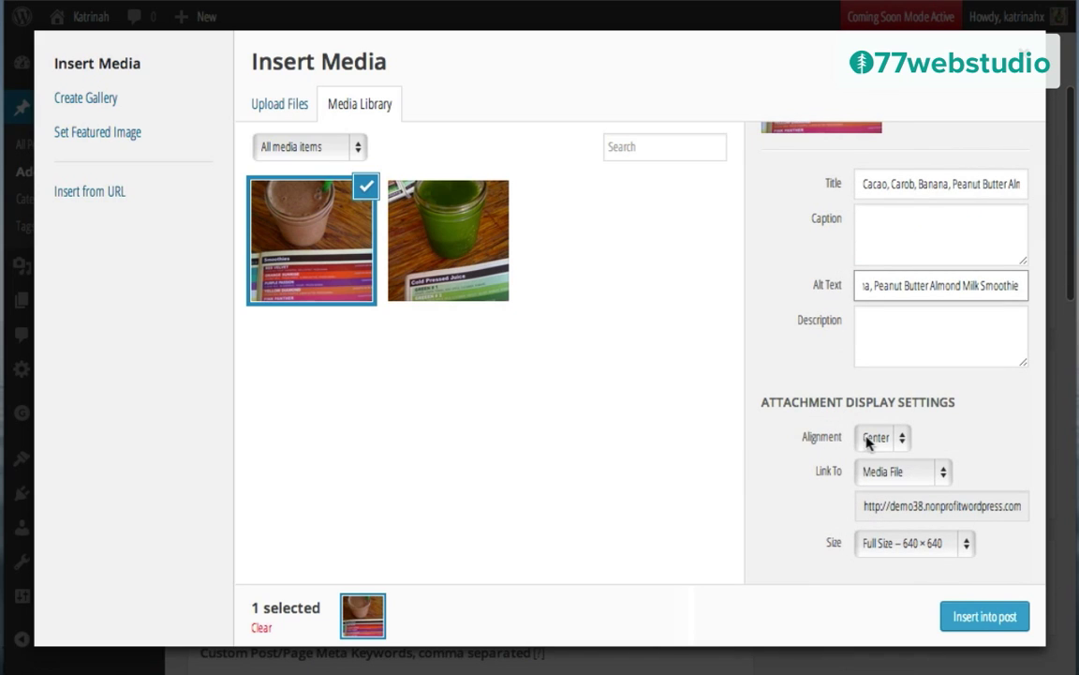
{"action": "left_click", "coordinate": [876, 438]}
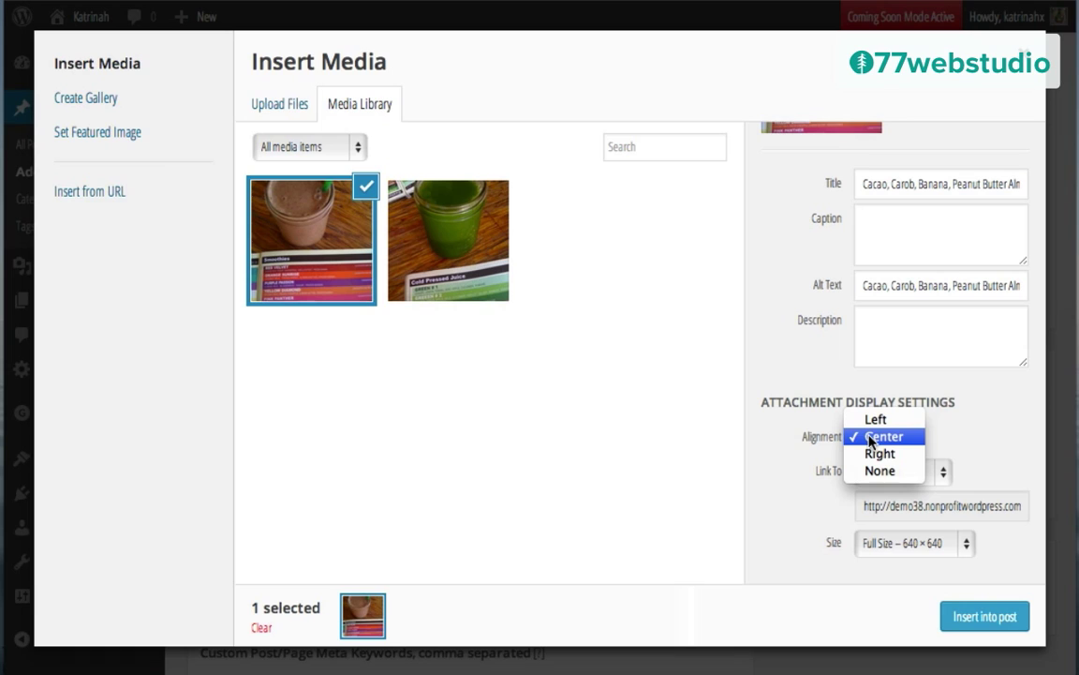
{"action": "left_click", "coordinate": [870, 438]}
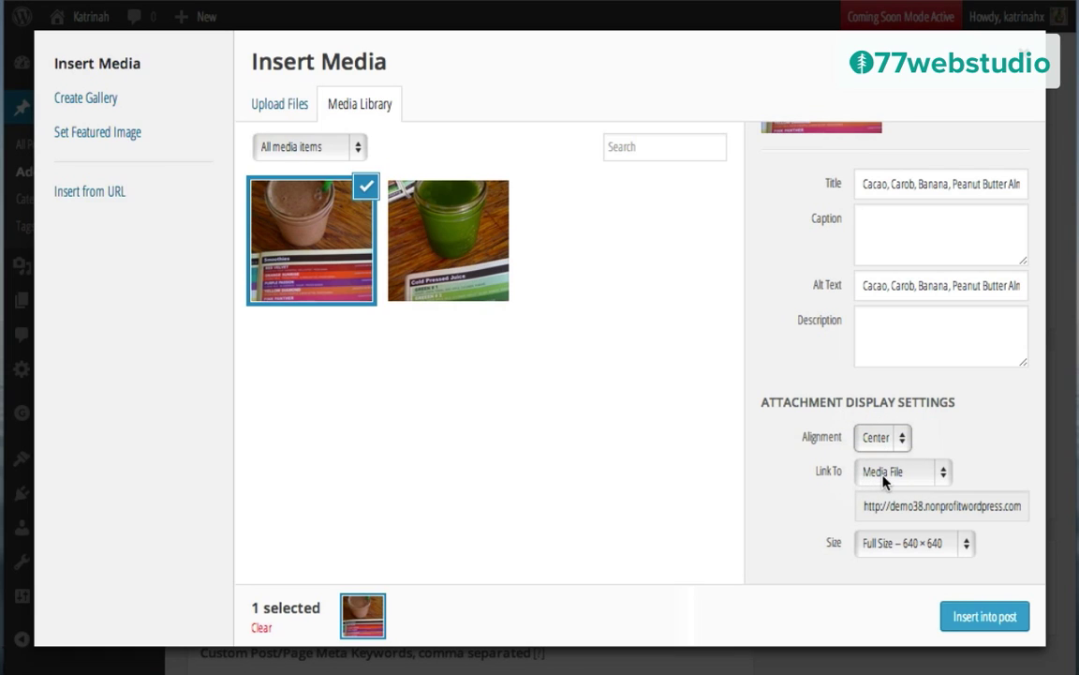
{"action": "left_click", "coordinate": [875, 474]}
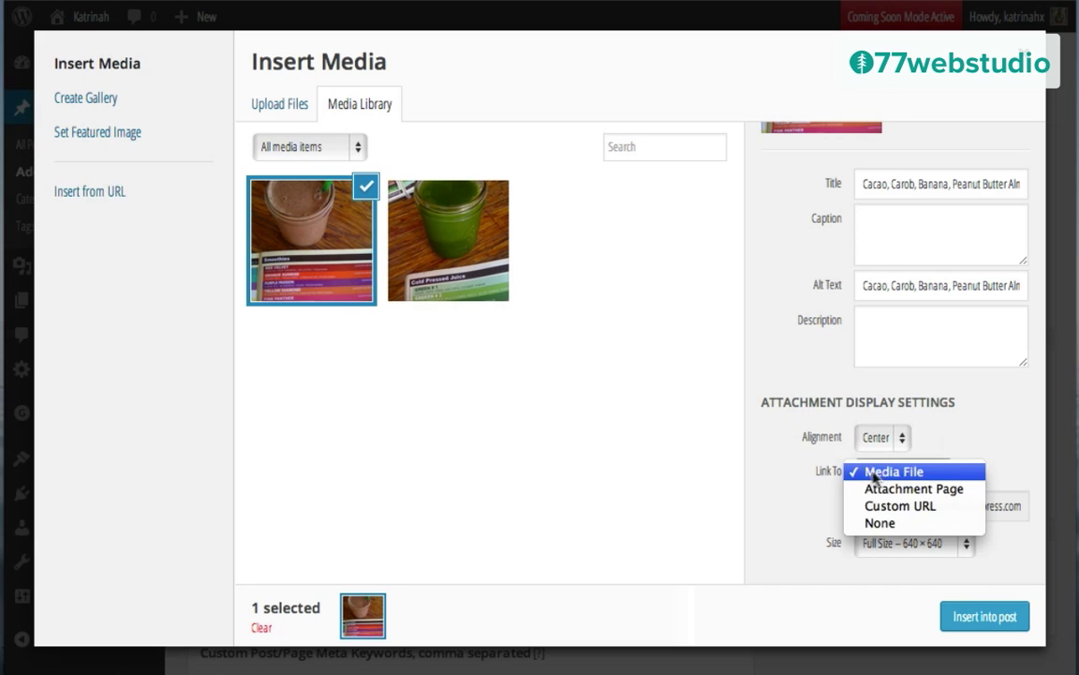
{"action": "left_click", "coordinate": [881, 526]}
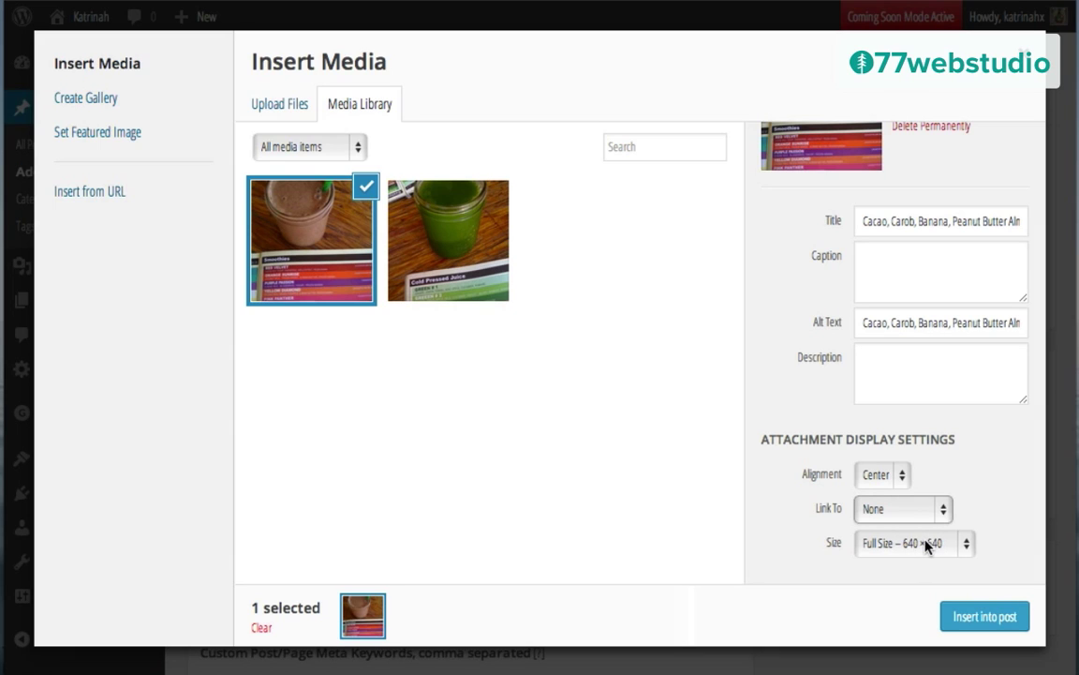
{"action": "left_click", "coordinate": [984, 616]}
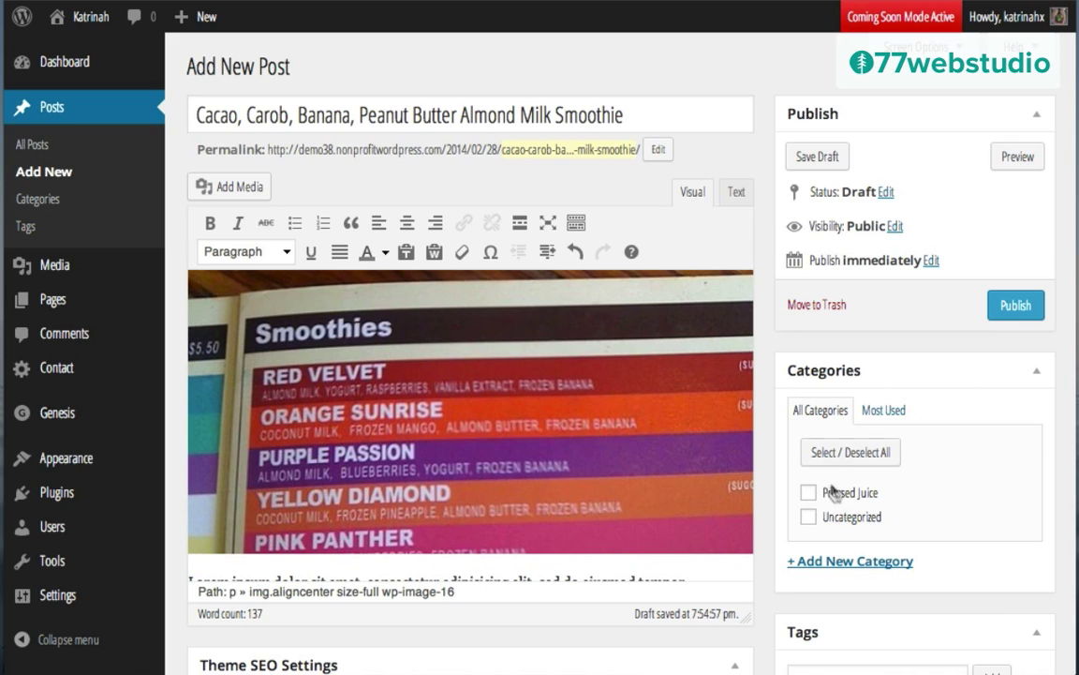
Step: Enter 'Smoothies' as the name of a new category
{"action": "left_click", "coordinate": [838, 564]}
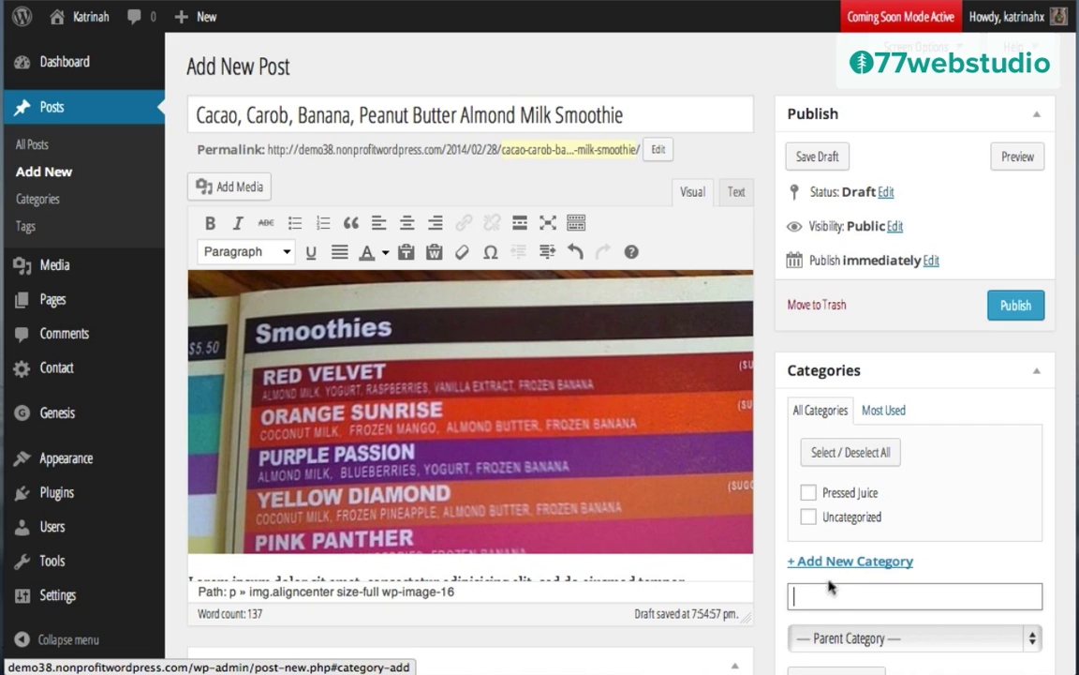
{"action": "type", "text": "S"}
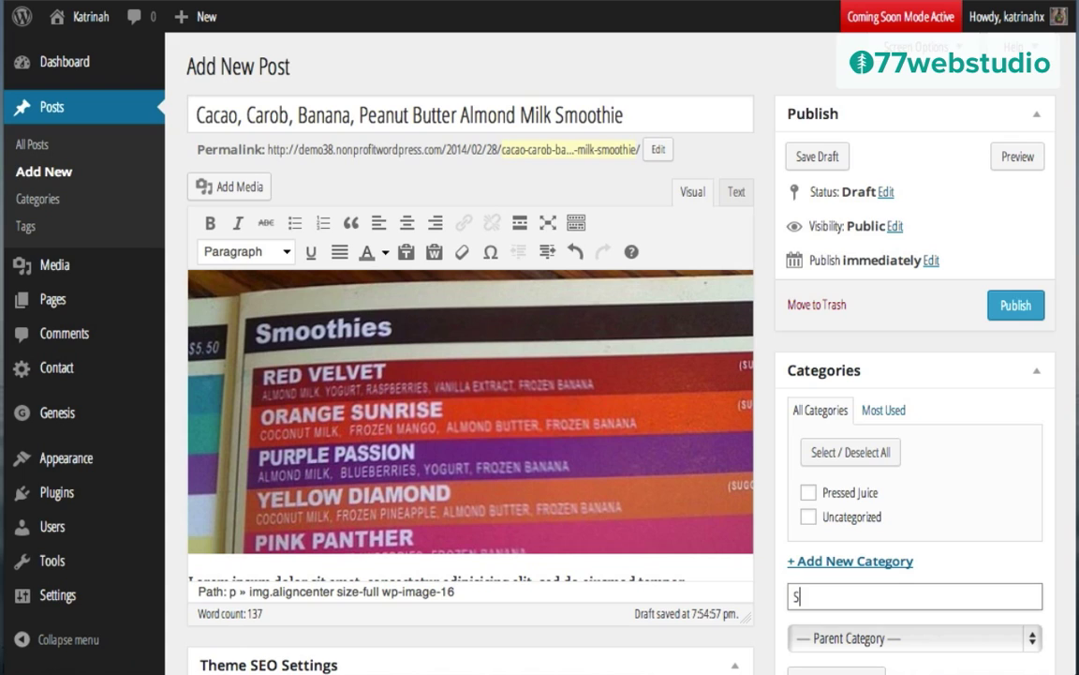
{"action": "type", "text": "moothies"}
{"action": "scroll", "coordinate": [774, 561], "scroll_direction": "down", "scroll_amount": 3}
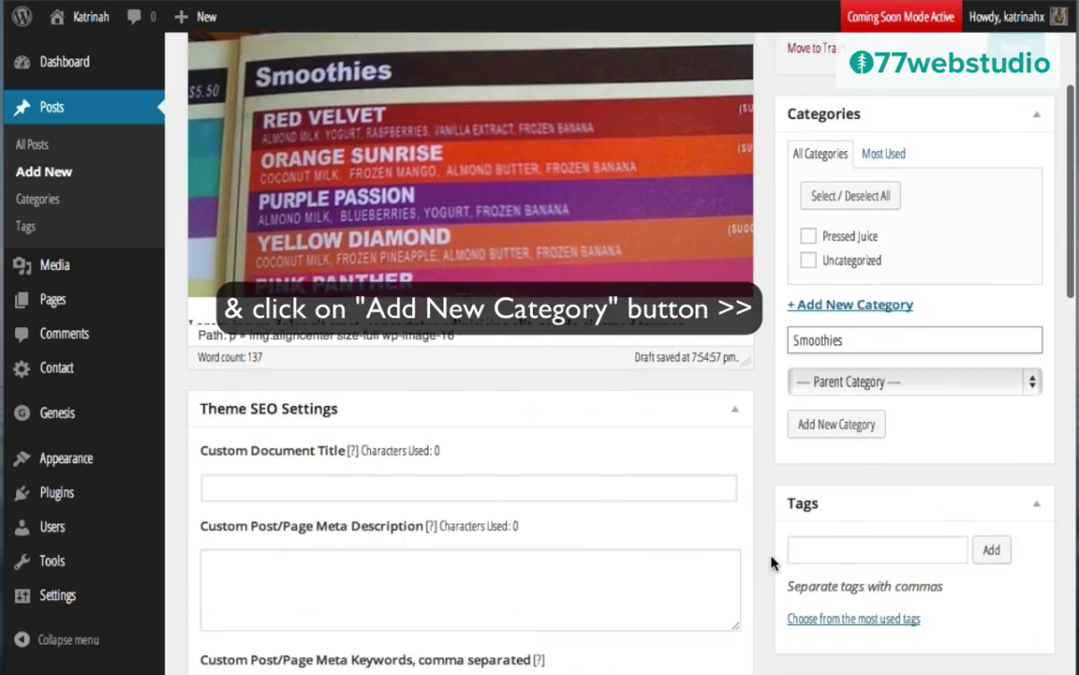
{"action": "scroll", "coordinate": [774, 560], "scroll_direction": "down", "scroll_amount": 2}
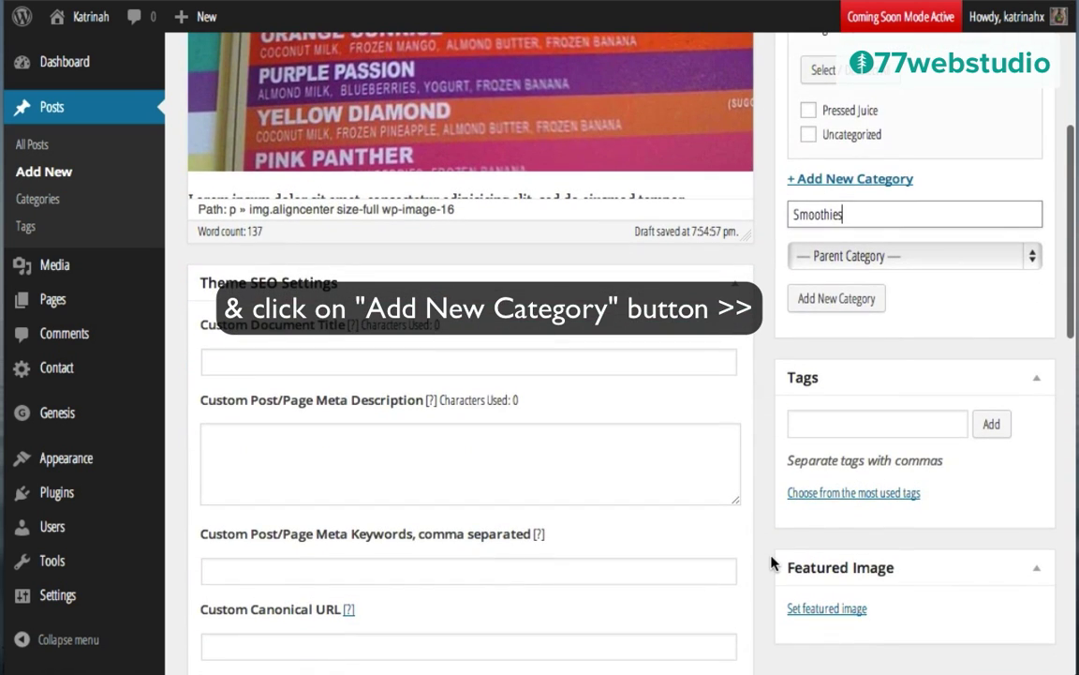
Step: Add Cacao and Carob as post tags
{"action": "left_click", "coordinate": [802, 423]}
{"action": "type", "text": "Cacao, Carob"}
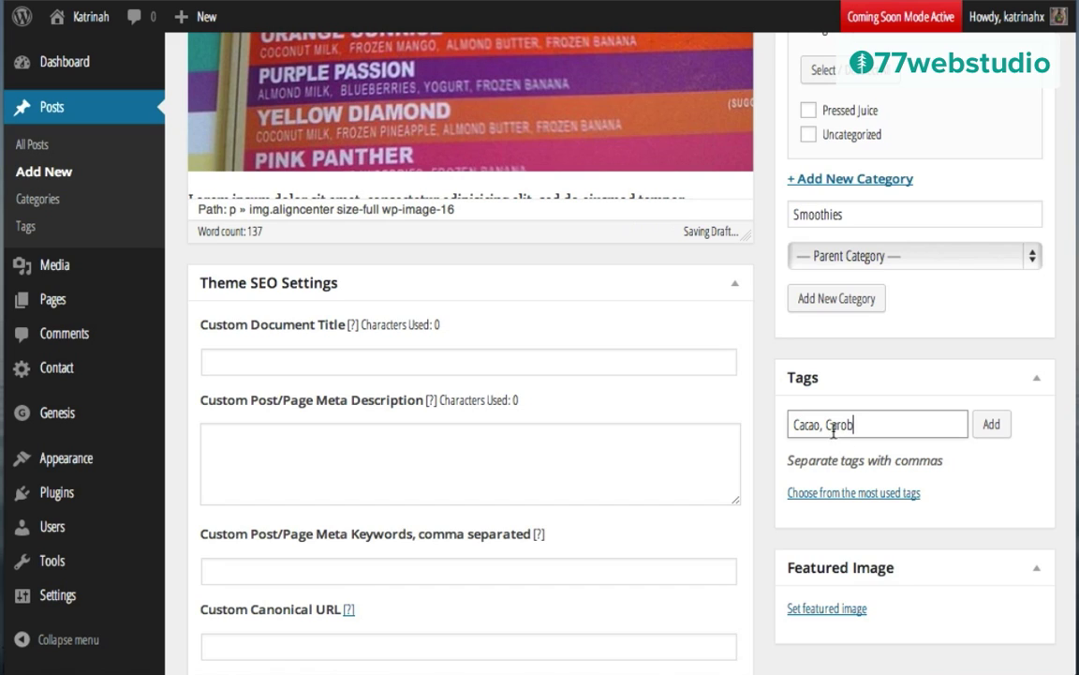
{"action": "left_click", "coordinate": [993, 426]}
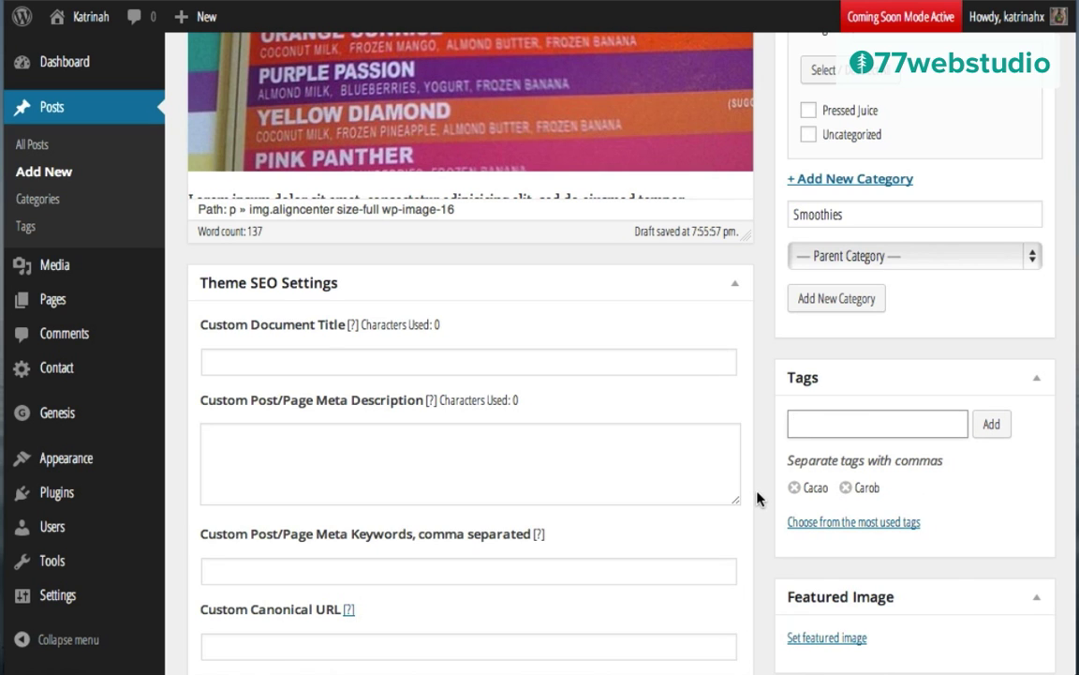
Step: Create the Smoothies category so it is checked for the post
{"action": "scroll", "coordinate": [759, 498], "scroll_direction": "down", "scroll_amount": 3}
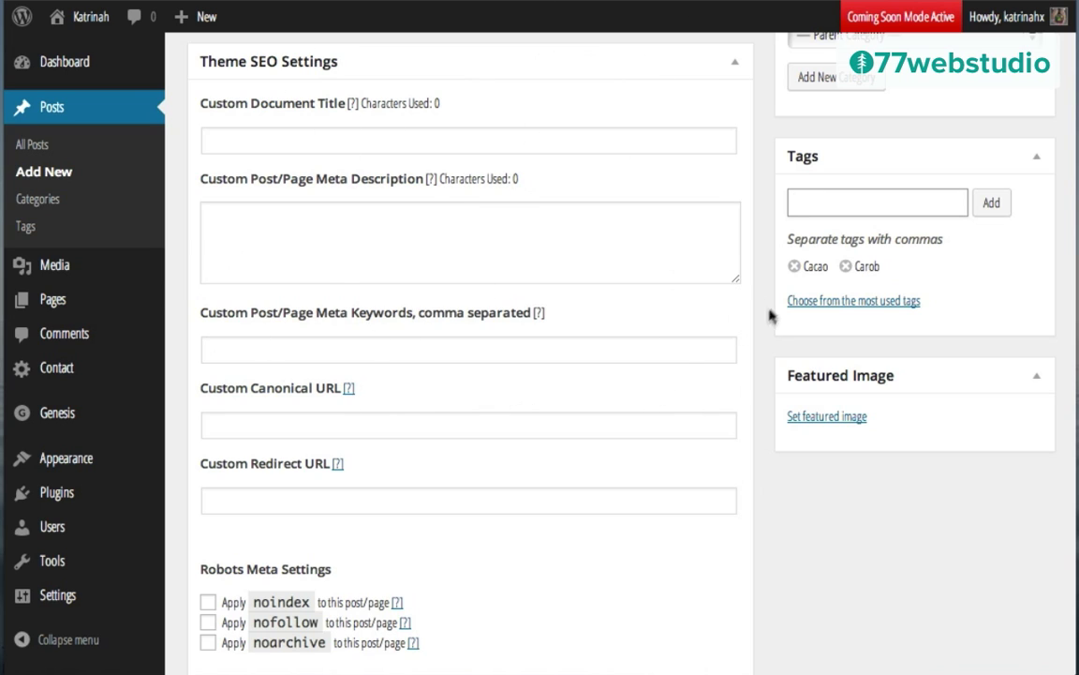
{"action": "scroll", "coordinate": [800, 487], "scroll_direction": "down", "scroll_amount": 3}
{"action": "scroll", "coordinate": [800, 487], "scroll_direction": "down", "scroll_amount": 4}
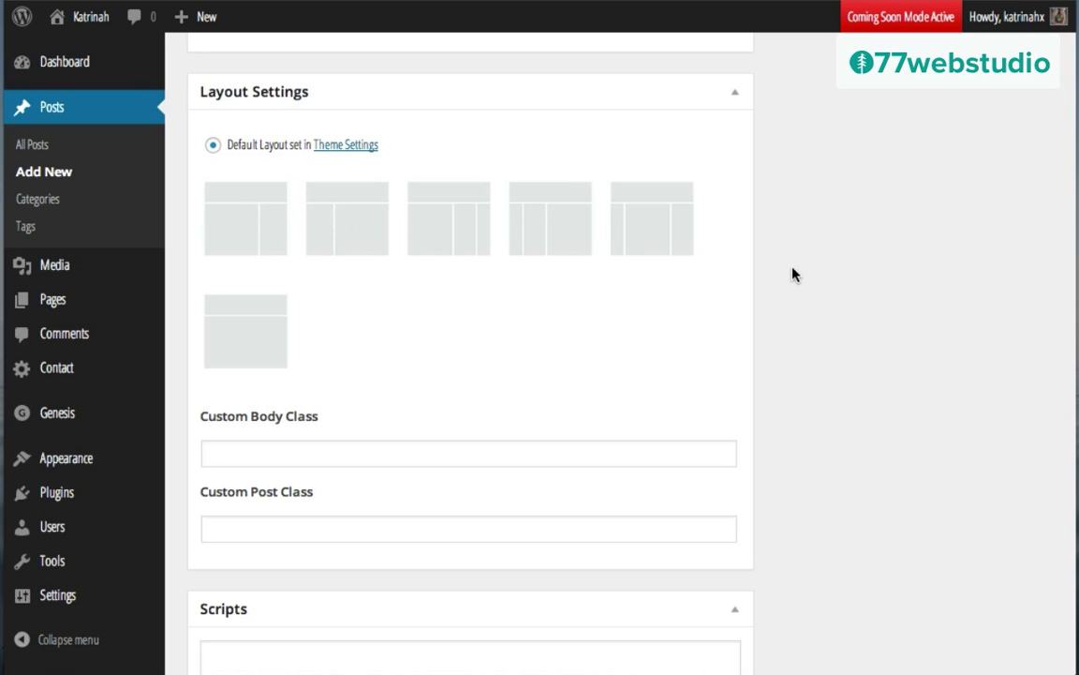
{"action": "scroll", "coordinate": [783, 382], "scroll_direction": "down", "scroll_amount": 3}
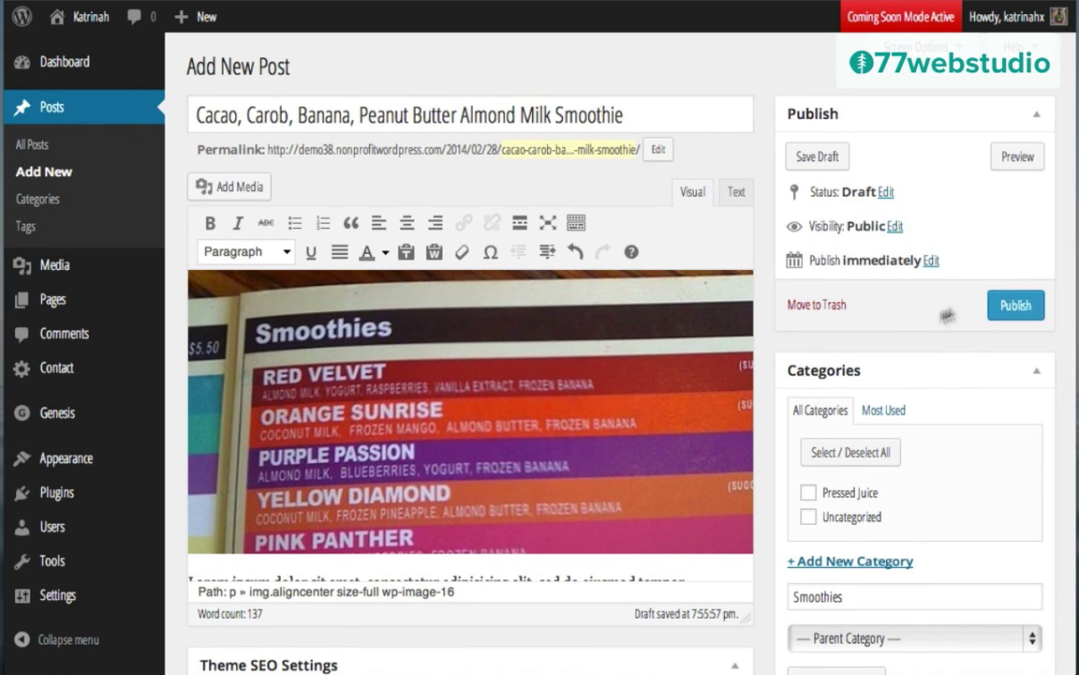
{"action": "scroll", "coordinate": [717, 393], "scroll_direction": "down", "scroll_amount": 3}
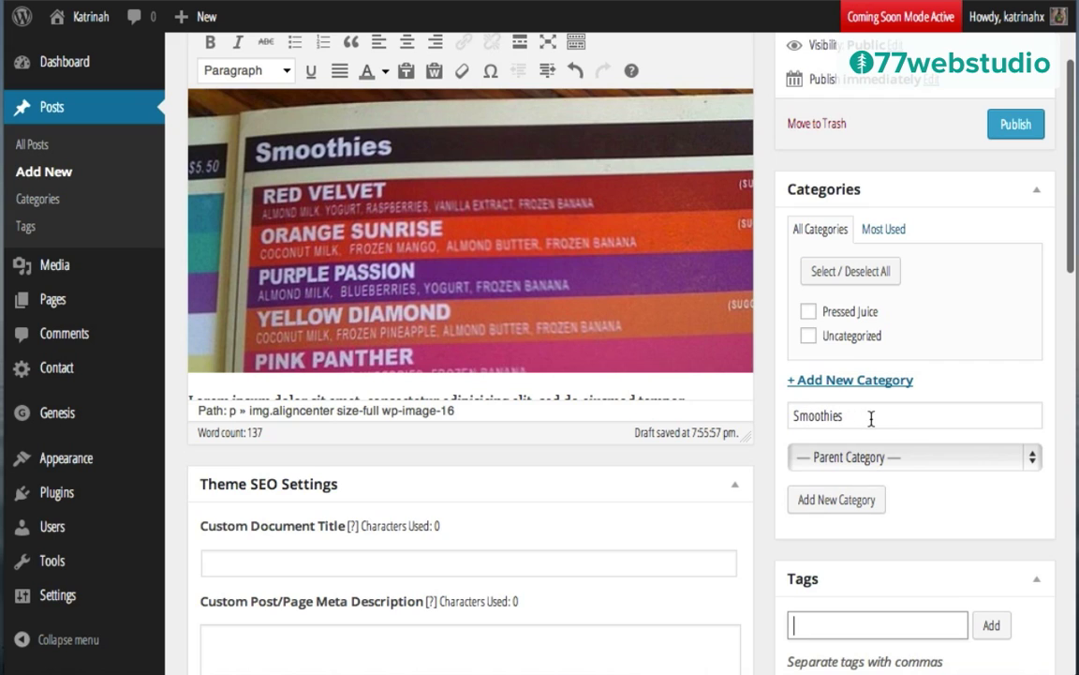
{"action": "left_click", "coordinate": [830, 504]}
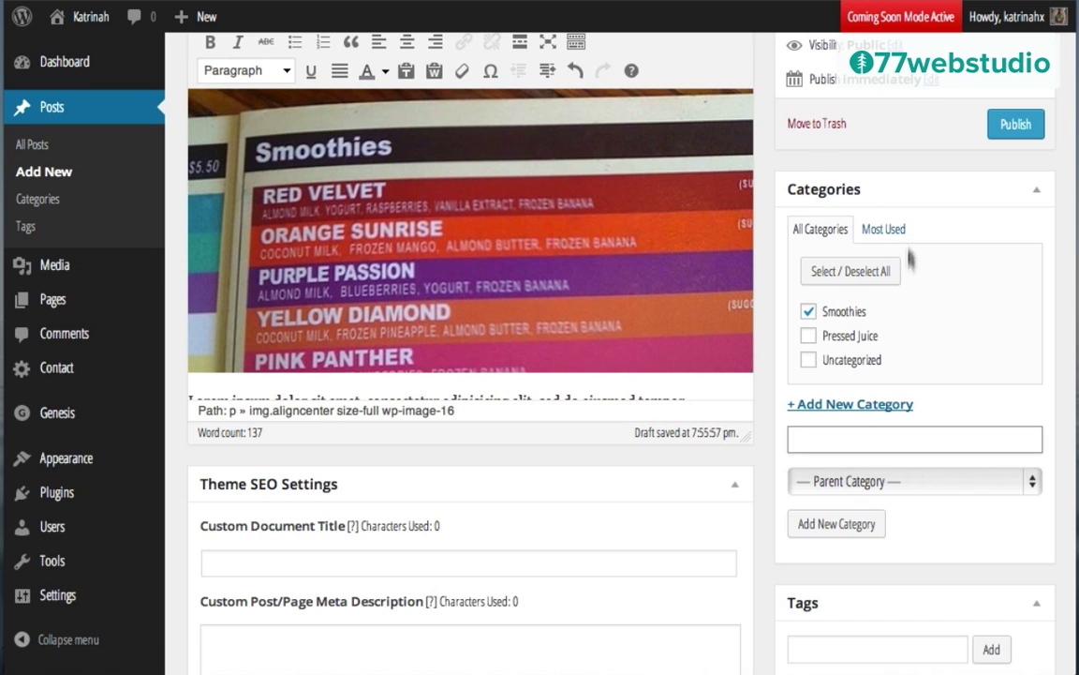
{"action": "scroll", "coordinate": [785, 163], "scroll_direction": "up", "scroll_amount": 4}
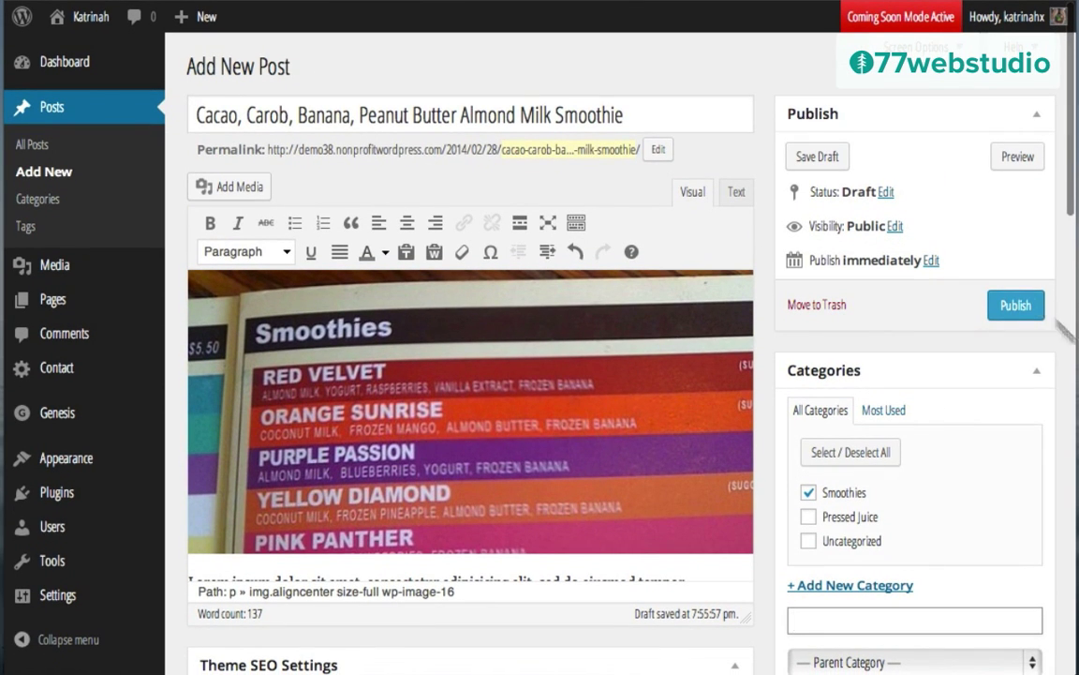
Step: Publish the Cacao, Carob, Banana, Peanut Butter Almond Milk Smoothie post under Smoothies
{"action": "left_click", "coordinate": [1014, 306]}
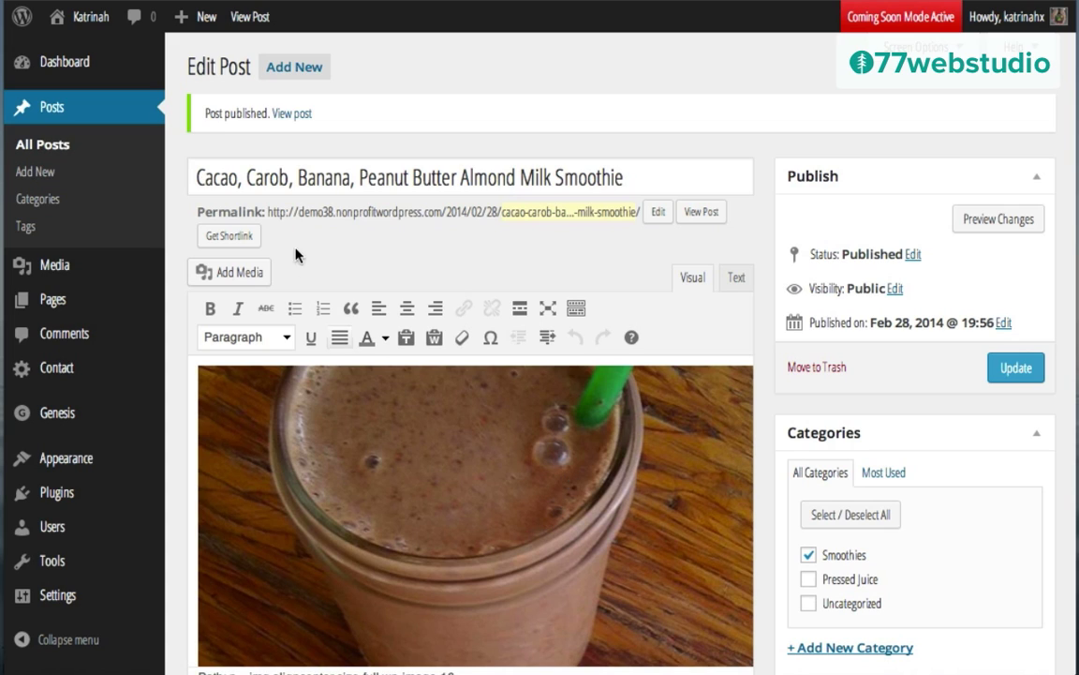
{"action": "mouse_move", "coordinate": [188, 26]}
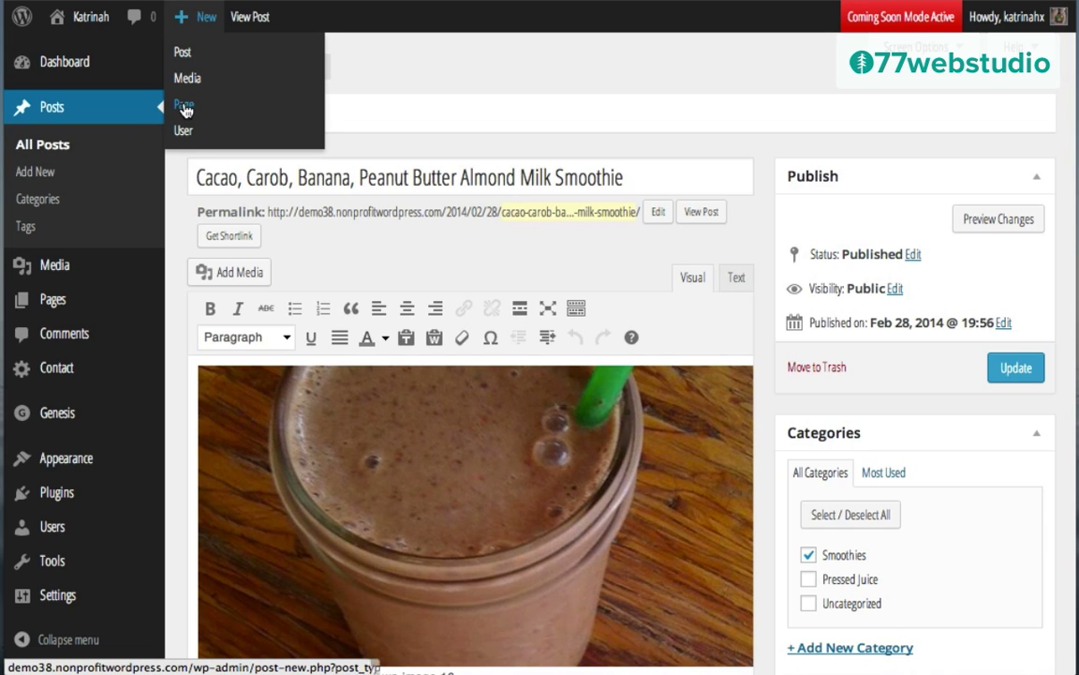
{"action": "mouse_move", "coordinate": [51, 307]}
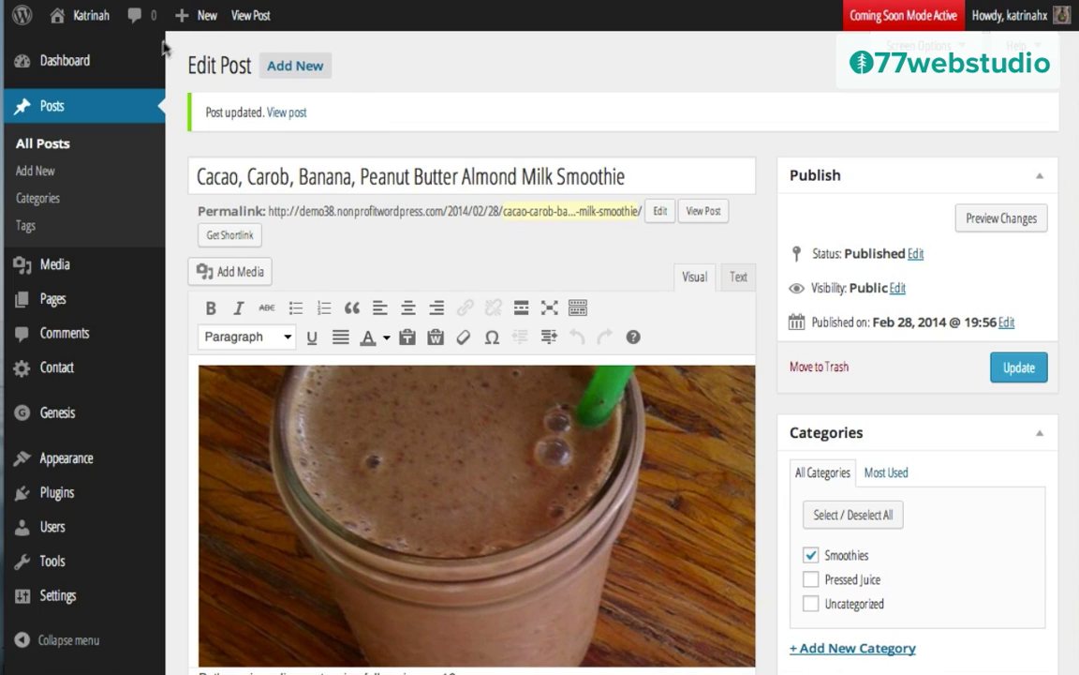
Step: Create a page titled 'About' with two Lorem ipsum paragraphs below an empty line
{"action": "mouse_move", "coordinate": [180, 16]}
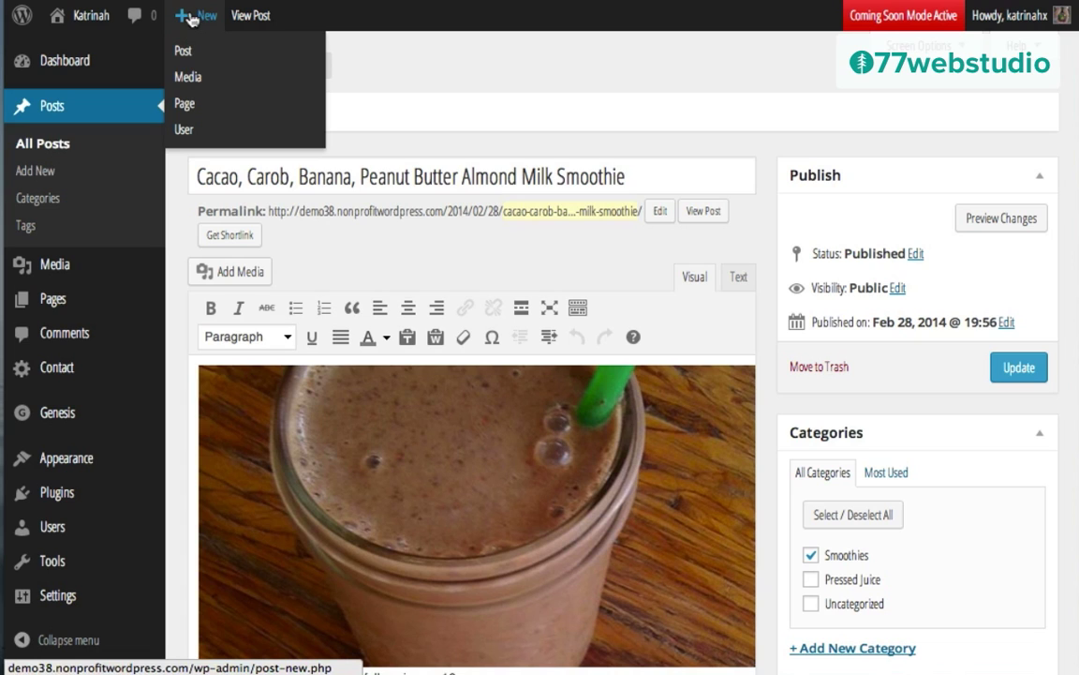
{"action": "left_click", "coordinate": [184, 103]}
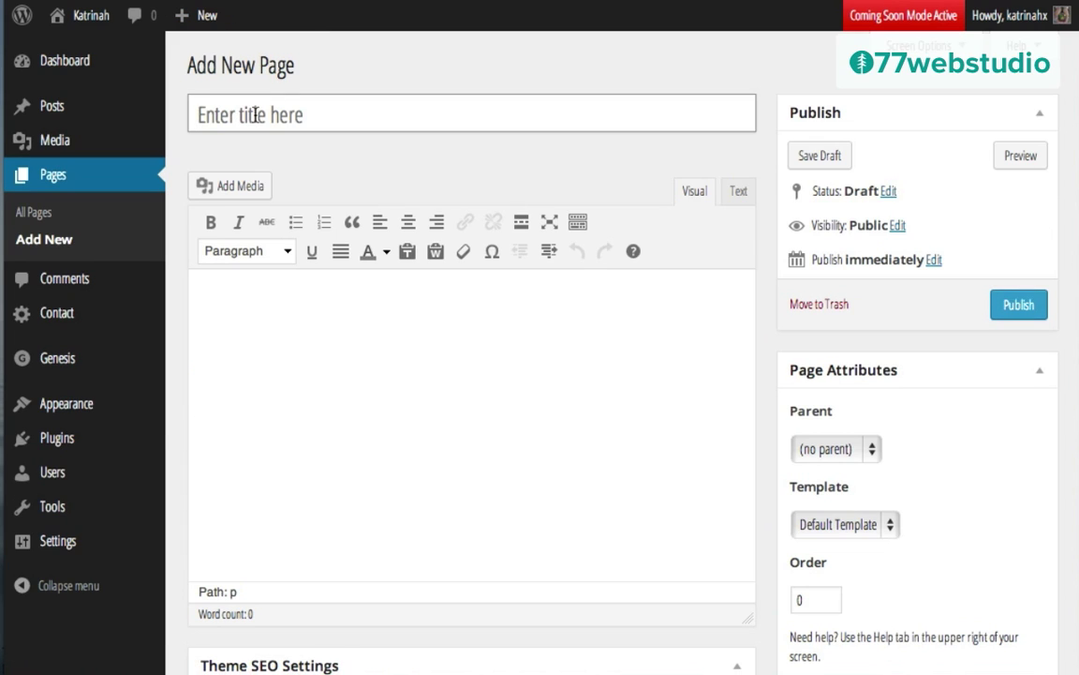
{"action": "left_click", "coordinate": [255, 115]}
{"action": "type", "text": "About"}
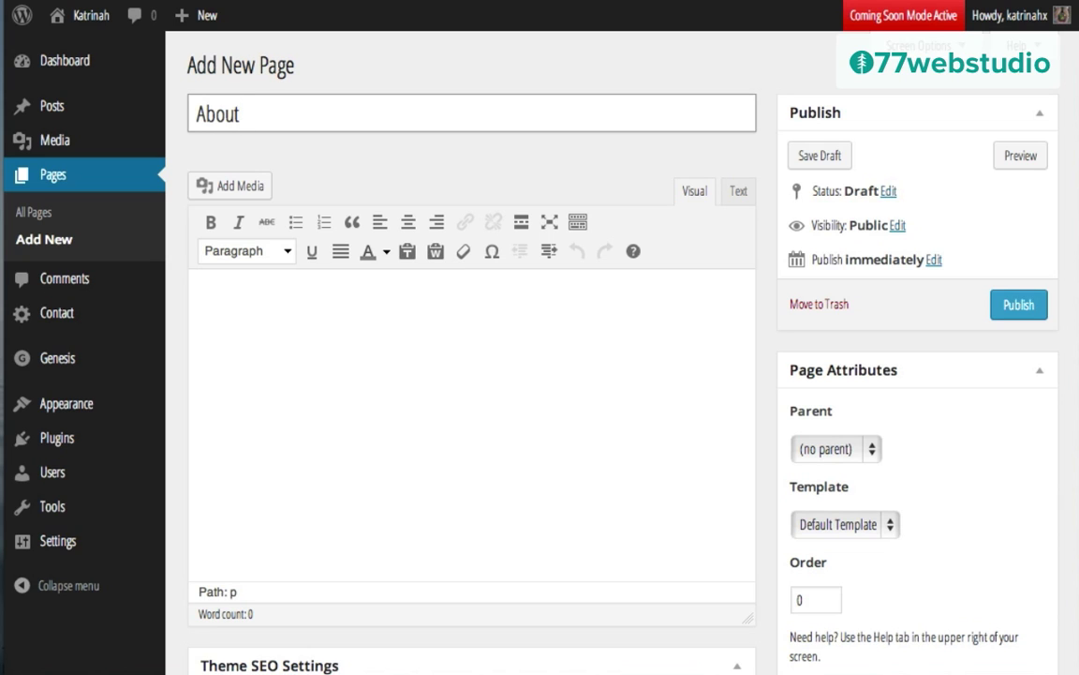
{"action": "left_click", "coordinate": [256, 294]}
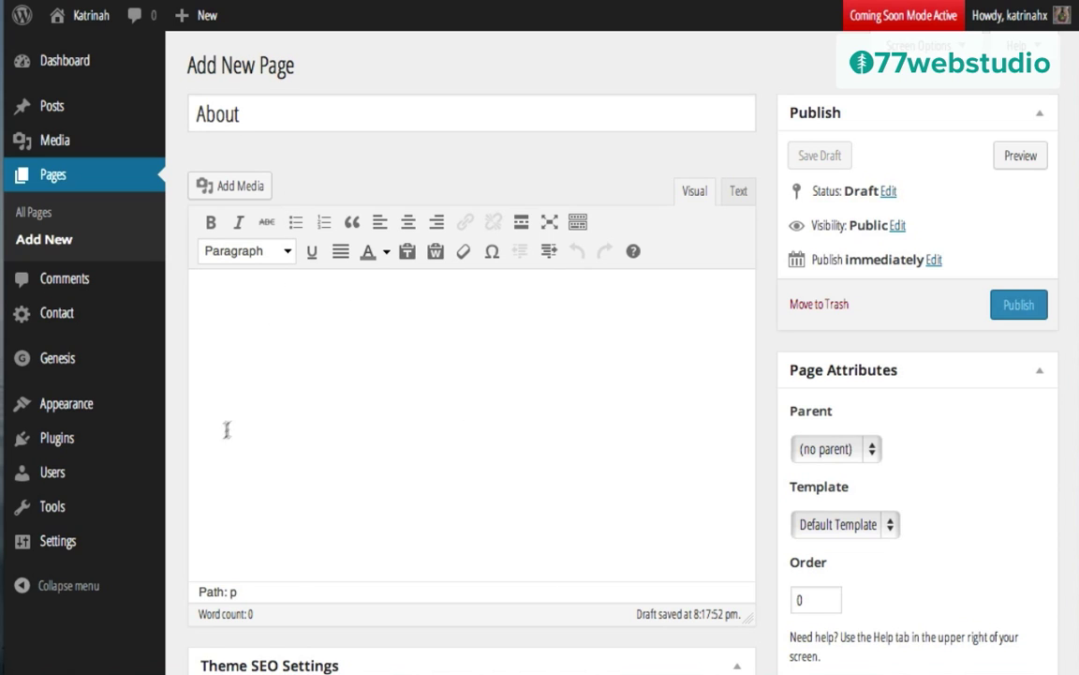
{"action": "type", "text": "Lorem ipsum dolor sit amet, consectetur adipisicing elit, sed do eiusmod tempor incididunt ut labore et dolore magna aliqua. Ut enim ad minim veniam, quis nostrud exercitation ullamco laboris nisi ut aliquip ex ea commodo consequat. Duis aute irure dolor in reprehenderit in voluptate velit esse cillum dolore eu fugiat nulla pariatur. Excepteur sint occaecat cupidatat non proident, sunt in culpa qui officia deserunt mollit anim id est laborum."}
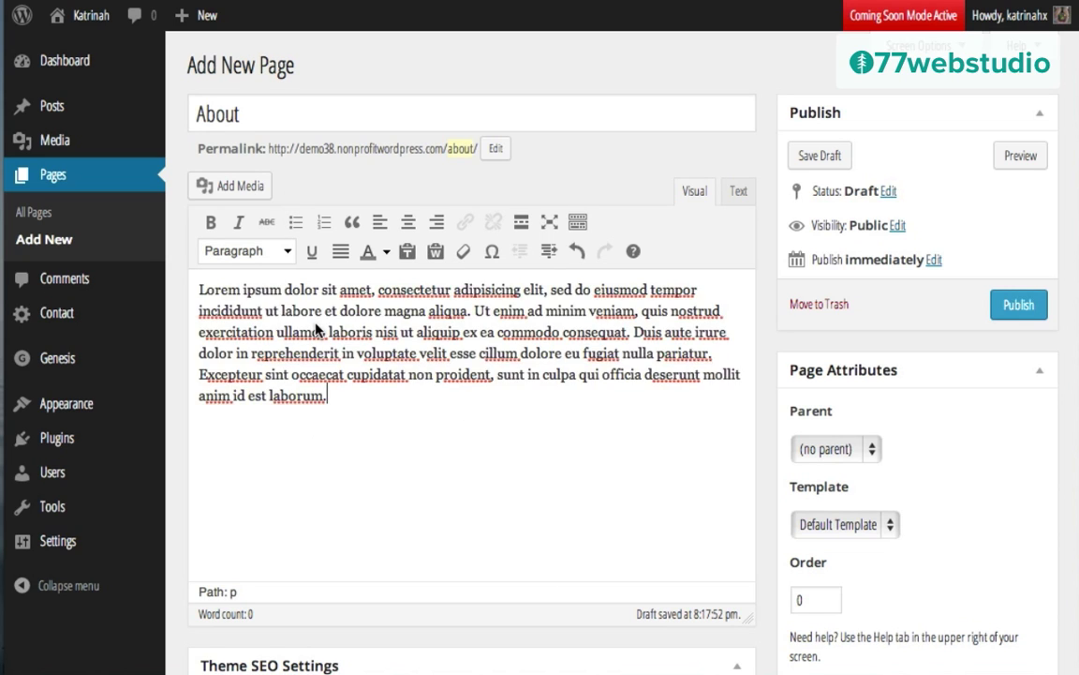
{"action": "key", "text": "Return"}
{"action": "type", "text": "Lorem ipsum dolor sit amet, consectetur adipisicing elit, sed do eiusmod tempor incididunt ut labore et dolore magna aliqua. Ut enim ad minim veniam, quis nostrud exercitation ullamco laboris nisi ut aliquip ex ea commodo consequat. Duis aute irure dolor in reprehenderit in voluptate velit esse cillum dolore eu fugiat nulla pariatur. Excepteur sint occaecat cupidatat non proident, sunt in culpa qui officia deserunt mollit anim id est laborum."}
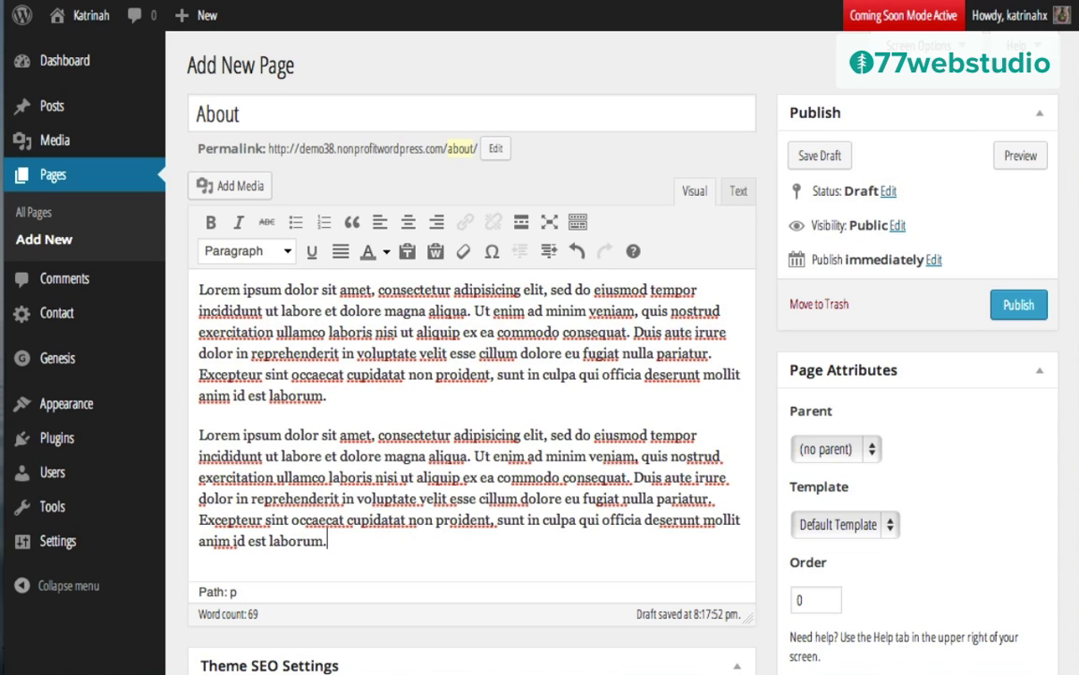
{"action": "left_click", "coordinate": [200, 289]}
{"action": "key", "text": "Return"}
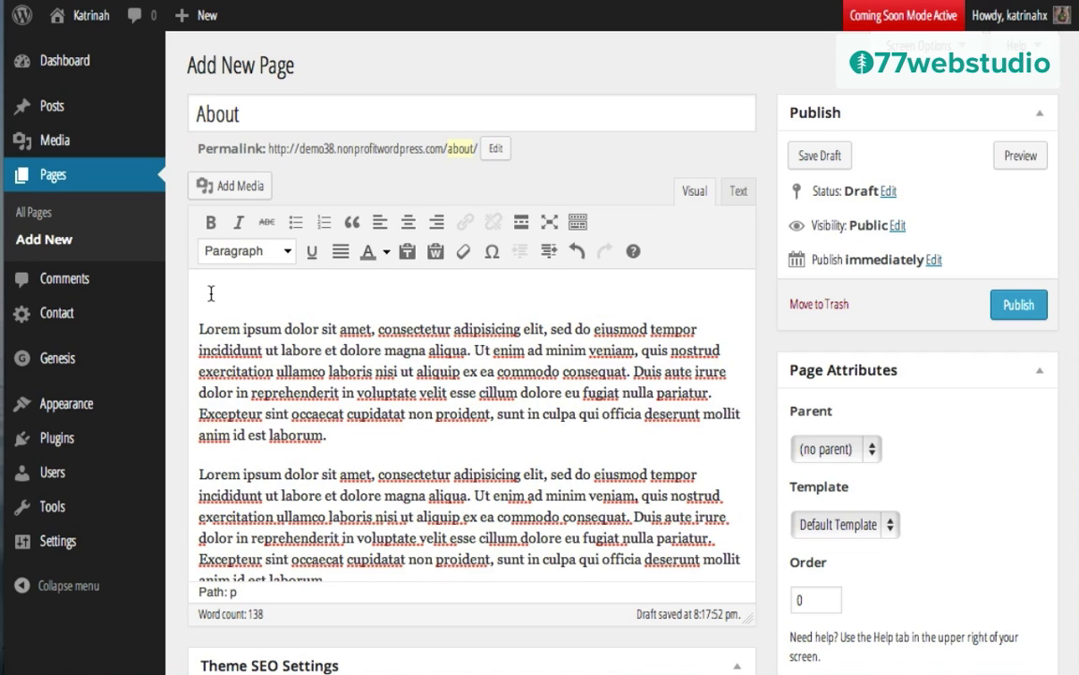
Step: Upload pic.jpg to the About page's media library
{"action": "left_click", "coordinate": [225, 188]}
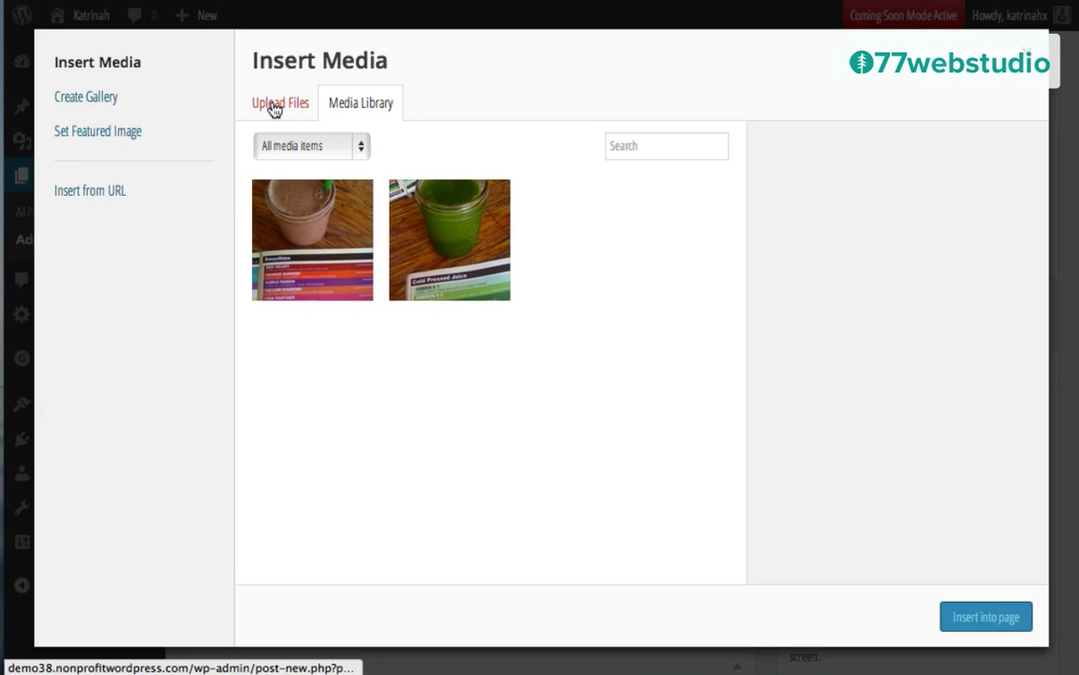
{"action": "left_click", "coordinate": [274, 109]}
{"action": "left_click", "coordinate": [643, 392]}
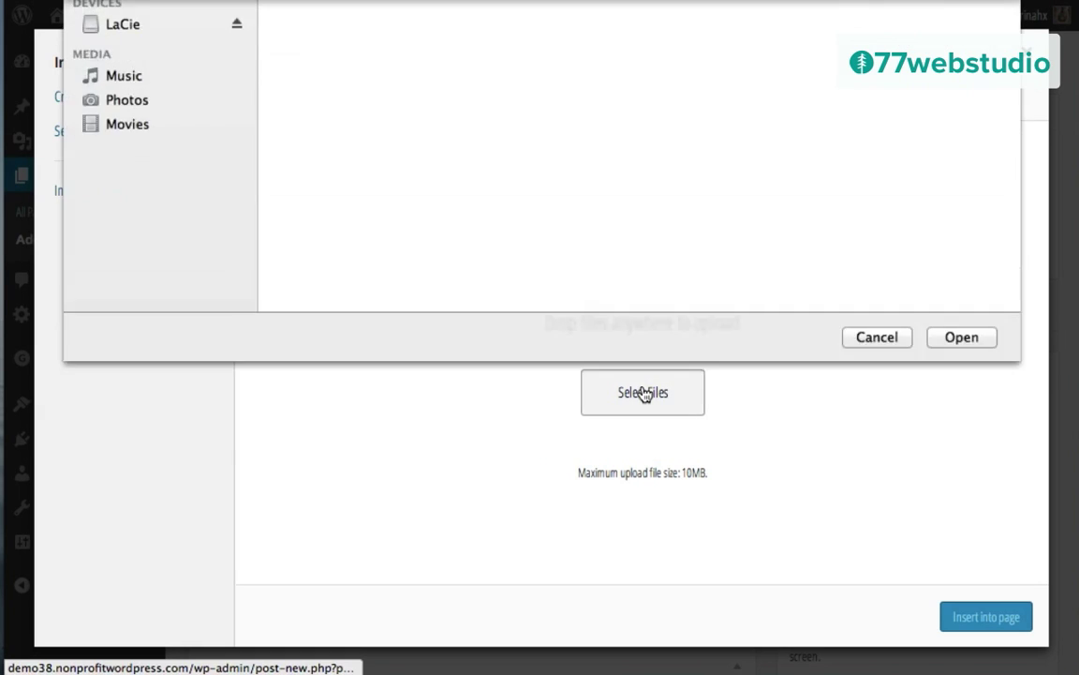
{"action": "left_click", "coordinate": [314, 281]}
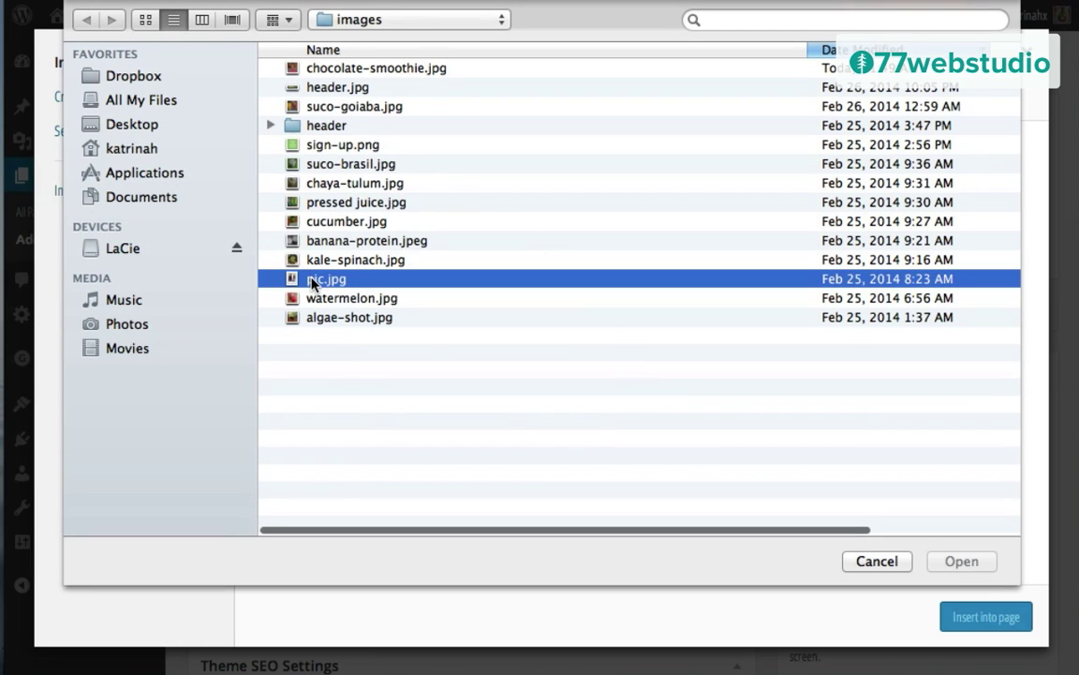
{"action": "left_click", "coordinate": [963, 561]}
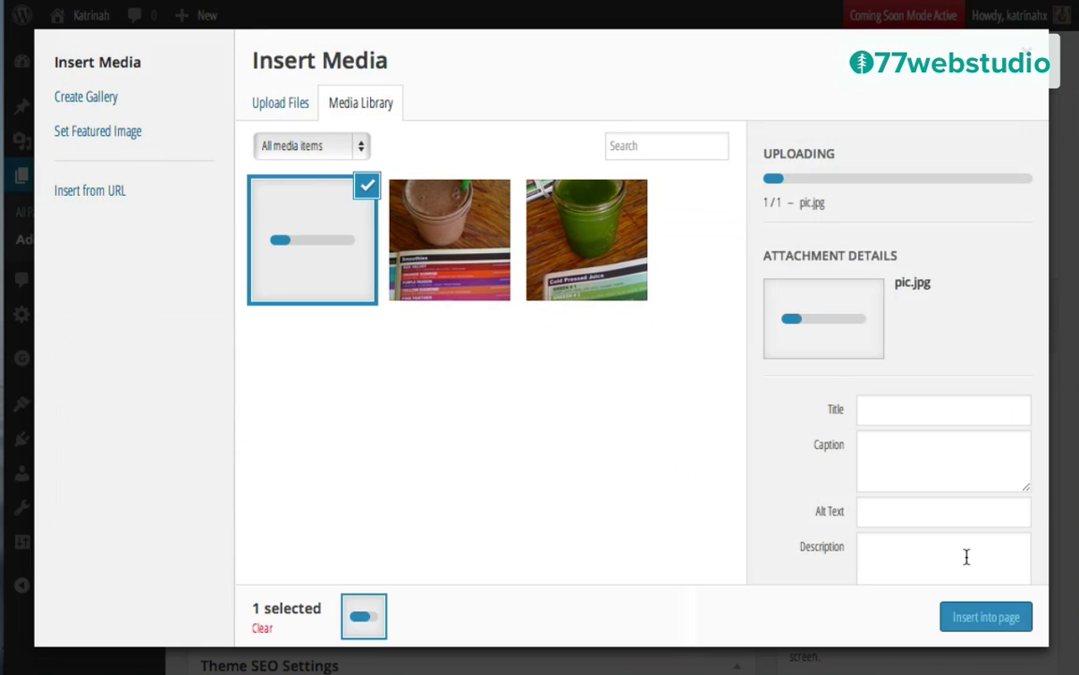
Step: Insert the portrait right-aligned at full size (257×300), linking to nothing
{"action": "left_click", "coordinate": [882, 354]}
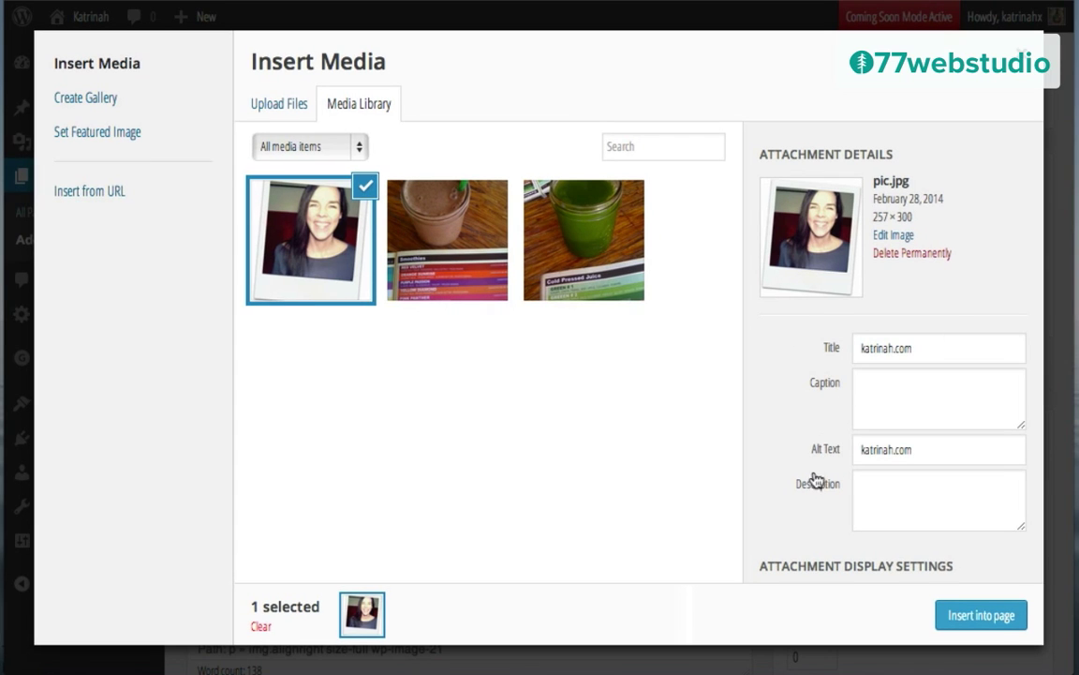
{"action": "scroll", "coordinate": [792, 501], "scroll_direction": "down", "scroll_amount": 3}
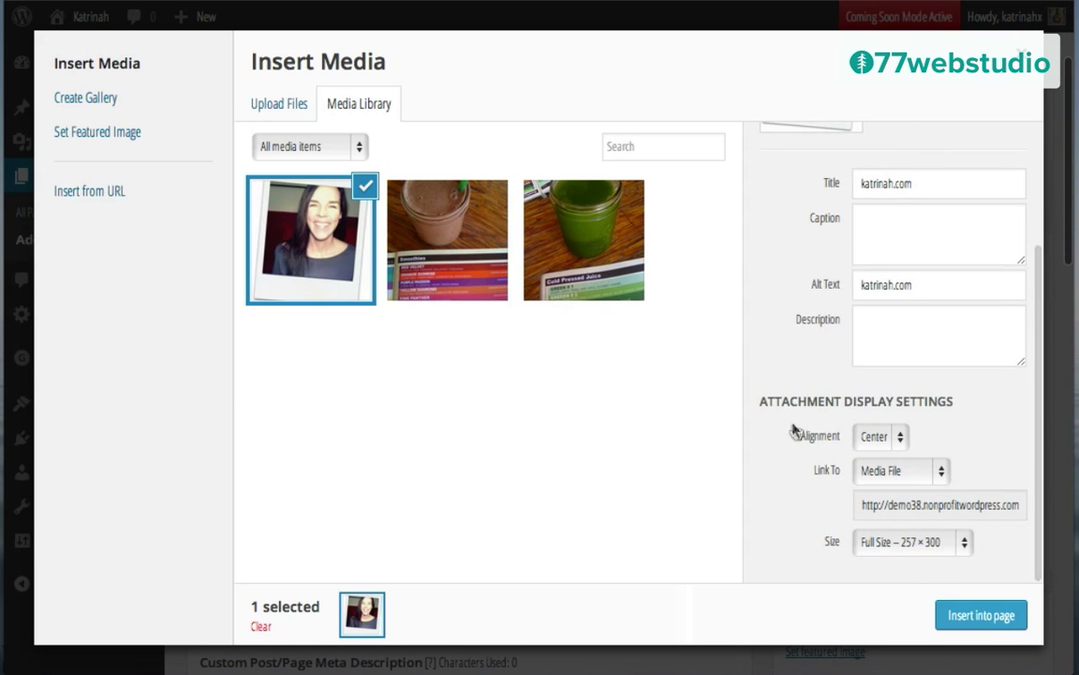
{"action": "left_click", "coordinate": [874, 436]}
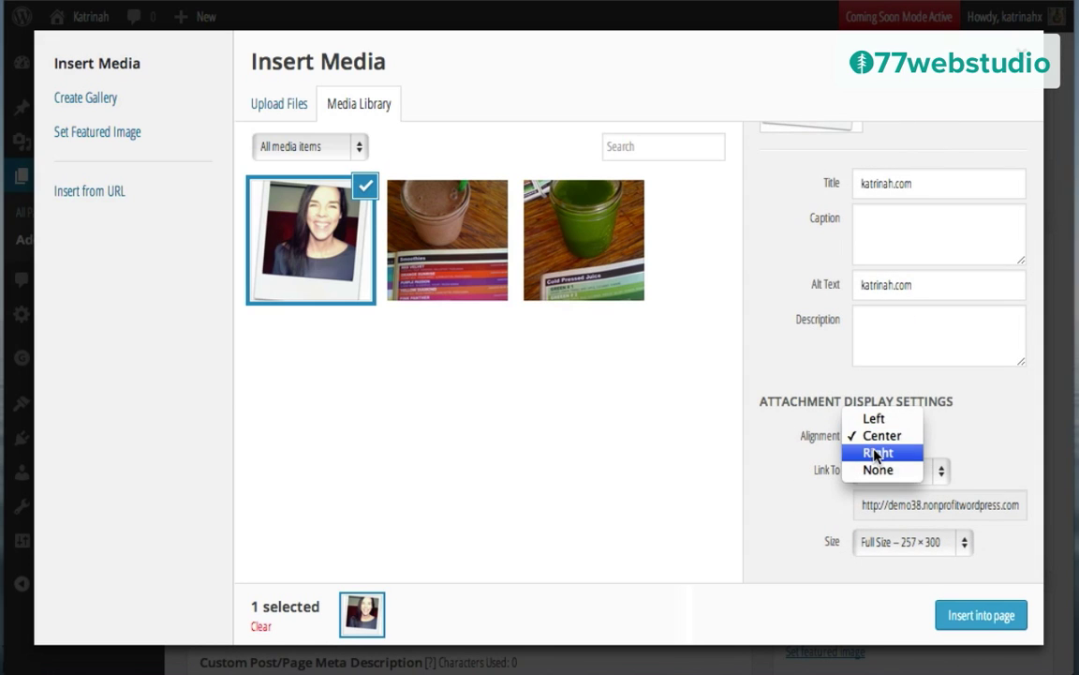
{"action": "left_click", "coordinate": [874, 452]}
{"action": "left_click", "coordinate": [872, 471]}
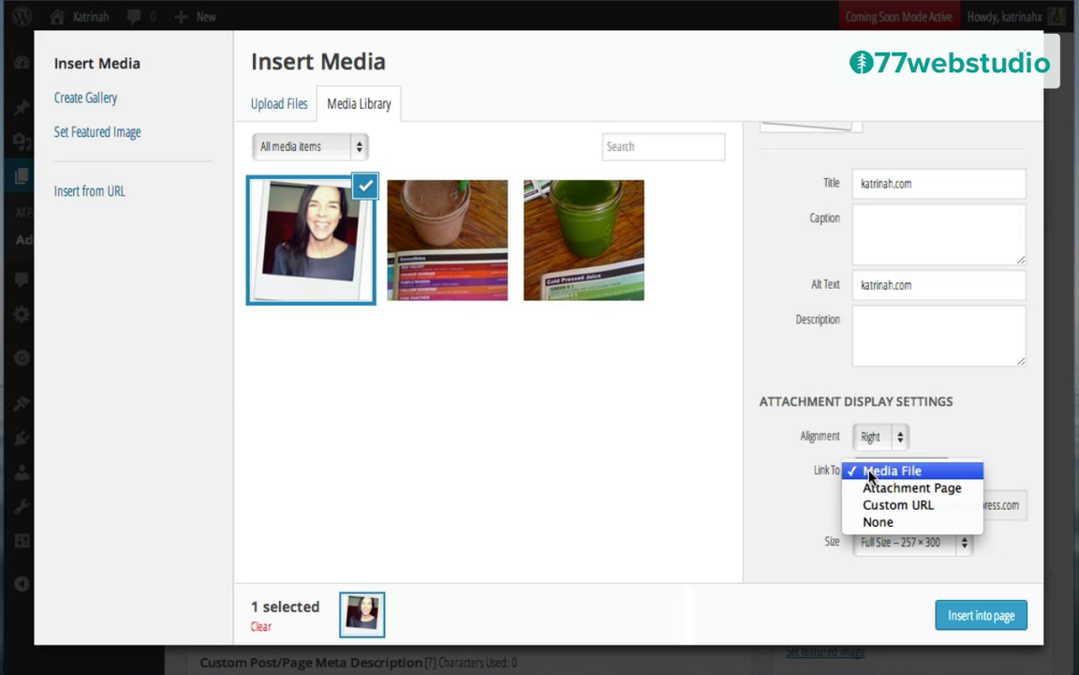
{"action": "left_click", "coordinate": [876, 521]}
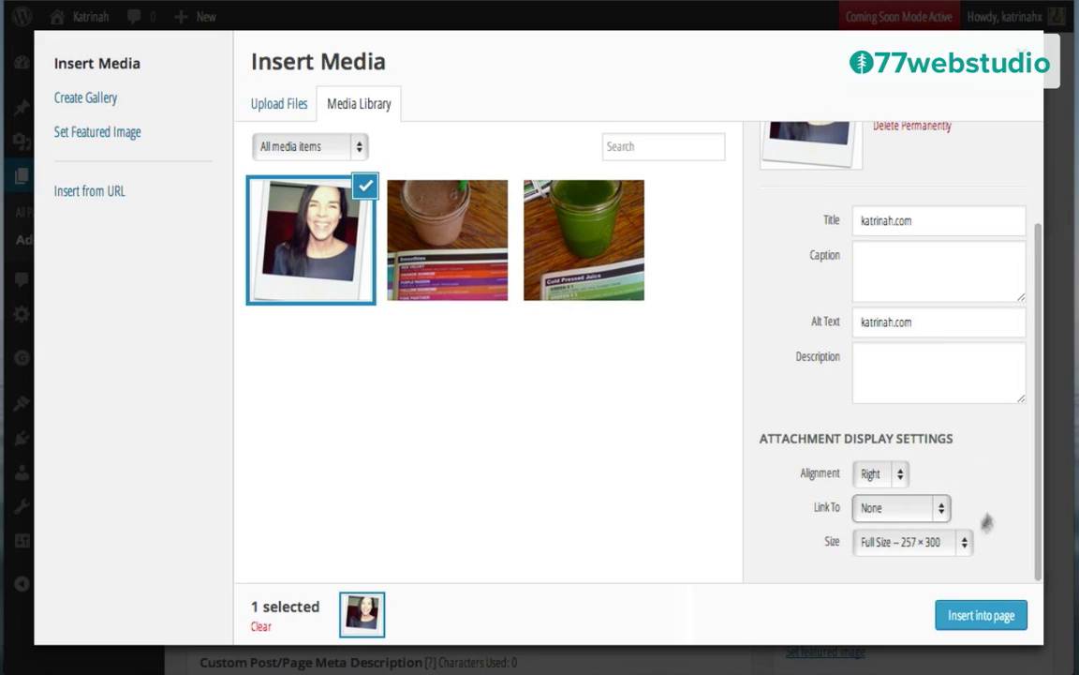
{"action": "left_click", "coordinate": [883, 542]}
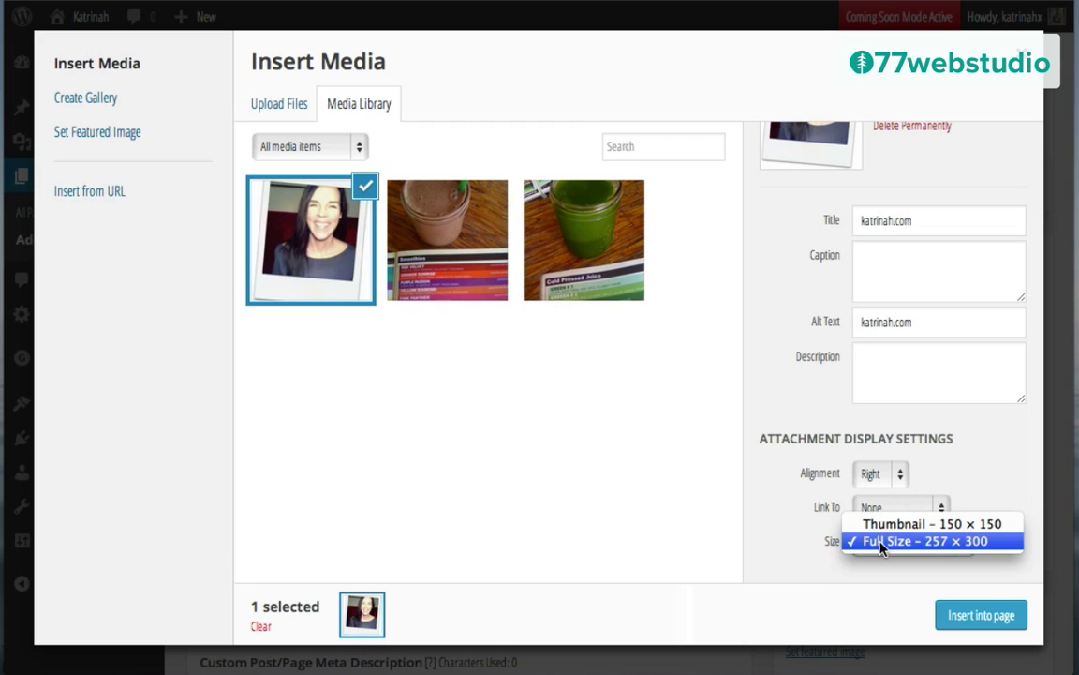
{"action": "left_click", "coordinate": [881, 542]}
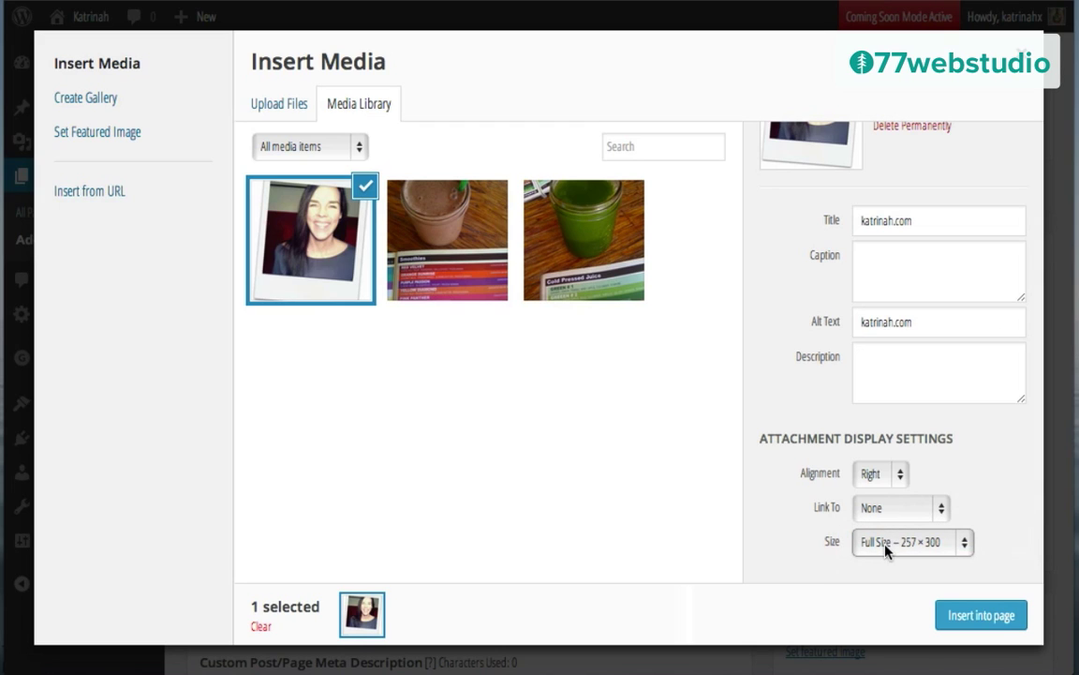
{"action": "left_click", "coordinate": [982, 616]}
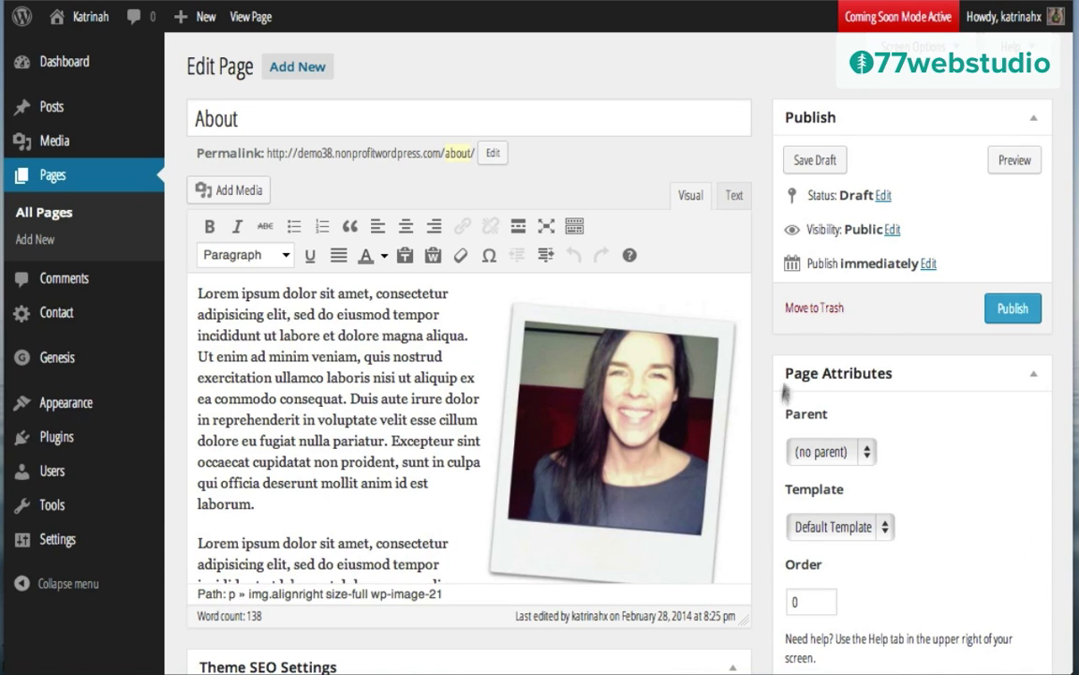
{"action": "scroll", "coordinate": [937, 401], "scroll_direction": "down", "scroll_amount": 4}
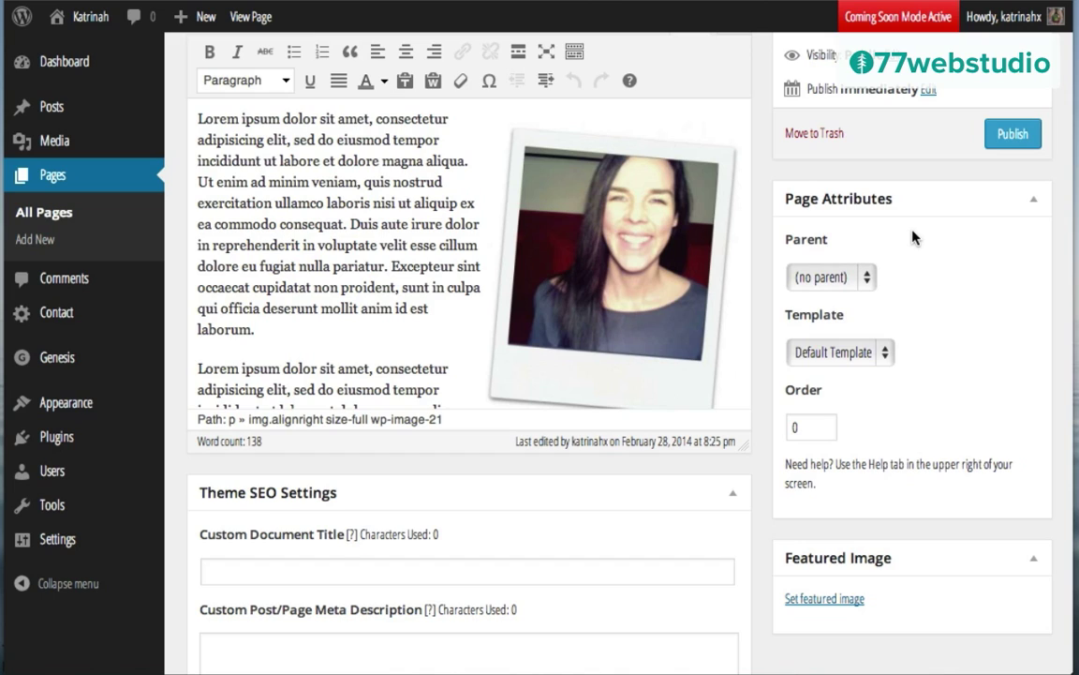
{"action": "left_click", "coordinate": [812, 279]}
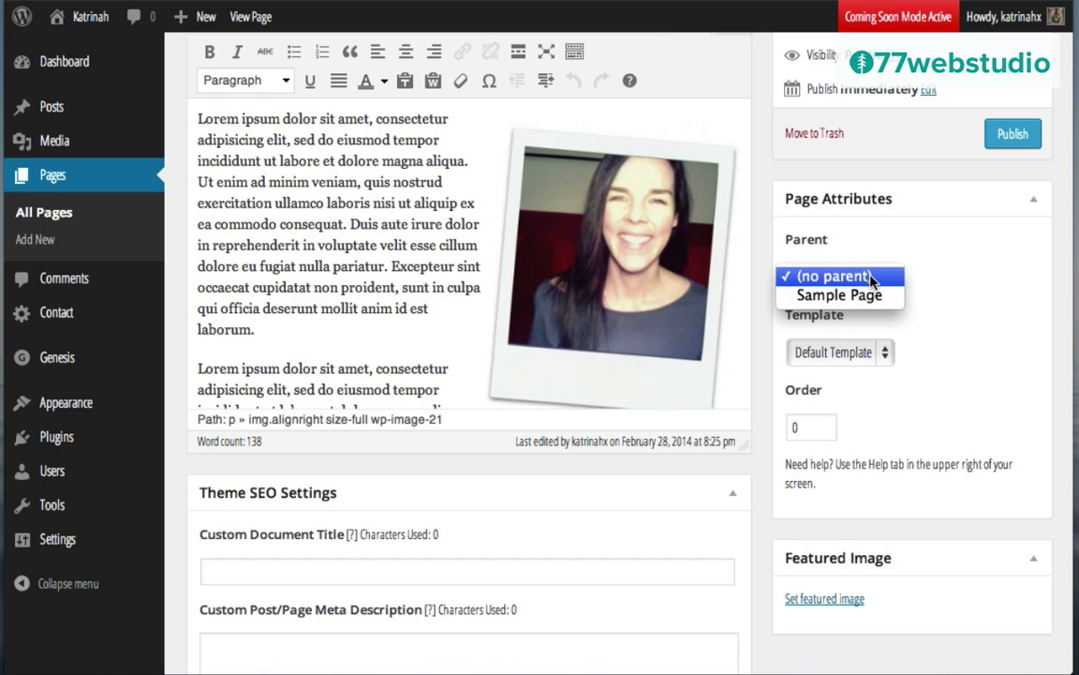
{"action": "left_click", "coordinate": [870, 277]}
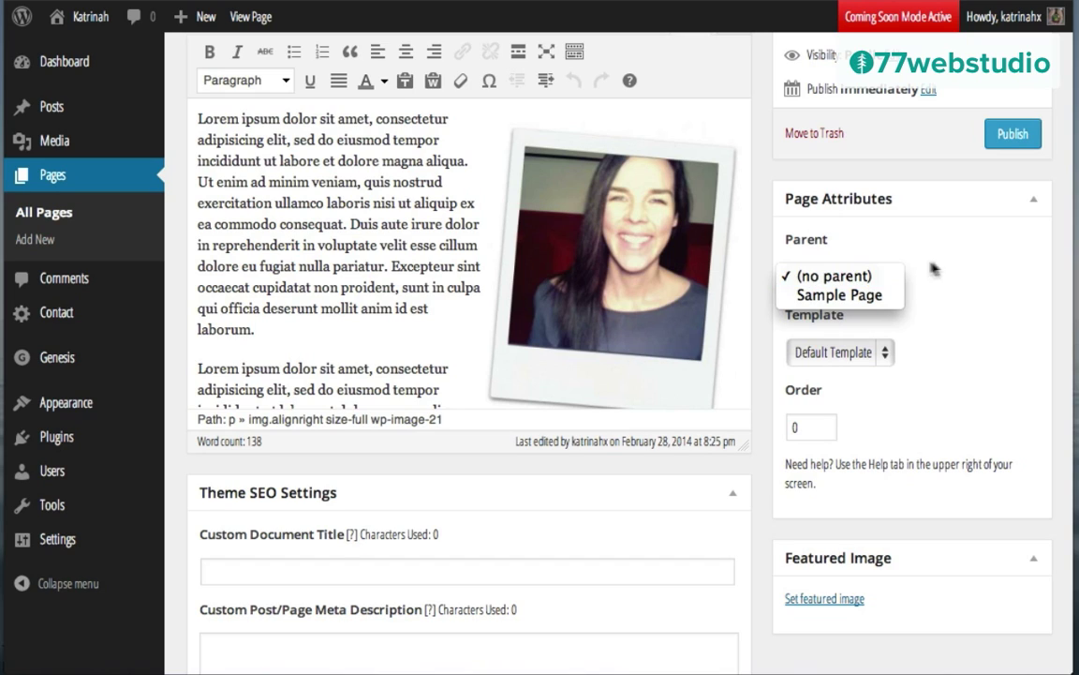
{"action": "left_click", "coordinate": [817, 356]}
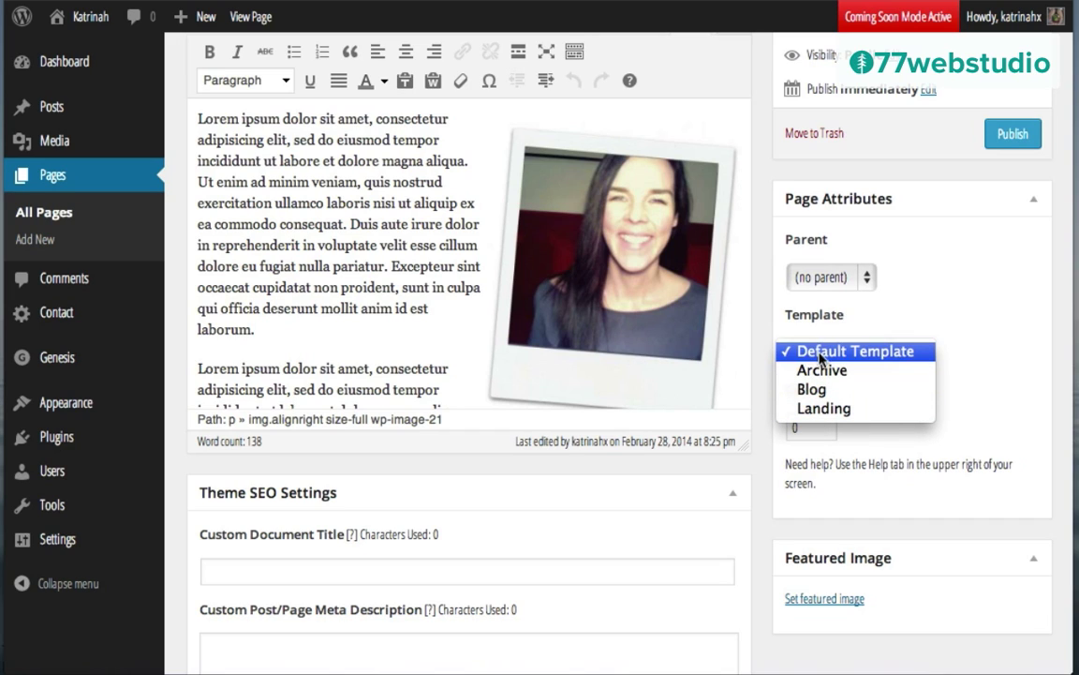
{"action": "left_click", "coordinate": [818, 353]}
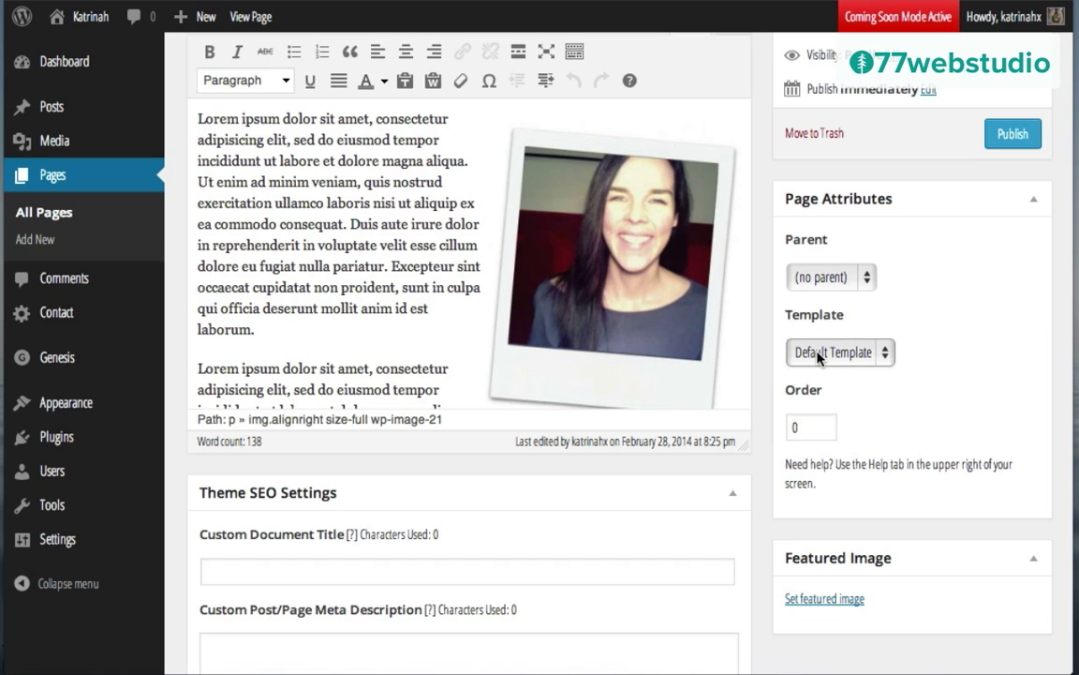
{"action": "scroll", "coordinate": [818, 354], "scroll_direction": "down", "scroll_amount": 5}
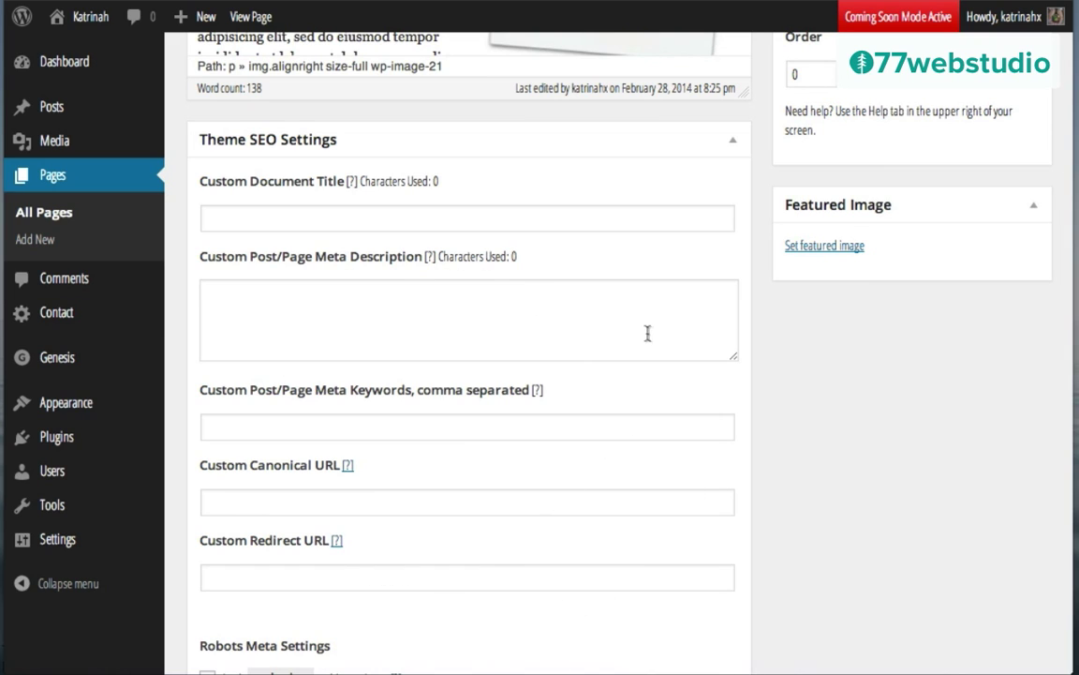
Step: Give the About page the Full Width Content layout
{"action": "scroll", "coordinate": [797, 391], "scroll_direction": "down", "scroll_amount": 5}
{"action": "scroll", "coordinate": [798, 390], "scroll_direction": "down", "scroll_amount": 3}
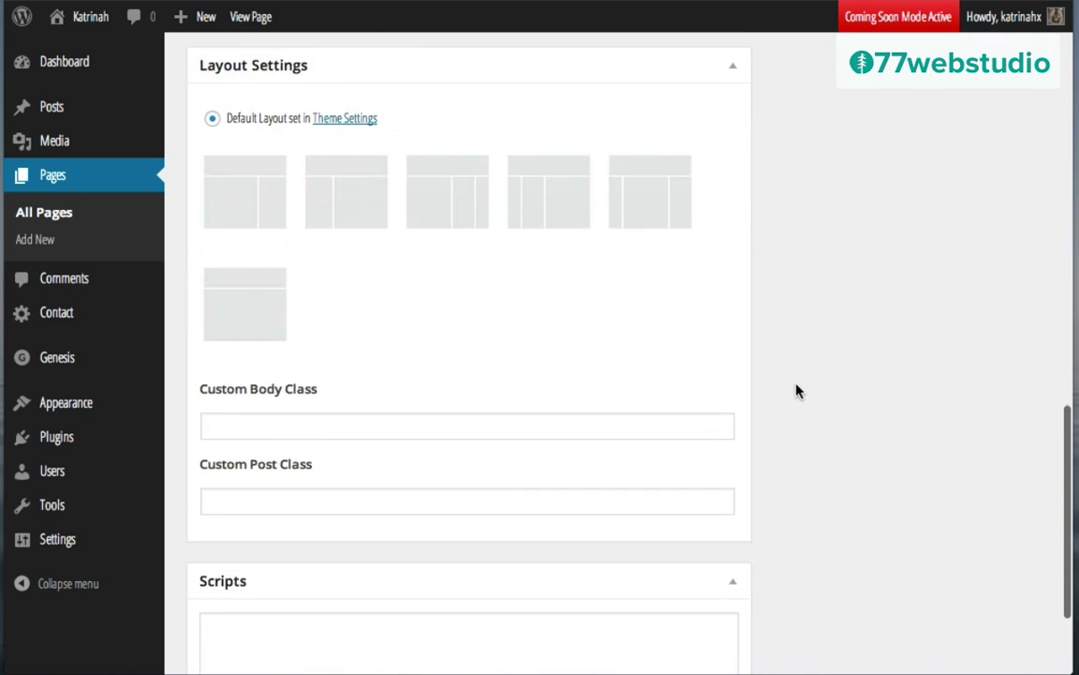
{"action": "scroll", "coordinate": [797, 391], "scroll_direction": "up", "scroll_amount": 1}
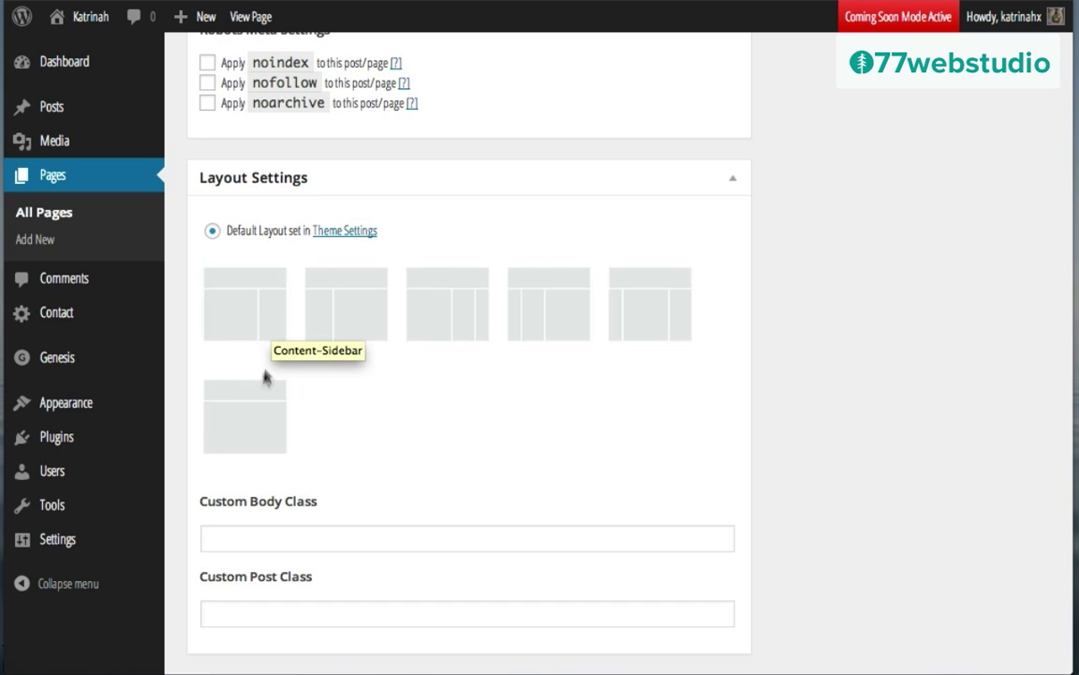
{"action": "left_click", "coordinate": [237, 410]}
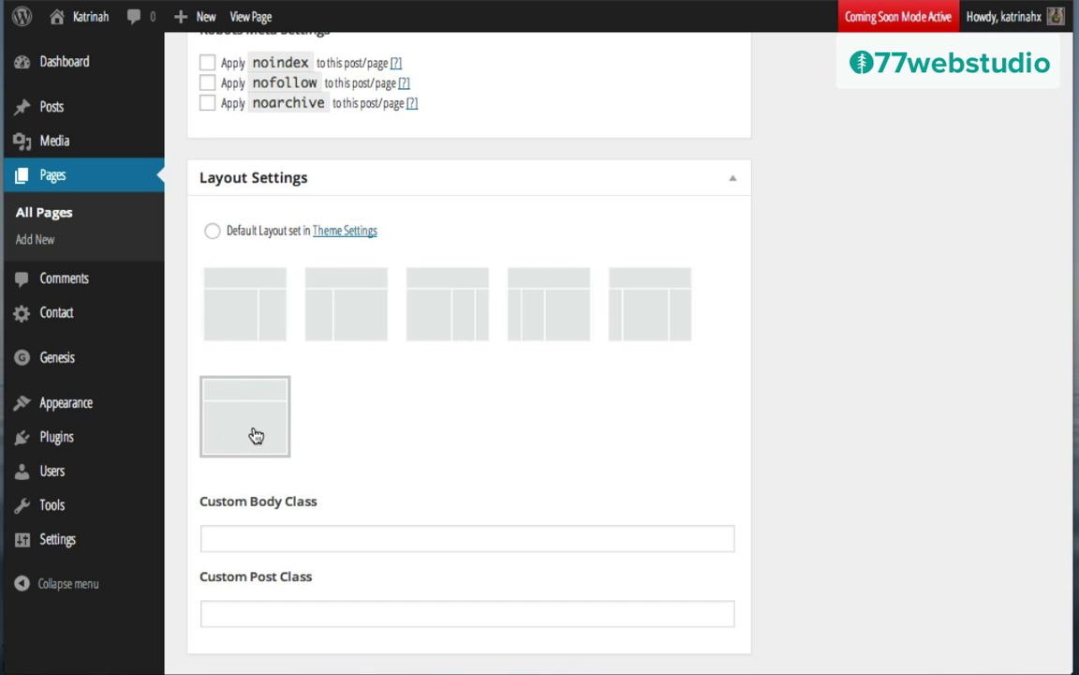
Step: Publish the About page
{"action": "scroll", "coordinate": [771, 443], "scroll_direction": "down", "scroll_amount": 5}
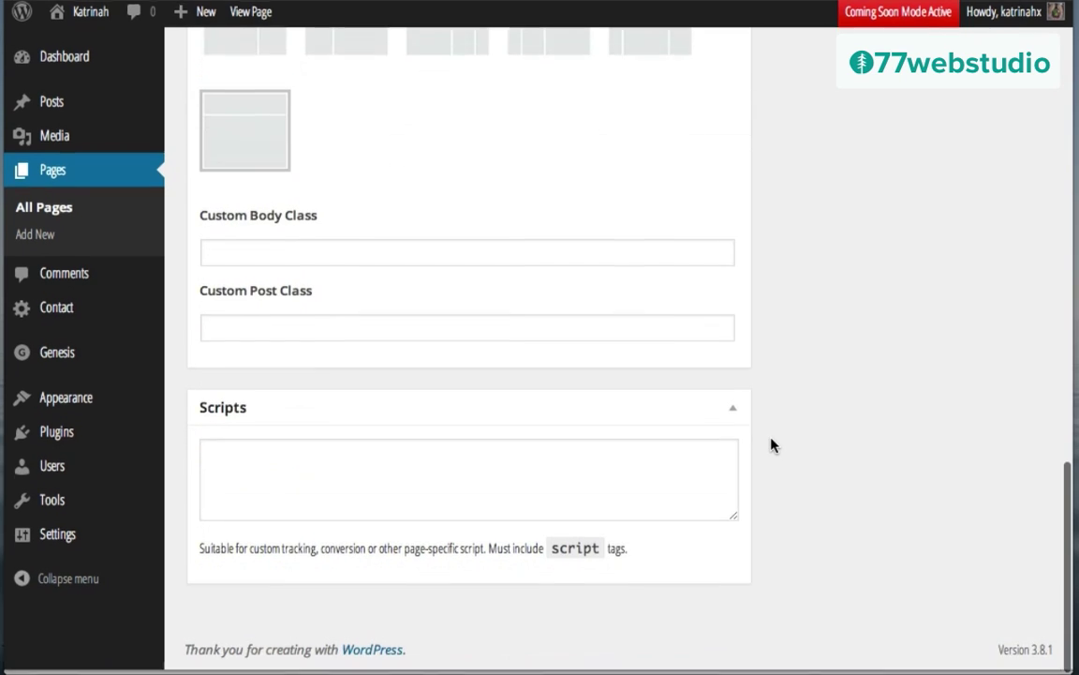
{"action": "scroll", "coordinate": [771, 444], "scroll_direction": "up", "scroll_amount": 10}
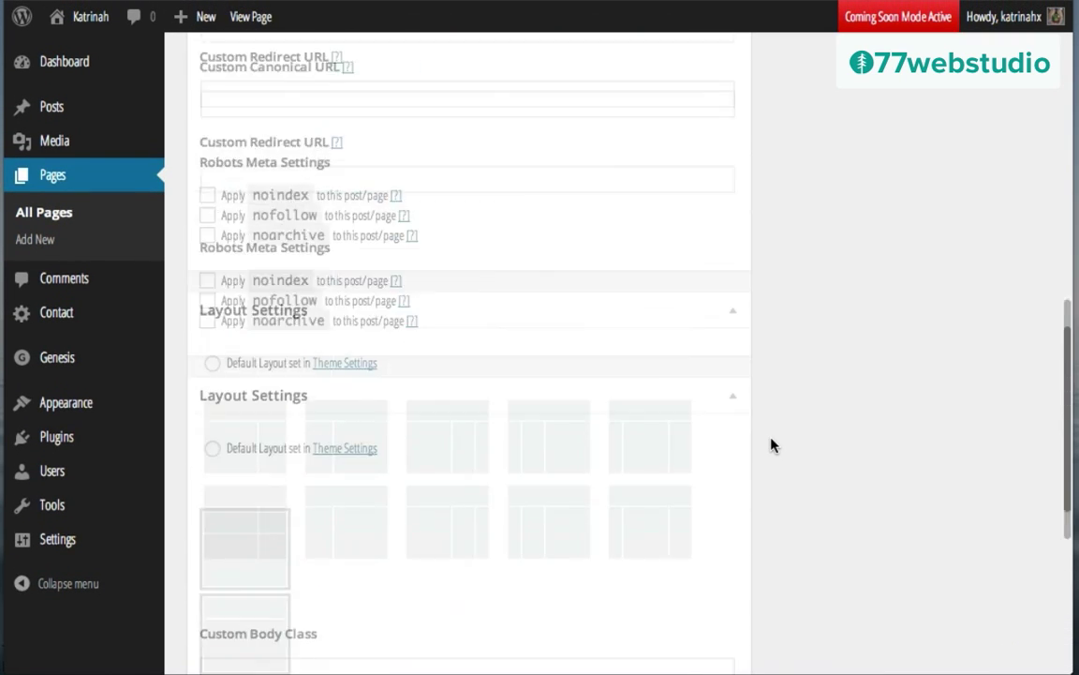
{"action": "scroll", "coordinate": [771, 443], "scroll_direction": "up", "scroll_amount": 3}
{"action": "left_click", "coordinate": [1003, 309]}
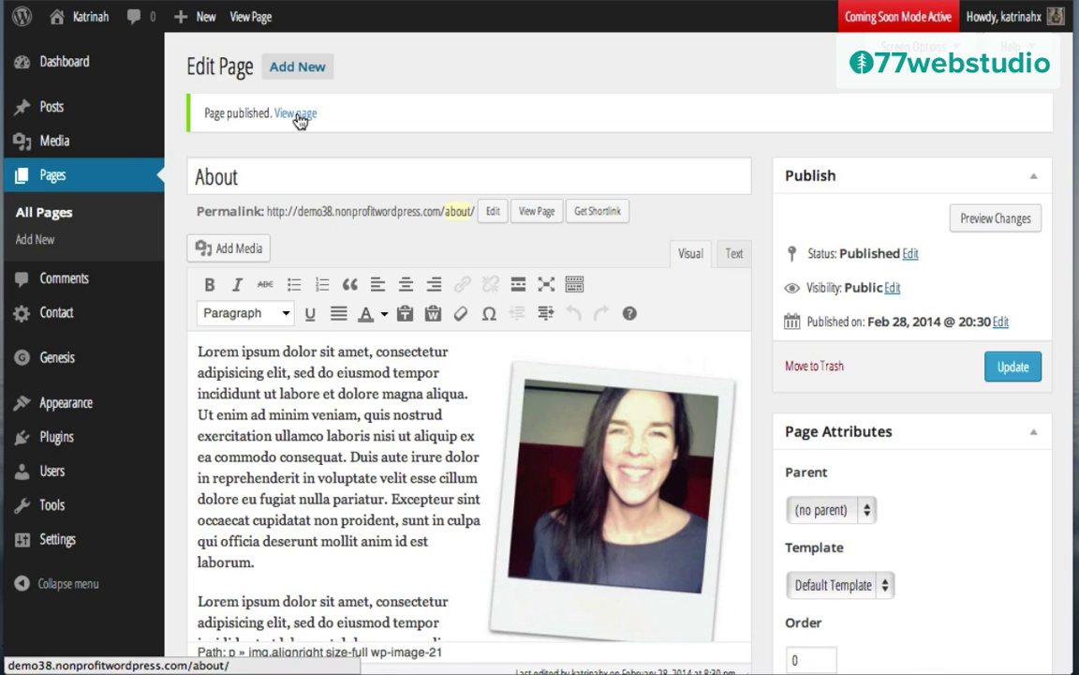
Step: Create a new page titled 'Blog'
{"action": "mouse_move", "coordinate": [180, 17]}
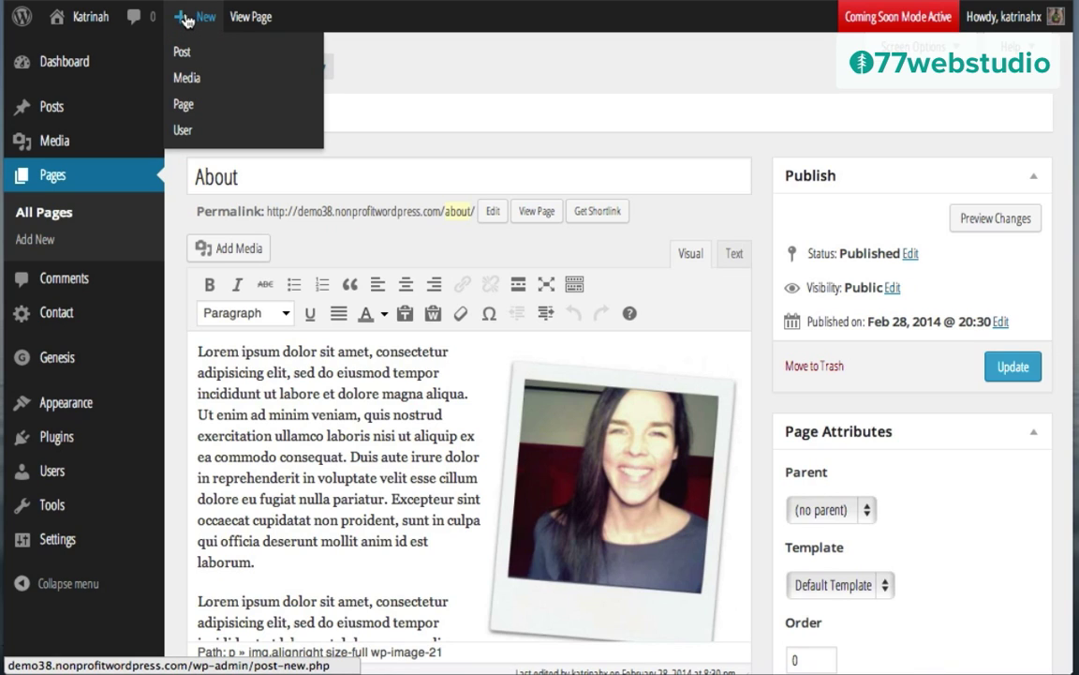
{"action": "left_click", "coordinate": [184, 105]}
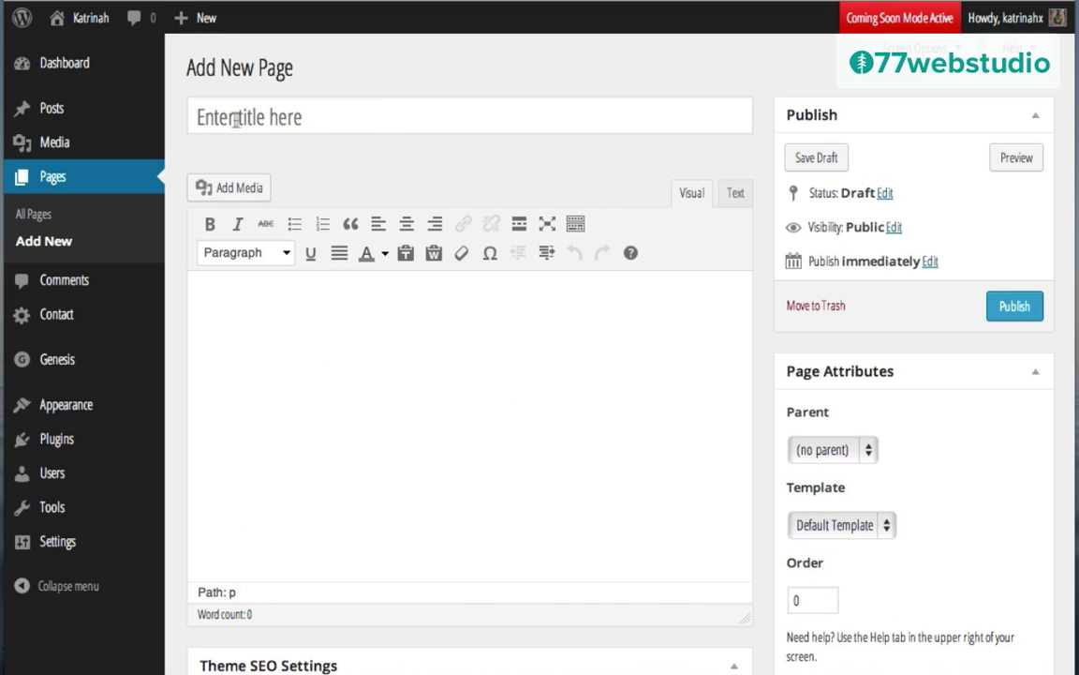
{"action": "left_click", "coordinate": [236, 117]}
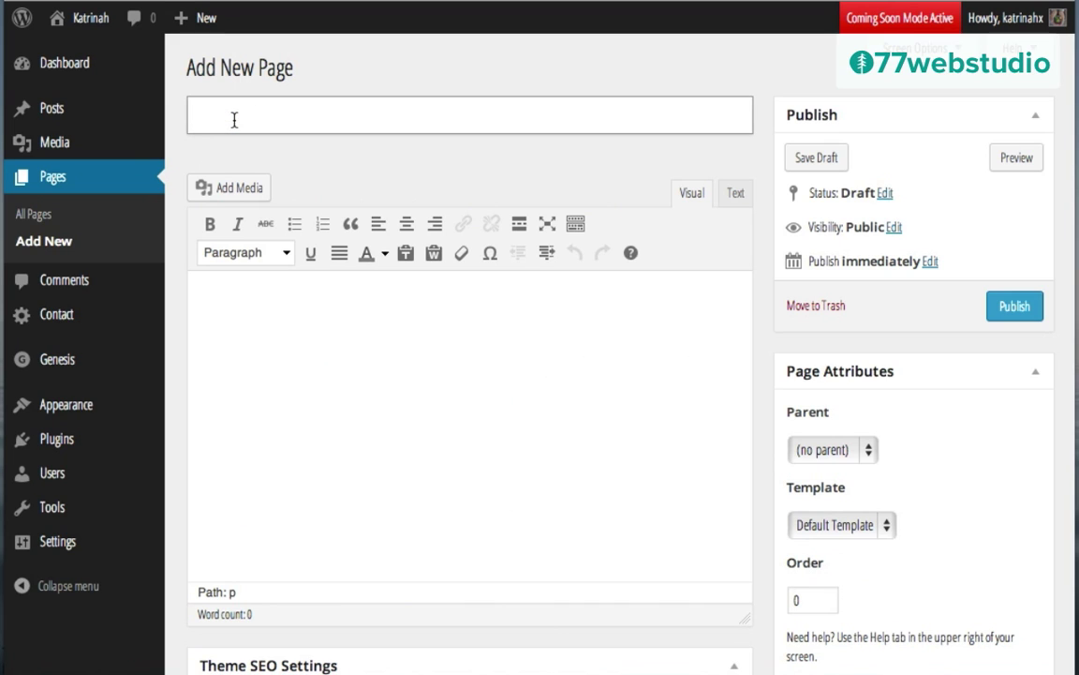
{"action": "type", "text": "Blog"}
Step: Assign the Blog template to the page
{"action": "scroll", "coordinate": [886, 433], "scroll_direction": "down", "scroll_amount": 3}
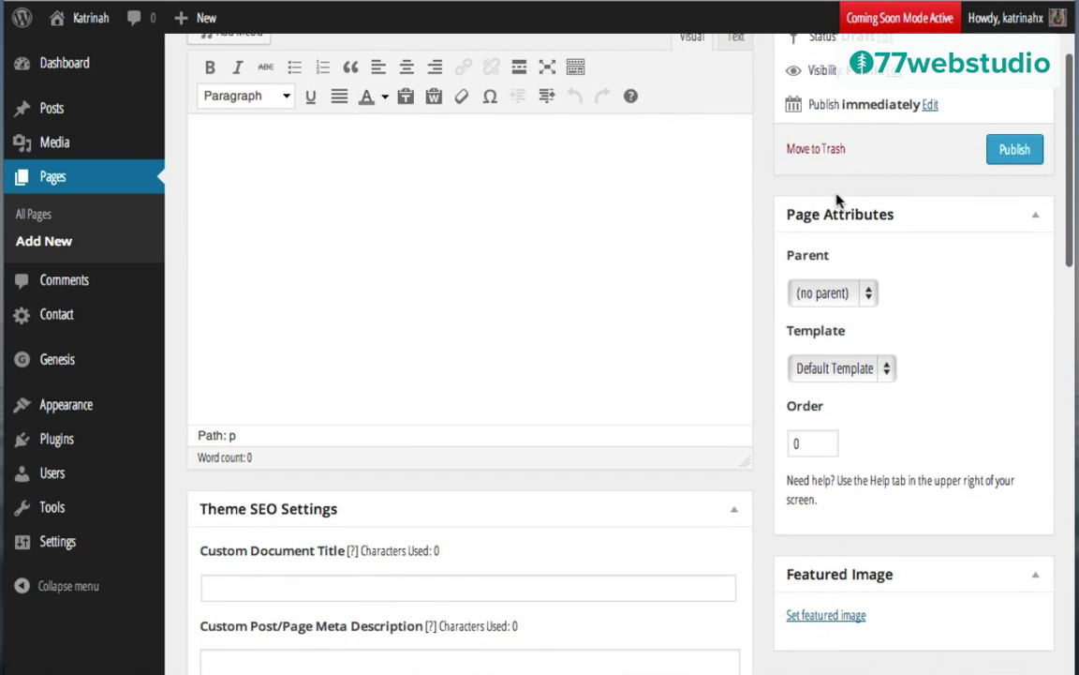
{"action": "left_click", "coordinate": [822, 371]}
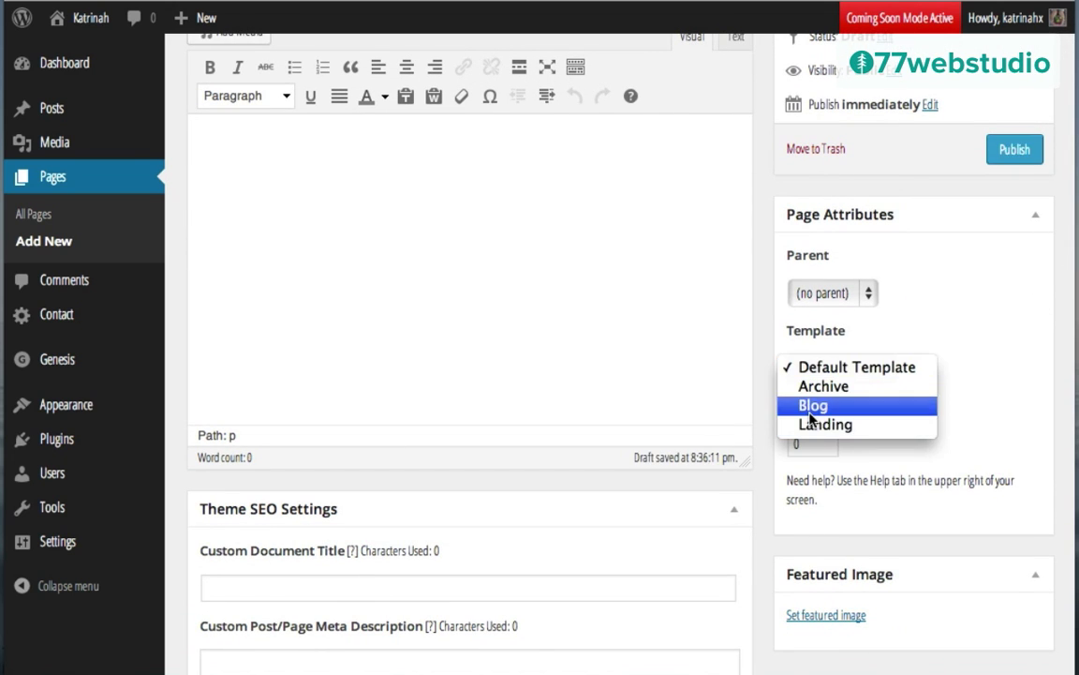
{"action": "left_click", "coordinate": [811, 408]}
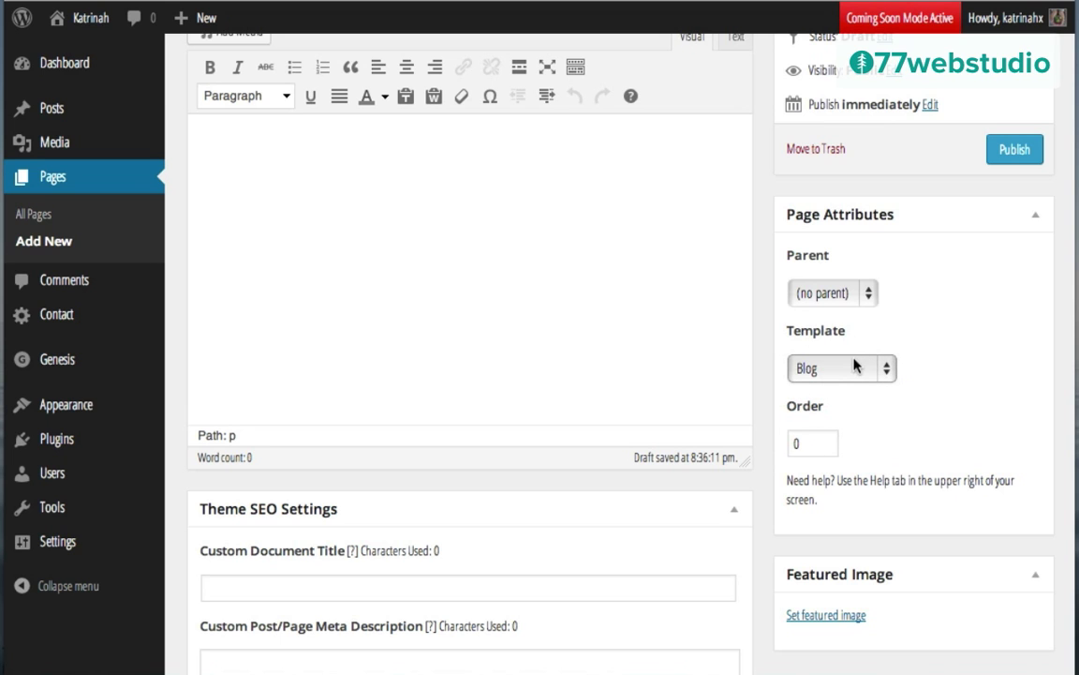
Step: Publish the Blog page
{"action": "scroll", "coordinate": [852, 364], "scroll_direction": "down", "scroll_amount": 10}
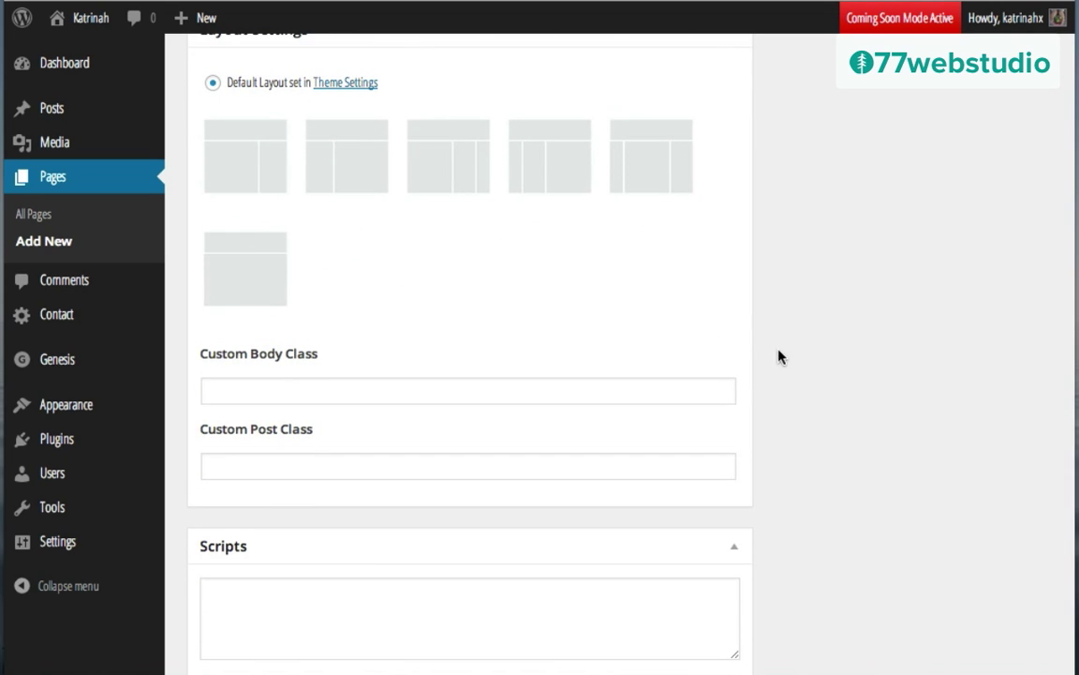
{"action": "scroll", "coordinate": [779, 357], "scroll_direction": "down", "scroll_amount": 3}
{"action": "scroll", "coordinate": [778, 357], "scroll_direction": "up", "scroll_amount": 15}
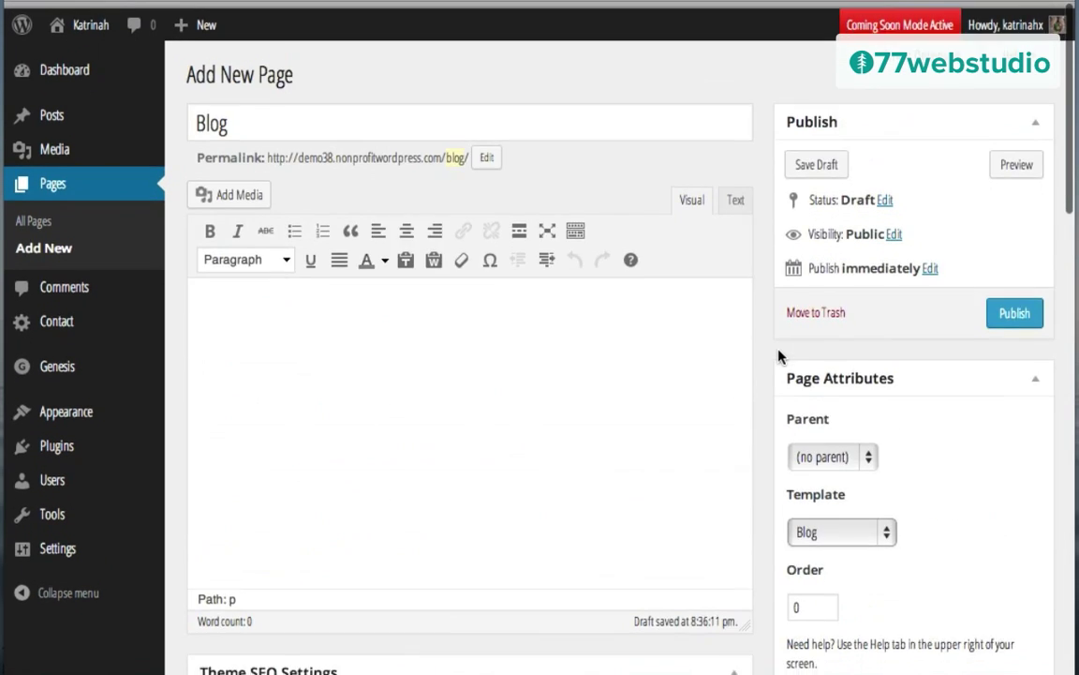
{"action": "left_click", "coordinate": [1012, 307]}
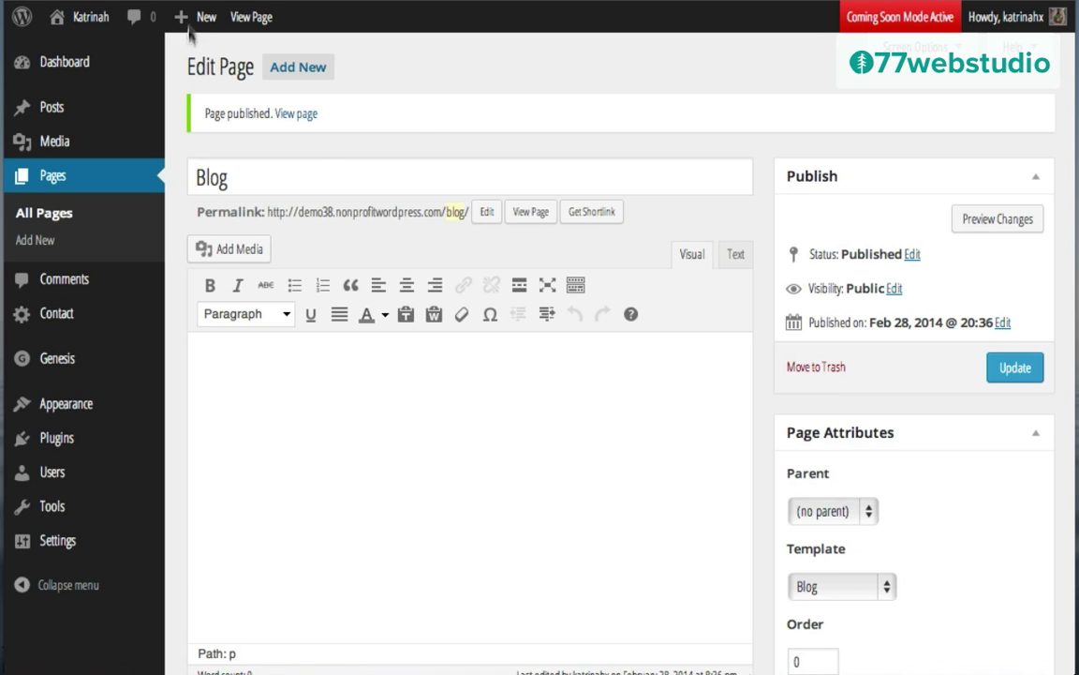
Step: Create a page titled 'Contact' with an empty body and save it as a draft
{"action": "mouse_move", "coordinate": [189, 26]}
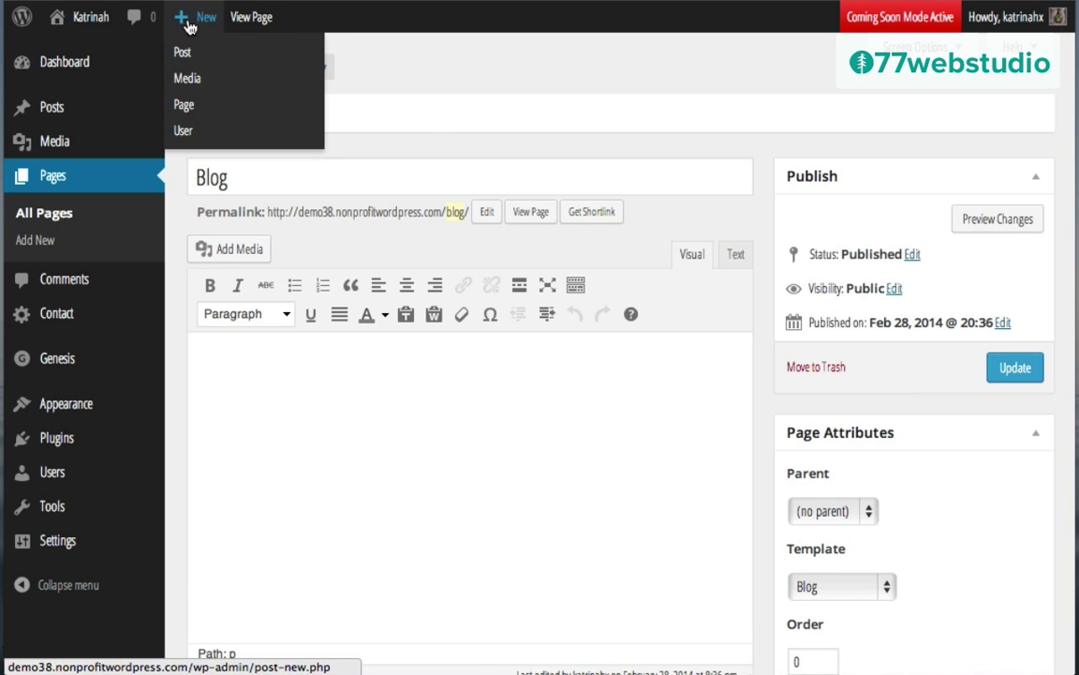
{"action": "left_click", "coordinate": [184, 106]}
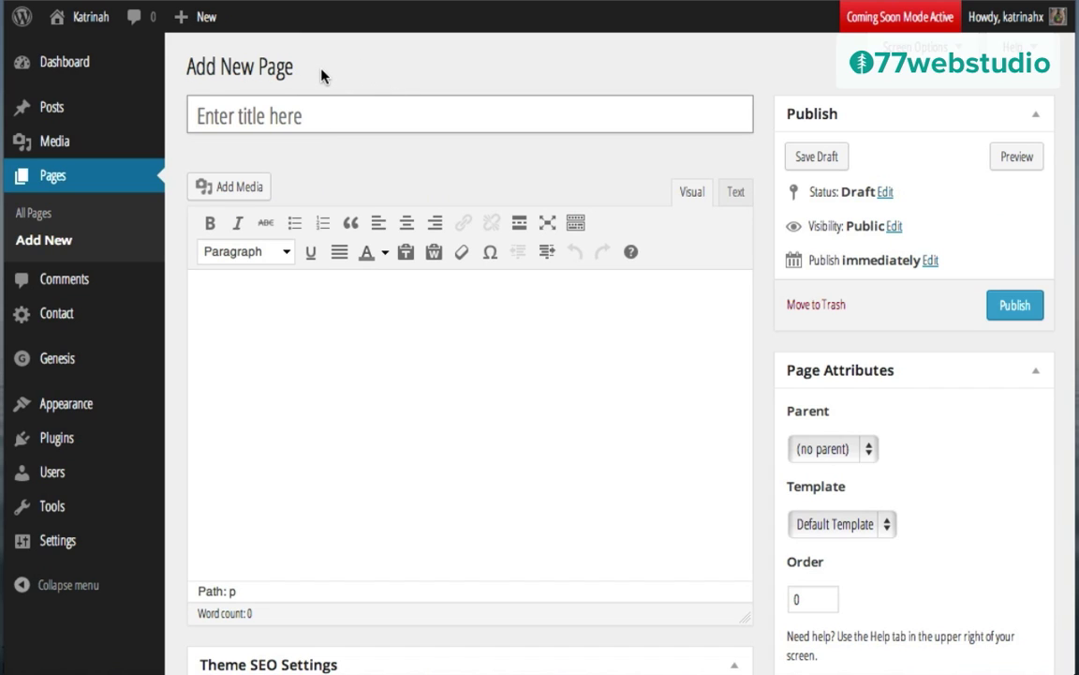
{"action": "type", "text": "Contact"}
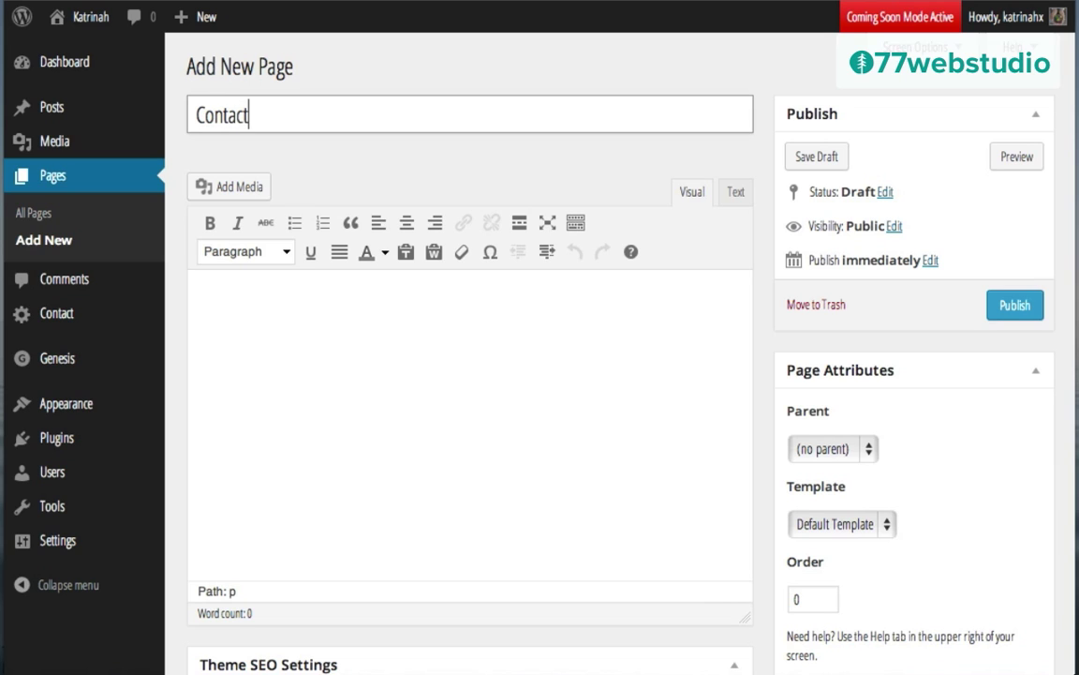
{"action": "left_click", "coordinate": [313, 341]}
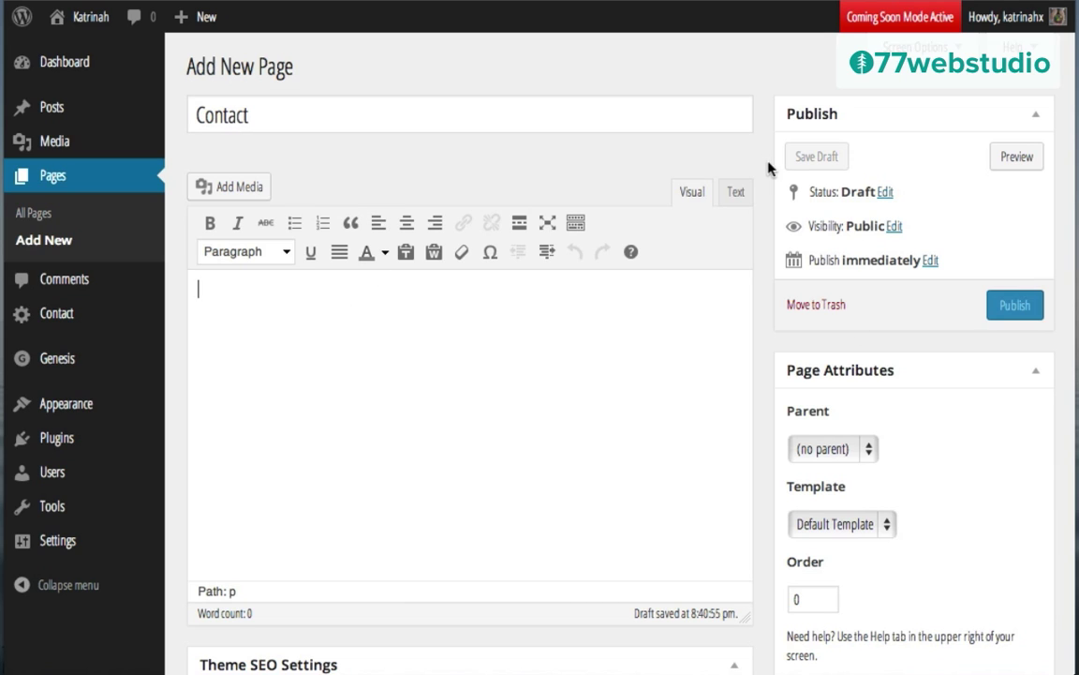
{"action": "left_click", "coordinate": [798, 160]}
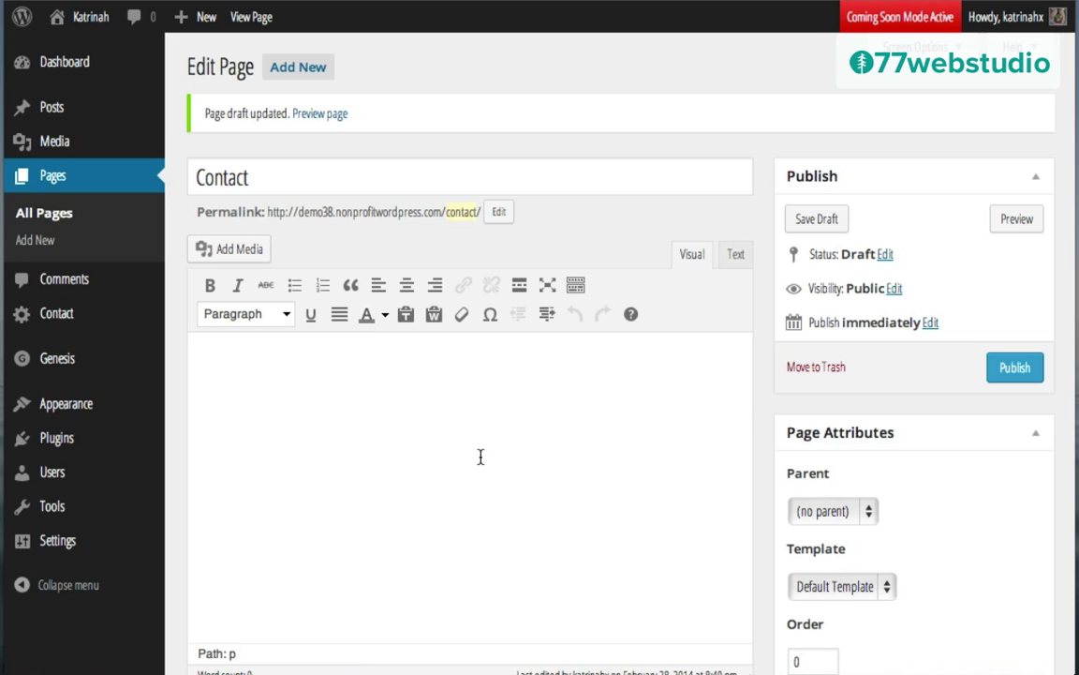
{"action": "mouse_move", "coordinate": [22, 438]}
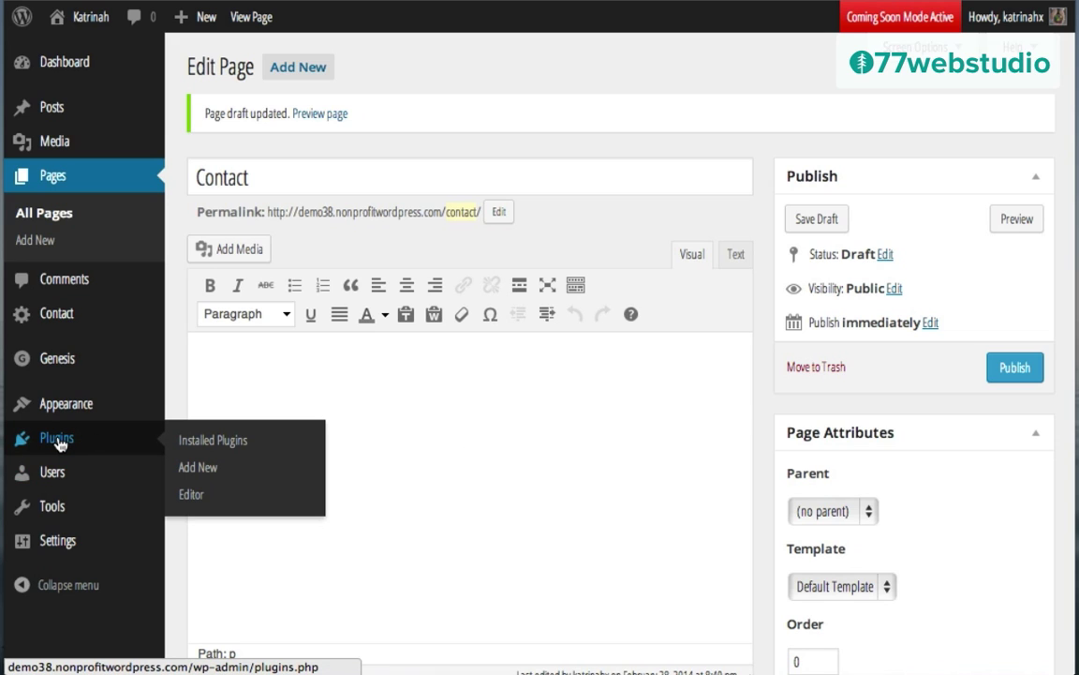
Step: Copy the Contact Form 7 shortcode [contact-form-7 id="6" title="Contact form 1"], then open the Pages list
{"action": "left_click", "coordinate": [59, 444]}
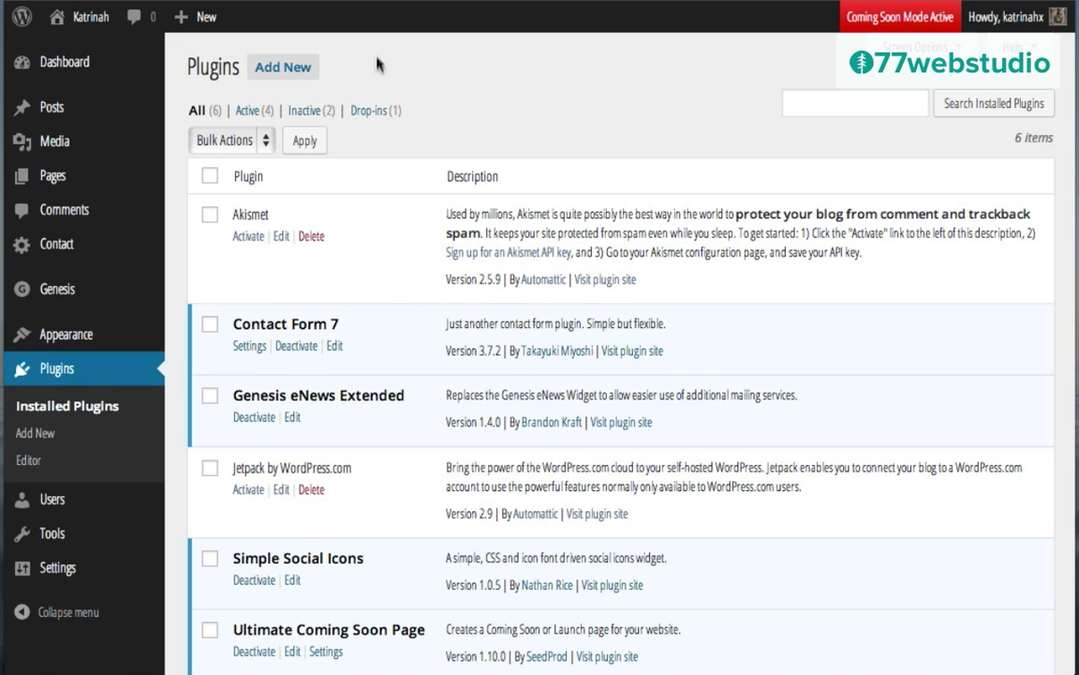
{"action": "left_click", "coordinate": [246, 348]}
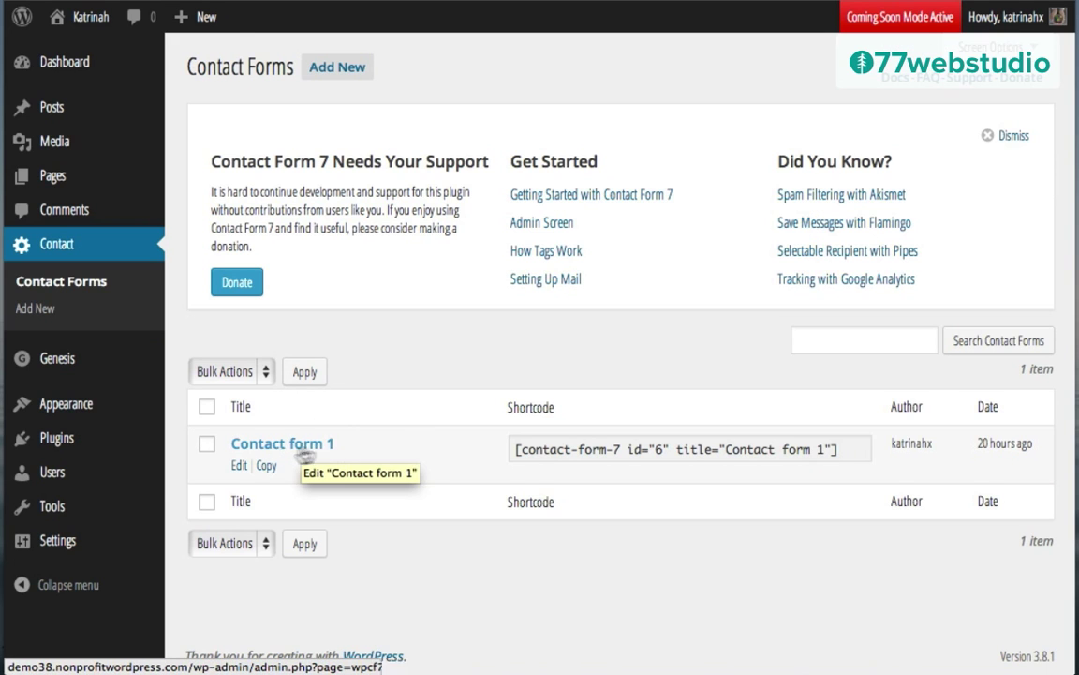
{"action": "left_click", "coordinate": [239, 466]}
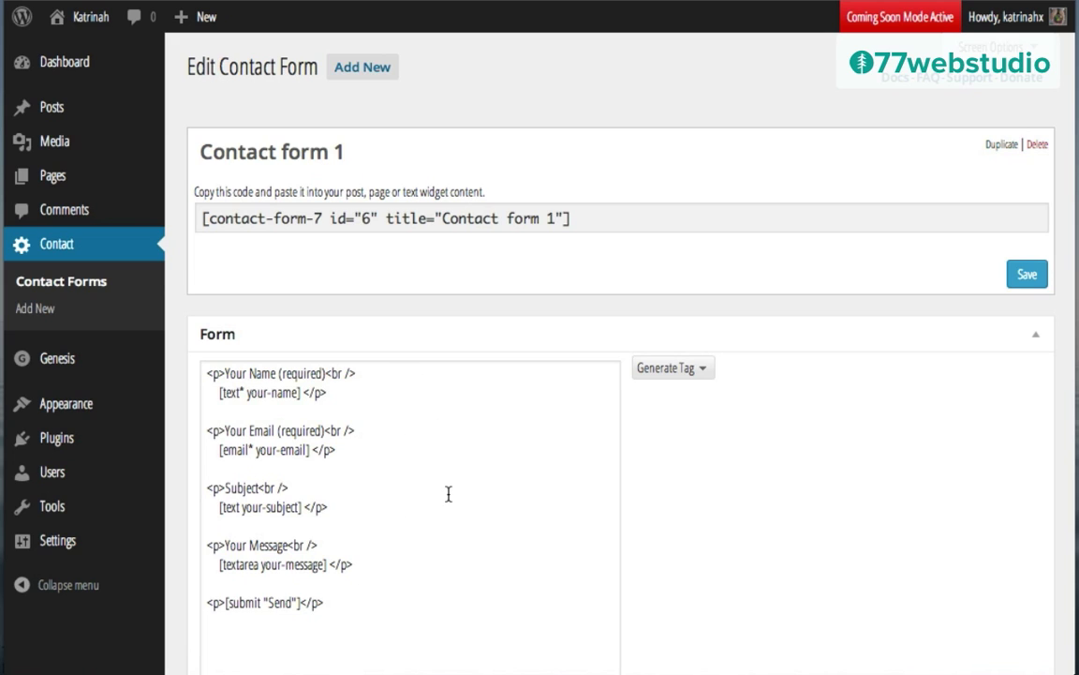
{"action": "left_click", "coordinate": [300, 222]}
{"action": "key", "text": "ctrl+c"}
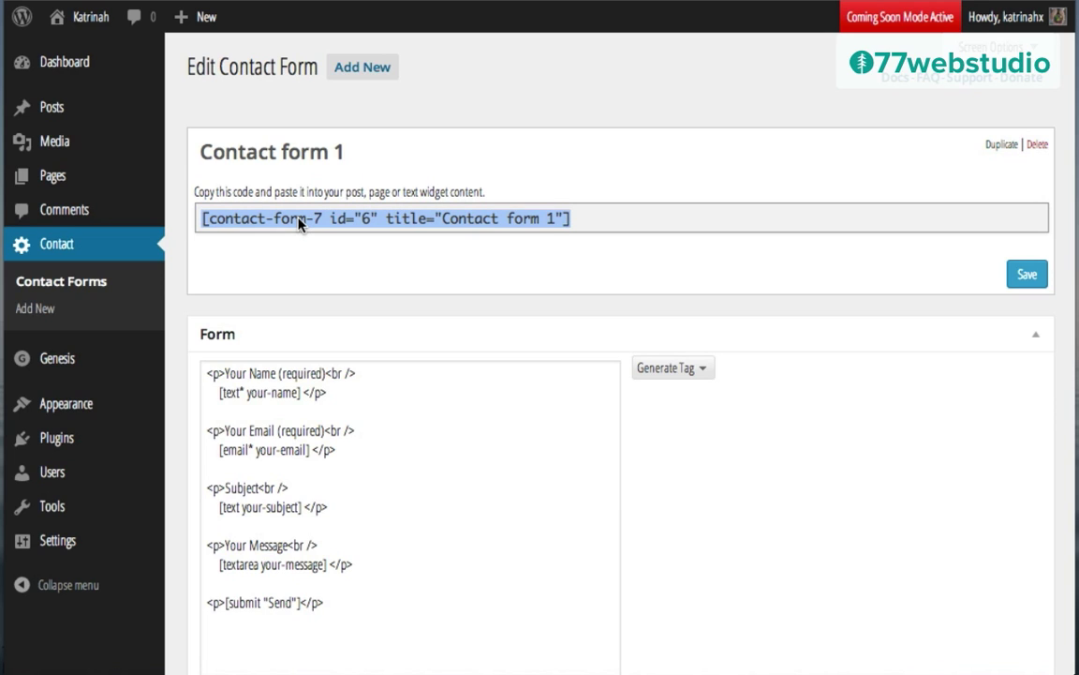
{"action": "left_click", "coordinate": [49, 176]}
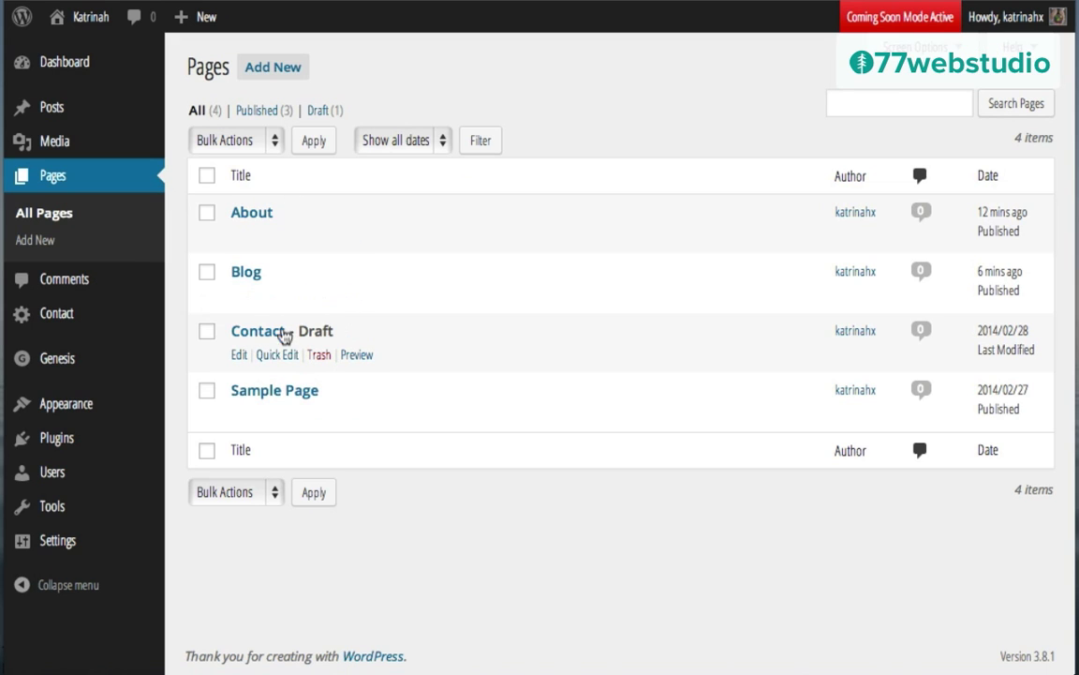
Step: Paste the Contact form 1 shortcode into the Contact draft page's body in the Text editor
{"action": "left_click", "coordinate": [240, 356]}
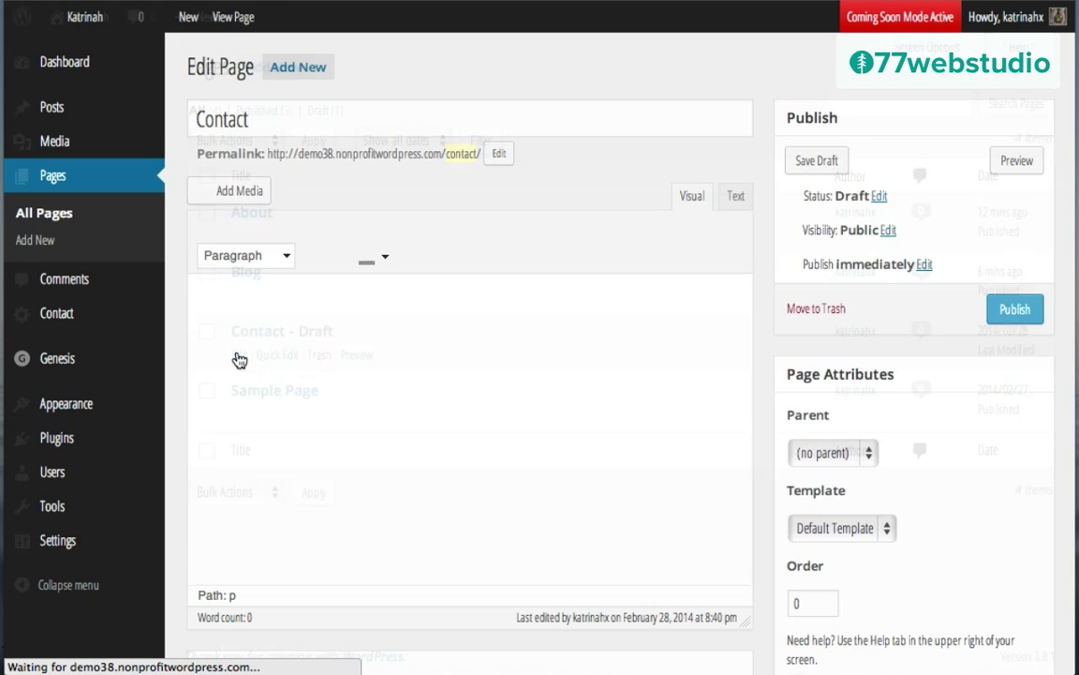
{"action": "left_click", "coordinate": [732, 199]}
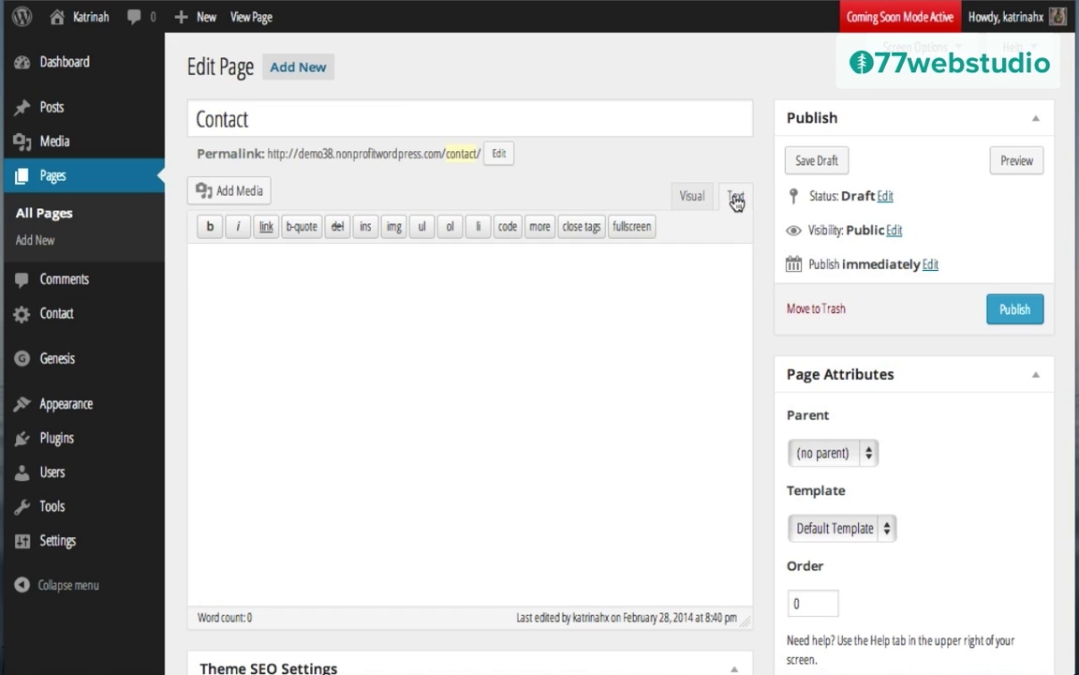
{"action": "left_click", "coordinate": [371, 284]}
{"action": "key", "text": "ctrl+v"}
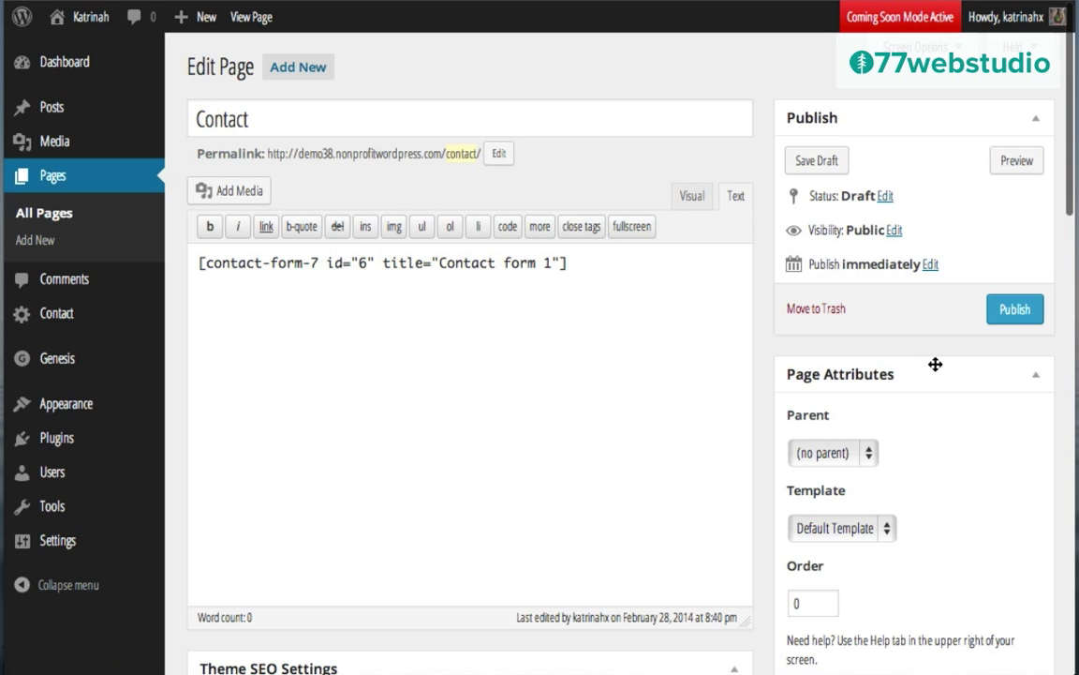
Step: Save the Contact page as a draft
{"action": "scroll", "coordinate": [934, 369], "scroll_direction": "down", "scroll_amount": 5}
{"action": "scroll", "coordinate": [934, 370], "scroll_direction": "down", "scroll_amount": 8}
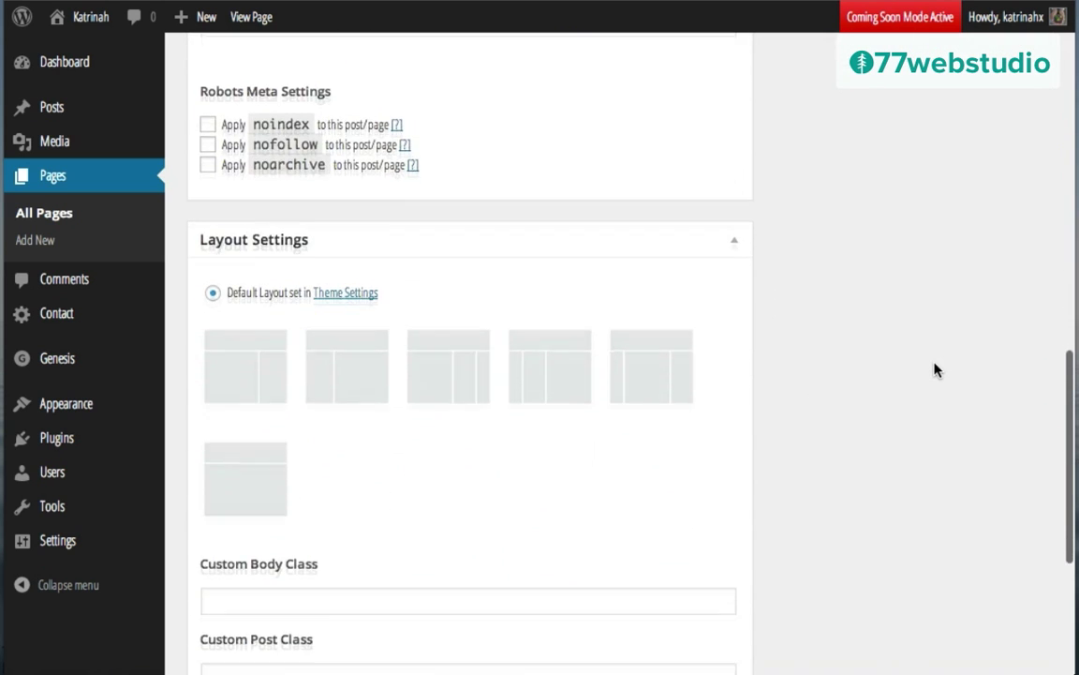
{"action": "scroll", "coordinate": [934, 370], "scroll_direction": "down", "scroll_amount": 3}
{"action": "scroll", "coordinate": [934, 369], "scroll_direction": "up", "scroll_amount": 4}
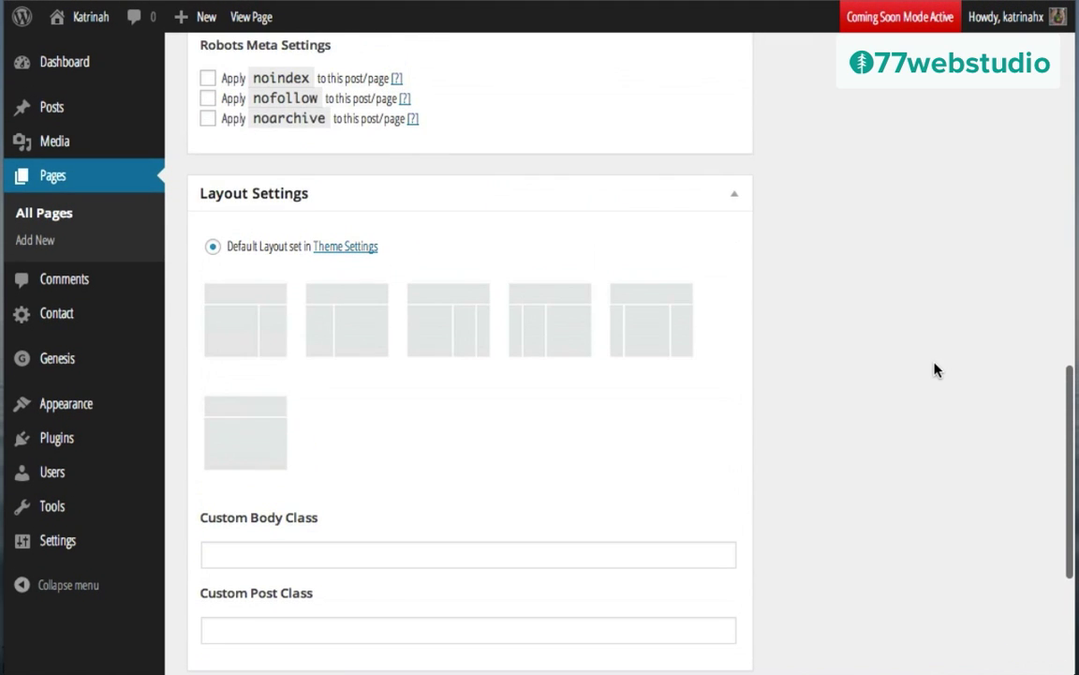
{"action": "scroll", "coordinate": [886, 305], "scroll_direction": "down", "scroll_amount": 5}
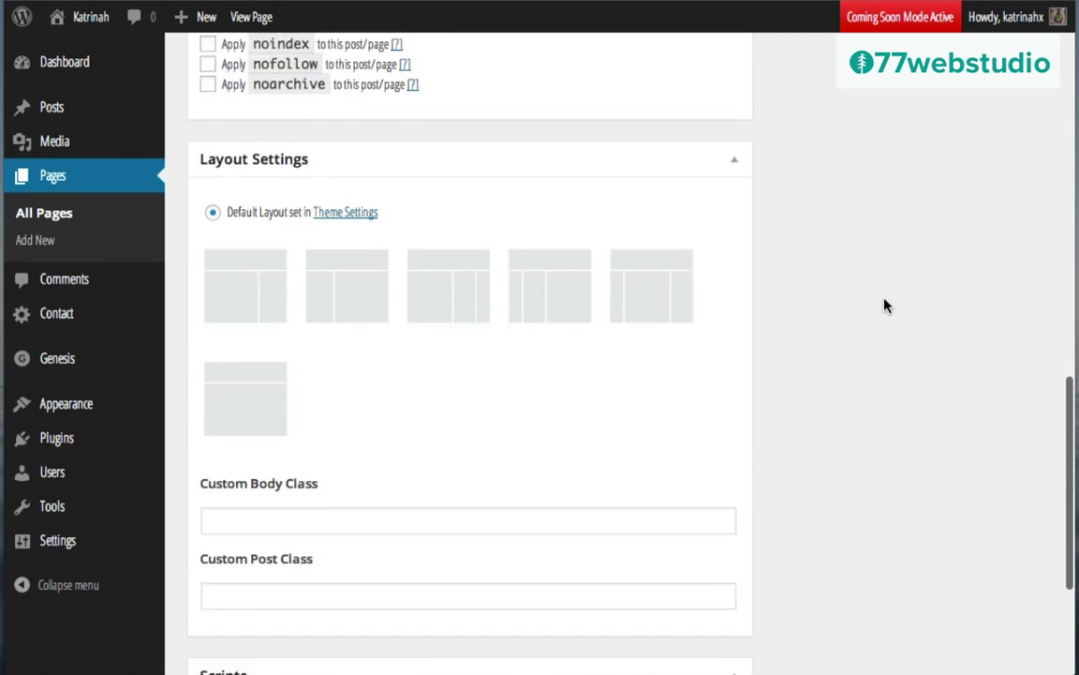
{"action": "scroll", "coordinate": [886, 305], "scroll_direction": "up", "scroll_amount": 15}
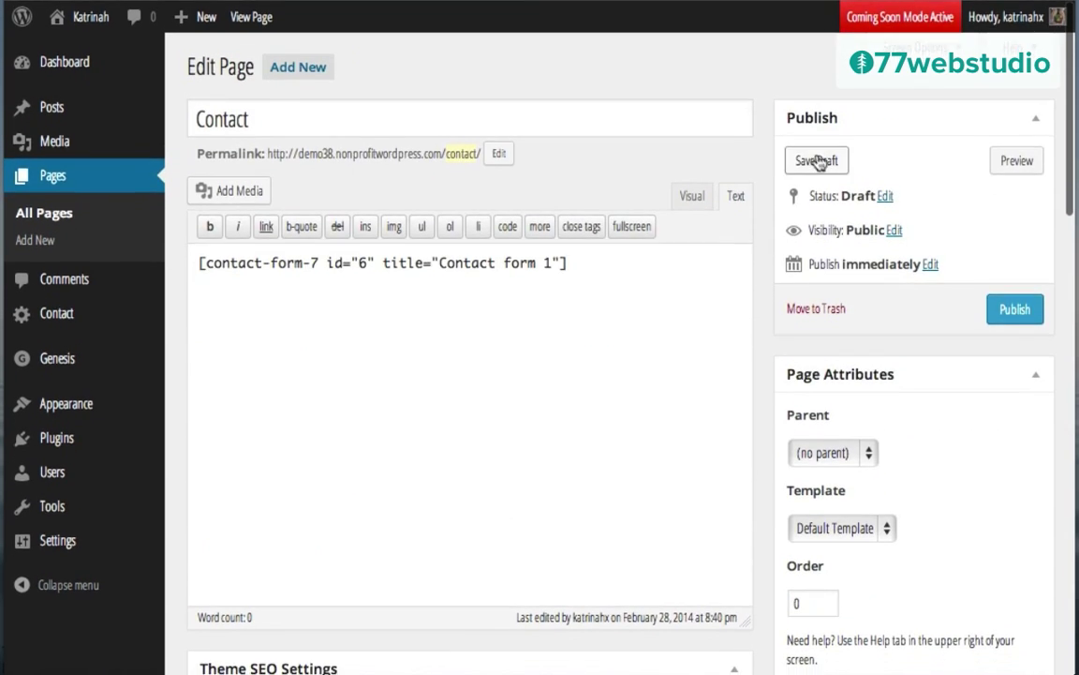
{"action": "left_click", "coordinate": [816, 161]}
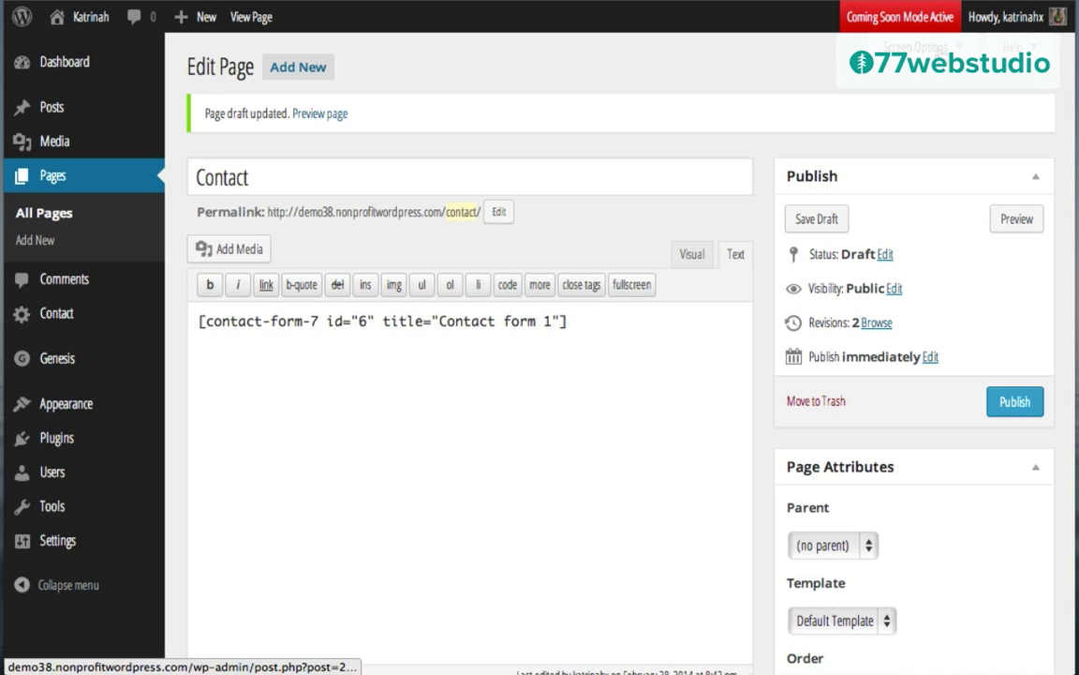
Step: Turn off comments and trackbacks/pingbacks on the Contact page and publish it
{"action": "left_click", "coordinate": [921, 47]}
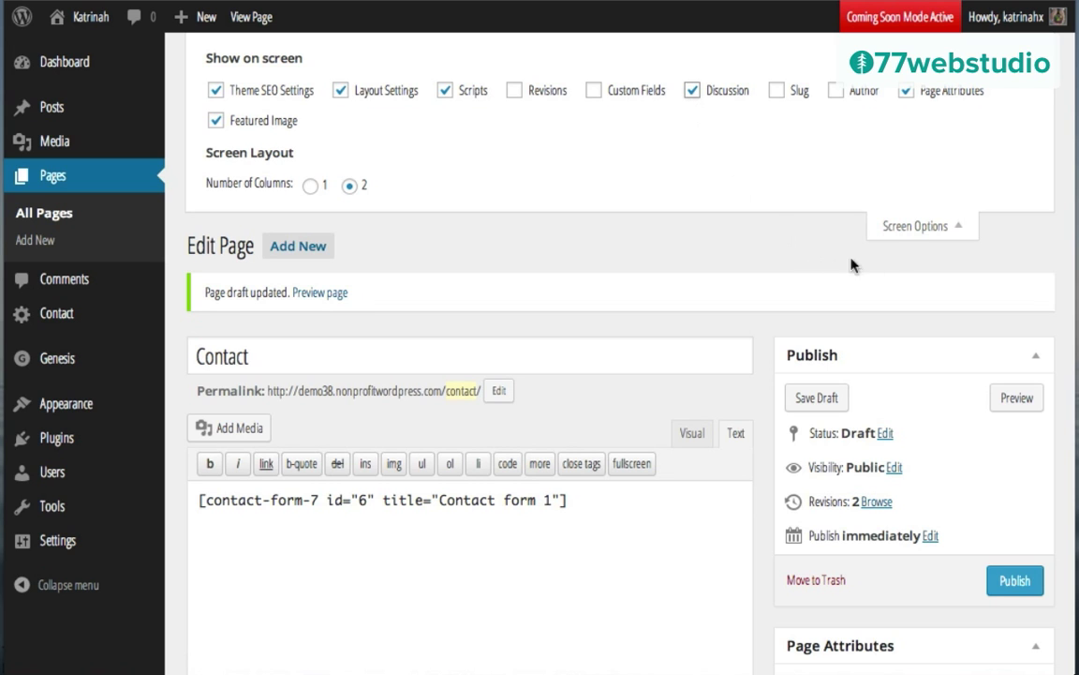
{"action": "scroll", "coordinate": [804, 297], "scroll_direction": "down", "scroll_amount": 6}
{"action": "scroll", "coordinate": [804, 300], "scroll_direction": "down", "scroll_amount": 10}
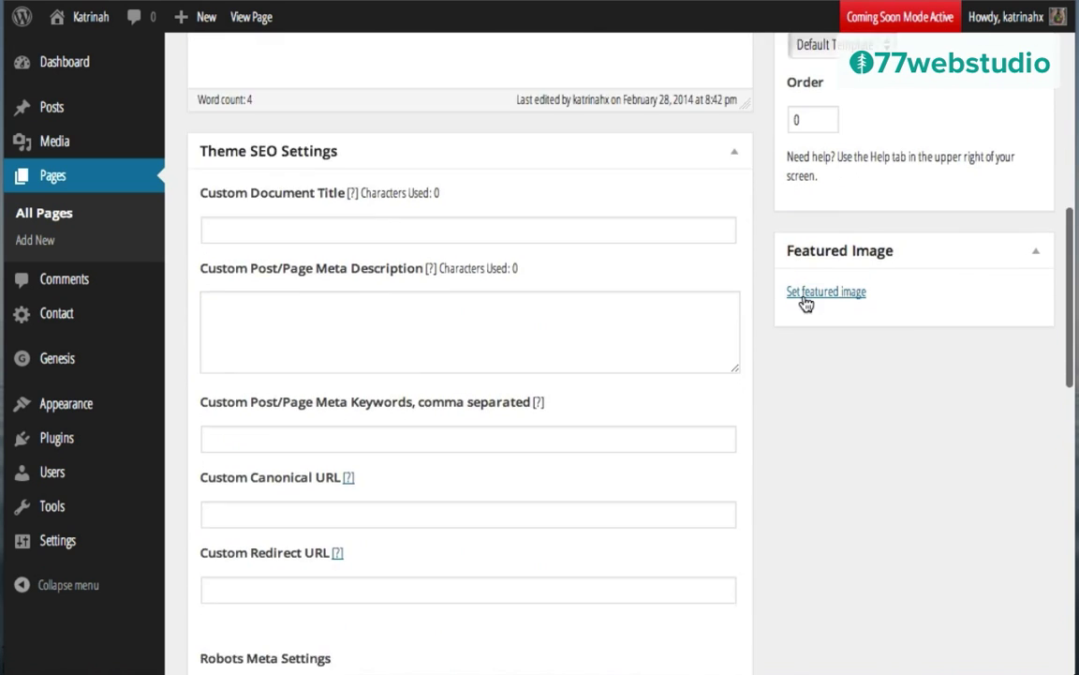
{"action": "scroll", "coordinate": [804, 302], "scroll_direction": "down", "scroll_amount": 2}
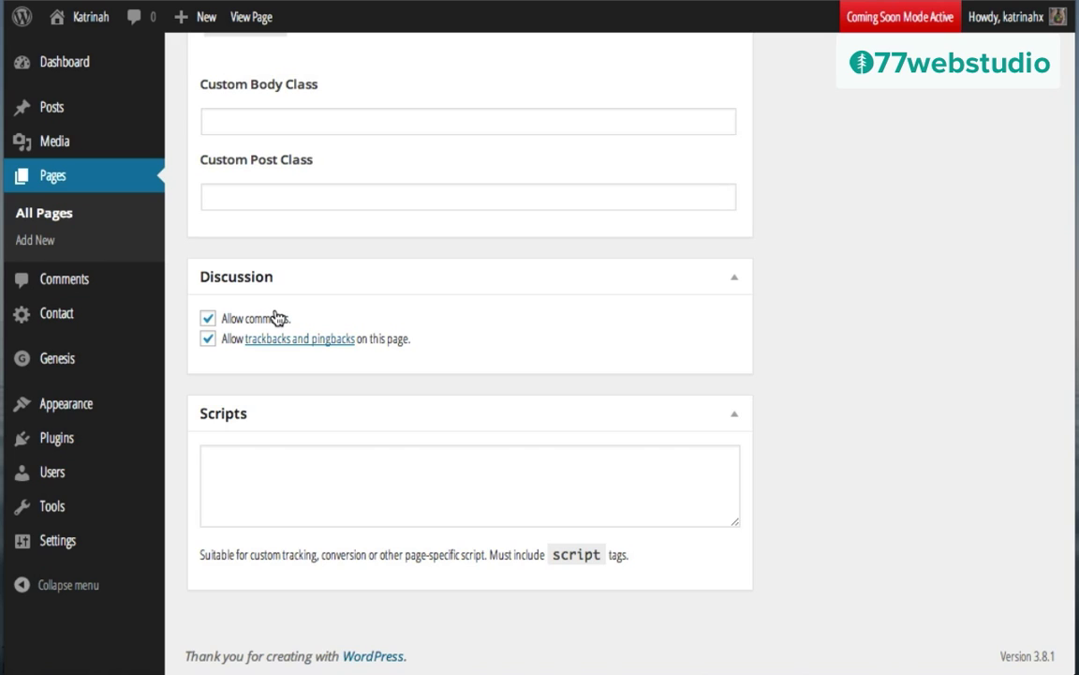
{"action": "left_click", "coordinate": [208, 318]}
{"action": "left_click", "coordinate": [208, 339]}
{"action": "scroll", "coordinate": [642, 291], "scroll_direction": "up", "scroll_amount": 20}
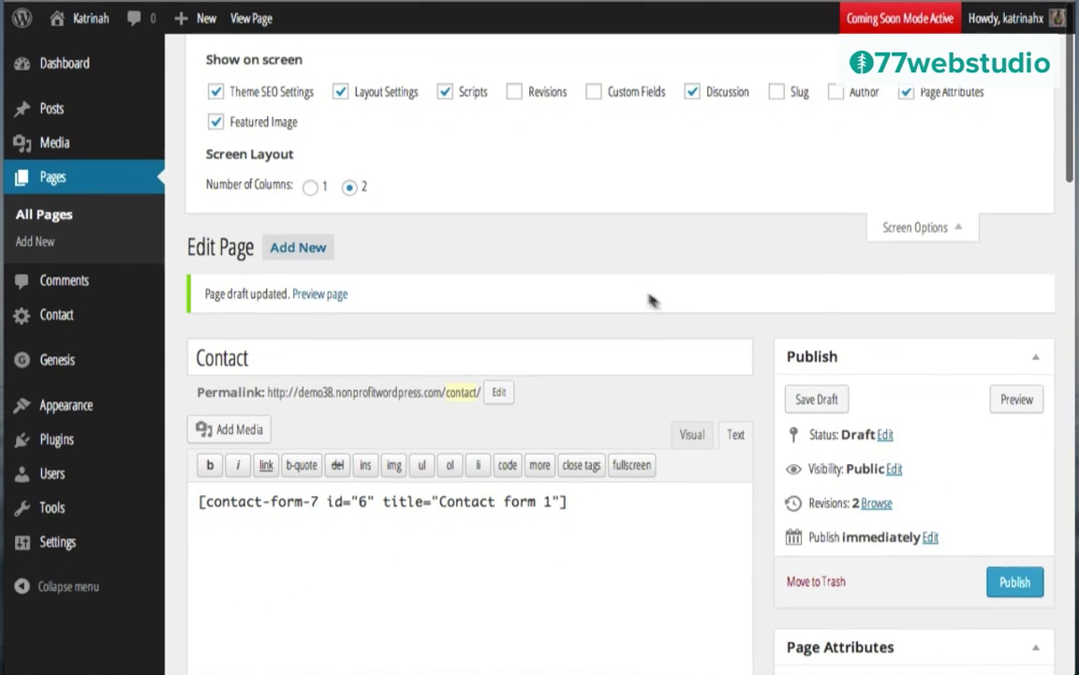
{"action": "left_click", "coordinate": [1014, 583]}
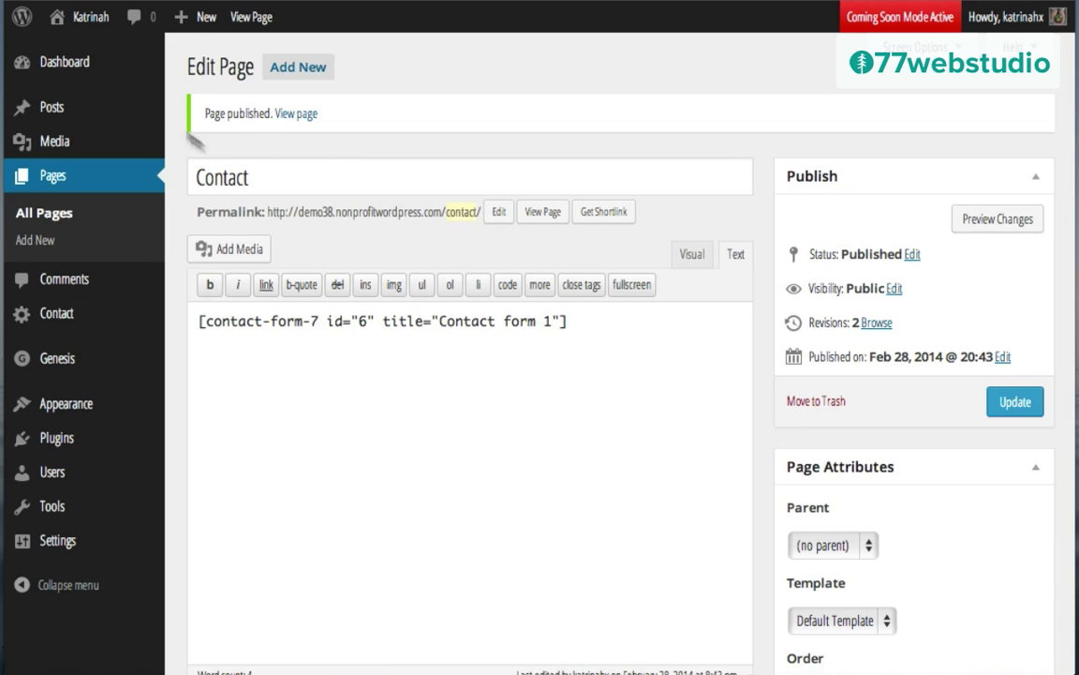
{"action": "mouse_move", "coordinate": [91, 23]}
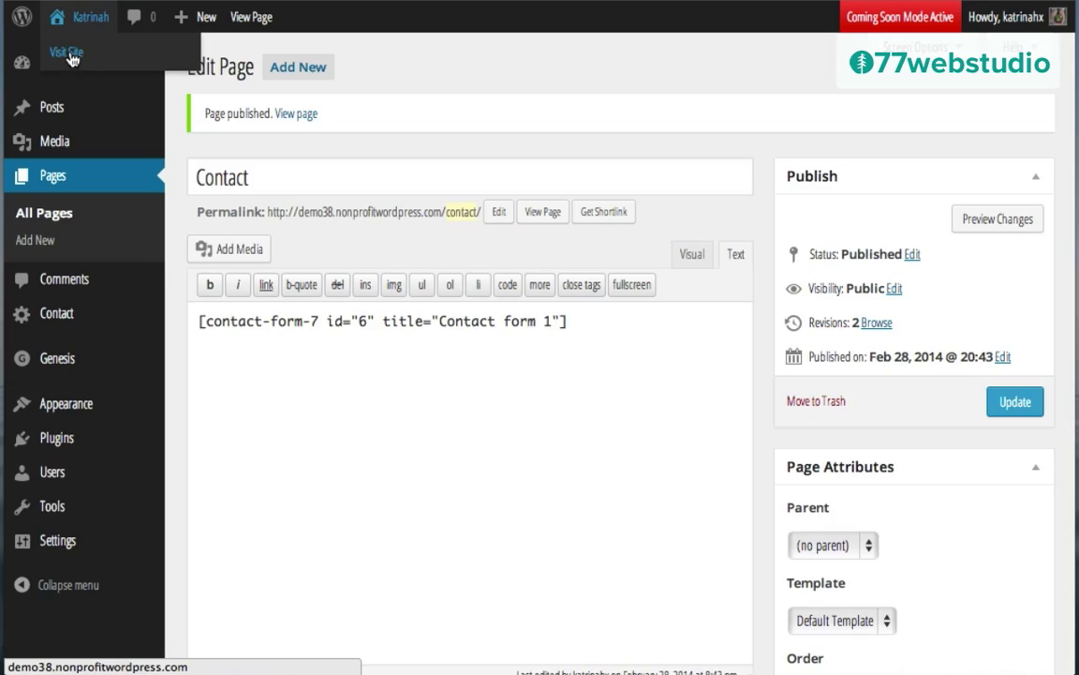
Step: Open the live Katrinah site and scroll its homepage to the Cacao smoothie post
{"action": "left_click", "coordinate": [69, 55]}
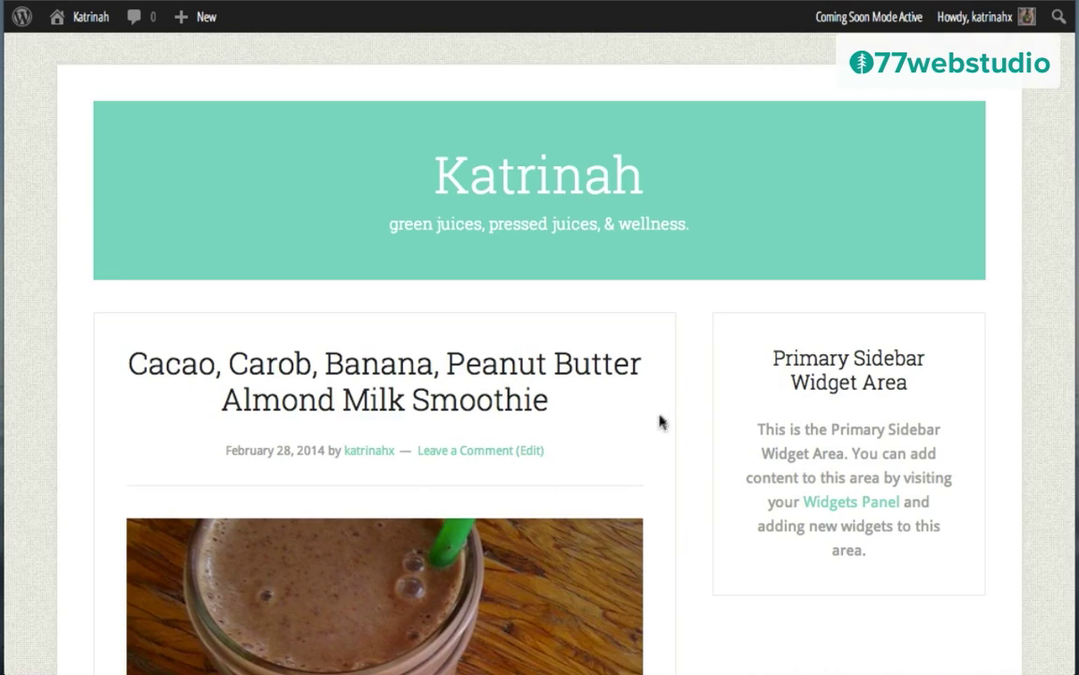
{"action": "scroll", "coordinate": [660, 422], "scroll_direction": "down", "scroll_amount": 1}
{"action": "scroll", "coordinate": [660, 423], "scroll_direction": "down", "scroll_amount": 15}
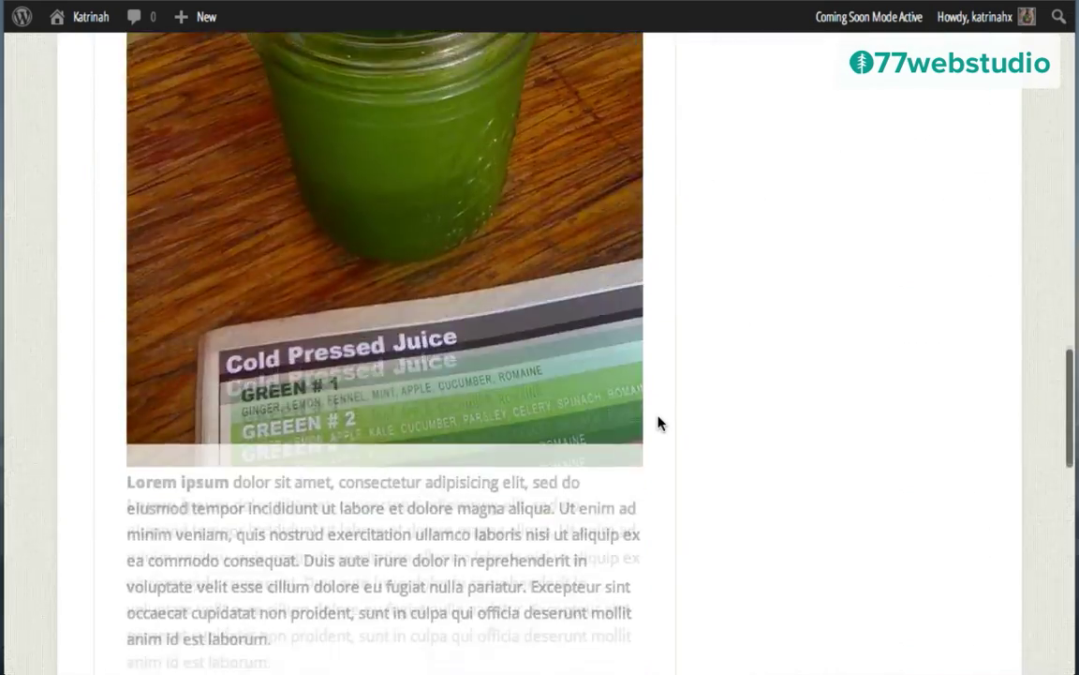
{"action": "scroll", "coordinate": [659, 424], "scroll_direction": "up", "scroll_amount": 15}
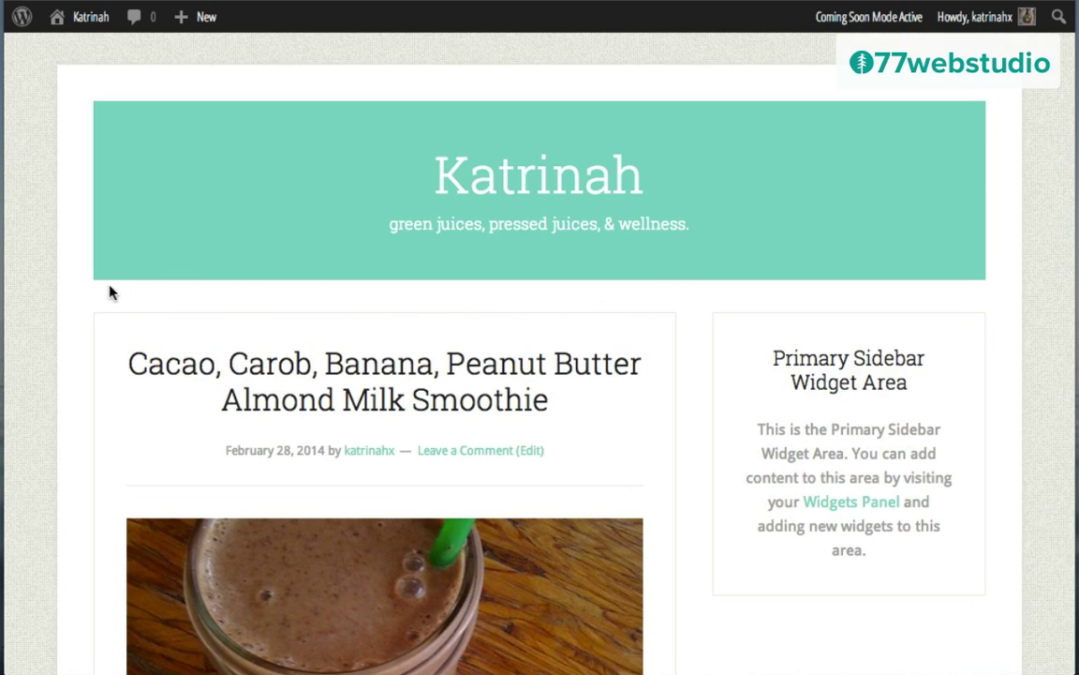
{"action": "mouse_move", "coordinate": [84, 27]}
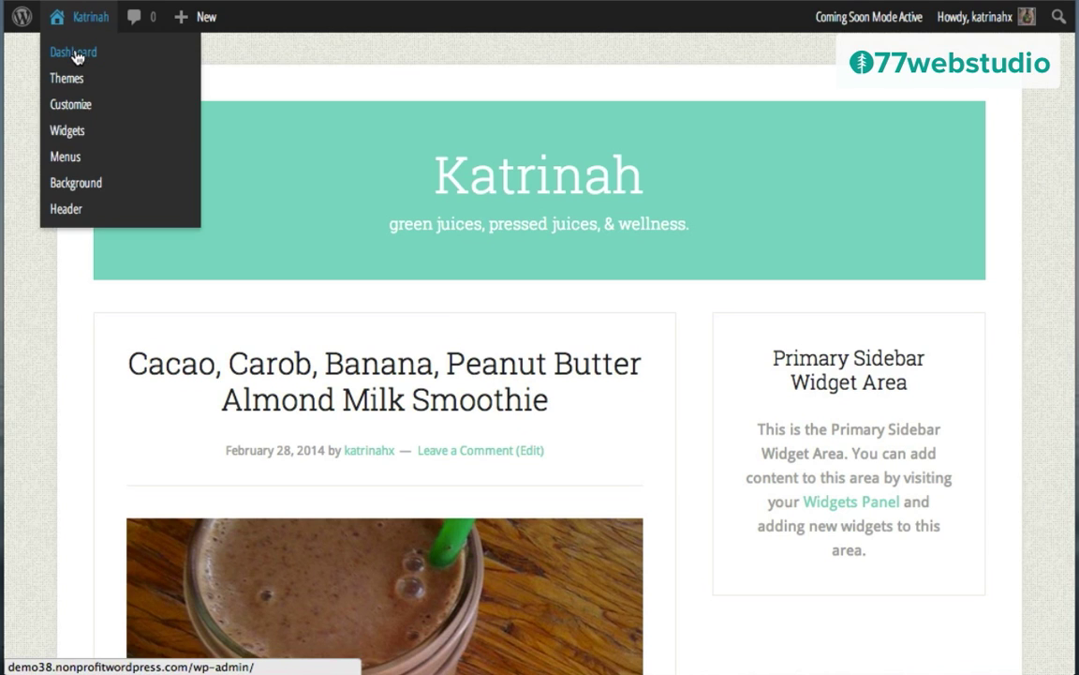
Step: Create a new navigation menu named 'Menu' under Appearance > Menus
{"action": "left_click", "coordinate": [77, 57]}
{"action": "mouse_move", "coordinate": [69, 408]}
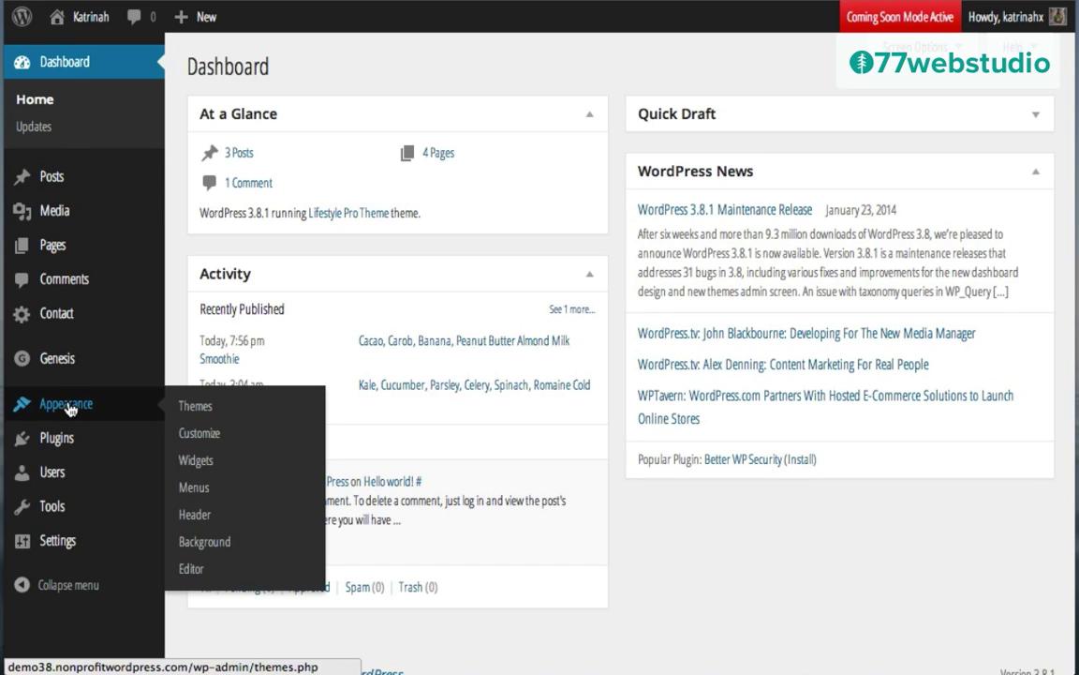
{"action": "left_click", "coordinate": [196, 489]}
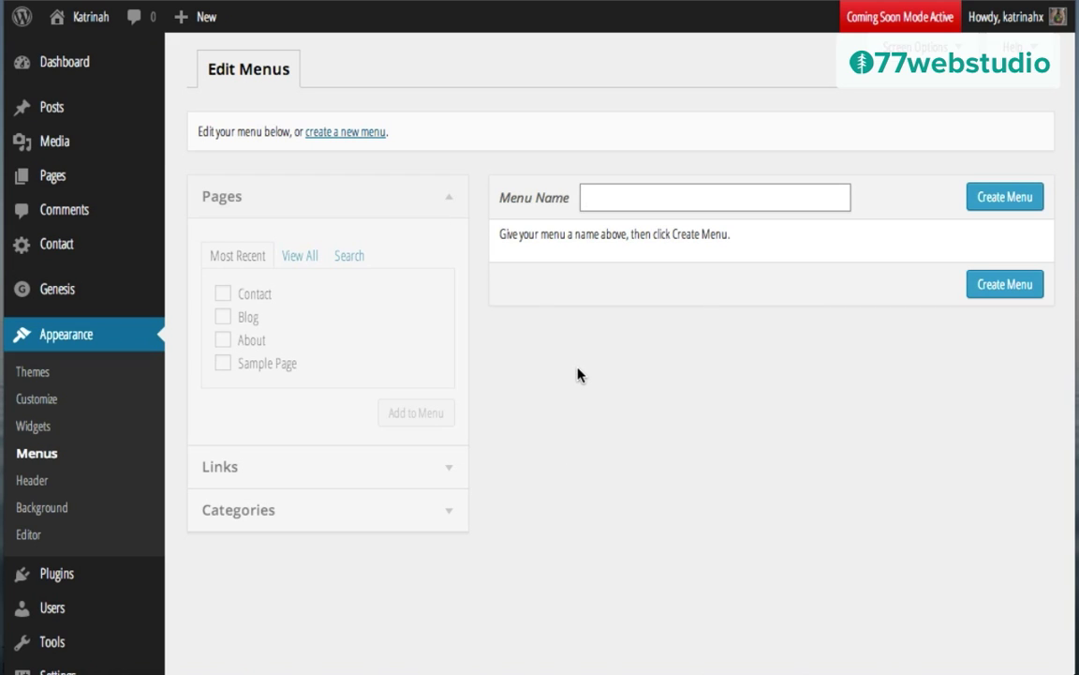
{"action": "type", "text": "Menu"}
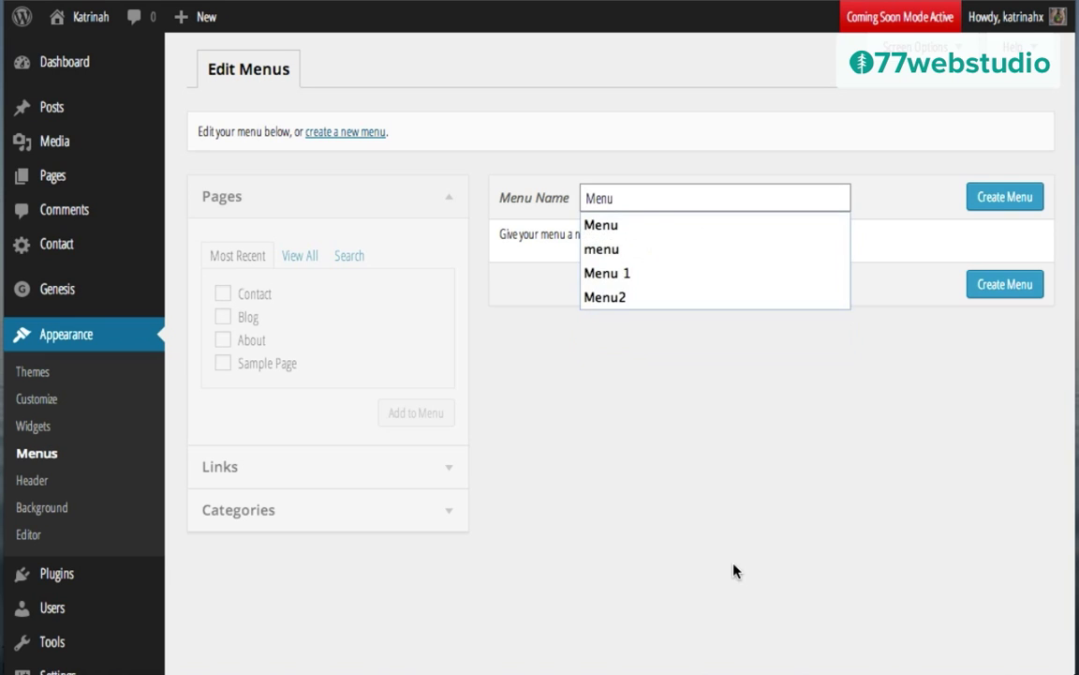
{"action": "left_click", "coordinate": [1004, 284]}
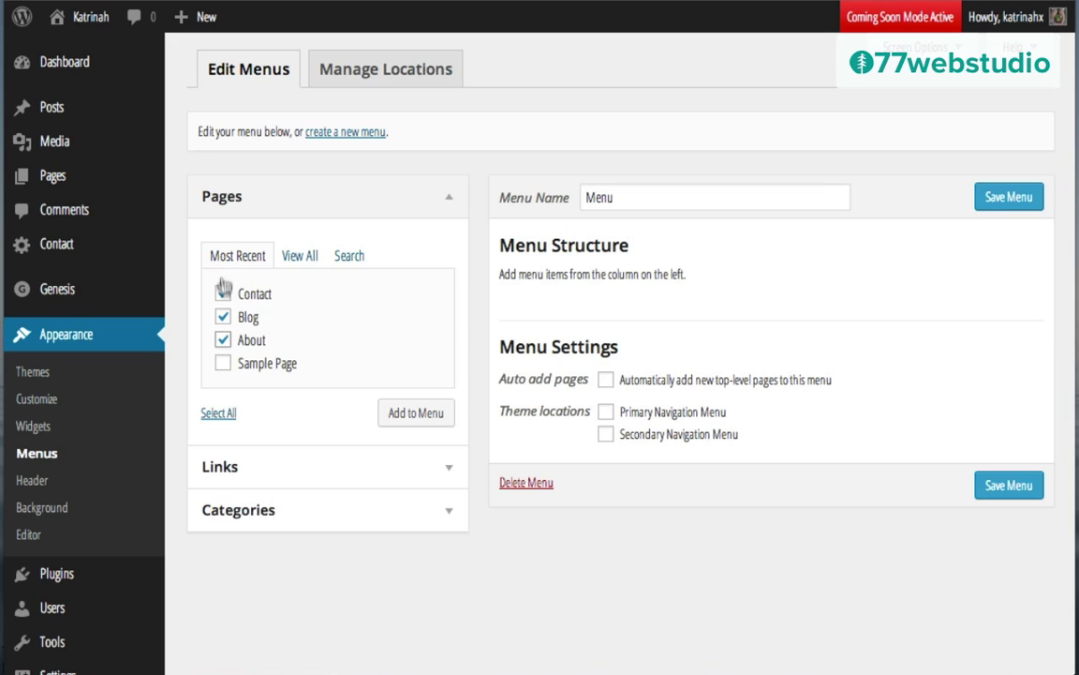
Step: Add the Contact, Blog and About pages, order them About, Blog, Contact, and save
{"action": "left_click", "coordinate": [223, 339]}
{"action": "left_click", "coordinate": [410, 417]}
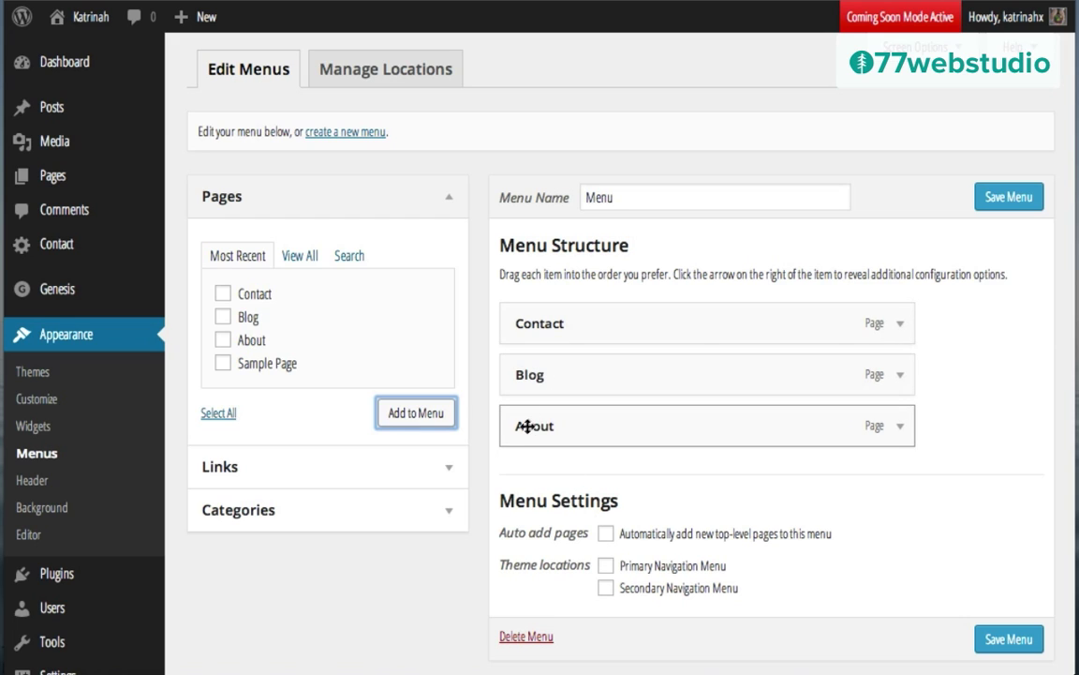
{"action": "left_click_drag", "start_coordinate": [527, 428], "coordinate": [529, 316]}
{"action": "left_click_drag", "start_coordinate": [532, 376], "coordinate": [532, 448]}
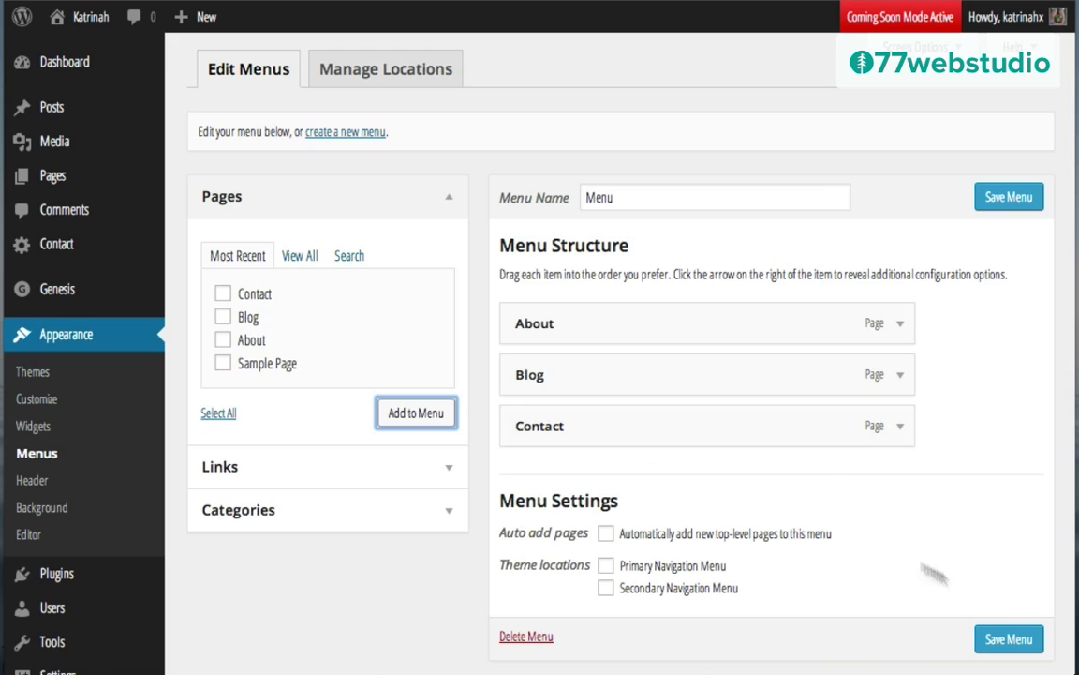
{"action": "left_click", "coordinate": [1017, 642]}
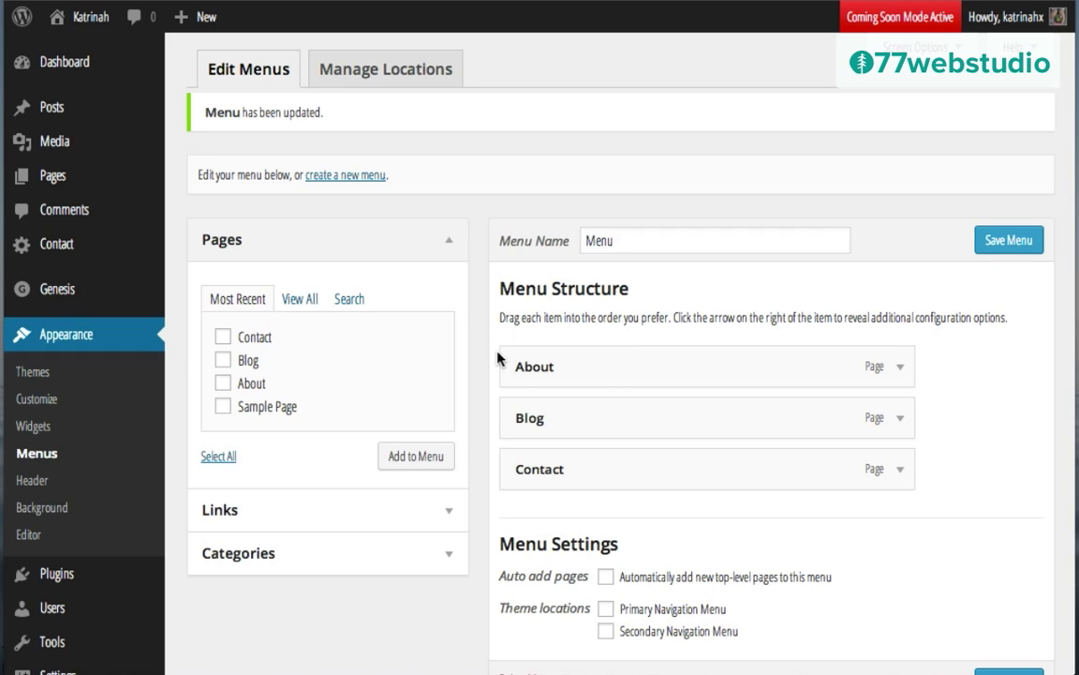
{"action": "scroll", "coordinate": [487, 359], "scroll_direction": "down", "scroll_amount": 2}
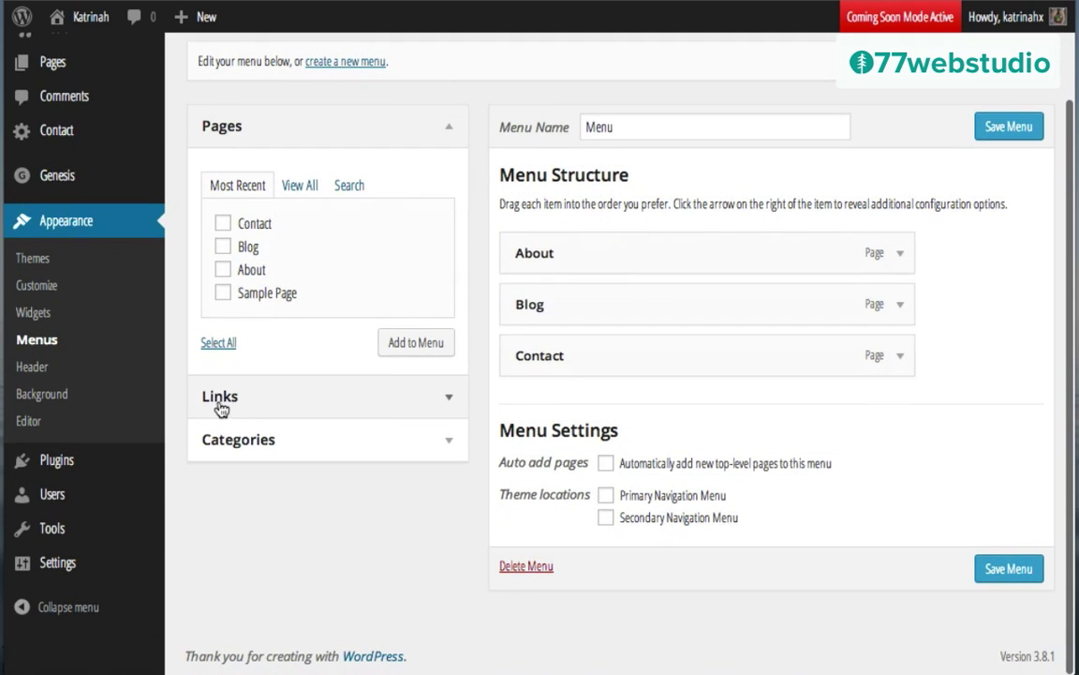
{"action": "left_click", "coordinate": [445, 404]}
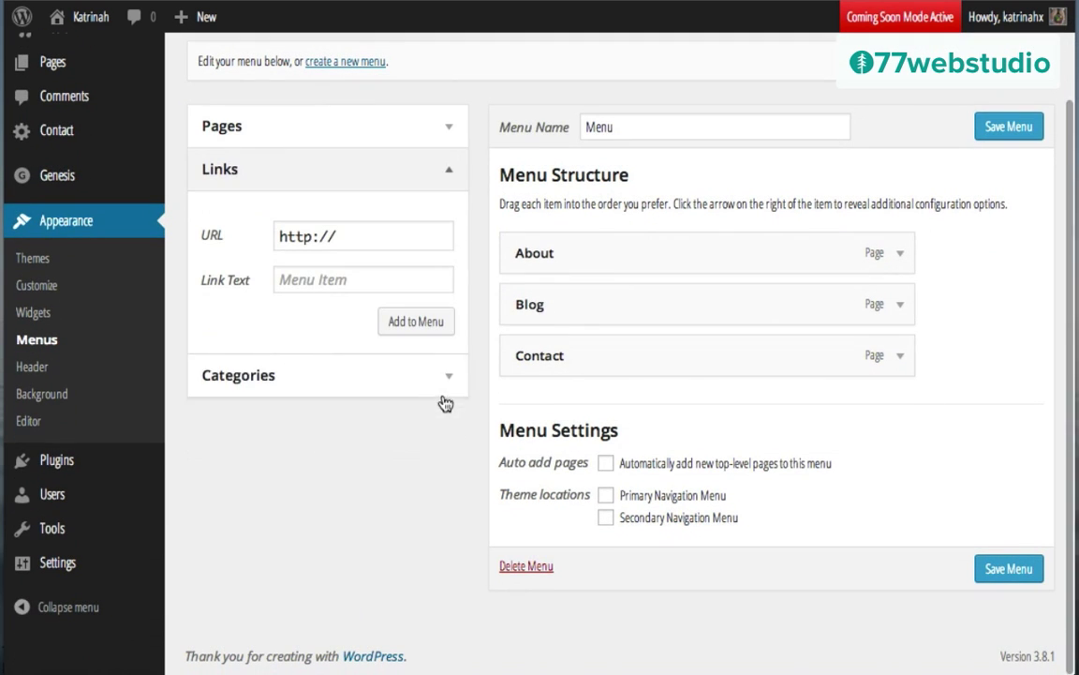
{"action": "left_click", "coordinate": [370, 240]}
{"action": "type", "text": "kat"}
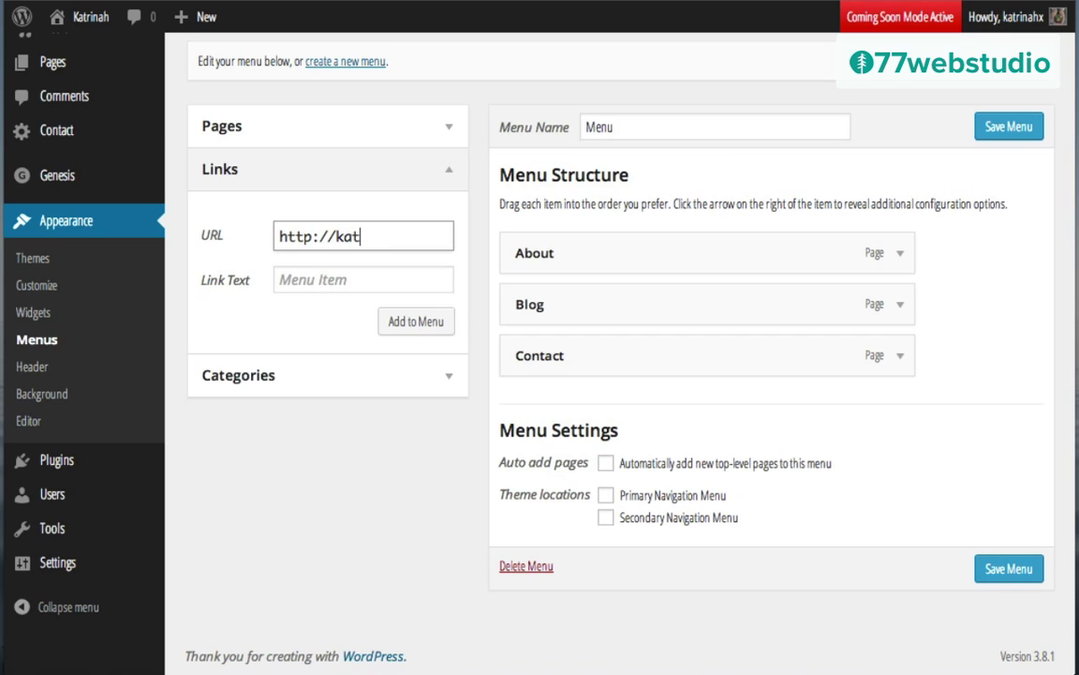
{"action": "type", "text": "rinah.com"}
{"action": "left_click", "coordinate": [332, 278]}
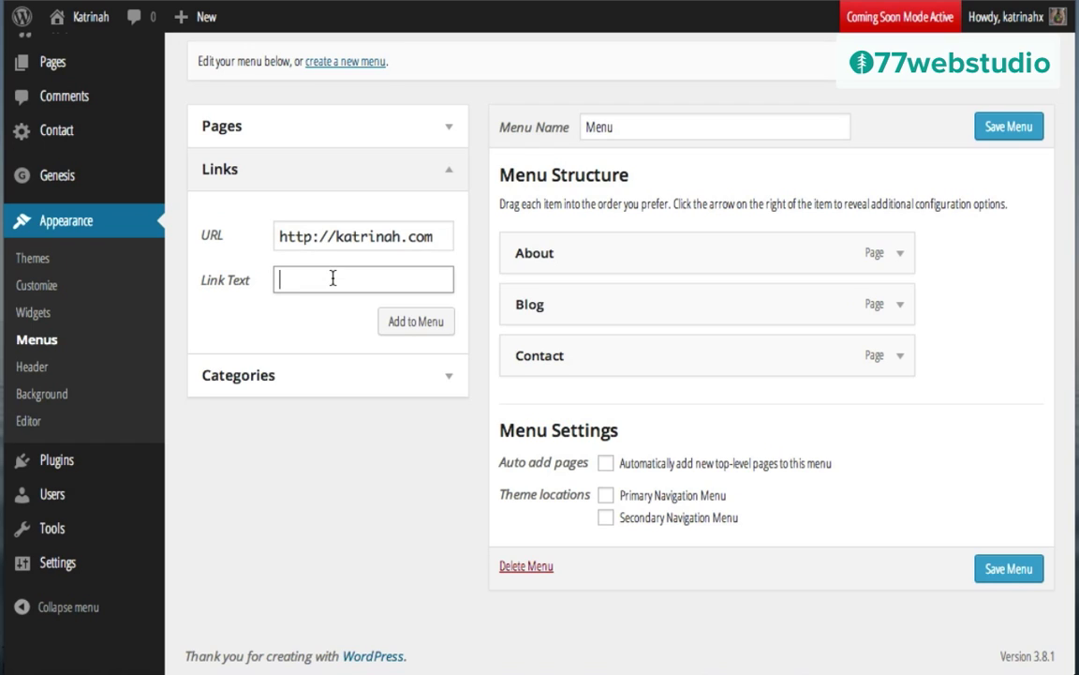
{"action": "left_click", "coordinate": [429, 324]}
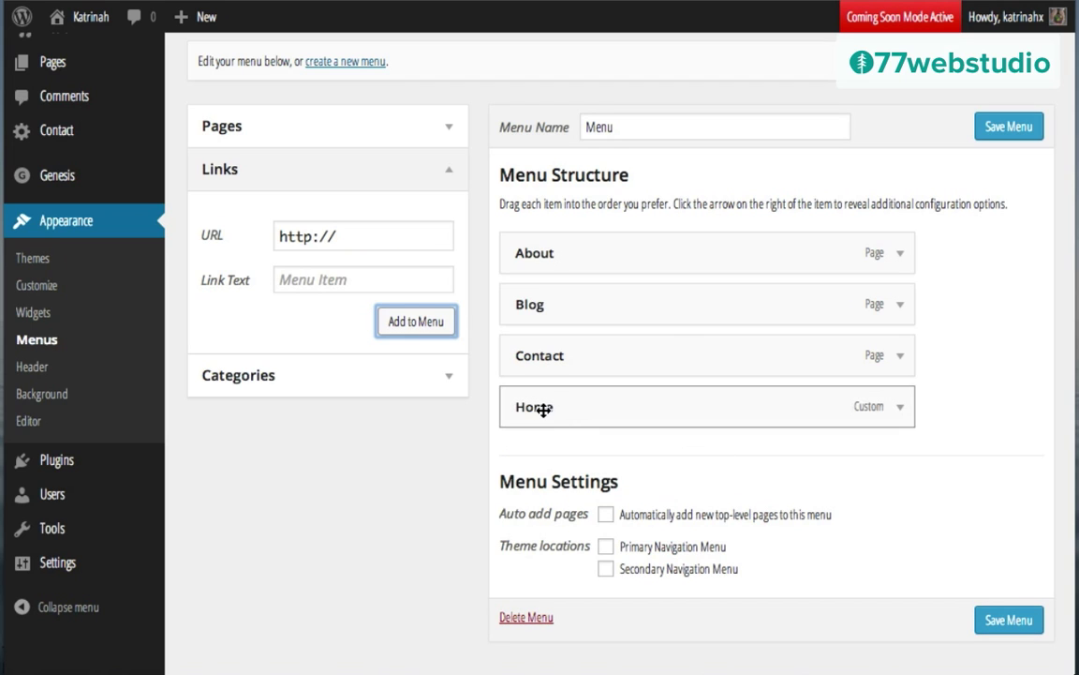
{"action": "left_click_drag", "start_coordinate": [544, 408], "coordinate": [540, 243]}
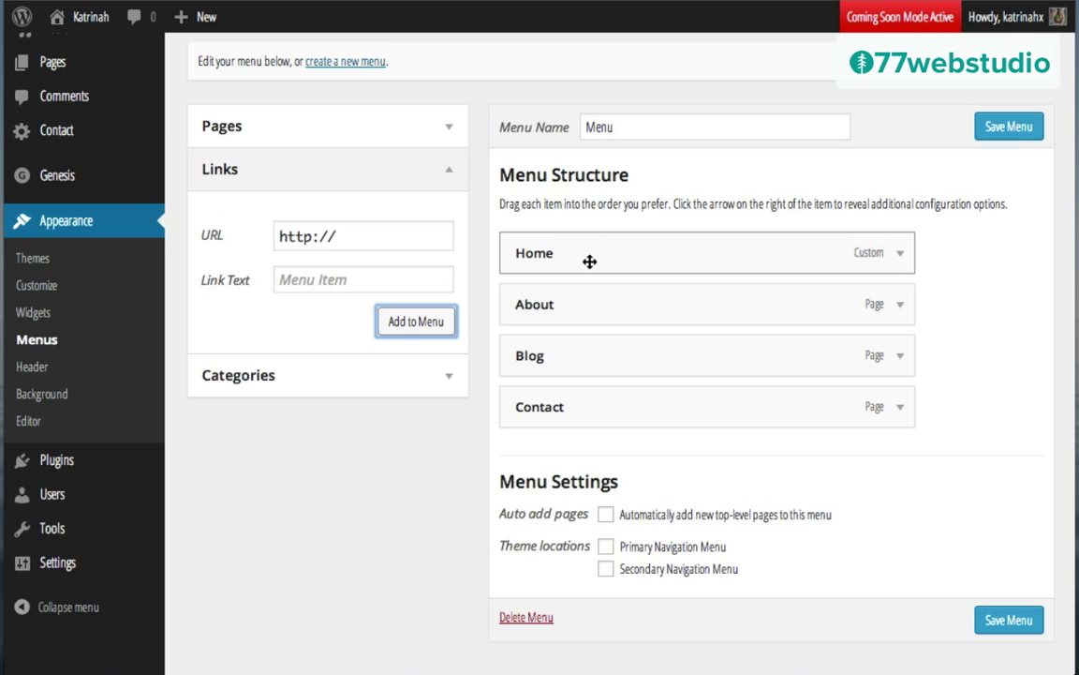
{"action": "left_click", "coordinate": [999, 132]}
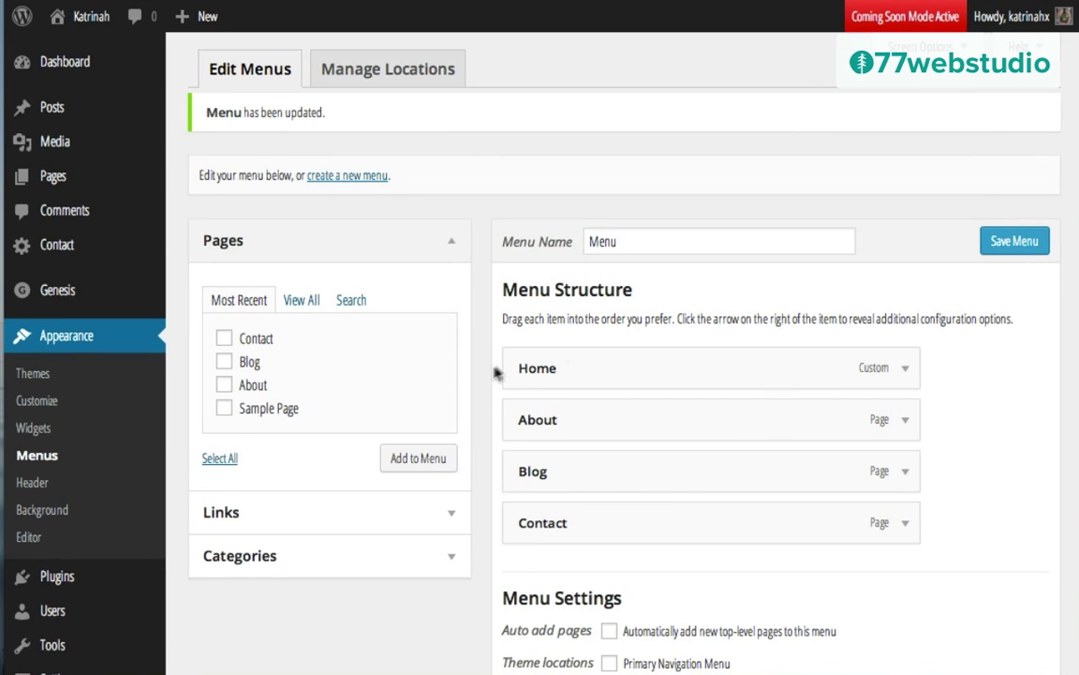
Step: Assign 'Menu' to the Secondary Navigation Menu location and save the locations
{"action": "left_click", "coordinate": [375, 75]}
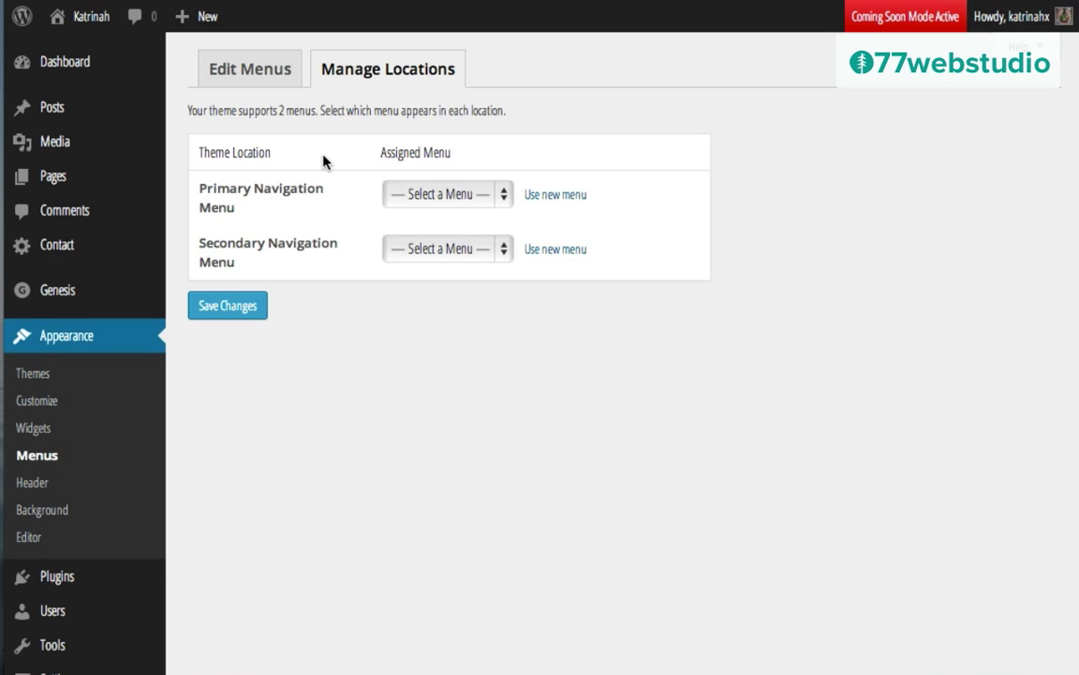
{"action": "left_click", "coordinate": [445, 249]}
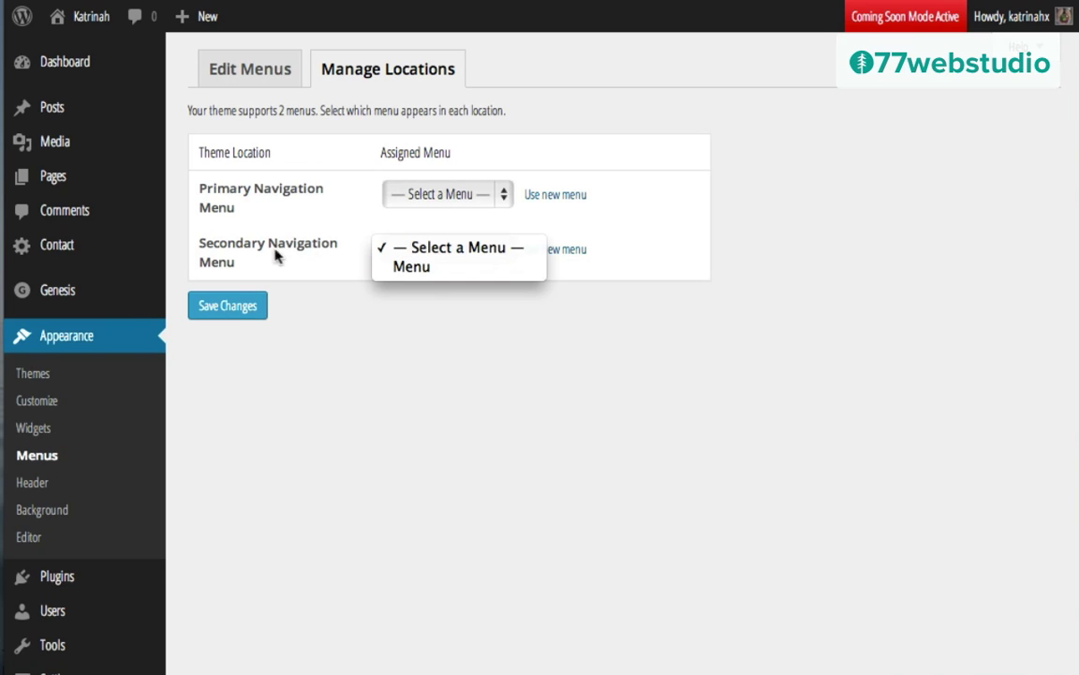
{"action": "left_click", "coordinate": [395, 267]}
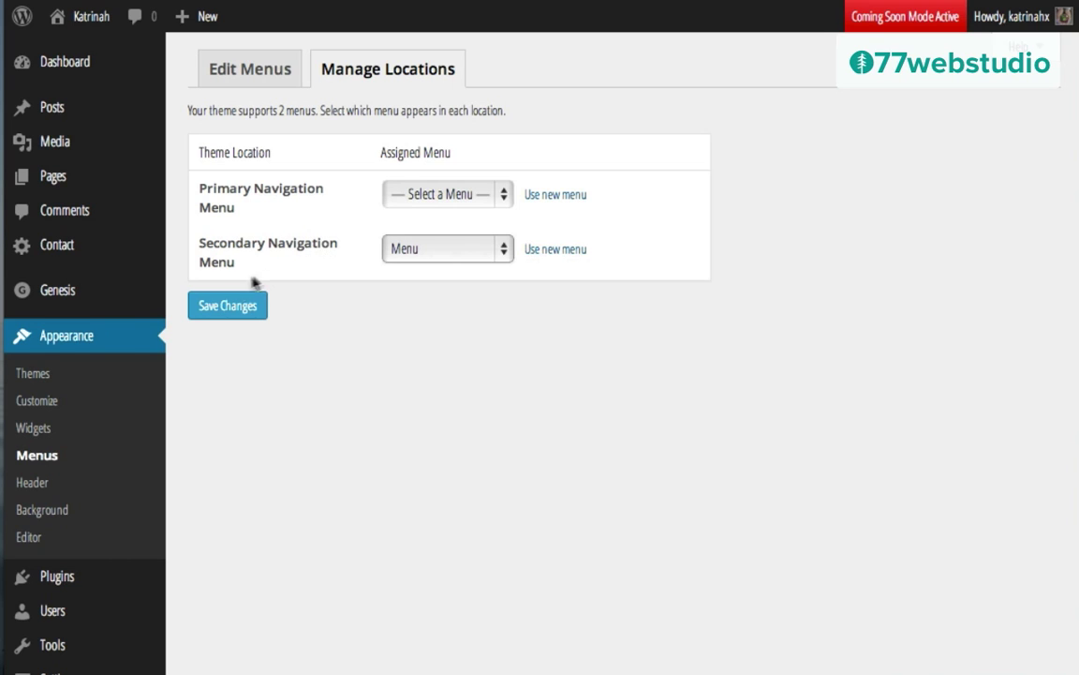
{"action": "left_click", "coordinate": [228, 305]}
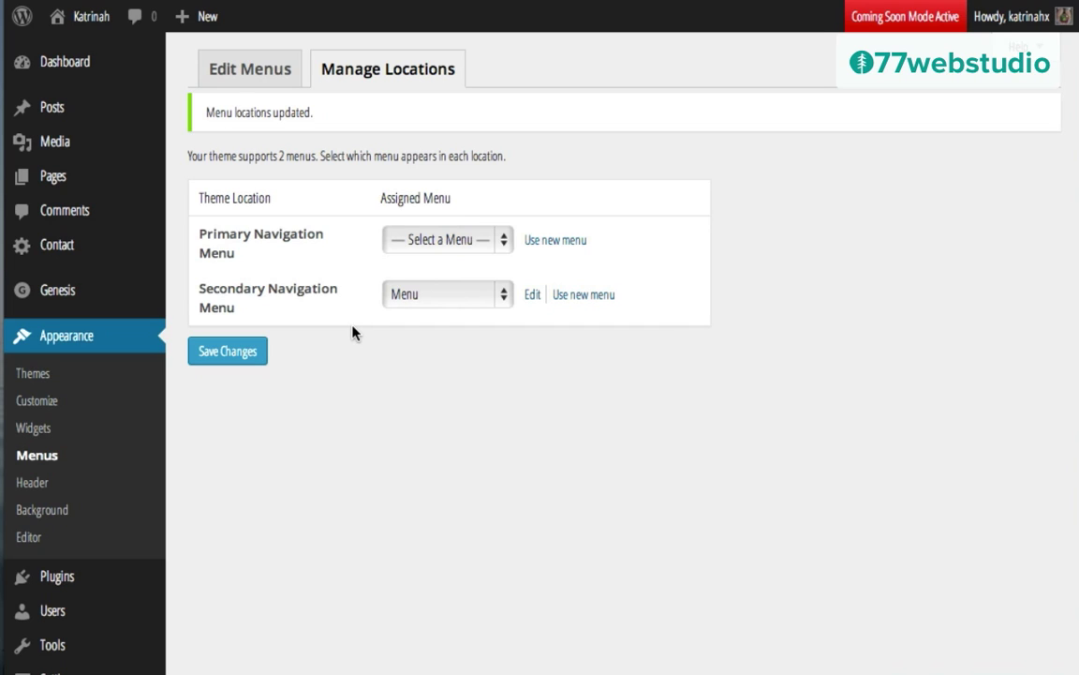
{"action": "mouse_move", "coordinate": [94, 23]}
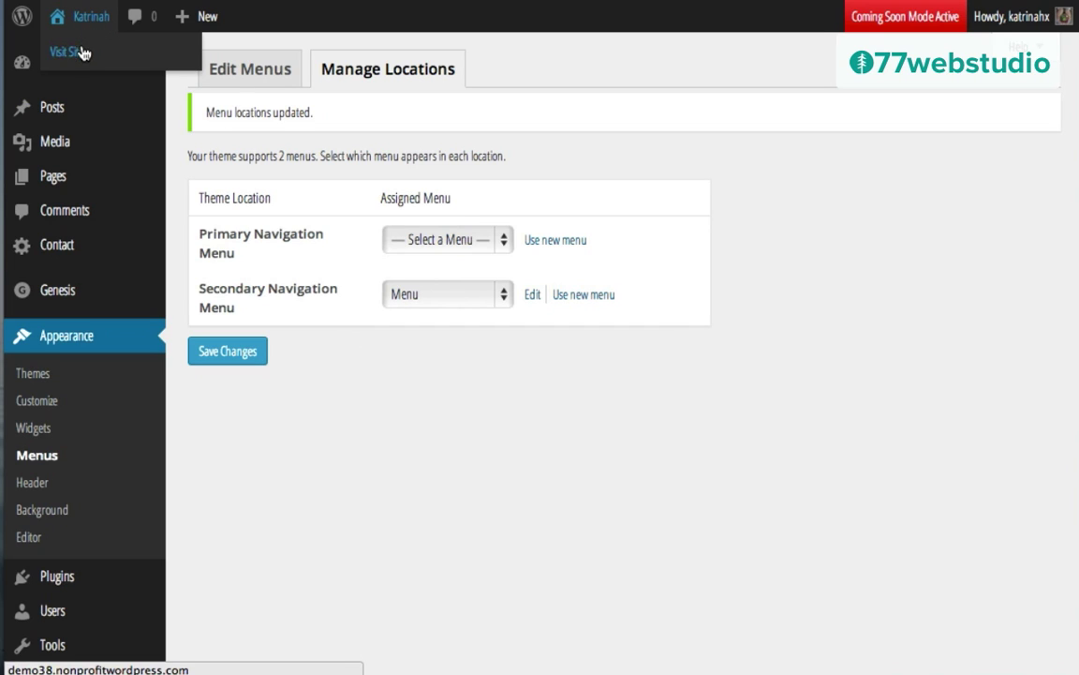
Step: Open the live site and browse its About and Blog pages
{"action": "left_click", "coordinate": [82, 52]}
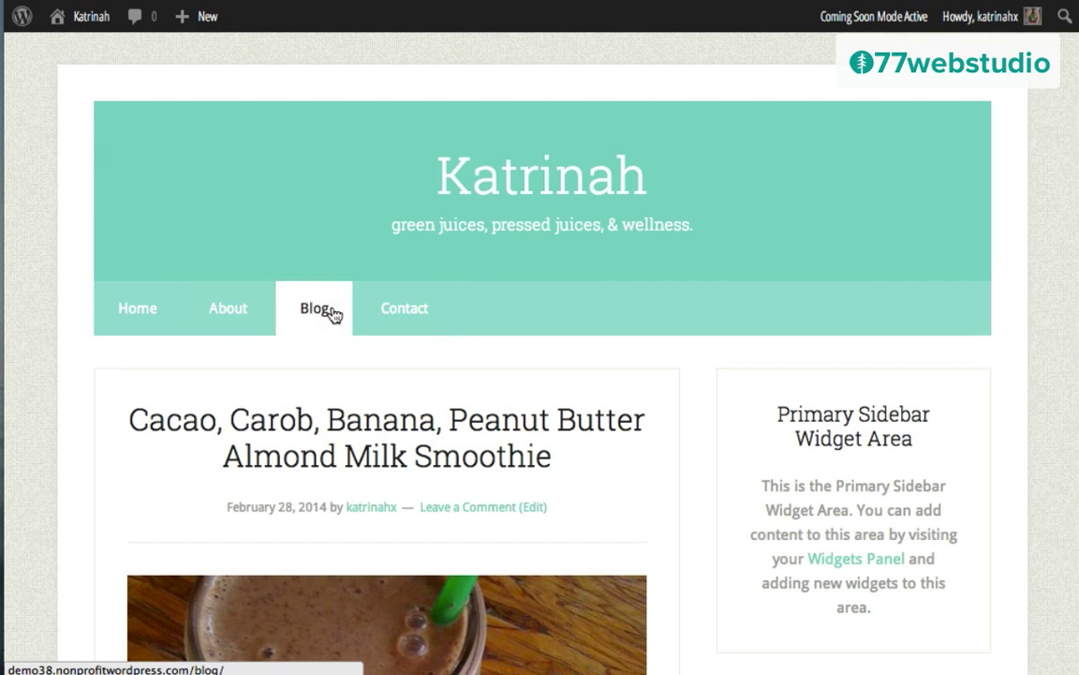
{"action": "left_click", "coordinate": [228, 317]}
{"action": "scroll", "coordinate": [299, 448], "scroll_direction": "down", "scroll_amount": 5}
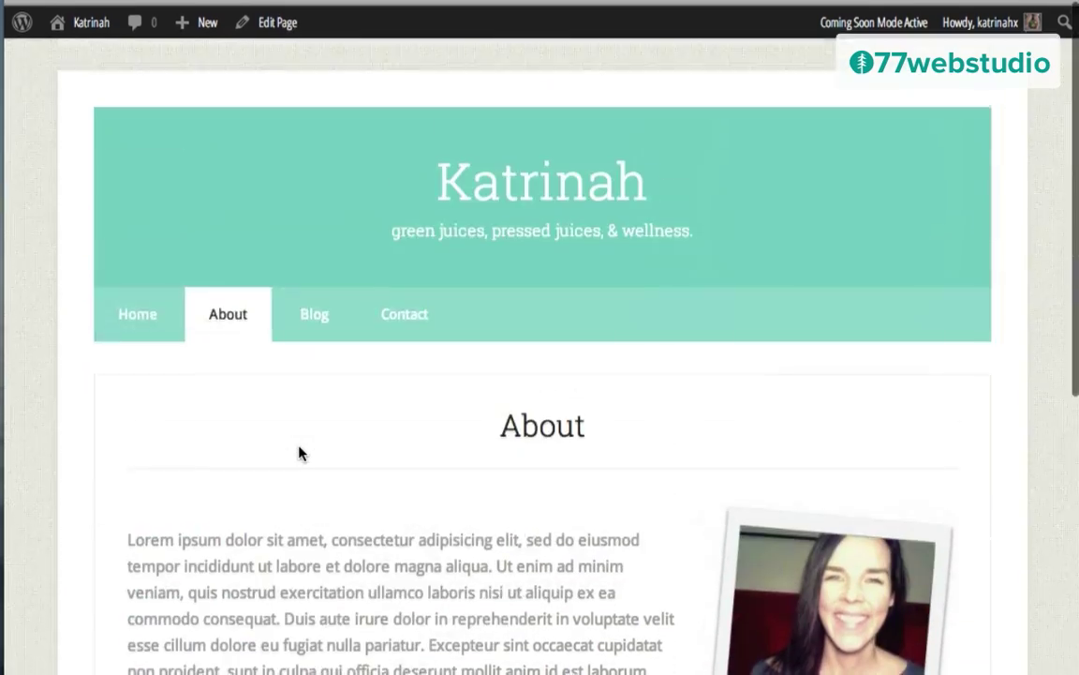
{"action": "left_click", "coordinate": [316, 319]}
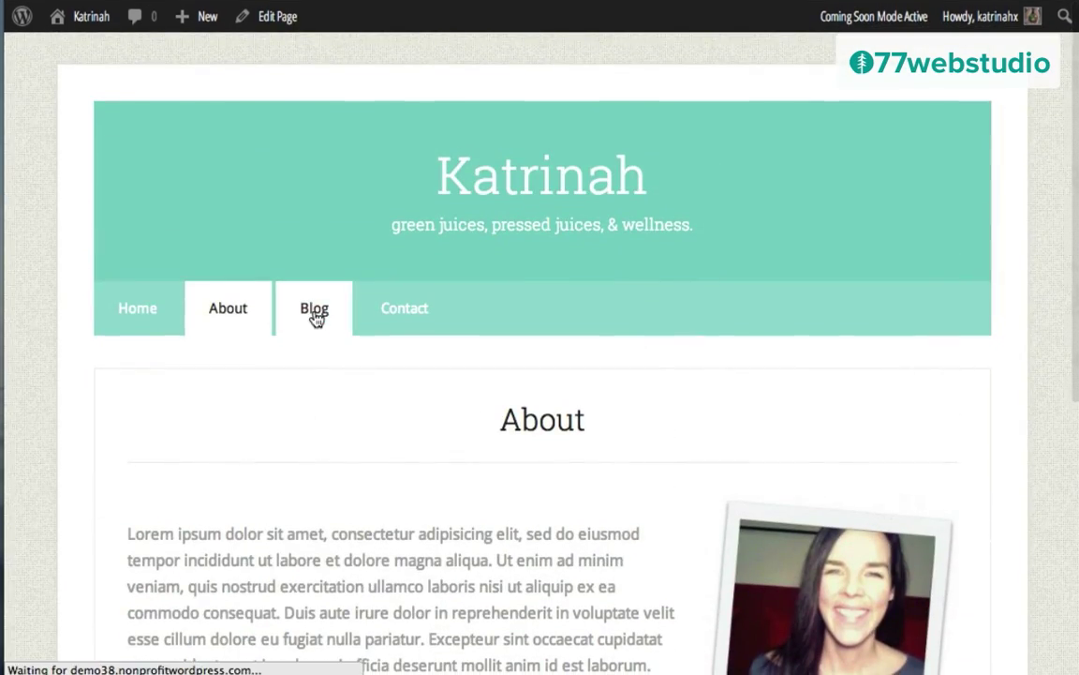
{"action": "scroll", "coordinate": [502, 481], "scroll_direction": "down", "scroll_amount": 15}
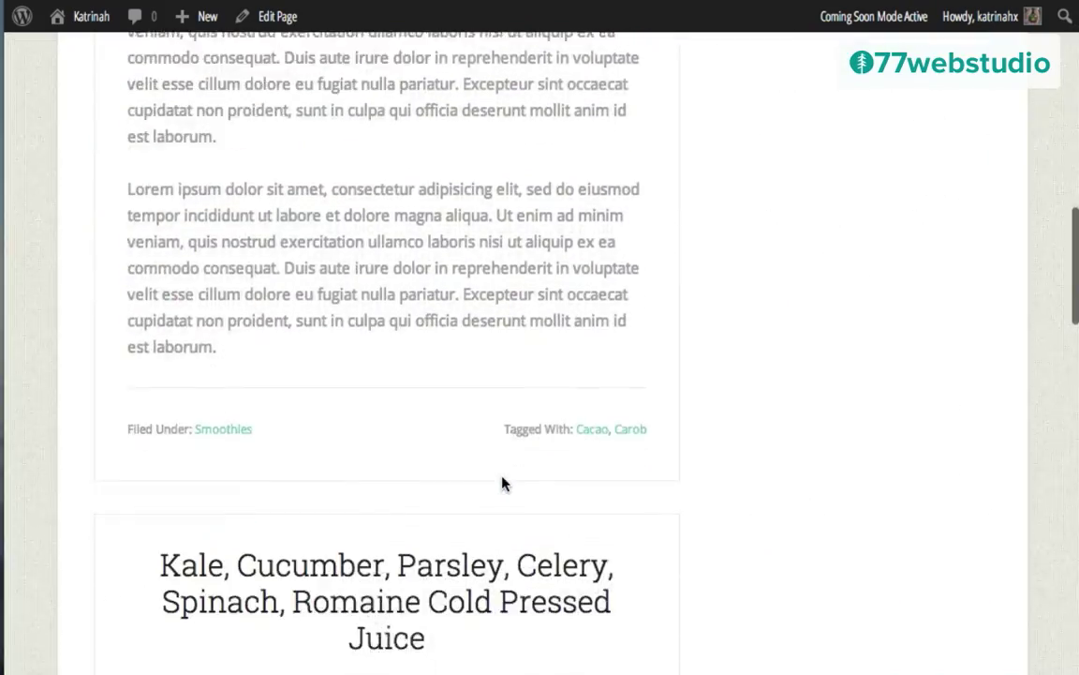
{"action": "scroll", "coordinate": [502, 478], "scroll_direction": "up", "scroll_amount": 15}
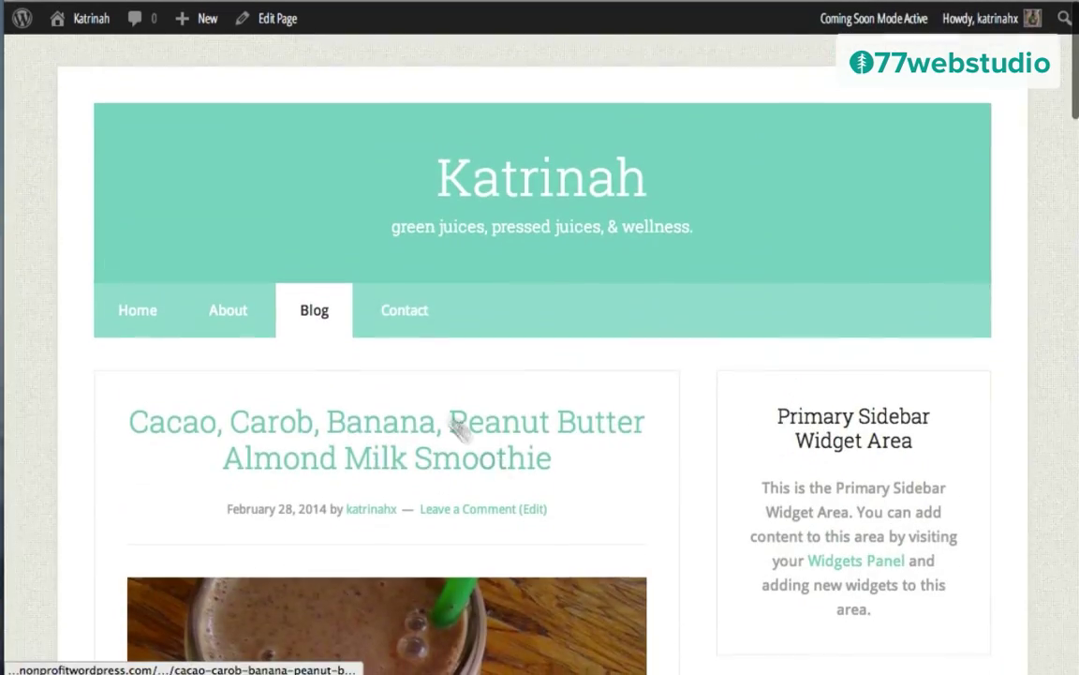
Step: View the Contact page and scroll through it to check the contact form
{"action": "left_click", "coordinate": [408, 314]}
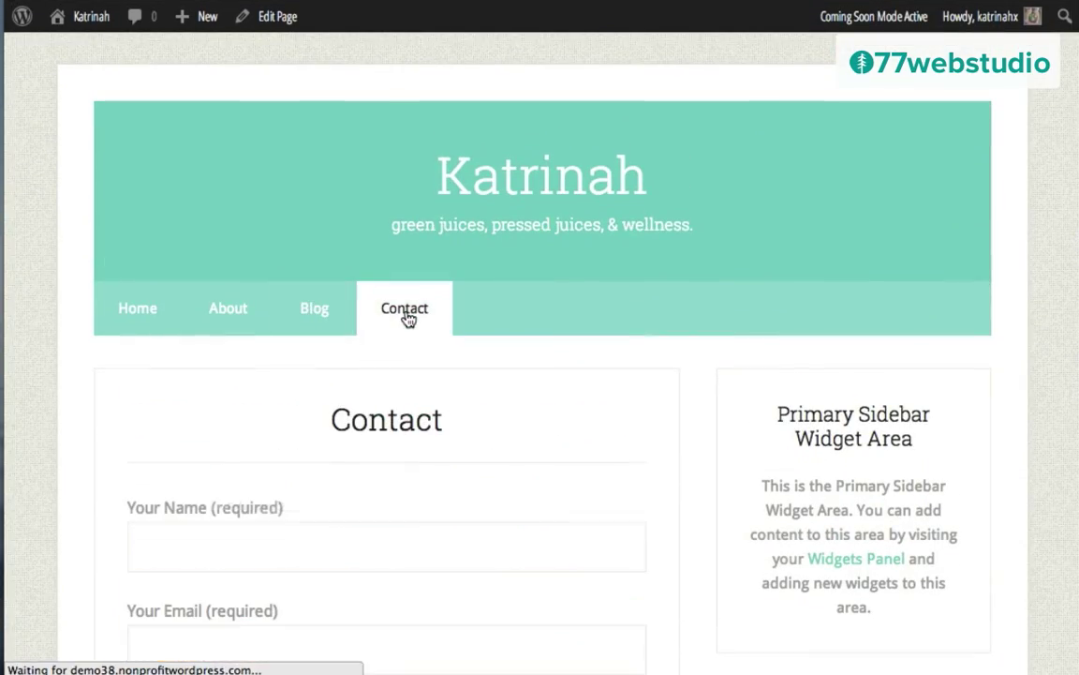
{"action": "scroll", "coordinate": [562, 450], "scroll_direction": "down", "scroll_amount": 10}
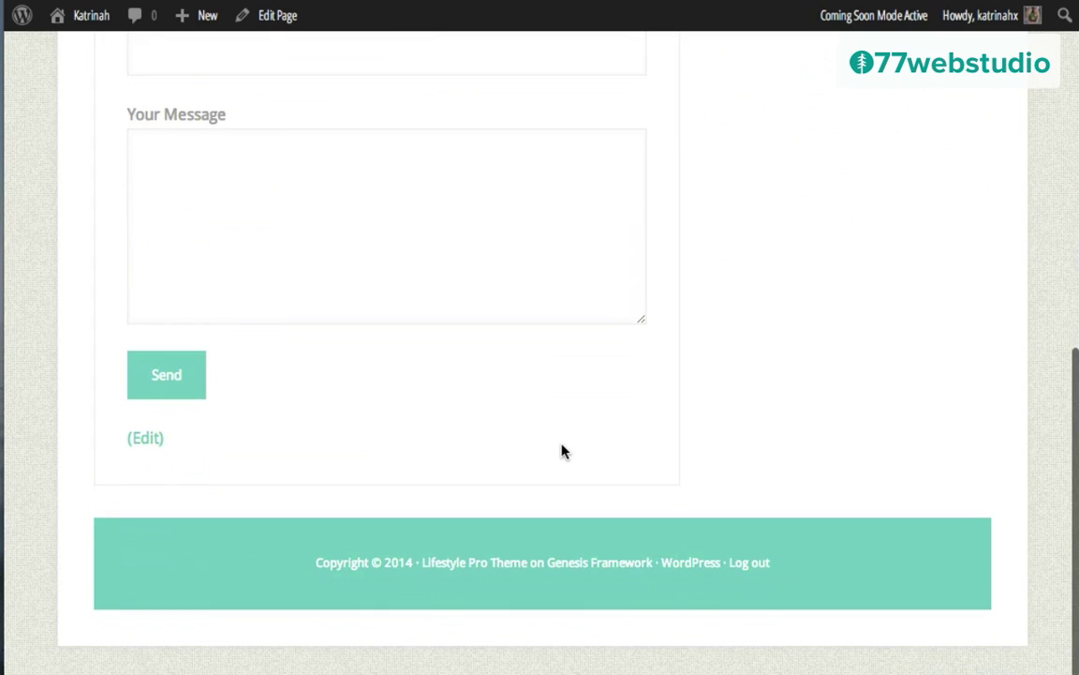
{"action": "scroll", "coordinate": [562, 451], "scroll_direction": "up", "scroll_amount": 6}
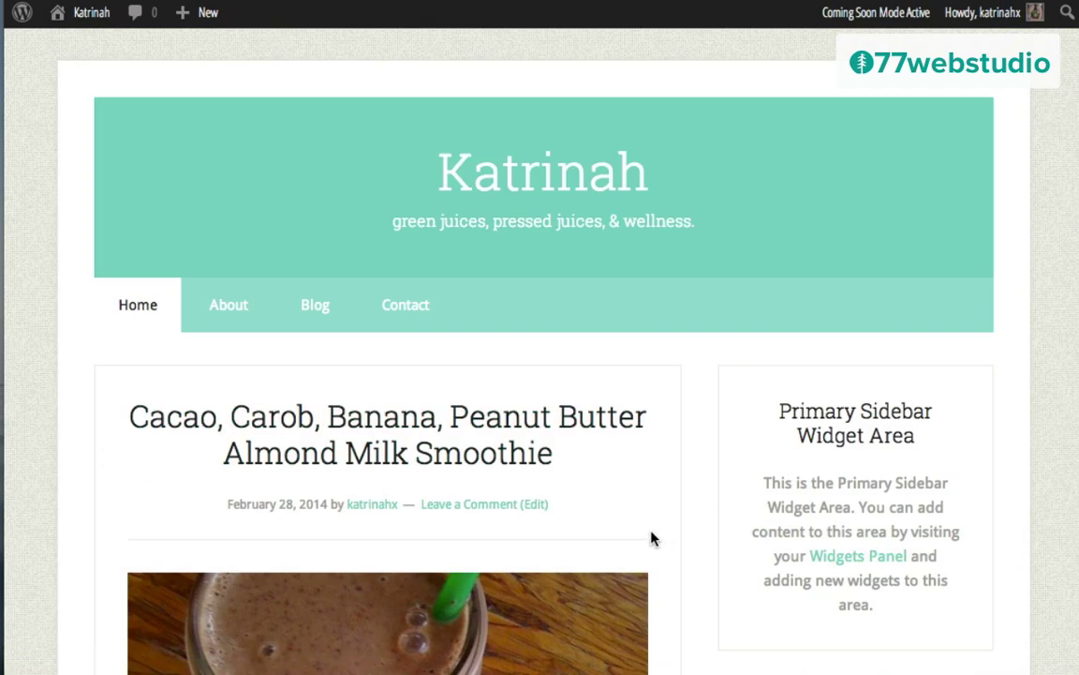
{"action": "scroll", "coordinate": [650, 535], "scroll_direction": "down", "scroll_amount": 10}
{"action": "scroll", "coordinate": [653, 538], "scroll_direction": "down", "scroll_amount": 20}
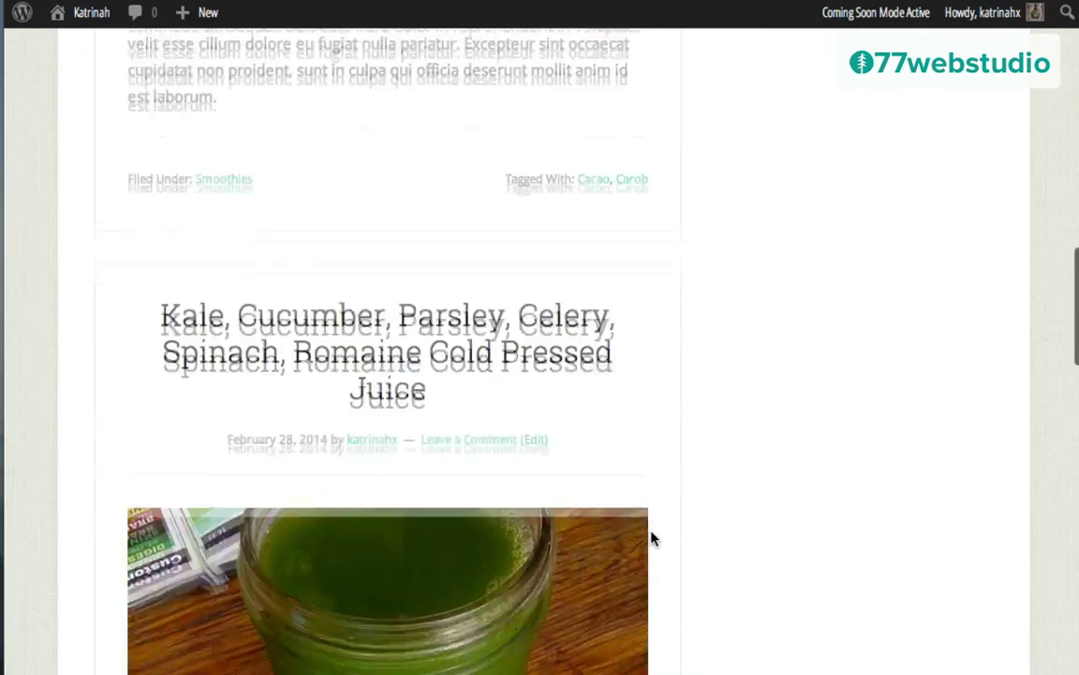
{"action": "scroll", "coordinate": [654, 539], "scroll_direction": "down", "scroll_amount": 5}
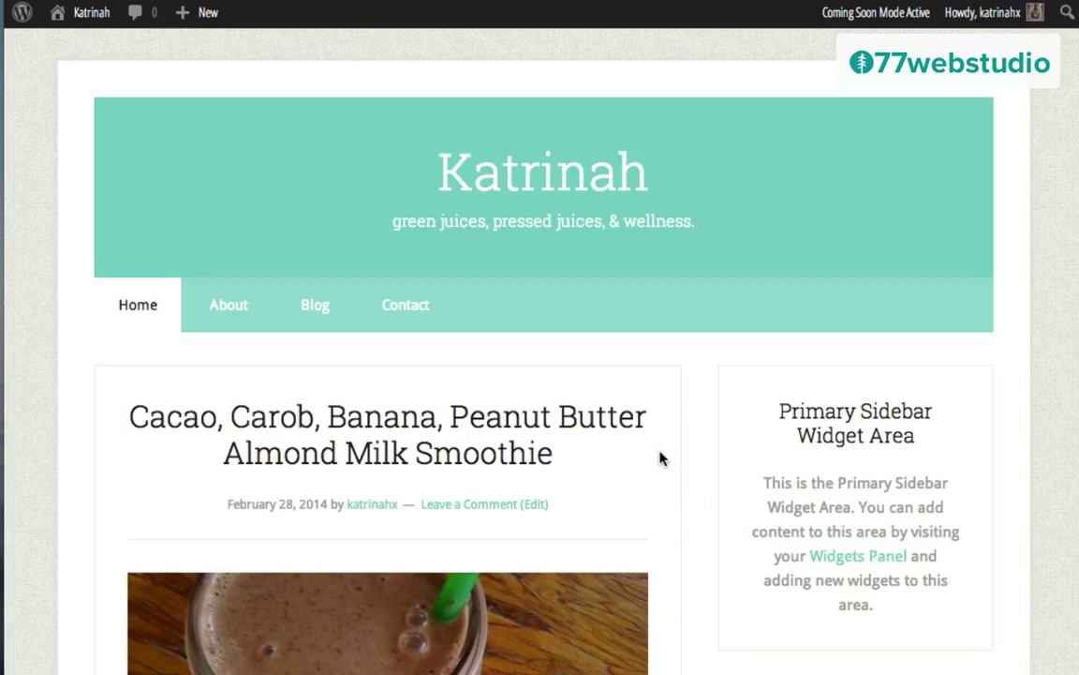
{"action": "scroll", "coordinate": [677, 469], "scroll_direction": "down", "scroll_amount": 9}
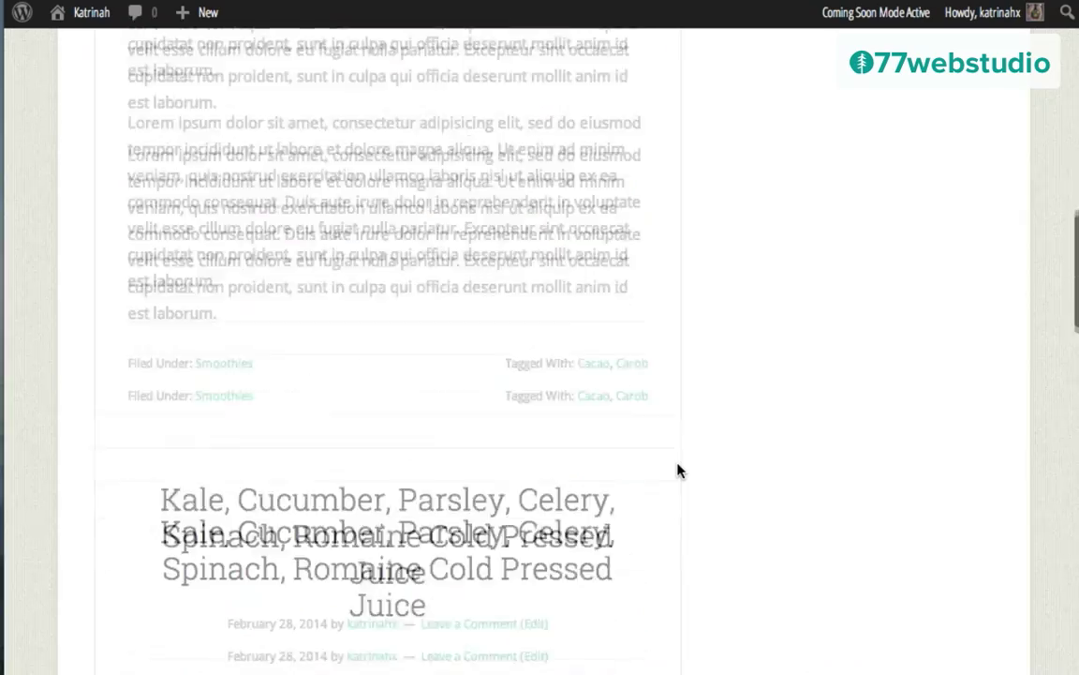
{"action": "scroll", "coordinate": [677, 469], "scroll_direction": "down", "scroll_amount": 8}
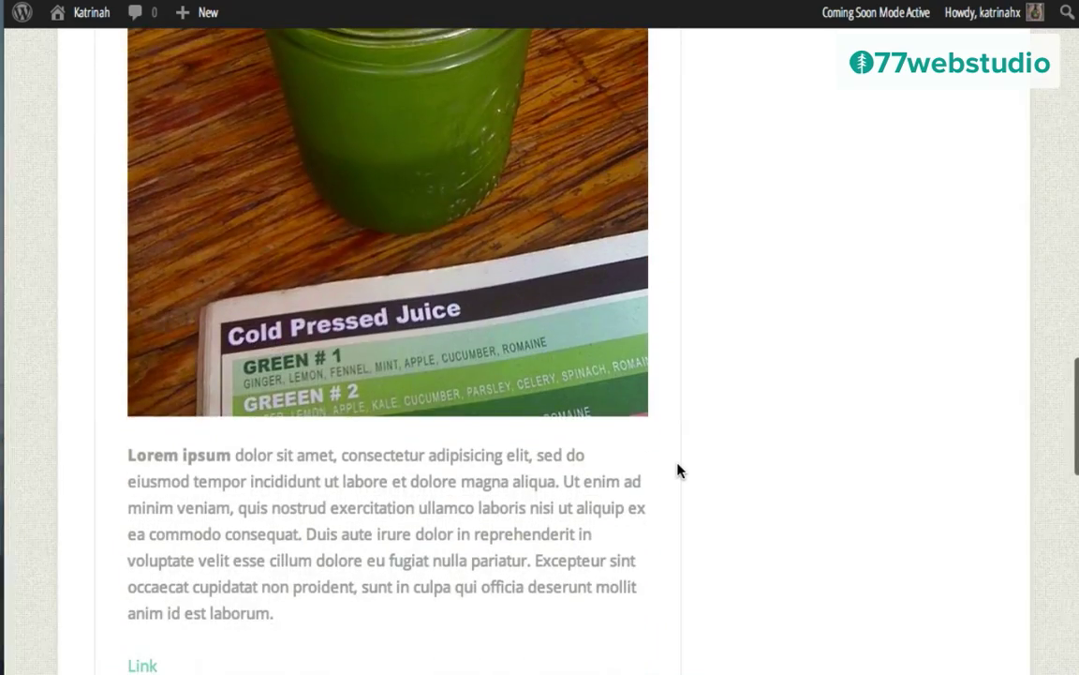
{"action": "scroll", "coordinate": [678, 470], "scroll_direction": "up", "scroll_amount": 10}
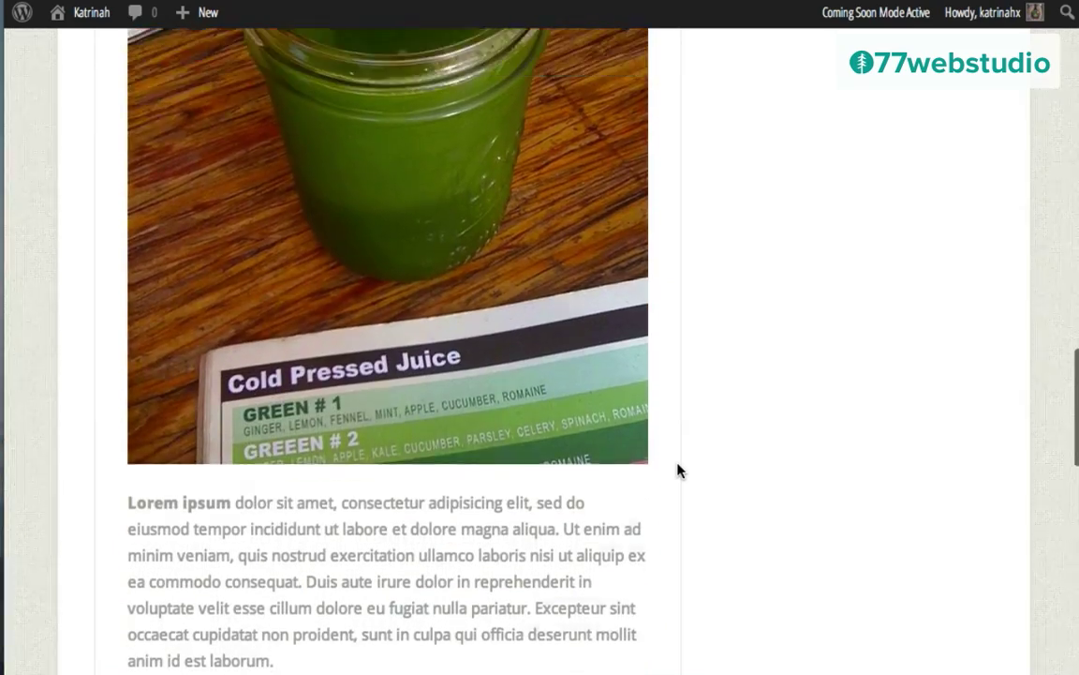
{"action": "scroll", "coordinate": [681, 471], "scroll_direction": "up", "scroll_amount": 15}
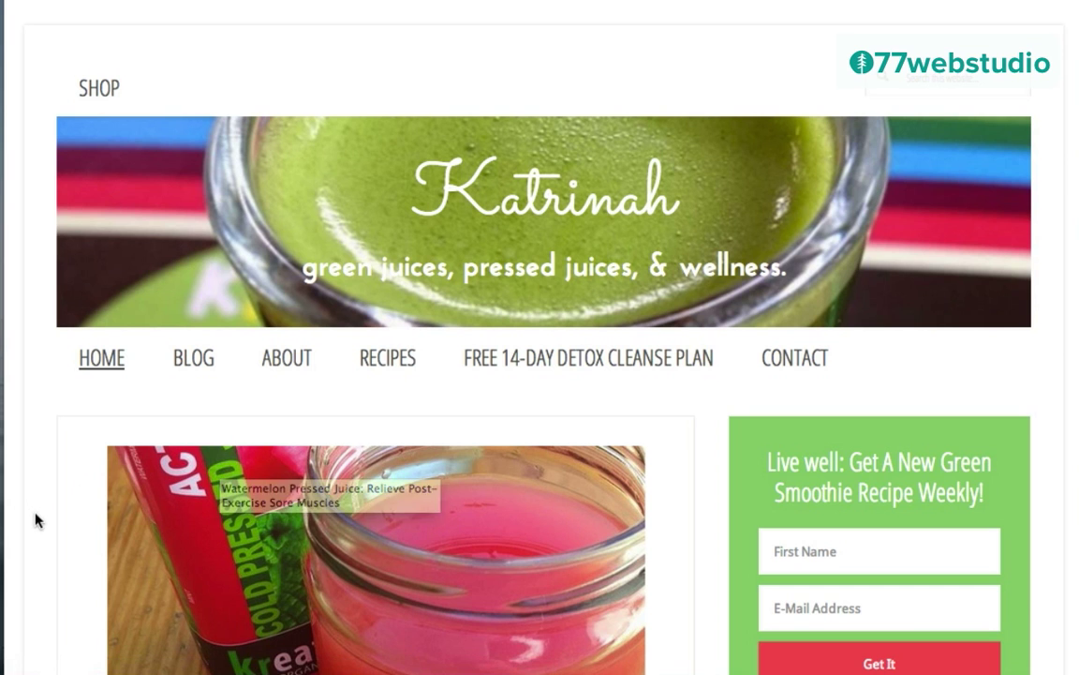
Step: Scroll through the example homepage's Healthy Pressed Juice, Energizing Green Juice and Delicious Smoothies sections and back up
{"action": "scroll", "coordinate": [37, 520], "scroll_direction": "down", "scroll_amount": 4}
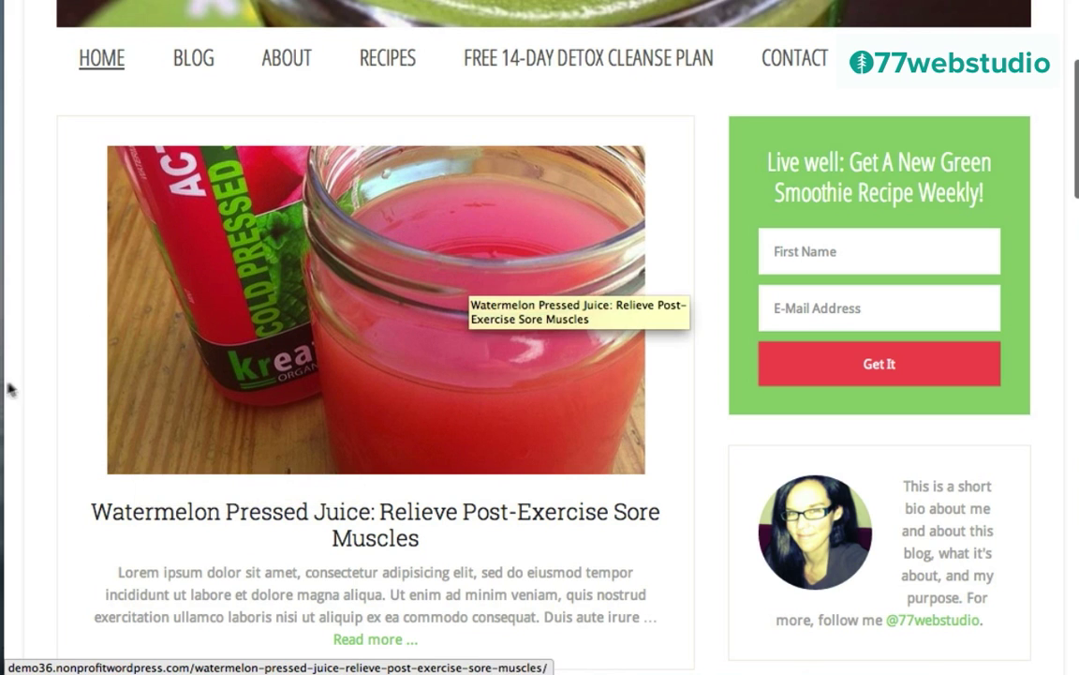
{"action": "scroll", "coordinate": [48, 388], "scroll_direction": "down", "scroll_amount": 8}
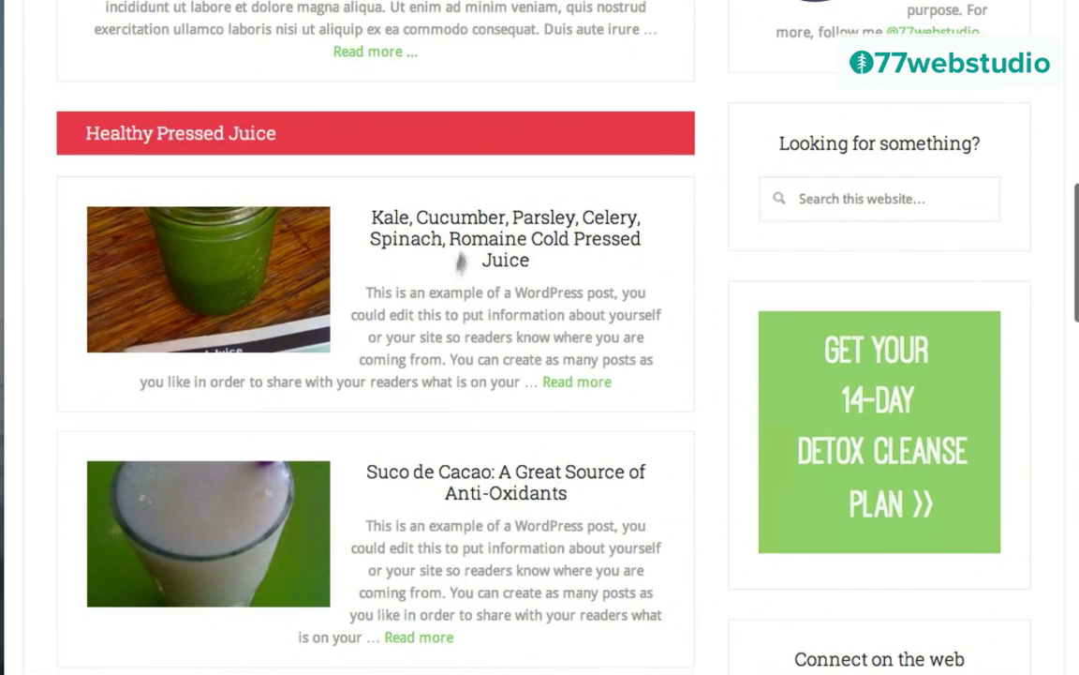
{"action": "scroll", "coordinate": [663, 426], "scroll_direction": "down", "scroll_amount": 10}
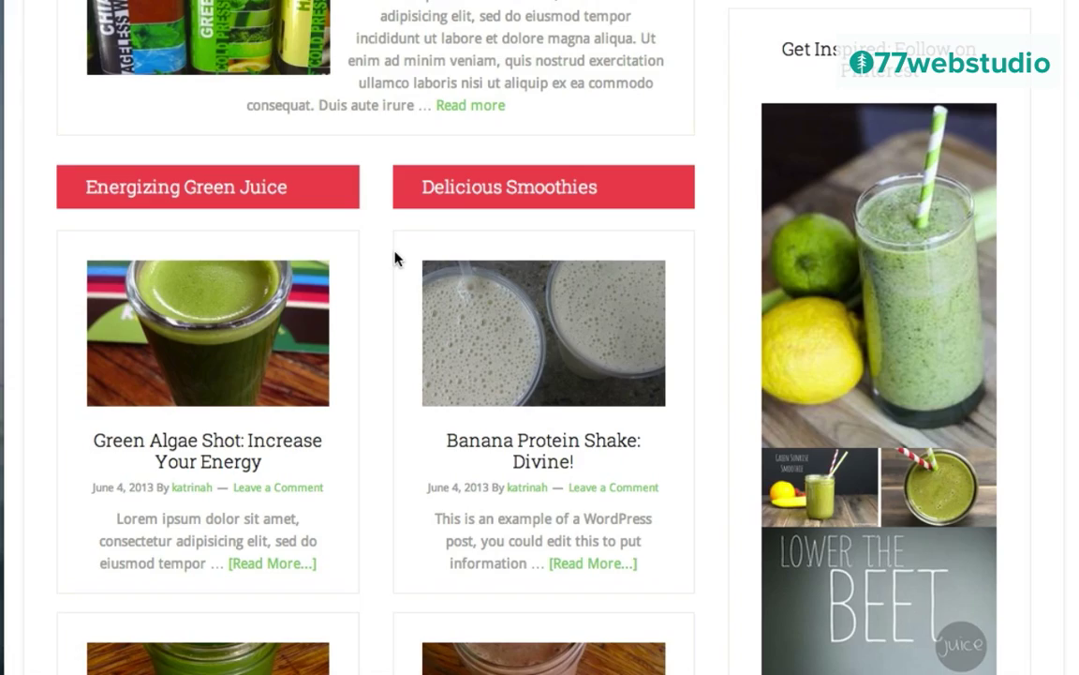
{"action": "scroll", "coordinate": [394, 258], "scroll_direction": "up", "scroll_amount": 15}
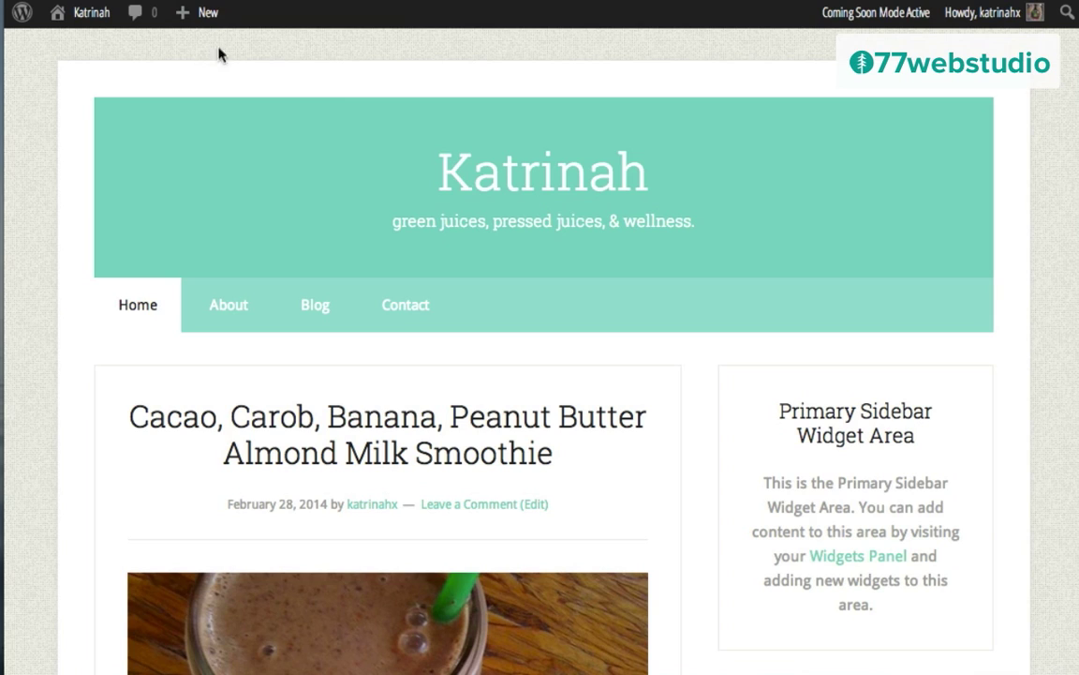
Step: Review All Posts and the post Categories, then start a new blank post
{"action": "mouse_move", "coordinate": [200, 23]}
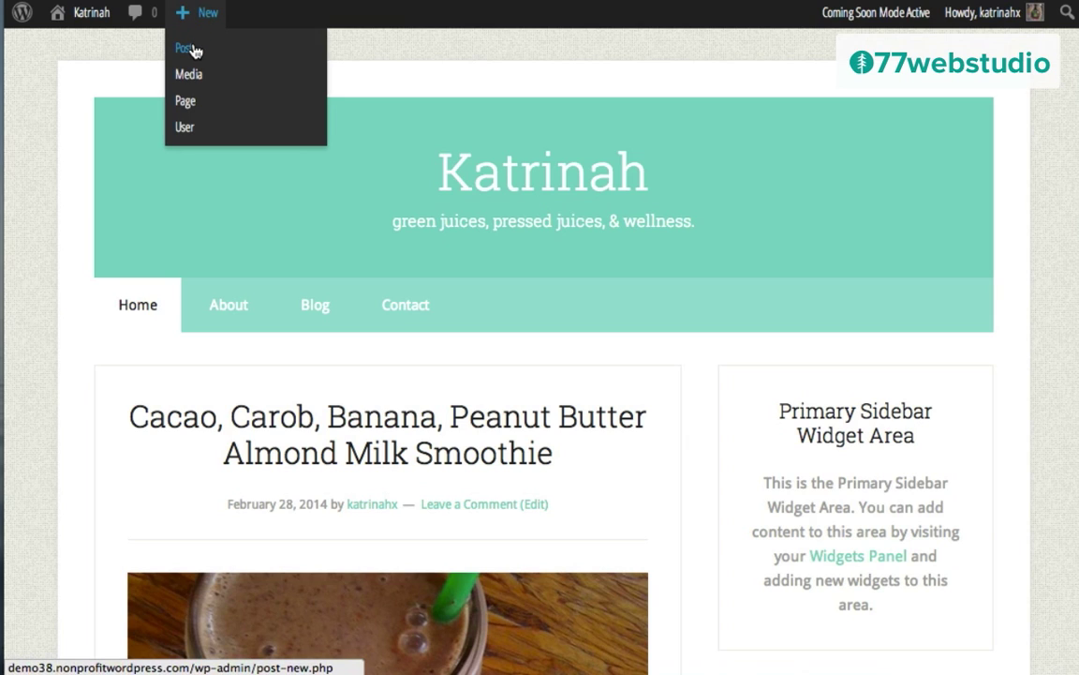
{"action": "mouse_move", "coordinate": [85, 13]}
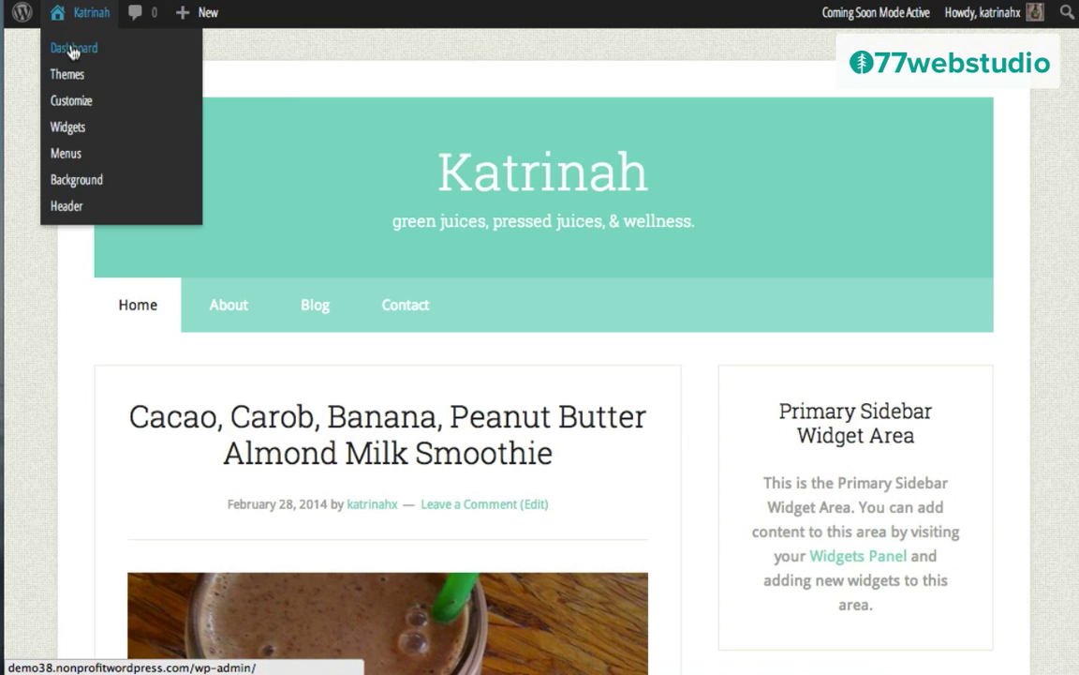
{"action": "left_click", "coordinate": [68, 50]}
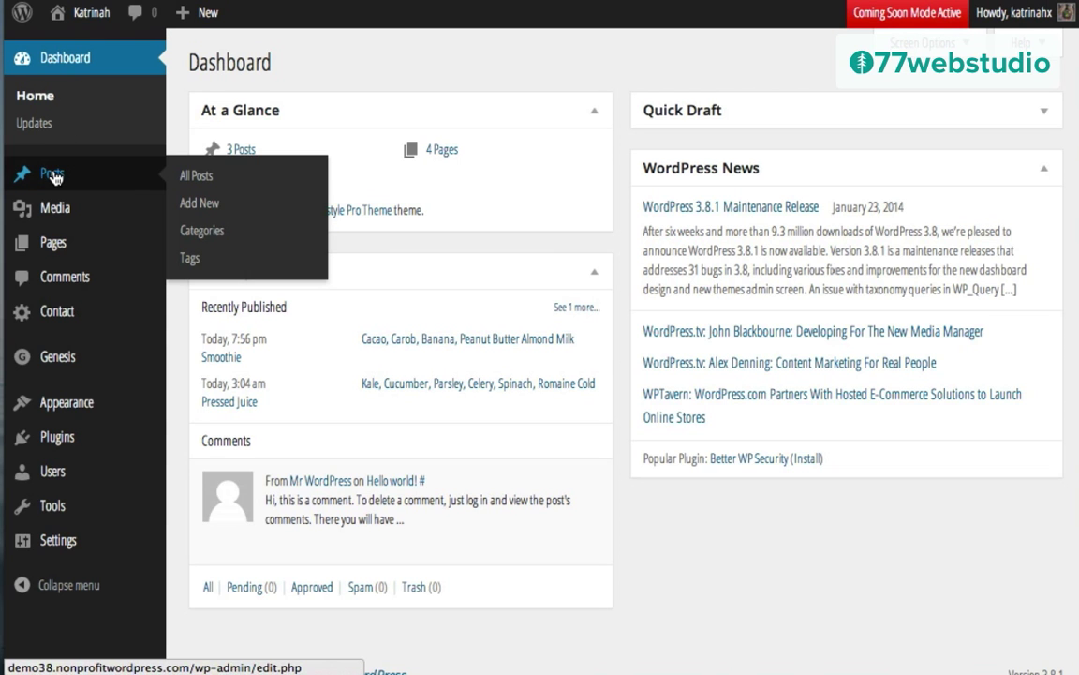
{"action": "left_click", "coordinate": [55, 176]}
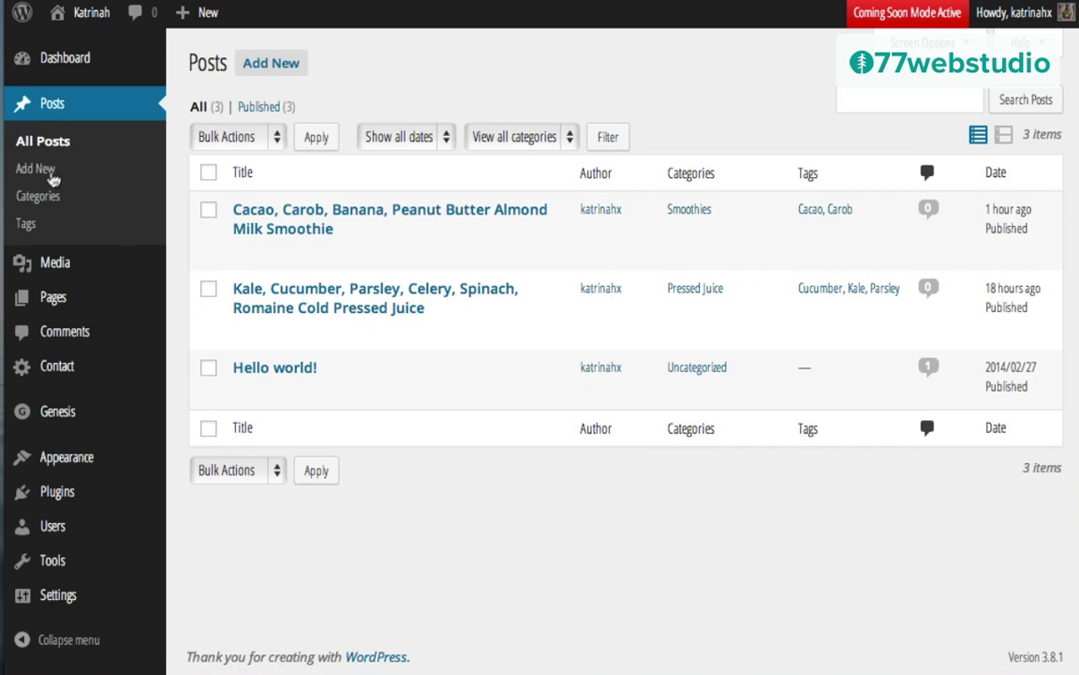
{"action": "left_click", "coordinate": [47, 201]}
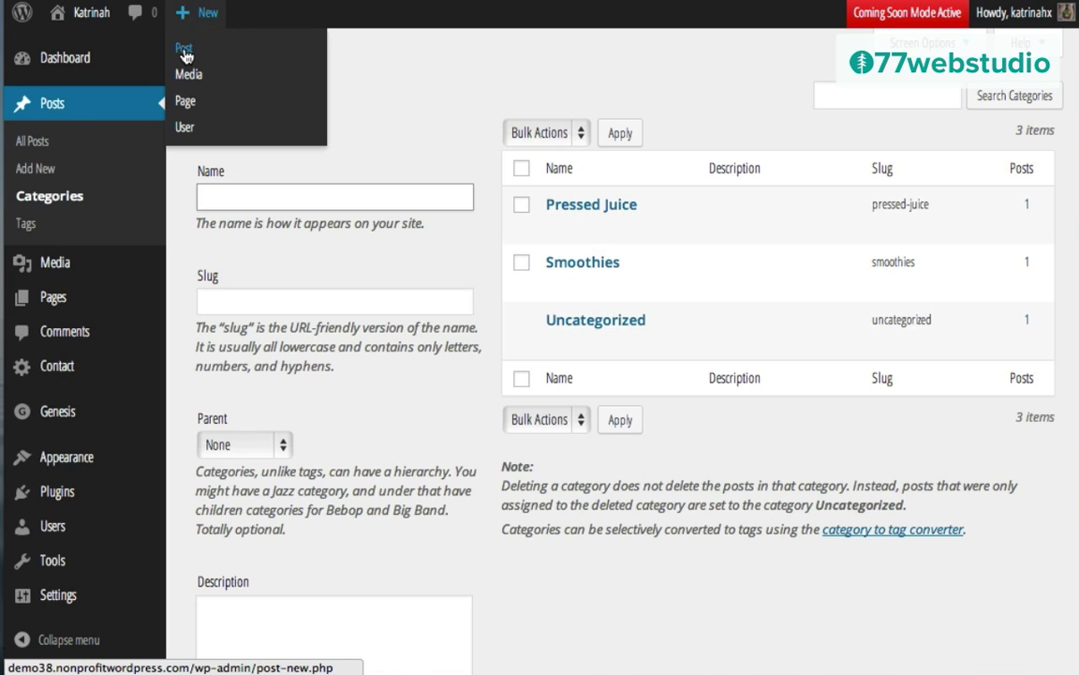
{"action": "left_click", "coordinate": [185, 52]}
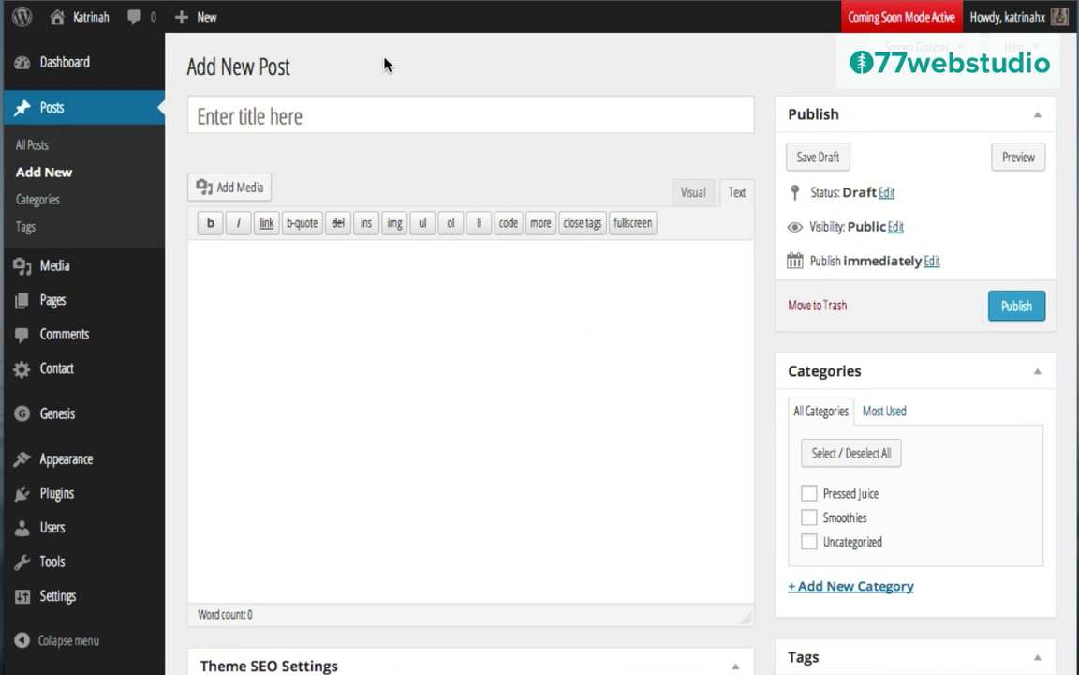
Step: Title the draft 'Green Algae Shot: Increase Your Energy' and paste two Lorem ipsum paragraphs below a blank line
{"action": "left_click", "coordinate": [274, 123]}
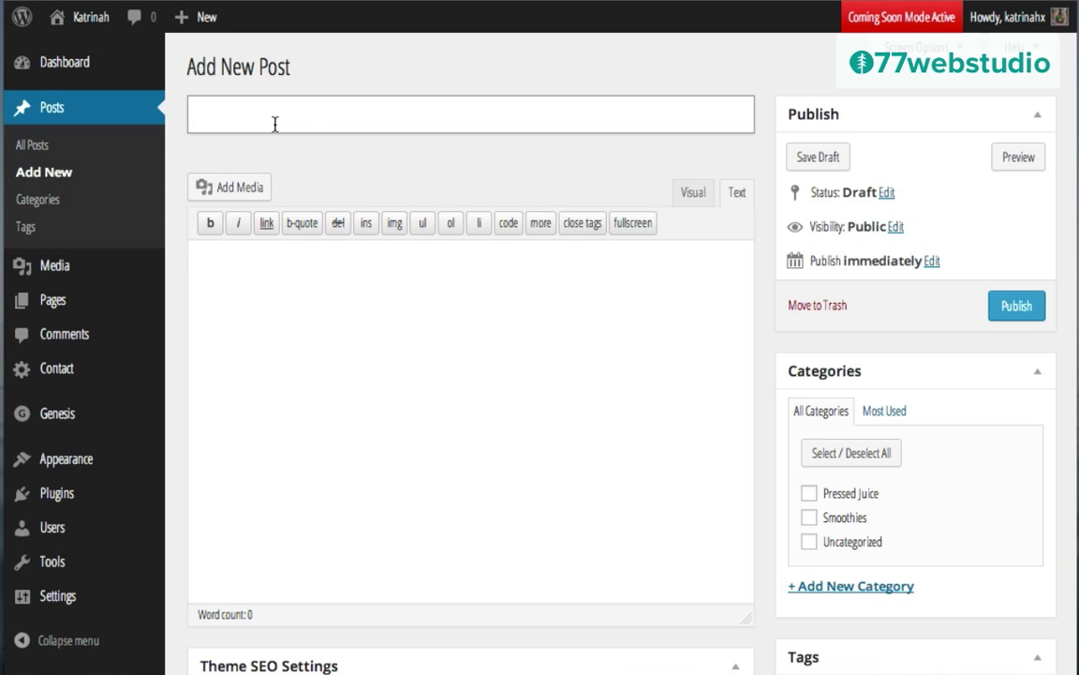
{"action": "type", "text": "Green Algae Shot: Increase Your Energy"}
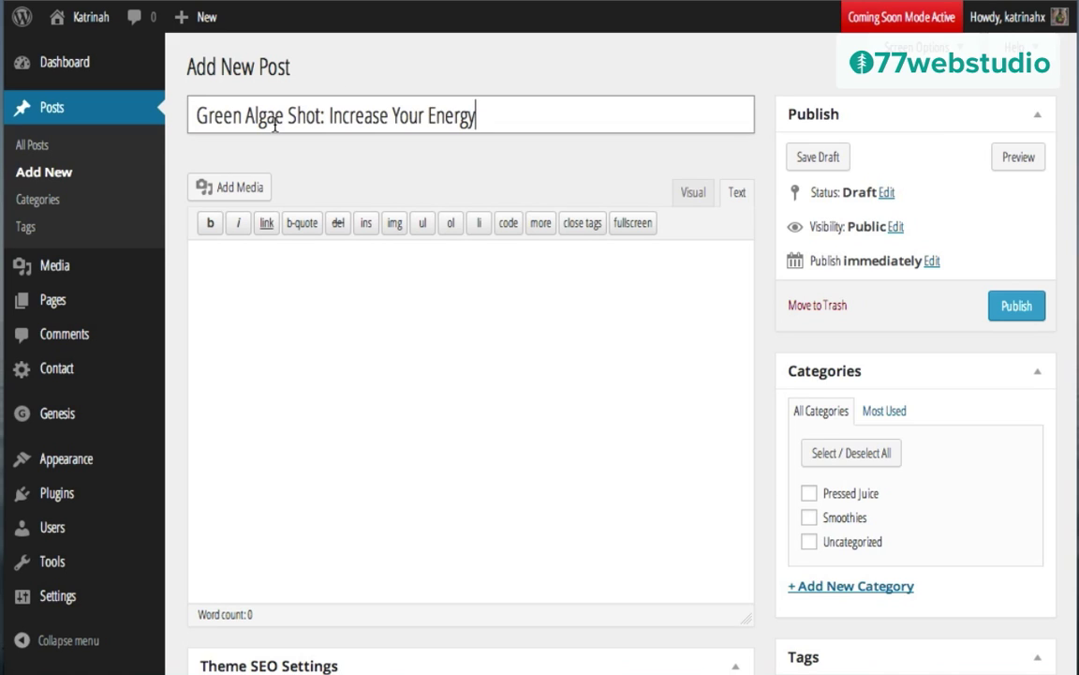
{"action": "left_click", "coordinate": [282, 330]}
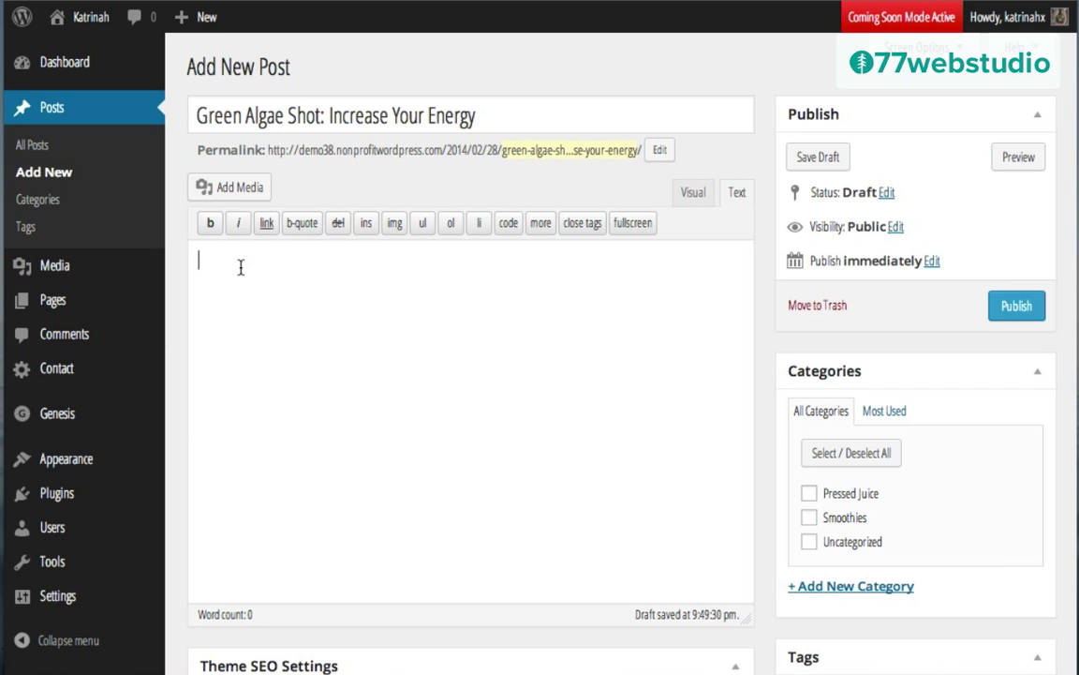
{"action": "type", "text": "Lorem ipsum dolor sit amet, consectetur adipisicing elit, sed do eiusmod tempor incididunt ut labore et dolore magna aliqua. Ut enim ad minim veniam, quis nostrud exercitation ullamco laboris nisi ut aliquip ex ea commodo consequat. Duis aute irure dolor in reprehenderit in voluptate velit esse cillum dolore eu fugiat nulla pariatur. Excepteur sint occaecat cupidatat non proident, sunt in culpa qui officia deserunt mollit anim id est laborum.  Lorem ipsum dolor sit amet, consectetur adipisicing elit, sed do eiusmod tempor incididunt ut labore et dolore magna aliqua. Ut enim ad minim veniam, quis nostrud exercitation ullamco laboris nisi ut aliquip ex ea commodo consequat. Duis aute irure dolor in reprehenderit in voluptate velit esse cillum dolore eu fugiat nulla pariatur. Excepteur sint occaecat cupidatat non proident, sunt in culpa qui officia deserunt mollit anim id est laborum."}
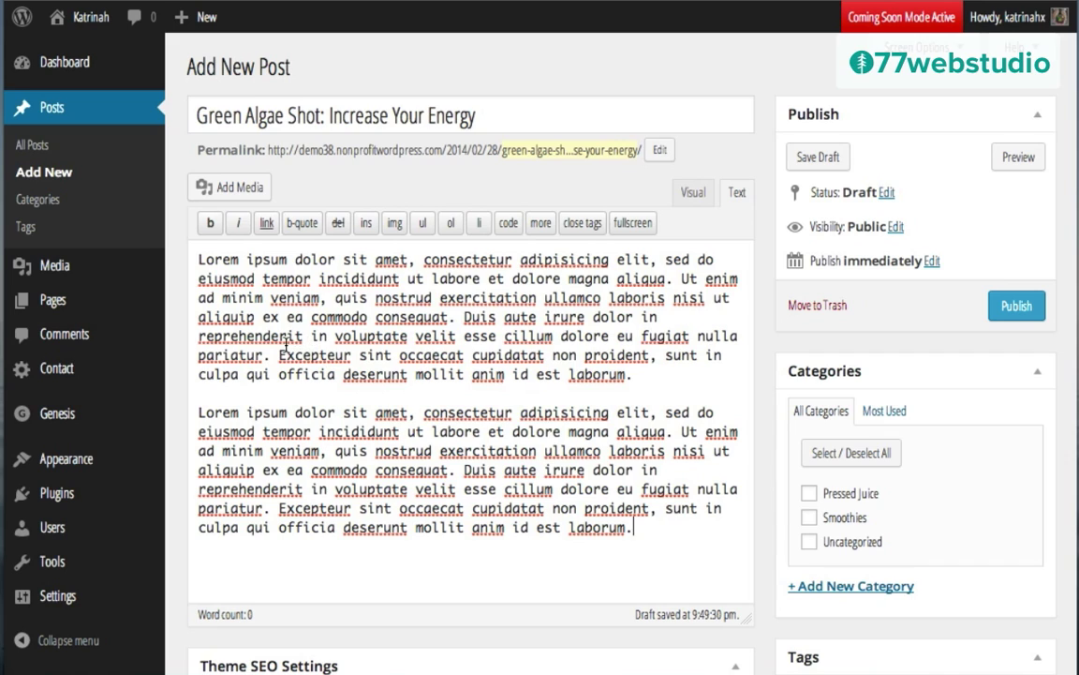
{"action": "left_click", "coordinate": [198, 259]}
{"action": "key", "text": "Return"}
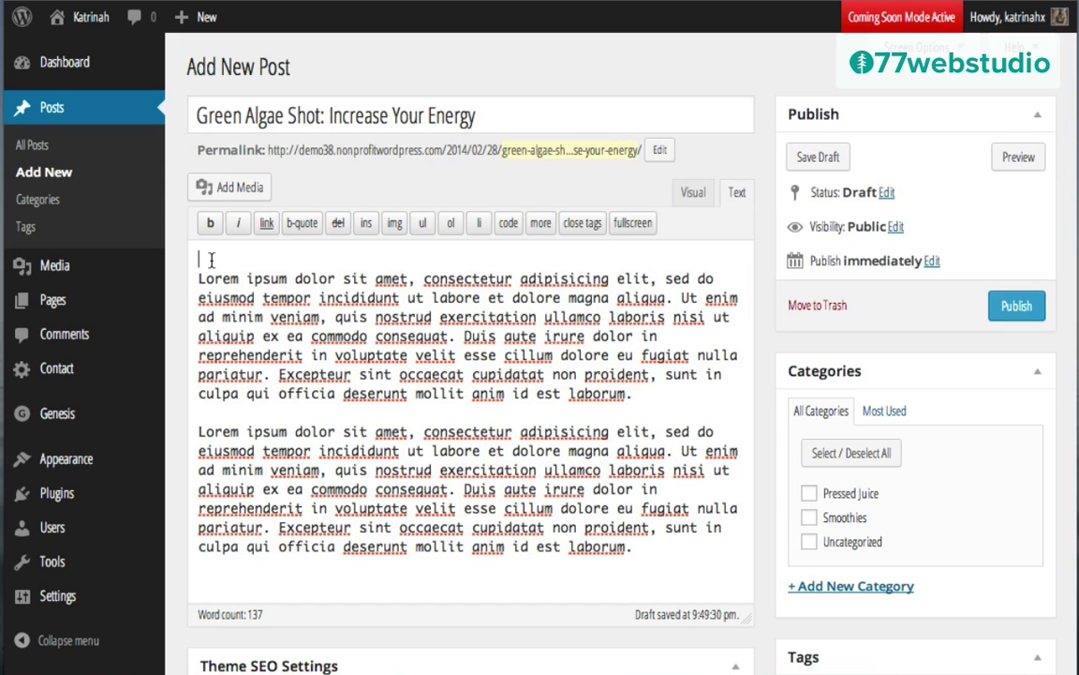
Step: Upload algae-shot.jpg and set its title and alt text to 'Green Algae Shot: Increase Your Energy'
{"action": "left_click", "coordinate": [229, 189]}
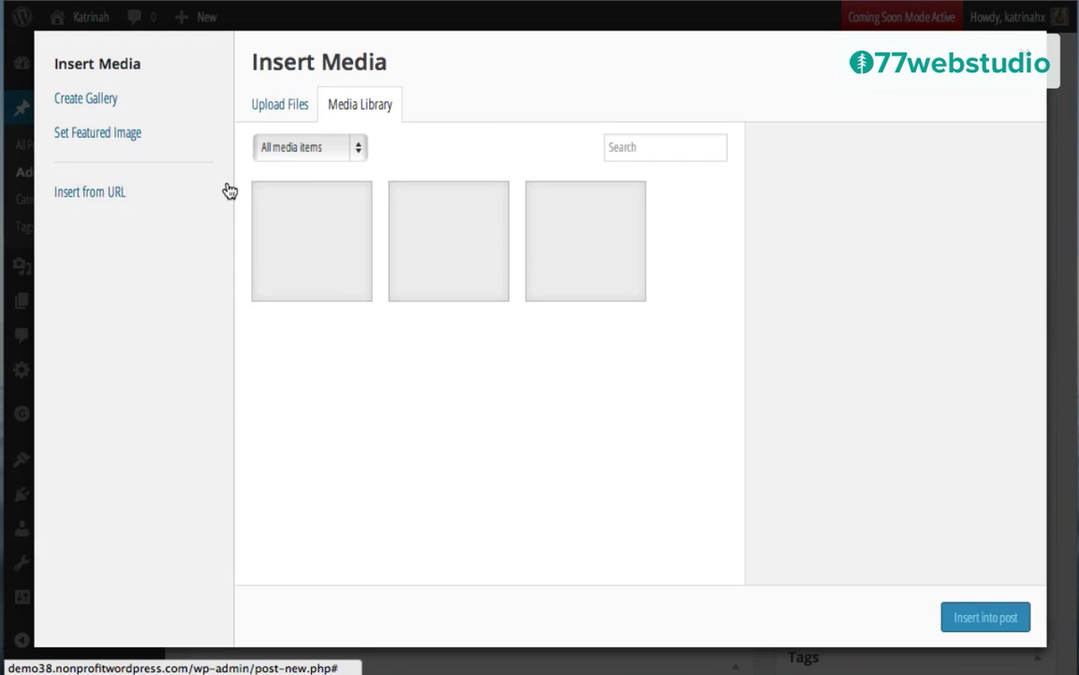
{"action": "left_click", "coordinate": [271, 105]}
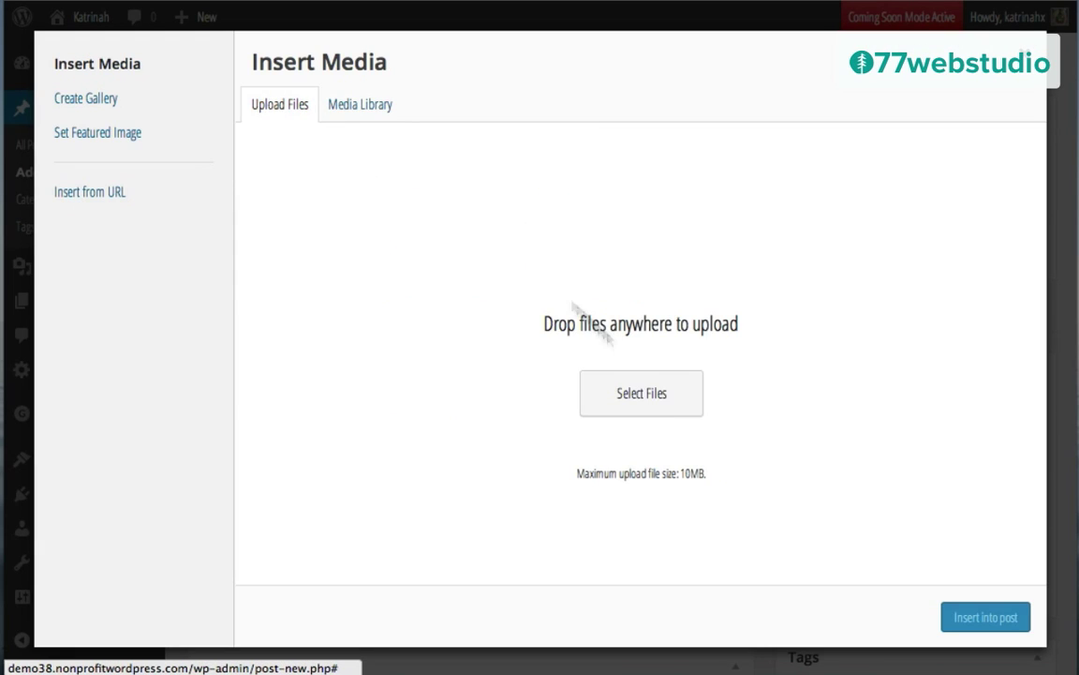
{"action": "left_click", "coordinate": [643, 394]}
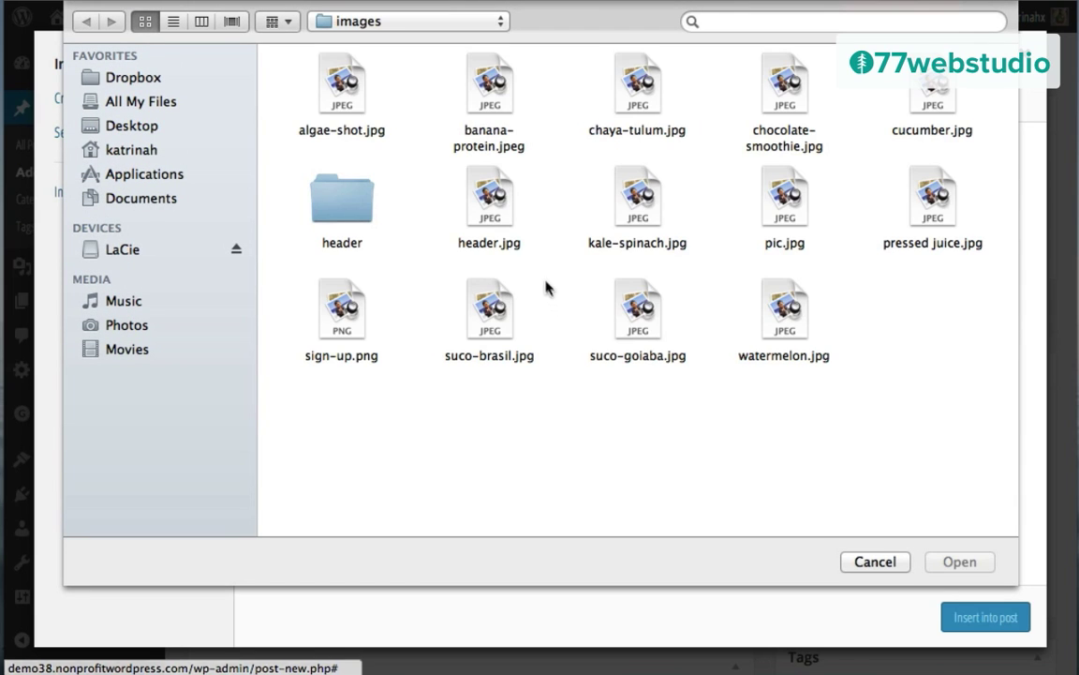
{"action": "left_click", "coordinate": [352, 97]}
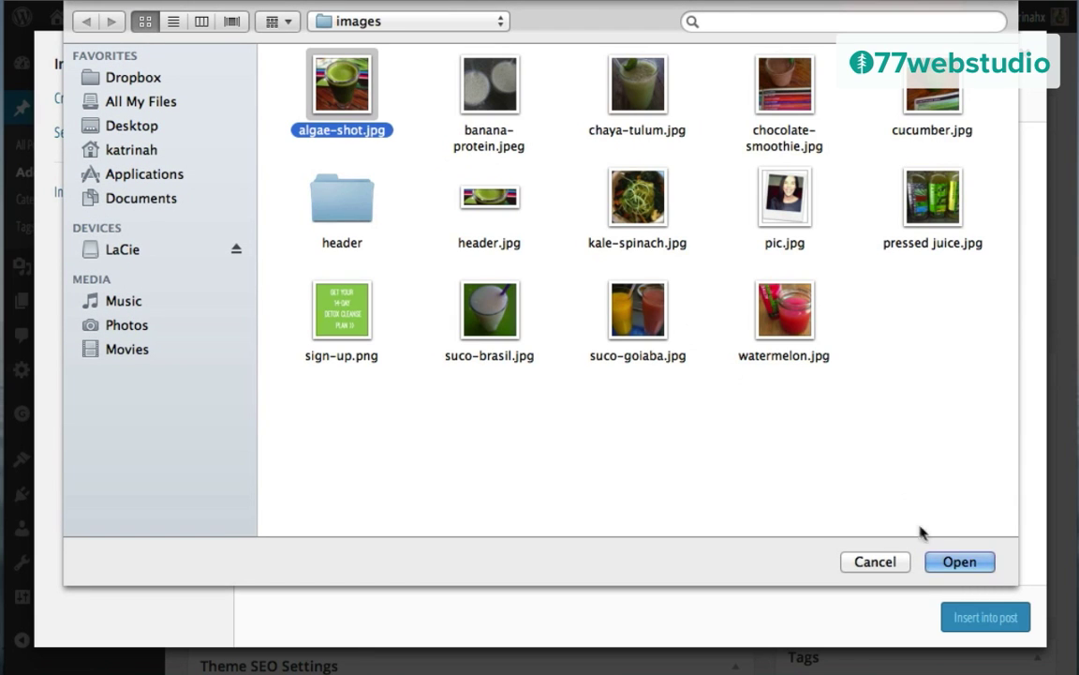
{"action": "left_click", "coordinate": [962, 563]}
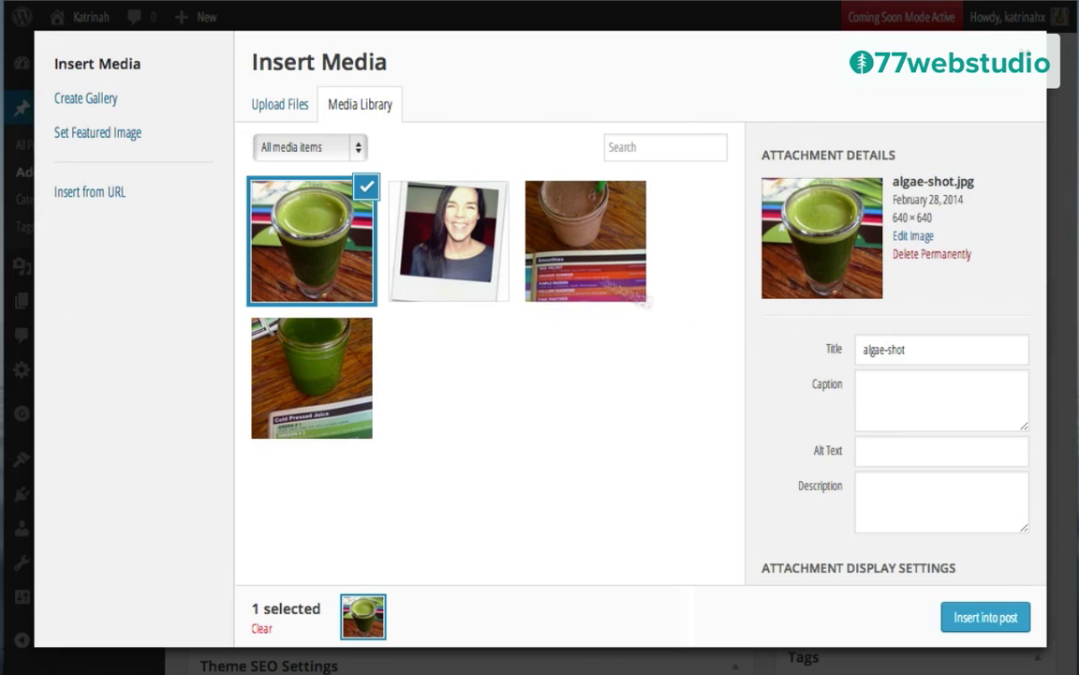
{"action": "triple_click", "coordinate": [886, 348]}
{"action": "type", "text": "Green Algae Shot: Increase Your Energy"}
{"action": "left_click", "coordinate": [882, 451]}
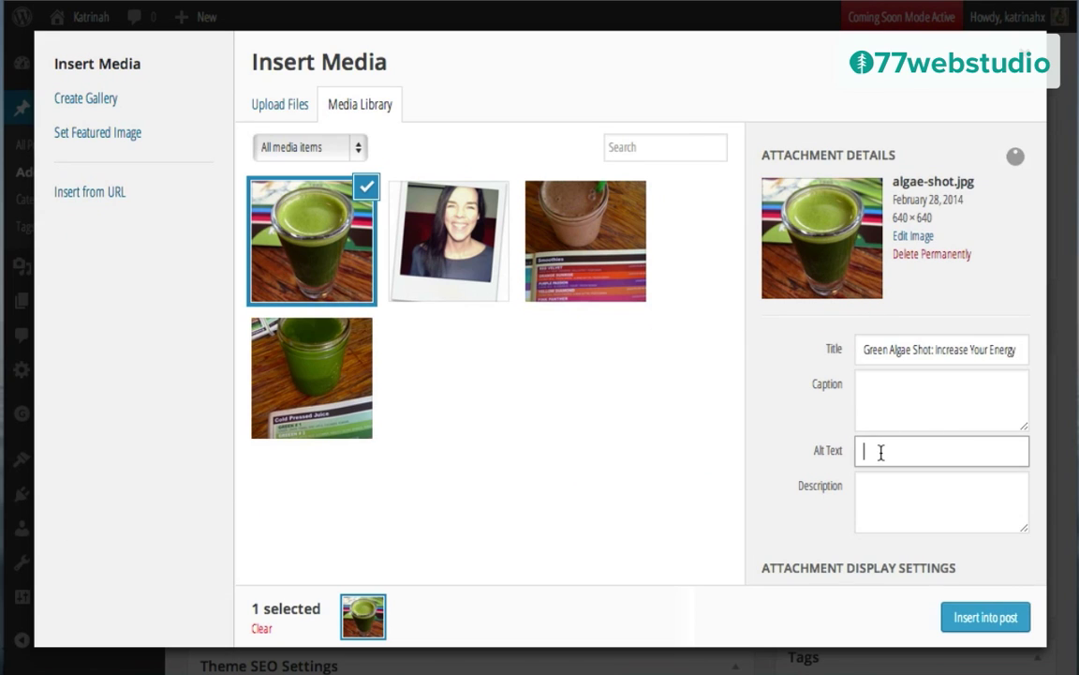
{"action": "type", "text": "Green Algae Shot: Increase Your Energy"}
Step: Insert the image into the post centred, linked to none, at full 640 × 640 size
{"action": "scroll", "coordinate": [766, 476], "scroll_direction": "down", "scroll_amount": 3}
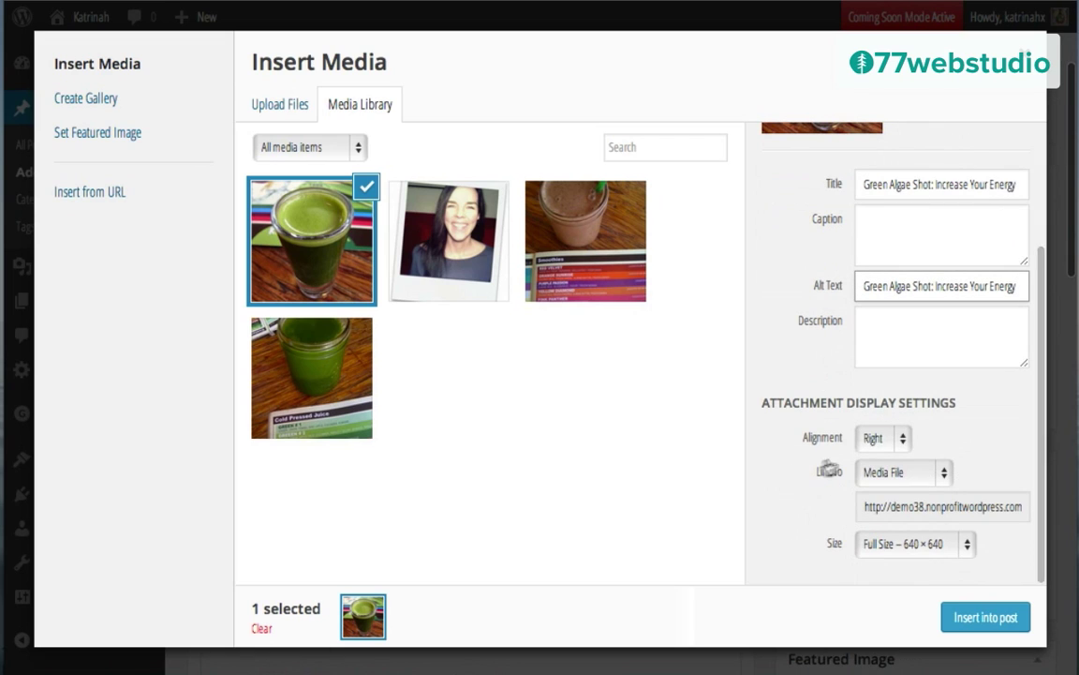
{"action": "left_click", "coordinate": [872, 440]}
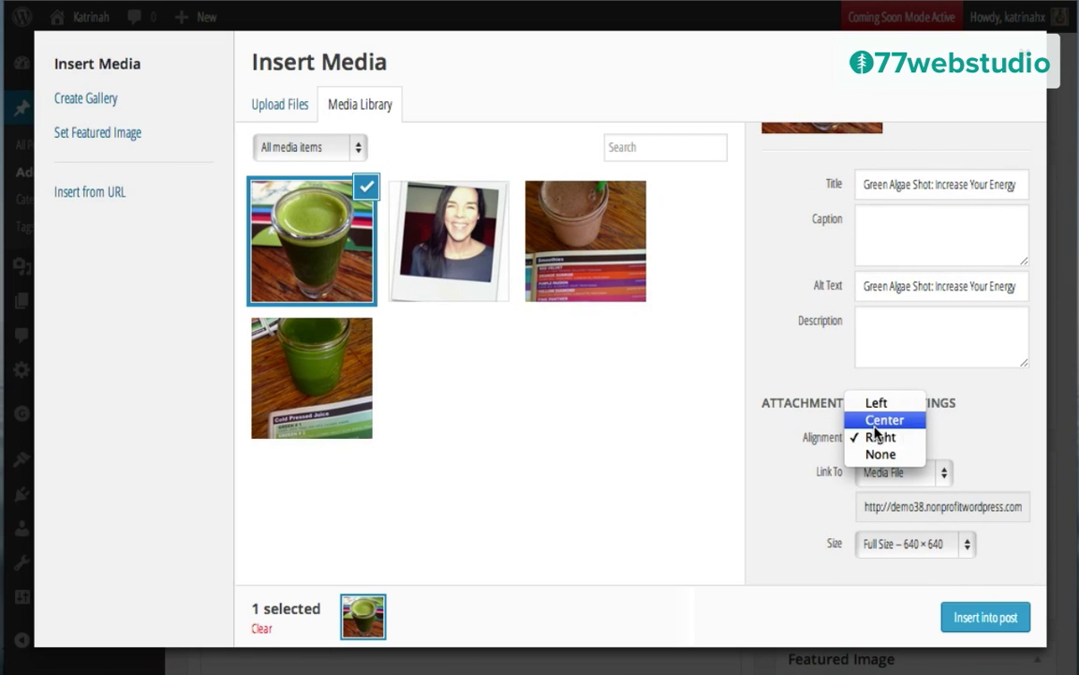
{"action": "left_click", "coordinate": [877, 422]}
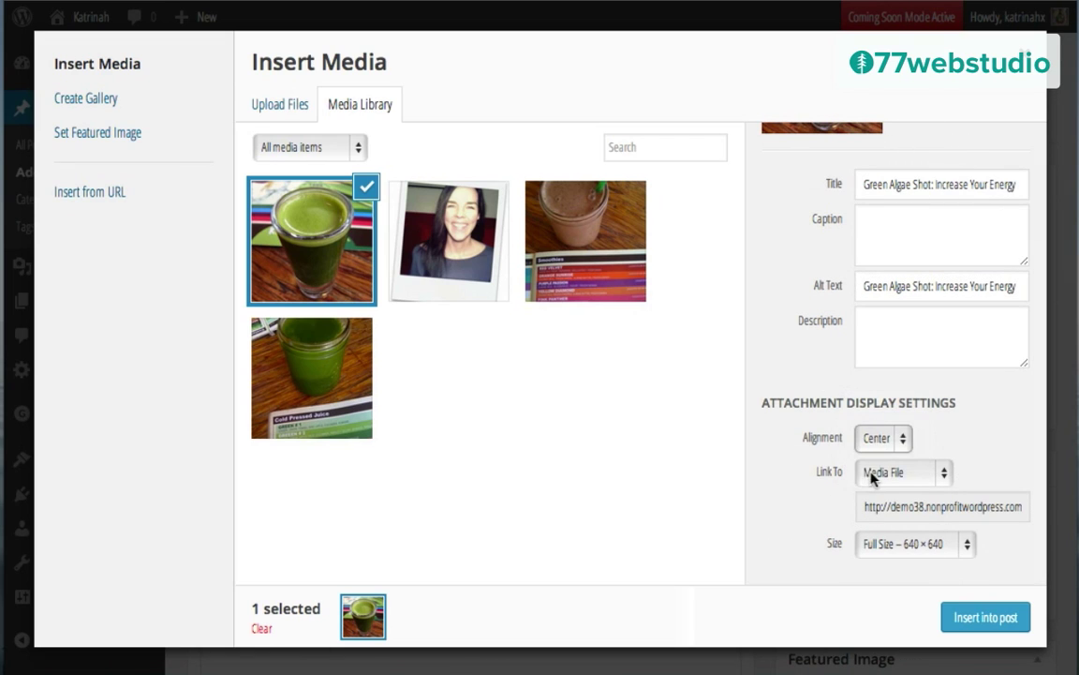
{"action": "left_click", "coordinate": [872, 474]}
{"action": "left_click", "coordinate": [875, 527]}
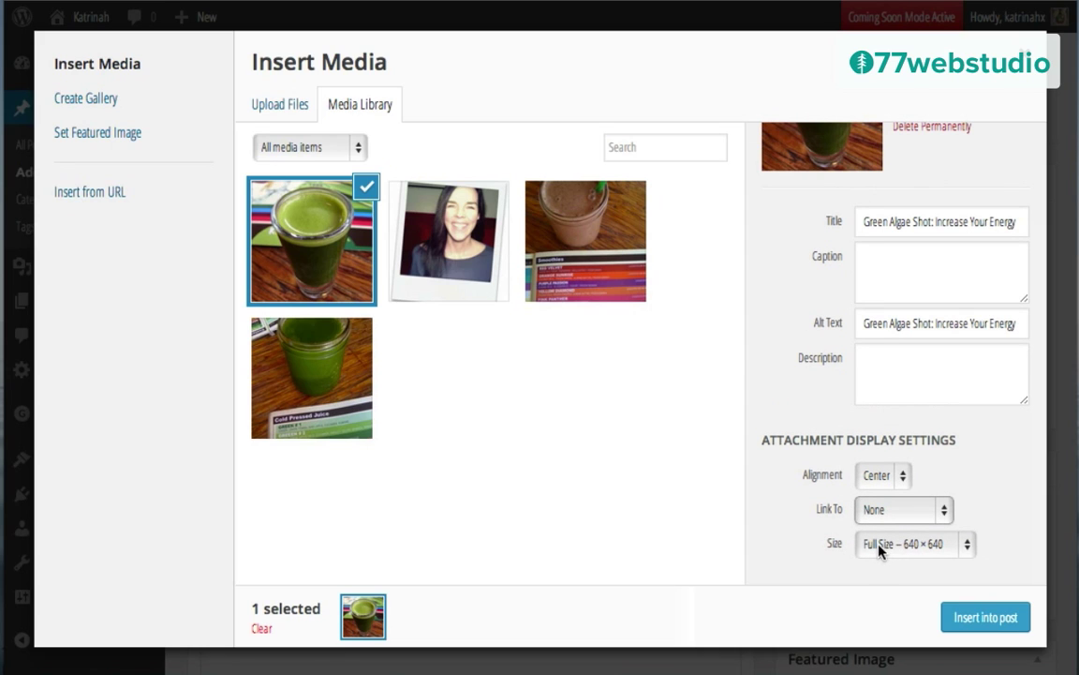
{"action": "left_click", "coordinate": [879, 547]}
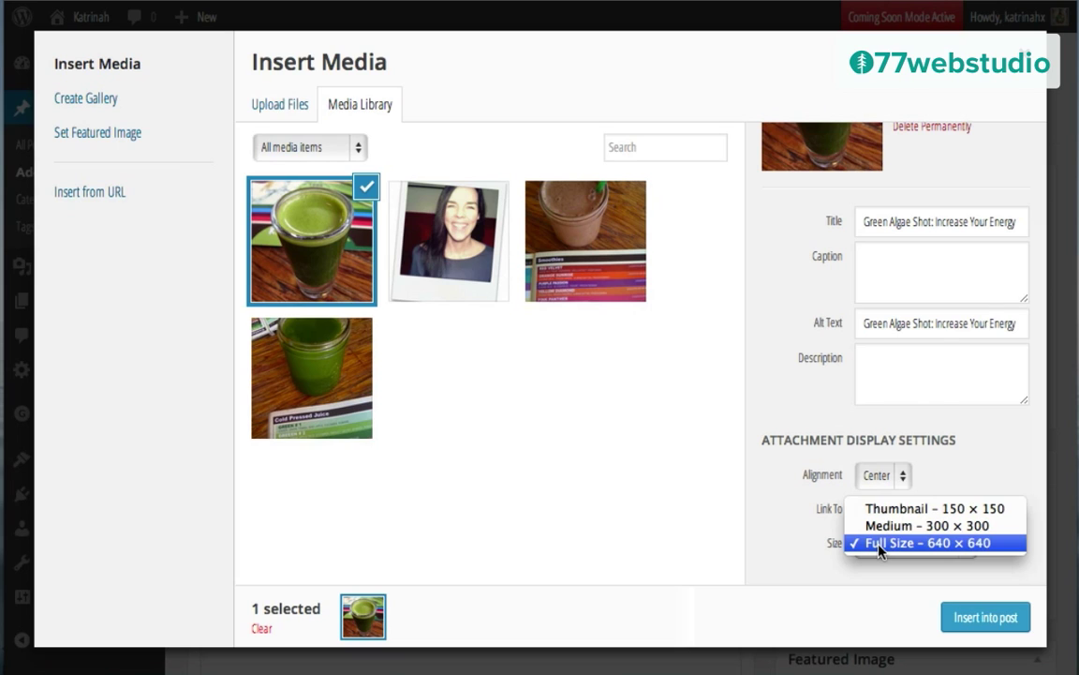
{"action": "left_click", "coordinate": [776, 547]}
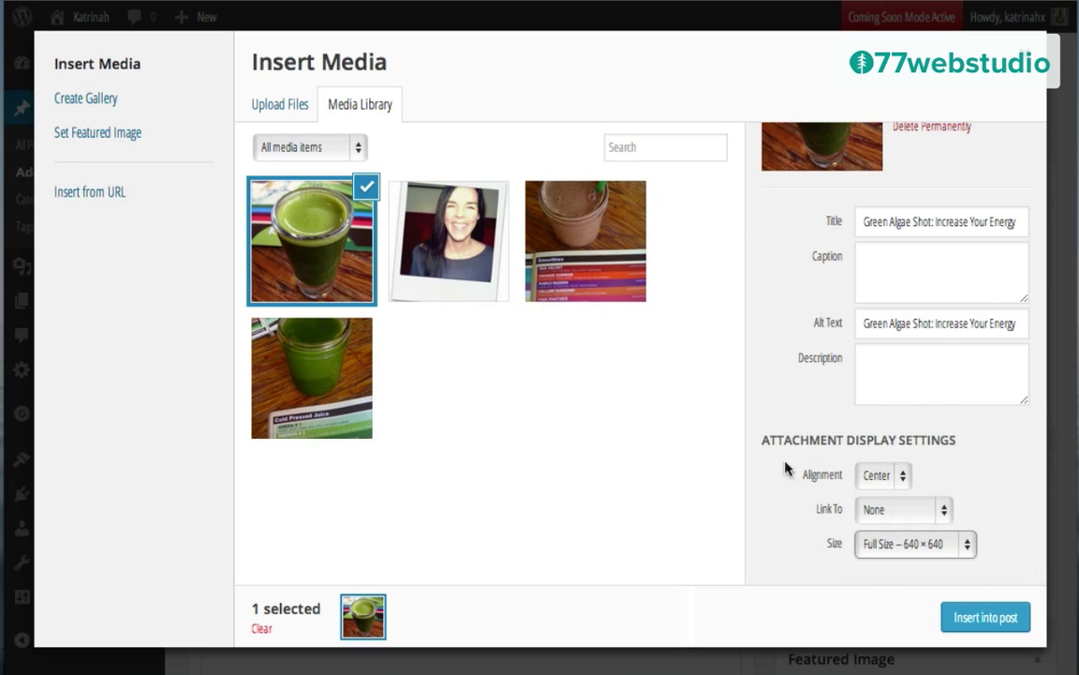
{"action": "left_click", "coordinate": [965, 285]}
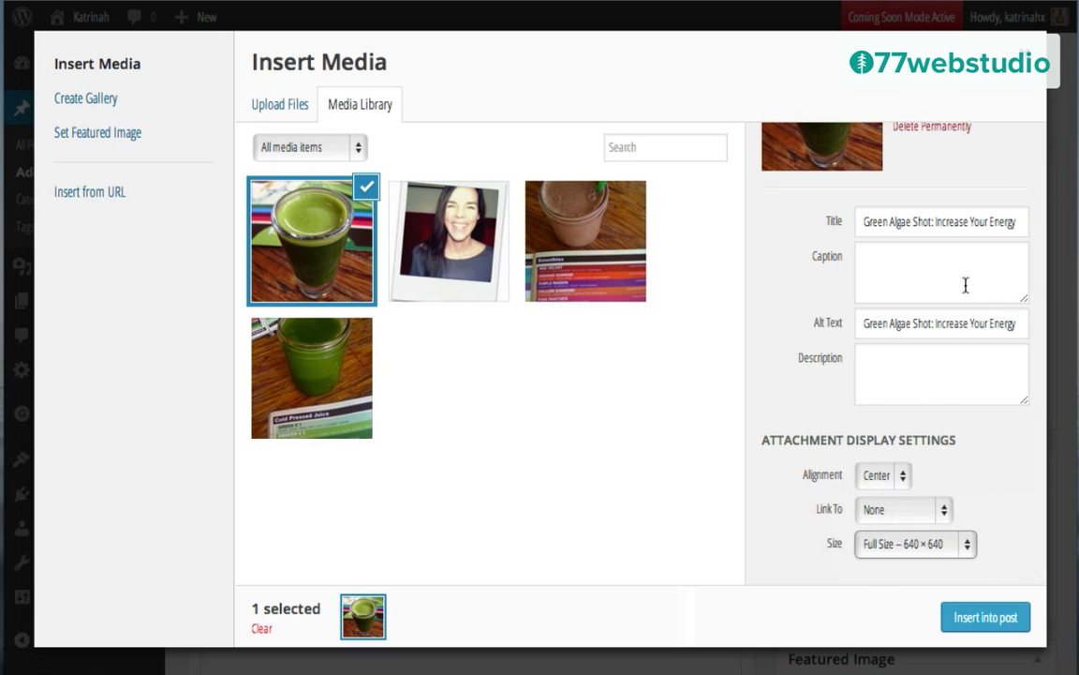
{"action": "left_click", "coordinate": [984, 617]}
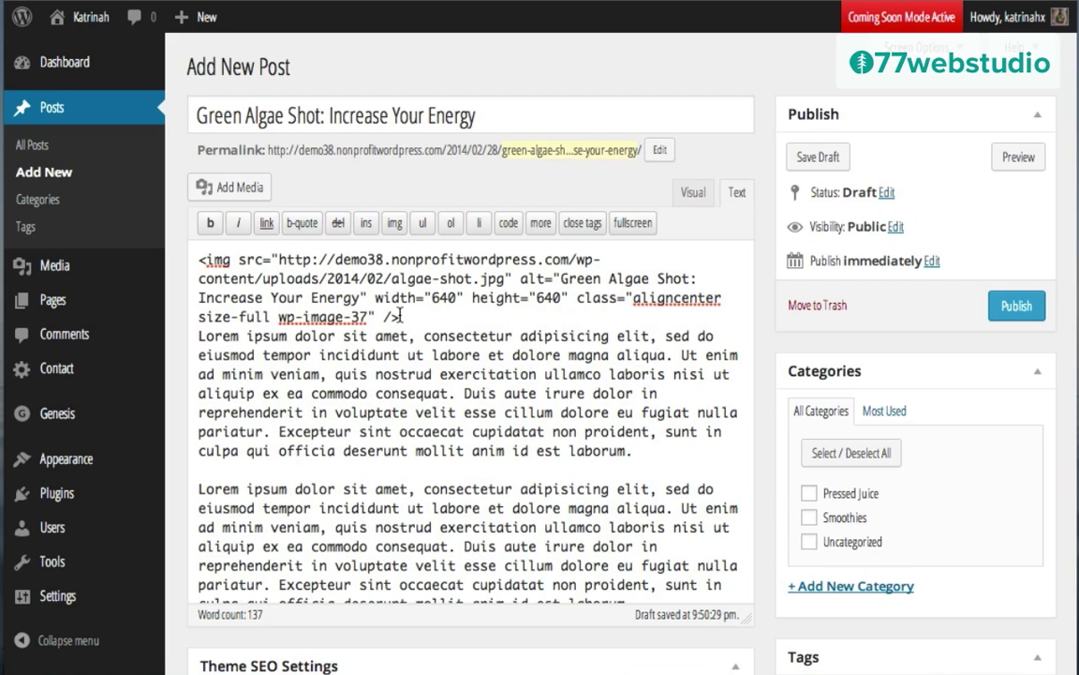
Step: Switch to the Visual view and create a new Green Juices category for the post
{"action": "left_click_drag", "start_coordinate": [400, 317], "coordinate": [183, 253]}
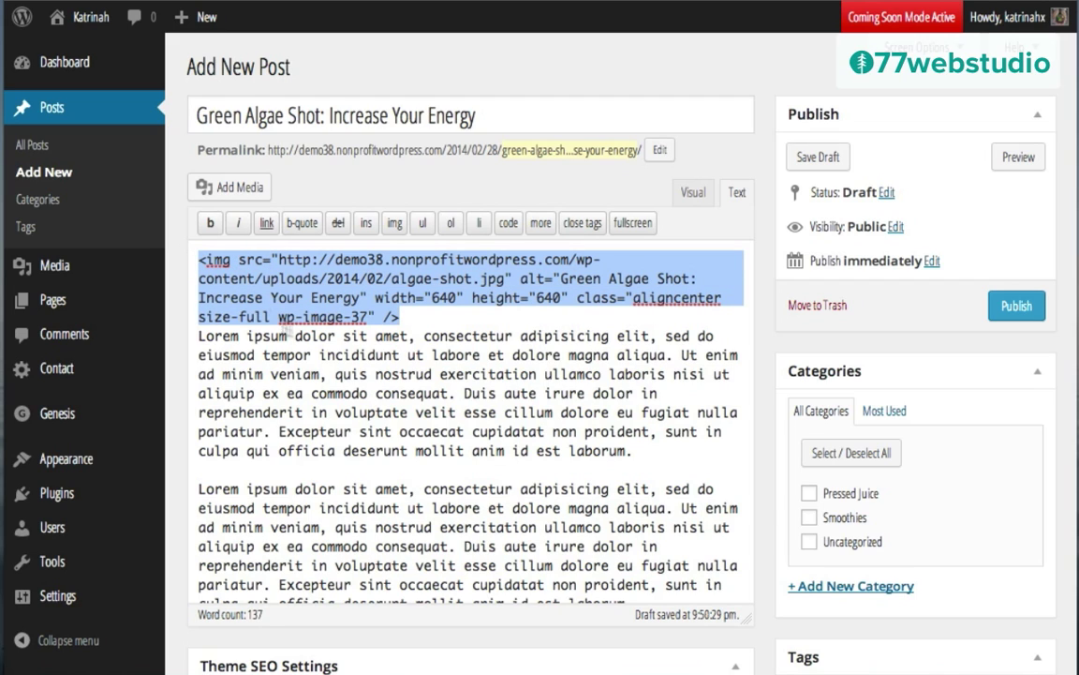
{"action": "left_click", "coordinate": [692, 194]}
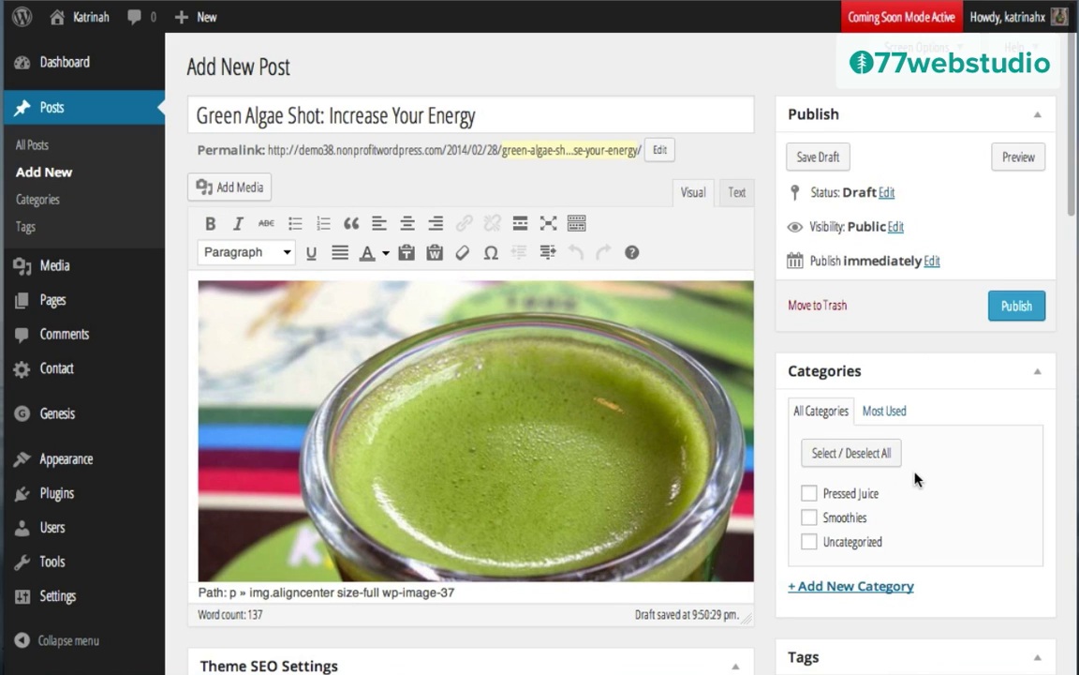
{"action": "scroll", "coordinate": [900, 478], "scroll_direction": "down", "scroll_amount": 3}
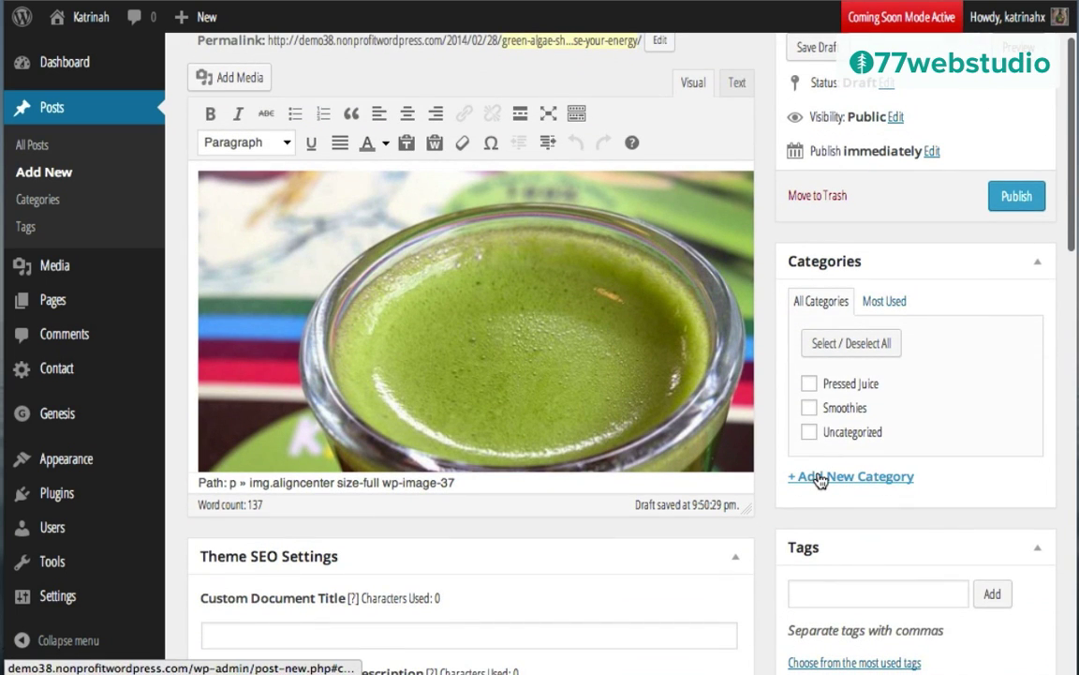
{"action": "left_click", "coordinate": [821, 479]}
{"action": "type", "text": "Green Juic"}
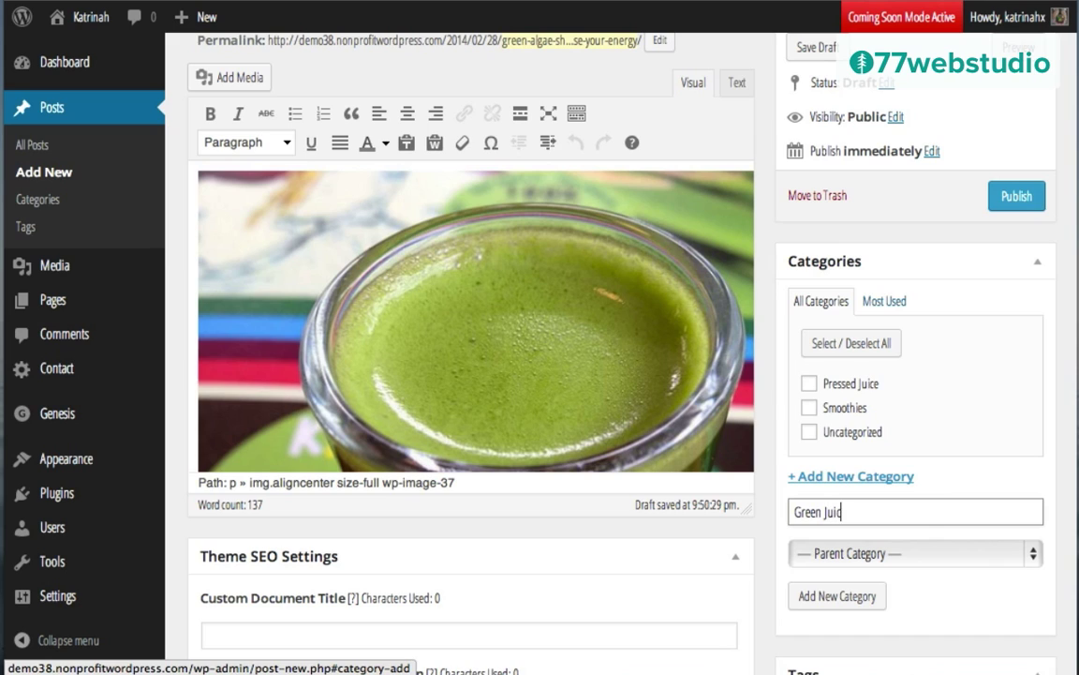
{"action": "type", "text": "e"}
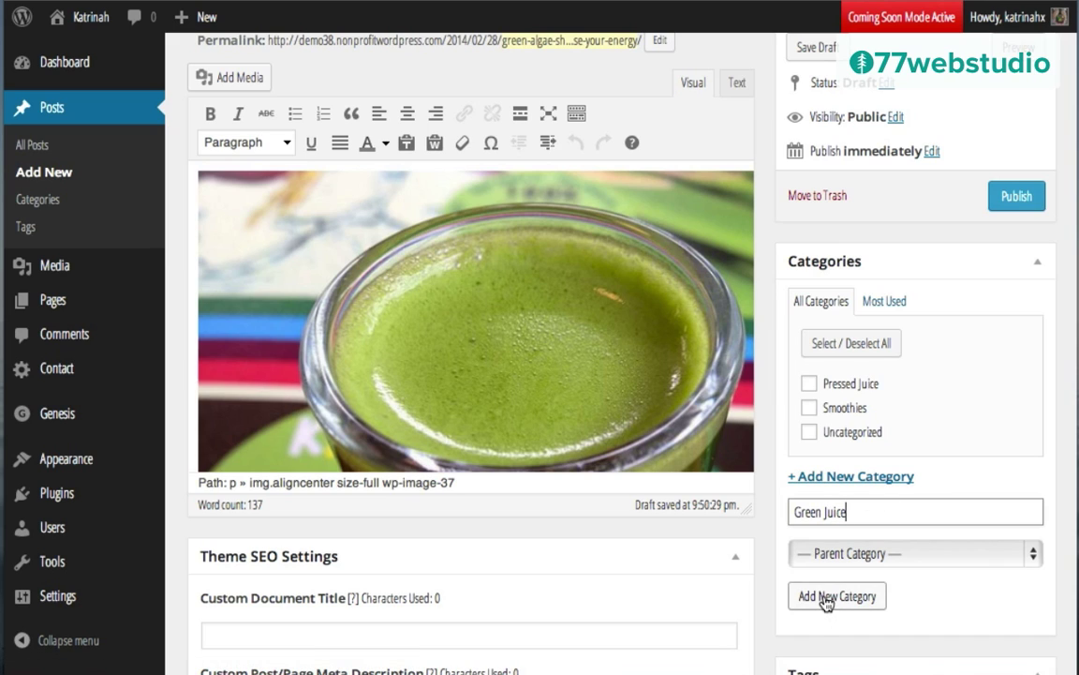
{"action": "type", "text": "s"}
{"action": "left_click", "coordinate": [814, 597]}
Step: Tag the post Algae Host and Energy and publish it
{"action": "scroll", "coordinate": [814, 597], "scroll_direction": "down", "scroll_amount": 5}
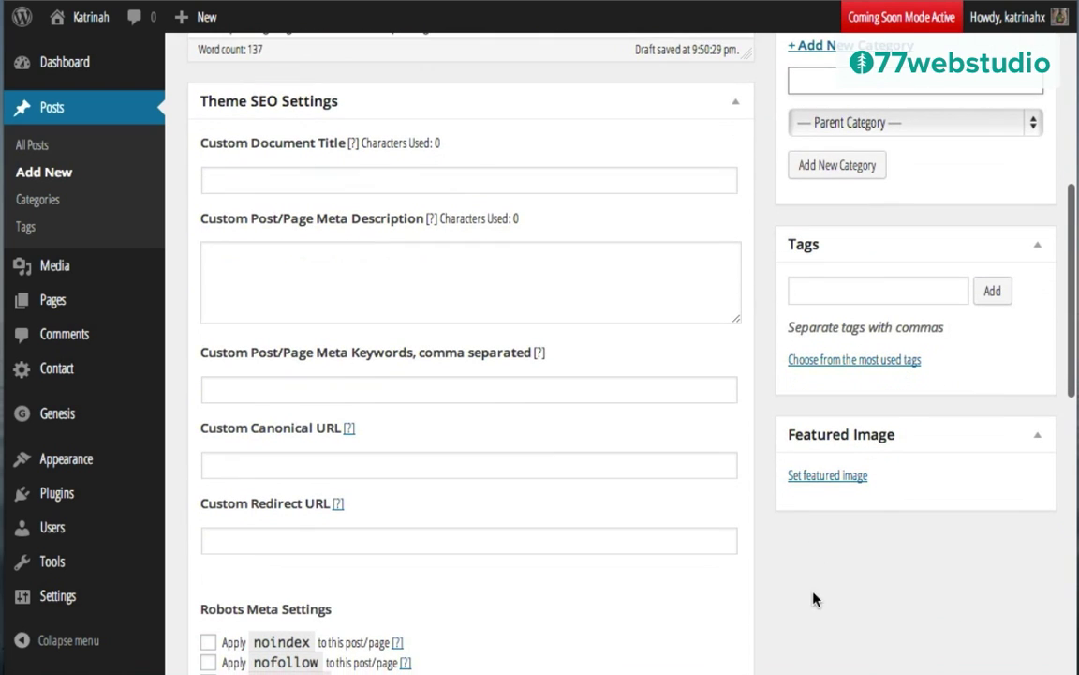
{"action": "left_click", "coordinate": [827, 291]}
{"action": "type", "text": "Algae Host, Energy"}
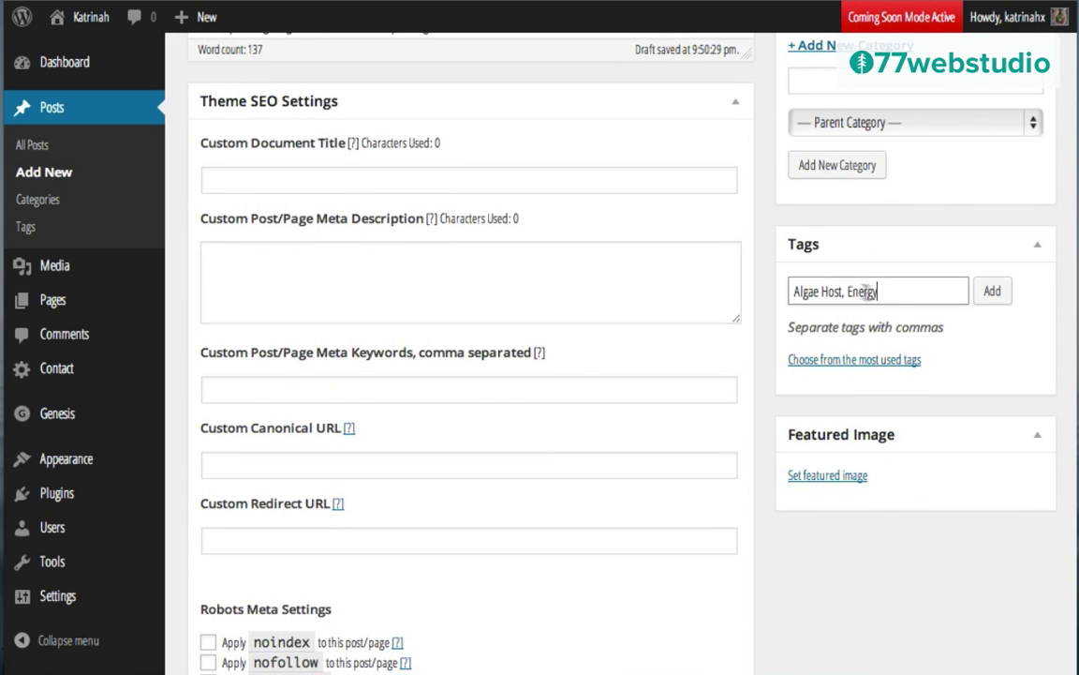
{"action": "left_click", "coordinate": [993, 290]}
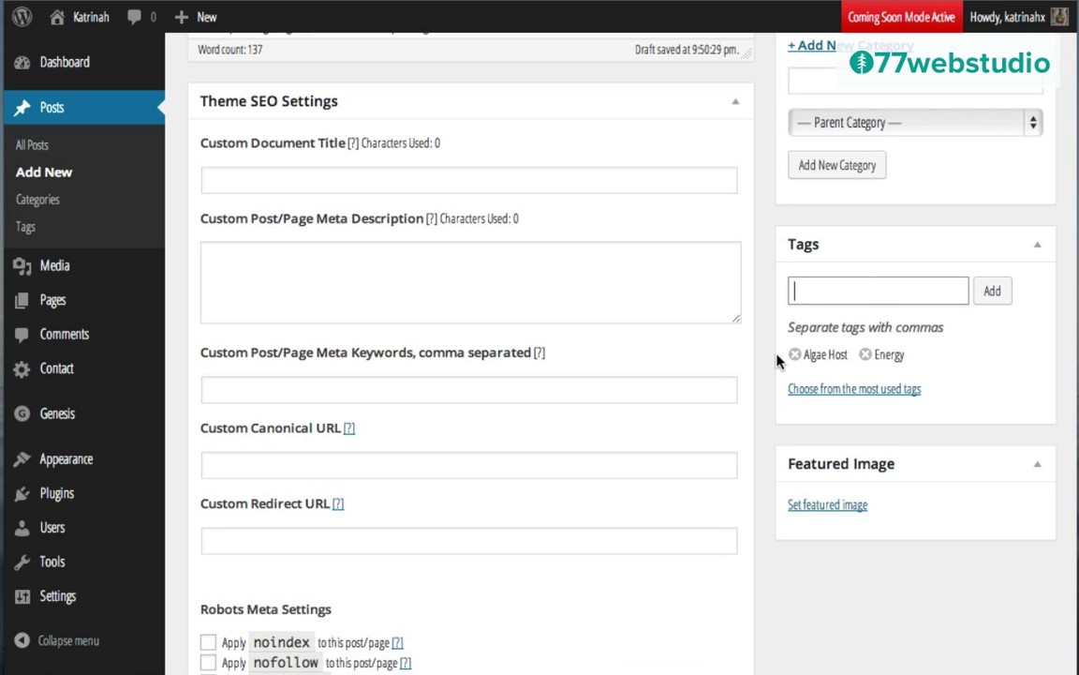
{"action": "scroll", "coordinate": [776, 360], "scroll_direction": "down", "scroll_amount": 8}
{"action": "scroll", "coordinate": [776, 361], "scroll_direction": "up", "scroll_amount": 3}
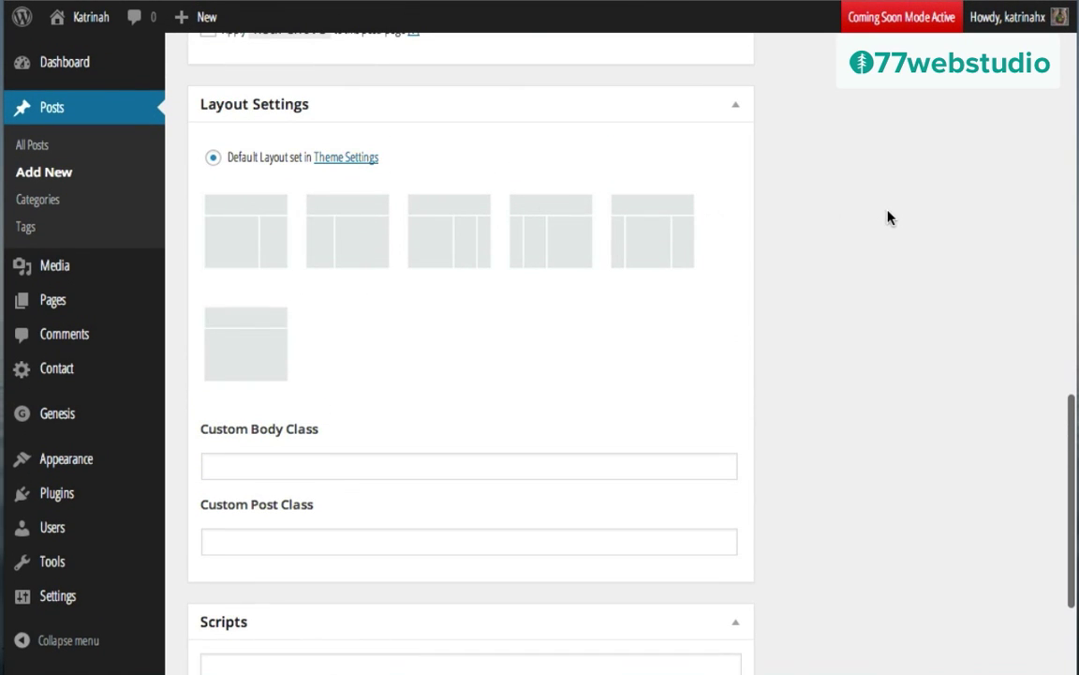
{"action": "scroll", "coordinate": [887, 215], "scroll_direction": "up", "scroll_amount": 15}
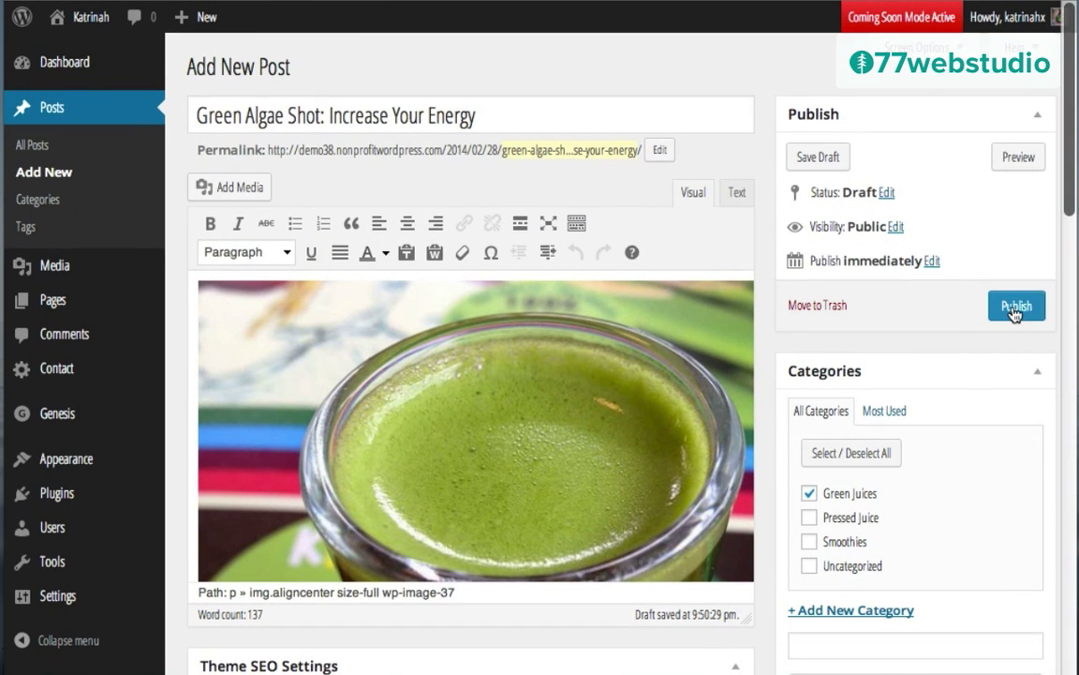
{"action": "left_click", "coordinate": [1013, 309]}
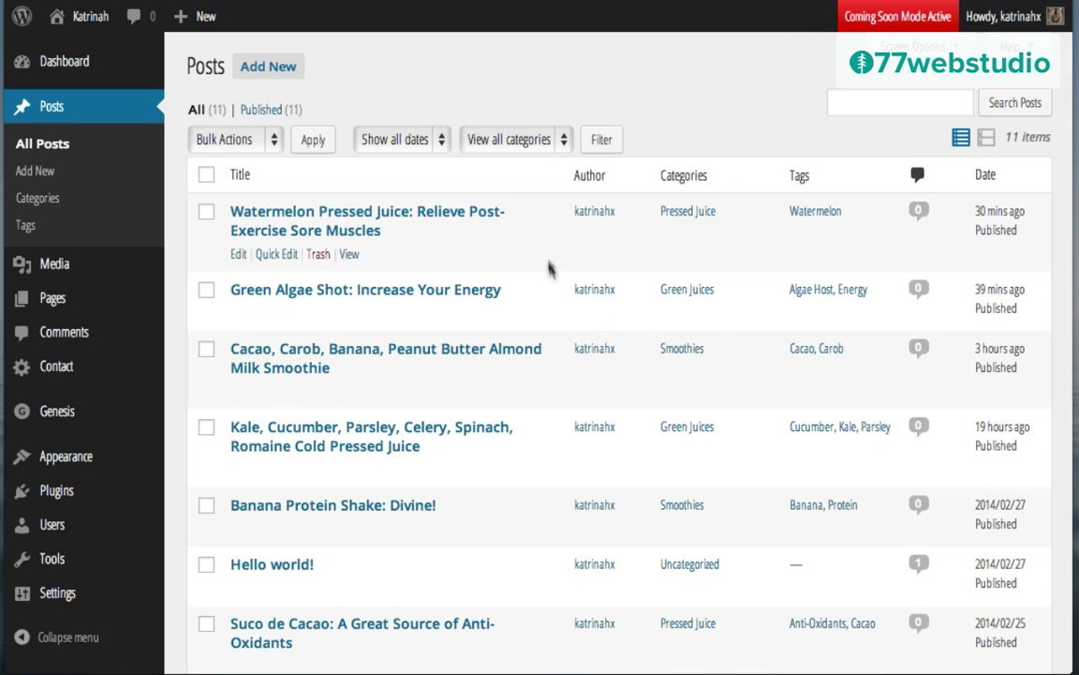
Step: Scroll the All Posts list to check the Green Algae Shot post under Green Juices
{"action": "scroll", "coordinate": [558, 414], "scroll_direction": "down", "scroll_amount": 5}
{"action": "scroll", "coordinate": [559, 414], "scroll_direction": "up", "scroll_amount": 5}
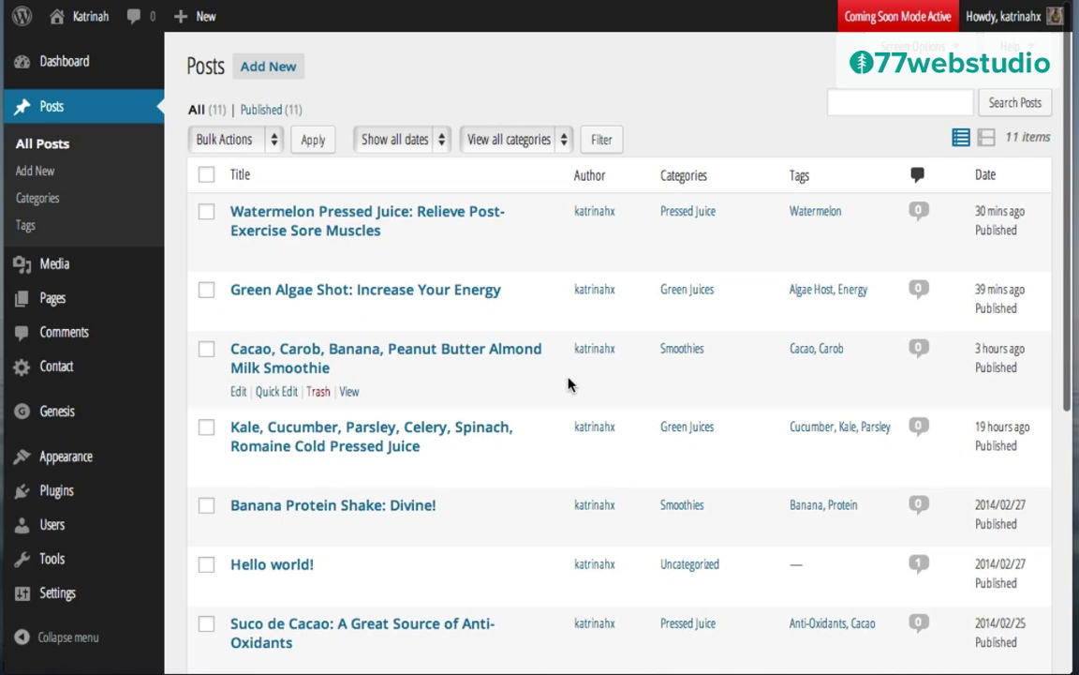
{"action": "mouse_move", "coordinate": [87, 17]}
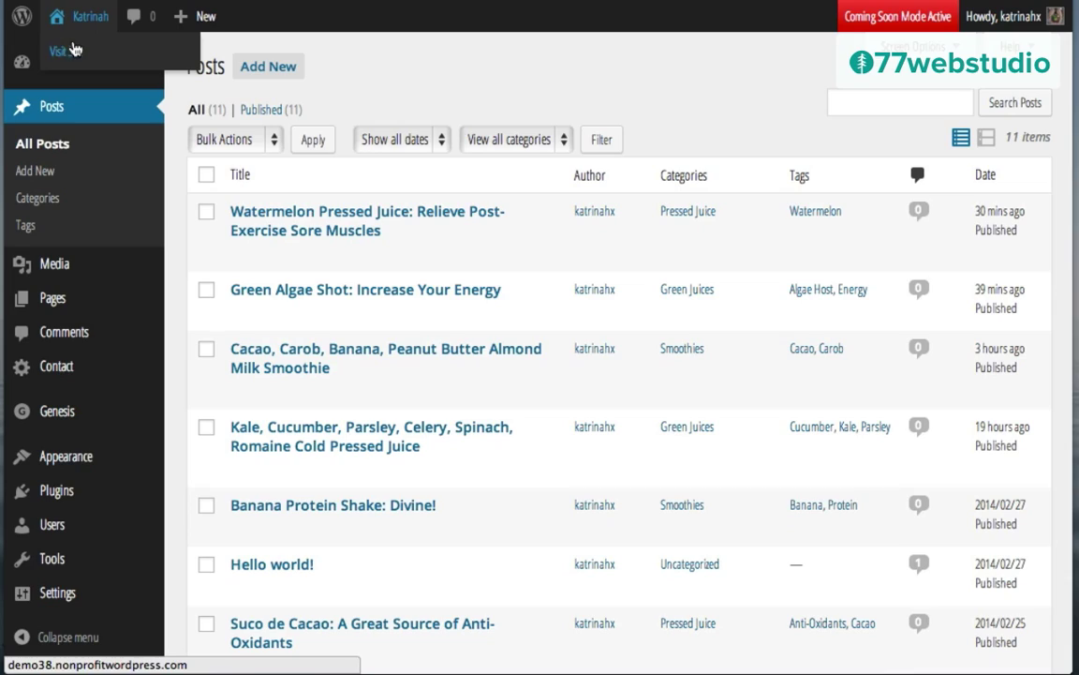
Step: Visit the live site and scroll through the homepage's latest posts
{"action": "left_click", "coordinate": [73, 49]}
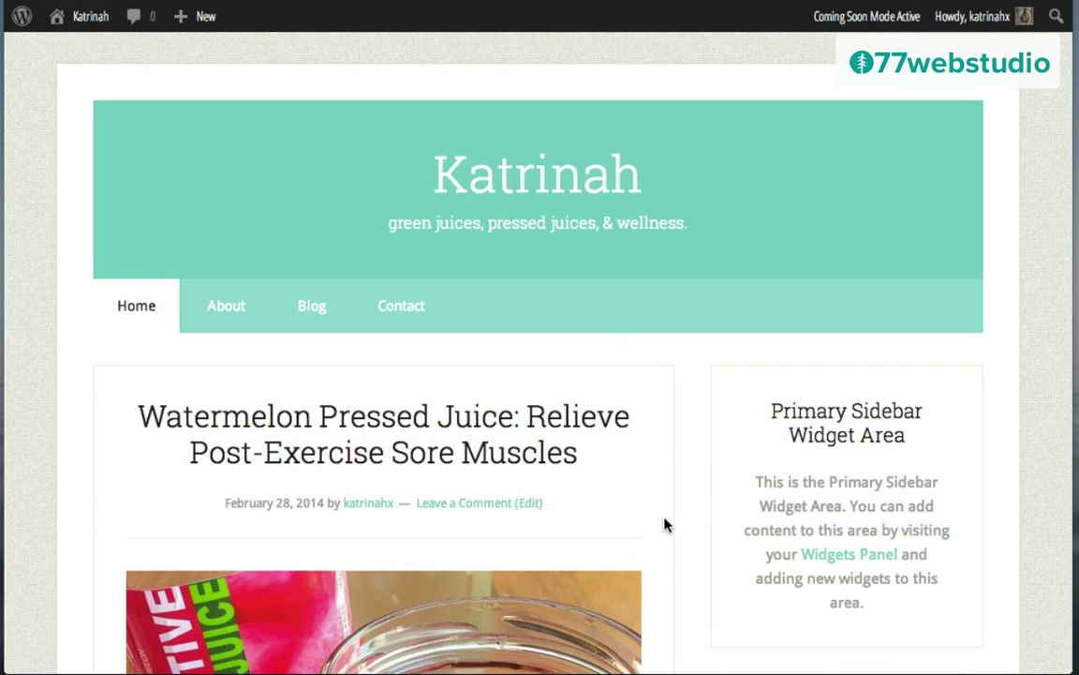
{"action": "scroll", "coordinate": [665, 524], "scroll_direction": "down", "scroll_amount": 10}
{"action": "scroll", "coordinate": [665, 524], "scroll_direction": "down", "scroll_amount": 15}
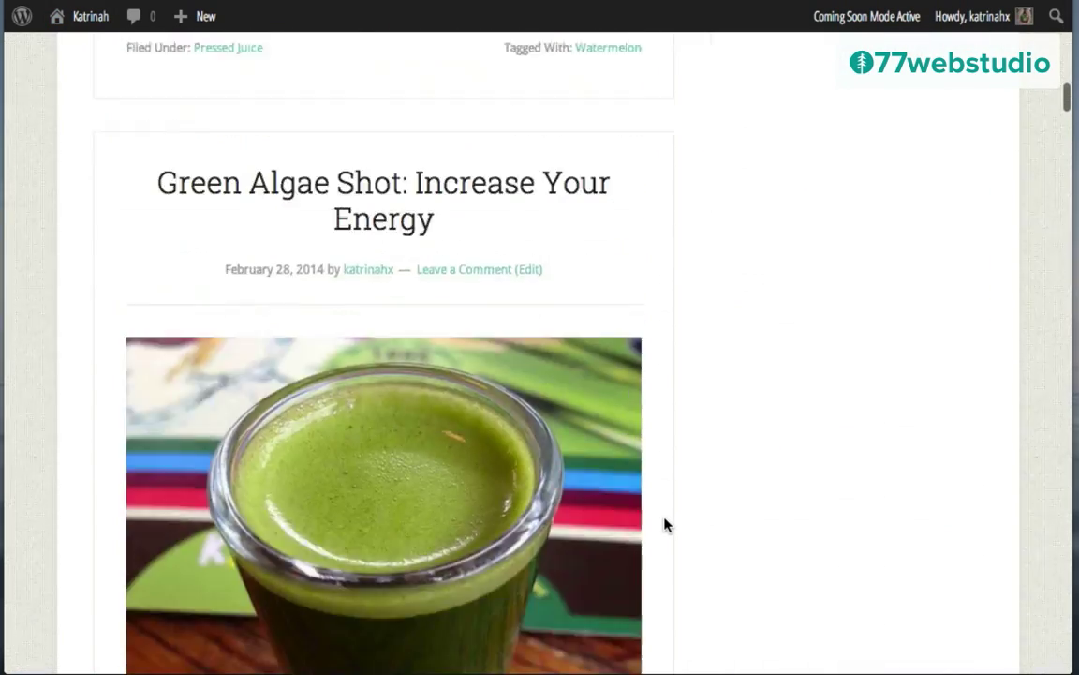
{"action": "scroll", "coordinate": [665, 525], "scroll_direction": "down", "scroll_amount": 15}
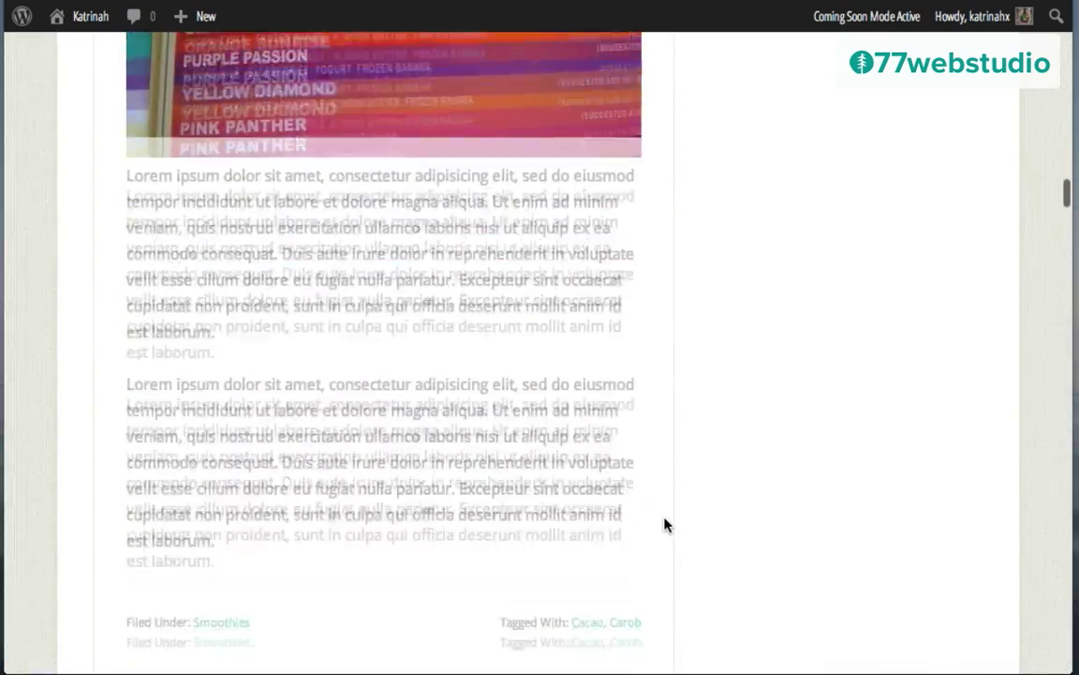
{"action": "scroll", "coordinate": [664, 525], "scroll_direction": "down", "scroll_amount": 15}
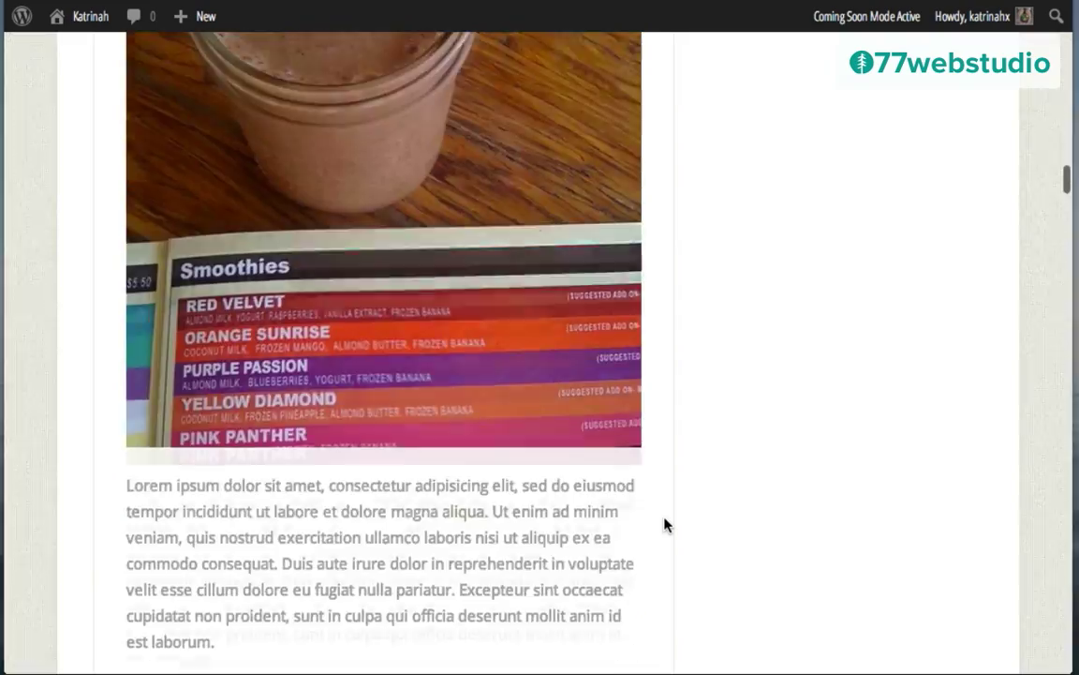
{"action": "scroll", "coordinate": [664, 525], "scroll_direction": "up", "scroll_amount": 12}
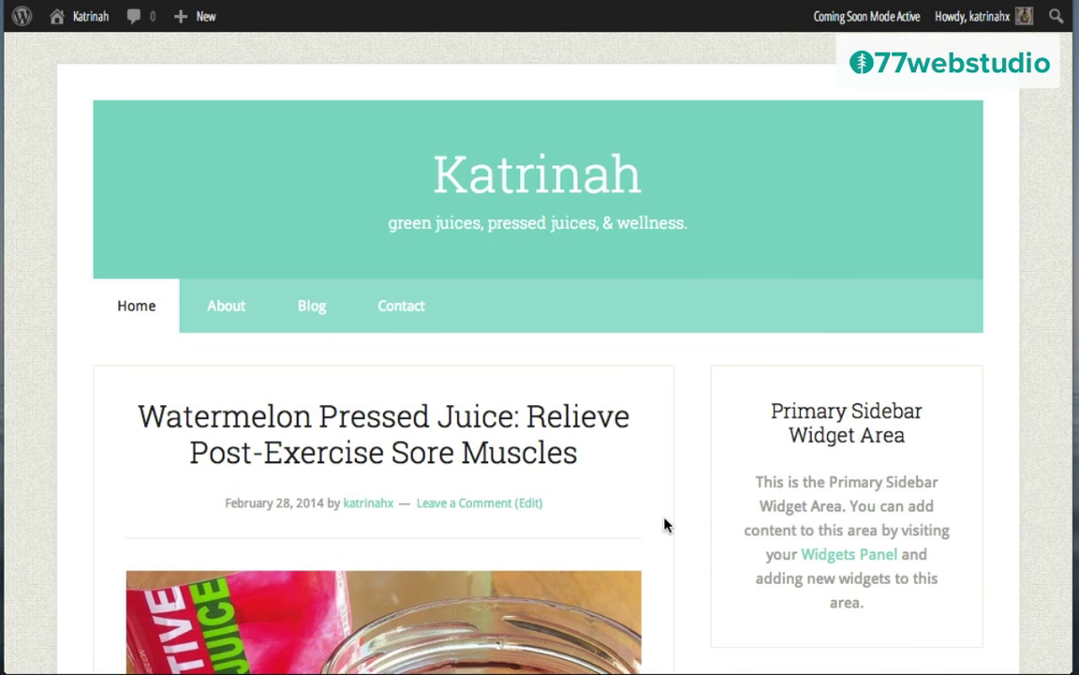
{"action": "scroll", "coordinate": [665, 524], "scroll_direction": "down", "scroll_amount": 20}
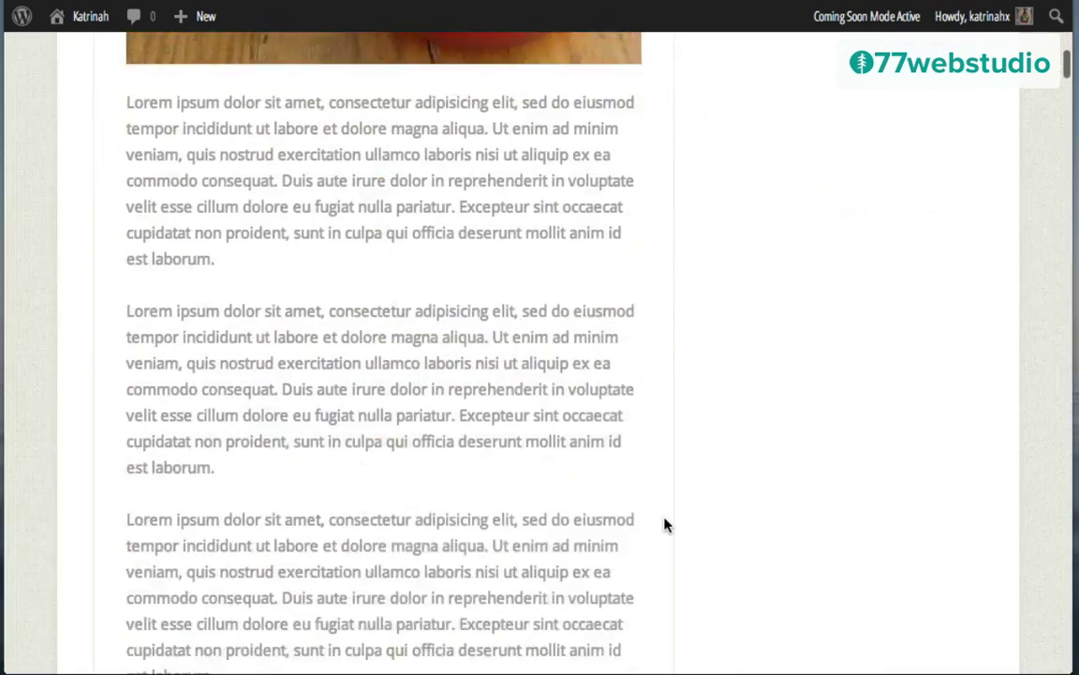
{"action": "scroll", "coordinate": [664, 525], "scroll_direction": "up", "scroll_amount": 15}
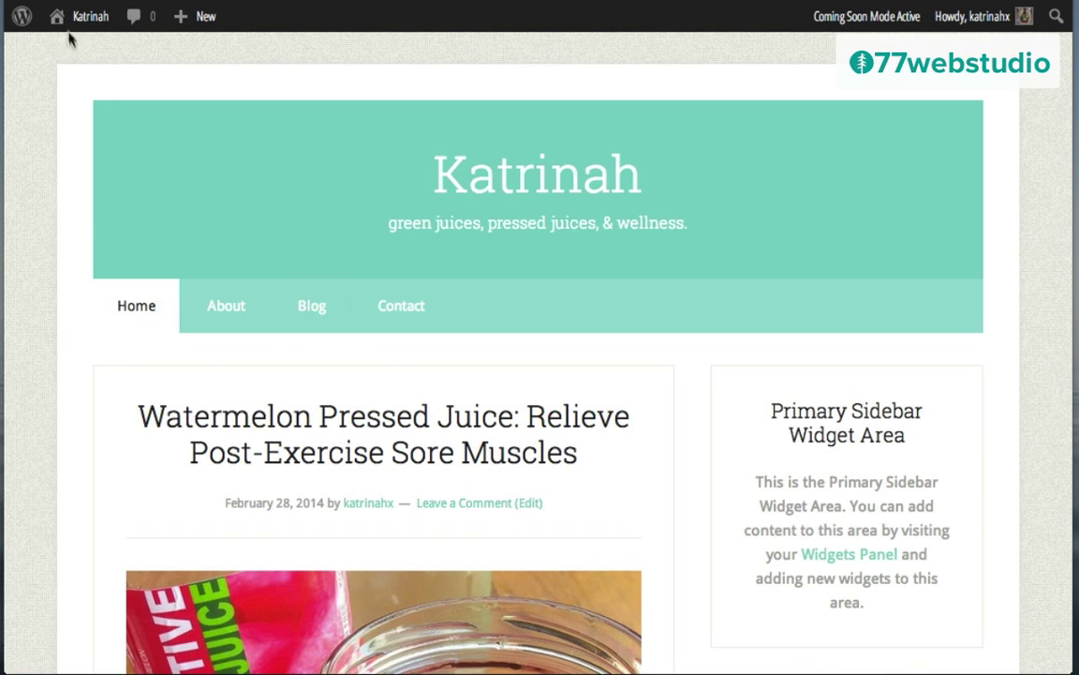
Step: Go to Appearance > Widgets from the dashboard and expand the empty Home - Top area
{"action": "mouse_move", "coordinate": [82, 24]}
{"action": "left_click", "coordinate": [82, 56]}
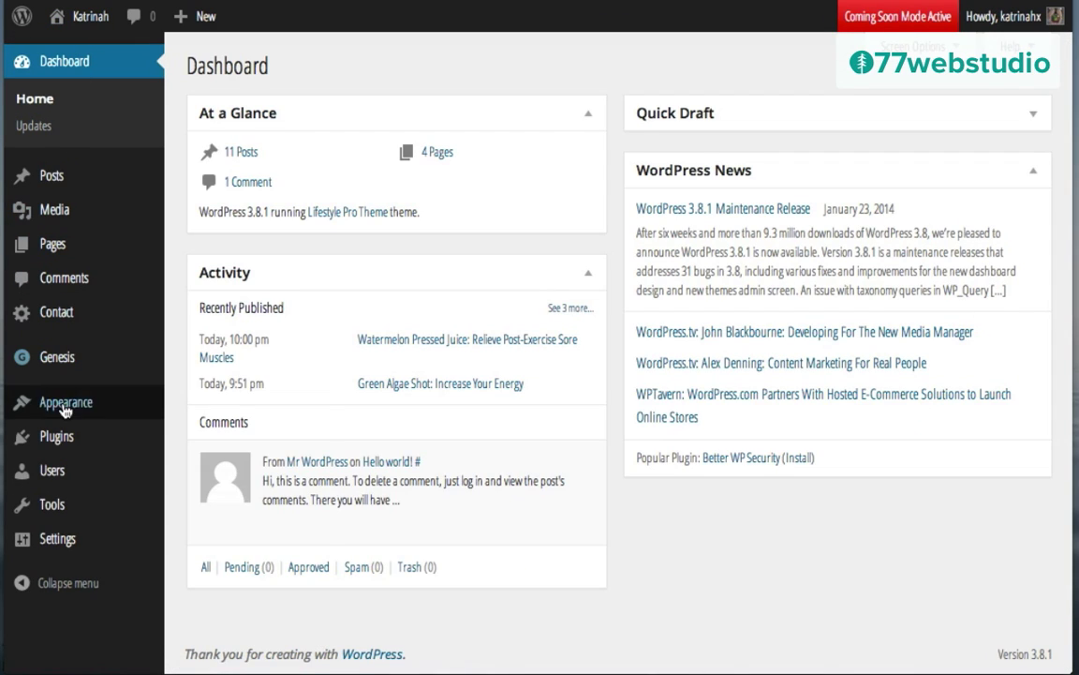
{"action": "mouse_move", "coordinate": [64, 408]}
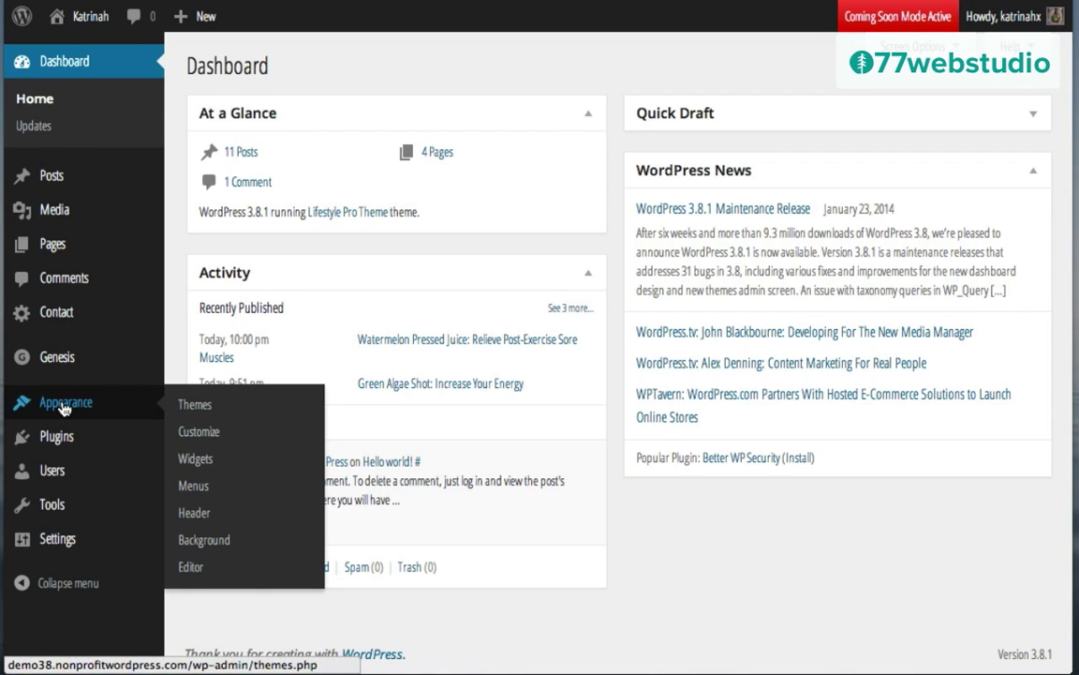
{"action": "left_click", "coordinate": [201, 462]}
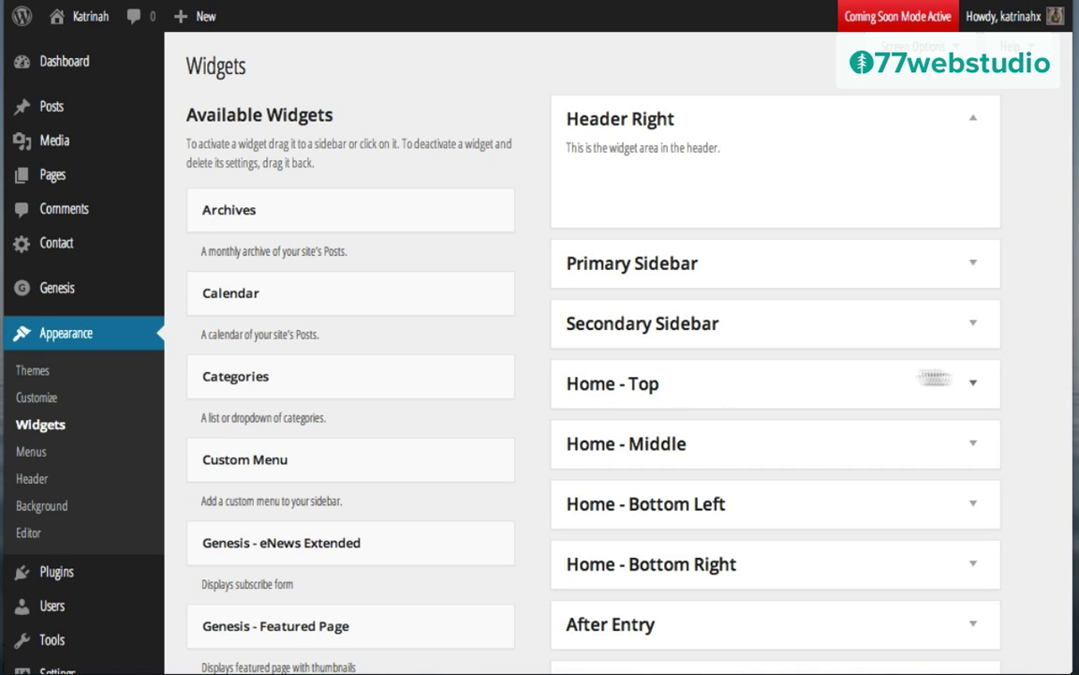
{"action": "left_click", "coordinate": [972, 386]}
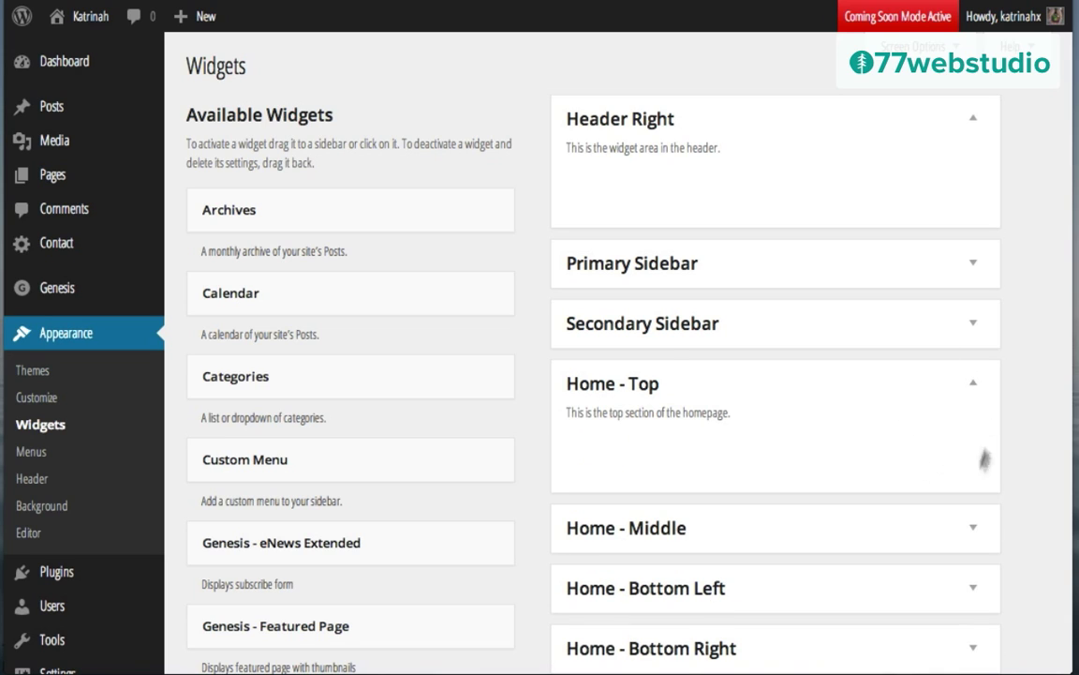
{"action": "scroll", "coordinate": [759, 419], "scroll_direction": "down", "scroll_amount": 1}
{"action": "scroll", "coordinate": [760, 419], "scroll_direction": "down", "scroll_amount": 2}
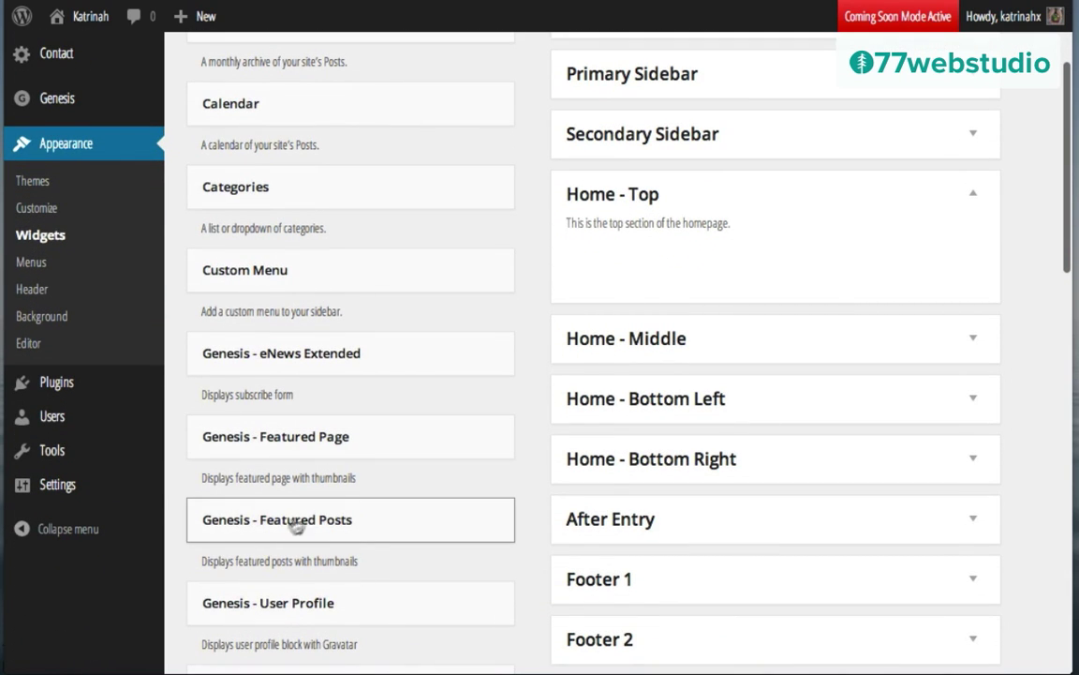
Step: Drop a Genesis - Featured Posts widget into Home - Top, limited to the Pressed Juice category
{"action": "left_click_drag", "start_coordinate": [302, 521], "coordinate": [694, 248]}
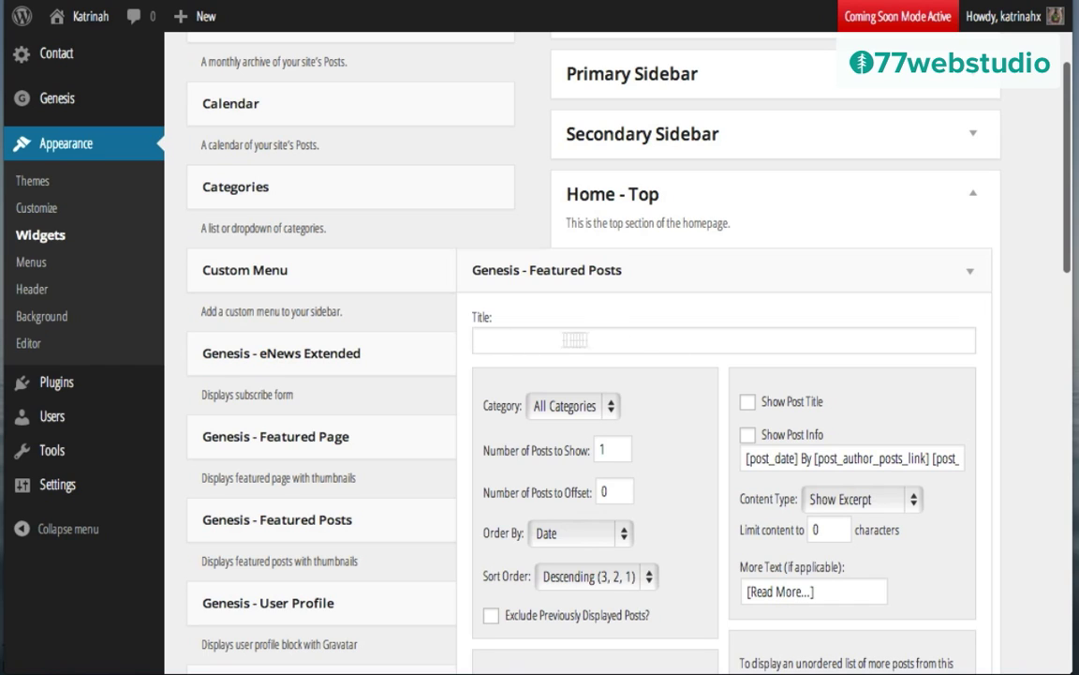
{"action": "left_click", "coordinate": [554, 412]}
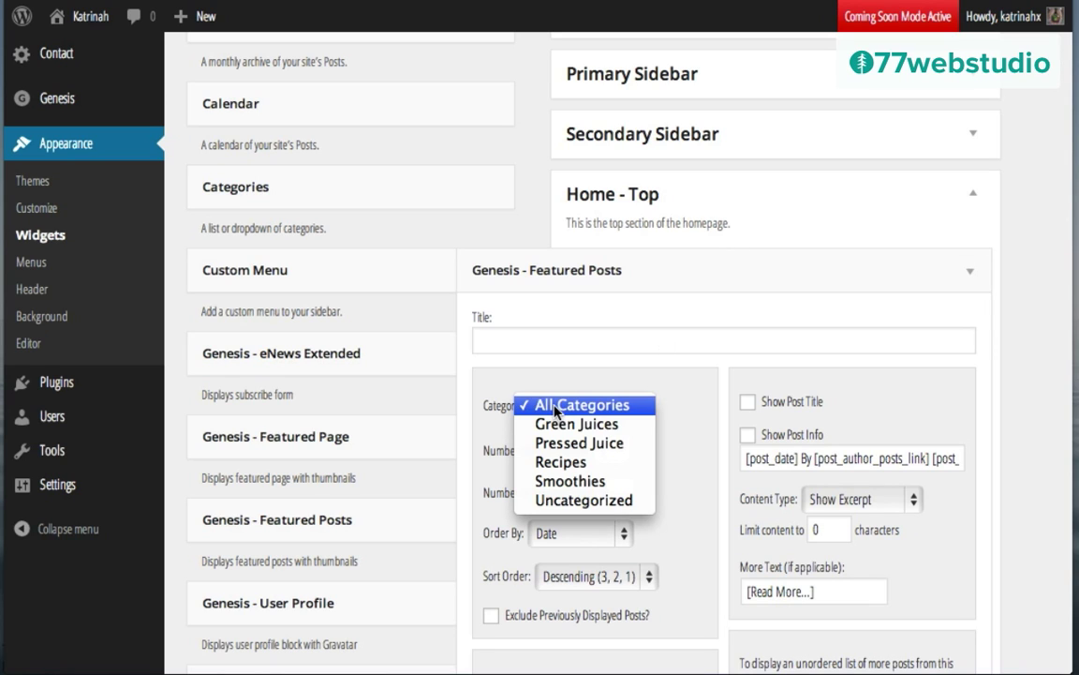
{"action": "left_click", "coordinate": [568, 446]}
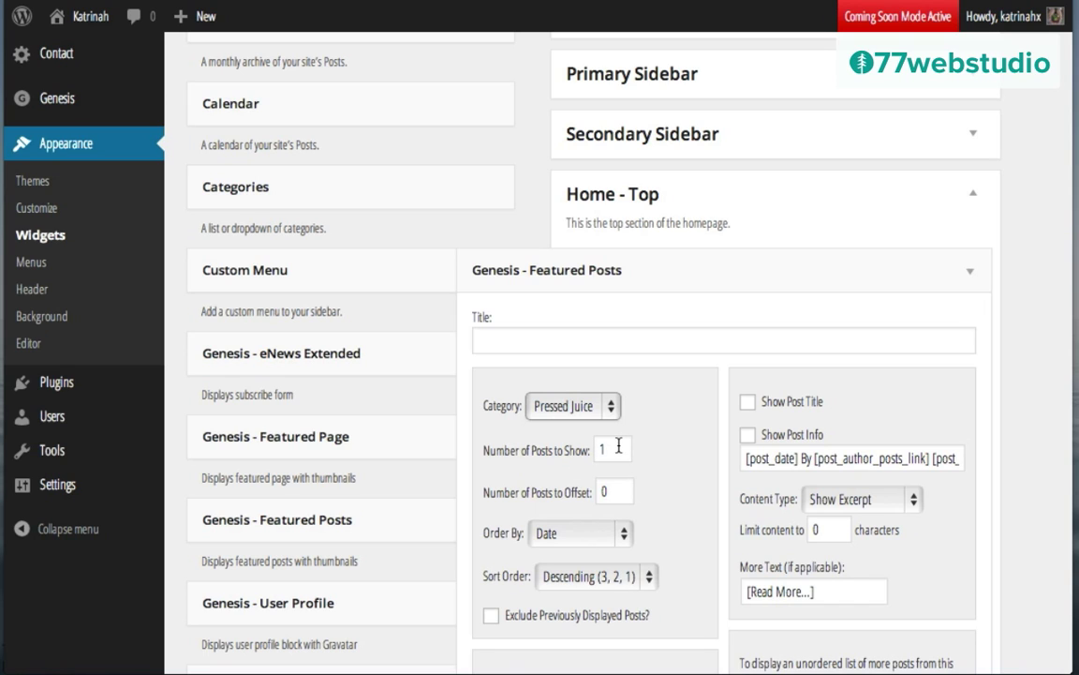
Step: Show post titles with content limited to 250 characters and 'Read more' link text
{"action": "scroll", "coordinate": [666, 446], "scroll_direction": "down", "scroll_amount": 3}
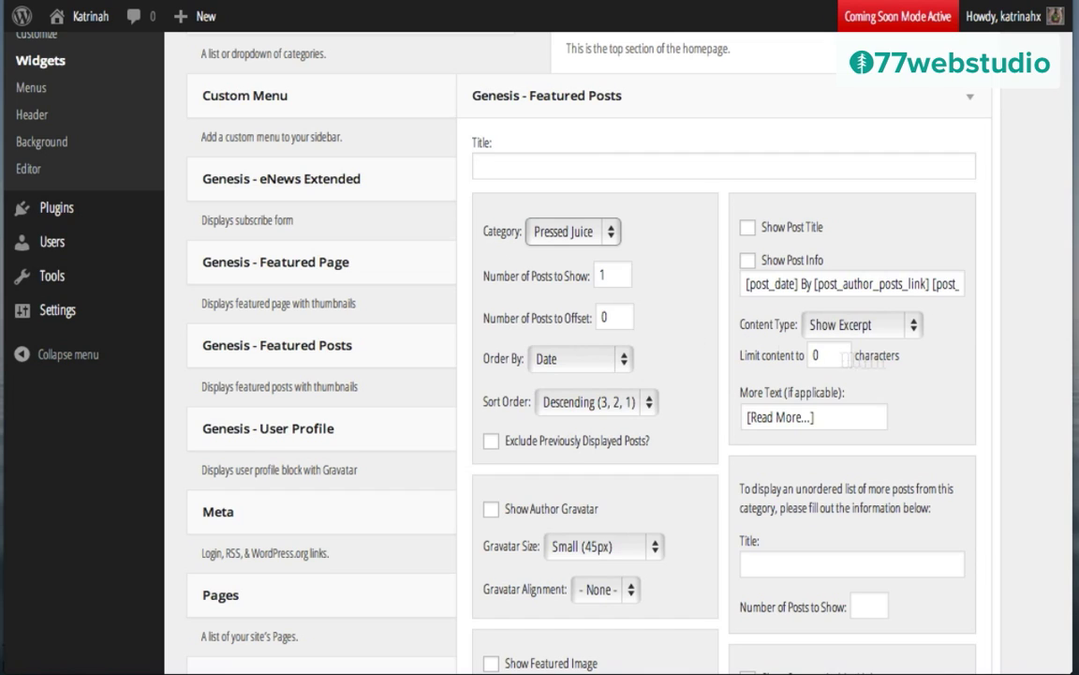
{"action": "left_click", "coordinate": [748, 229]}
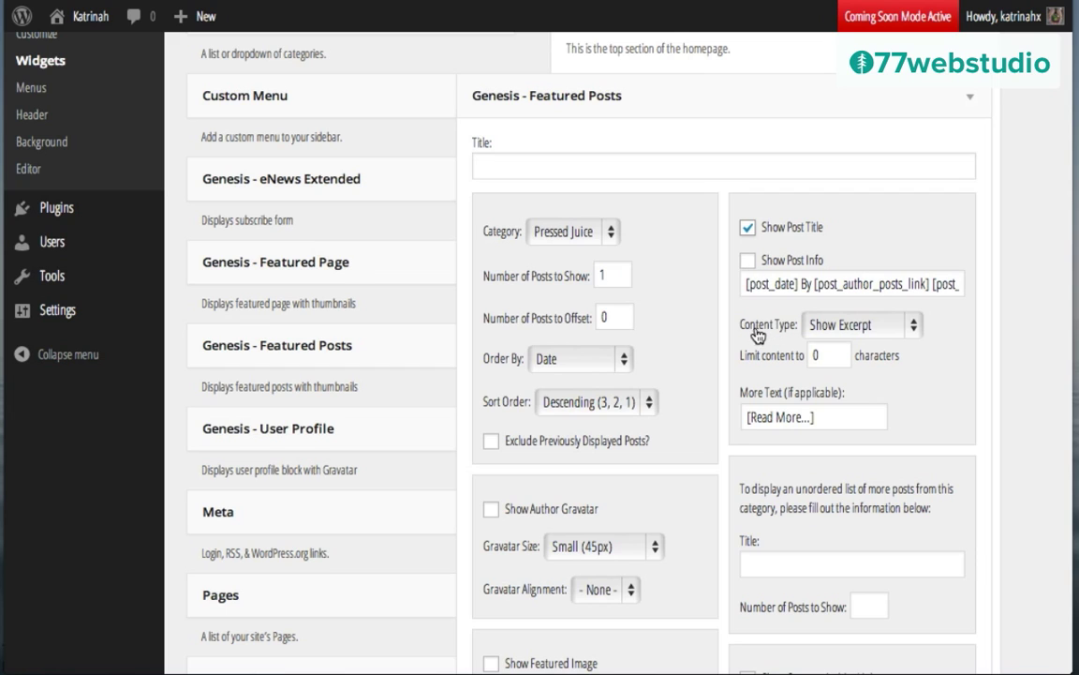
{"action": "left_click", "coordinate": [853, 324]}
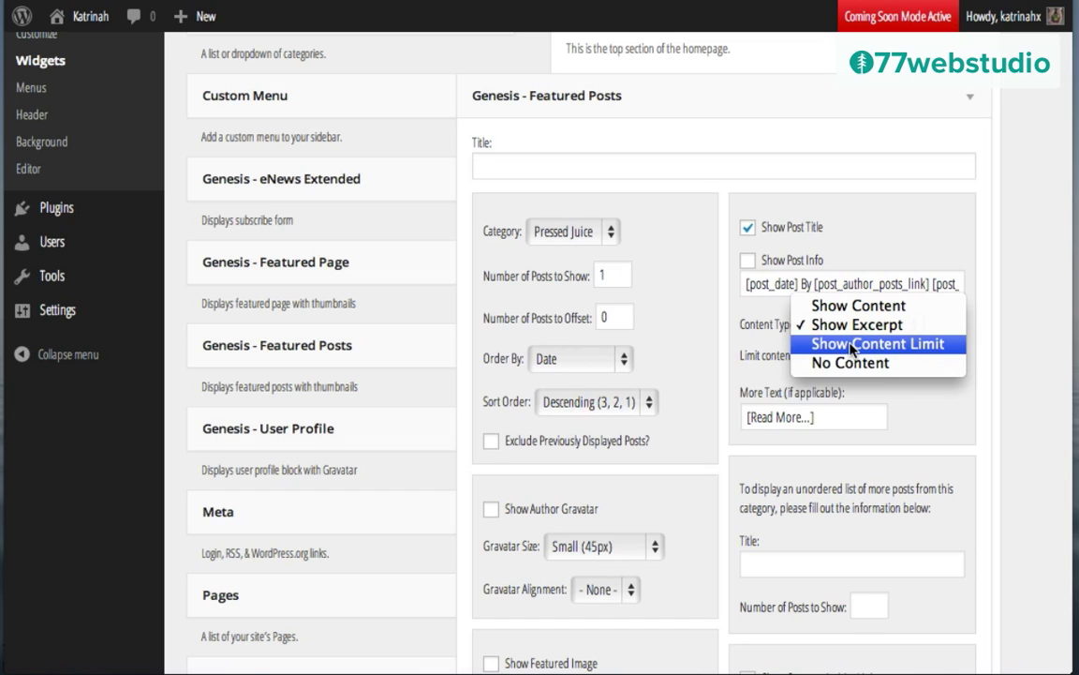
{"action": "left_click", "coordinate": [850, 346]}
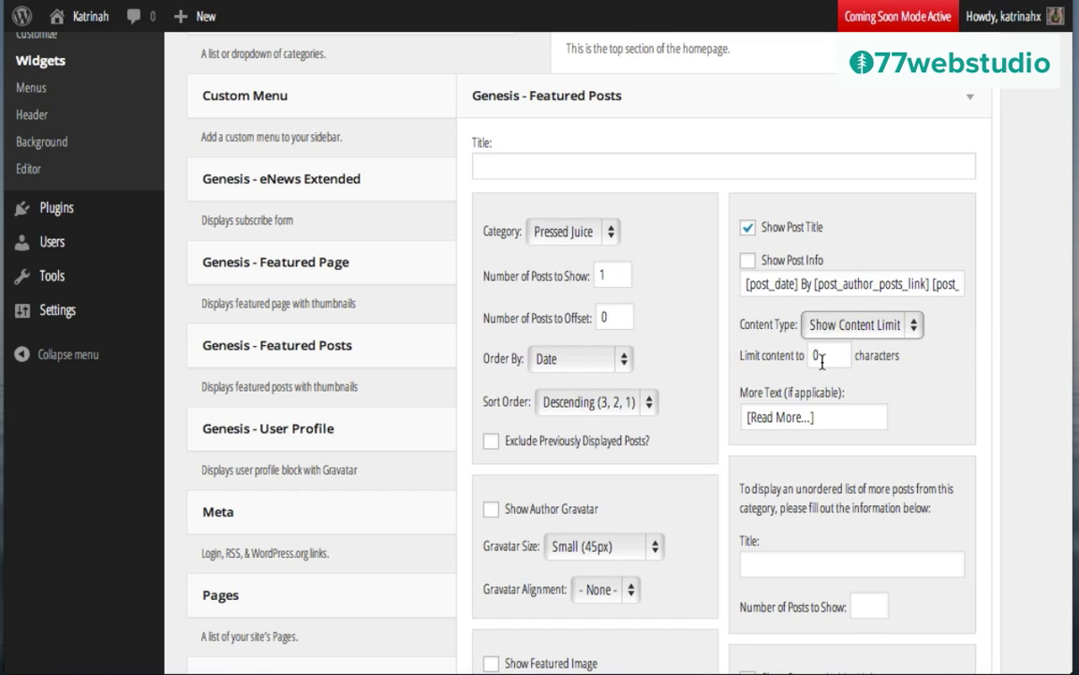
{"action": "left_click", "coordinate": [821, 359]}
{"action": "triple_click", "coordinate": [804, 413]}
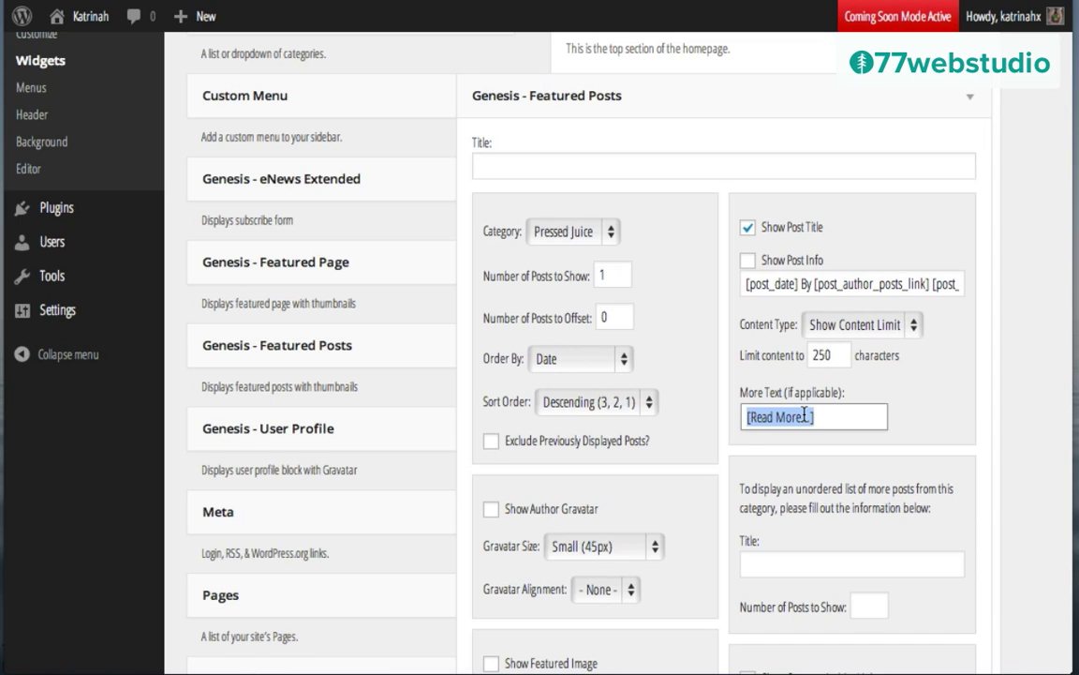
{"action": "type", "text": "R"}
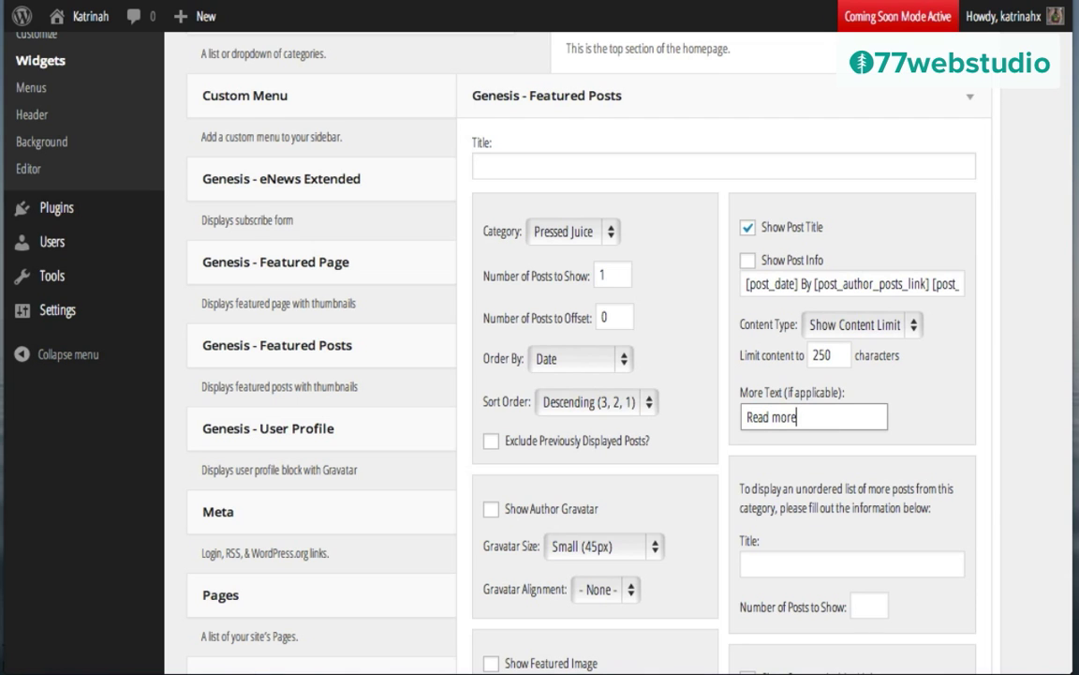
{"action": "scroll", "coordinate": [693, 535], "scroll_direction": "down", "scroll_amount": 3}
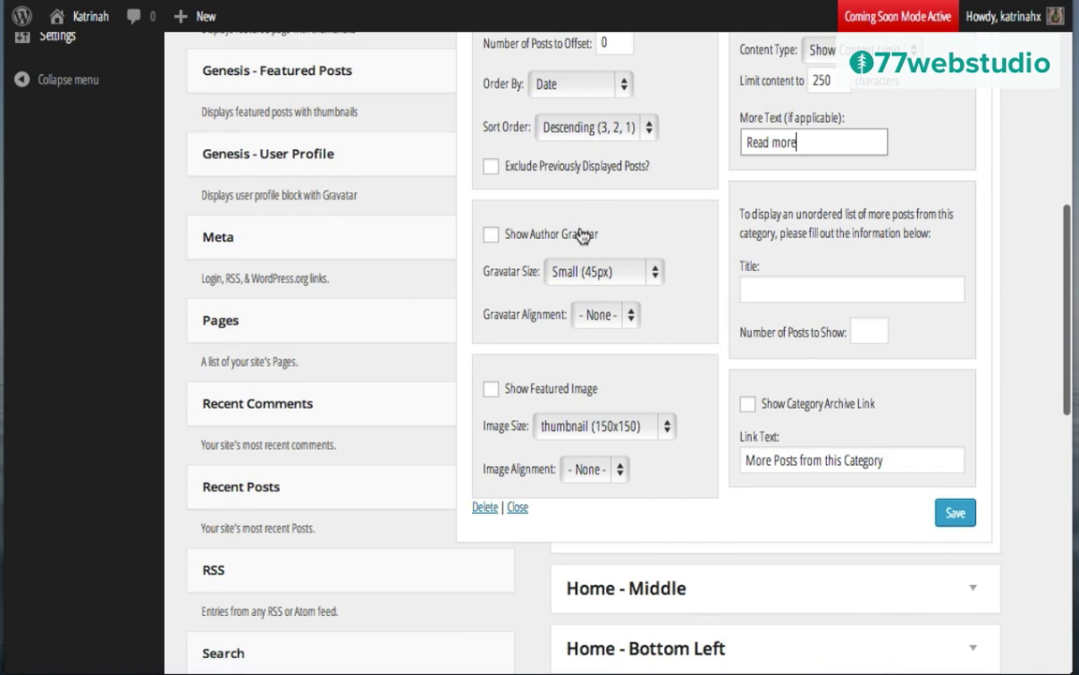
Step: Show left-aligned featured images at home-large (634x360) size
{"action": "left_click", "coordinate": [492, 390]}
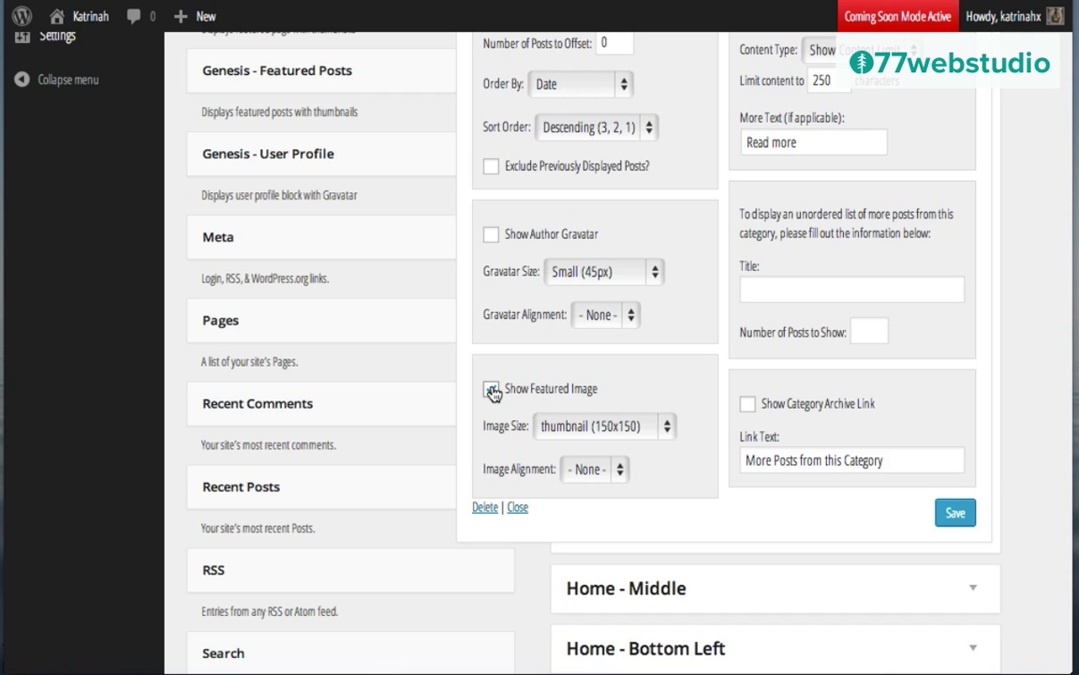
{"action": "left_click", "coordinate": [588, 426]}
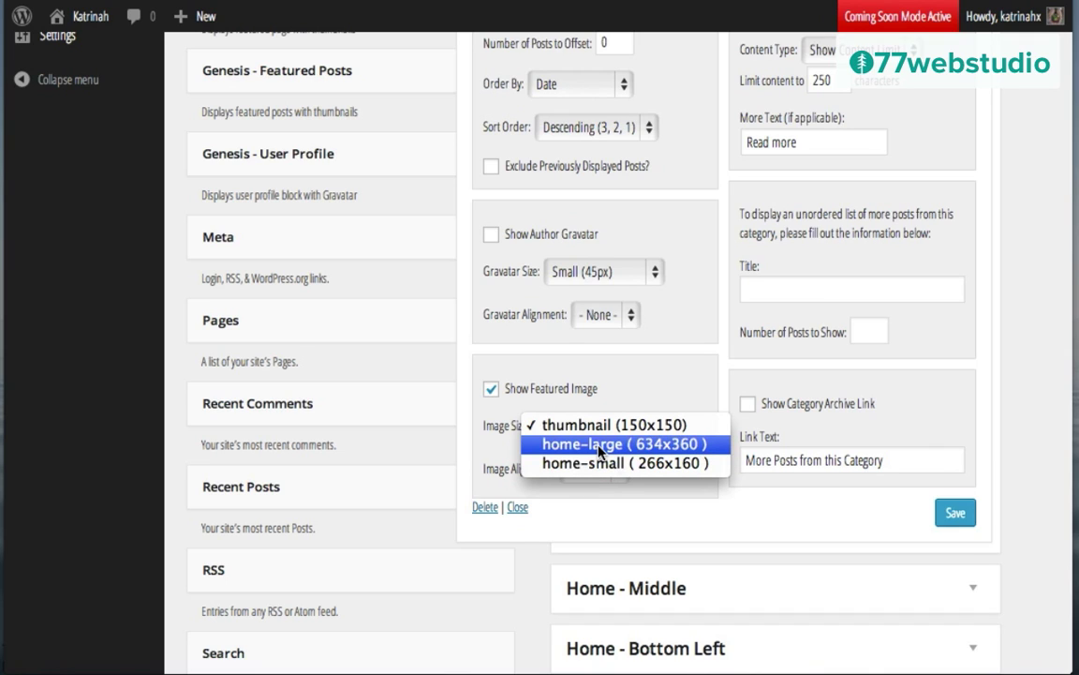
{"action": "left_click", "coordinate": [589, 446]}
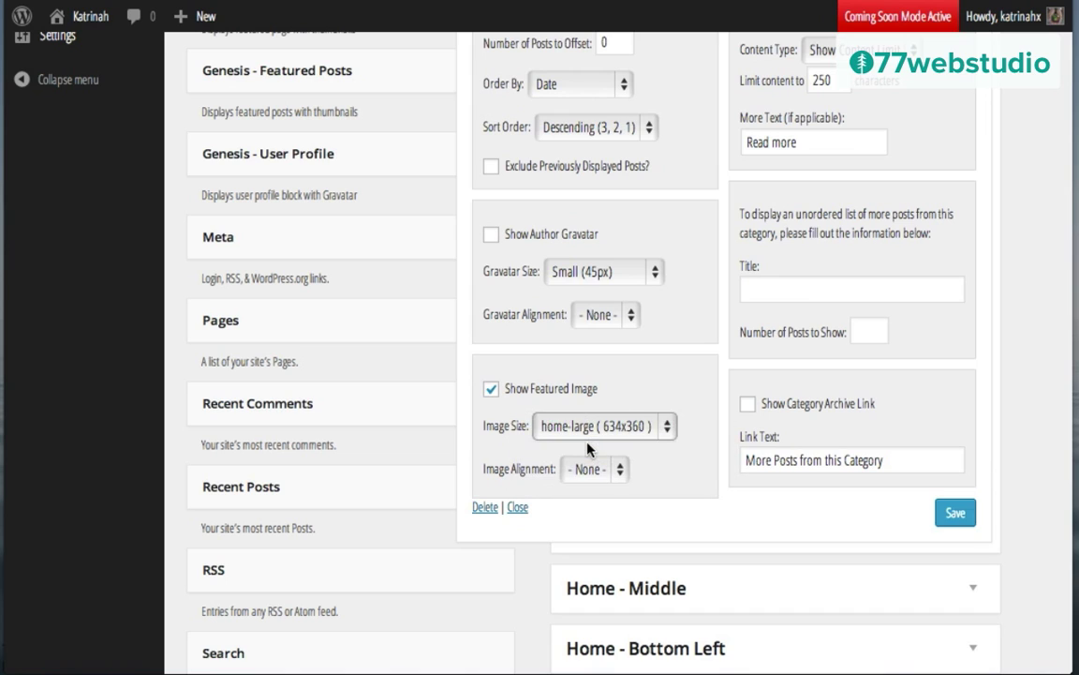
{"action": "left_click", "coordinate": [596, 471]}
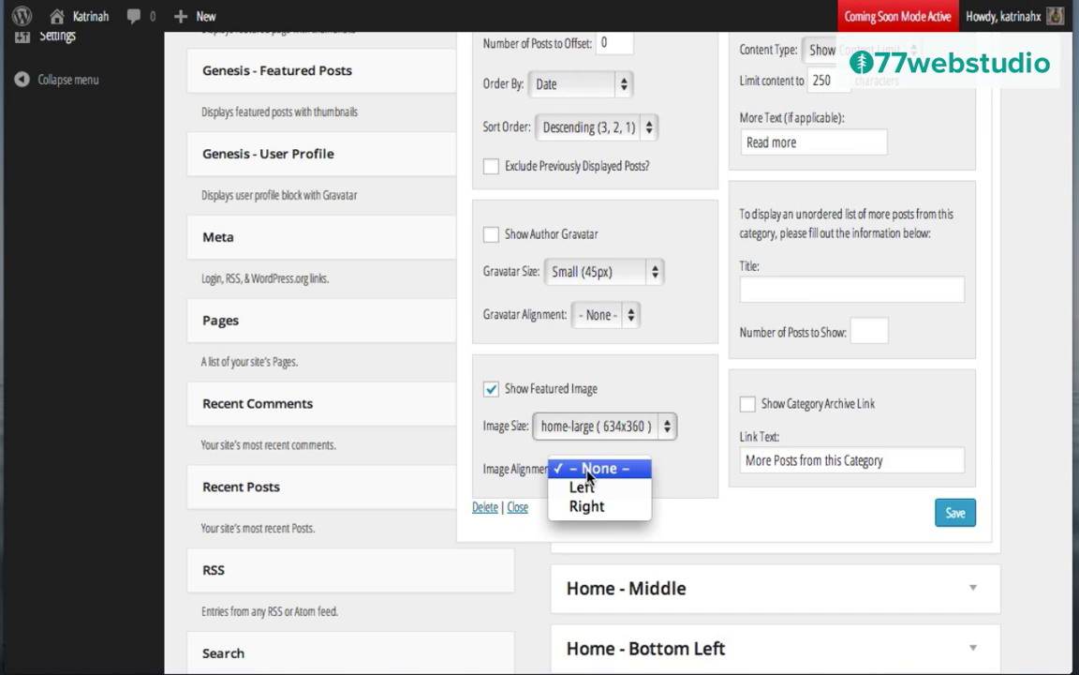
{"action": "left_click", "coordinate": [573, 486]}
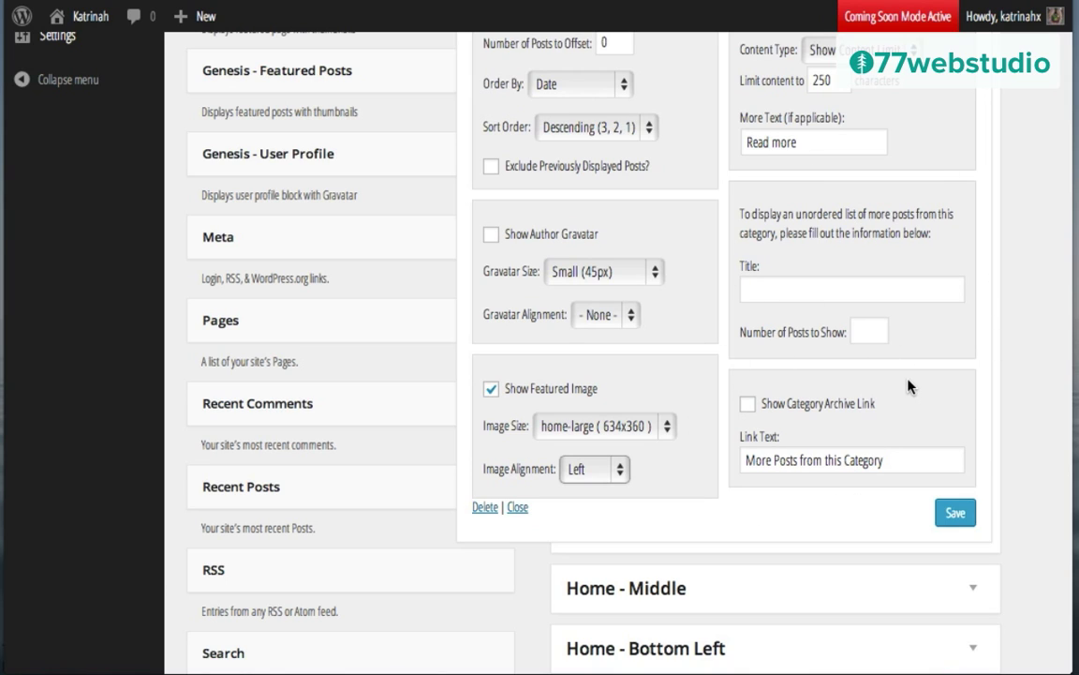
Step: Save the Home - Top Featured Posts widget and collapse it
{"action": "left_click", "coordinate": [954, 515]}
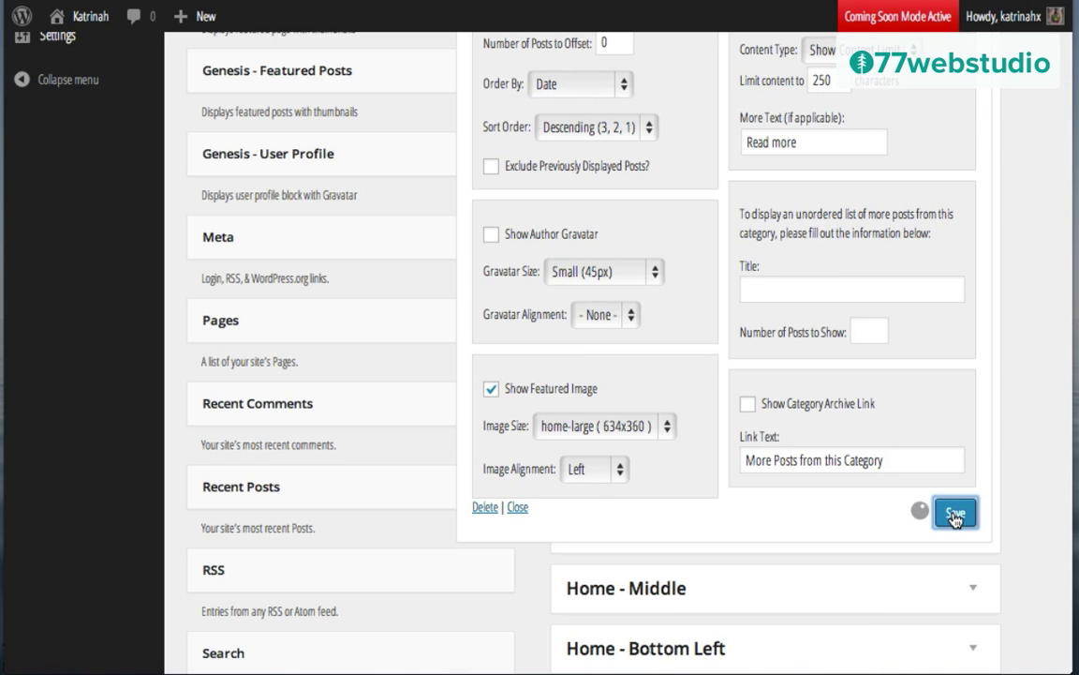
{"action": "scroll", "coordinate": [818, 367], "scroll_direction": "up", "scroll_amount": 3}
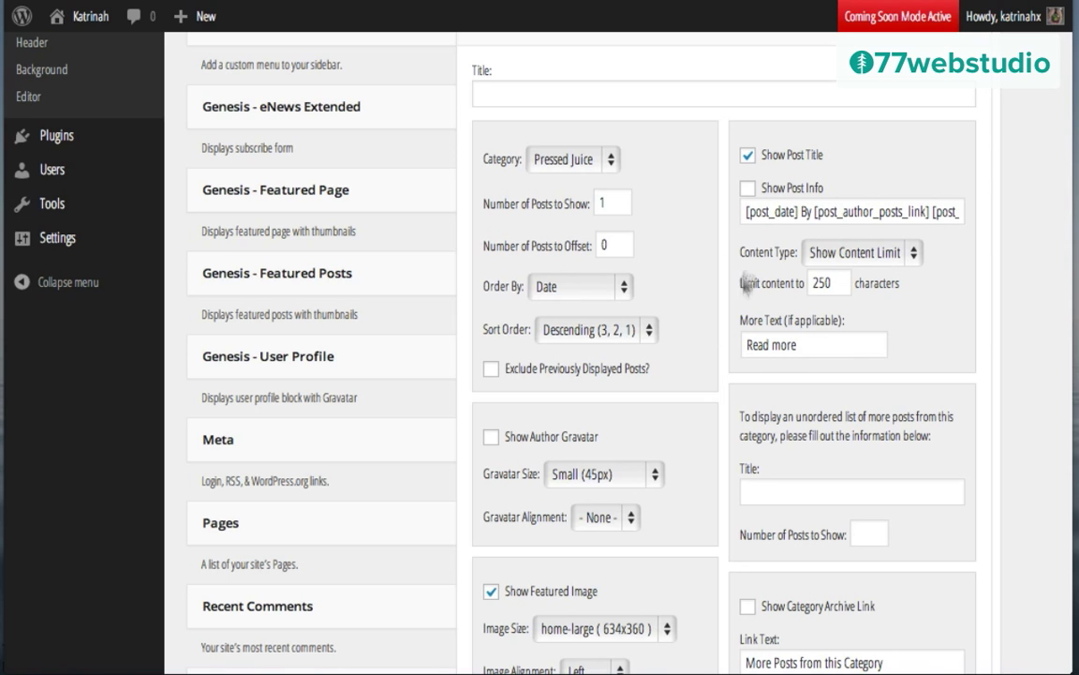
{"action": "scroll", "coordinate": [694, 291], "scroll_direction": "up", "scroll_amount": 1}
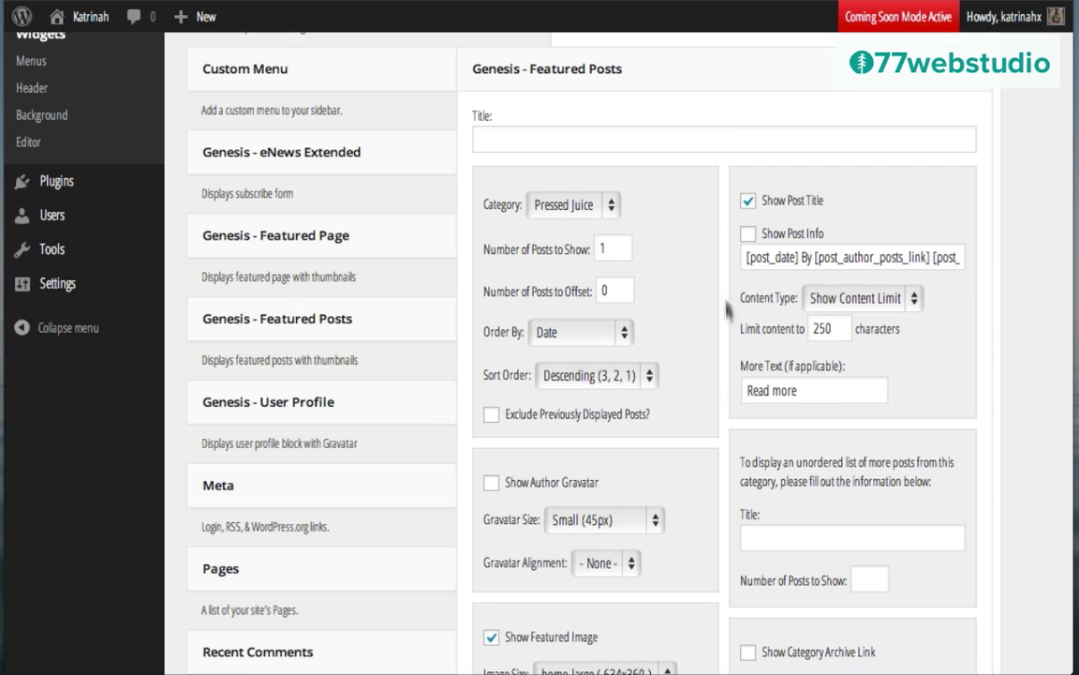
{"action": "scroll", "coordinate": [766, 292], "scroll_direction": "up", "scroll_amount": 2}
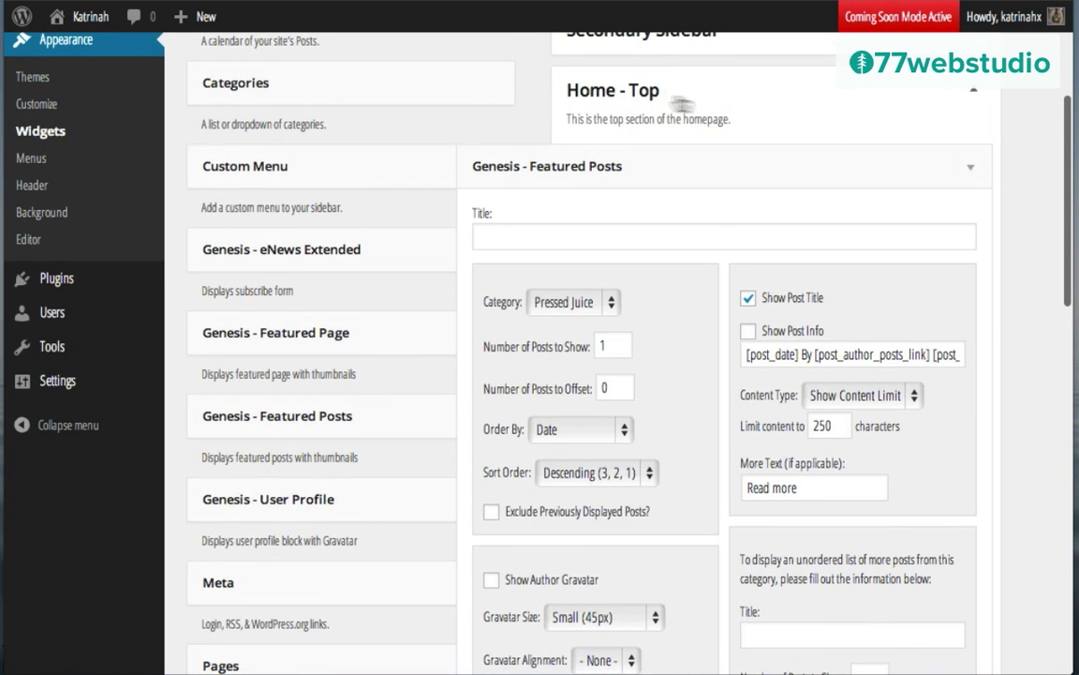
{"action": "left_click", "coordinate": [971, 171]}
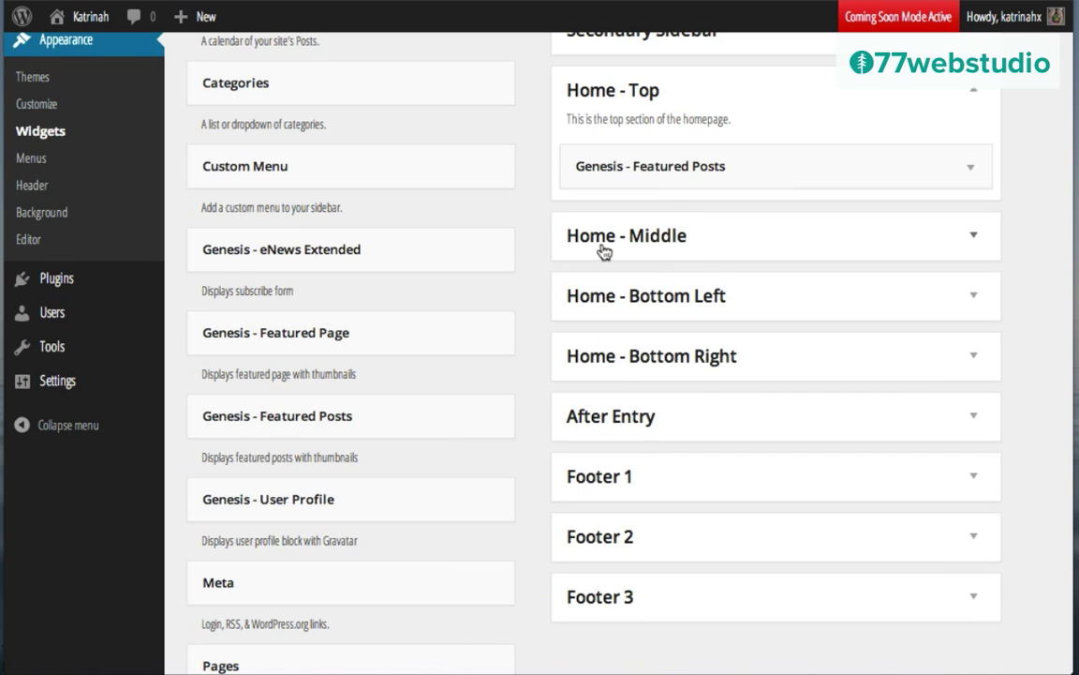
Step: Expand Home - Middle, add a Featured Posts widget, and title it 'Healthy Pressed Juice'
{"action": "left_click", "coordinate": [971, 240]}
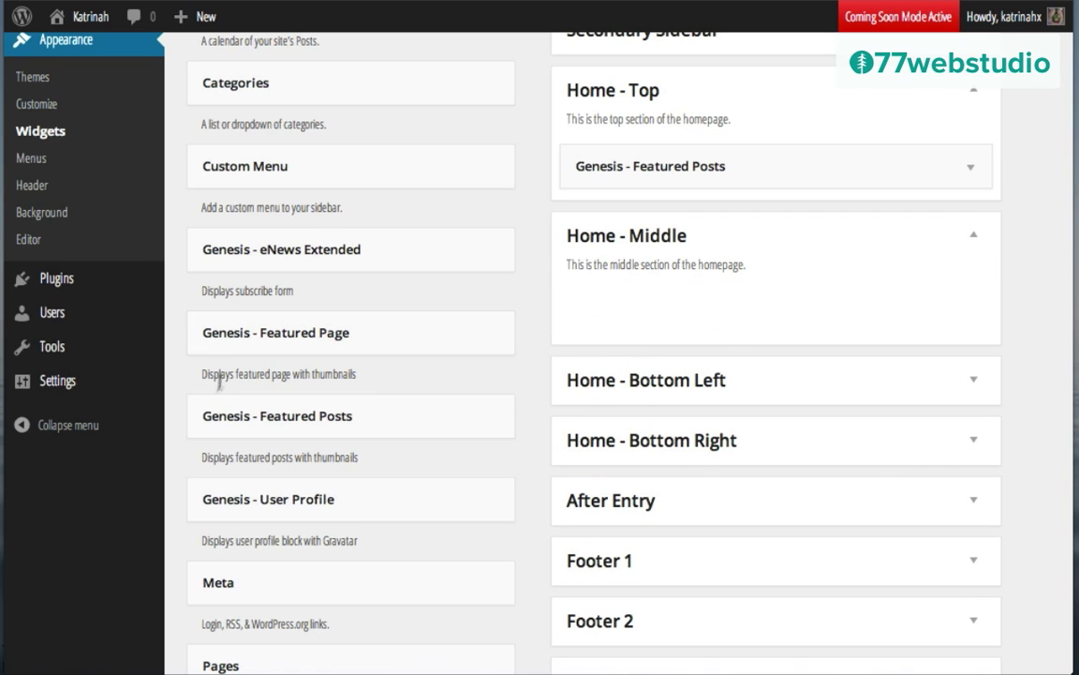
{"action": "left_click_drag", "start_coordinate": [357, 414], "coordinate": [653, 298]}
{"action": "scroll", "coordinate": [549, 452], "scroll_direction": "down", "scroll_amount": 3}
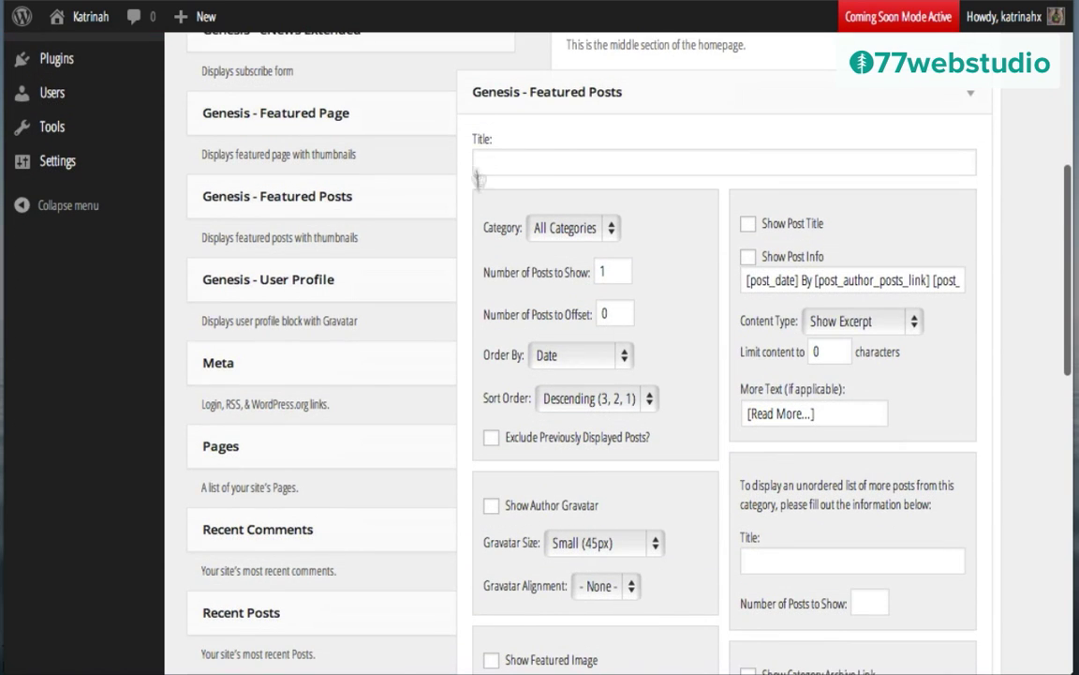
{"action": "left_click", "coordinate": [524, 163]}
{"action": "type", "text": "Healthy Pressed Juice"}
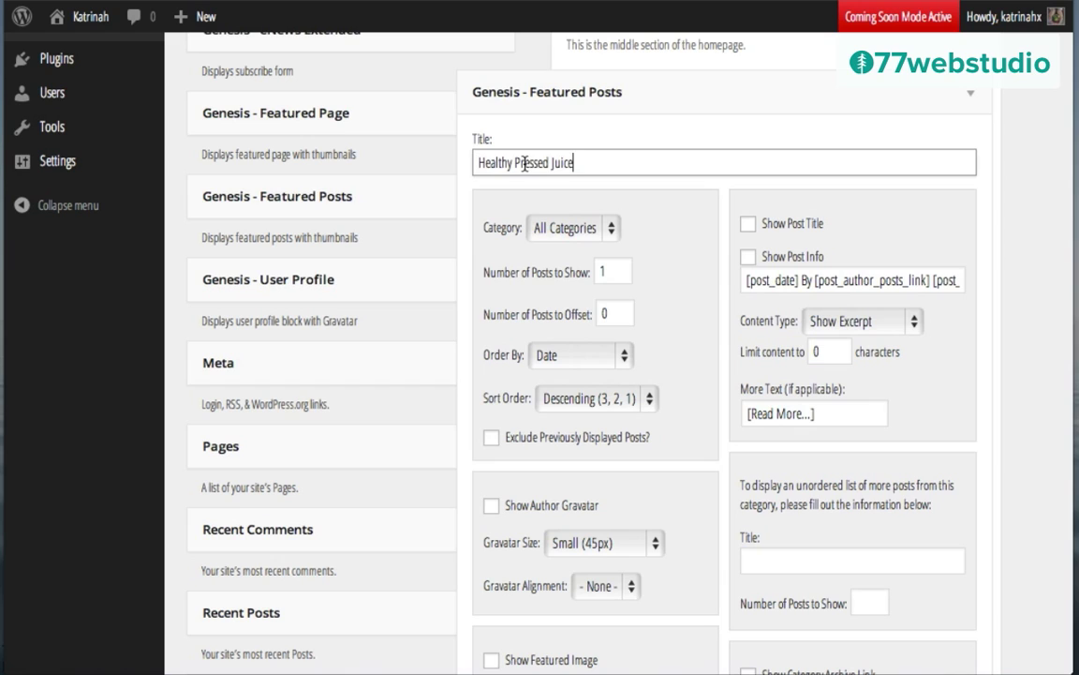
Step: Show 3 Pressed Juice posts and exclude previously displayed posts
{"action": "left_click", "coordinate": [562, 232]}
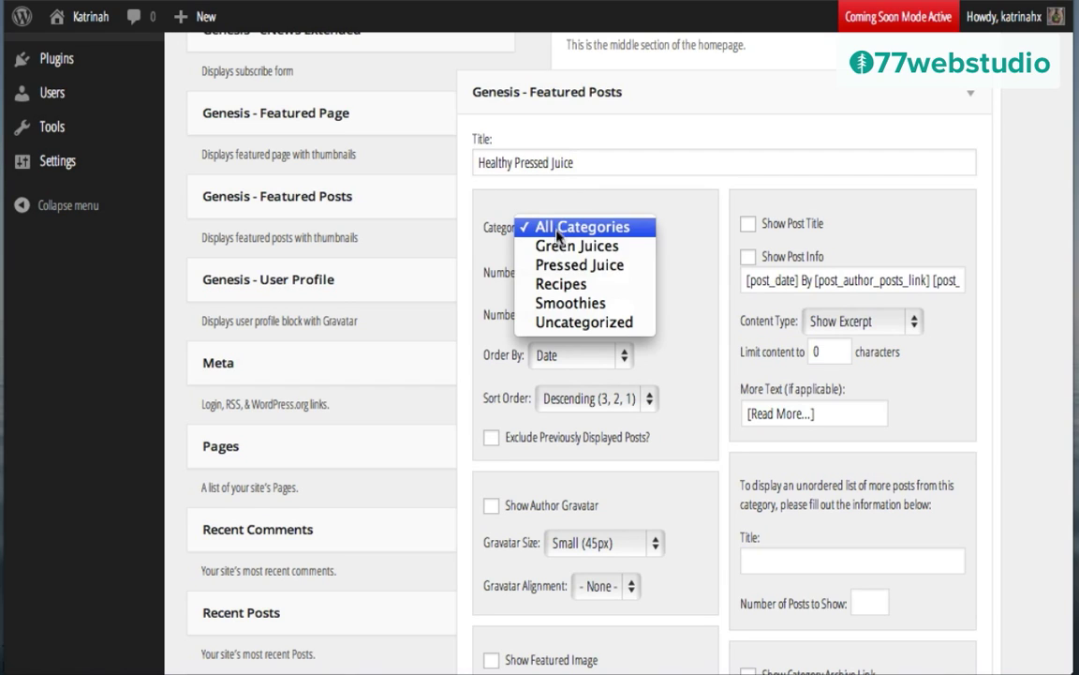
{"action": "left_click", "coordinate": [565, 266]}
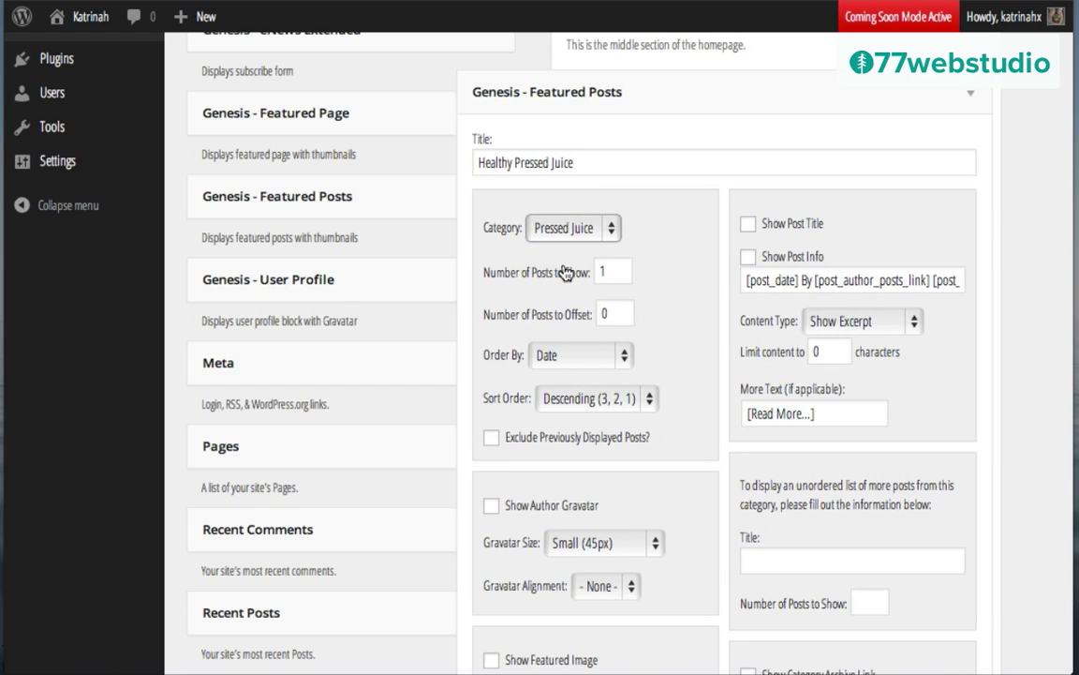
{"action": "left_click", "coordinate": [615, 269]}
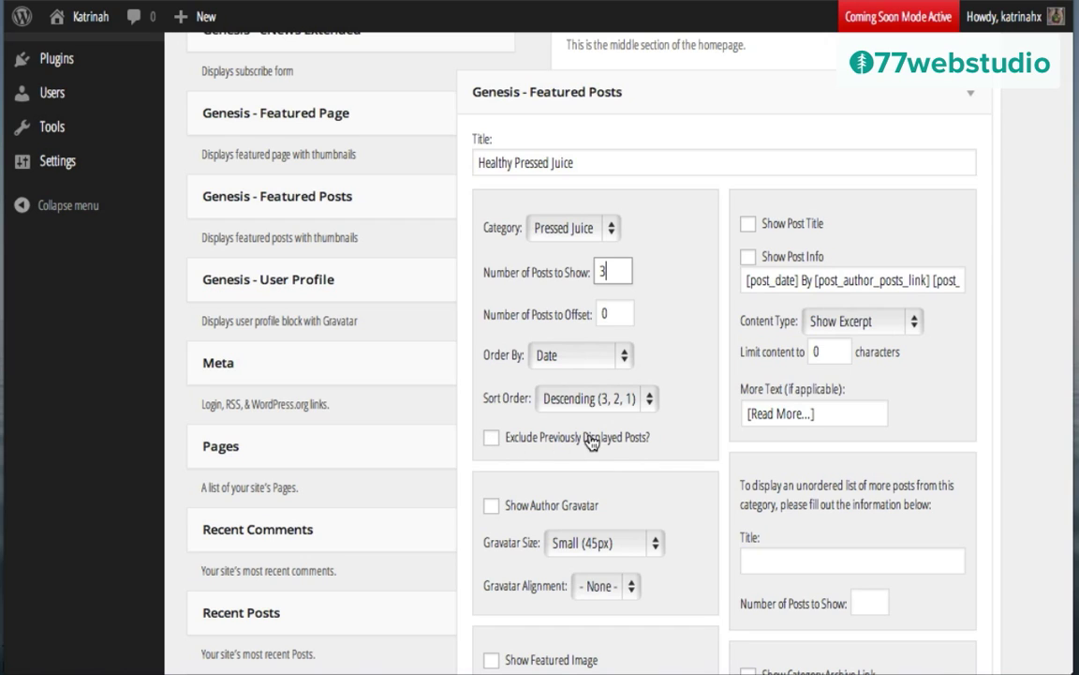
{"action": "left_click", "coordinate": [490, 440]}
{"action": "scroll", "coordinate": [648, 343], "scroll_direction": "up", "scroll_amount": 5}
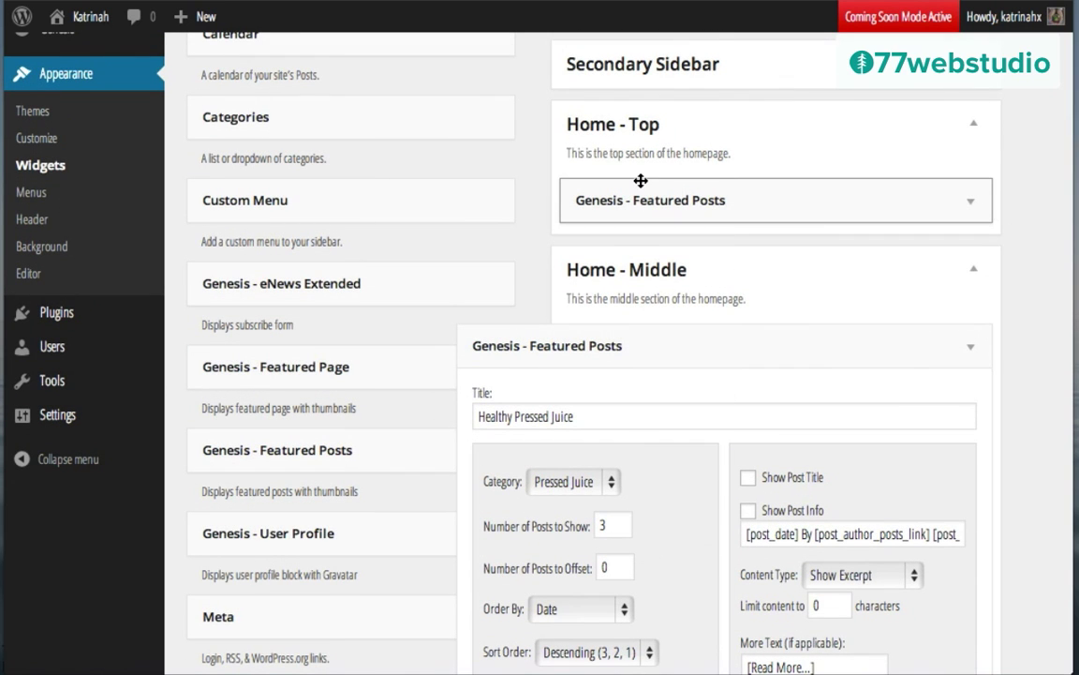
{"action": "scroll", "coordinate": [611, 354], "scroll_direction": "down", "scroll_amount": 5}
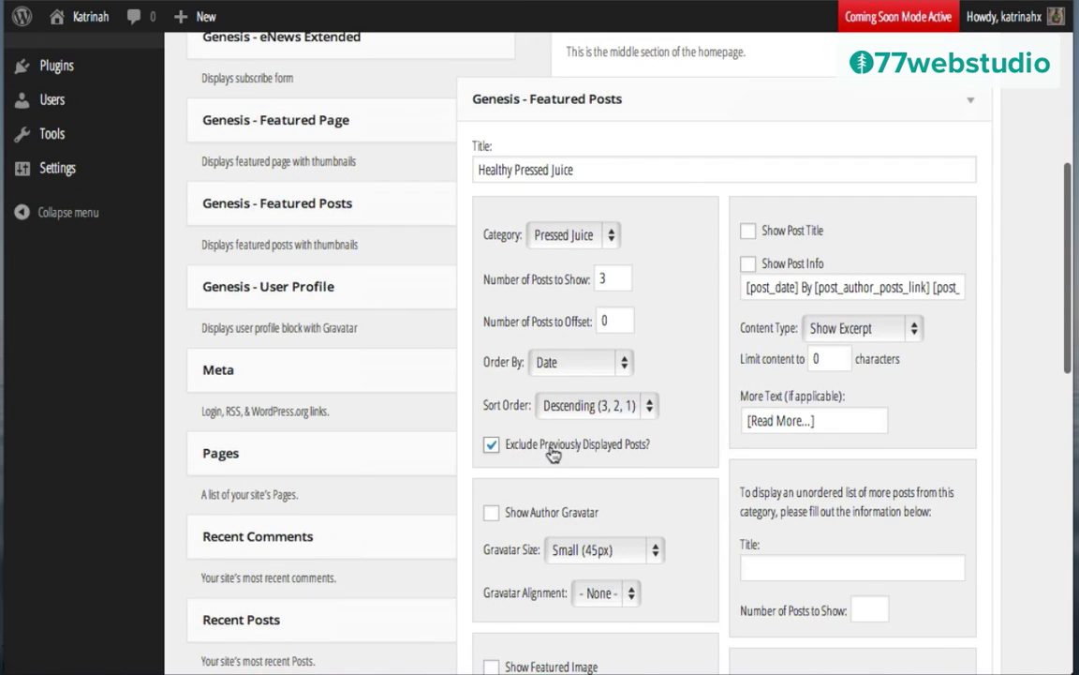
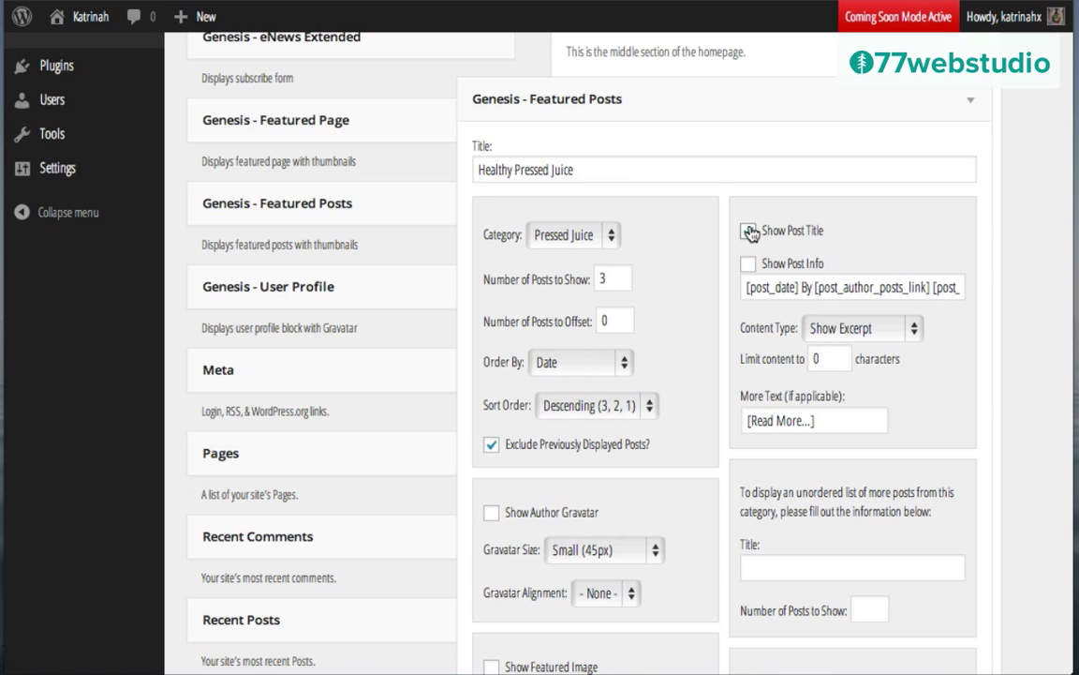
Step: Show post titles and limit content to 250 characters with 'Read more' link text
{"action": "left_click", "coordinate": [749, 232]}
{"action": "left_click", "coordinate": [842, 330]}
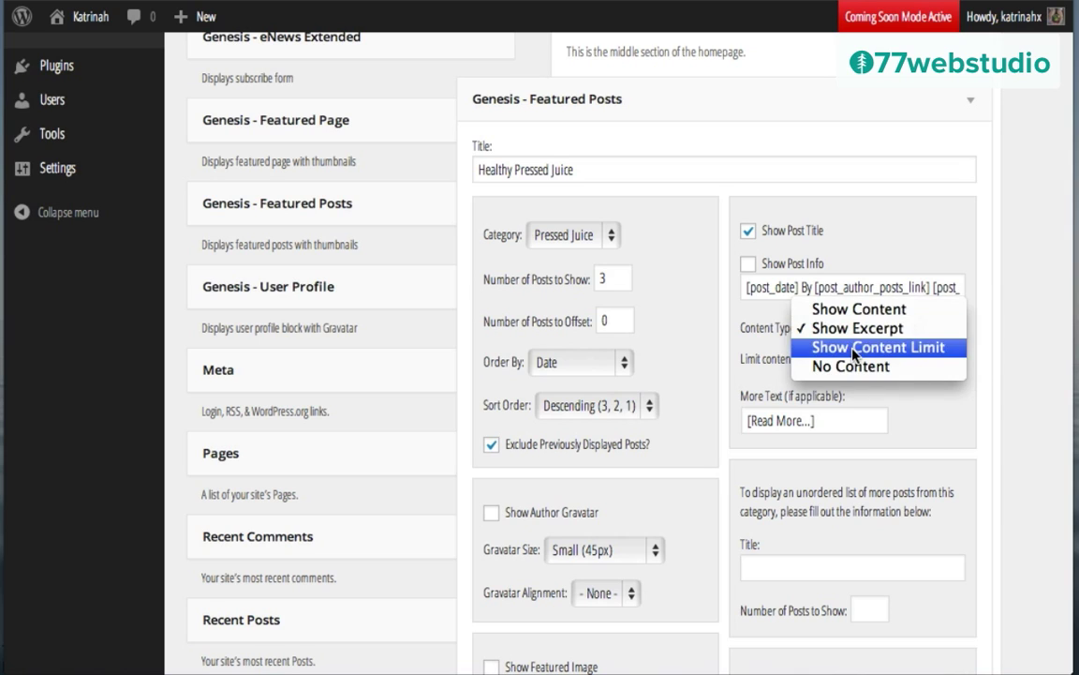
{"action": "left_click", "coordinate": [853, 348]}
{"action": "left_click", "coordinate": [821, 358]}
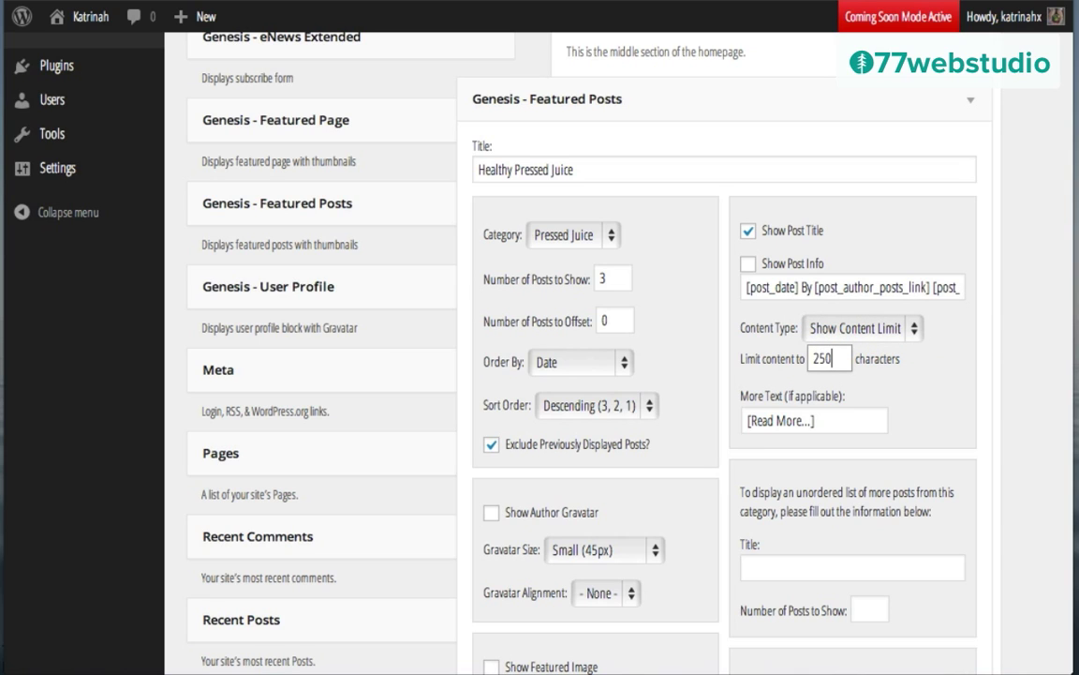
{"action": "left_click", "coordinate": [819, 421]}
{"action": "triple_click", "coordinate": [820, 420]}
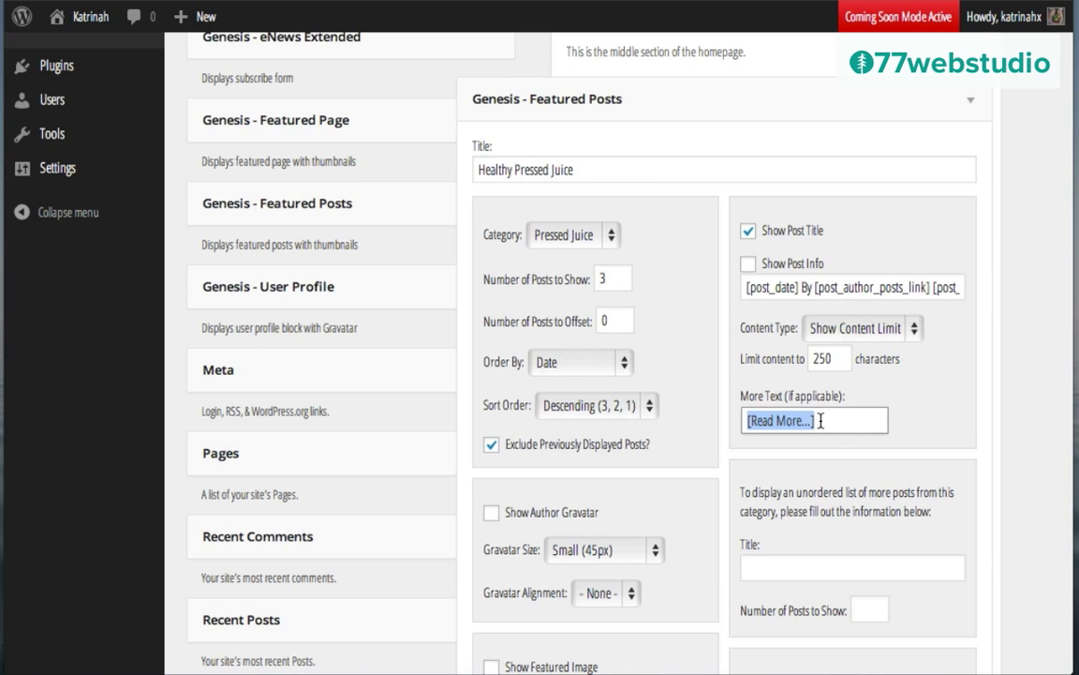
{"action": "type", "text": "R"}
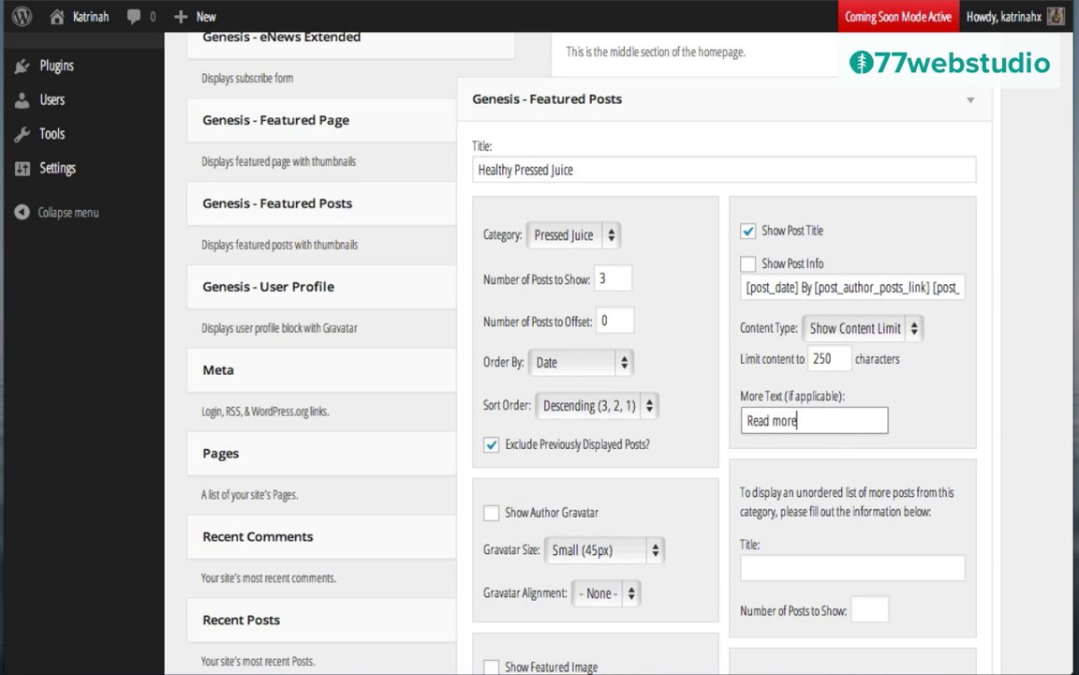
{"action": "type", "text": "ead more"}
Step: Show featured images at home-small size, aligned left
{"action": "scroll", "coordinate": [904, 431], "scroll_direction": "down", "scroll_amount": 2}
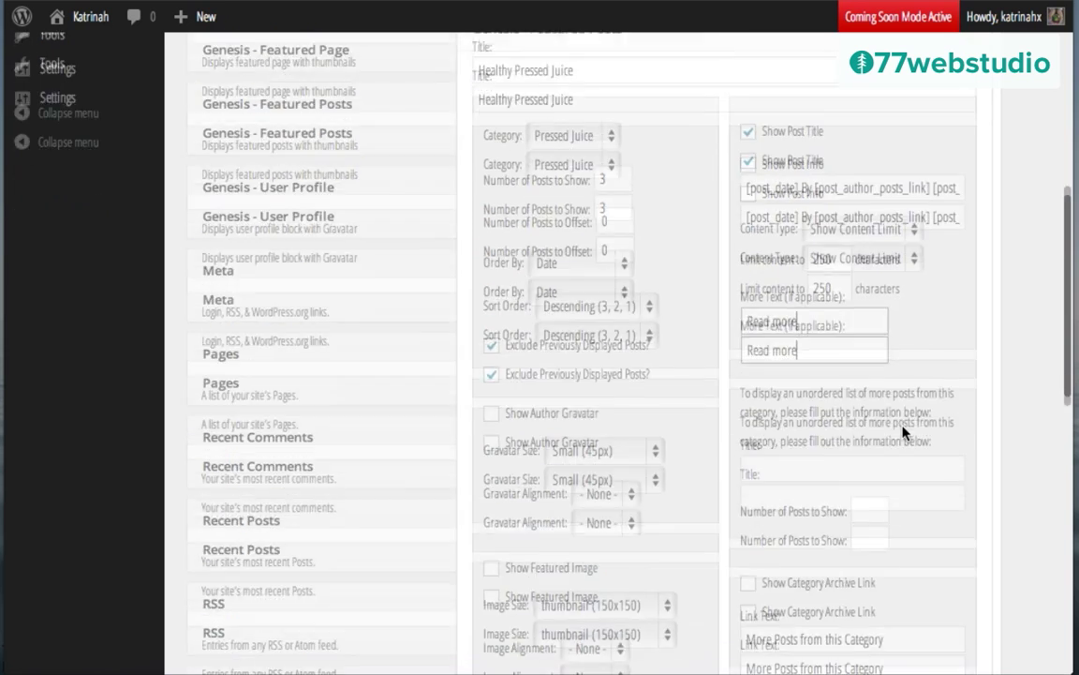
{"action": "scroll", "coordinate": [905, 431], "scroll_direction": "down", "scroll_amount": 2}
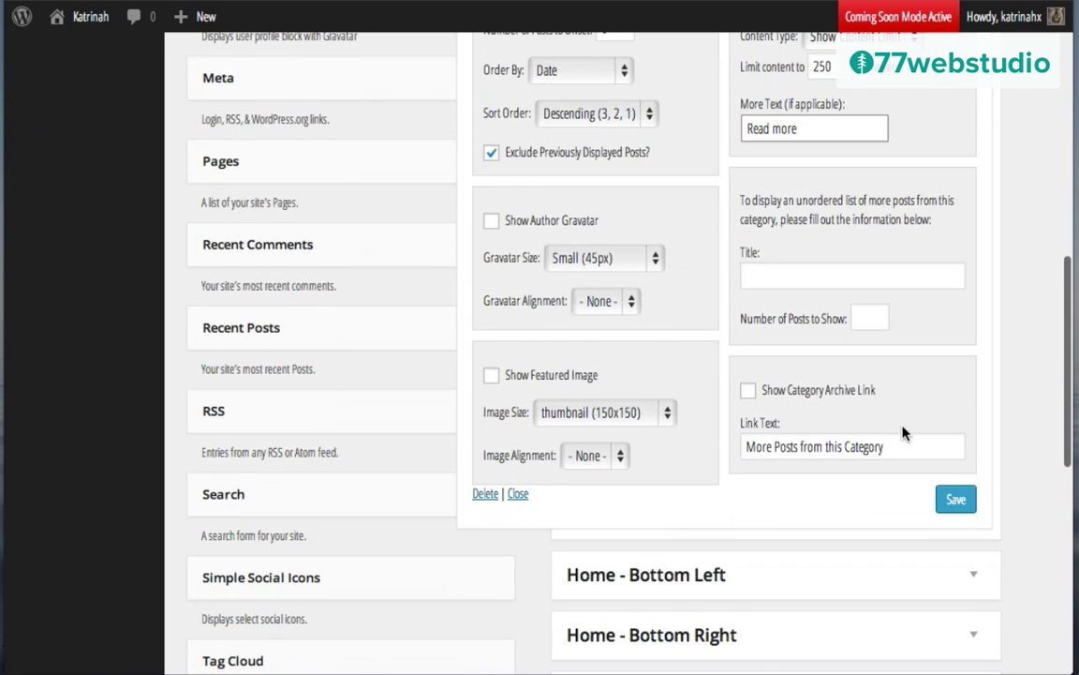
{"action": "left_click", "coordinate": [492, 377]}
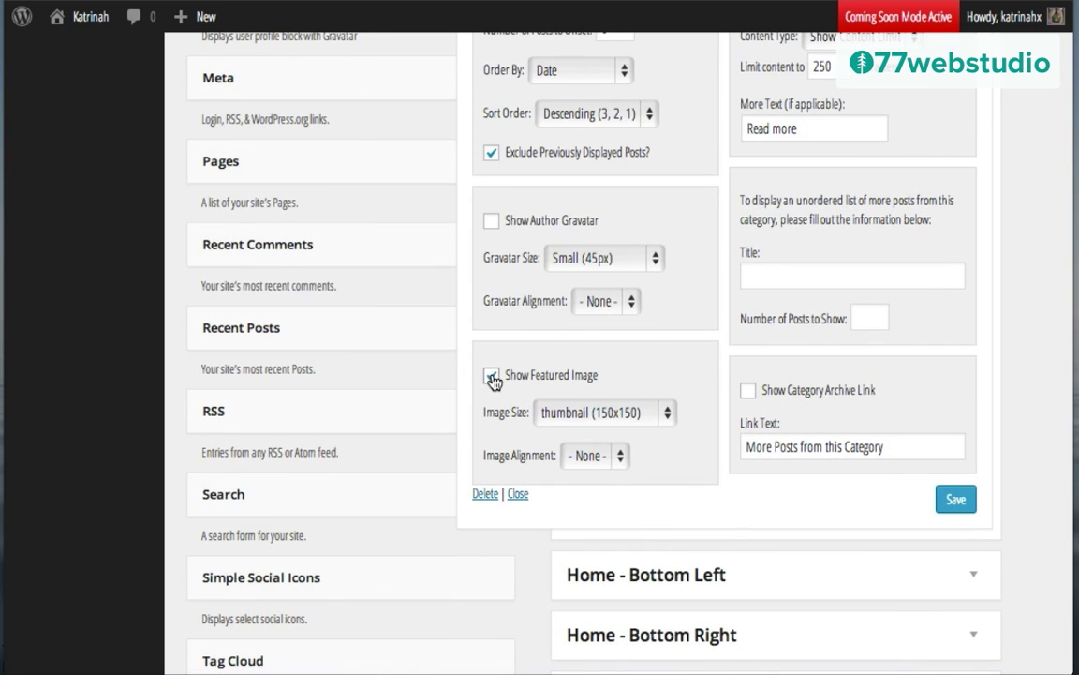
{"action": "left_click", "coordinate": [586, 416]}
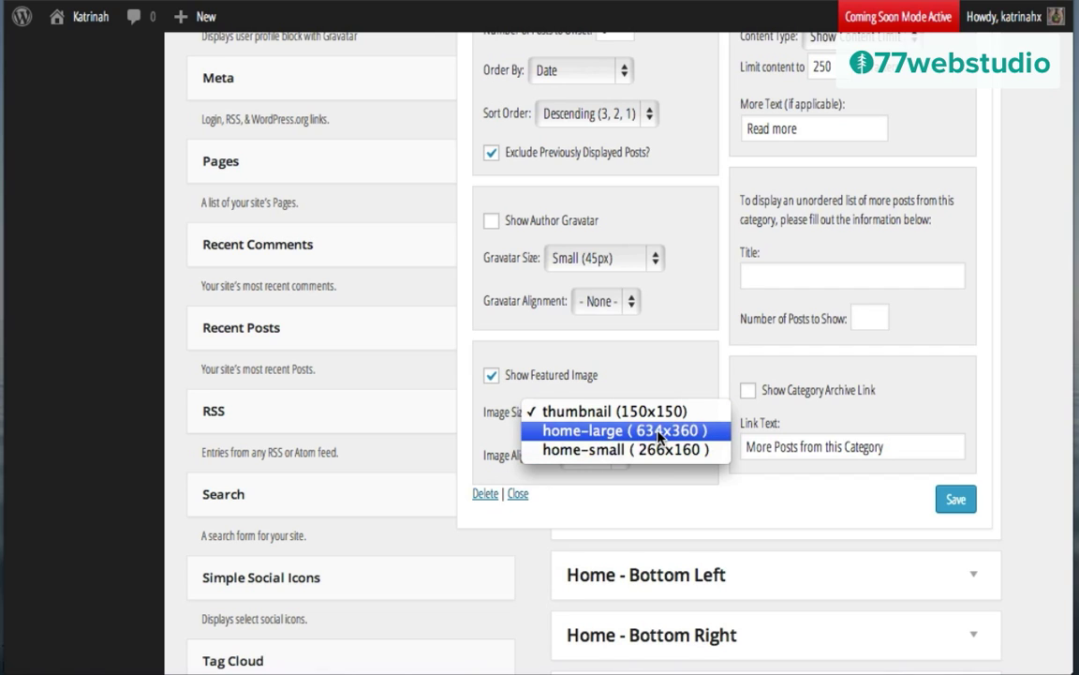
{"action": "left_click", "coordinate": [611, 451]}
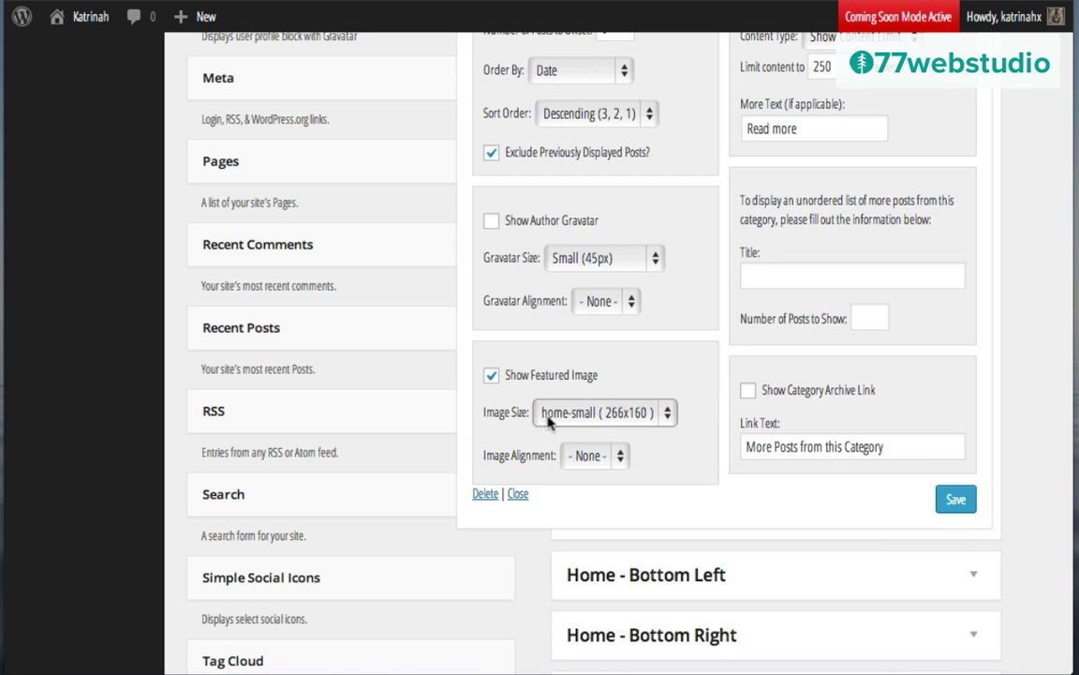
{"action": "left_click", "coordinate": [588, 457]}
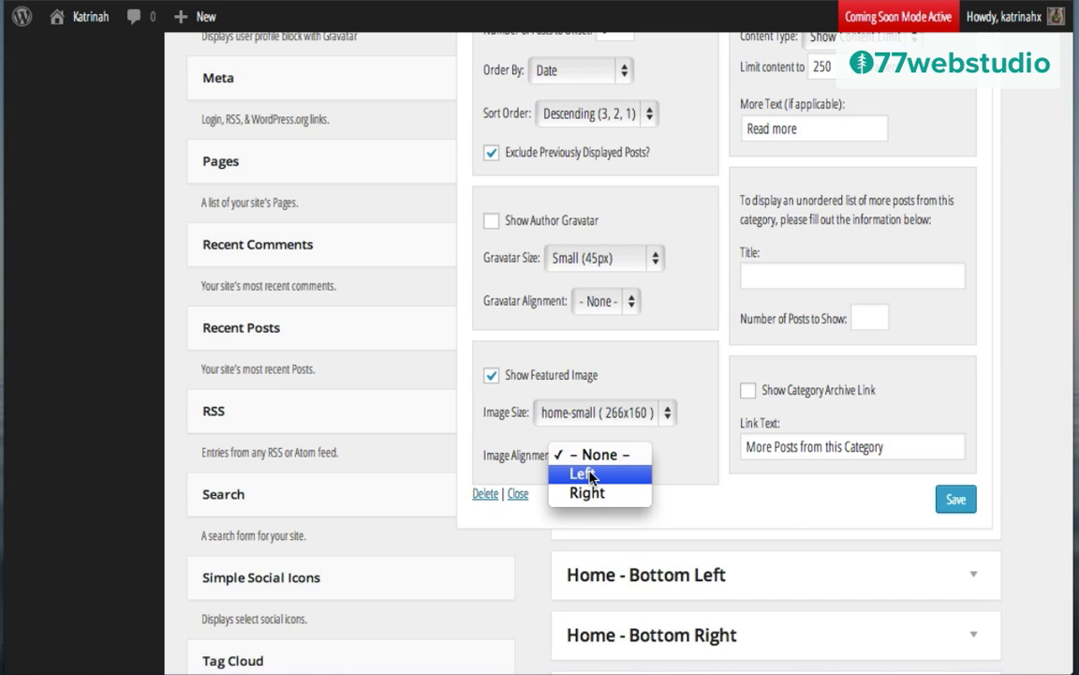
{"action": "left_click", "coordinate": [590, 476]}
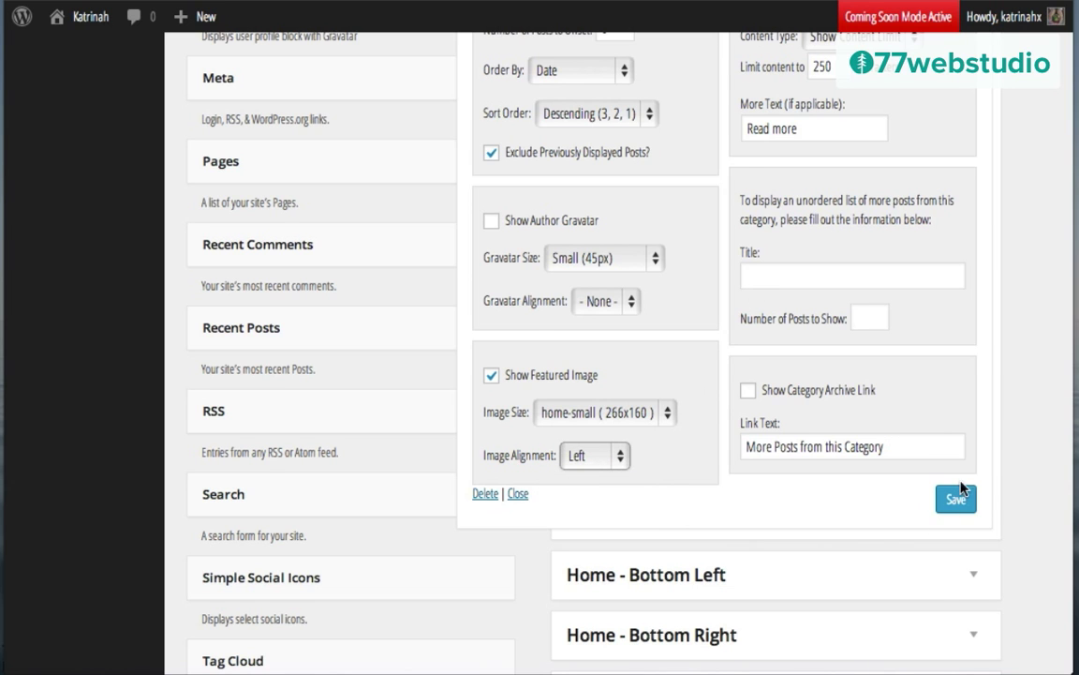
Step: Save the Healthy Pressed Juice widget, then collapse it and the Home - Middle area
{"action": "scroll", "coordinate": [968, 405], "scroll_direction": "up", "scroll_amount": 4}
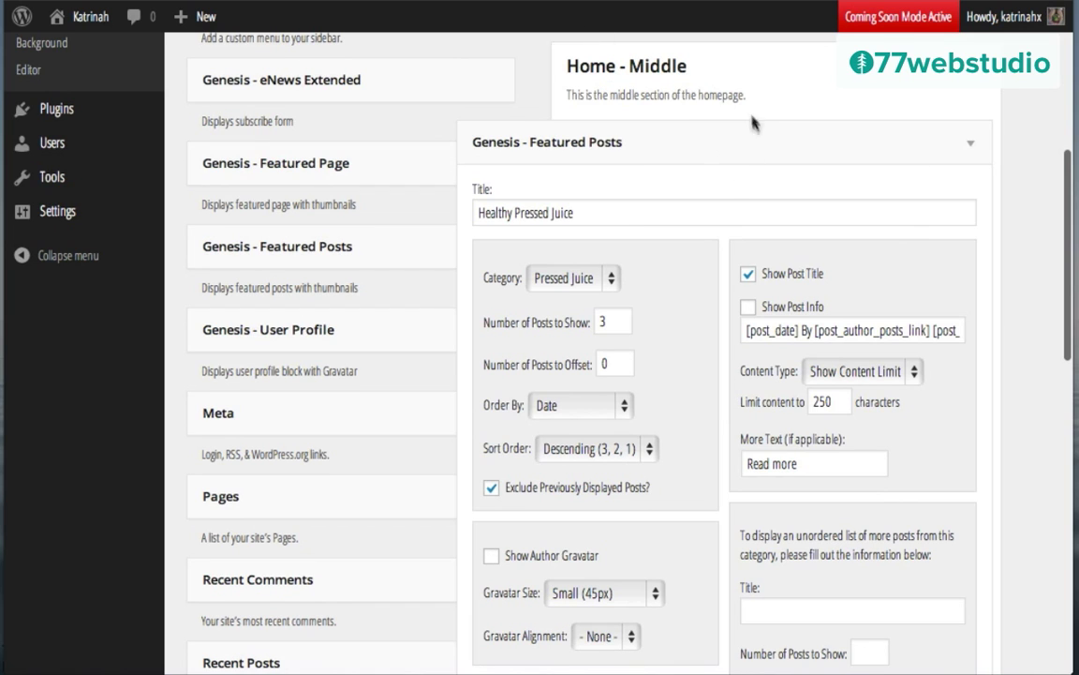
{"action": "scroll", "coordinate": [687, 339], "scroll_direction": "down", "scroll_amount": 1}
{"action": "scroll", "coordinate": [686, 340], "scroll_direction": "down", "scroll_amount": 3}
{"action": "left_click", "coordinate": [956, 560]}
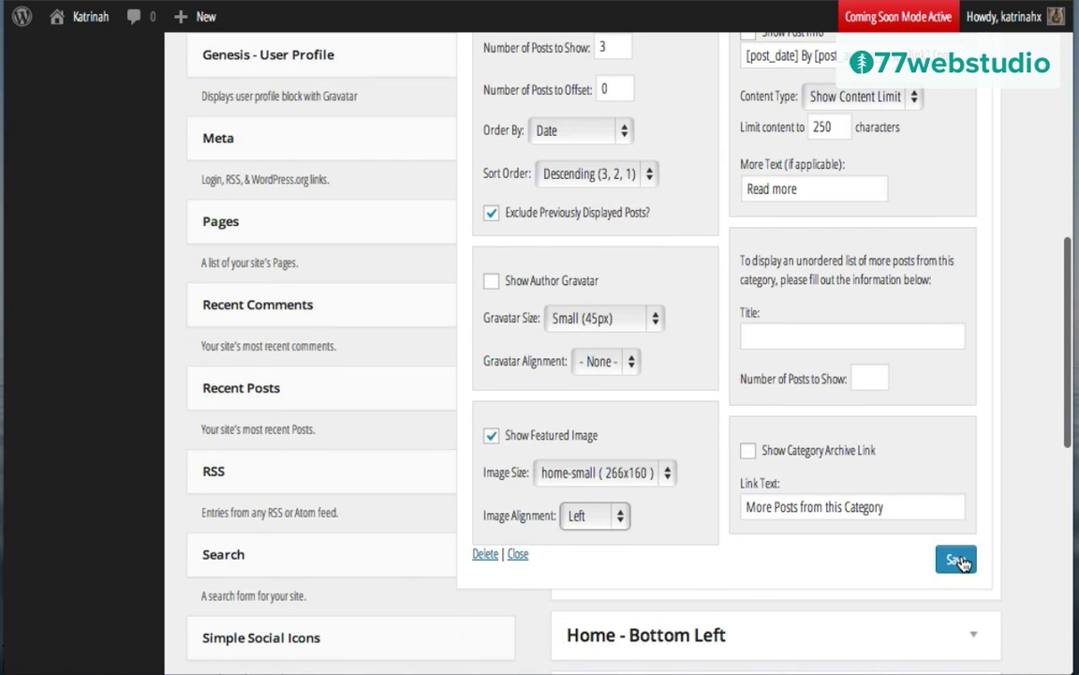
{"action": "scroll", "coordinate": [896, 231], "scroll_direction": "up", "scroll_amount": 4}
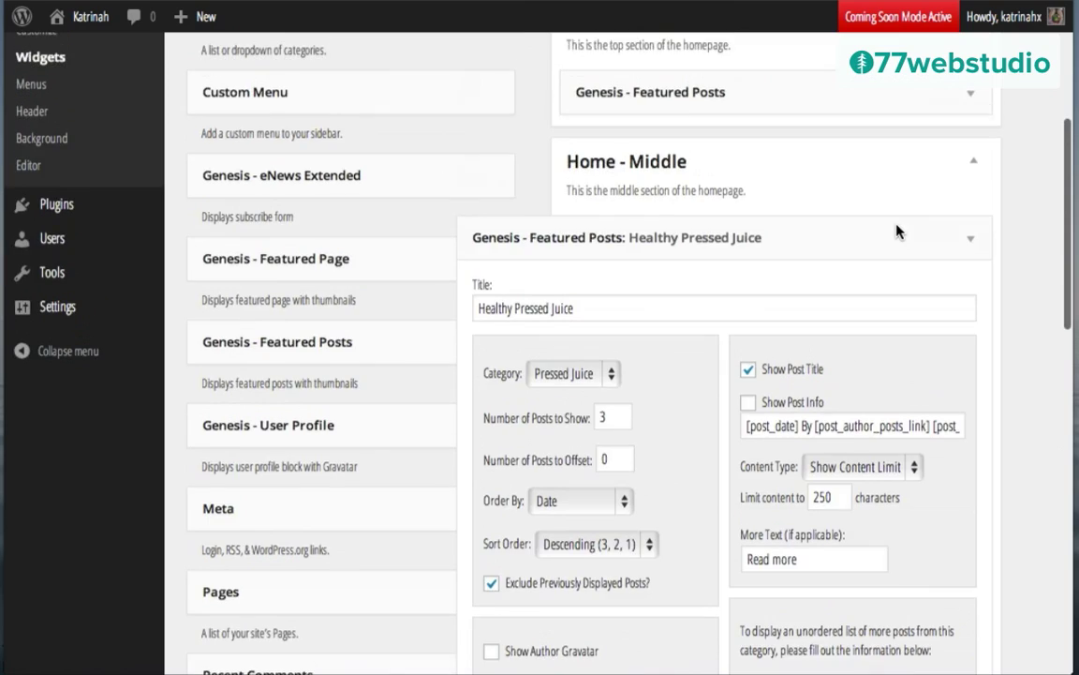
{"action": "left_click", "coordinate": [972, 248]}
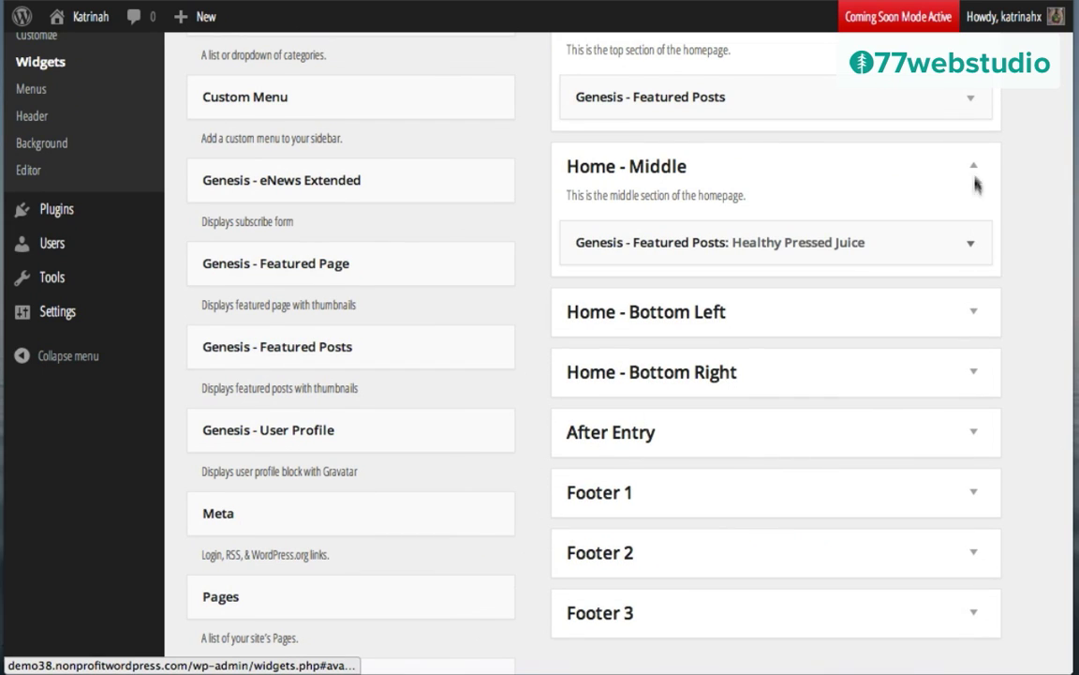
{"action": "left_click", "coordinate": [974, 170]}
Step: Add a Featured Posts widget titled 'Energizing Green Juice' to Home - Bottom Left
{"action": "left_click", "coordinate": [973, 233]}
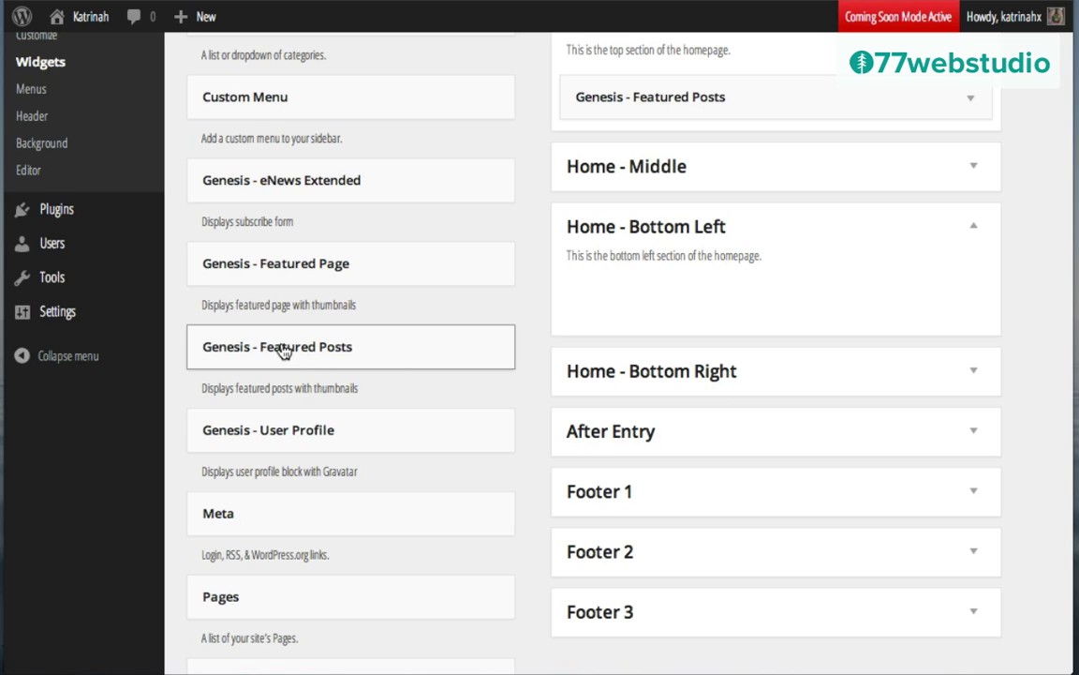
{"action": "left_click_drag", "start_coordinate": [284, 350], "coordinate": [695, 284]}
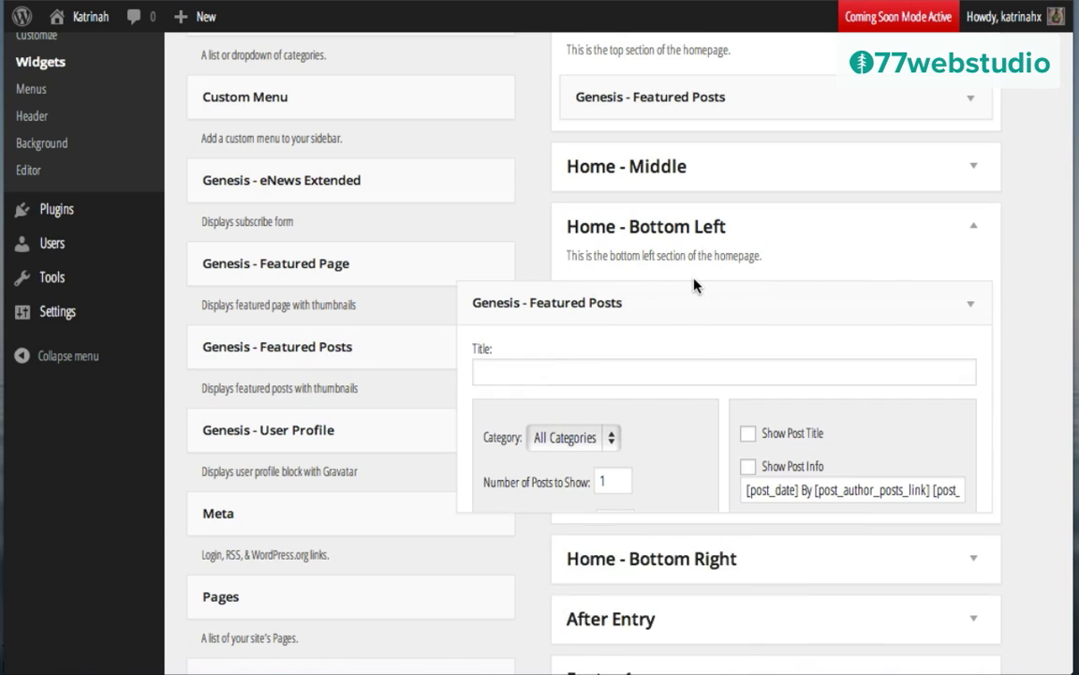
{"action": "scroll", "coordinate": [655, 267], "scroll_direction": "down", "scroll_amount": 2}
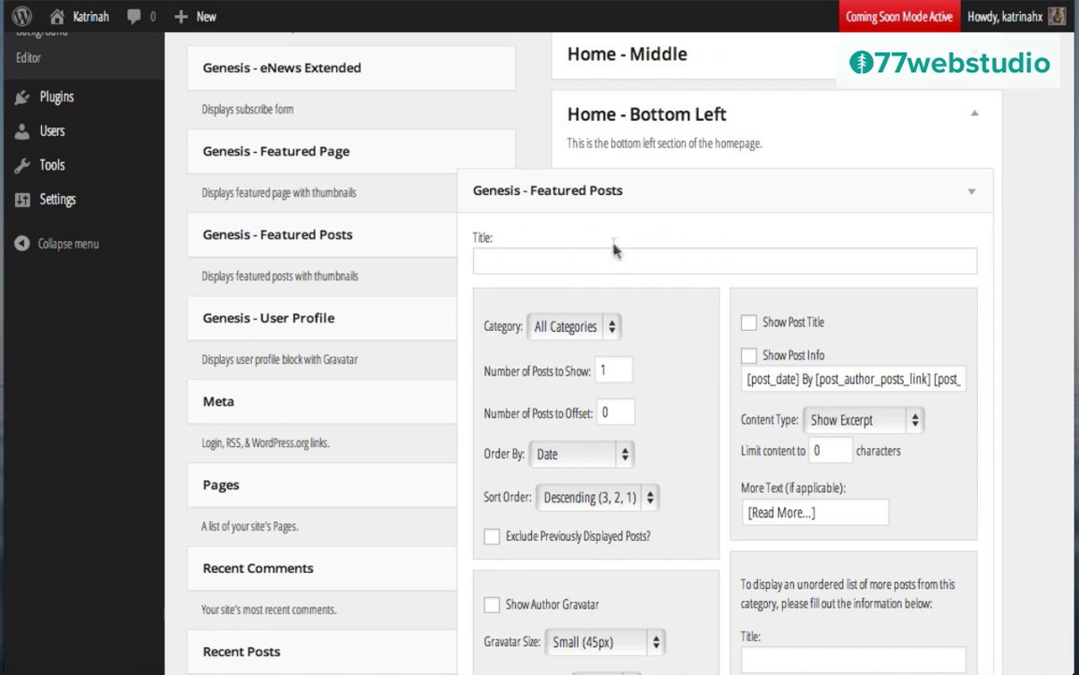
{"action": "left_click", "coordinate": [534, 260]}
{"action": "type", "text": "Energizing Green Juice"}
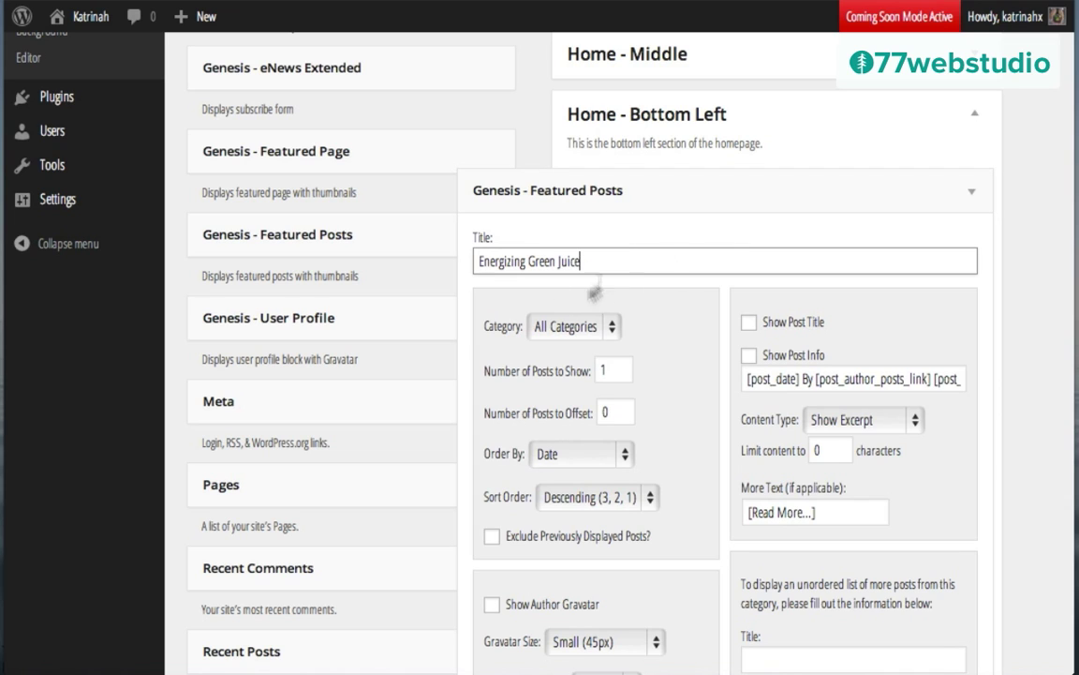
Step: Show 2 Green Juices posts and exclude previously displayed posts
{"action": "left_click", "coordinate": [562, 326]}
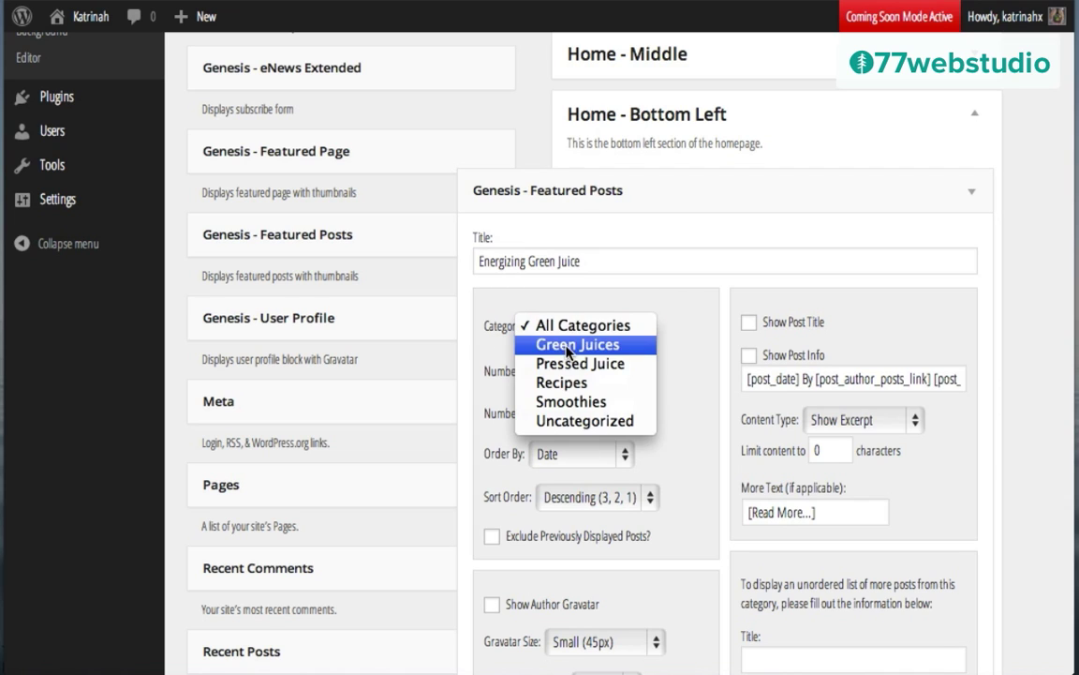
{"action": "left_click", "coordinate": [568, 347]}
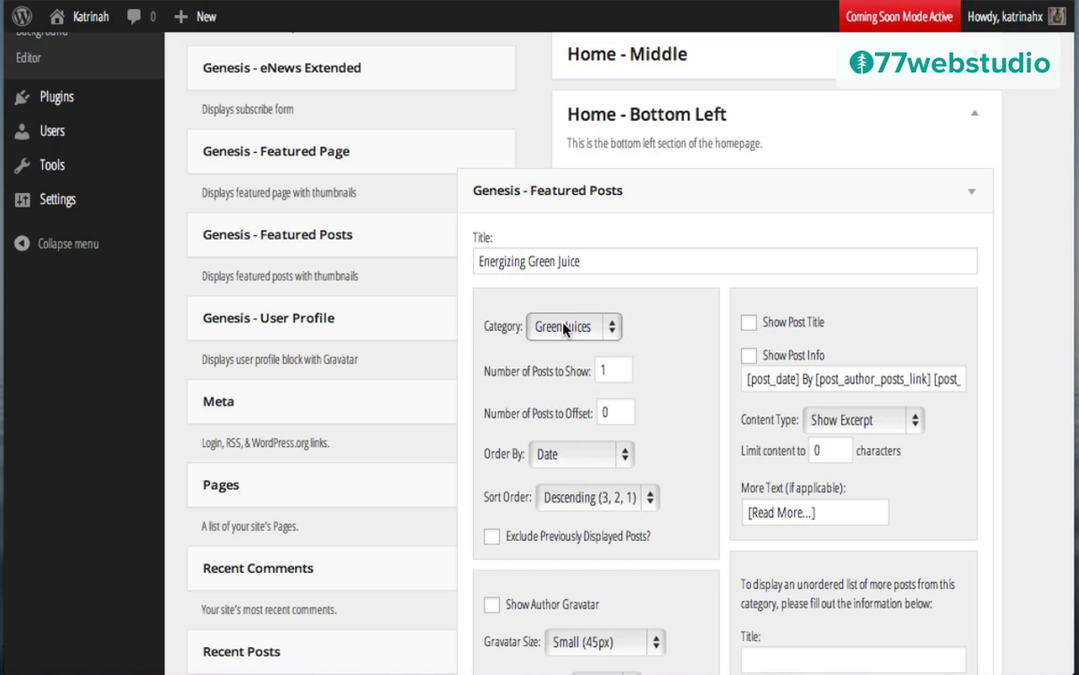
{"action": "left_click", "coordinate": [606, 372]}
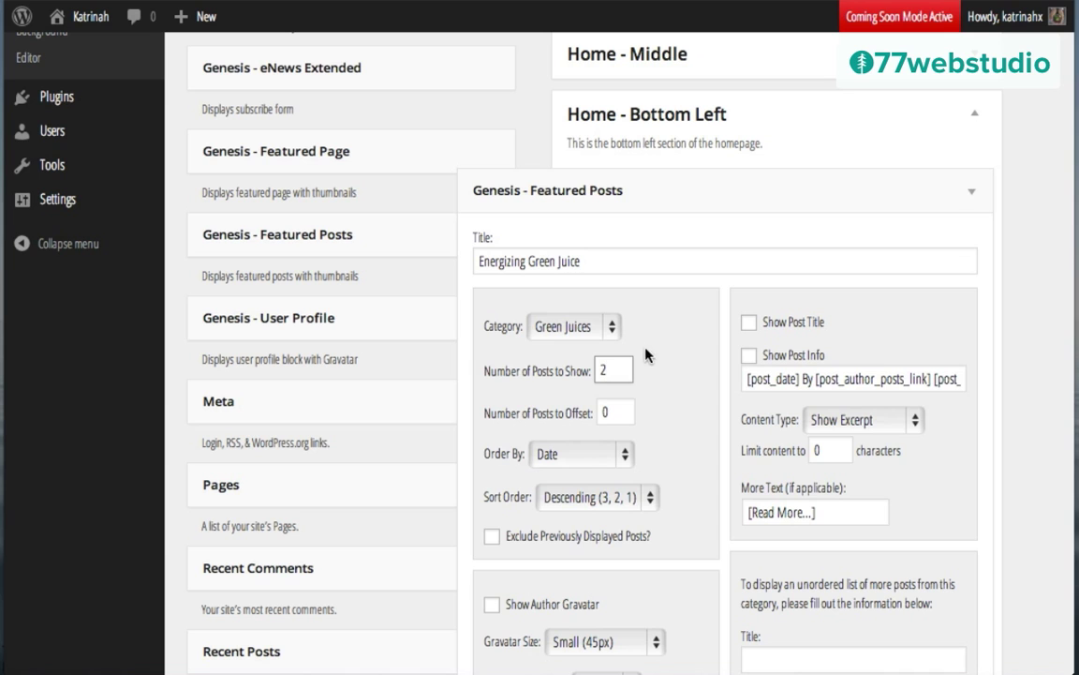
{"action": "scroll", "coordinate": [665, 384], "scroll_direction": "down", "scroll_amount": 1}
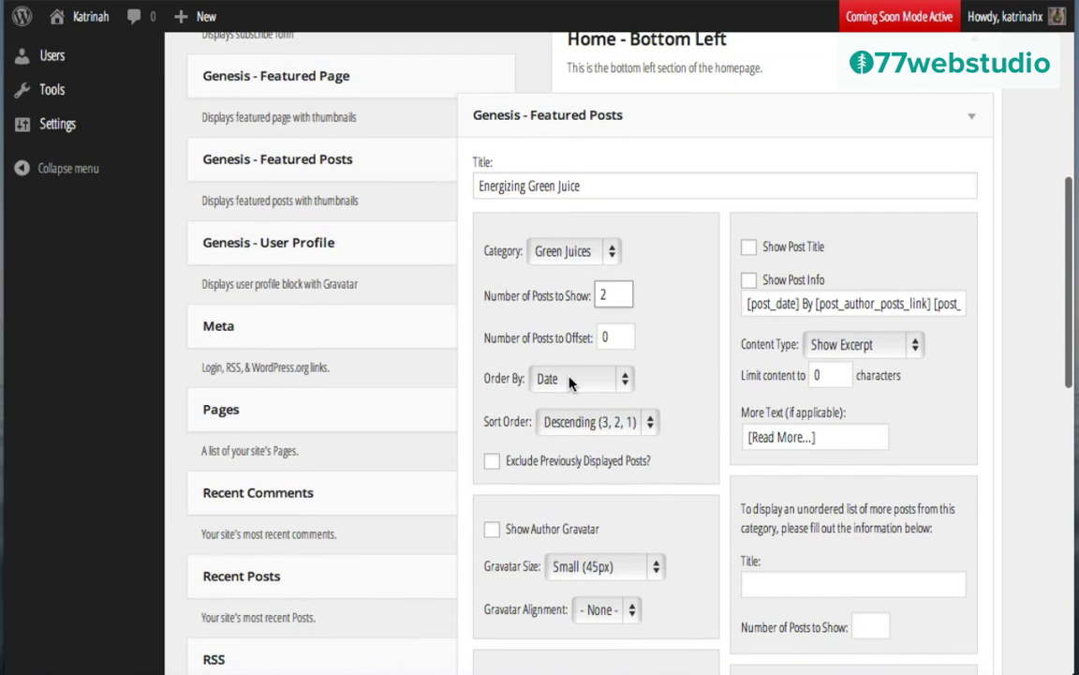
{"action": "left_click", "coordinate": [492, 462]}
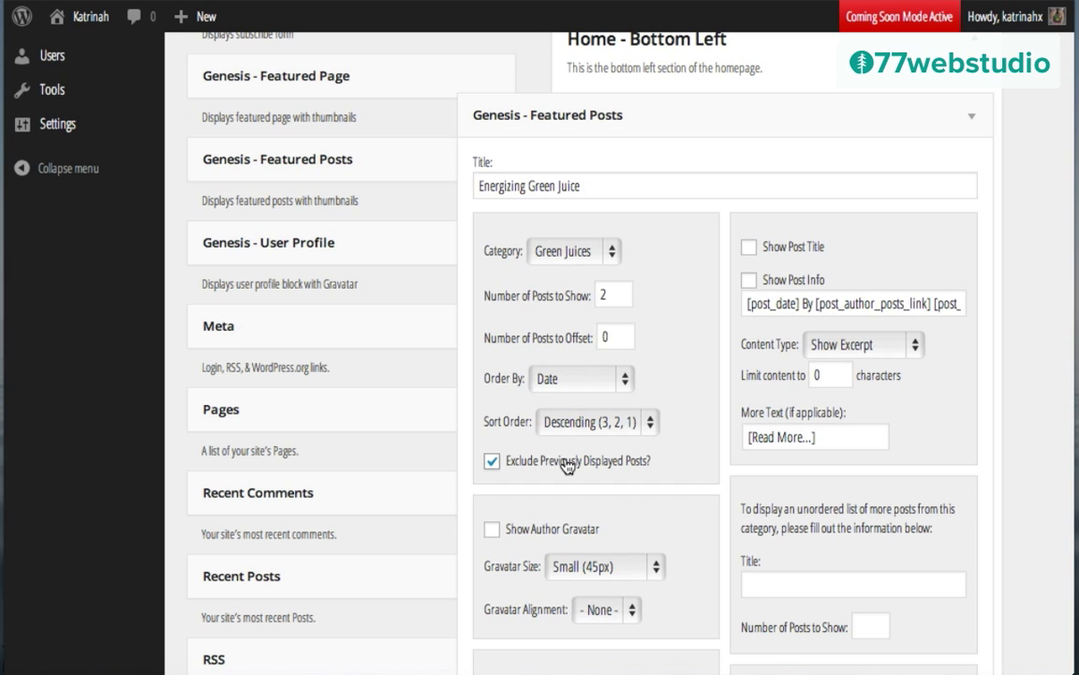
{"action": "scroll", "coordinate": [567, 464], "scroll_direction": "up", "scroll_amount": 5}
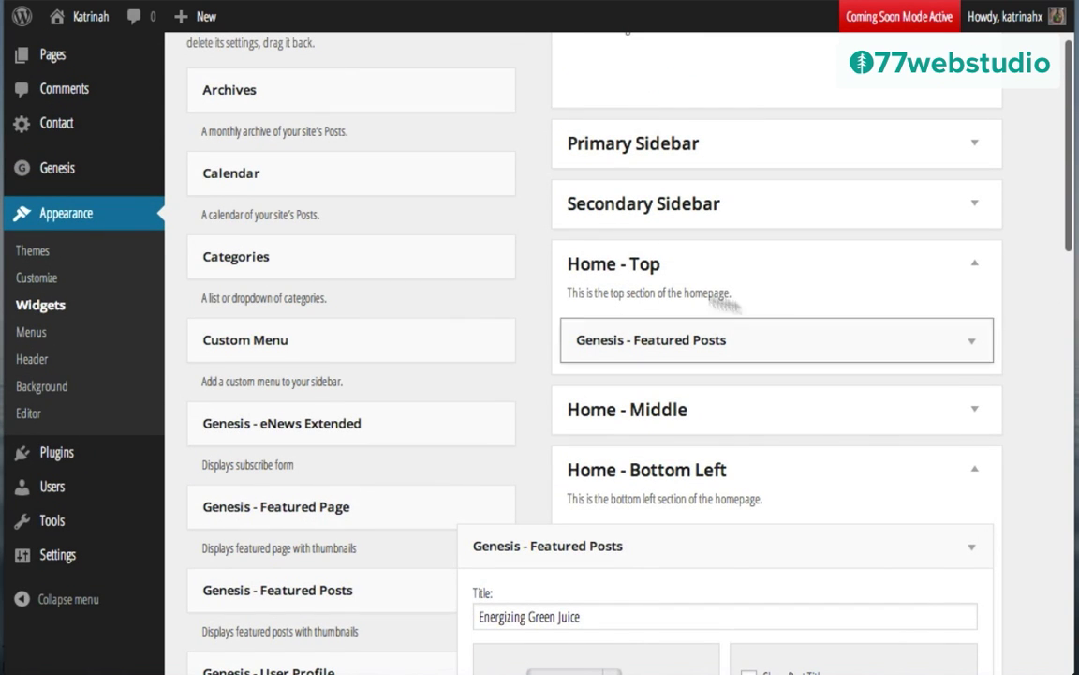
{"action": "scroll", "coordinate": [554, 315], "scroll_direction": "down", "scroll_amount": 1}
{"action": "scroll", "coordinate": [554, 314], "scroll_direction": "down", "scroll_amount": 5}
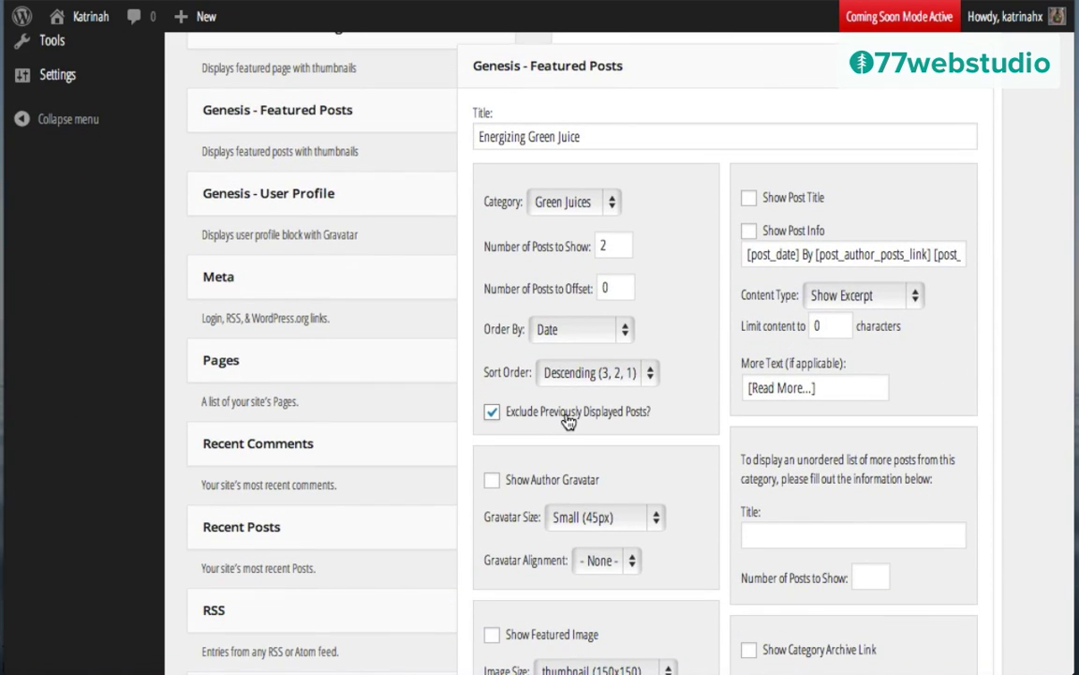
Step: Show post titles and info, with 80-character content and 'Read more' link text
{"action": "left_click", "coordinate": [749, 200]}
{"action": "left_click", "coordinate": [750, 231]}
{"action": "left_click", "coordinate": [786, 297]}
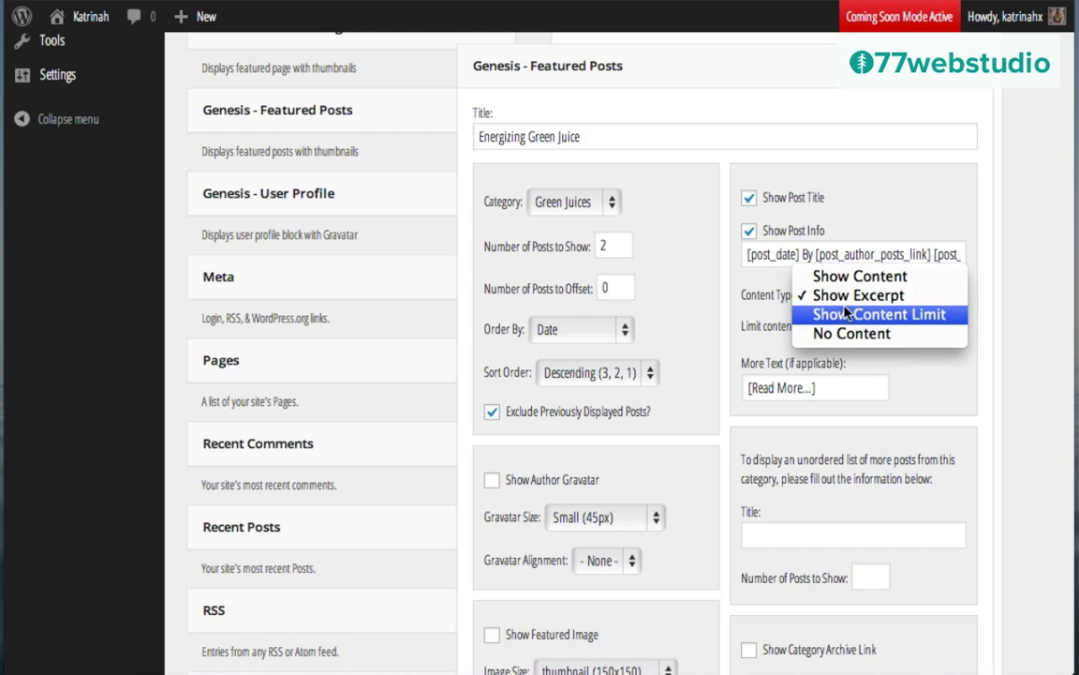
{"action": "left_click", "coordinate": [845, 315]}
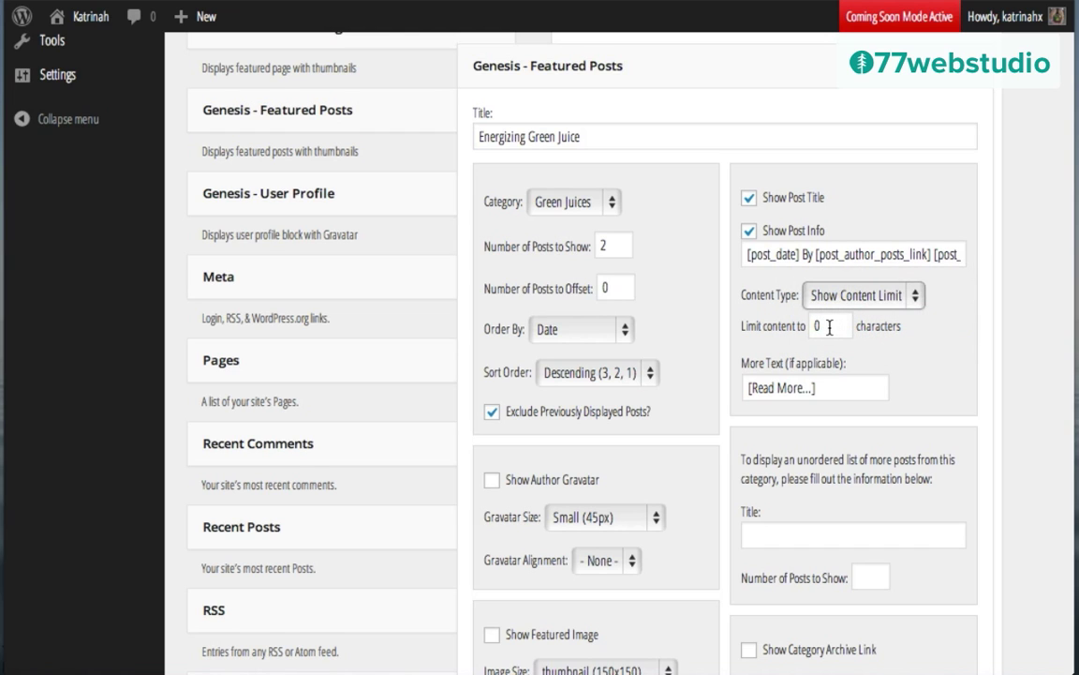
{"action": "left_click", "coordinate": [829, 327]}
{"action": "type", "text": "8"}
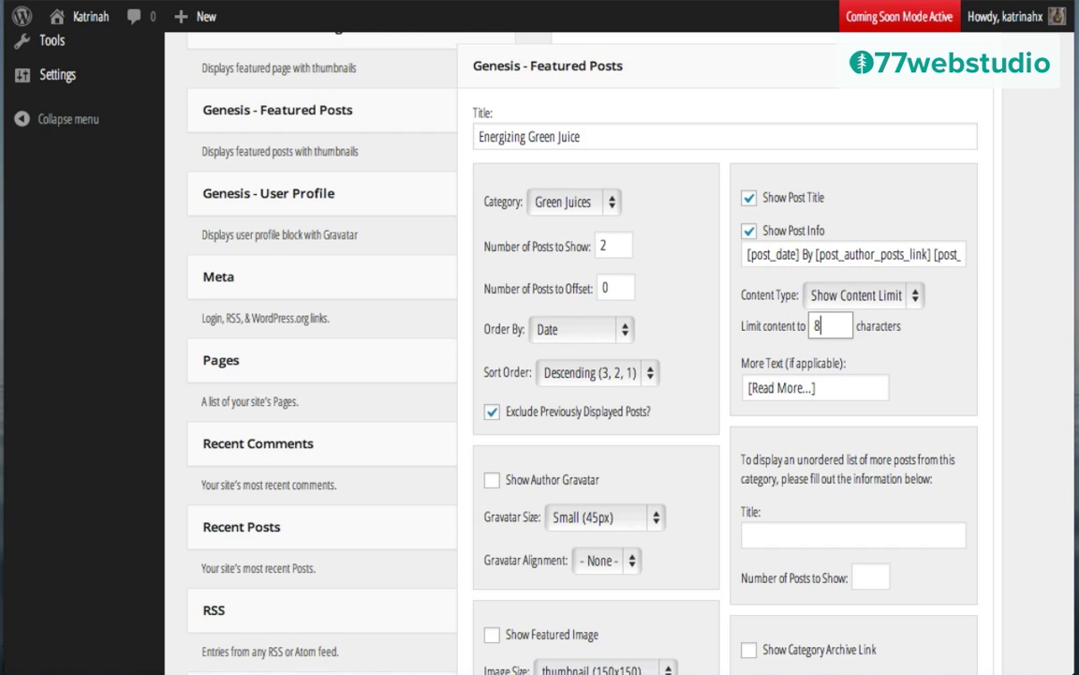
{"action": "type", "text": "0"}
{"action": "triple_click", "coordinate": [769, 387]}
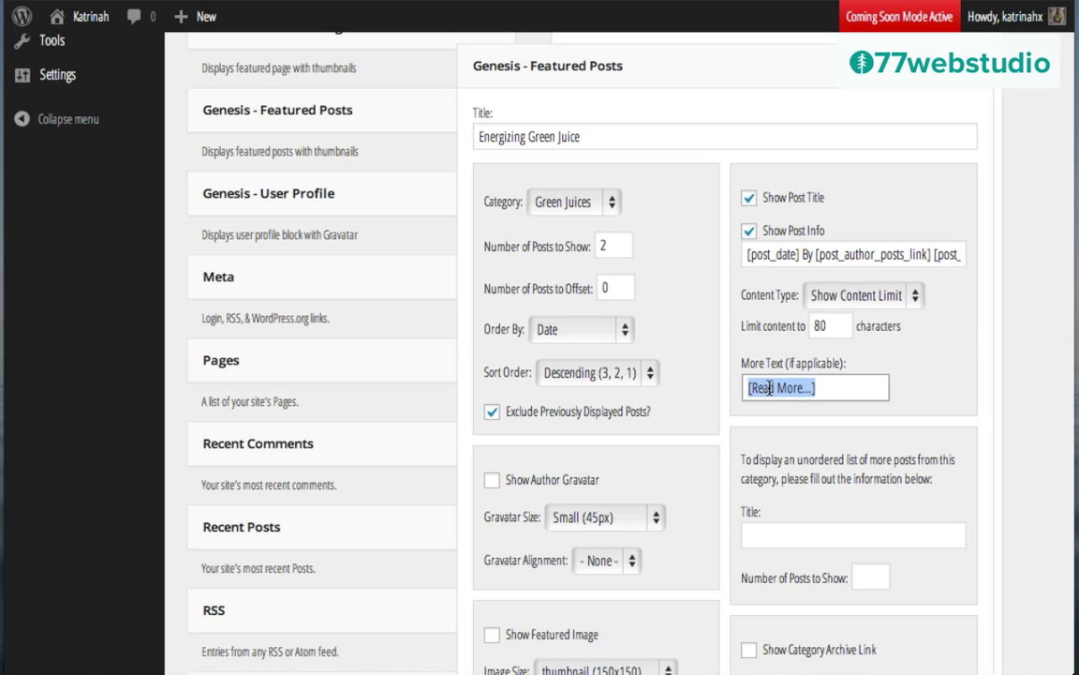
{"action": "type", "text": "Re"}
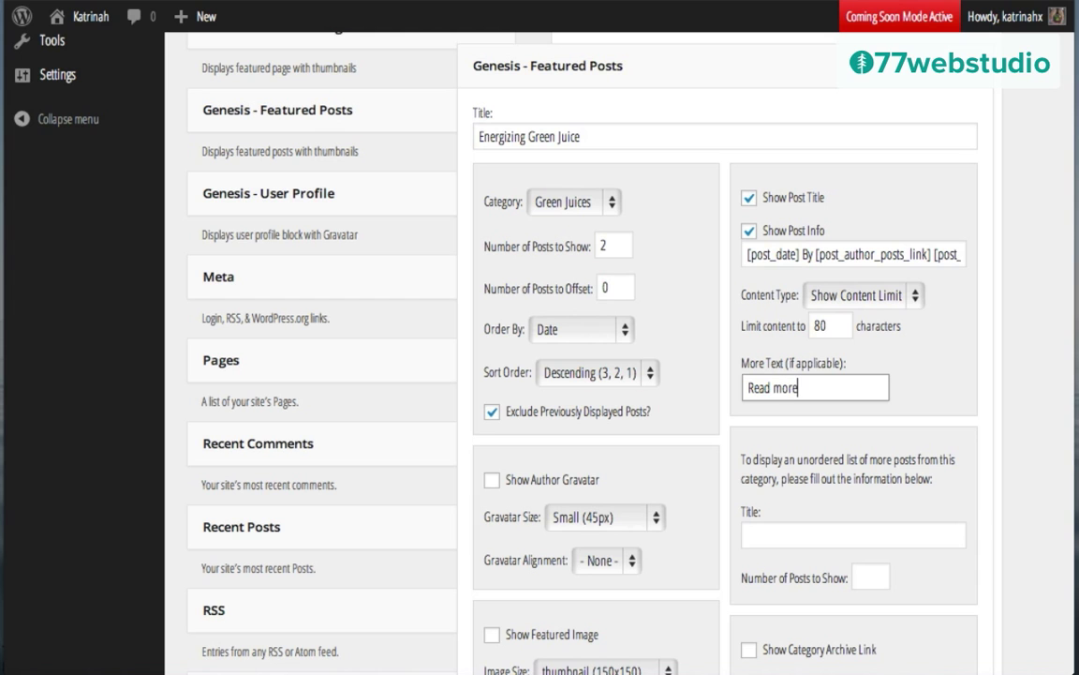
{"action": "type", "text": "ad more"}
Step: Show featured images at home-small (266x160) size, aligned left
{"action": "scroll", "coordinate": [854, 362], "scroll_direction": "down", "scroll_amount": 3}
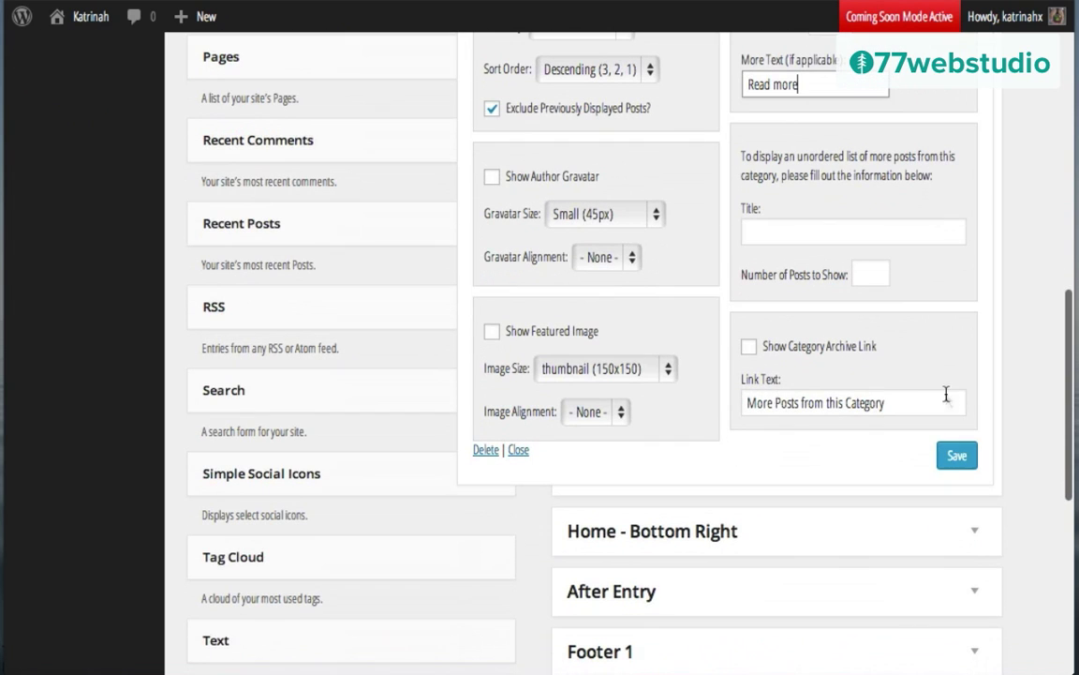
{"action": "left_click", "coordinate": [492, 332]}
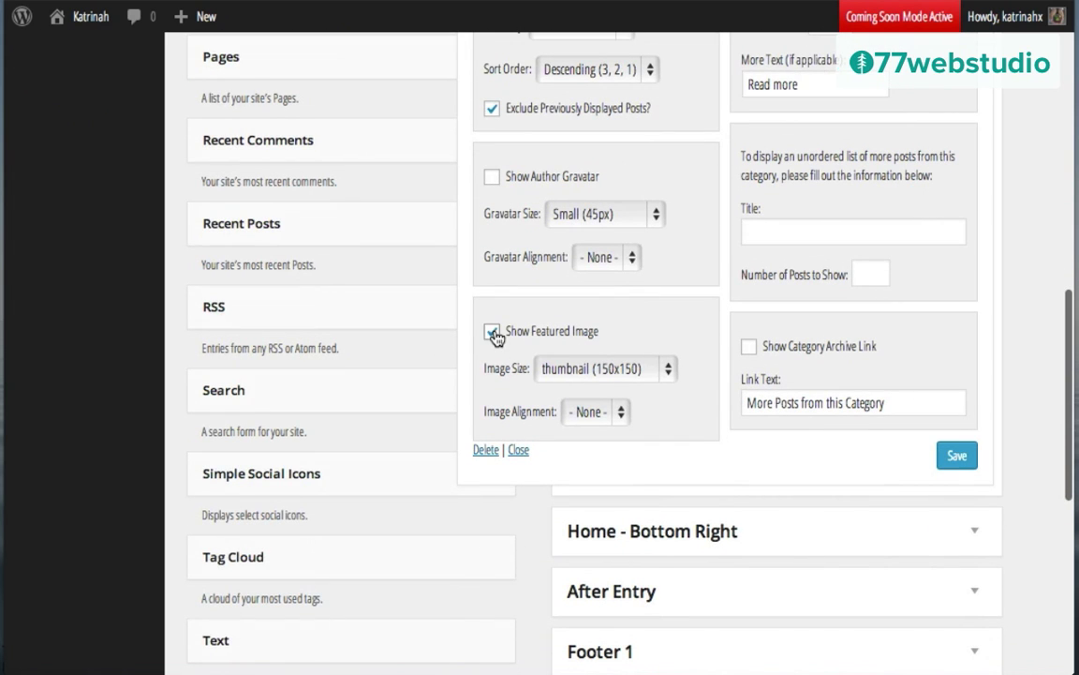
{"action": "left_click", "coordinate": [581, 371]}
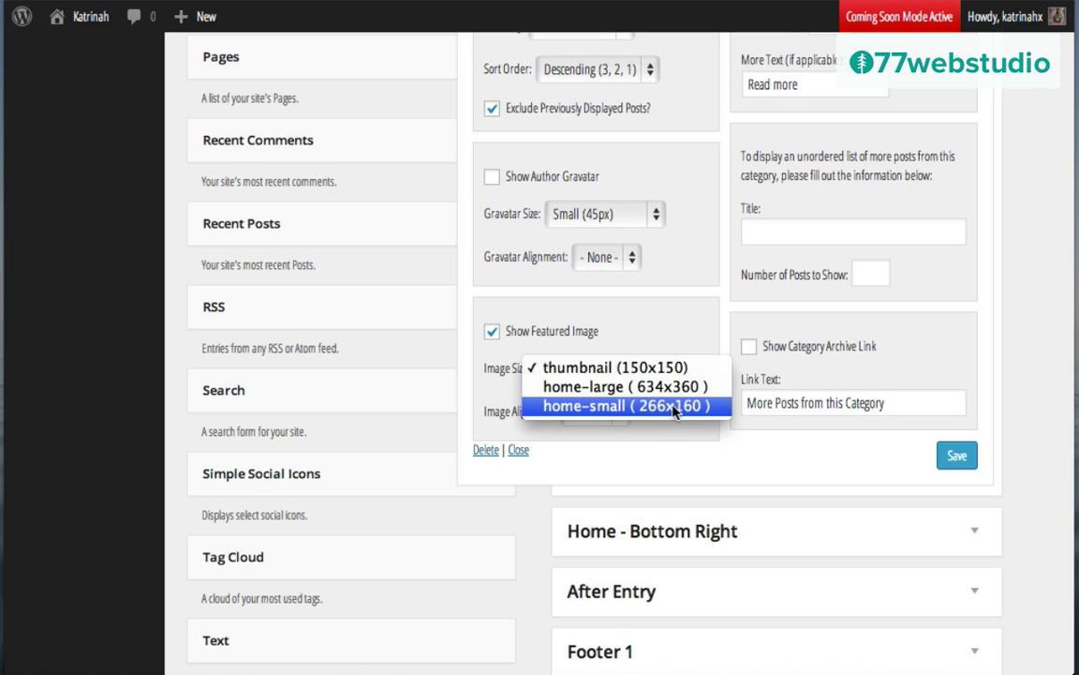
{"action": "left_click", "coordinate": [607, 406]}
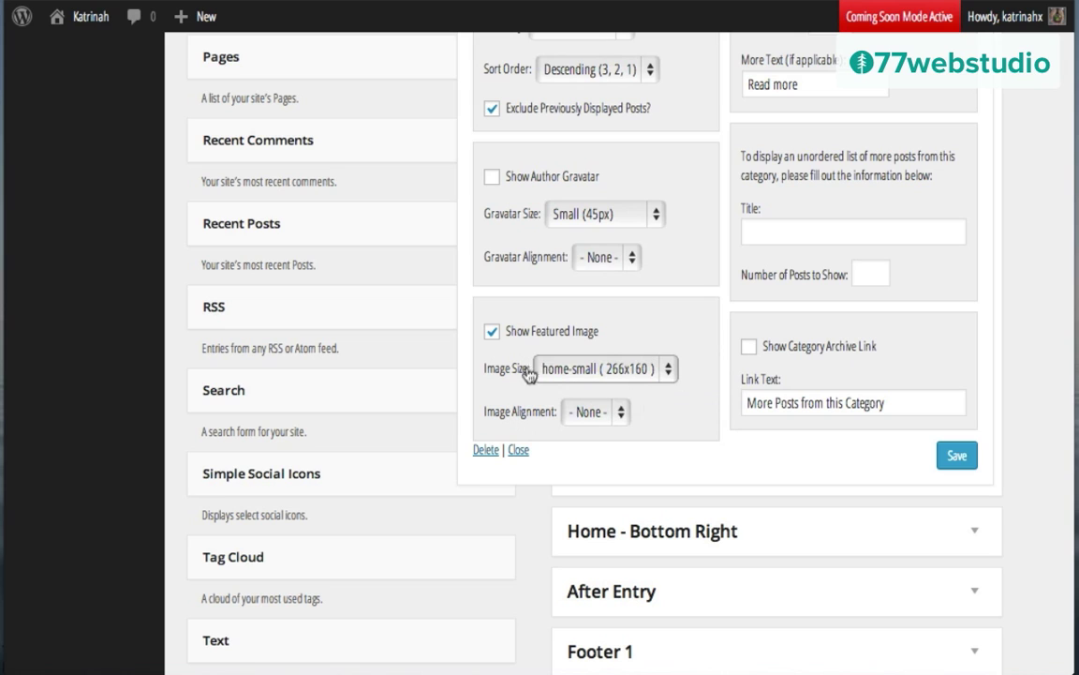
{"action": "left_click", "coordinate": [581, 412]}
{"action": "left_click", "coordinate": [551, 429]}
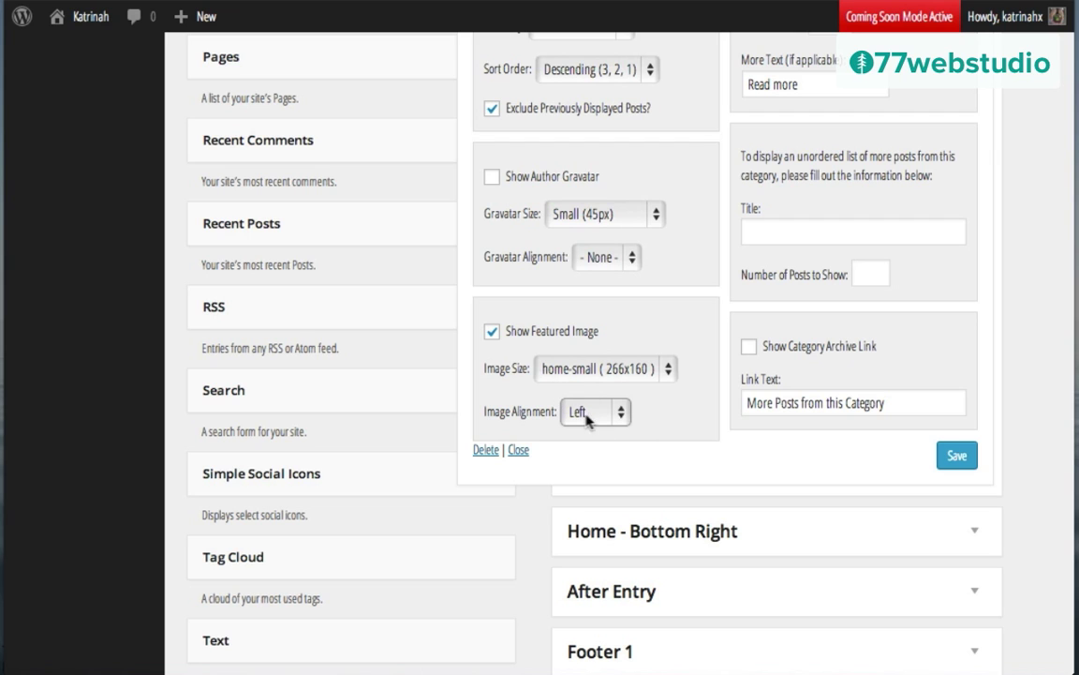
Step: Save the Energizing Green Juice widget and collapse it
{"action": "scroll", "coordinate": [646, 393], "scroll_direction": "up", "scroll_amount": 2}
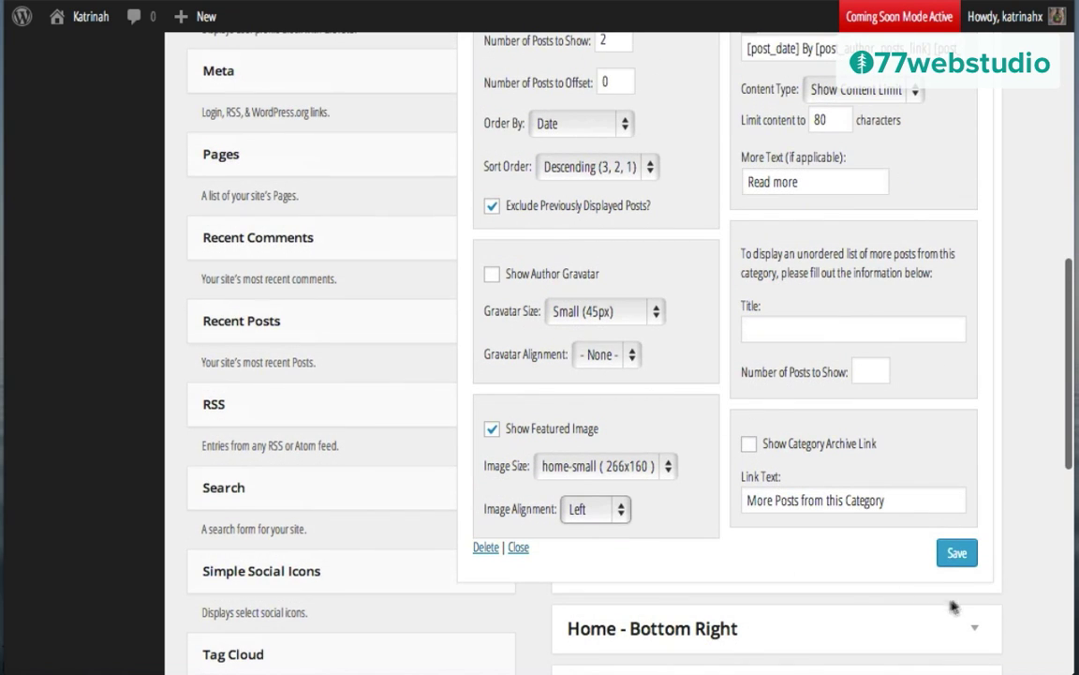
{"action": "left_click", "coordinate": [957, 553]}
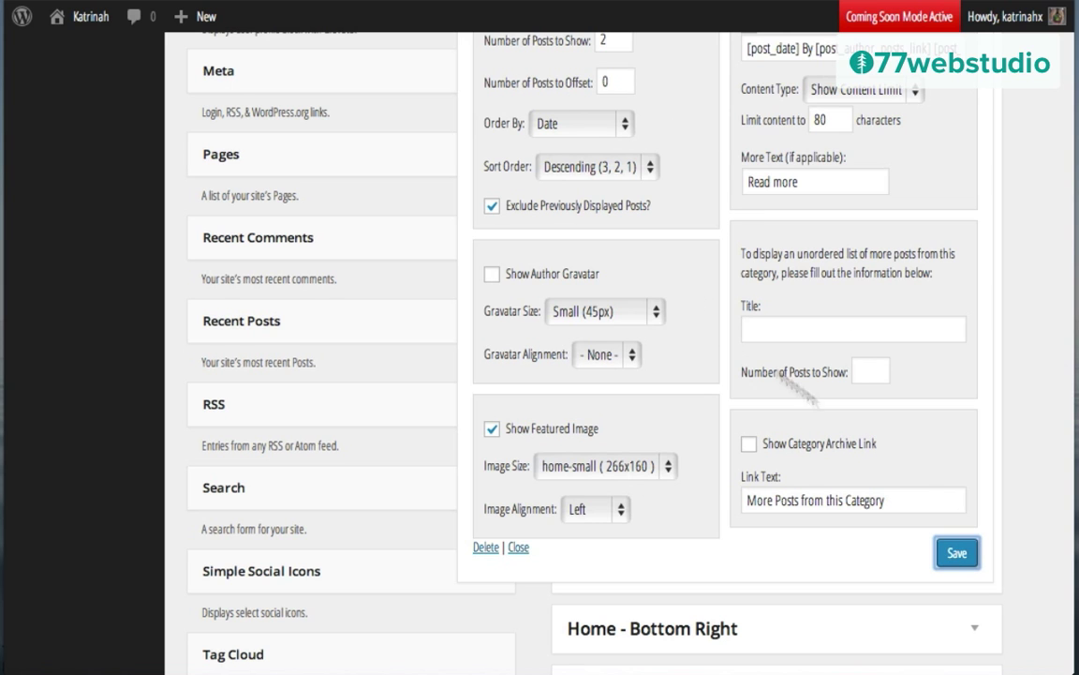
{"action": "left_click", "coordinate": [955, 553]}
{"action": "scroll", "coordinate": [904, 350], "scroll_direction": "up", "scroll_amount": 8}
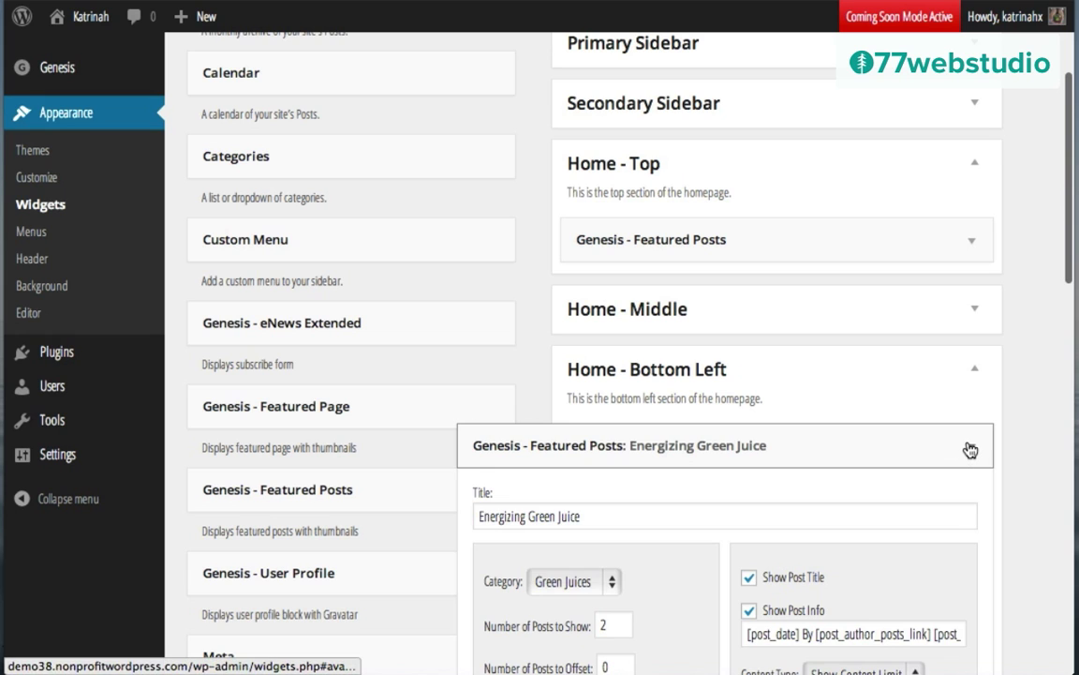
{"action": "left_click", "coordinate": [903, 446]}
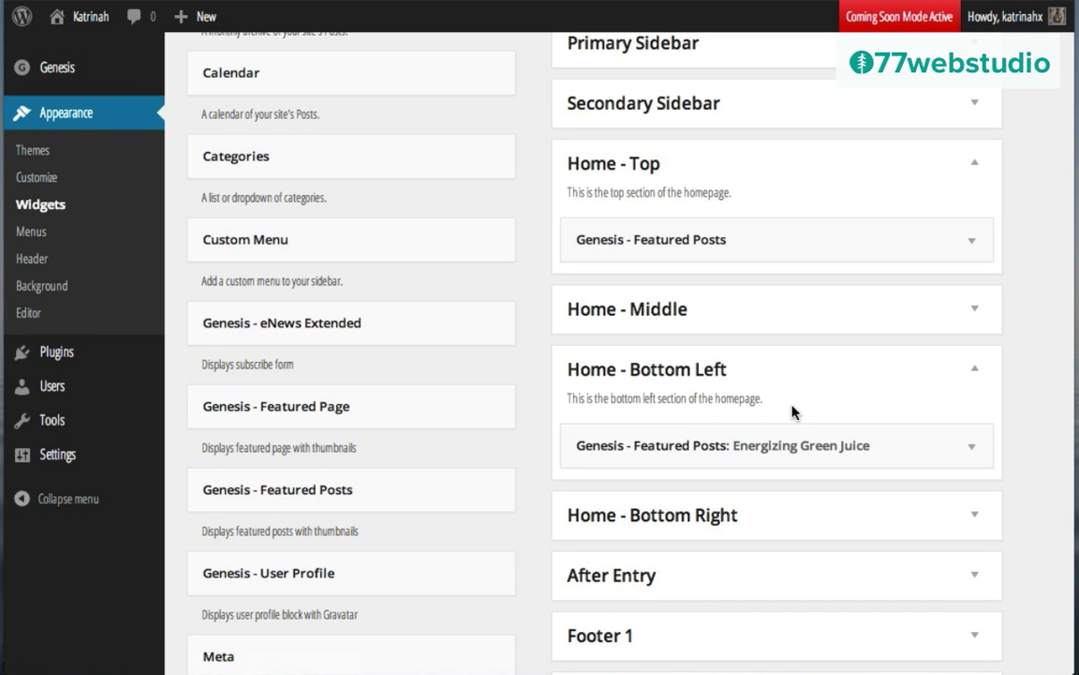
Step: Expand Home - Bottom Right and add a Genesis - Featured Posts widget to it
{"action": "scroll", "coordinate": [792, 410], "scroll_direction": "down", "scroll_amount": 3}
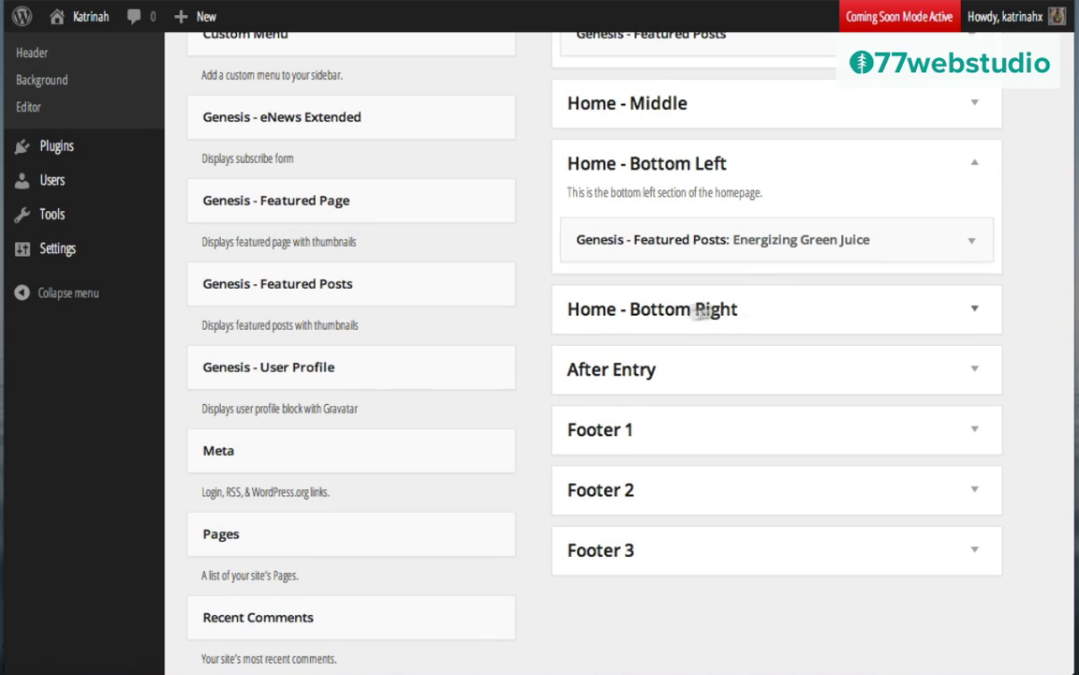
{"action": "left_click", "coordinate": [974, 309]}
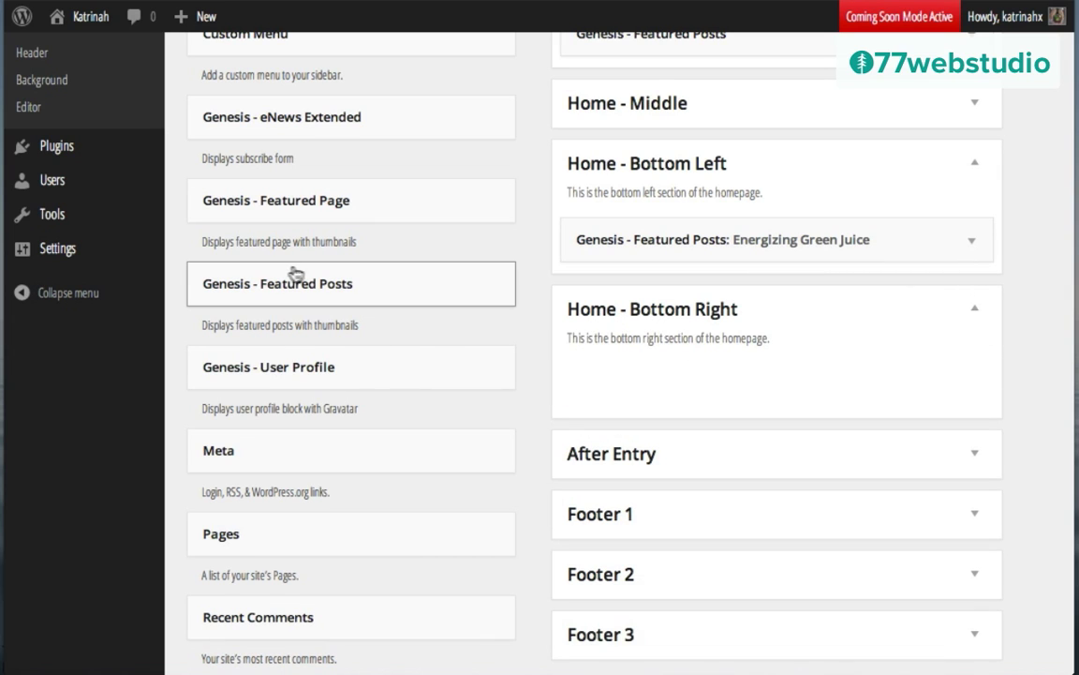
{"action": "left_click_drag", "start_coordinate": [272, 284], "coordinate": [657, 379]}
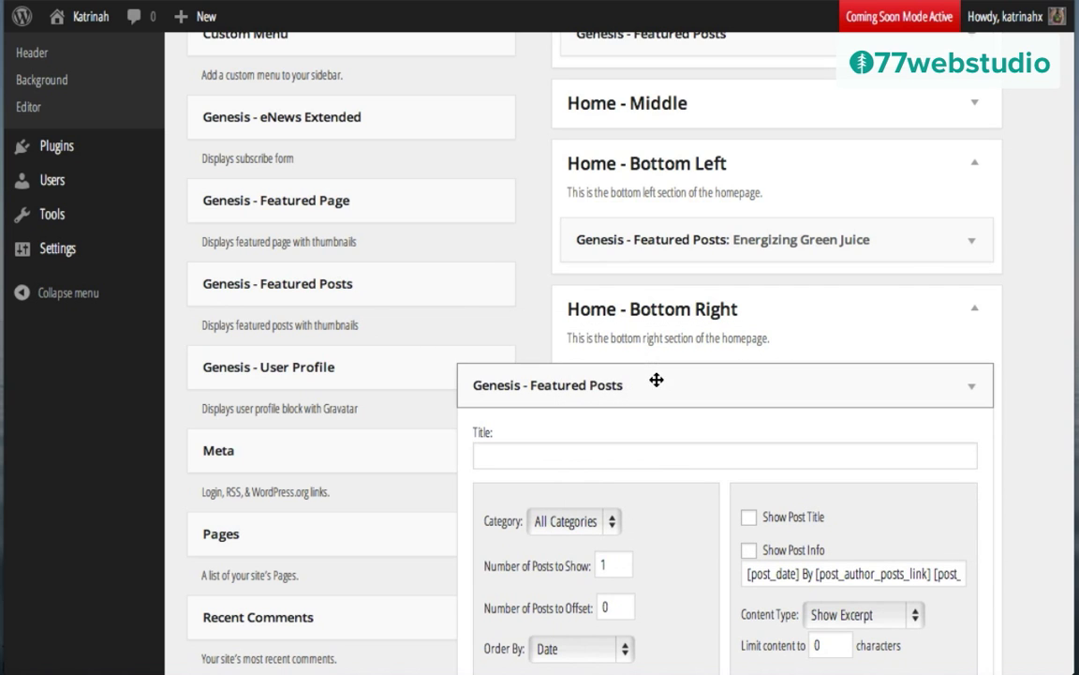
Step: Title the widget 'Delicious Smoothies', showing 2 Smoothies posts and excluding previously displayed ones
{"action": "scroll", "coordinate": [730, 436], "scroll_direction": "down", "scroll_amount": 4}
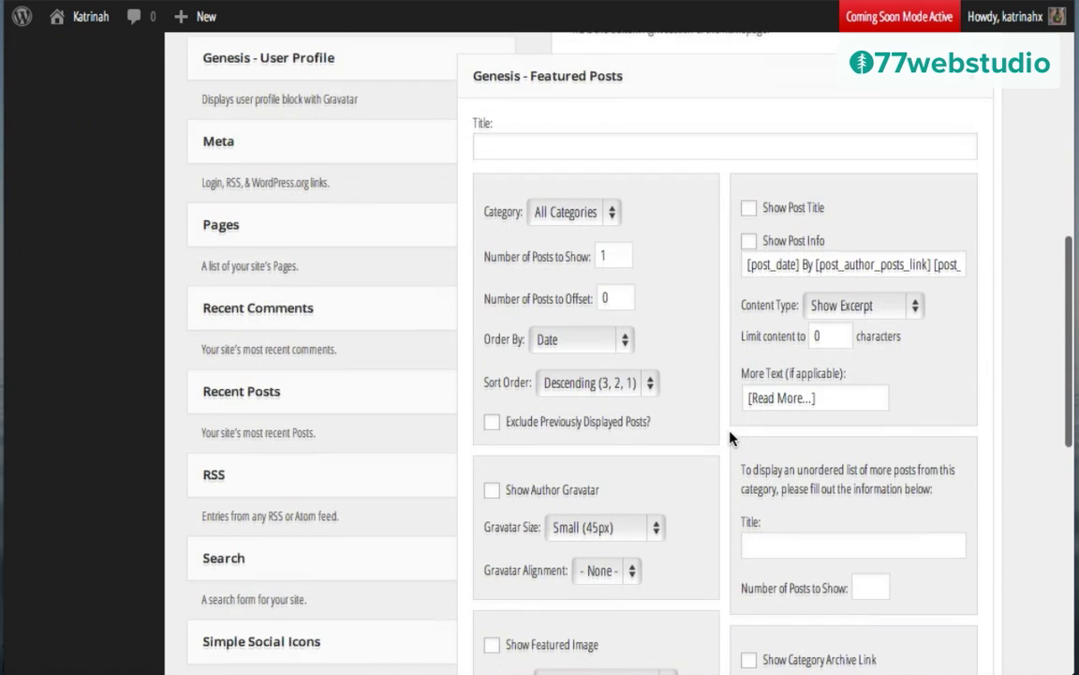
{"action": "type", "text": "Delicious Smoothies"}
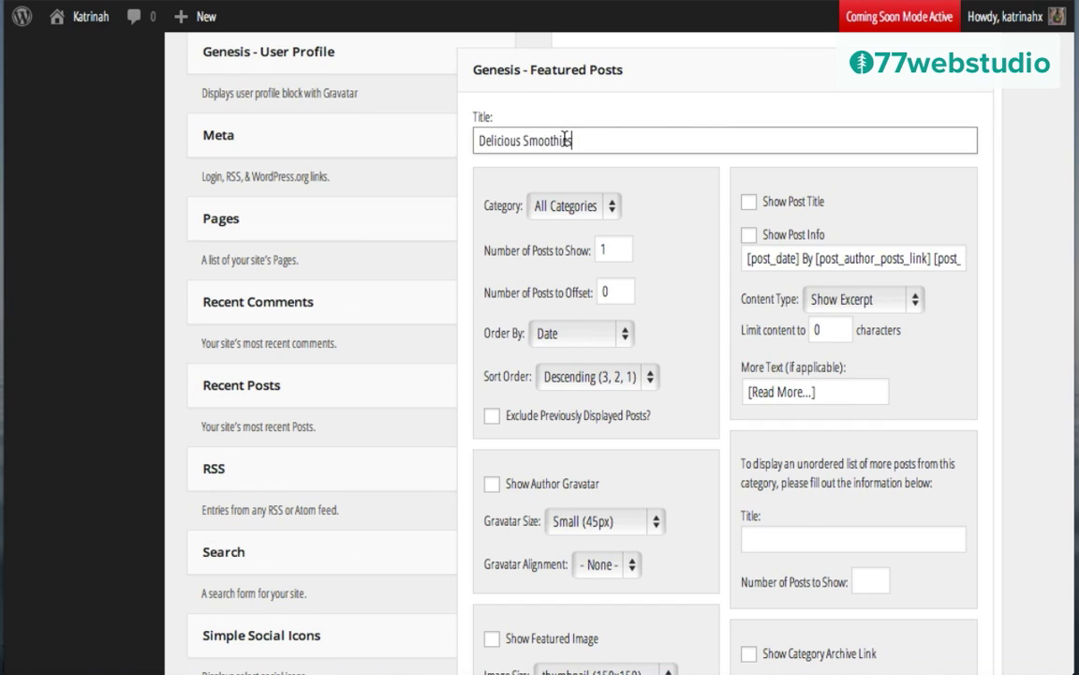
{"action": "left_click", "coordinate": [555, 206]}
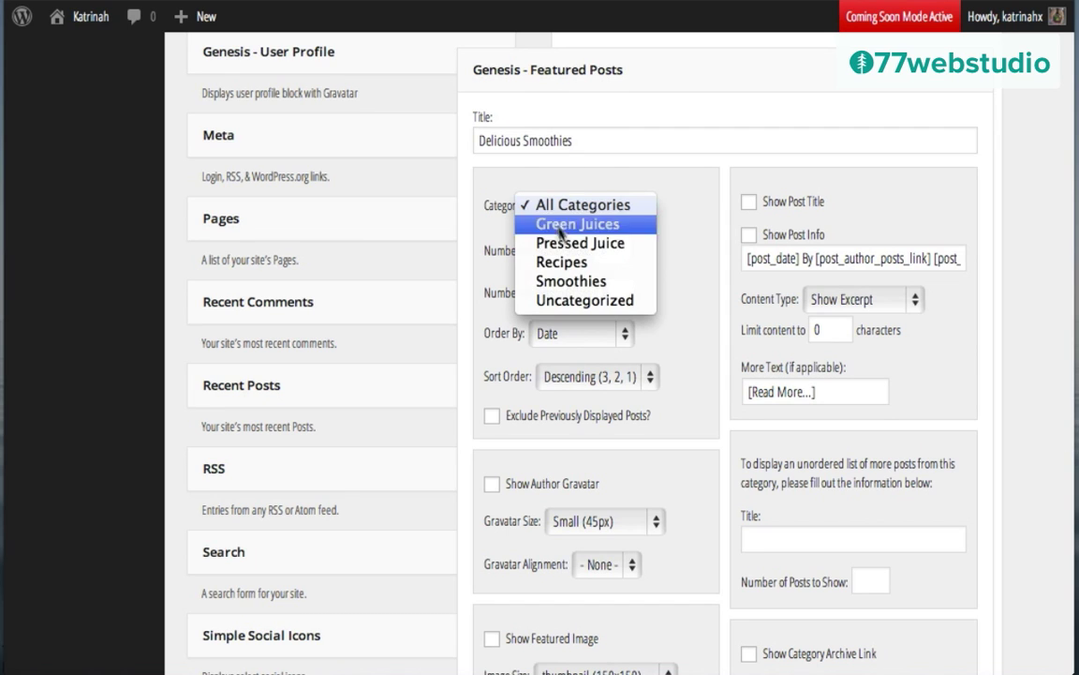
{"action": "left_click", "coordinate": [569, 281]}
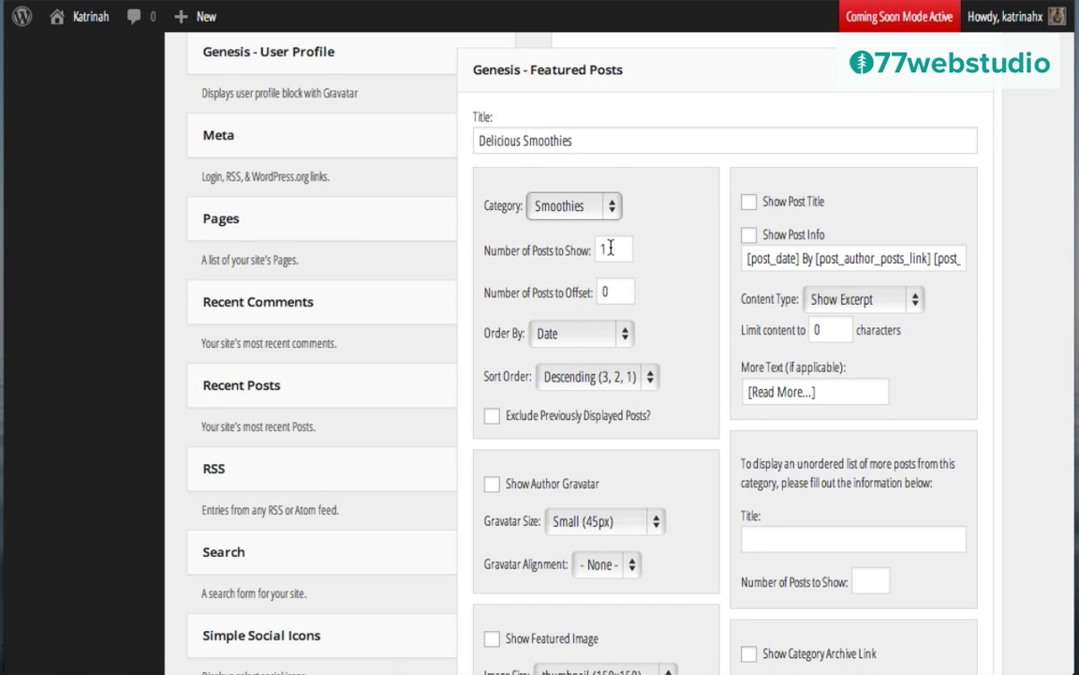
{"action": "left_click", "coordinate": [610, 248]}
{"action": "scroll", "coordinate": [610, 248], "scroll_direction": "up", "scroll_amount": 5}
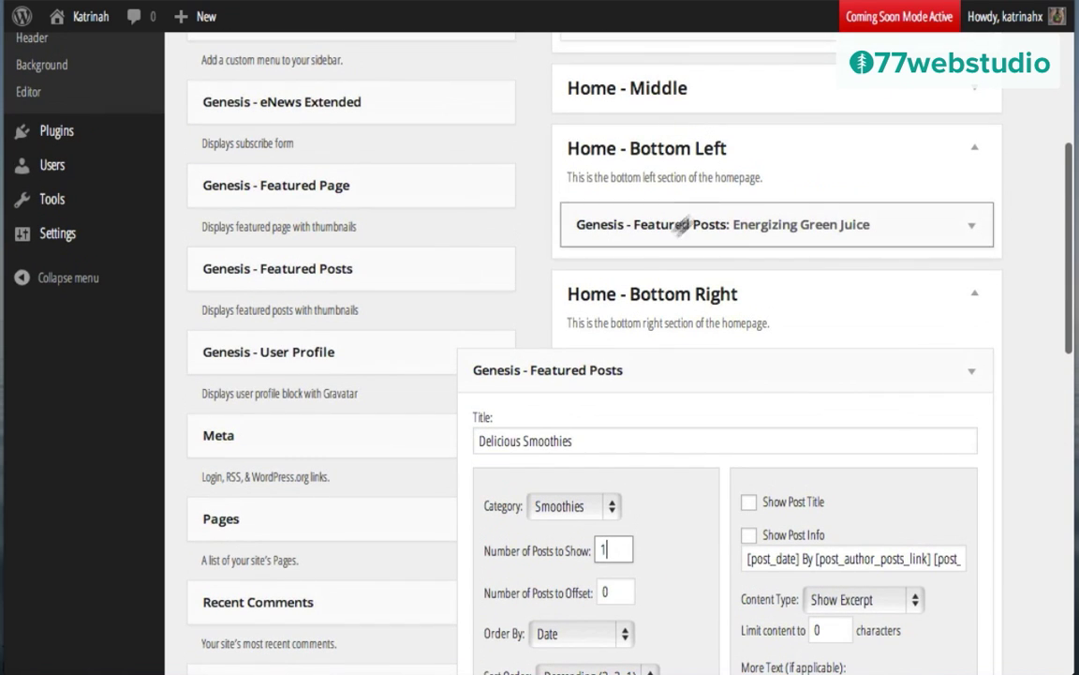
{"action": "scroll", "coordinate": [675, 367], "scroll_direction": "down", "scroll_amount": 3}
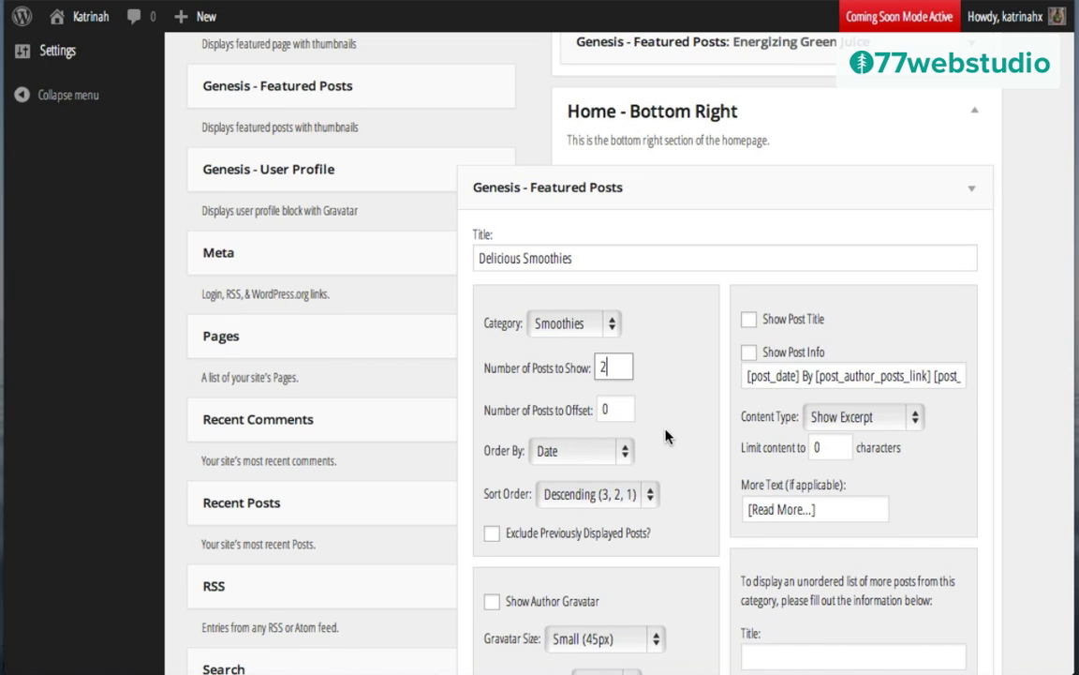
{"action": "scroll", "coordinate": [665, 436], "scroll_direction": "down", "scroll_amount": 2}
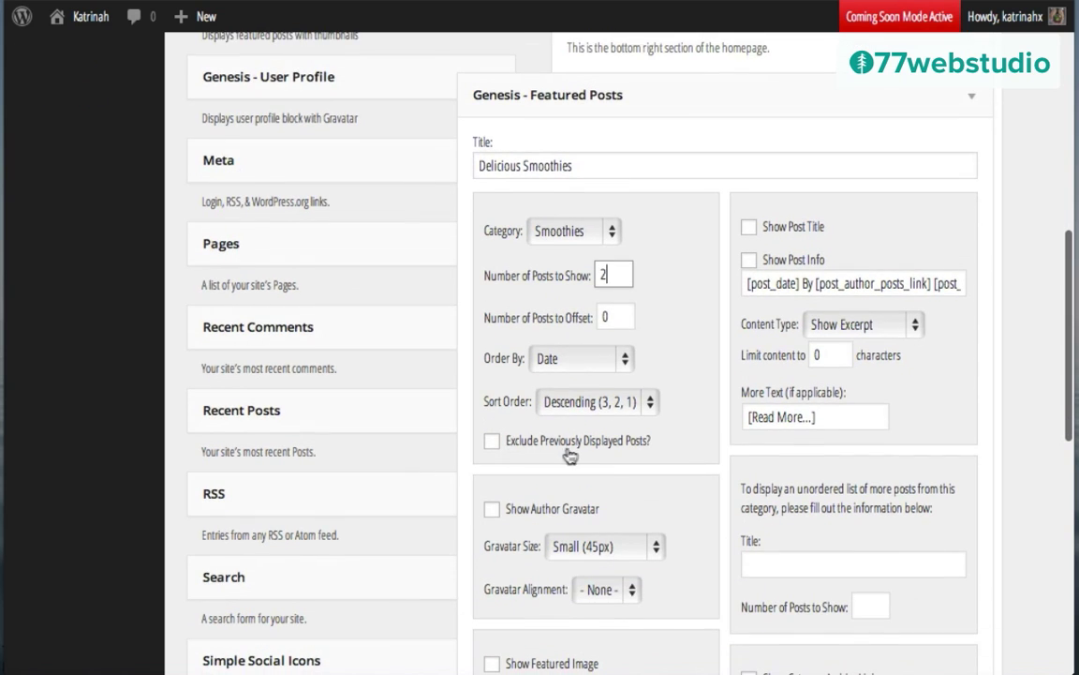
{"action": "left_click", "coordinate": [493, 446]}
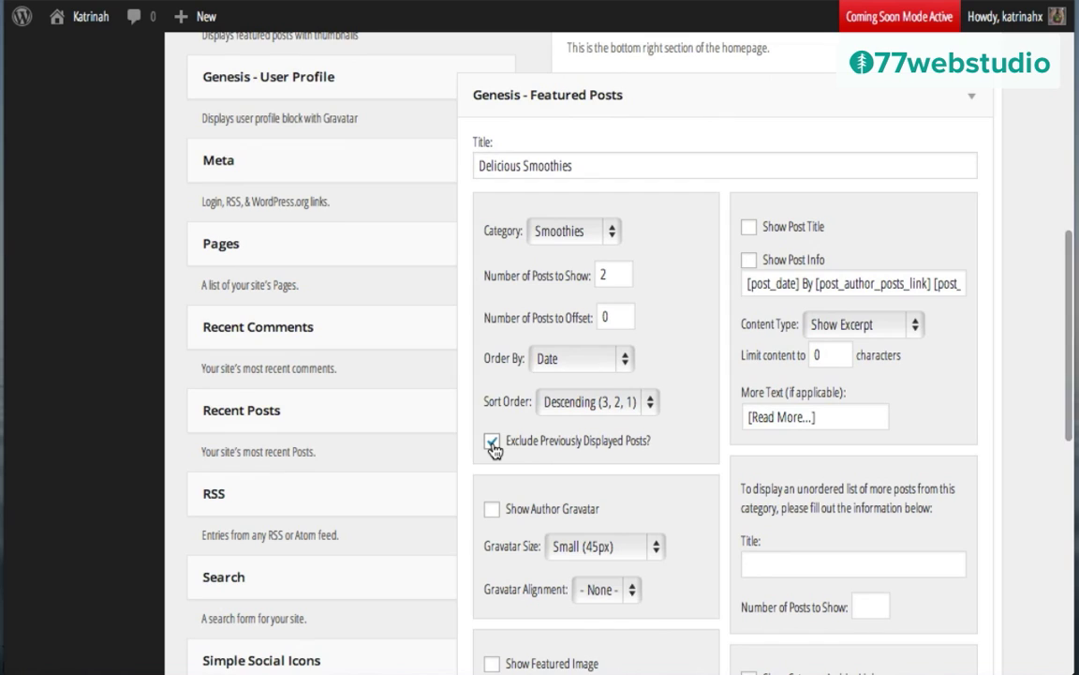
Step: Show post titles with 80-character content and 'Read more' link text
{"action": "left_click", "coordinate": [750, 228]}
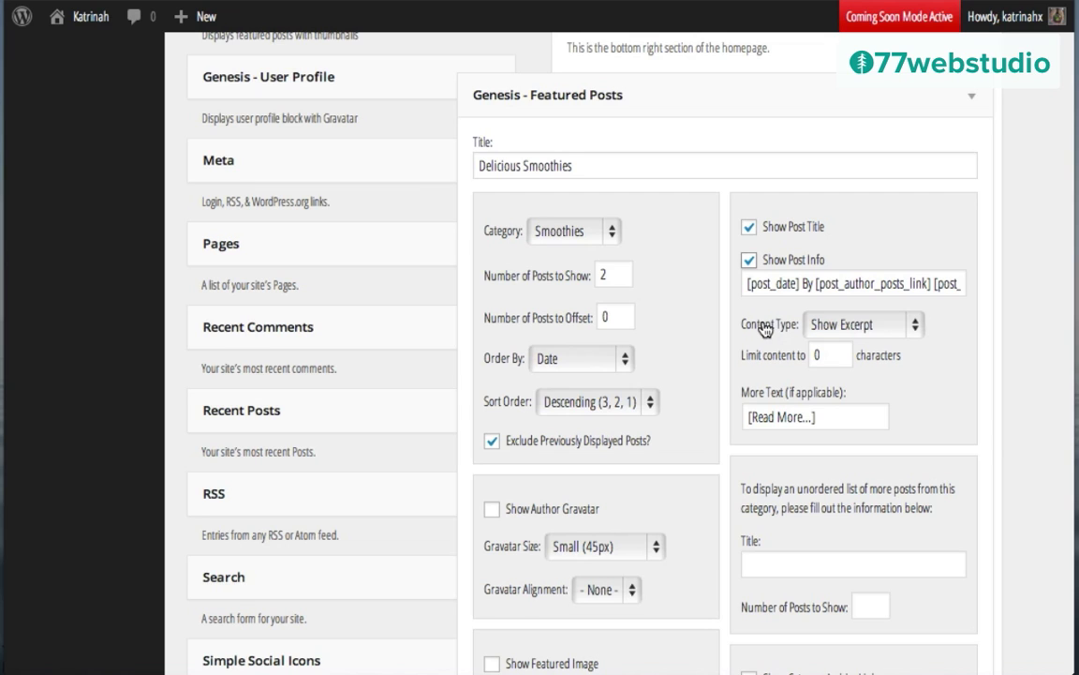
{"action": "left_click", "coordinate": [868, 325]}
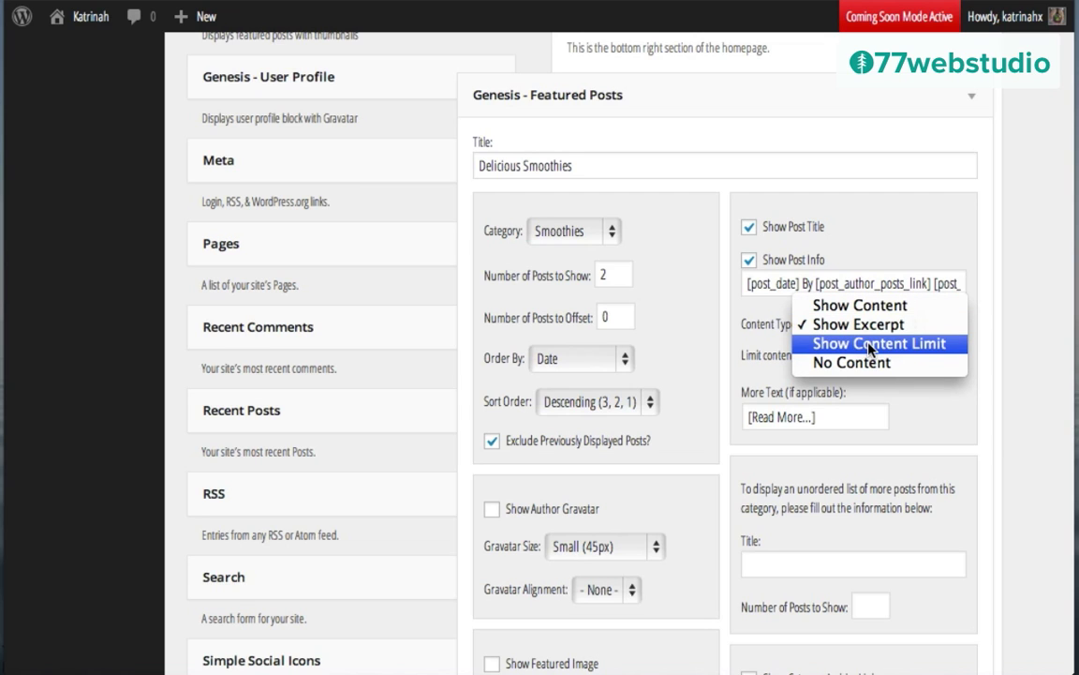
{"action": "left_click", "coordinate": [869, 344]}
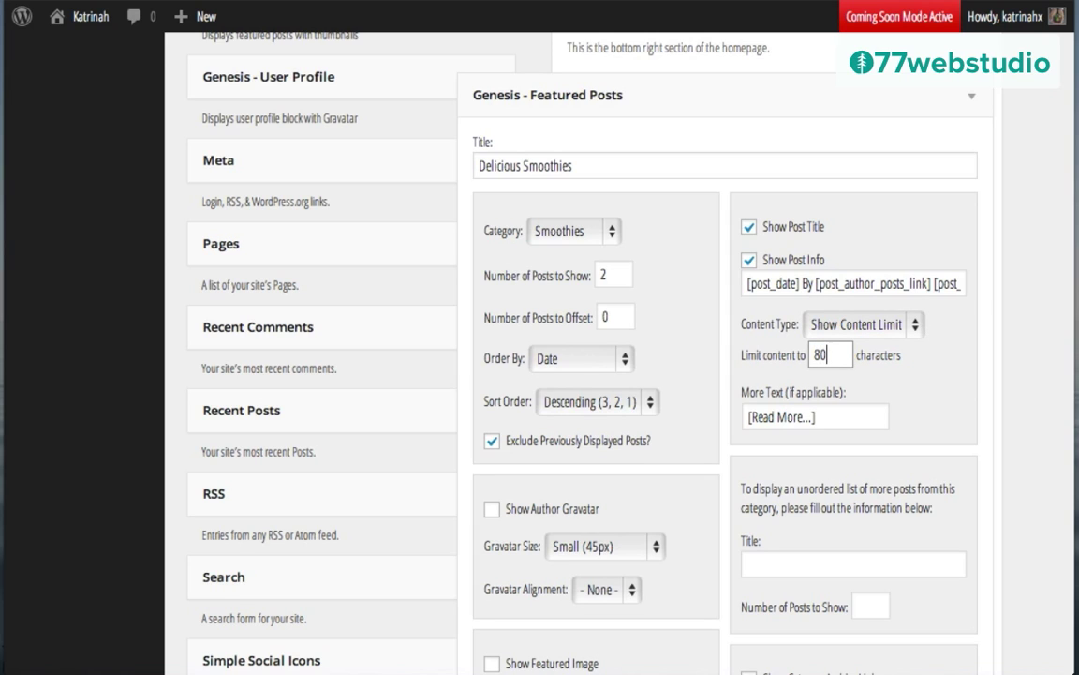
{"action": "triple_click", "coordinate": [790, 415]}
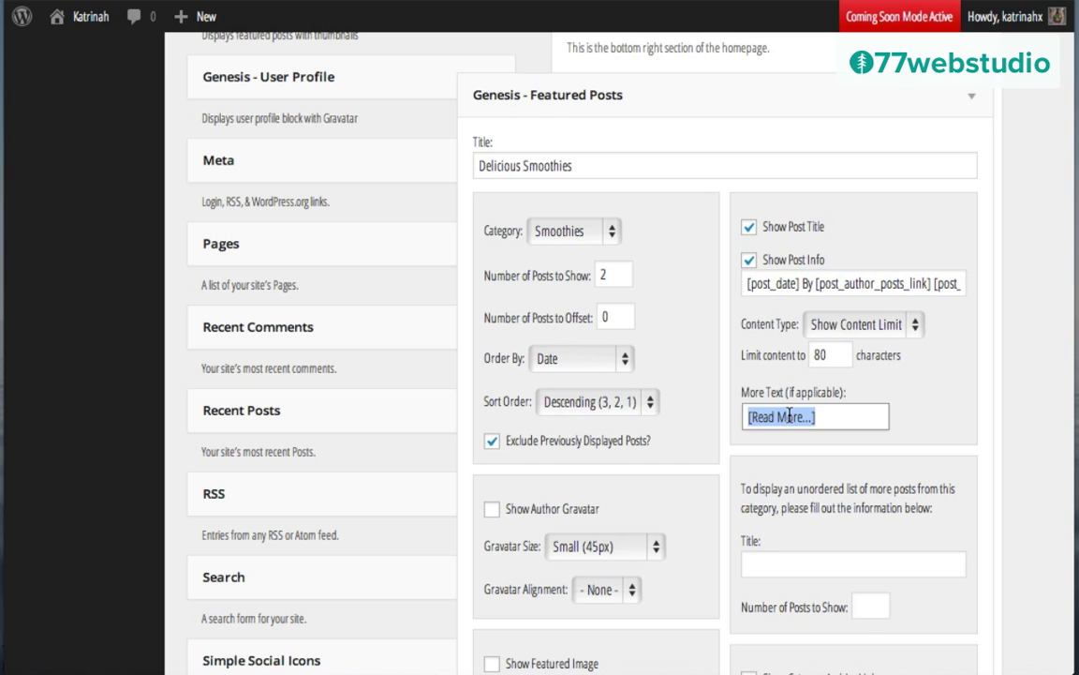
{"action": "type", "text": "R"}
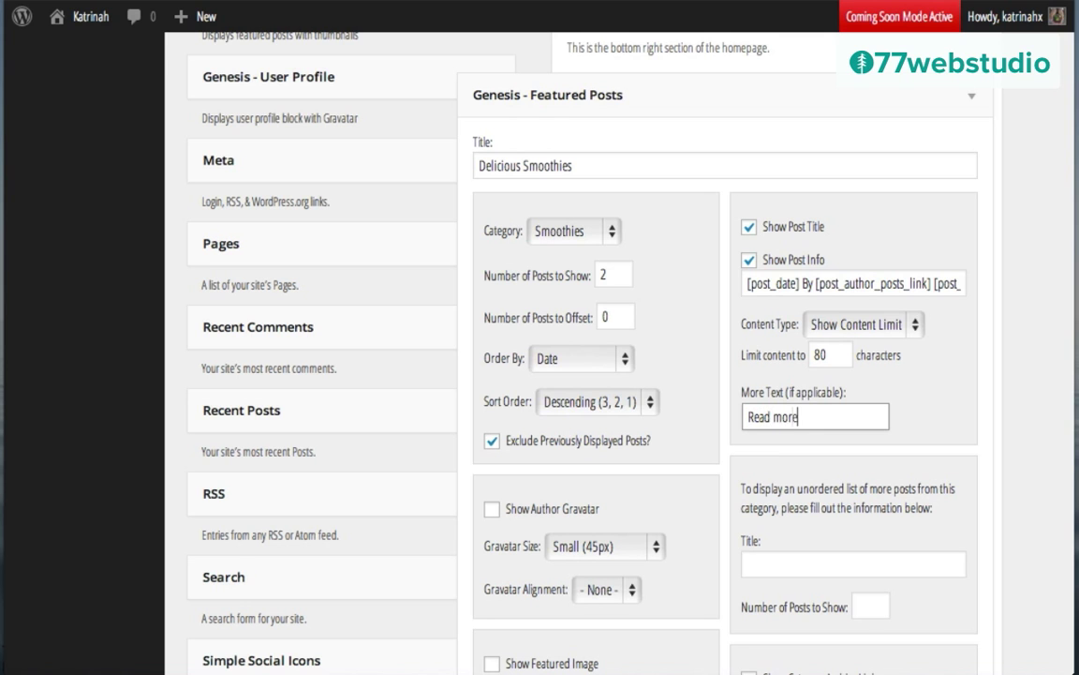
{"action": "type", "text": "ead more"}
{"action": "scroll", "coordinate": [506, 399], "scroll_direction": "down", "scroll_amount": 5}
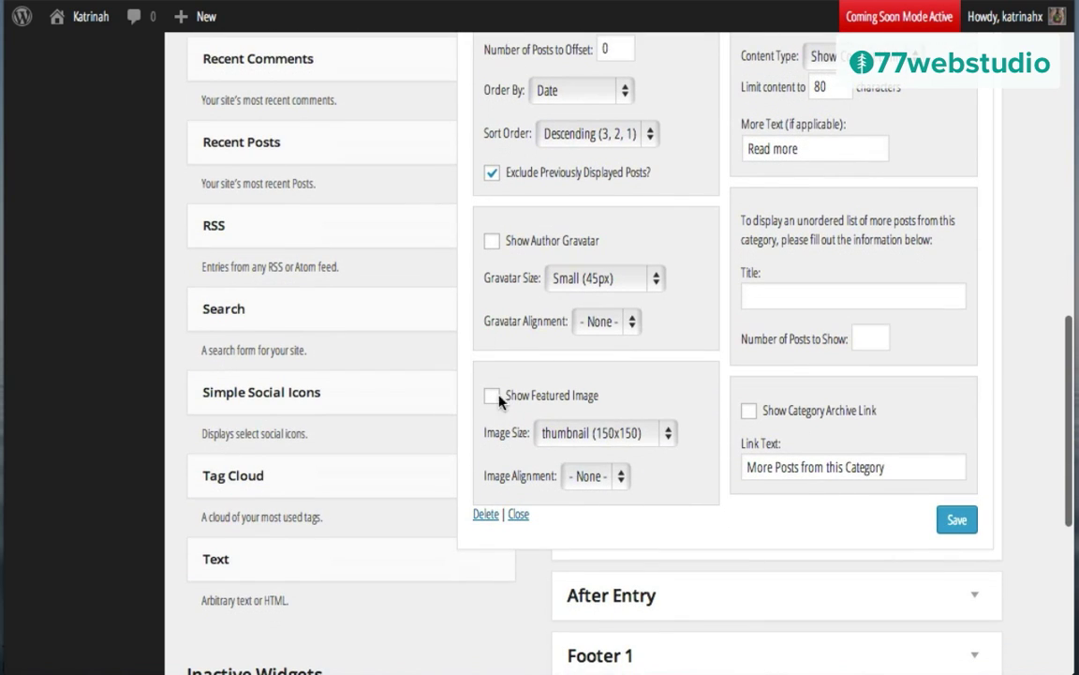
Step: Show left-aligned home-small featured images and save the Delicious Smoothies widget
{"action": "left_click", "coordinate": [492, 396]}
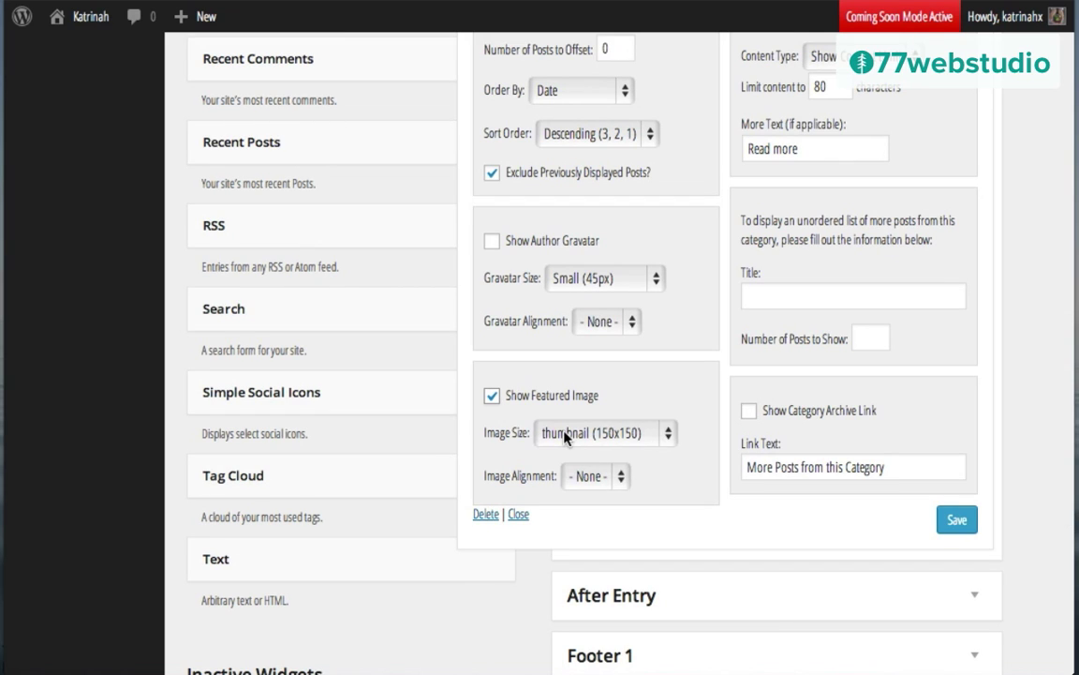
{"action": "left_click", "coordinate": [565, 437]}
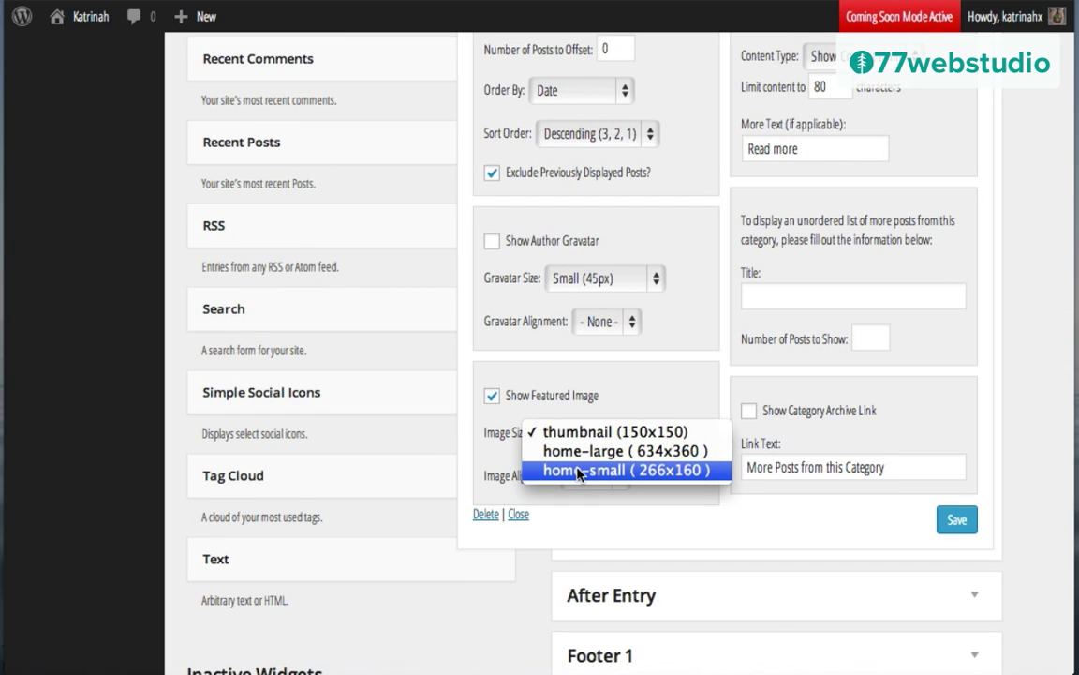
{"action": "left_click", "coordinate": [578, 471]}
{"action": "left_click", "coordinate": [589, 476]}
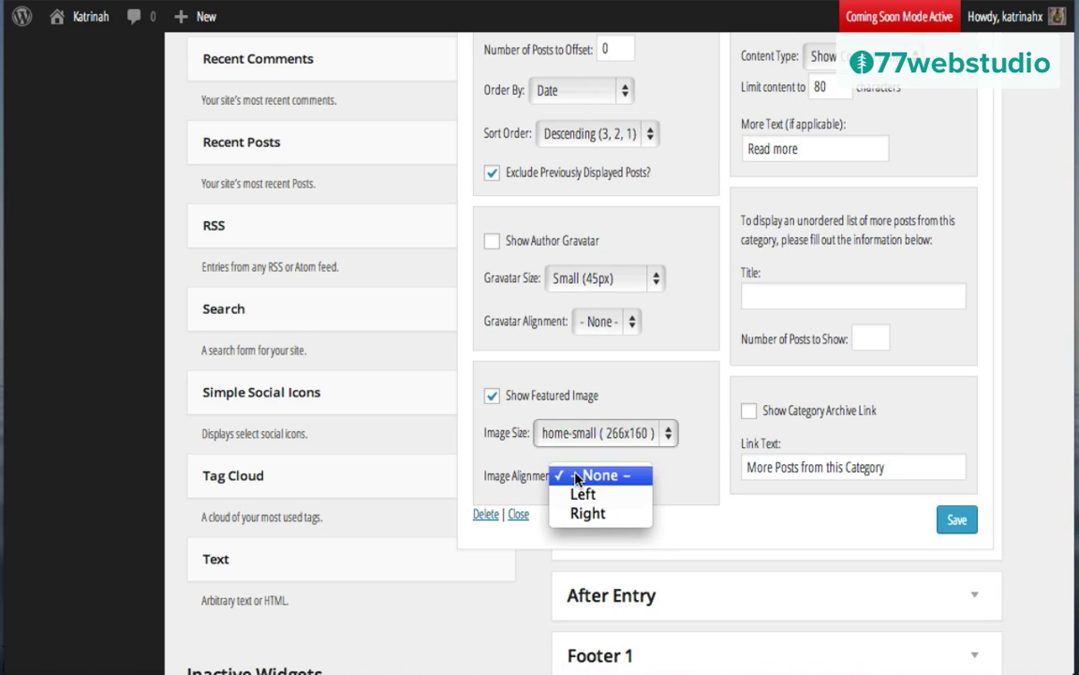
{"action": "left_click", "coordinate": [592, 493]}
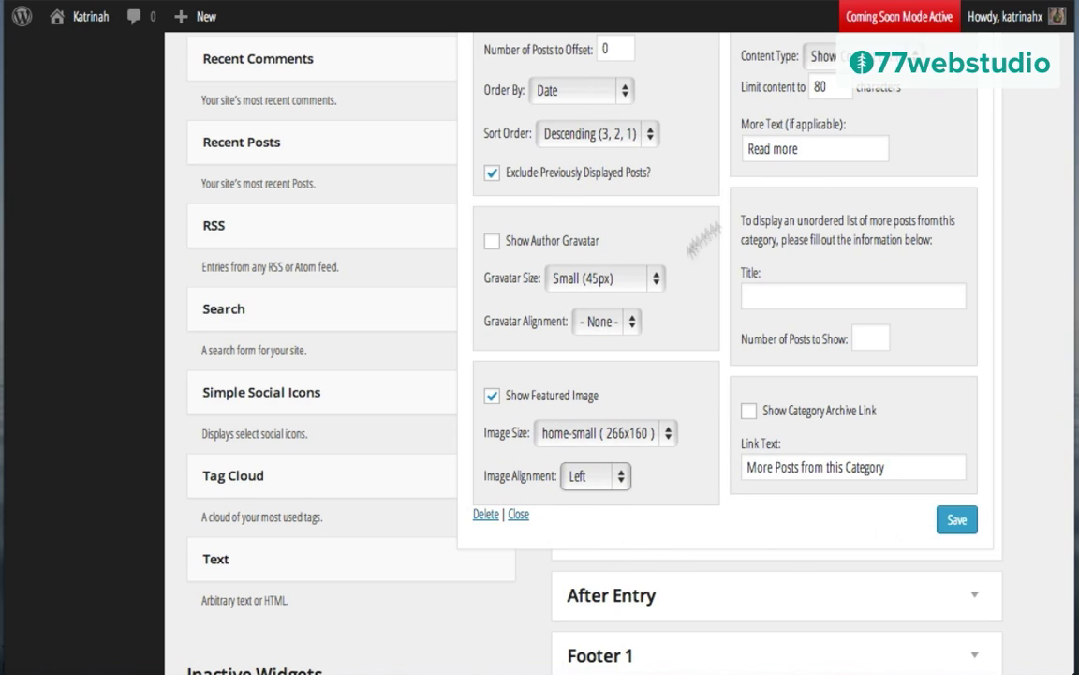
{"action": "left_click", "coordinate": [956, 523]}
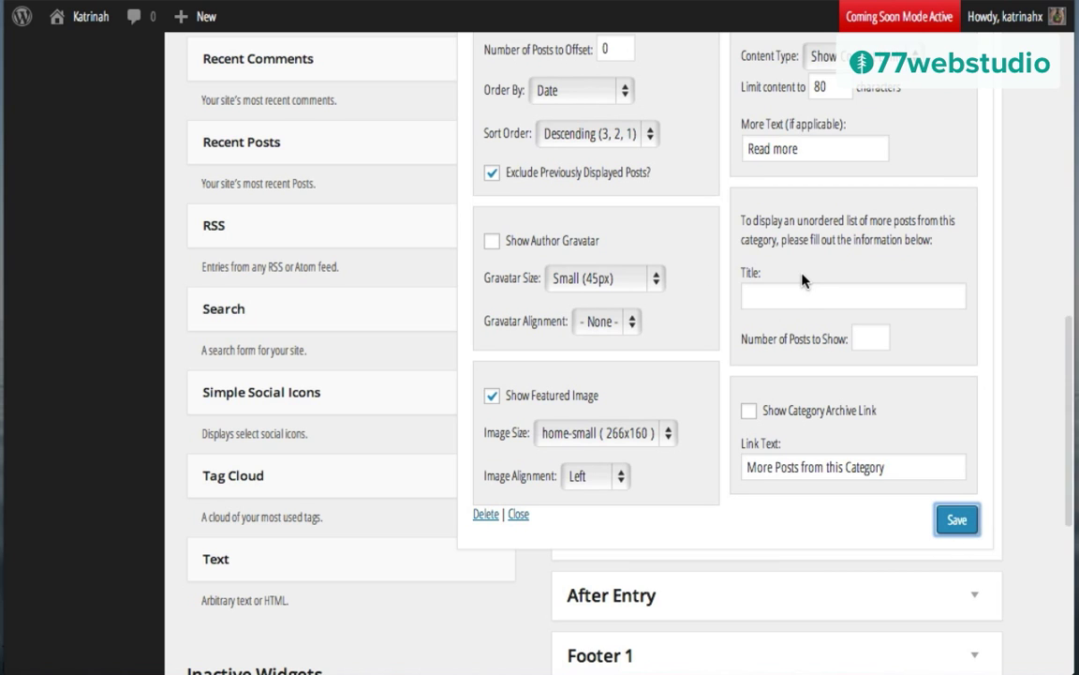
Step: Reopen the Energizing Green Juice widget's settings in Home - Bottom Left
{"action": "scroll", "coordinate": [802, 278], "scroll_direction": "up", "scroll_amount": 5}
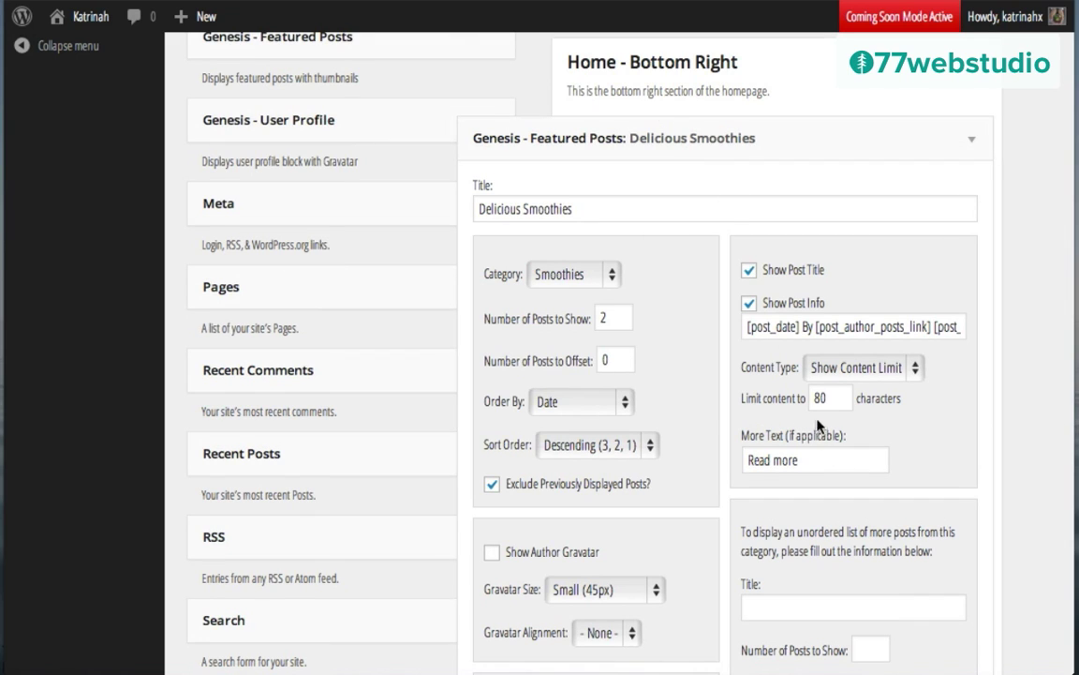
{"action": "scroll", "coordinate": [823, 398], "scroll_direction": "up", "scroll_amount": 4}
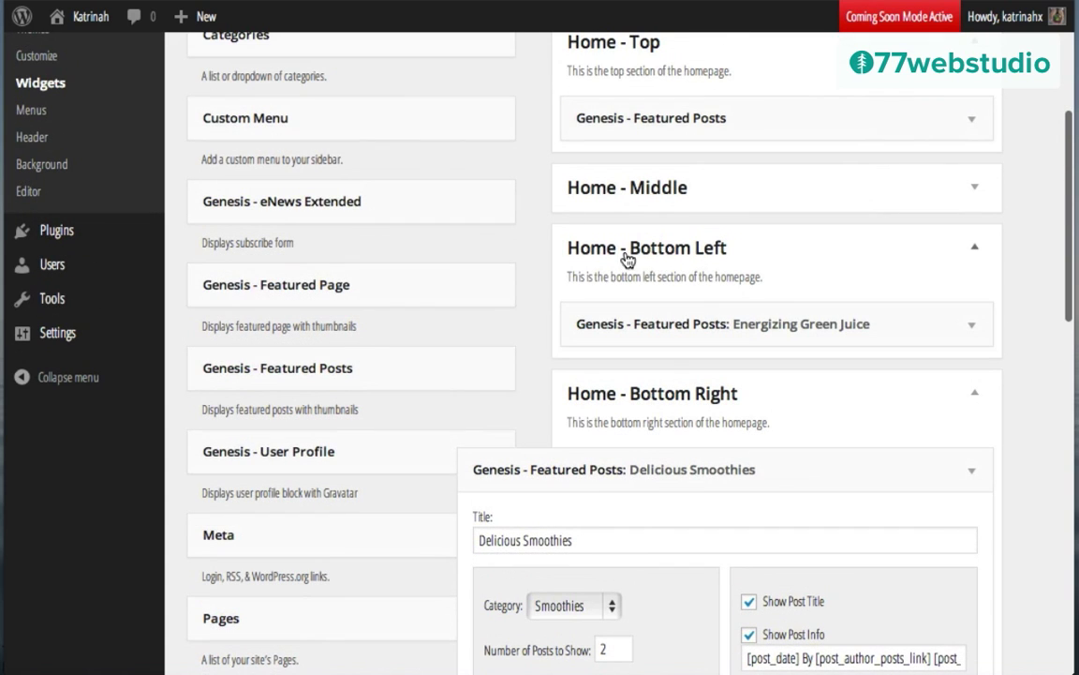
{"action": "left_click", "coordinate": [972, 325]}
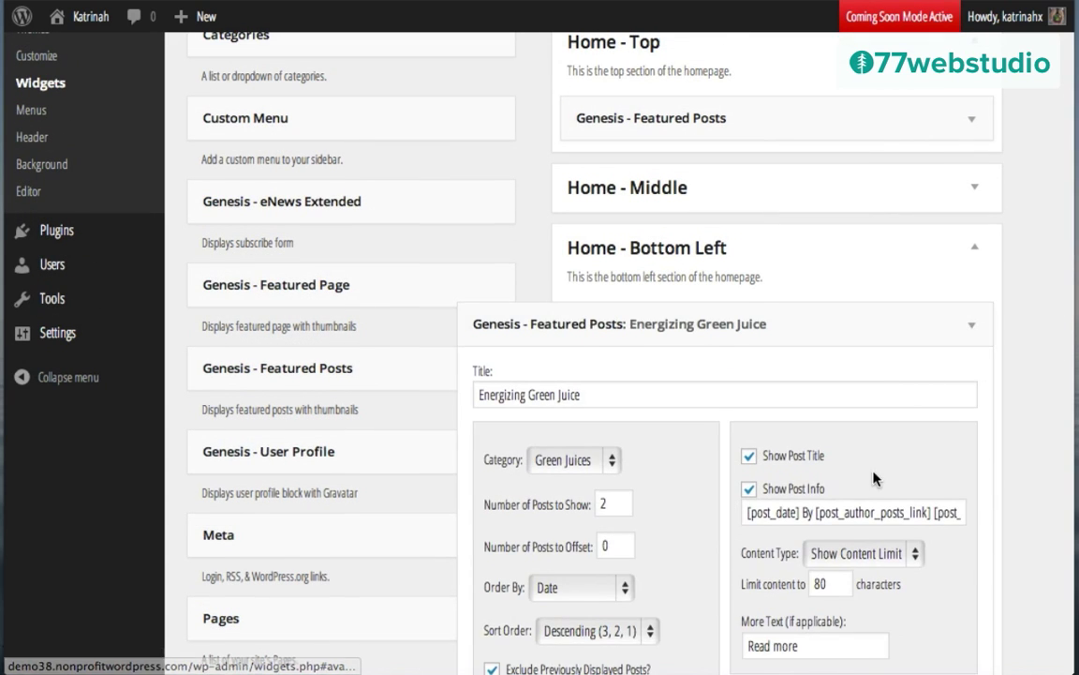
{"action": "scroll", "coordinate": [872, 422], "scroll_direction": "down", "scroll_amount": 3}
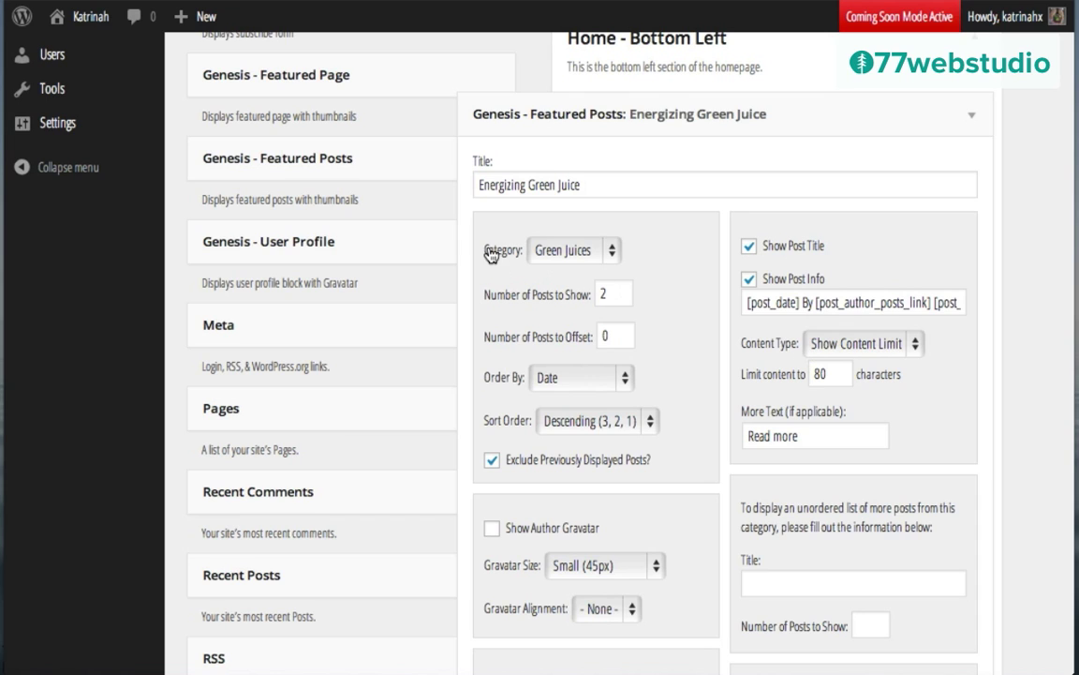
Step: Visit the live site and scroll to the Energizing Green Juice and Delicious Smoothies sections
{"action": "mouse_move", "coordinate": [91, 19]}
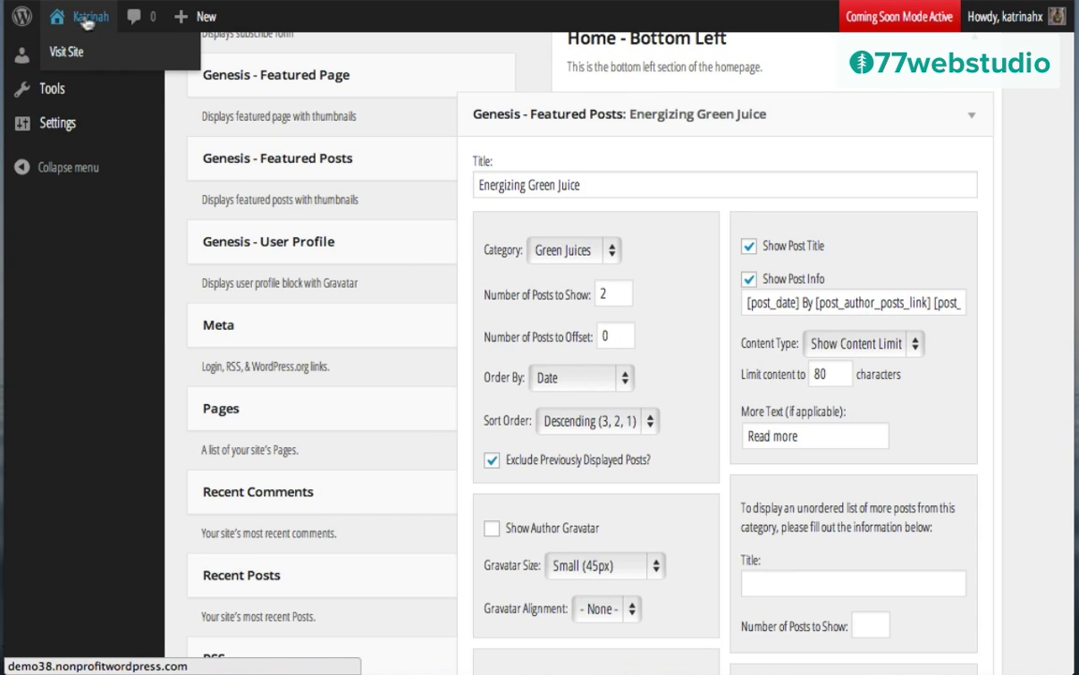
{"action": "left_click", "coordinate": [74, 55]}
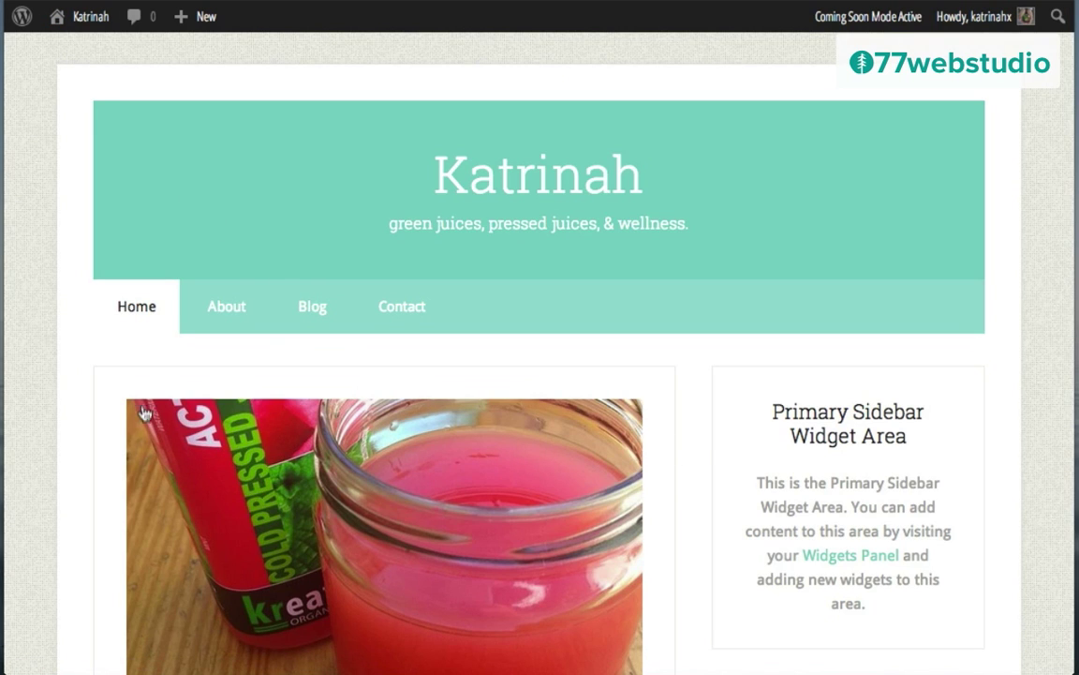
{"action": "scroll", "coordinate": [69, 453], "scroll_direction": "down", "scroll_amount": 4}
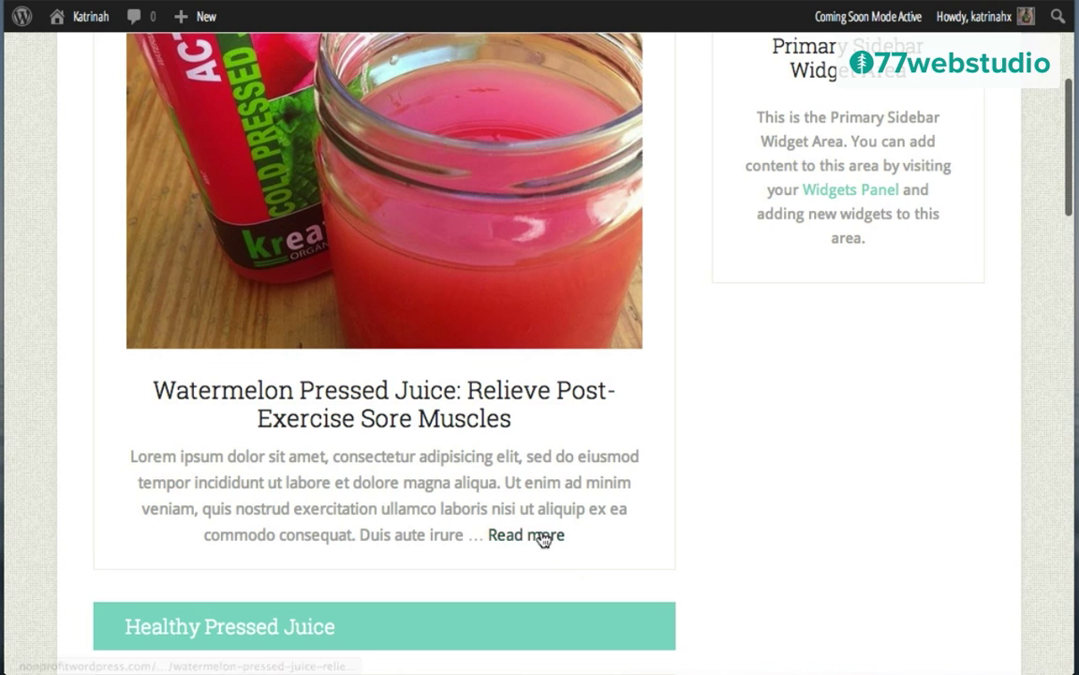
{"action": "scroll", "coordinate": [104, 549], "scroll_direction": "down", "scroll_amount": 5}
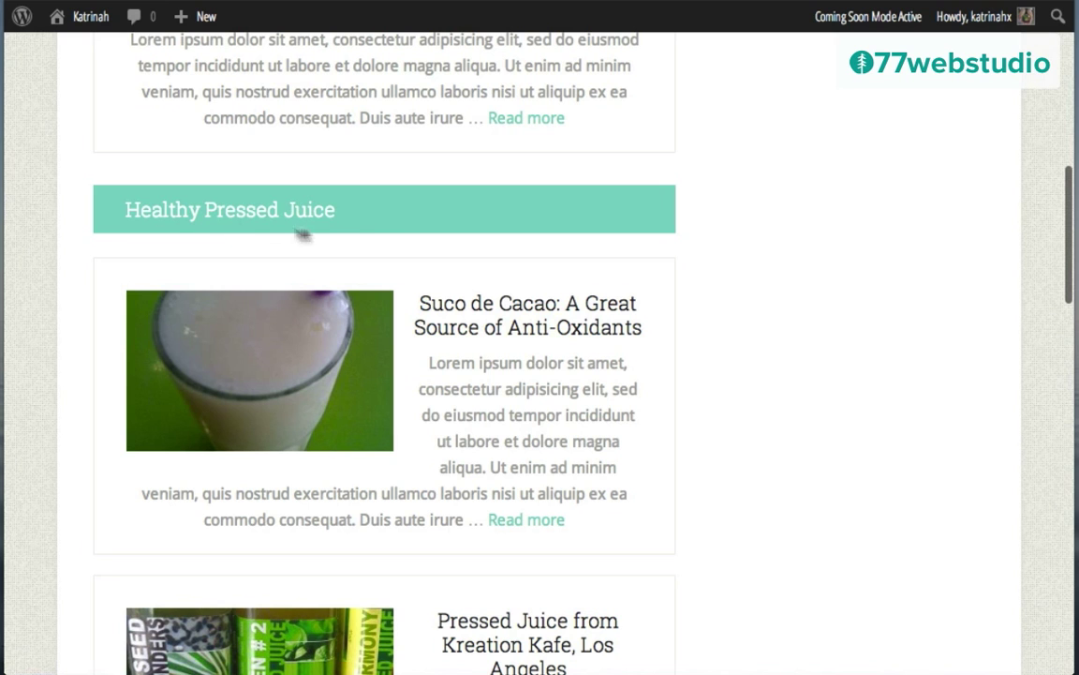
{"action": "scroll", "coordinate": [489, 339], "scroll_direction": "down", "scroll_amount": 2}
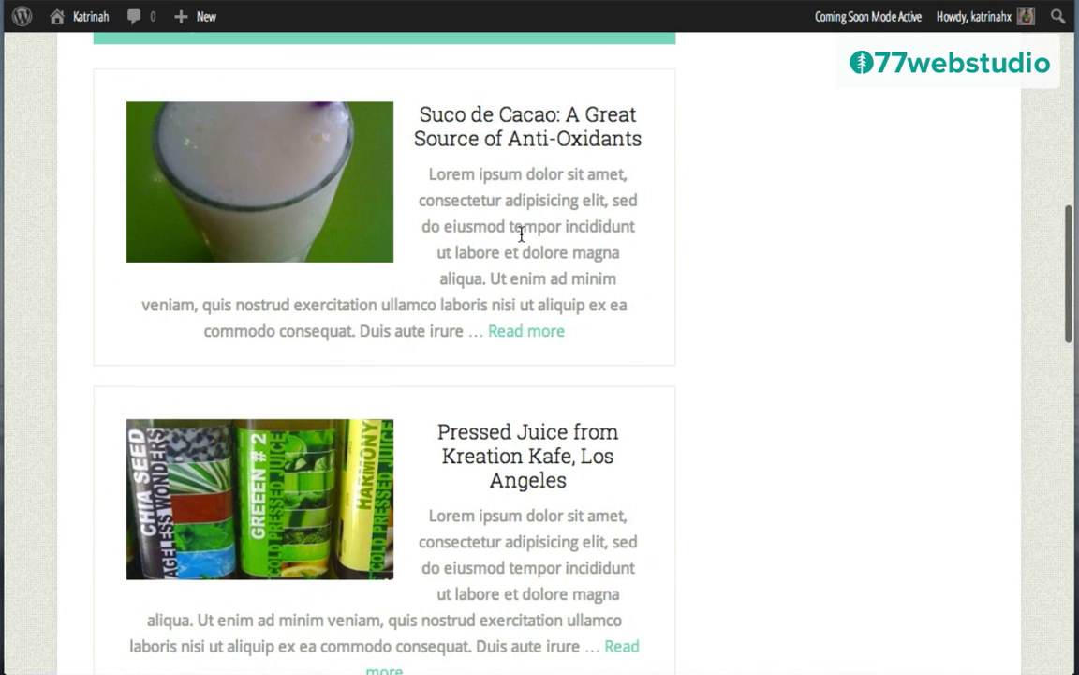
{"action": "scroll", "coordinate": [460, 458], "scroll_direction": "down", "scroll_amount": 3}
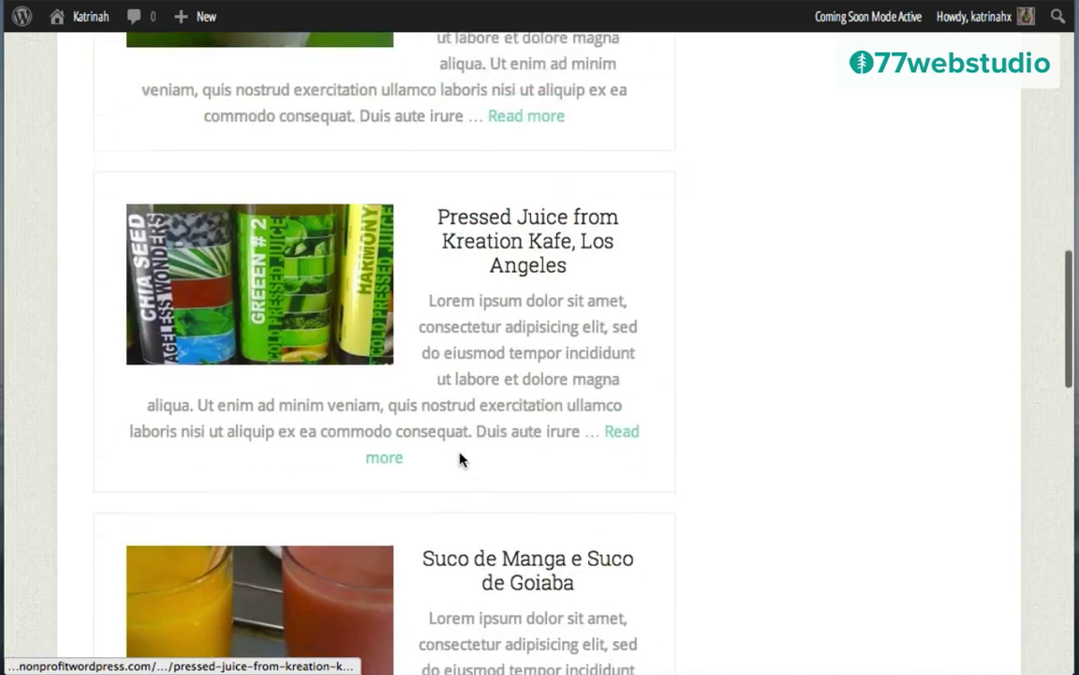
{"action": "scroll", "coordinate": [460, 458], "scroll_direction": "down", "scroll_amount": 6}
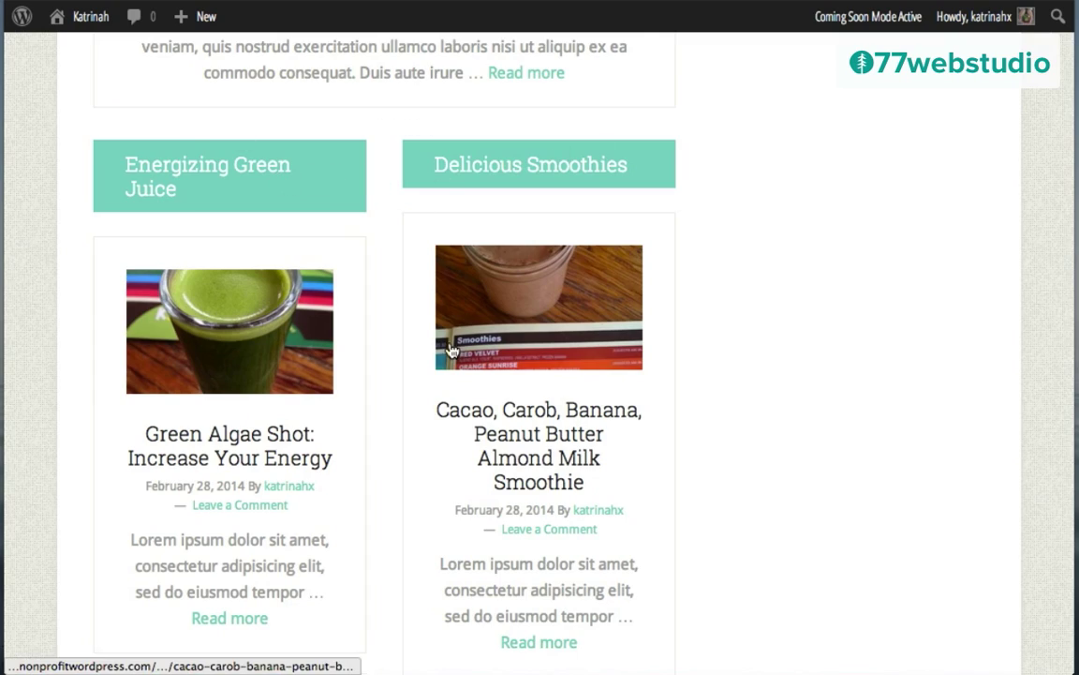
{"action": "scroll", "coordinate": [448, 340], "scroll_direction": "down", "scroll_amount": 5}
{"action": "scroll", "coordinate": [448, 337], "scroll_direction": "up", "scroll_amount": 8}
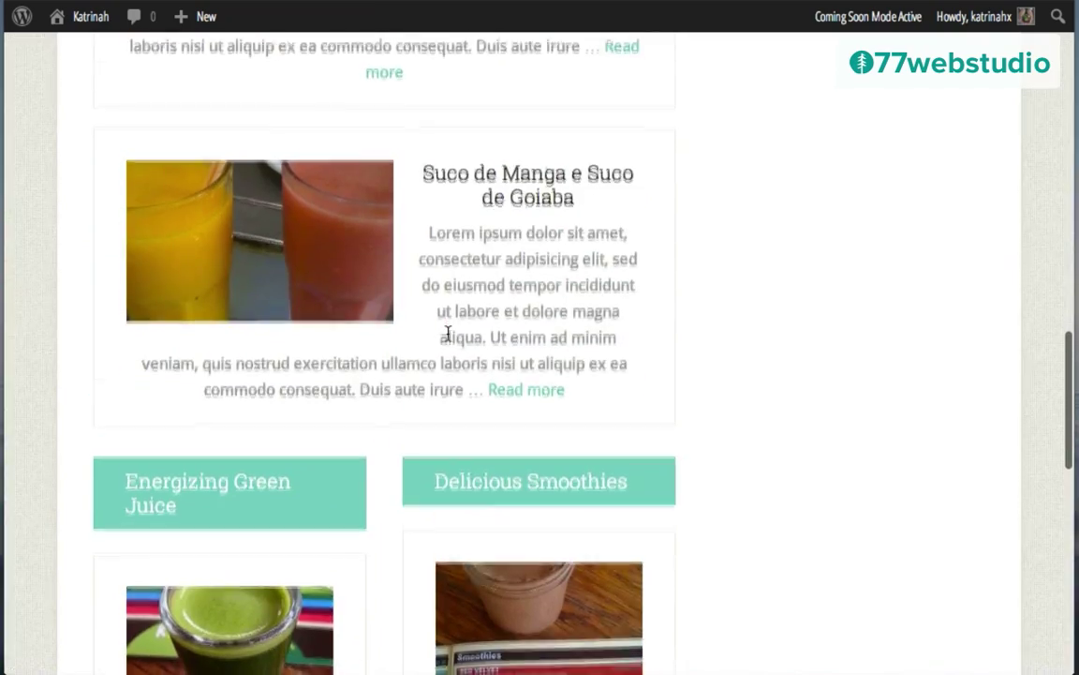
{"action": "scroll", "coordinate": [448, 336], "scroll_direction": "down", "scroll_amount": 3}
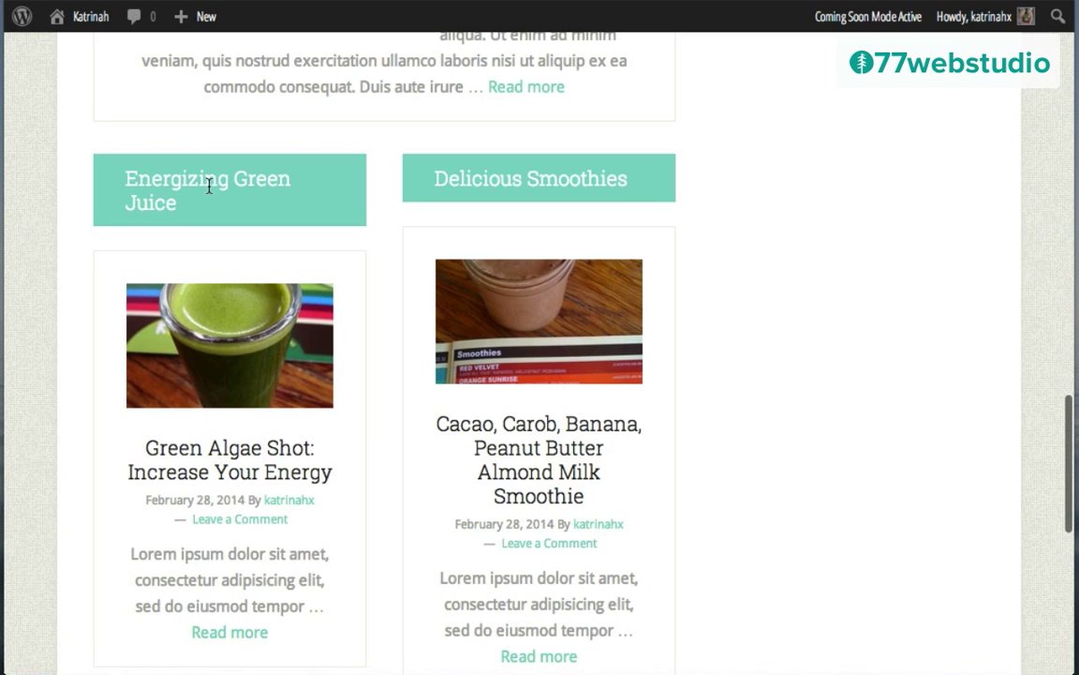
{"action": "mouse_move", "coordinate": [91, 16]}
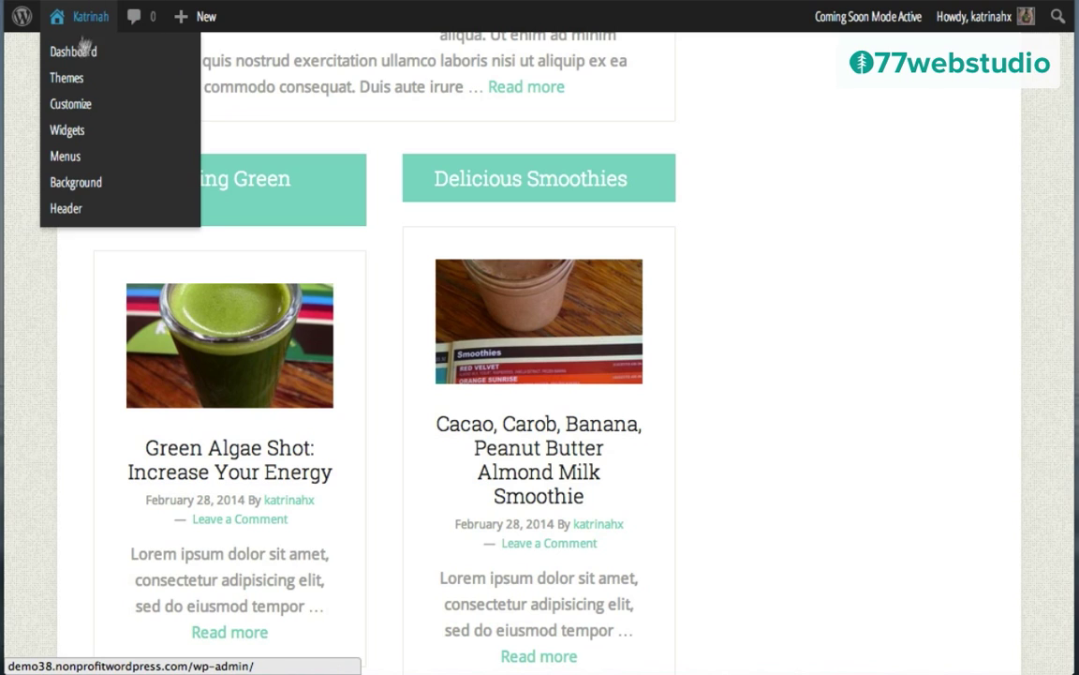
Step: Rename the Home - Bottom Left widget from 'Energizing Green Juice' to 'Green Juice' and save it
{"action": "left_click", "coordinate": [66, 133]}
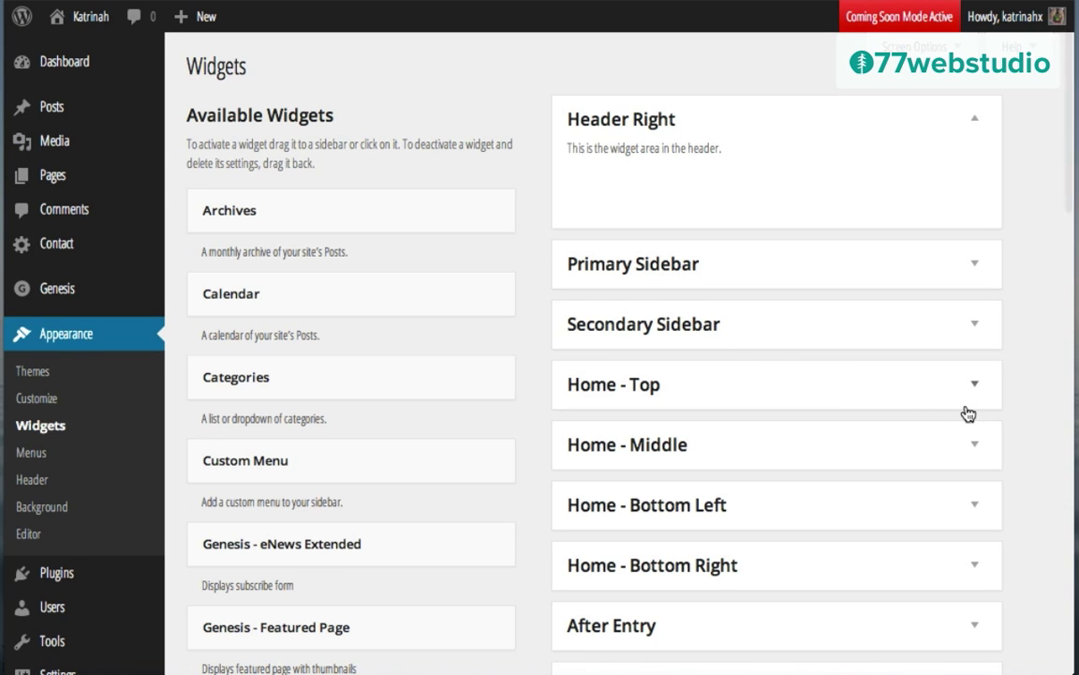
{"action": "scroll", "coordinate": [966, 413], "scroll_direction": "down", "scroll_amount": 2}
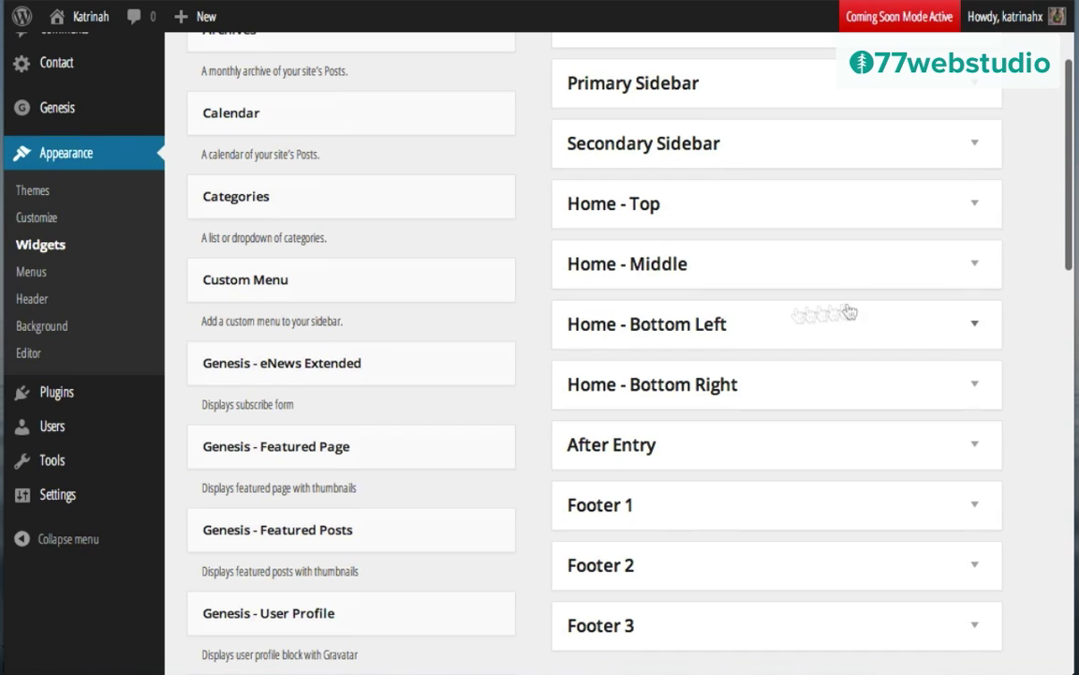
{"action": "left_click", "coordinate": [976, 325]}
{"action": "left_click", "coordinate": [976, 401]}
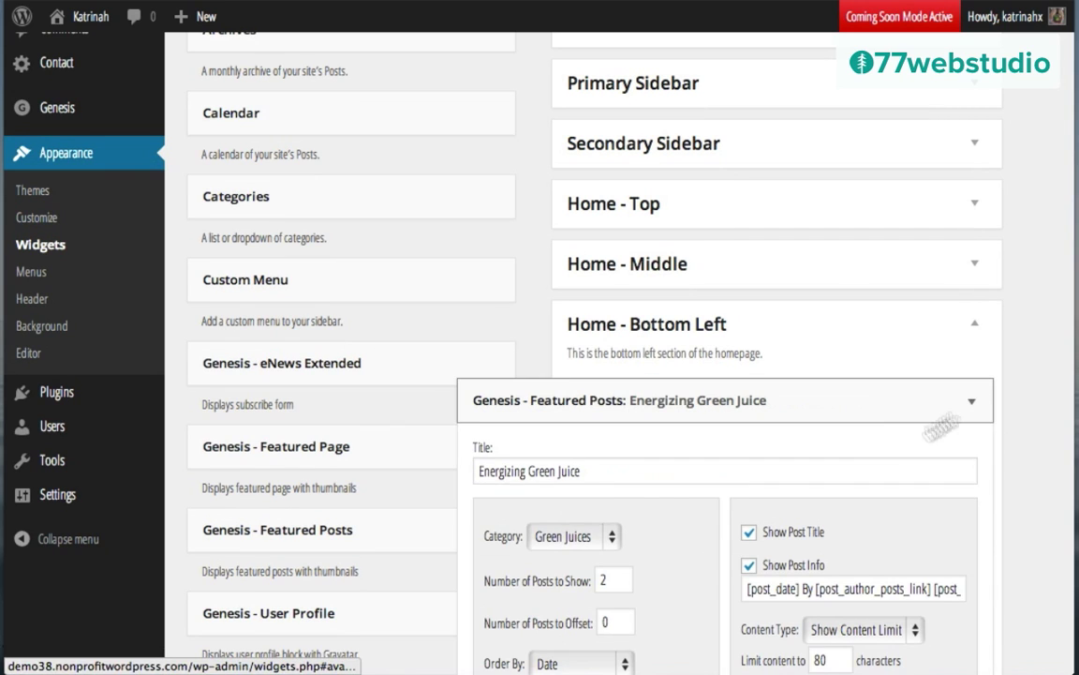
{"action": "left_click", "coordinate": [531, 470]}
{"action": "key", "text": "BackSpace"}
{"action": "key", "text": "BackSpace"}
{"action": "key", "text": "BackSpace"}
{"action": "key", "text": "BackSpace"}
{"action": "key", "text": "BackSpace"}
{"action": "key", "text": "BackSpace"}
{"action": "key", "text": "BackSpace"}
{"action": "key", "text": "BackSpace"}
{"action": "key", "text": "BackSpace"}
{"action": "key", "text": "BackSpace"}
{"action": "key", "text": "BackSpace"}
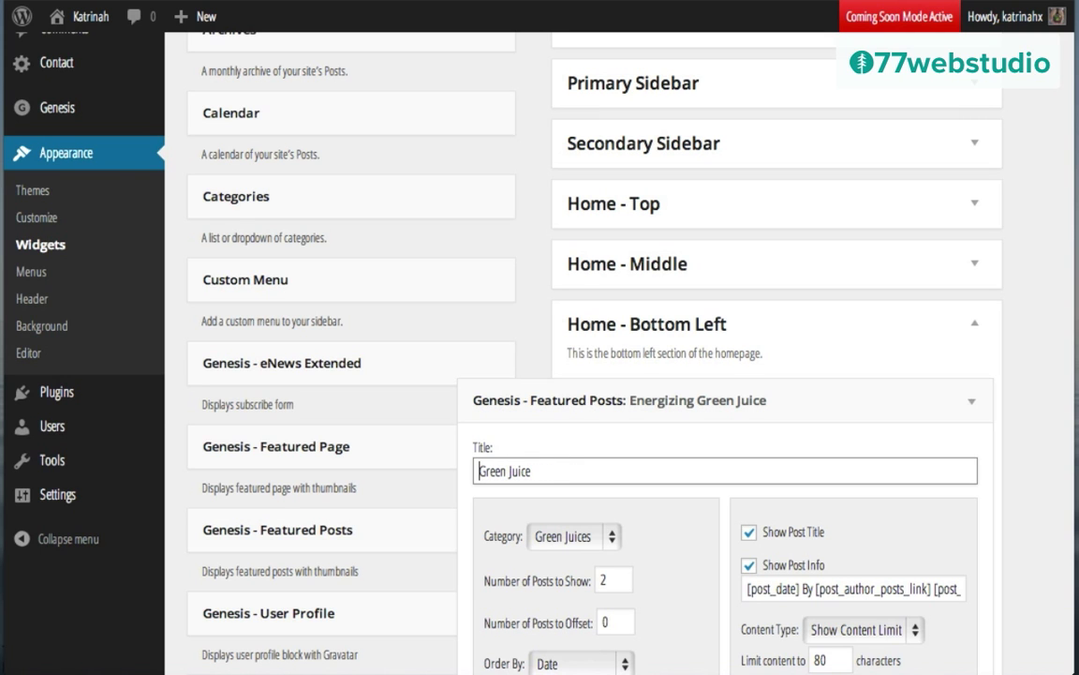
{"action": "scroll", "coordinate": [450, 478], "scroll_direction": "down", "scroll_amount": 7}
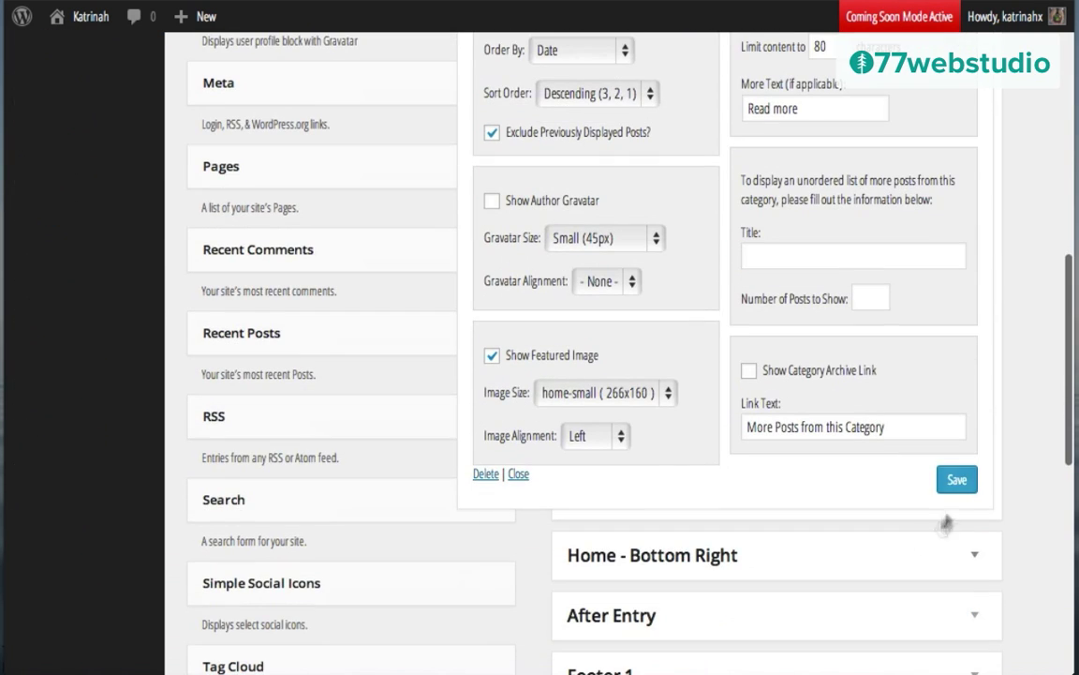
{"action": "left_click", "coordinate": [957, 479]}
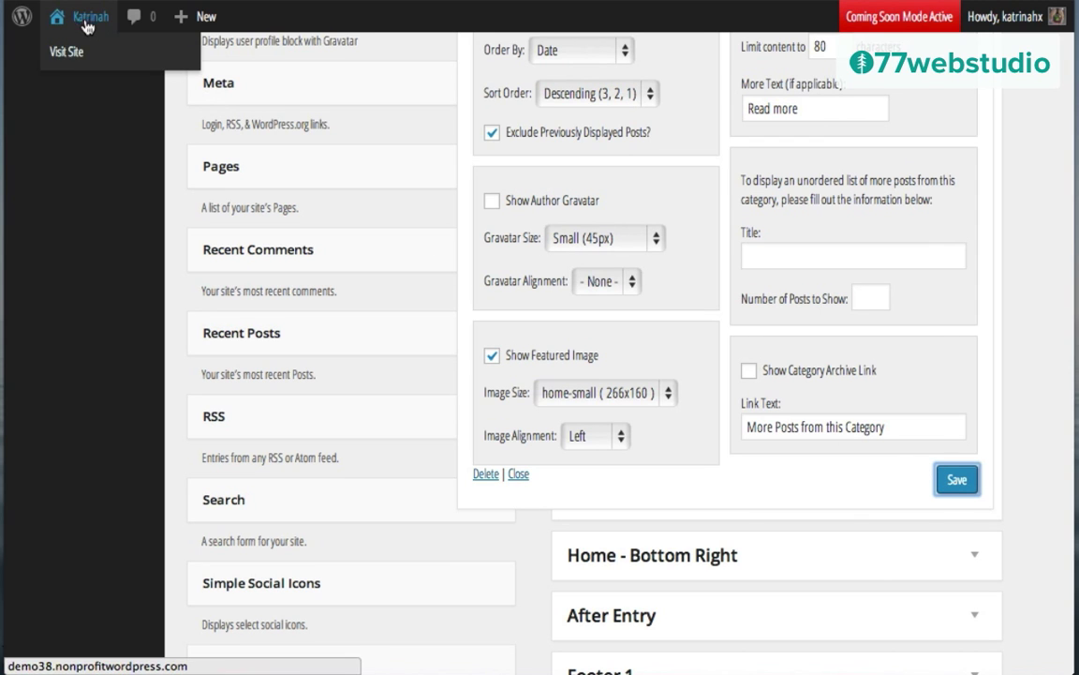
{"action": "left_click", "coordinate": [75, 53]}
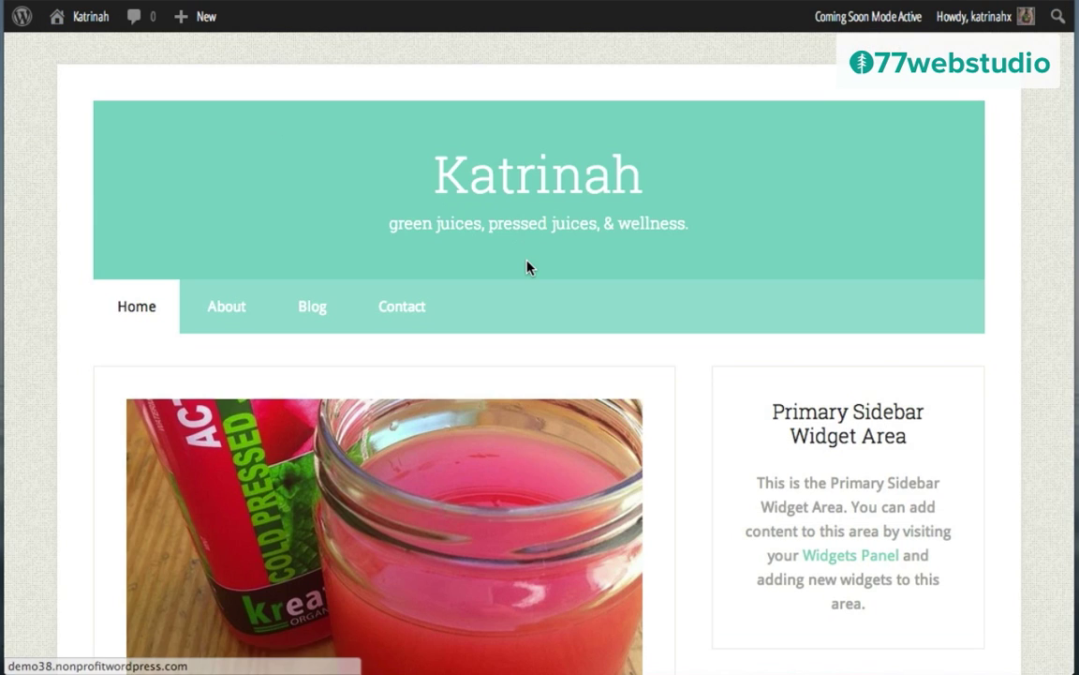
Step: Scroll the homepage to confirm the section heading reads 'Green Juice', then back up
{"action": "scroll", "coordinate": [528, 266], "scroll_direction": "down", "scroll_amount": 10}
{"action": "scroll", "coordinate": [527, 266], "scroll_direction": "down", "scroll_amount": 10}
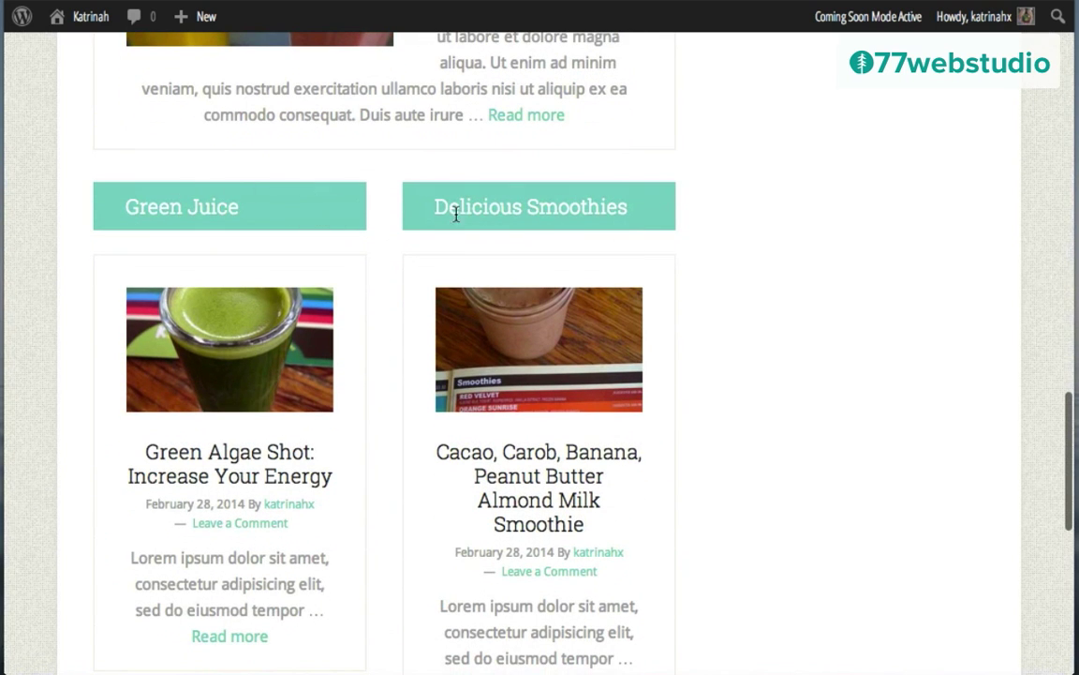
{"action": "scroll", "coordinate": [714, 413], "scroll_direction": "down", "scroll_amount": 5}
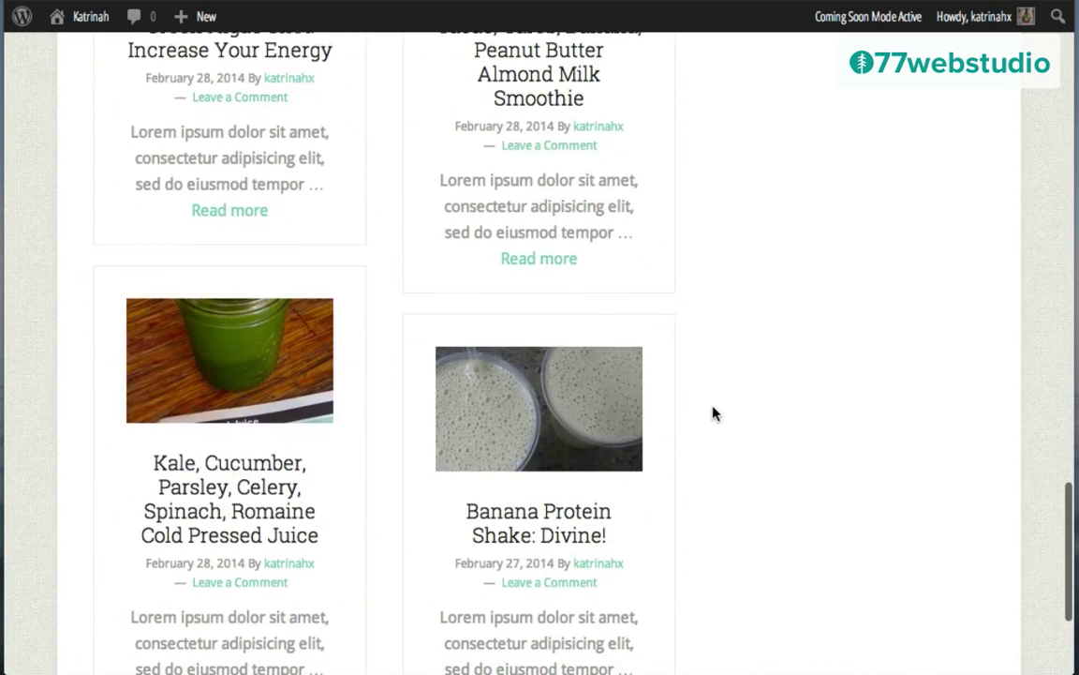
{"action": "scroll", "coordinate": [714, 413], "scroll_direction": "up", "scroll_amount": 15}
{"action": "scroll", "coordinate": [714, 413], "scroll_direction": "up", "scroll_amount": 15}
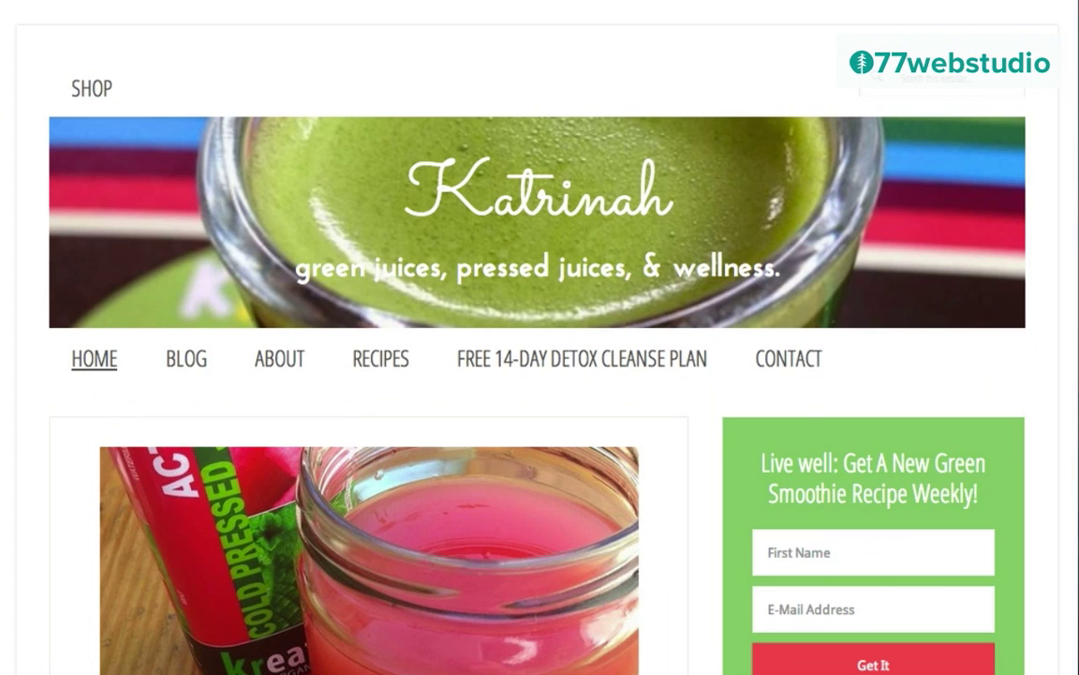
Step: Scroll through the live homepage reviewing the Healthy Pressed Juice posts, sidebar and bottom sections
{"action": "scroll", "coordinate": [1051, 434], "scroll_direction": "down", "scroll_amount": 3}
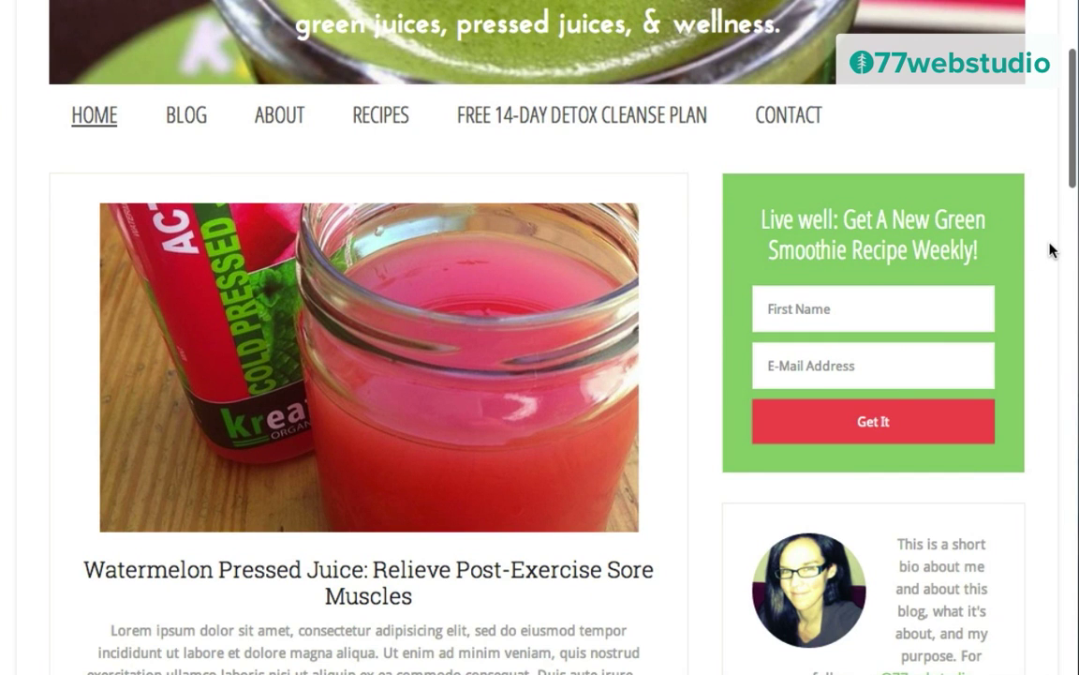
{"action": "scroll", "coordinate": [1050, 250], "scroll_direction": "down", "scroll_amount": 4}
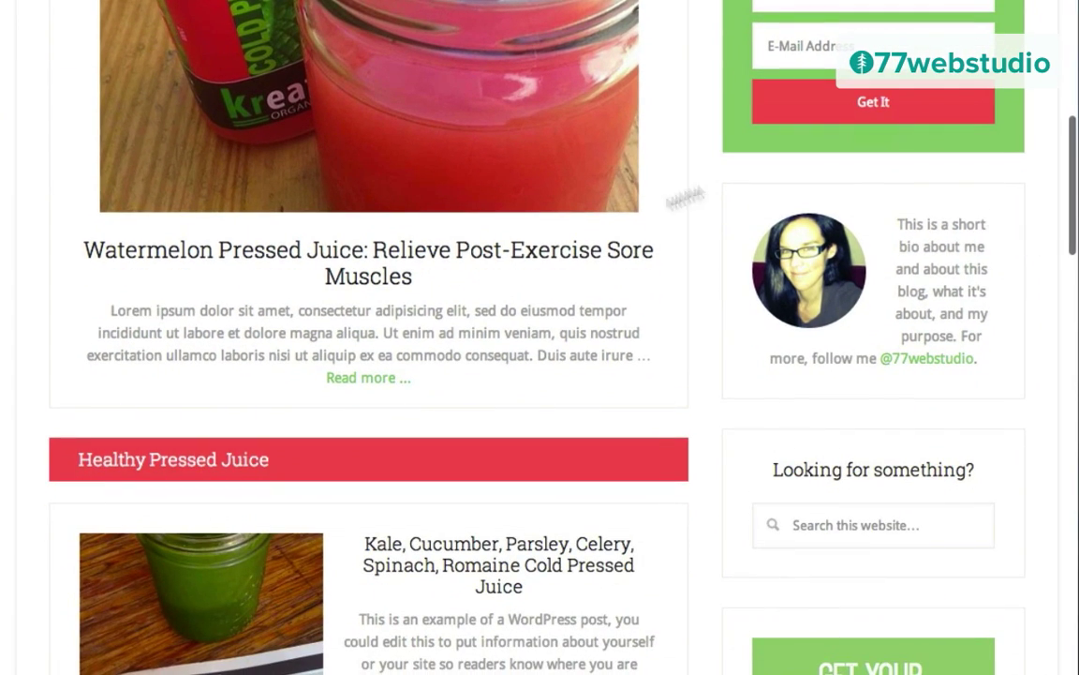
{"action": "scroll", "coordinate": [1028, 335], "scroll_direction": "down", "scroll_amount": 1}
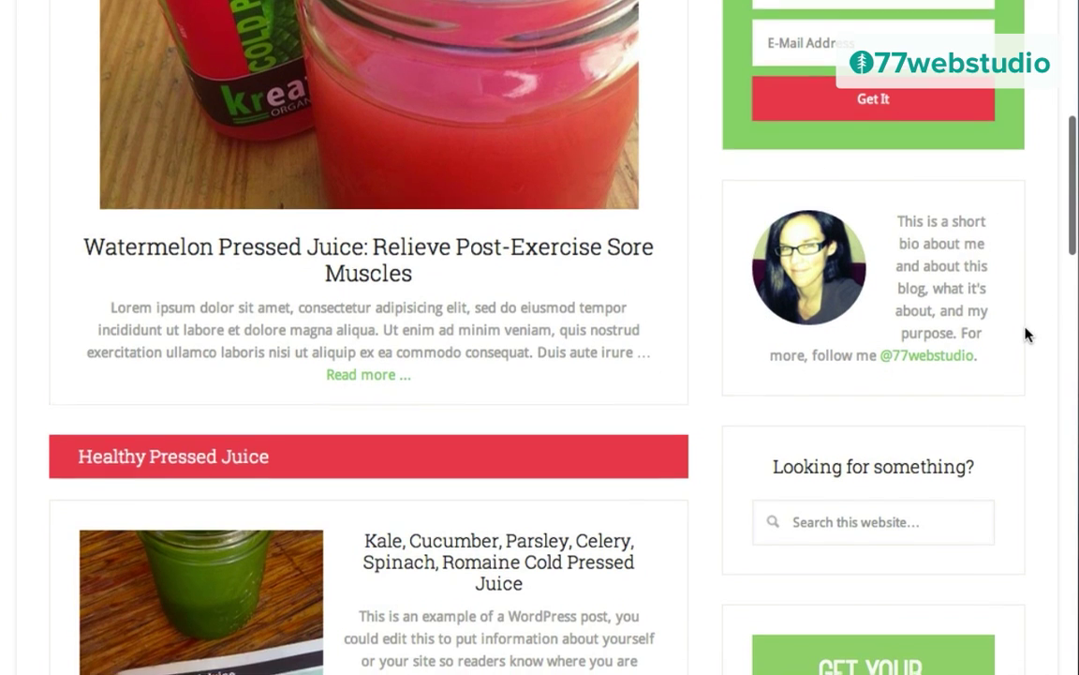
{"action": "scroll", "coordinate": [1027, 335], "scroll_direction": "down", "scroll_amount": 2}
{"action": "scroll", "coordinate": [1041, 373], "scroll_direction": "down", "scroll_amount": 4}
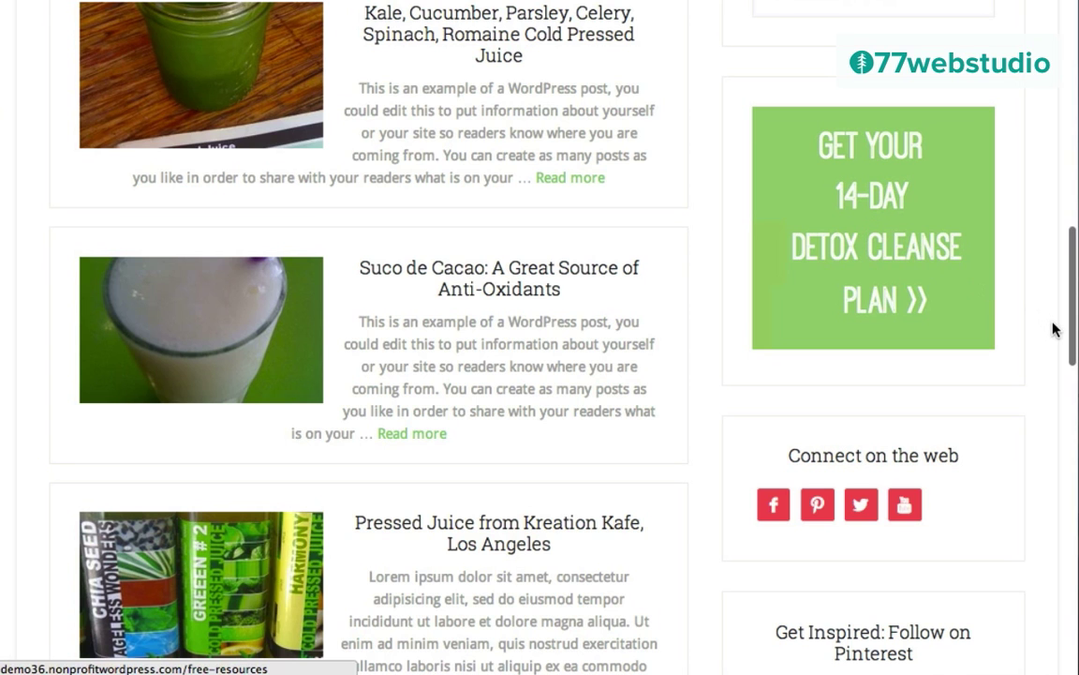
{"action": "scroll", "coordinate": [1041, 325], "scroll_direction": "down", "scroll_amount": 3}
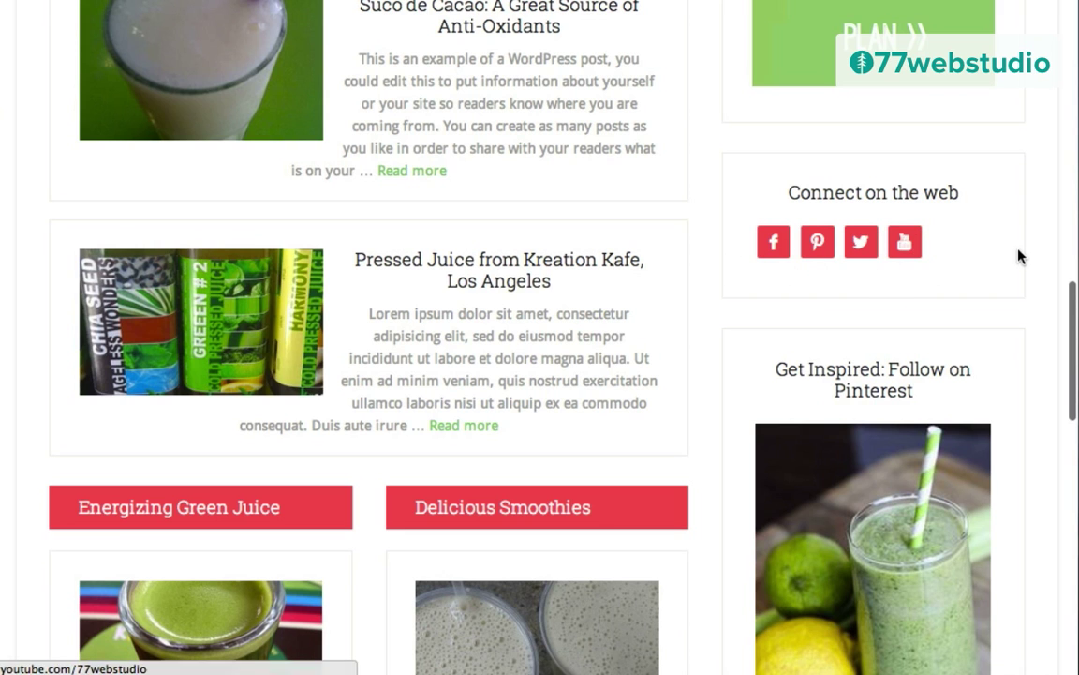
{"action": "scroll", "coordinate": [1020, 256], "scroll_direction": "down", "scroll_amount": 2}
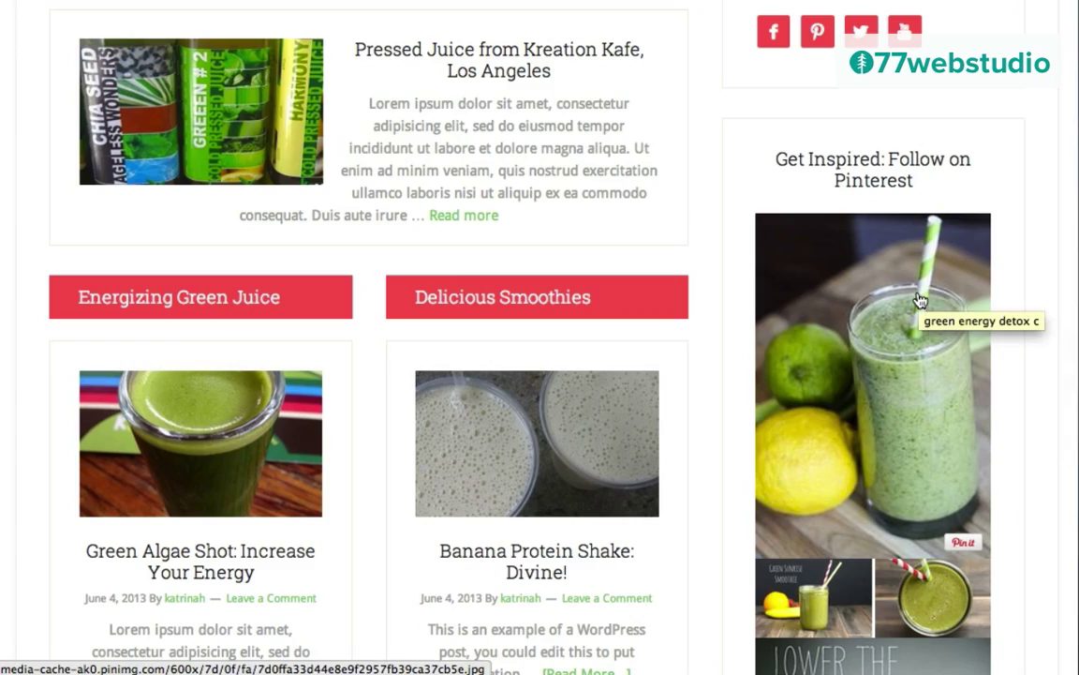
{"action": "scroll", "coordinate": [920, 299], "scroll_direction": "up", "scroll_amount": 6}
{"action": "scroll", "coordinate": [919, 300], "scroll_direction": "up", "scroll_amount": 8}
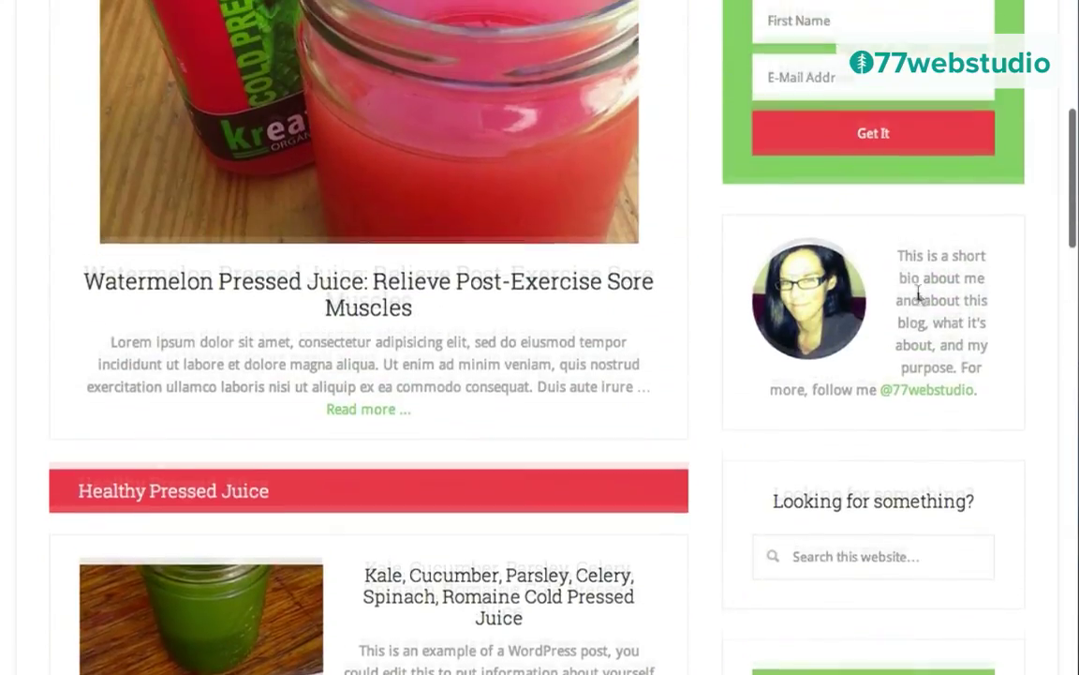
{"action": "scroll", "coordinate": [919, 293], "scroll_direction": "up", "scroll_amount": 2}
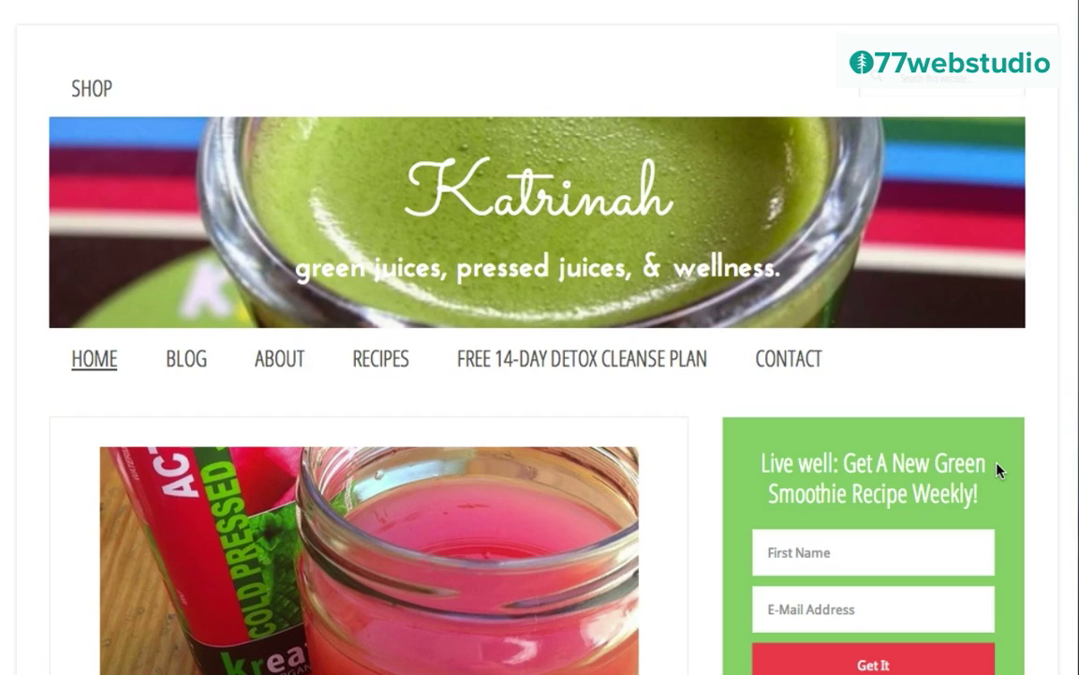
{"action": "scroll", "coordinate": [998, 470], "scroll_direction": "down", "scroll_amount": 8}
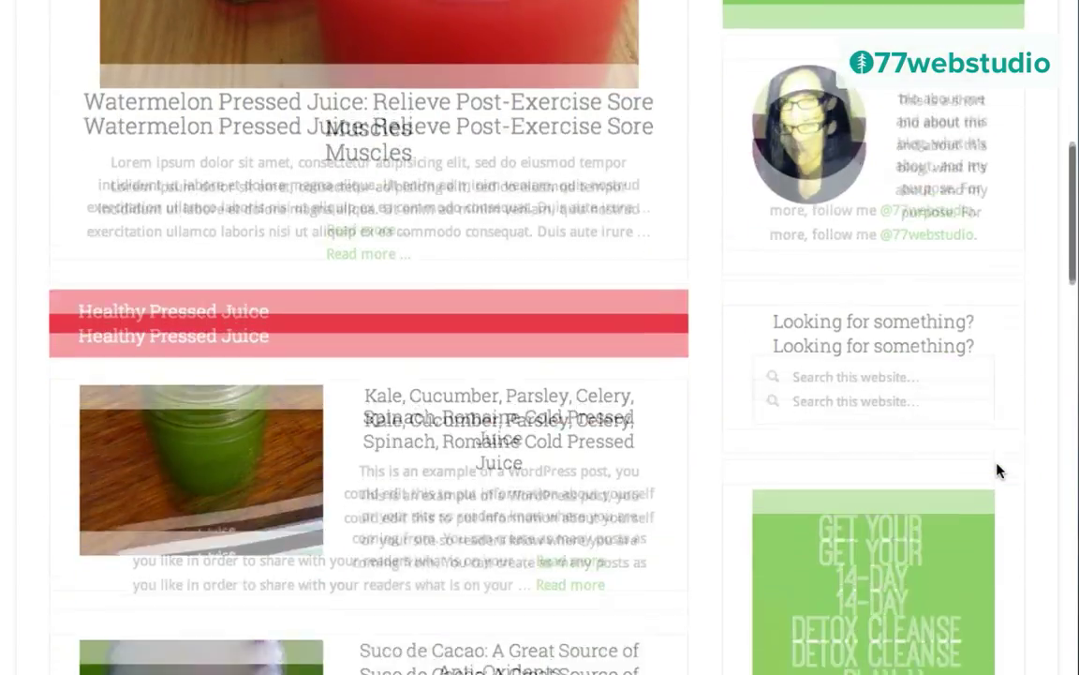
{"action": "scroll", "coordinate": [998, 470], "scroll_direction": "down", "scroll_amount": 2}
{"action": "scroll", "coordinate": [998, 471], "scroll_direction": "down", "scroll_amount": 2}
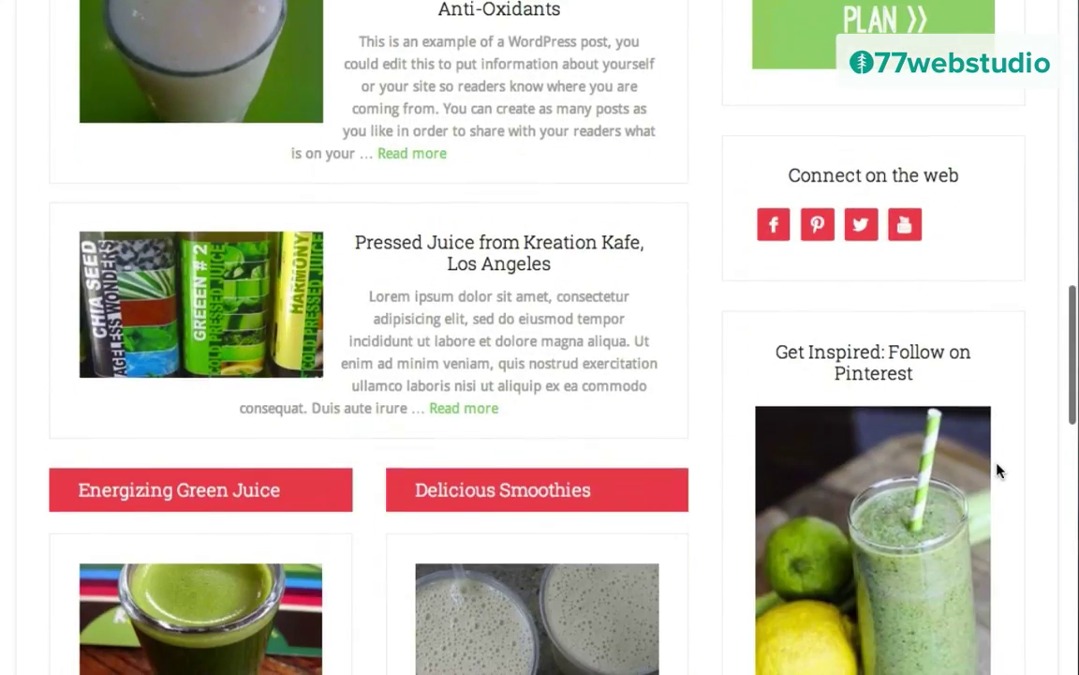
{"action": "scroll", "coordinate": [998, 470], "scroll_direction": "up", "scroll_amount": 10}
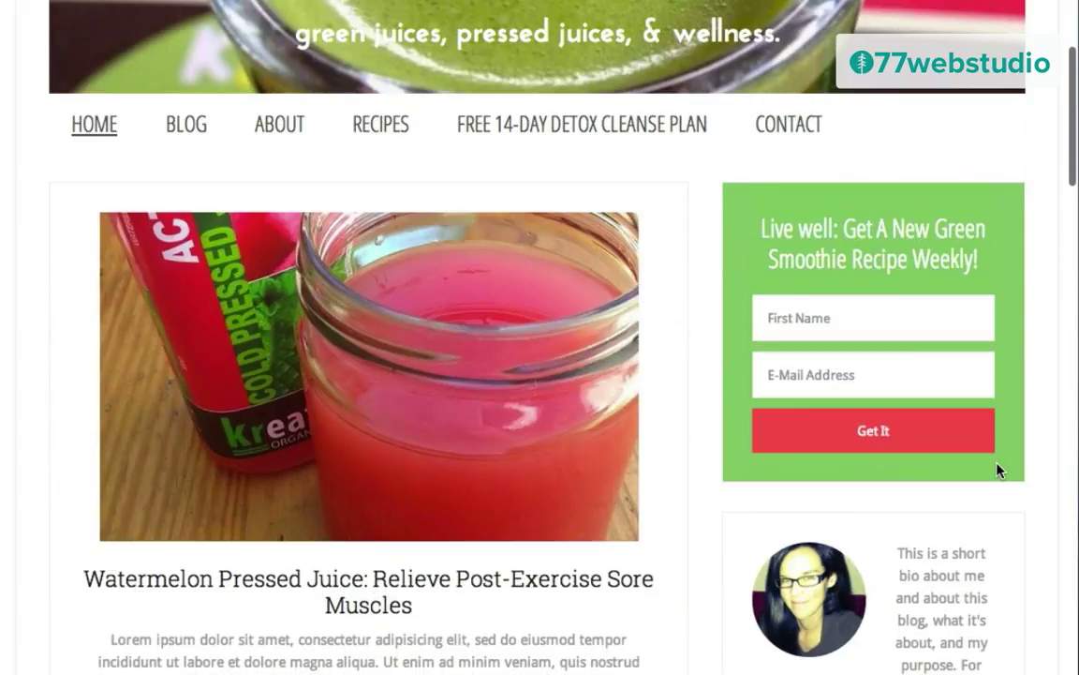
{"action": "scroll", "coordinate": [998, 470], "scroll_direction": "up", "scroll_amount": 3}
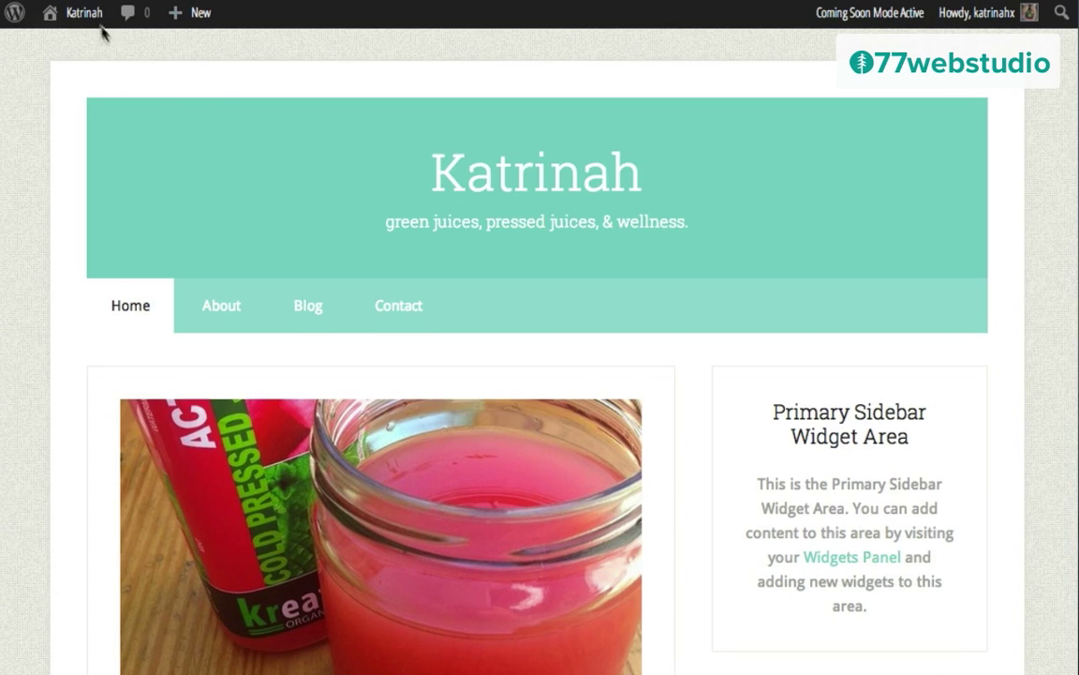
Step: Go to the Widgets page from the site menu and expand the empty Primary Sidebar area
{"action": "mouse_move", "coordinate": [83, 20]}
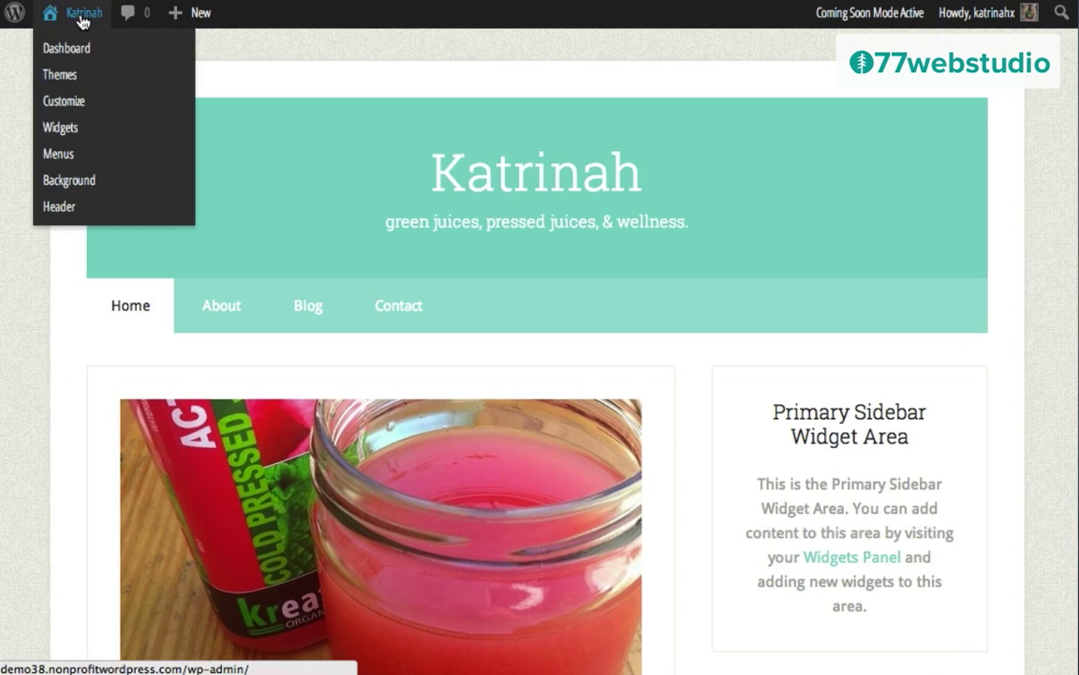
{"action": "left_click", "coordinate": [62, 128]}
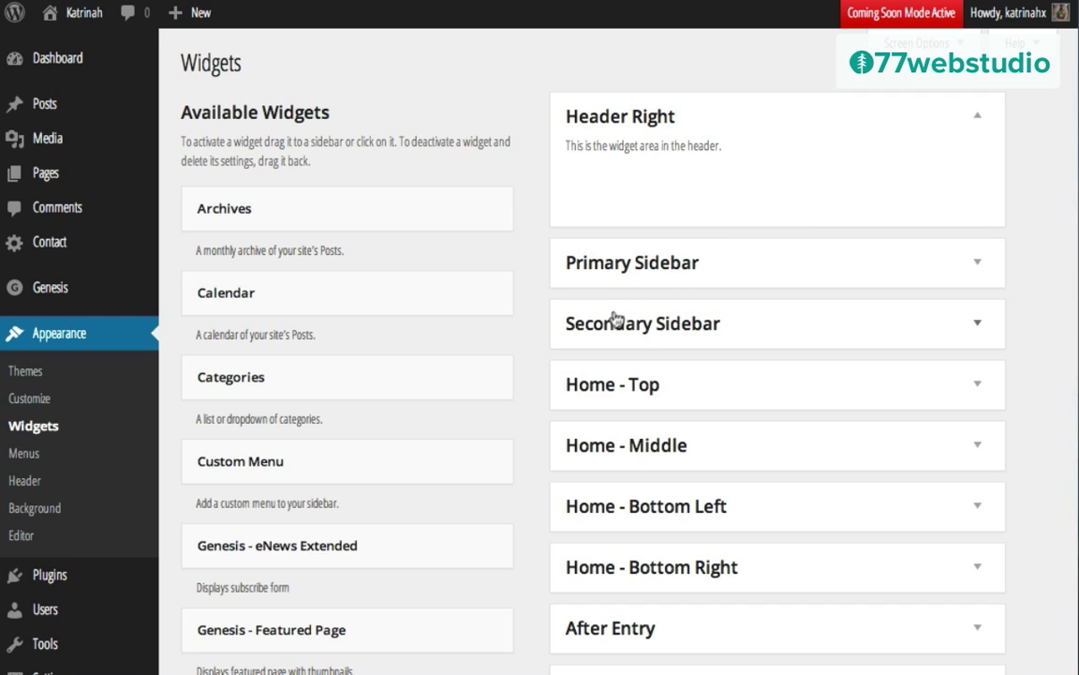
{"action": "left_click", "coordinate": [979, 267]}
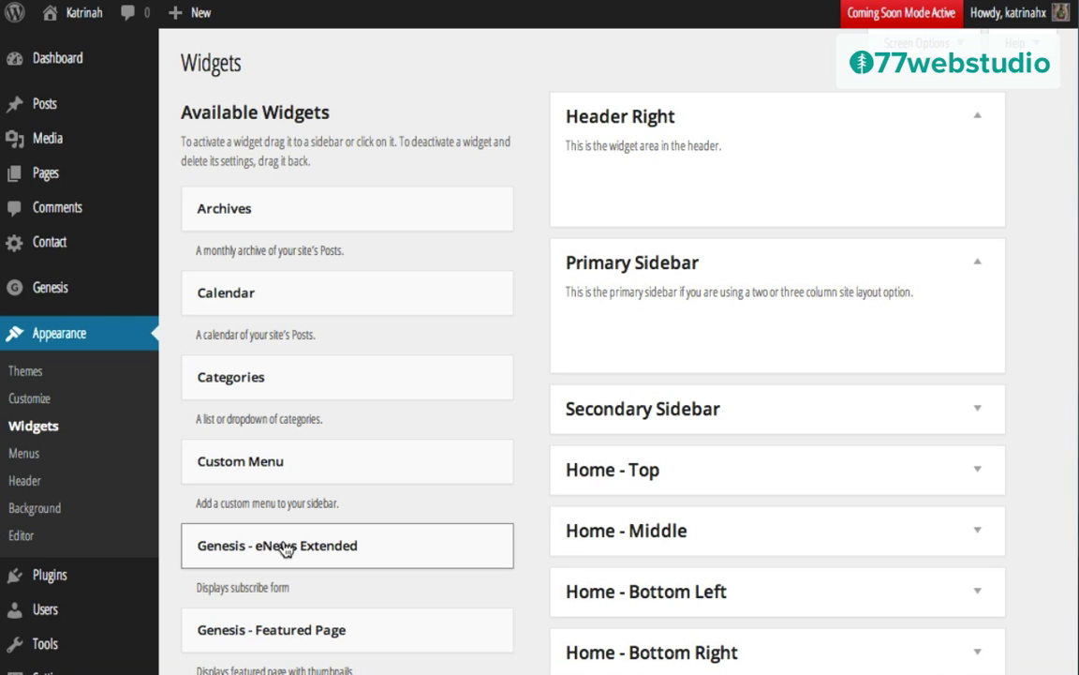
Step: Add a Genesis - eNews Extended widget to the Primary Sidebar titled 'Live well: Get A New Green Smoothie Recipe Weekly!'
{"action": "left_click_drag", "start_coordinate": [285, 549], "coordinate": [686, 310]}
{"action": "scroll", "coordinate": [797, 458], "scroll_direction": "down", "scroll_amount": 1}
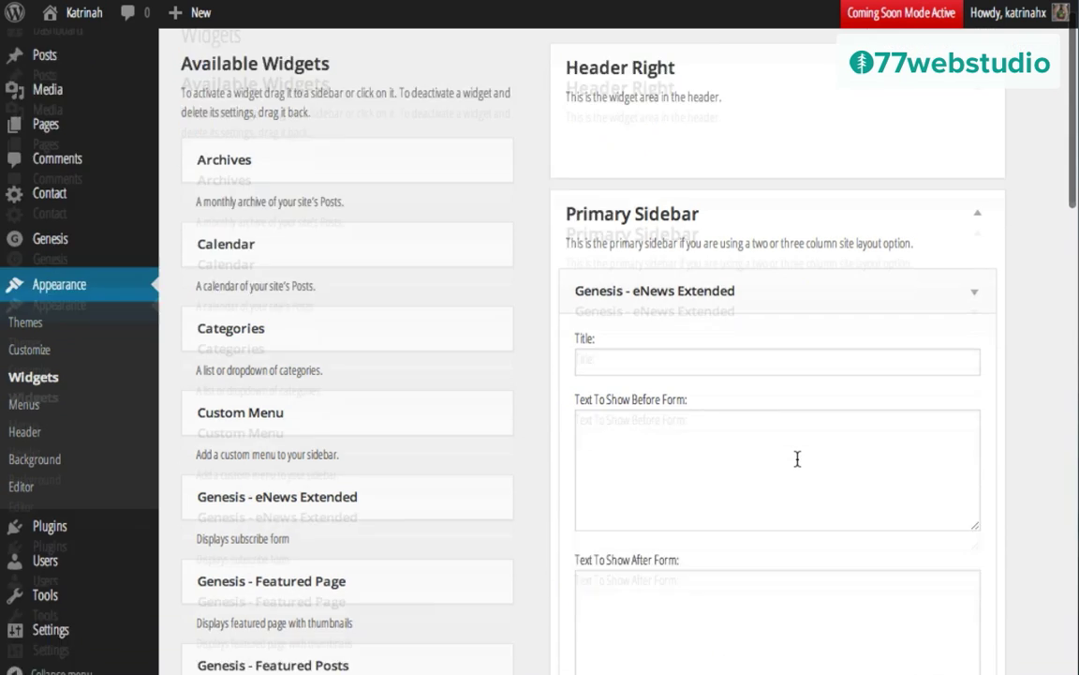
{"action": "scroll", "coordinate": [797, 458], "scroll_direction": "down", "scroll_amount": 2}
{"action": "left_click", "coordinate": [590, 208]}
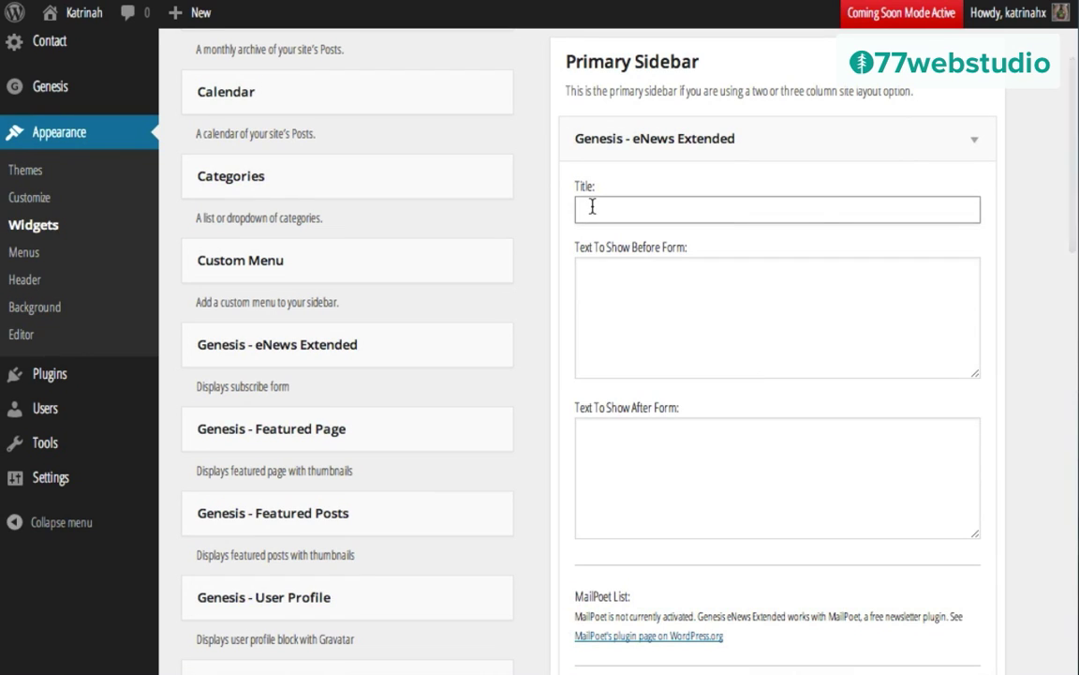
{"action": "type", "text": "Live well: Get A New Green Smoothie Recipe Weekly!"}
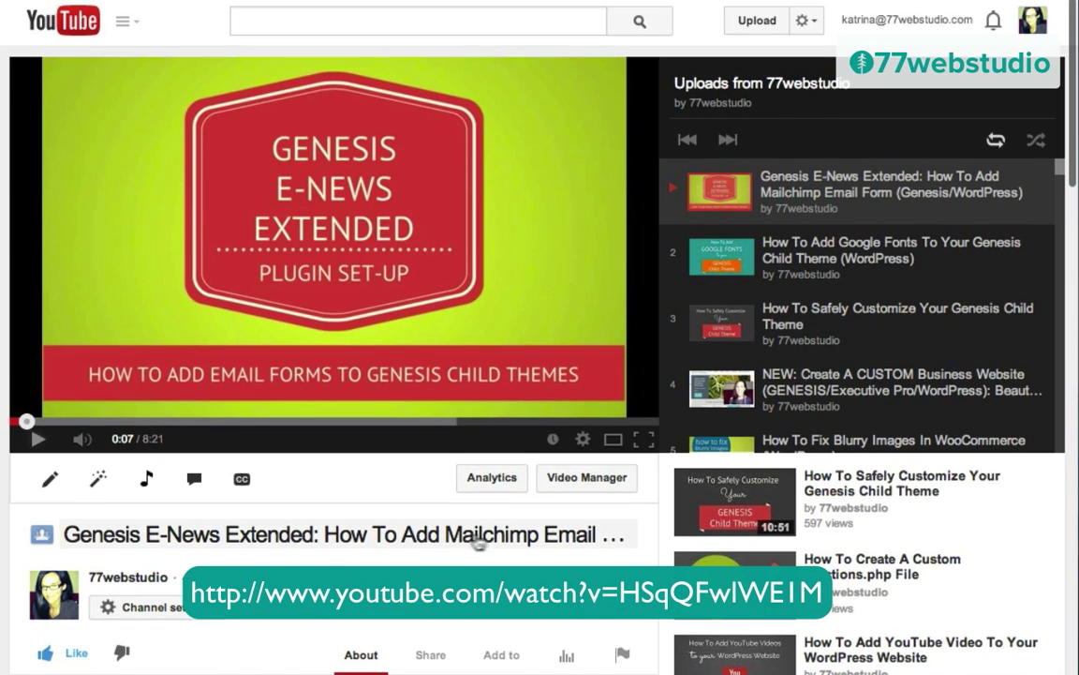
{"action": "left_click", "coordinate": [484, 541]}
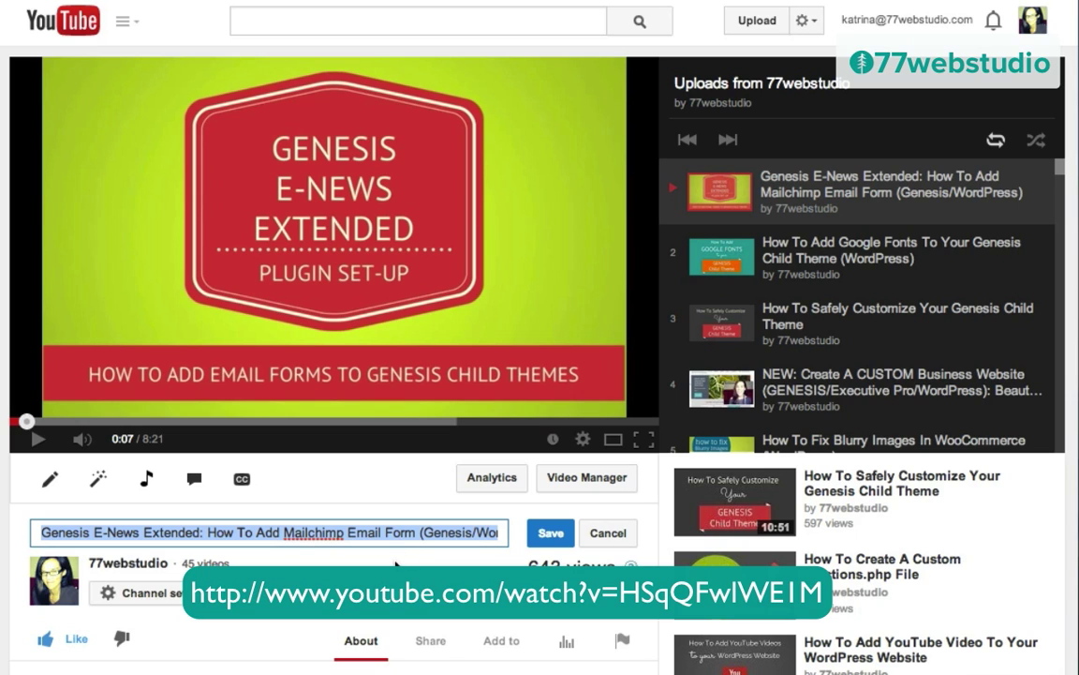
{"action": "left_click", "coordinate": [547, 535]}
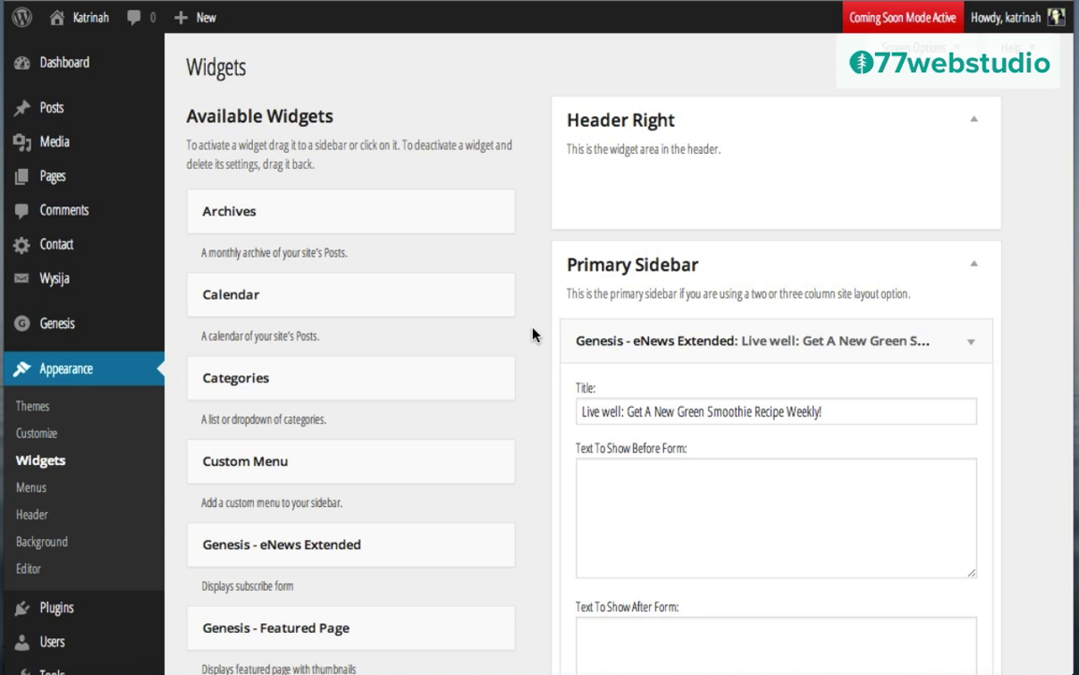
Step: Collapse the newsletter widget and add a Genesis - User Profile widget to the Primary Sidebar
{"action": "left_click", "coordinate": [975, 344]}
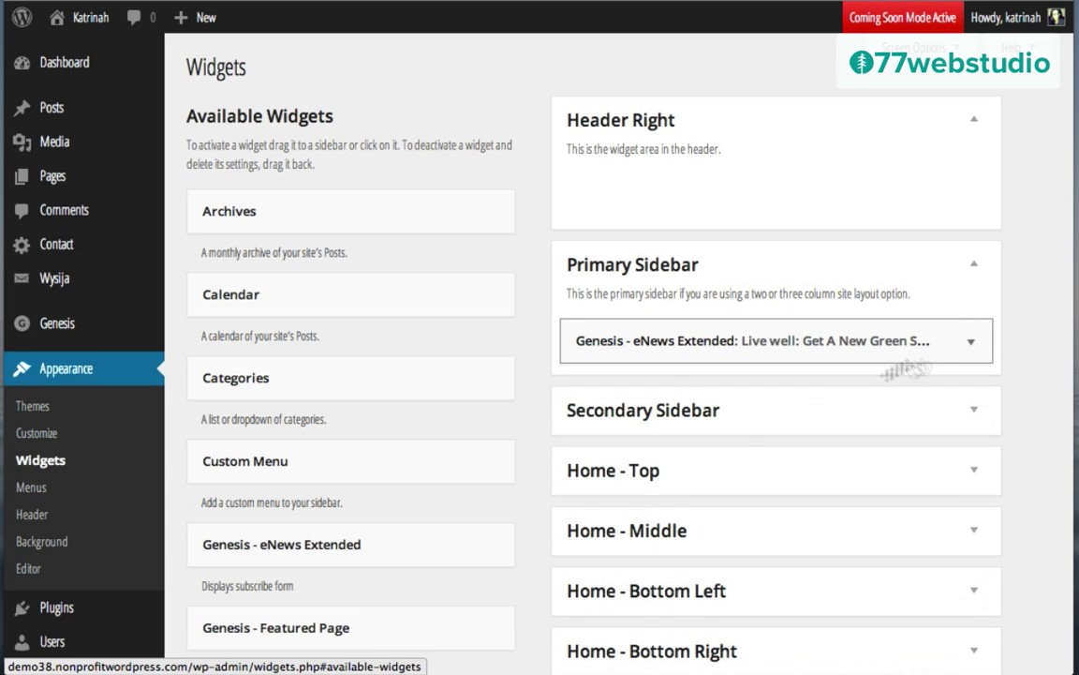
{"action": "scroll", "coordinate": [547, 493], "scroll_direction": "down", "scroll_amount": 1}
{"action": "scroll", "coordinate": [546, 494], "scroll_direction": "down", "scroll_amount": 5}
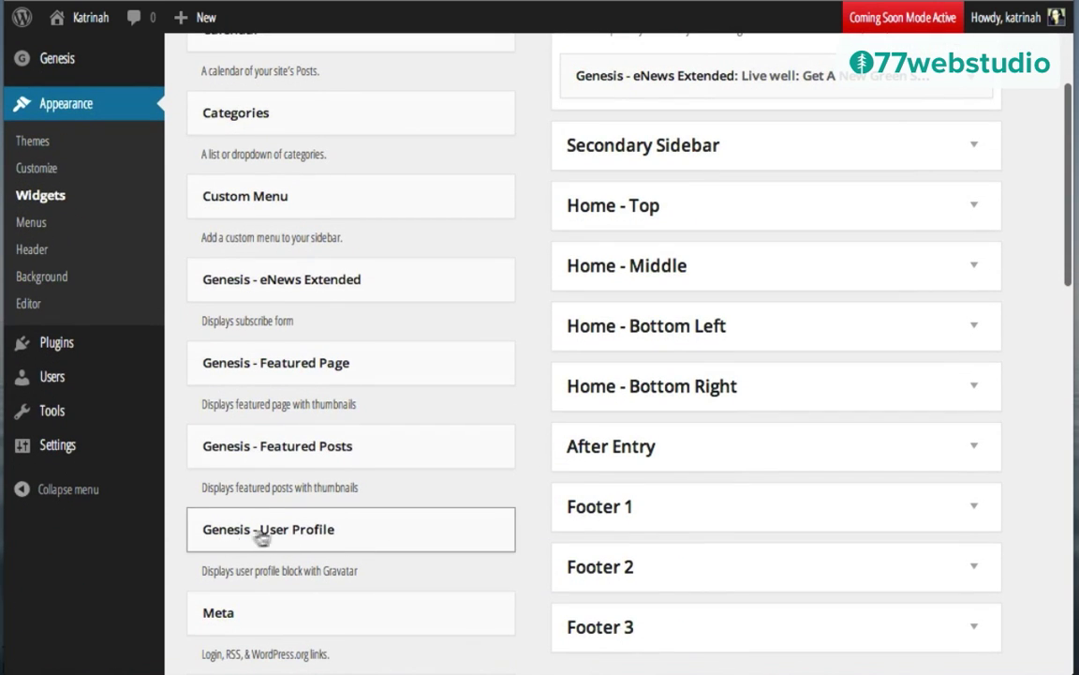
{"action": "left_click_drag", "start_coordinate": [274, 536], "coordinate": [673, 120]}
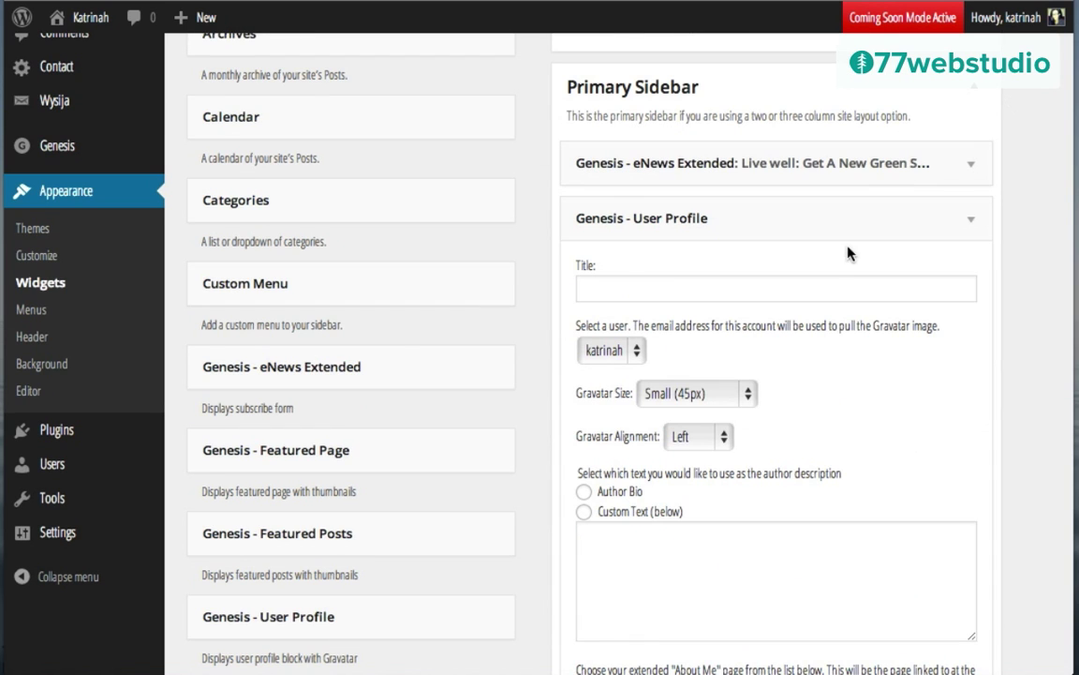
{"action": "scroll", "coordinate": [822, 403], "scroll_direction": "down", "scroll_amount": 3}
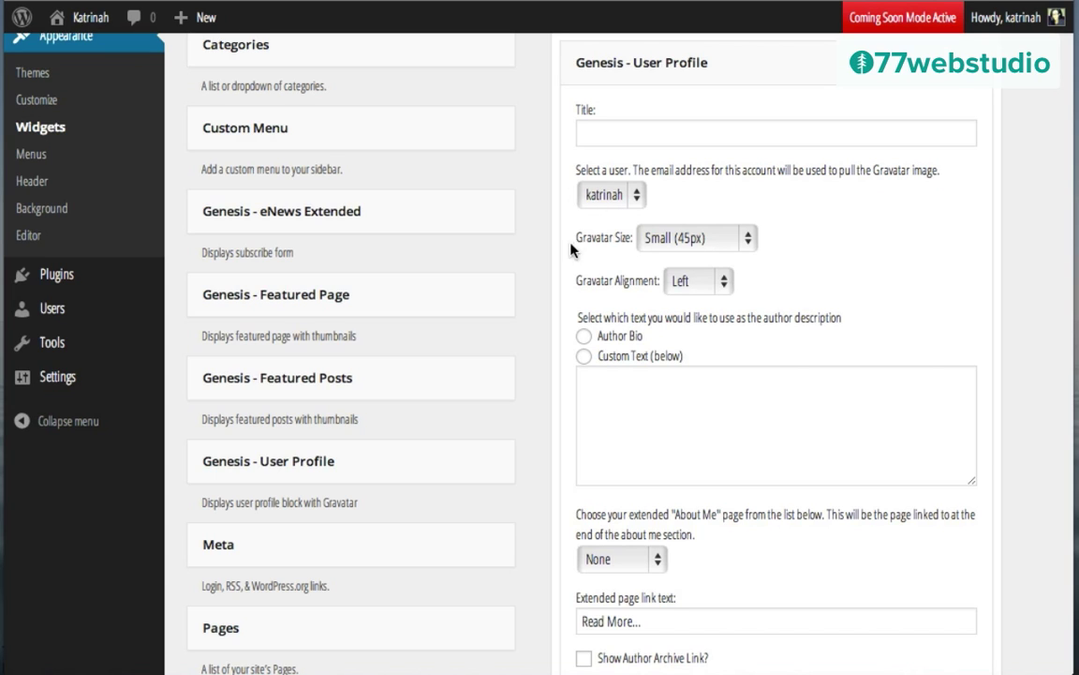
Step: Set the gravatar to Extra Large (125px), paste a custom bio, and link it to the About page
{"action": "left_click", "coordinate": [680, 240]}
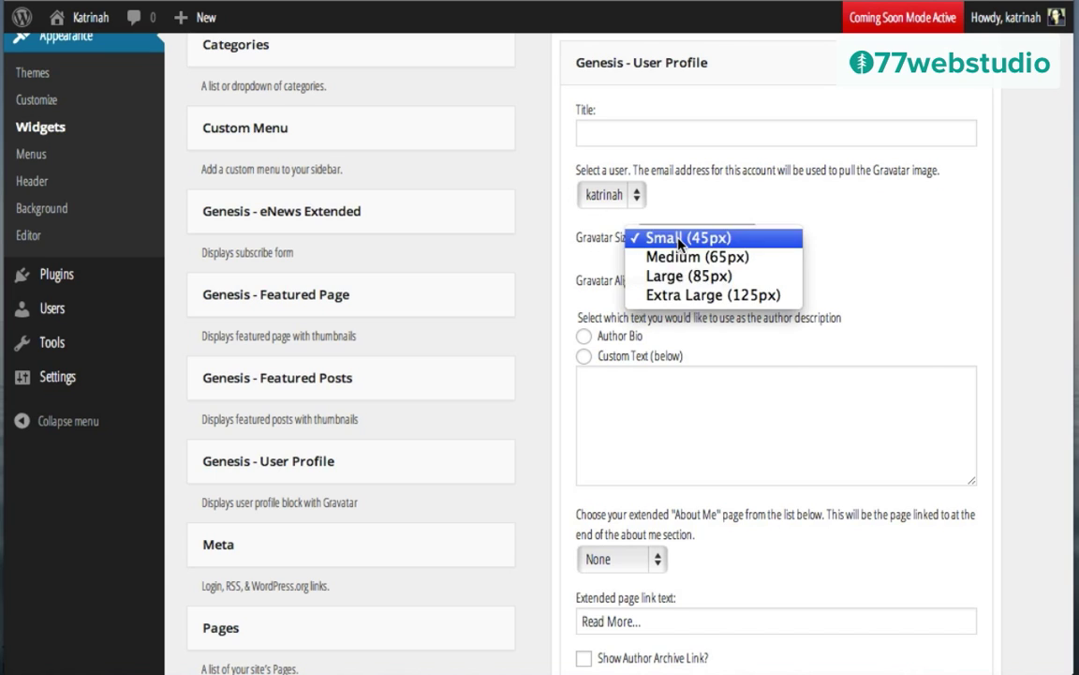
{"action": "left_click", "coordinate": [686, 296]}
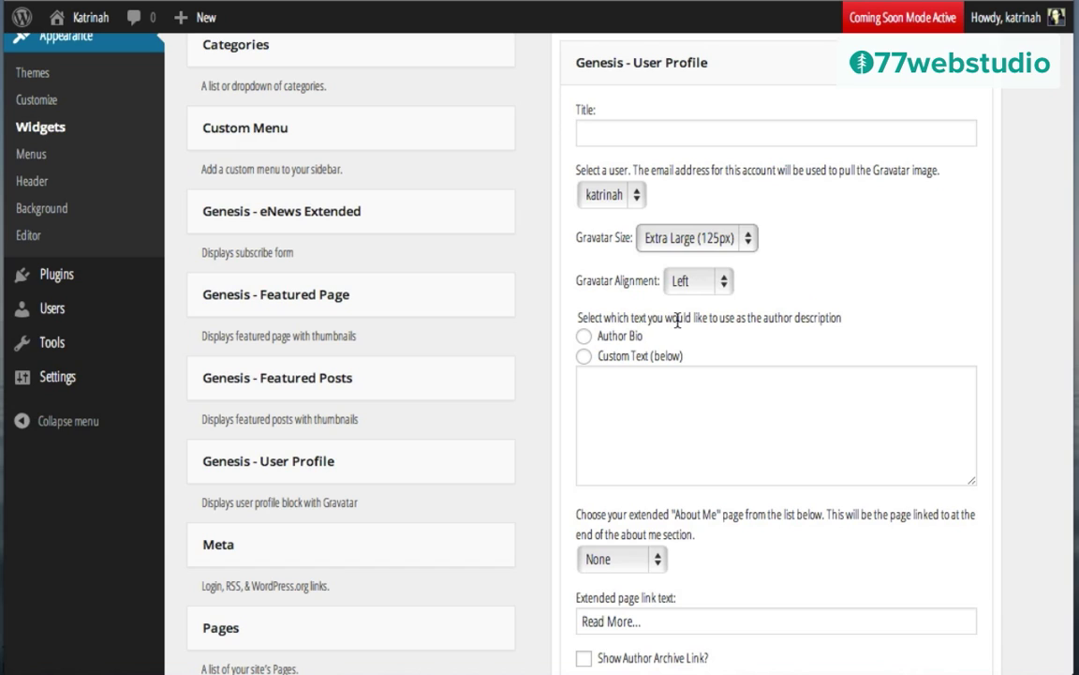
{"action": "left_click", "coordinate": [582, 359]}
{"action": "left_click", "coordinate": [596, 383]}
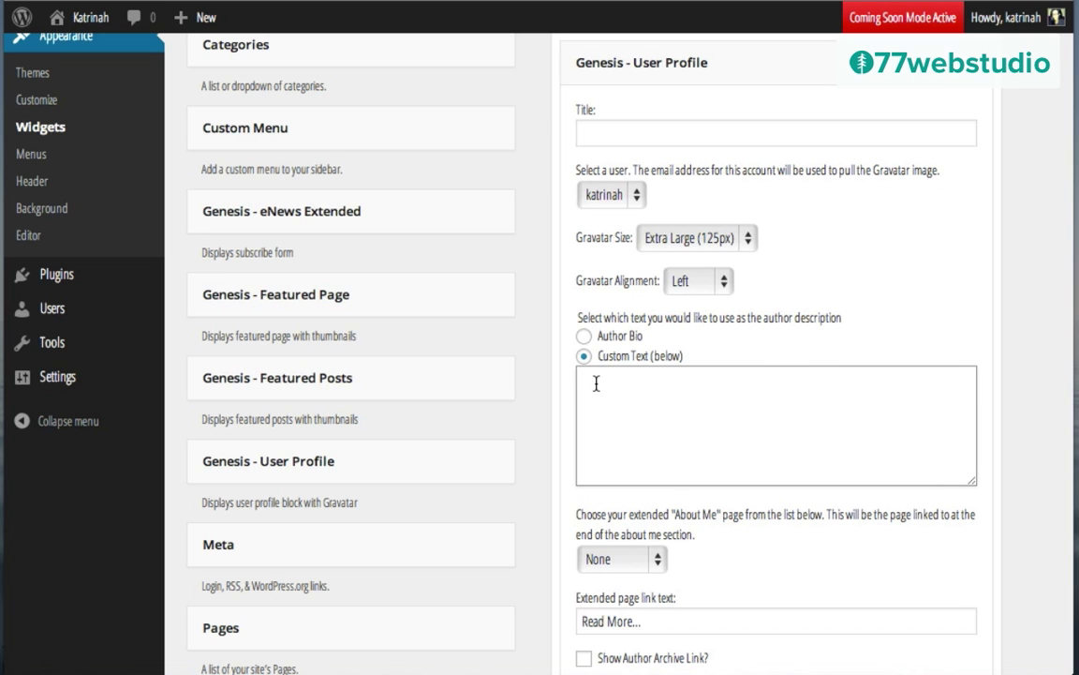
{"action": "type", "text": "This is a short bio about me and about this blog, what it's about, and my purpose."}
{"action": "scroll", "coordinate": [732, 436], "scroll_direction": "down", "scroll_amount": 2}
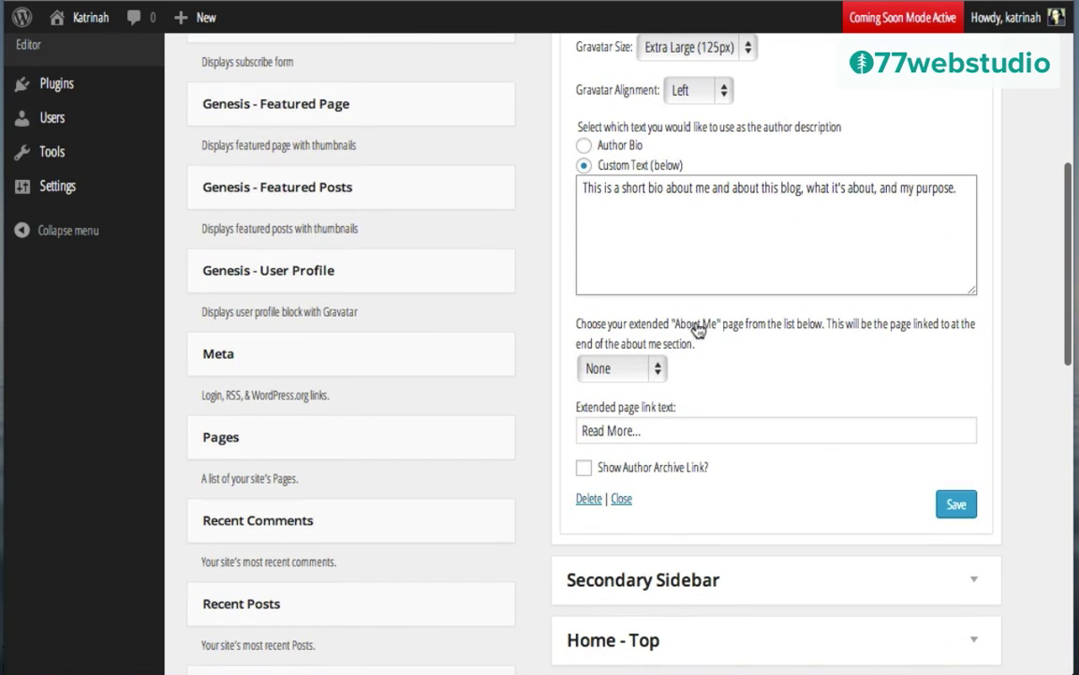
{"action": "left_click", "coordinate": [607, 368]}
{"action": "left_click", "coordinate": [605, 388]}
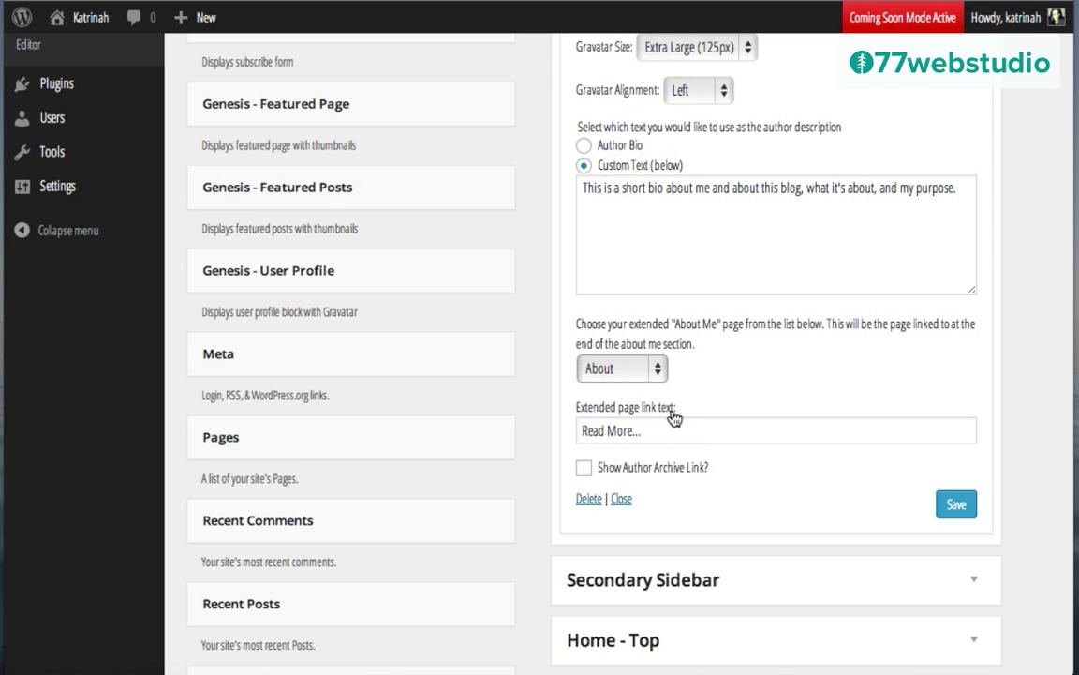
Step: Change the link text to 'Learn more ...', then save and collapse the User Profile widget
{"action": "triple_click", "coordinate": [622, 428]}
{"action": "type", "text": "Learn"}
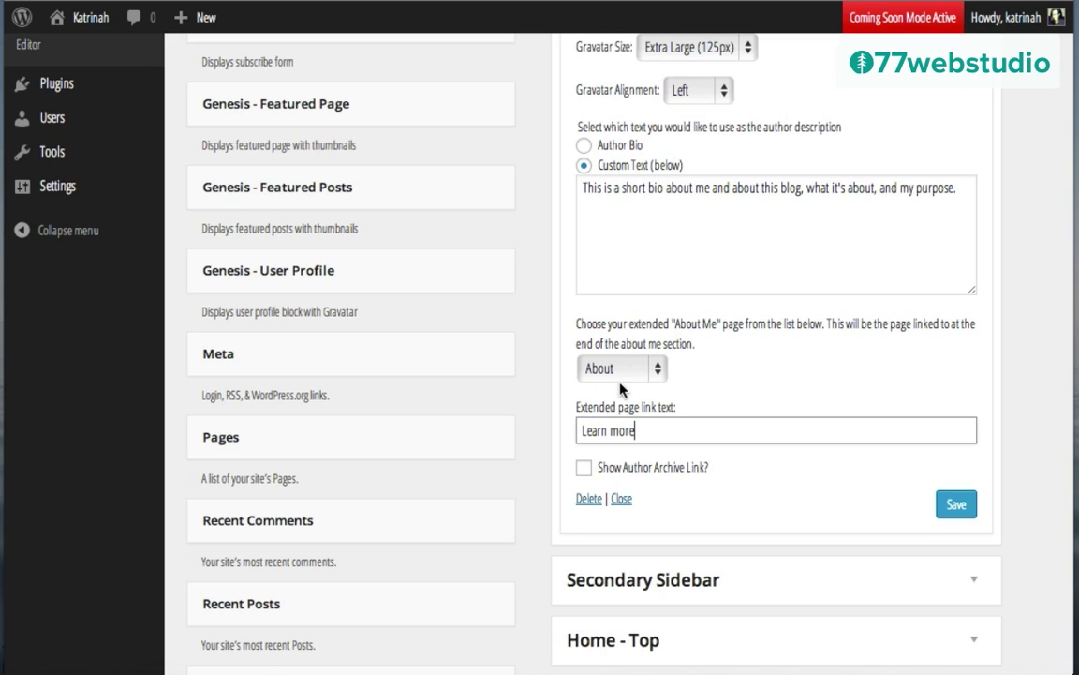
{"action": "type", "text": "..."}
{"action": "left_click", "coordinate": [955, 505]}
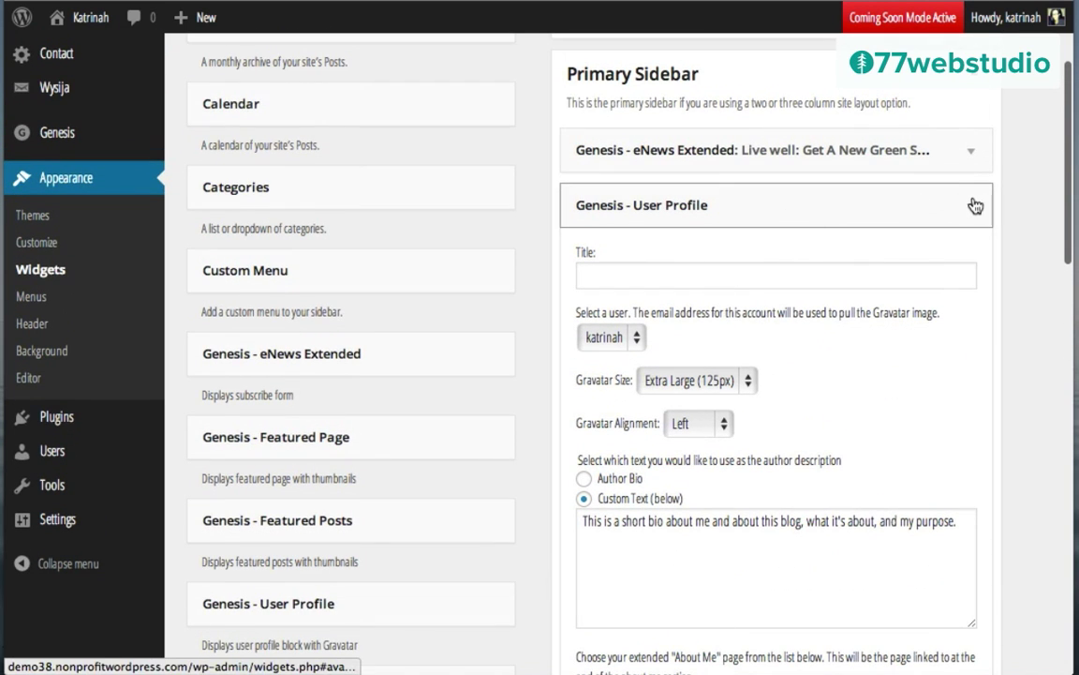
{"action": "left_click", "coordinate": [969, 213]}
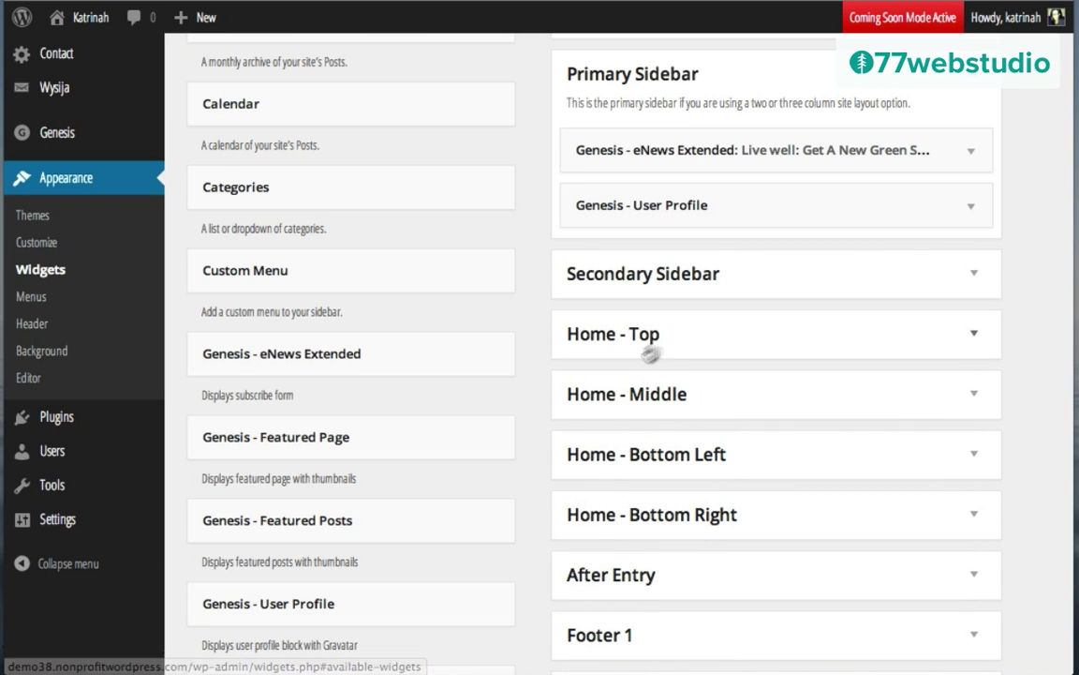
Step: Add a Search widget titled 'Looking for Something?' below the User Profile widget, save and collapse it
{"action": "scroll", "coordinate": [503, 436], "scroll_direction": "up", "scroll_amount": 2}
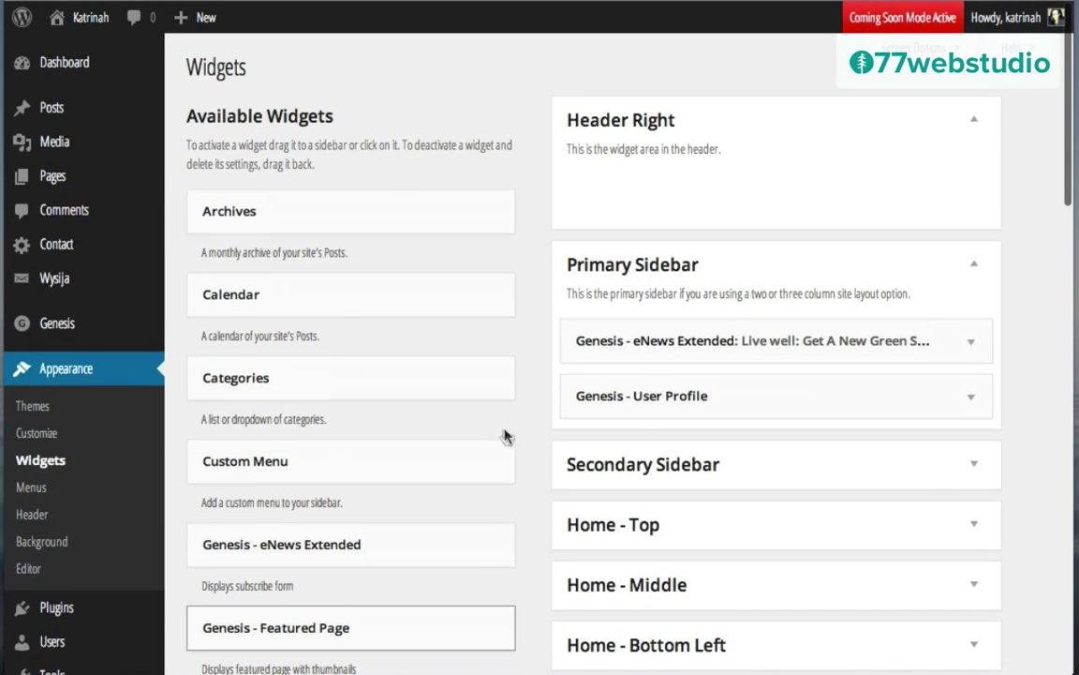
{"action": "scroll", "coordinate": [525, 500], "scroll_direction": "down", "scroll_amount": 4}
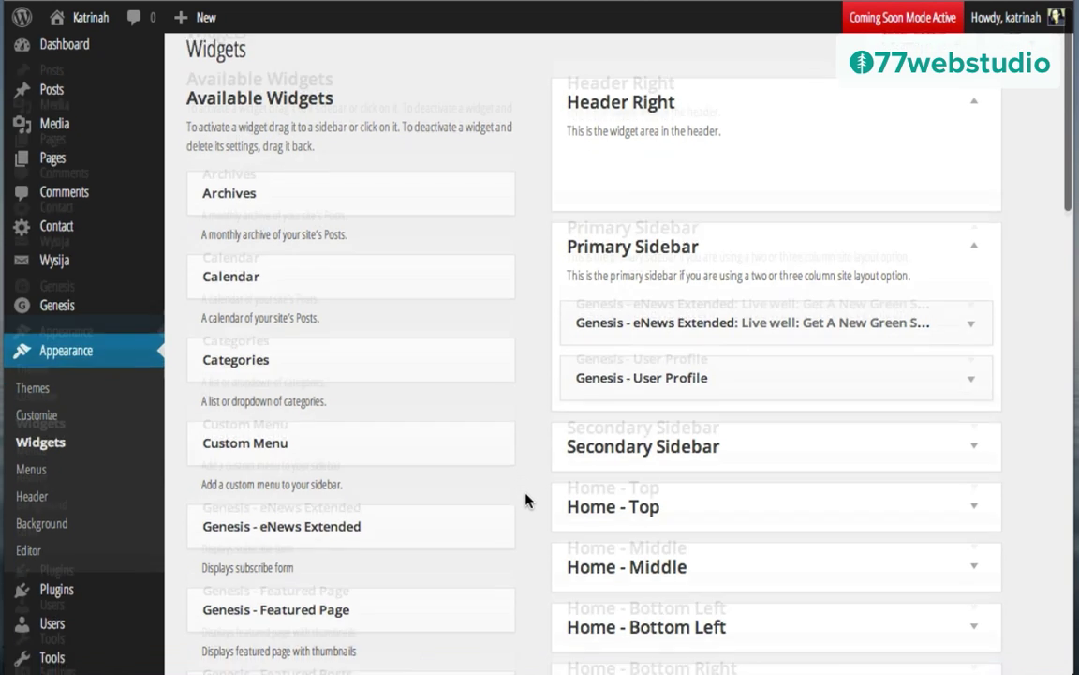
{"action": "scroll", "coordinate": [526, 500], "scroll_direction": "down", "scroll_amount": 6}
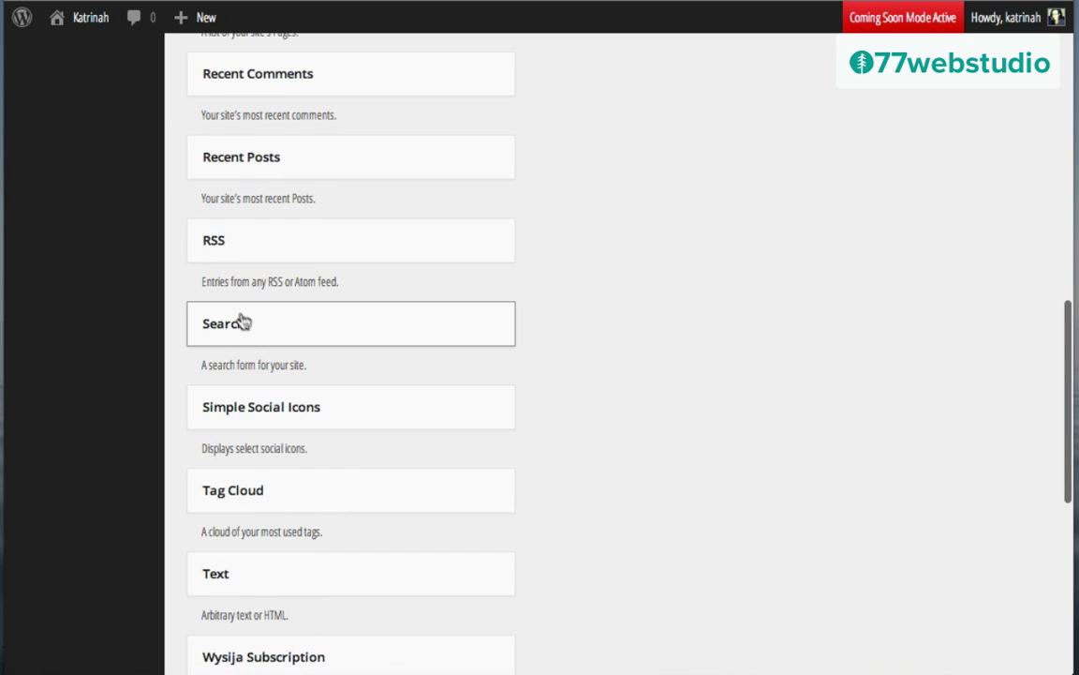
{"action": "left_click_drag", "start_coordinate": [293, 333], "coordinate": [665, 354]}
{"action": "left_click", "coordinate": [599, 435]}
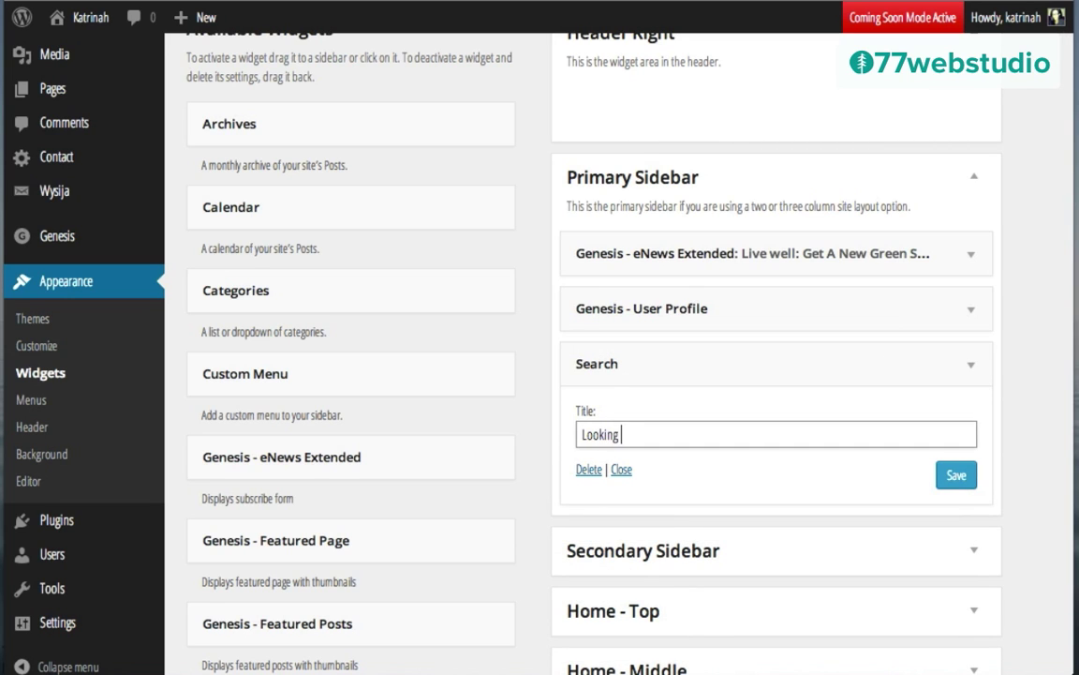
{"action": "type", "text": "Looking for Something?"}
{"action": "left_click", "coordinate": [957, 476]}
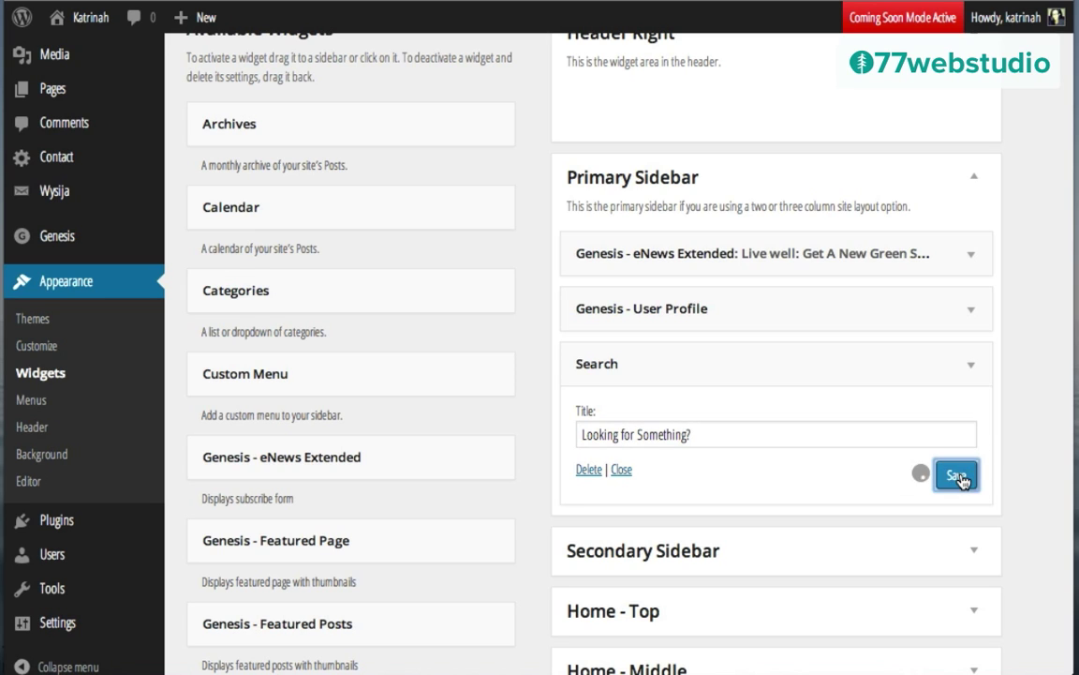
{"action": "left_click", "coordinate": [970, 362]}
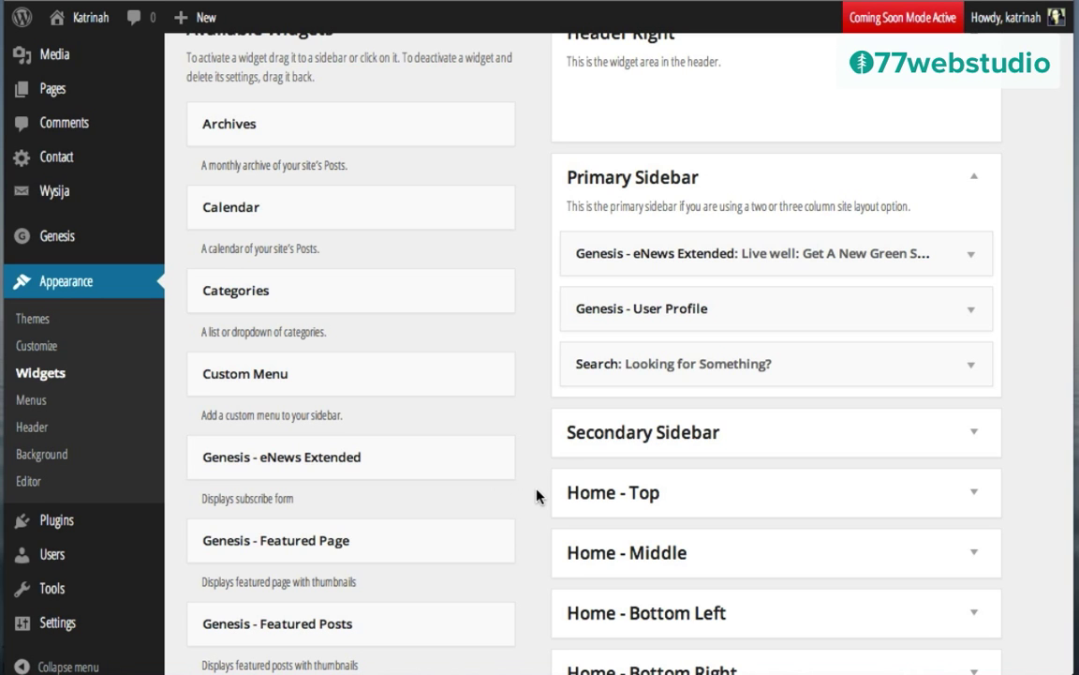
{"action": "scroll", "coordinate": [537, 495], "scroll_direction": "down", "scroll_amount": 5}
{"action": "scroll", "coordinate": [537, 493], "scroll_direction": "down", "scroll_amount": 5}
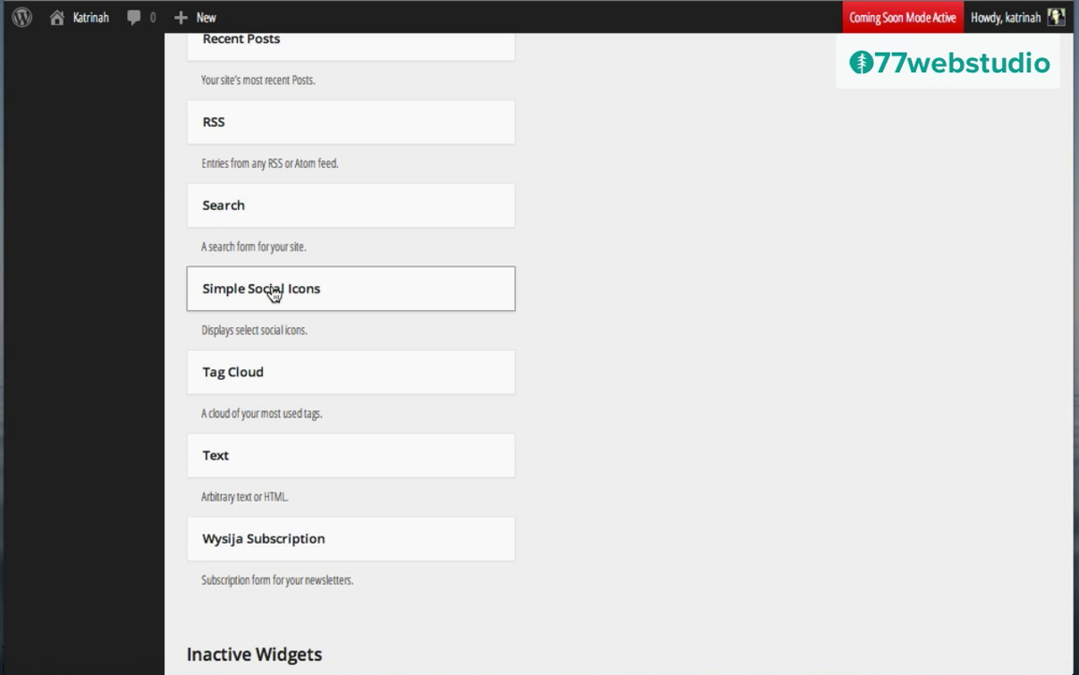
Step: Add a Simple Social Icons widget titled 'Connect on the web' that opens links in a new window
{"action": "left_click_drag", "start_coordinate": [273, 293], "coordinate": [728, 303]}
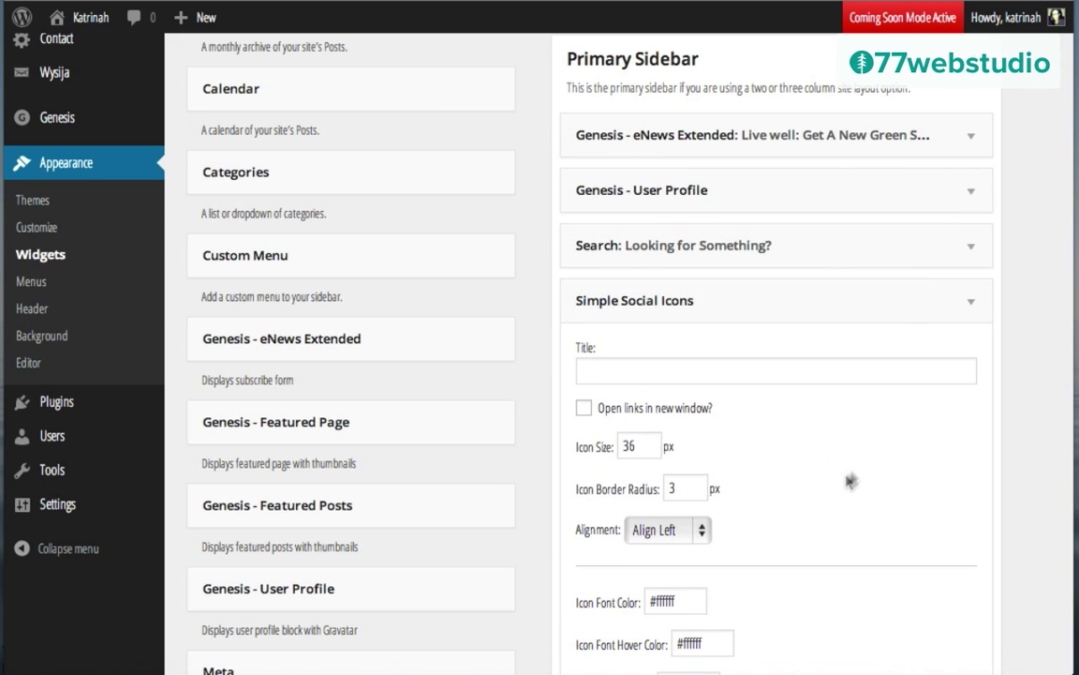
{"action": "scroll", "coordinate": [848, 482], "scroll_direction": "down", "scroll_amount": 10}
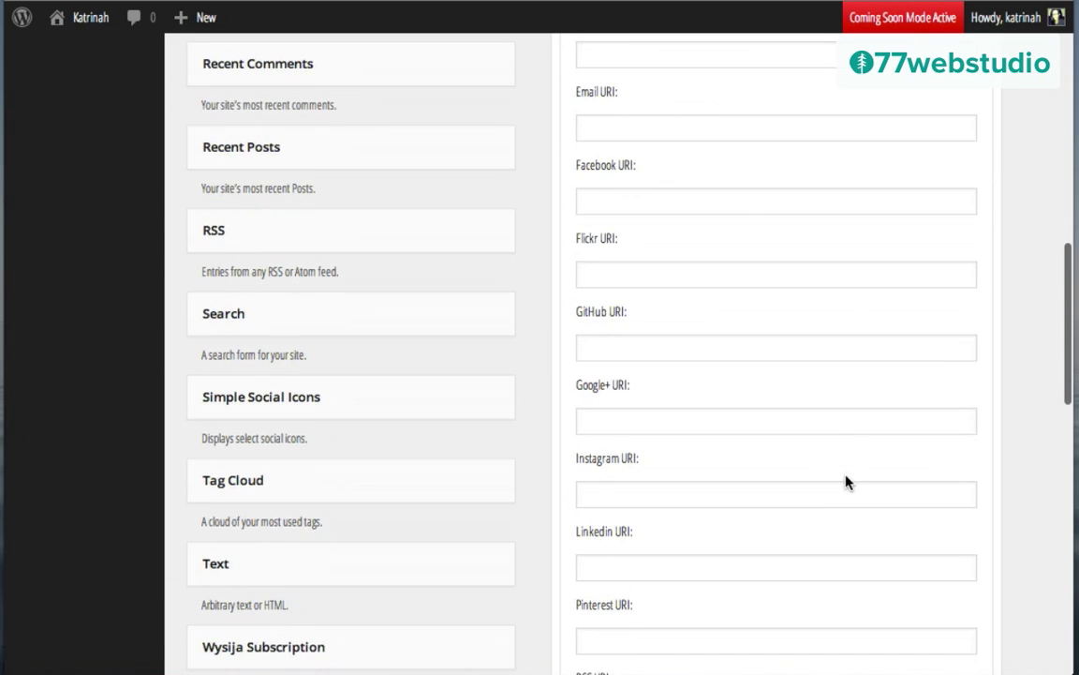
{"action": "scroll", "coordinate": [675, 221], "scroll_direction": "up", "scroll_amount": 1}
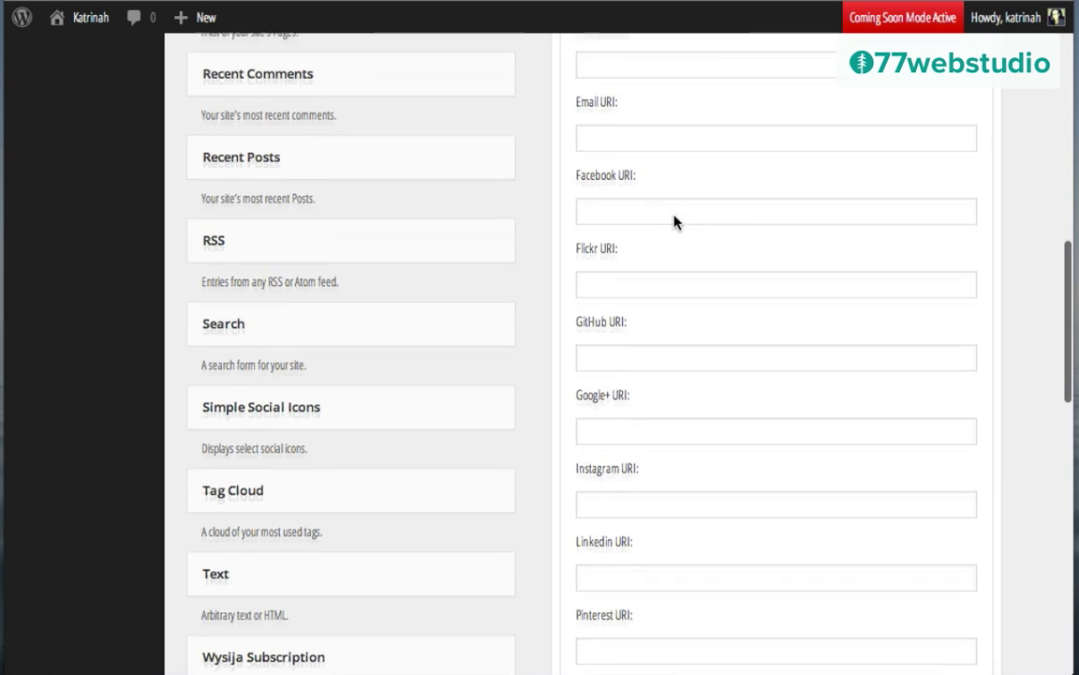
{"action": "scroll", "coordinate": [675, 222], "scroll_direction": "up", "scroll_amount": 10}
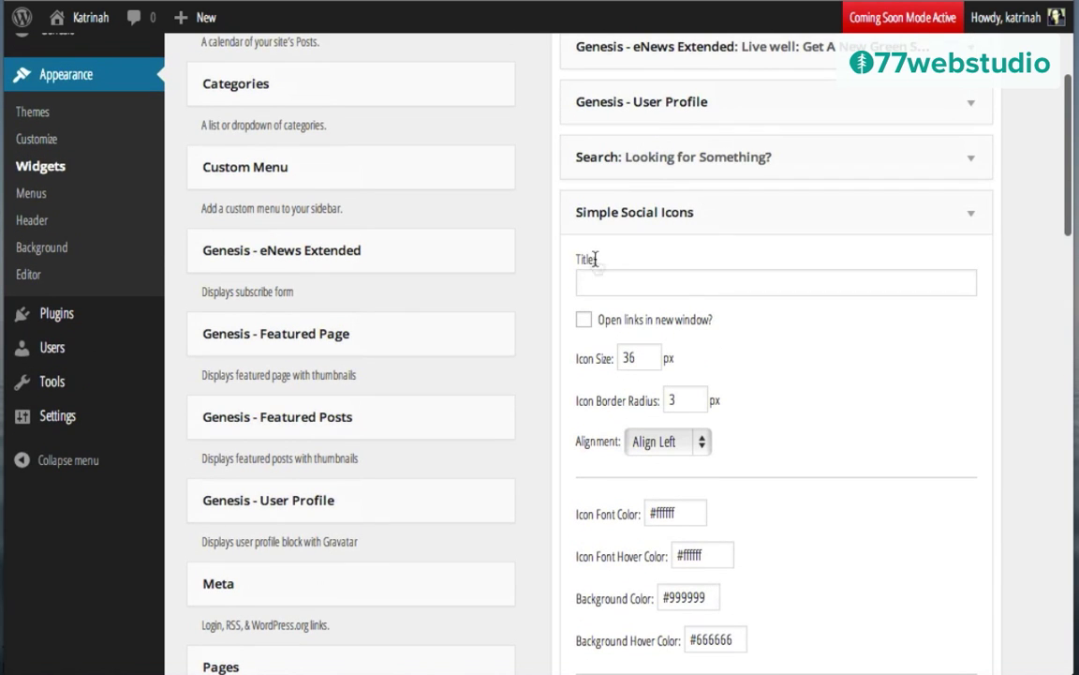
{"action": "left_click", "coordinate": [590, 289]}
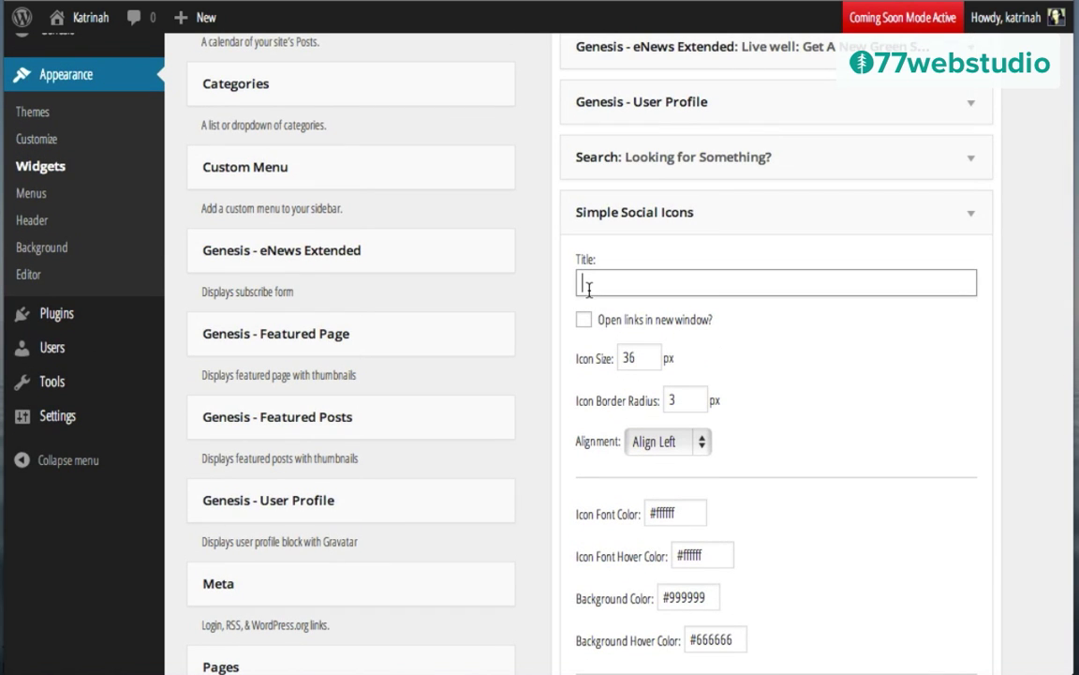
{"action": "type", "text": "Connect on the web"}
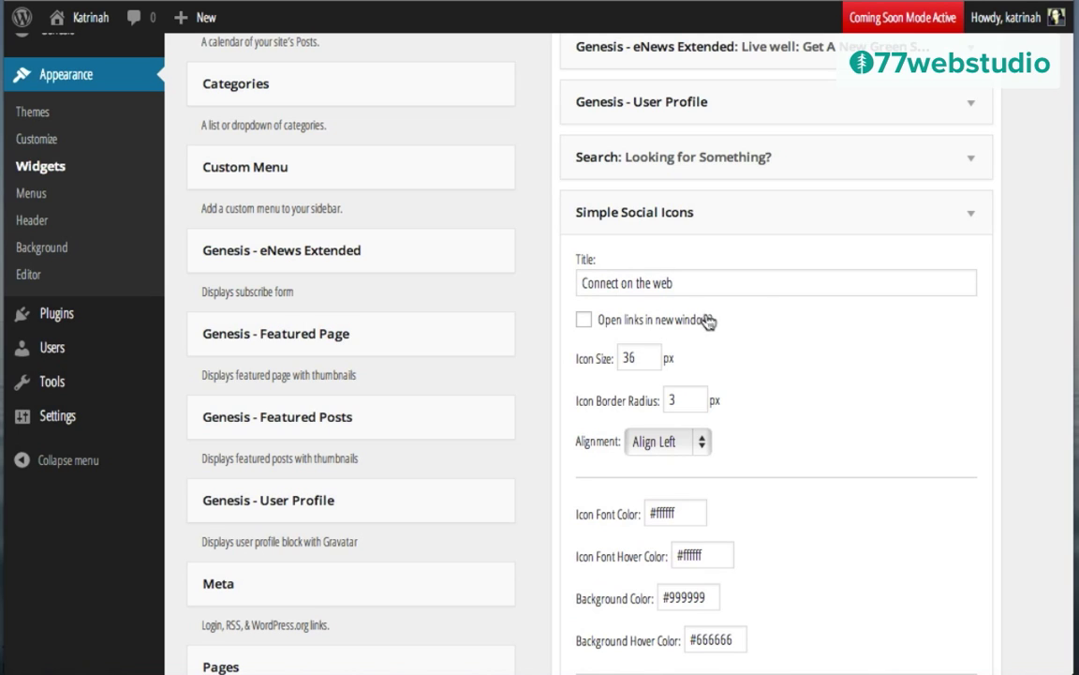
{"action": "left_click", "coordinate": [584, 321]}
Step: Set the icon background and hover background colours to #fd4e55 and save the widget
{"action": "scroll", "coordinate": [731, 386], "scroll_direction": "down", "scroll_amount": 3}
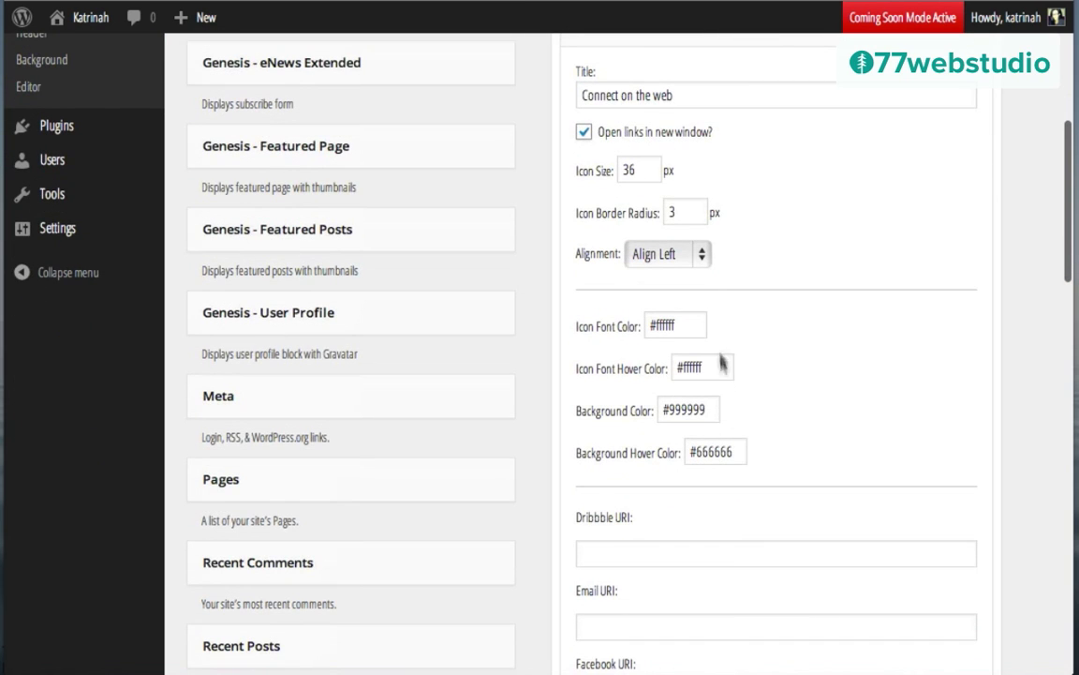
{"action": "scroll", "coordinate": [817, 402], "scroll_direction": "down", "scroll_amount": 2}
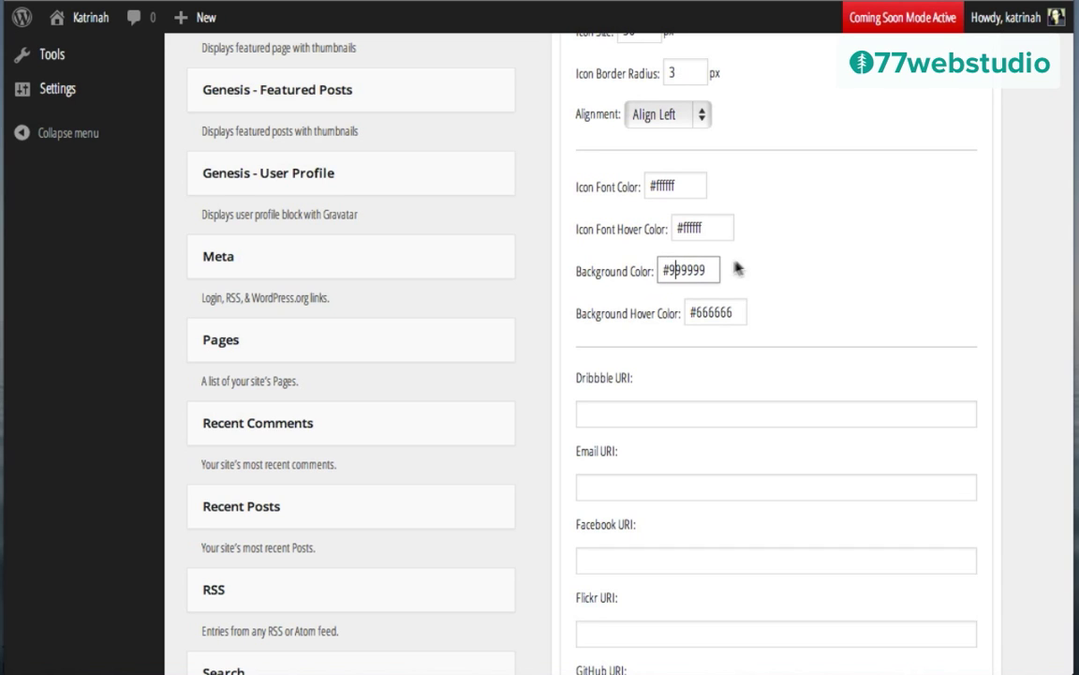
{"action": "triple_click", "coordinate": [697, 270]}
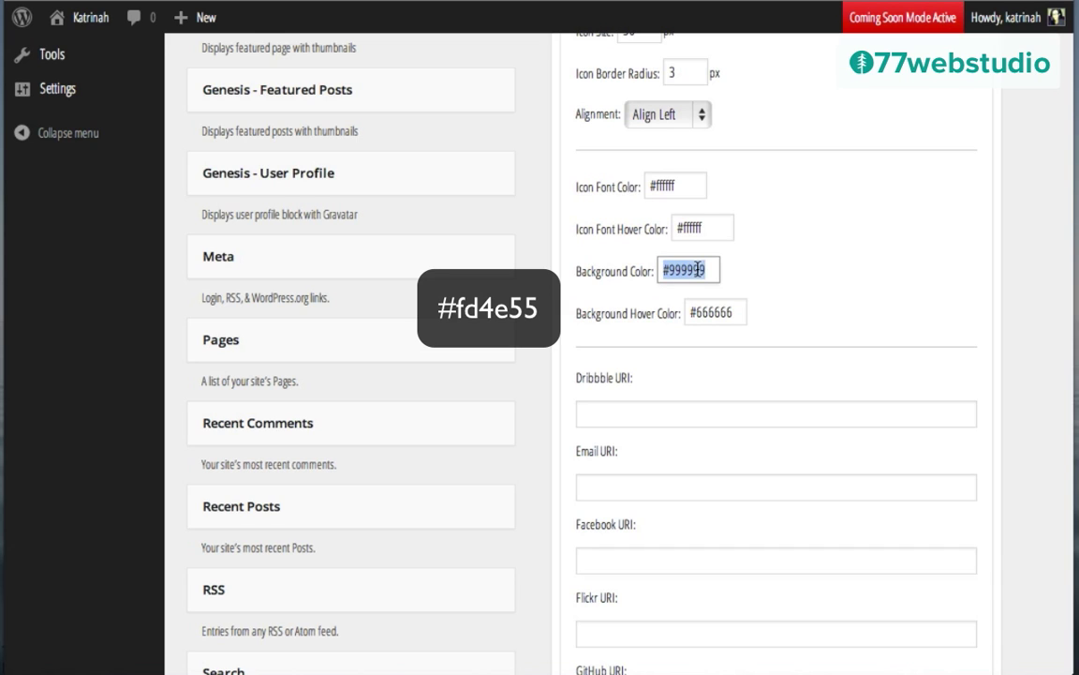
{"action": "type", "text": "#fd4e55"}
{"action": "left_click", "coordinate": [709, 310]}
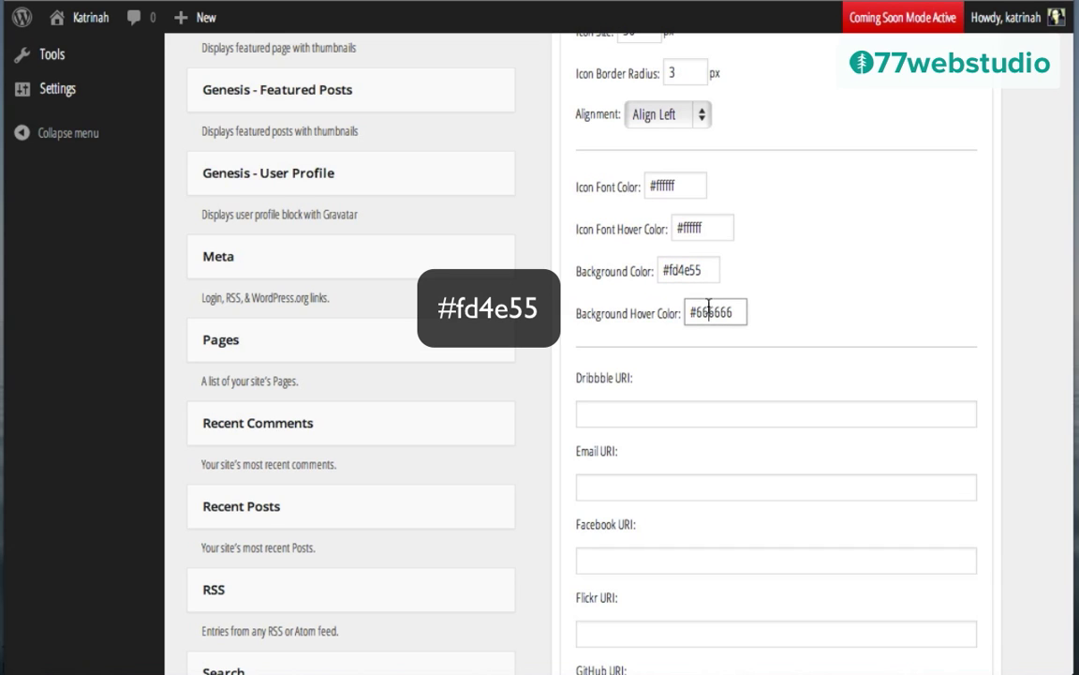
{"action": "triple_click", "coordinate": [709, 310]}
{"action": "type", "text": "#fd4e55"}
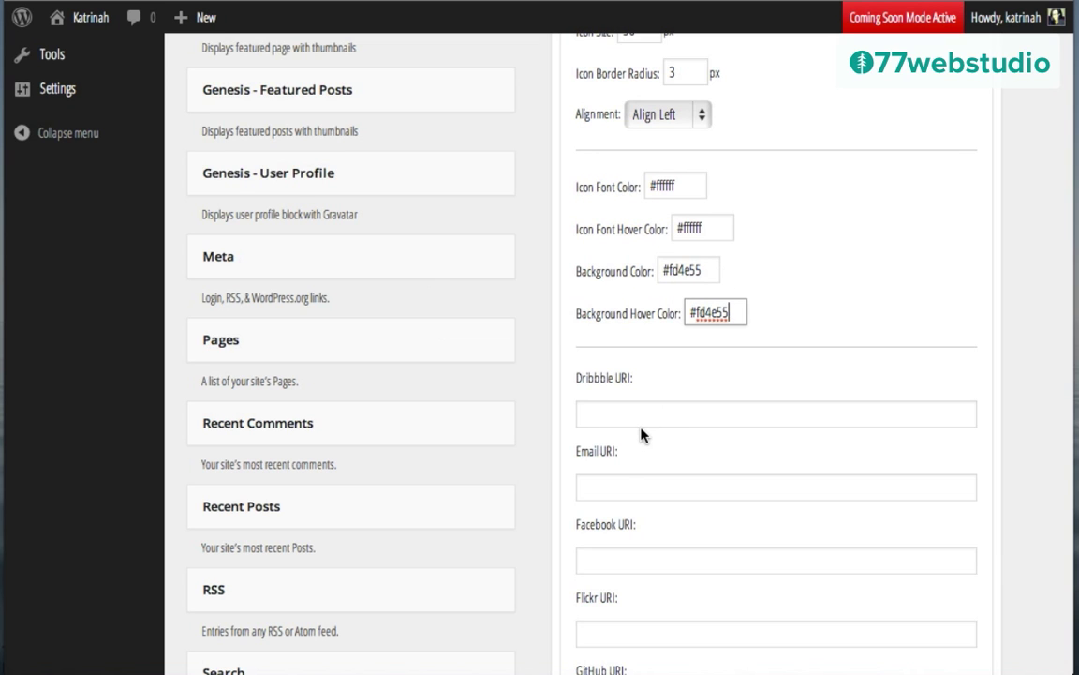
{"action": "scroll", "coordinate": [641, 435], "scroll_direction": "down", "scroll_amount": 5}
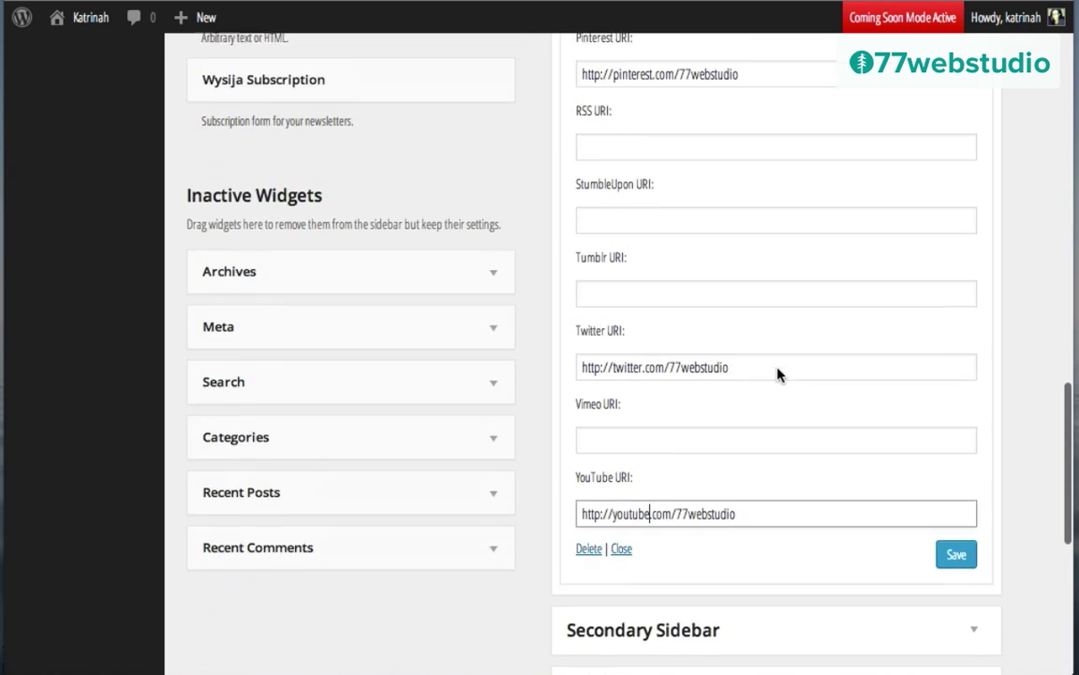
{"action": "scroll", "coordinate": [778, 373], "scroll_direction": "up", "scroll_amount": 1}
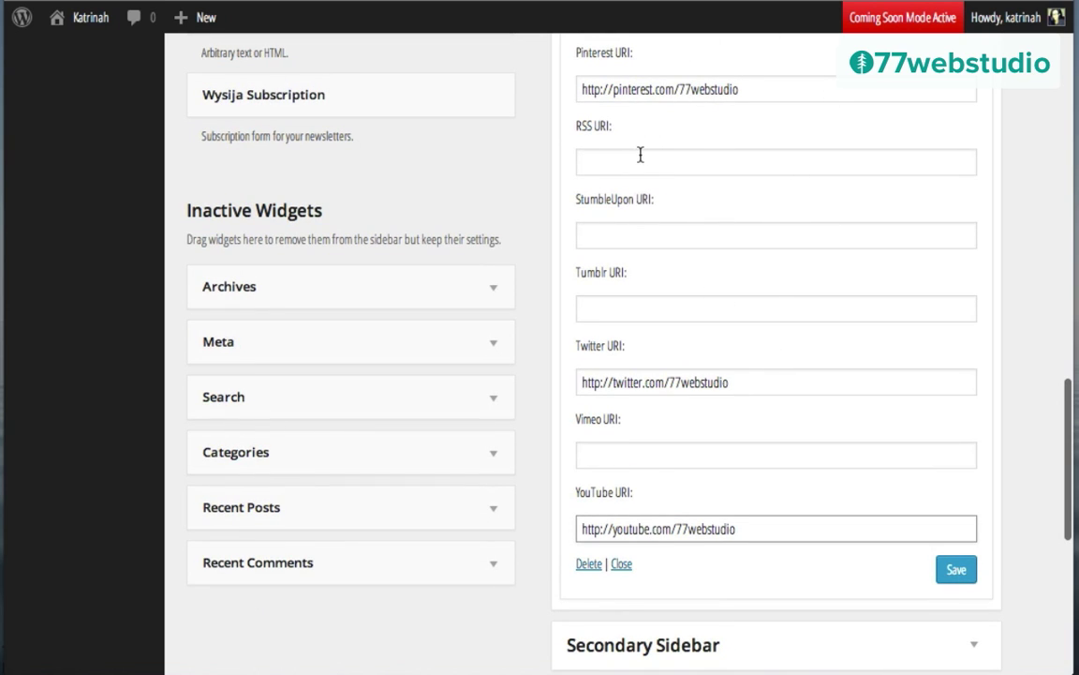
{"action": "left_click", "coordinate": [954, 573]}
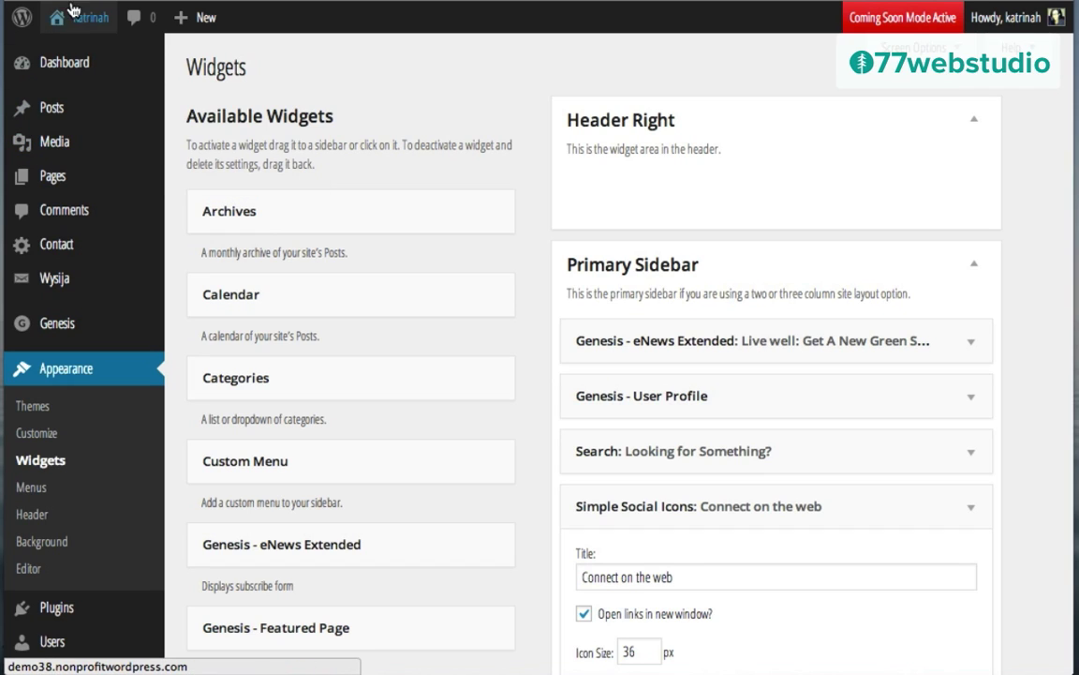
Step: Check the live front page's sidebar for the red 'Connect on the web' icons, then return to Widgets
{"action": "mouse_move", "coordinate": [86, 23]}
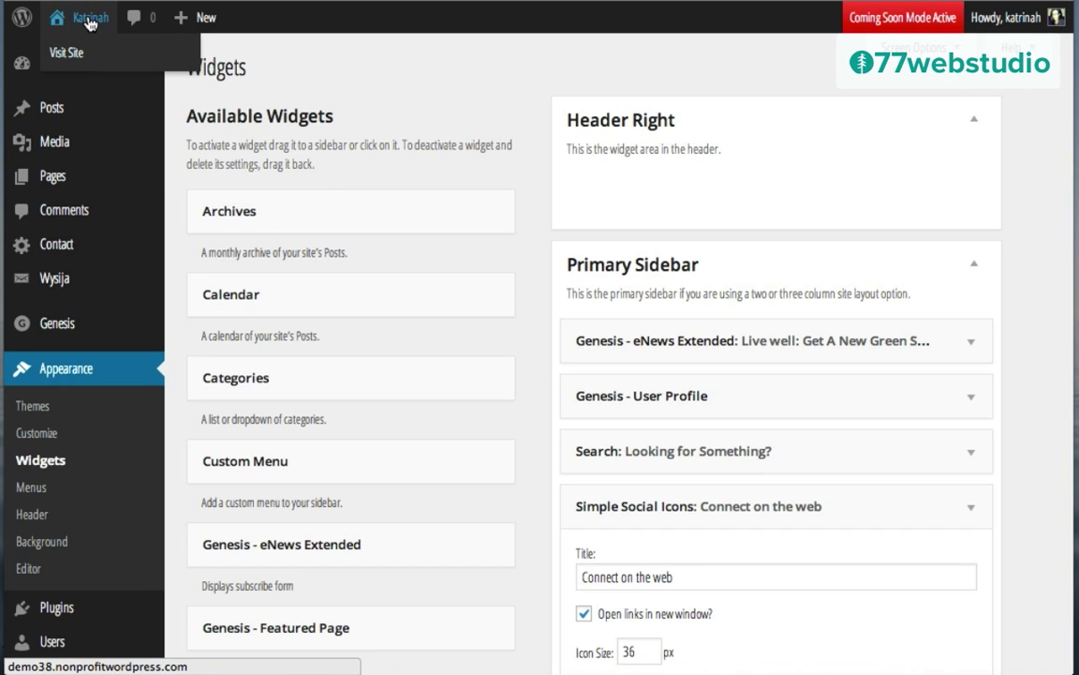
{"action": "left_click", "coordinate": [75, 55]}
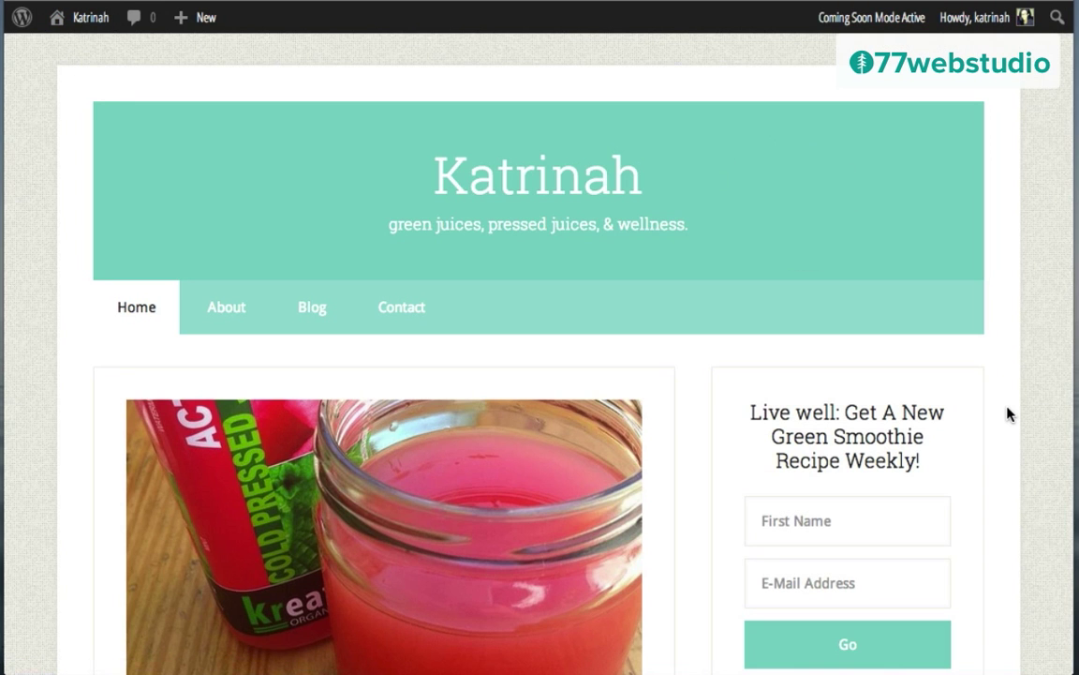
{"action": "scroll", "coordinate": [1011, 414], "scroll_direction": "down", "scroll_amount": 3}
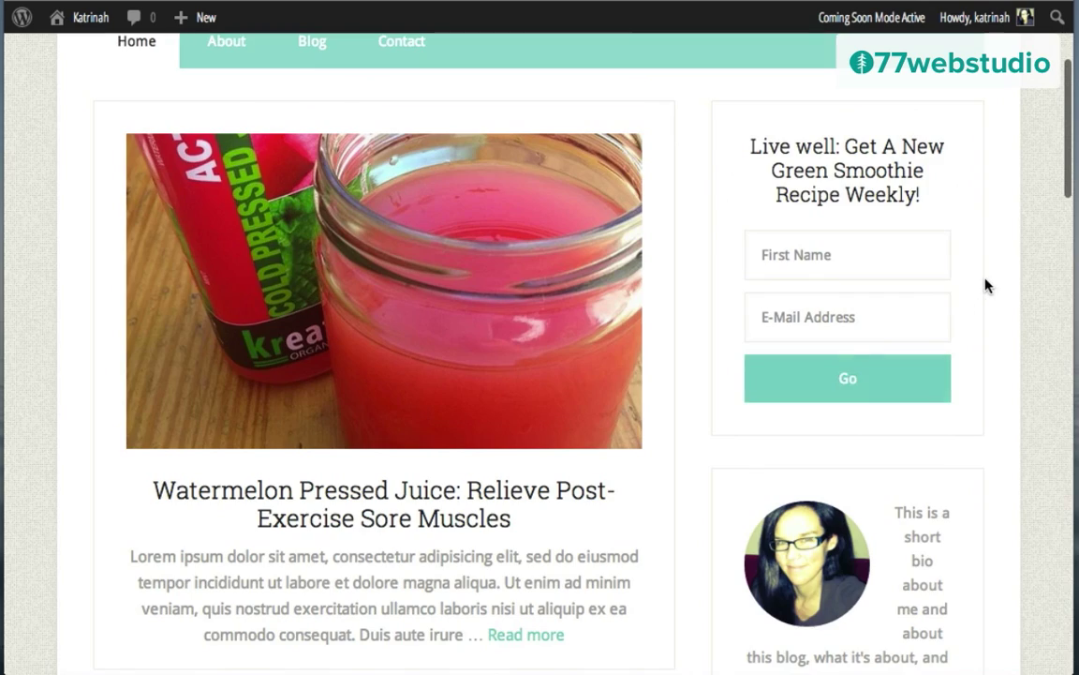
{"action": "scroll", "coordinate": [986, 286], "scroll_direction": "down", "scroll_amount": 4}
{"action": "scroll", "coordinate": [990, 300], "scroll_direction": "down", "scroll_amount": 1}
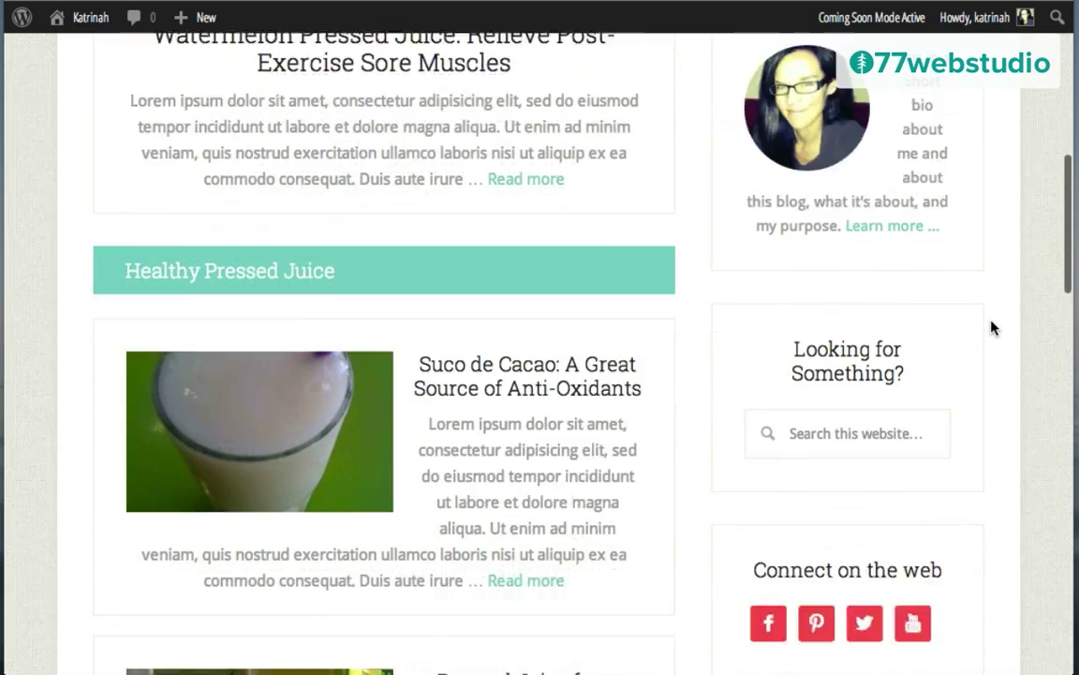
{"action": "scroll", "coordinate": [994, 327], "scroll_direction": "down", "scroll_amount": 1}
{"action": "scroll", "coordinate": [959, 373], "scroll_direction": "down", "scroll_amount": 1}
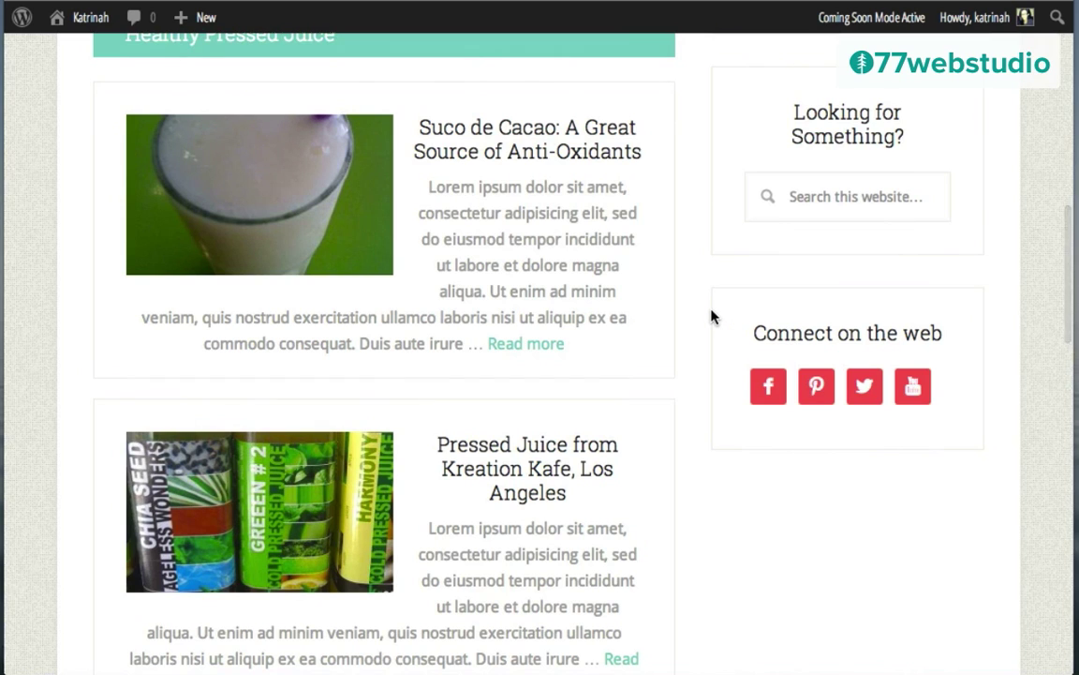
{"action": "scroll", "coordinate": [711, 316], "scroll_direction": "up", "scroll_amount": 10}
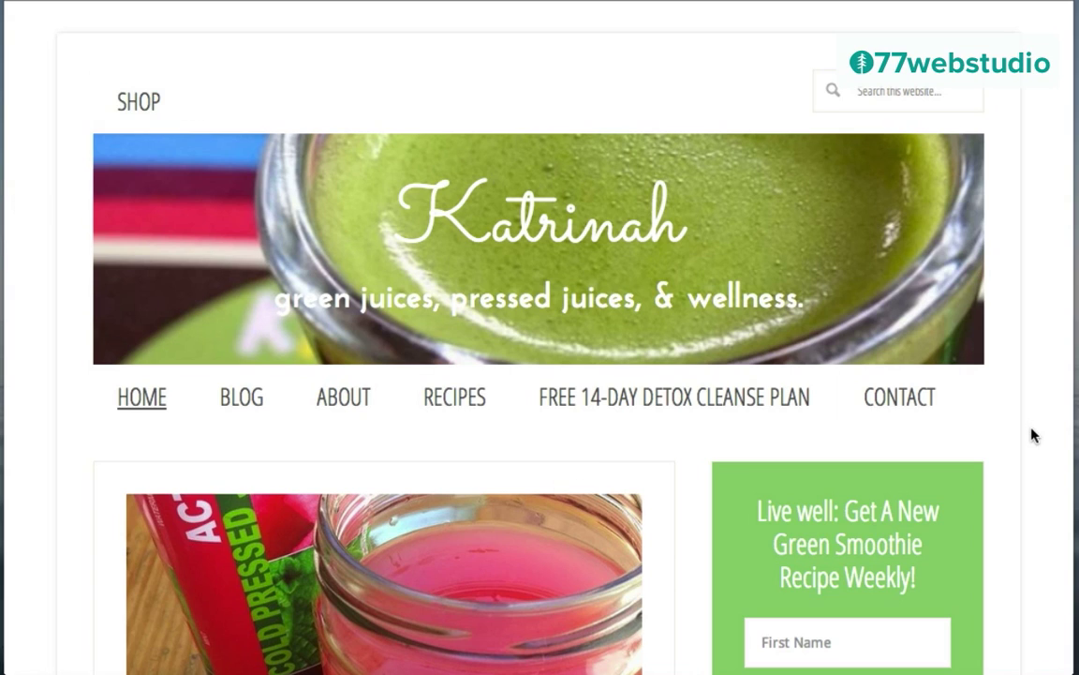
{"action": "scroll", "coordinate": [1034, 435], "scroll_direction": "down", "scroll_amount": 10}
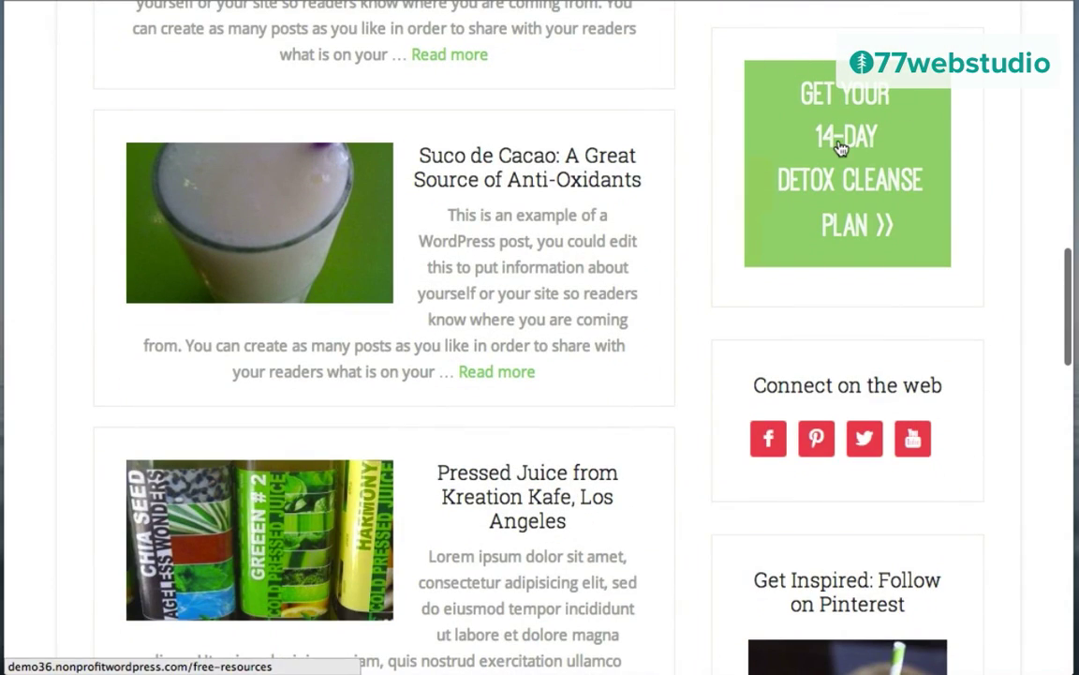
{"action": "scroll", "coordinate": [932, 290], "scroll_direction": "down", "scroll_amount": 6}
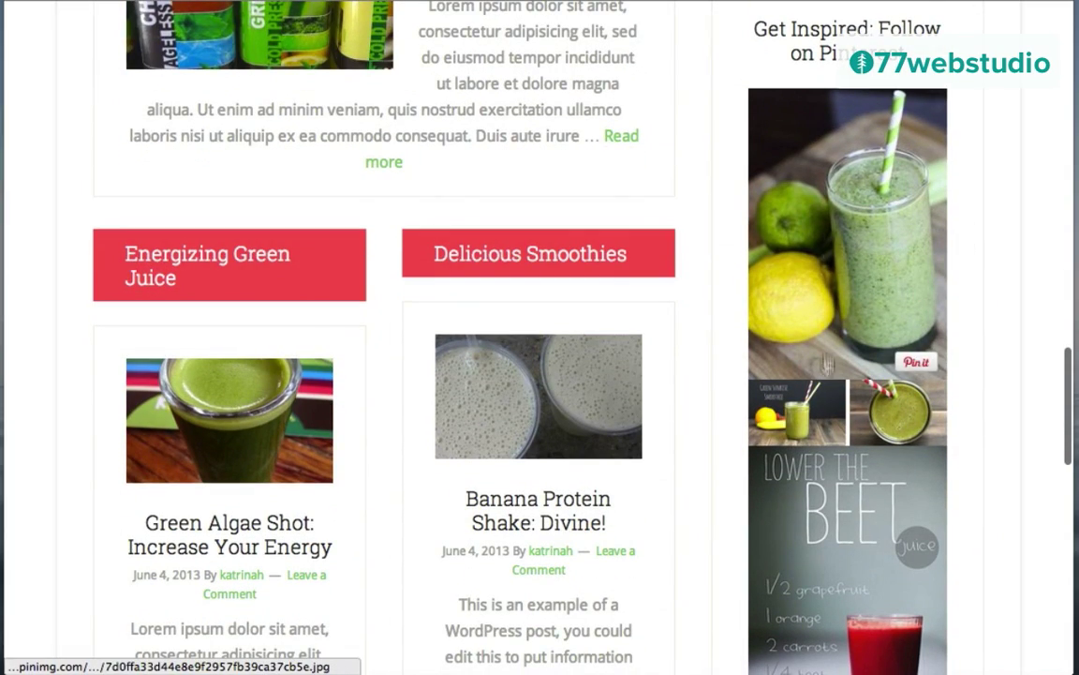
{"action": "scroll", "coordinate": [829, 381], "scroll_direction": "up", "scroll_amount": 6}
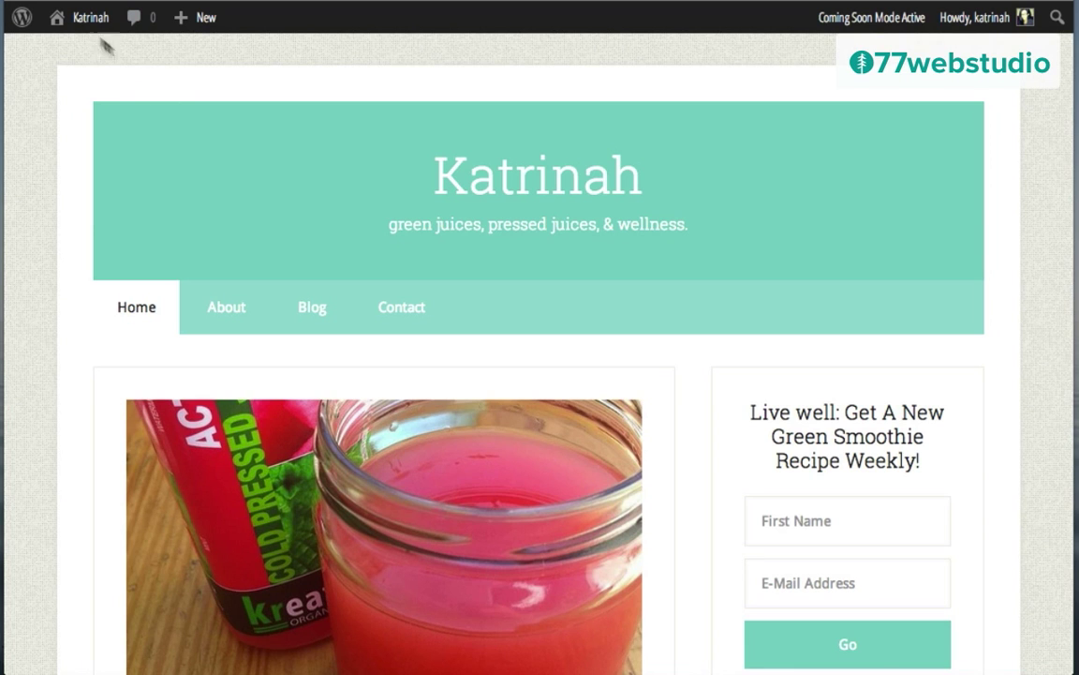
{"action": "mouse_move", "coordinate": [79, 23]}
{"action": "left_click", "coordinate": [66, 139]}
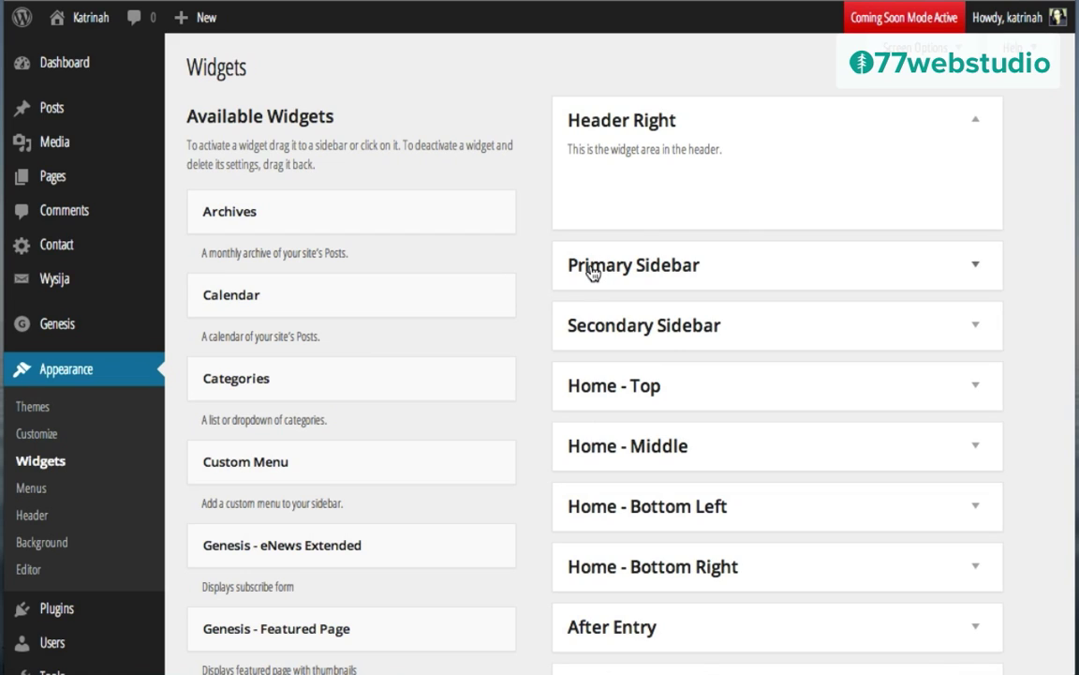
Step: Place an empty Text widget in the Primary Sidebar below the Search widget and save it
{"action": "left_click", "coordinate": [971, 265]}
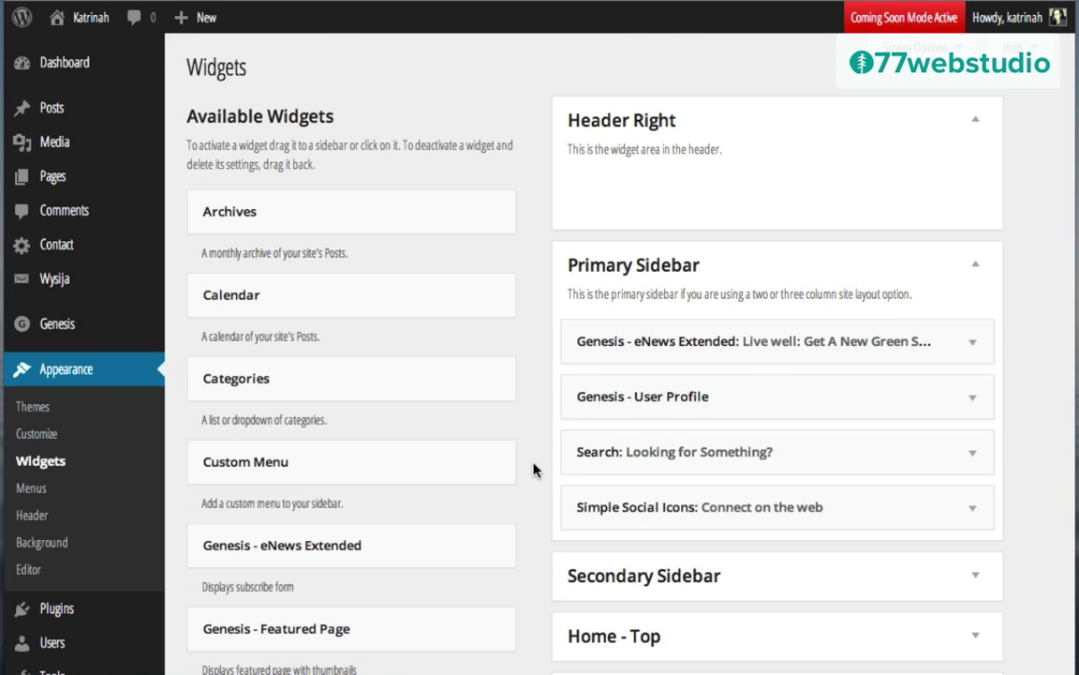
{"action": "scroll", "coordinate": [533, 468], "scroll_direction": "down", "scroll_amount": 10}
{"action": "scroll", "coordinate": [534, 469], "scroll_direction": "down", "scroll_amount": 3}
{"action": "scroll", "coordinate": [535, 469], "scroll_direction": "up", "scroll_amount": 2}
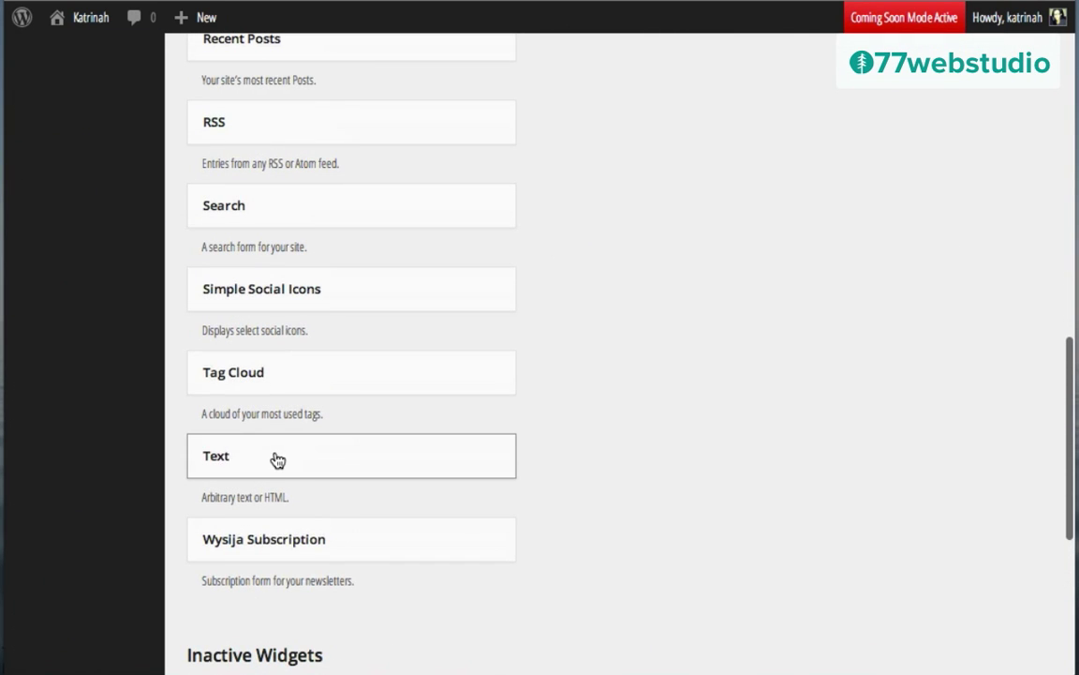
{"action": "left_click_drag", "start_coordinate": [277, 459], "coordinate": [671, 453]}
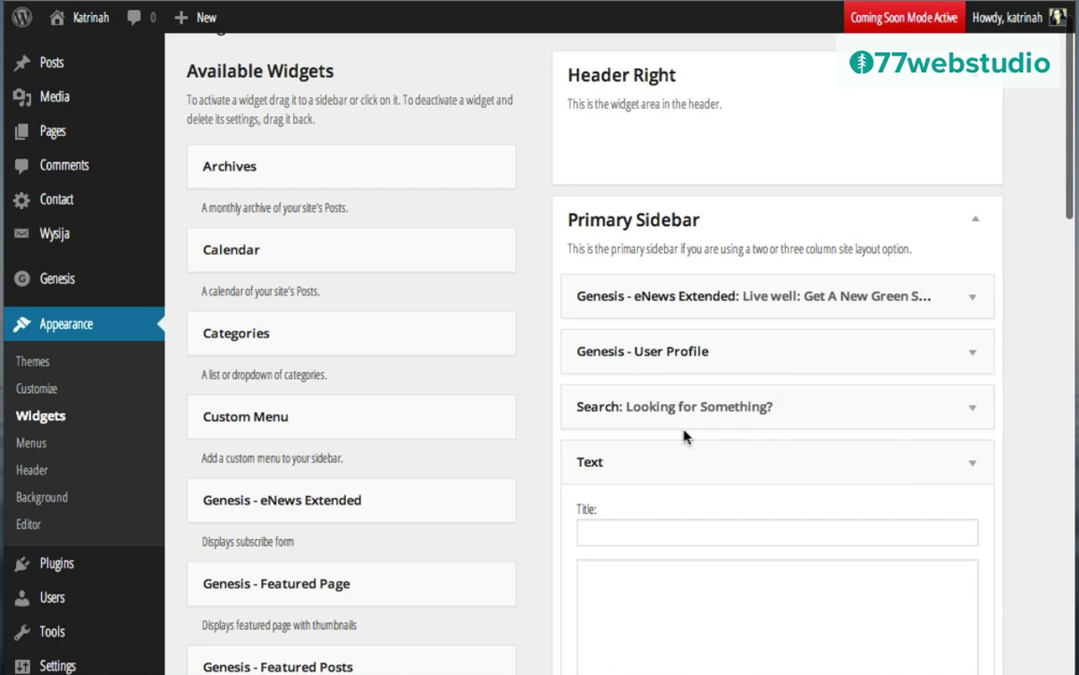
{"action": "scroll", "coordinate": [720, 522], "scroll_direction": "down", "scroll_amount": 3}
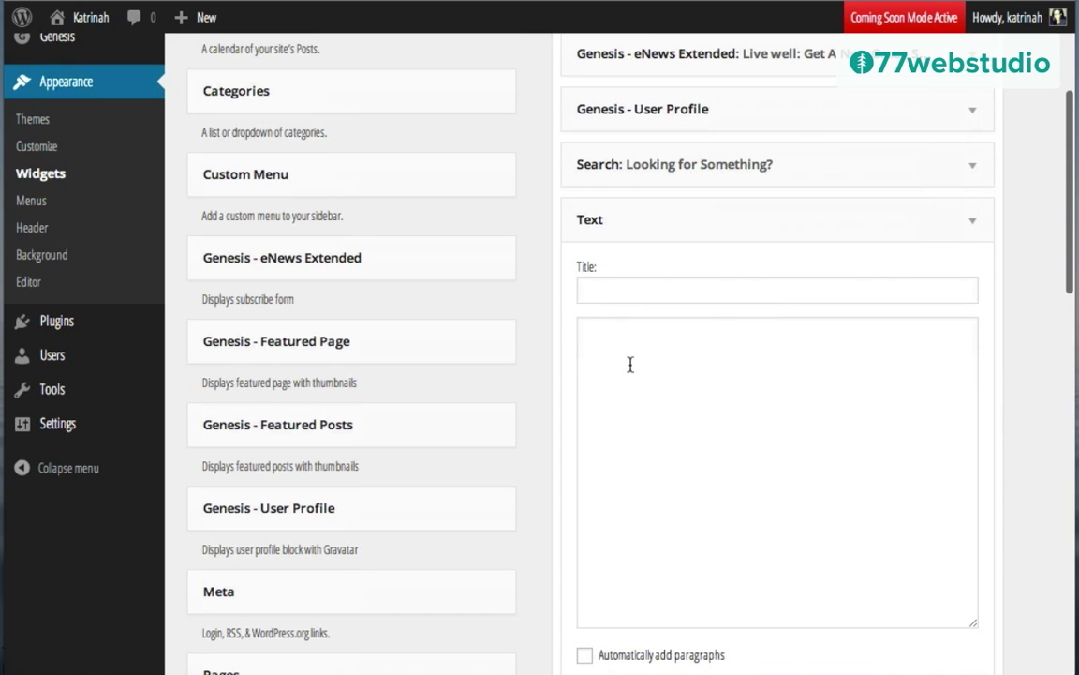
{"action": "scroll", "coordinate": [699, 364], "scroll_direction": "down", "scroll_amount": 2}
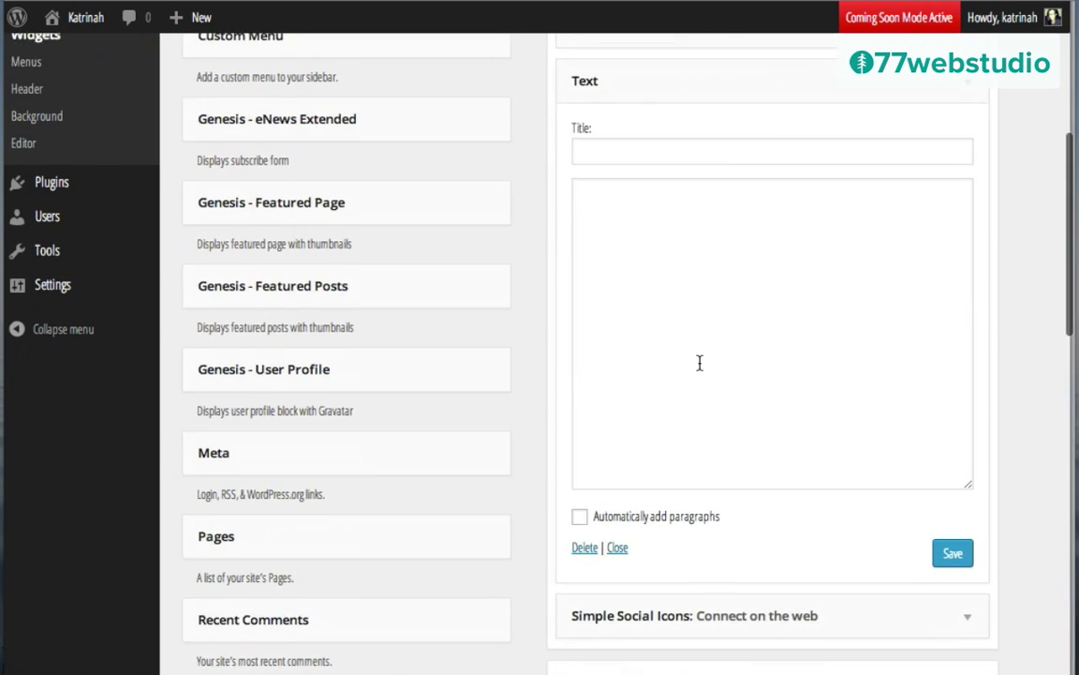
{"action": "left_click", "coordinate": [958, 553]}
{"action": "scroll", "coordinate": [569, 330], "scroll_direction": "up", "scroll_amount": 2}
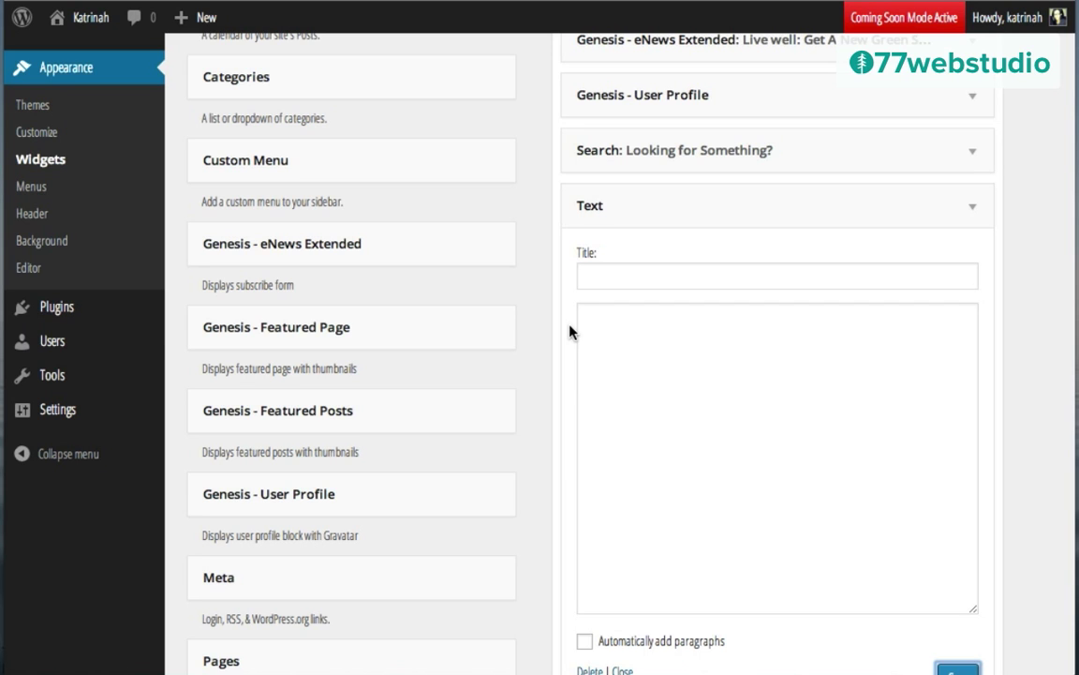
{"action": "scroll", "coordinate": [568, 328], "scroll_direction": "up", "scroll_amount": 2}
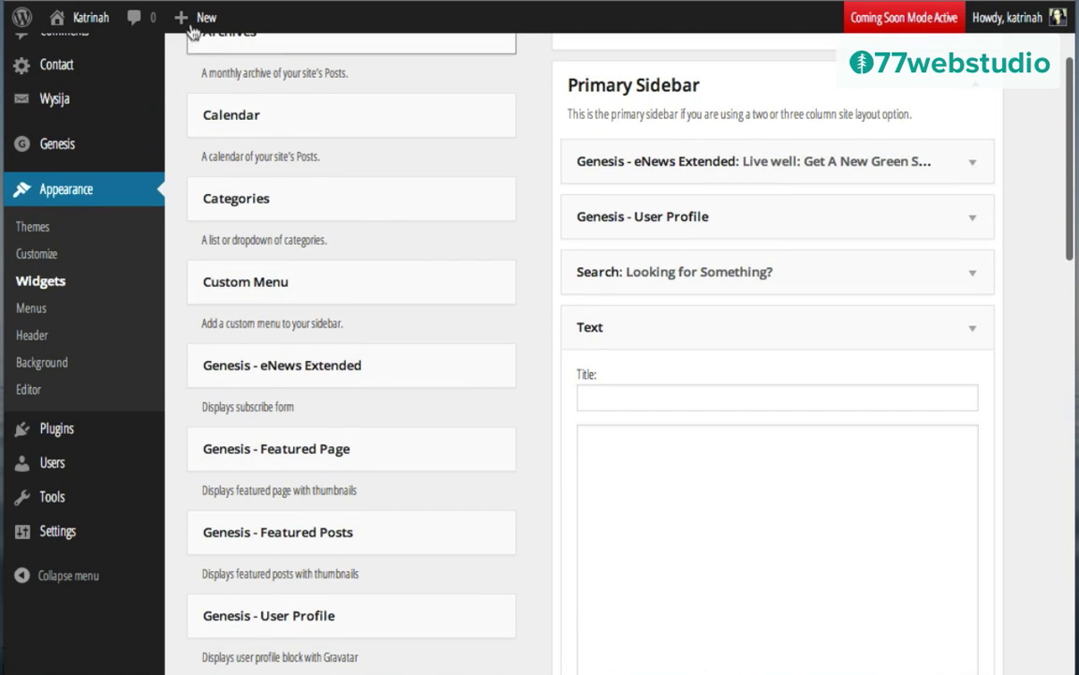
Step: Upload the sign-up.png image to the media library
{"action": "mouse_move", "coordinate": [192, 27]}
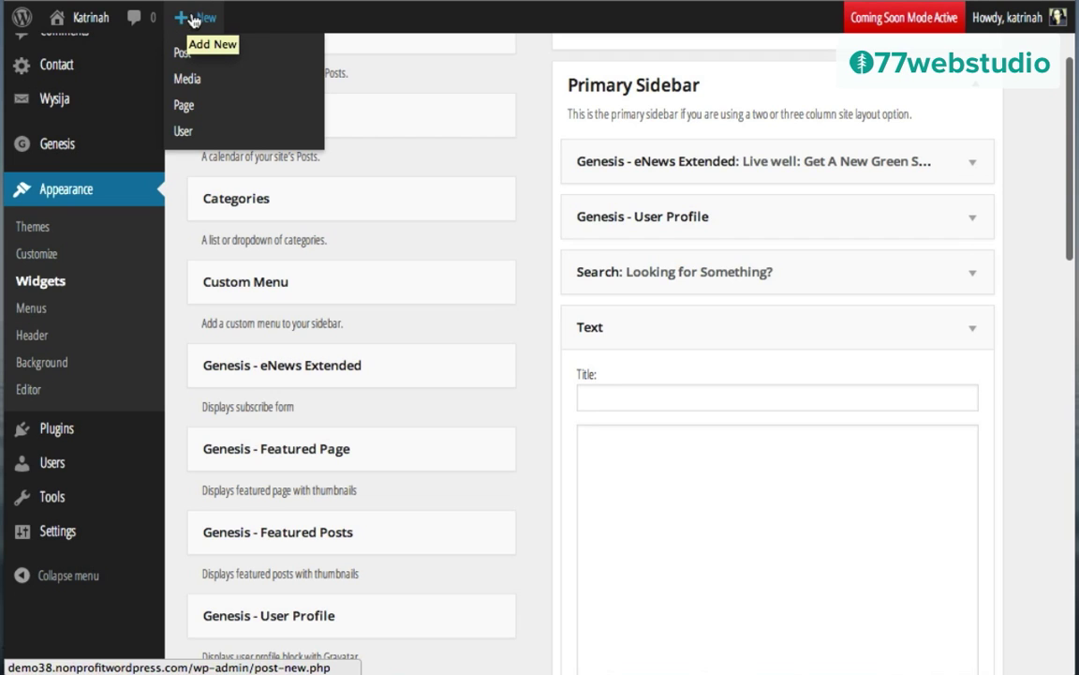
{"action": "left_click", "coordinate": [184, 81]}
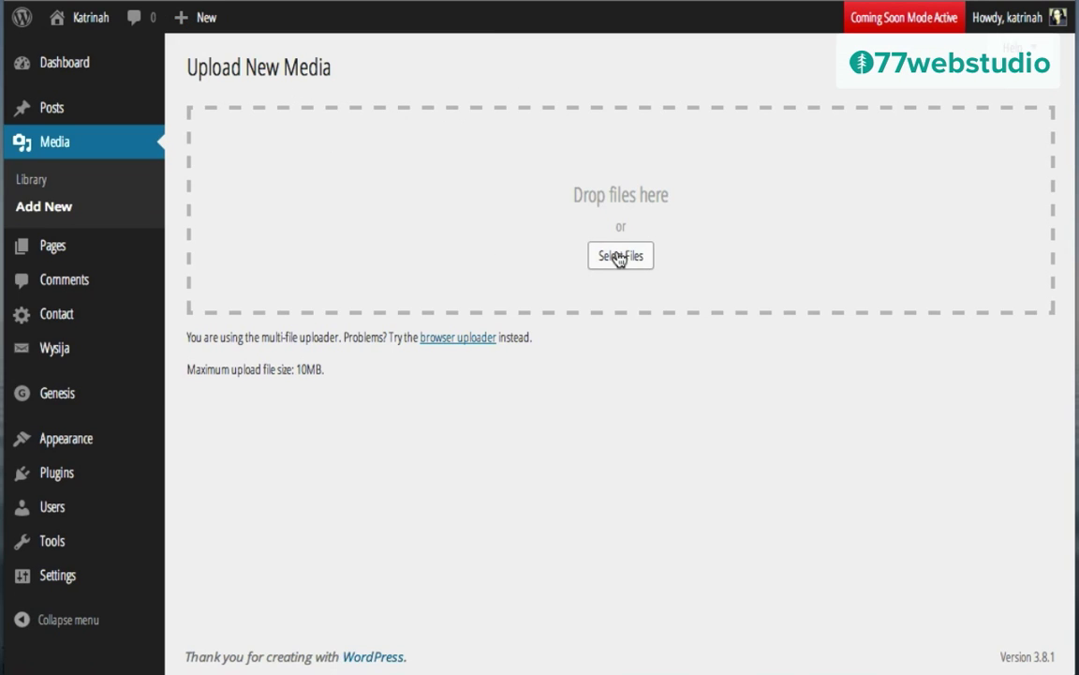
{"action": "left_click", "coordinate": [623, 259]}
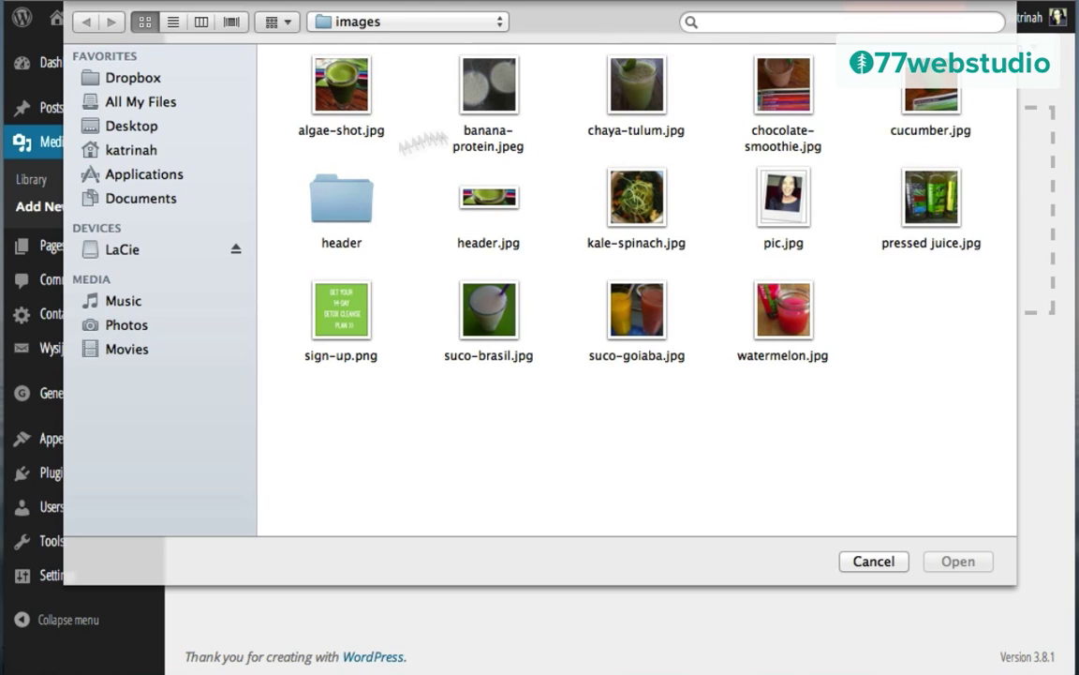
{"action": "left_click", "coordinate": [340, 315]}
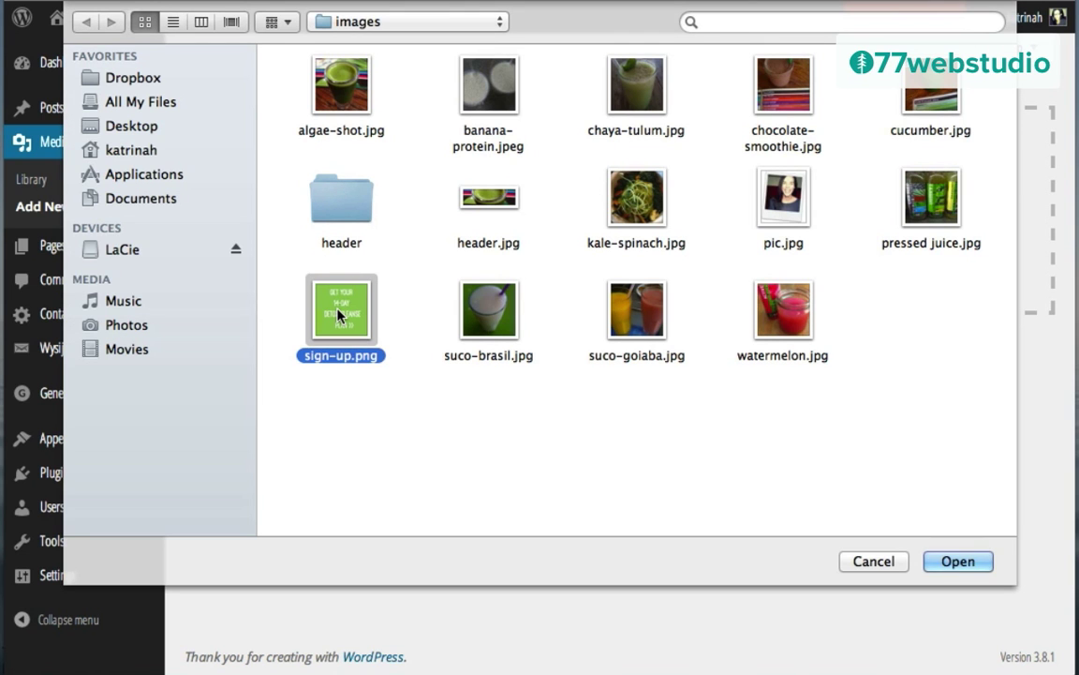
{"action": "left_click", "coordinate": [957, 560]}
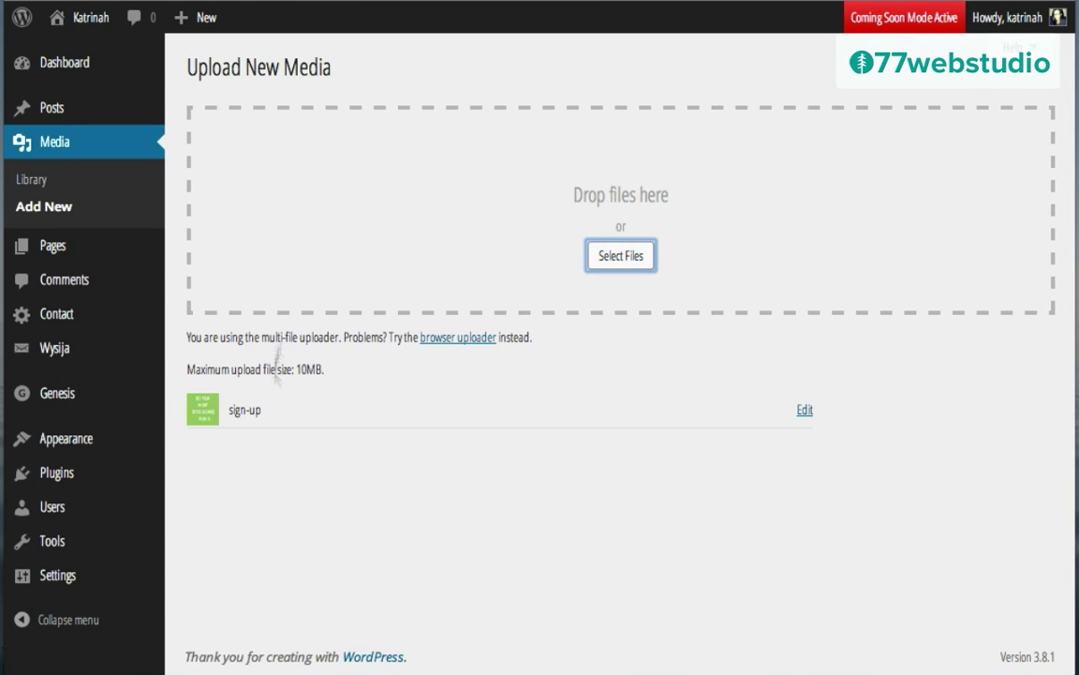
Step: Give the image title and alt text 'Get Your 14-Day Detox Cleanse Plan', copy its File URL, and update
{"action": "left_click", "coordinate": [805, 410]}
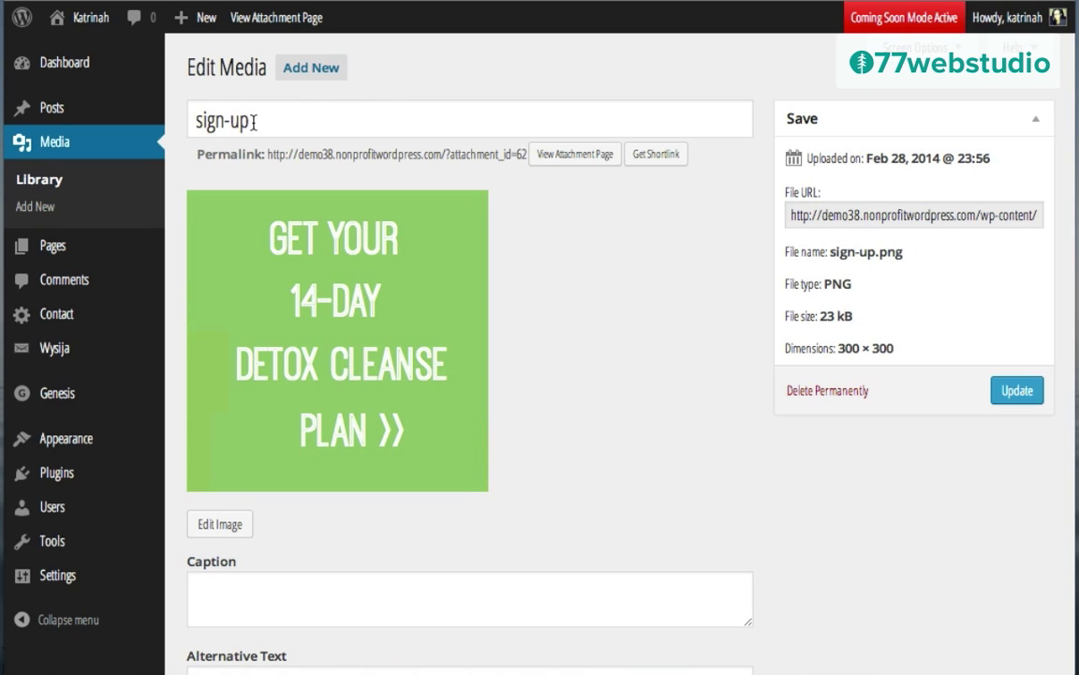
{"action": "triple_click", "coordinate": [253, 122]}
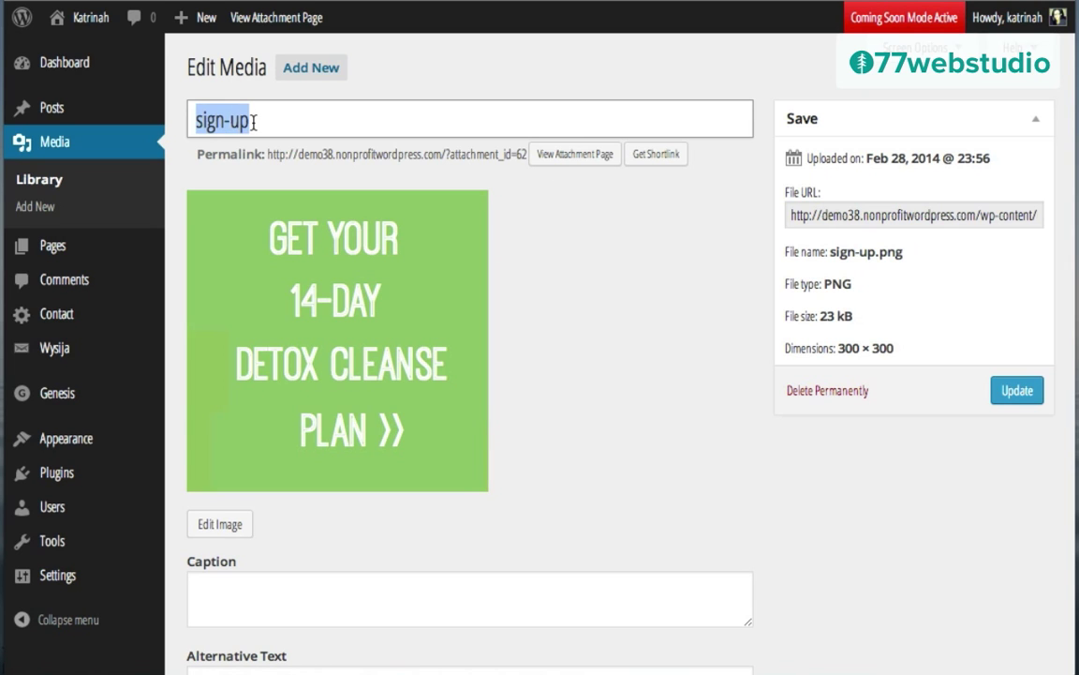
{"action": "type", "text": "Get Your 14-Day Detox Program"}
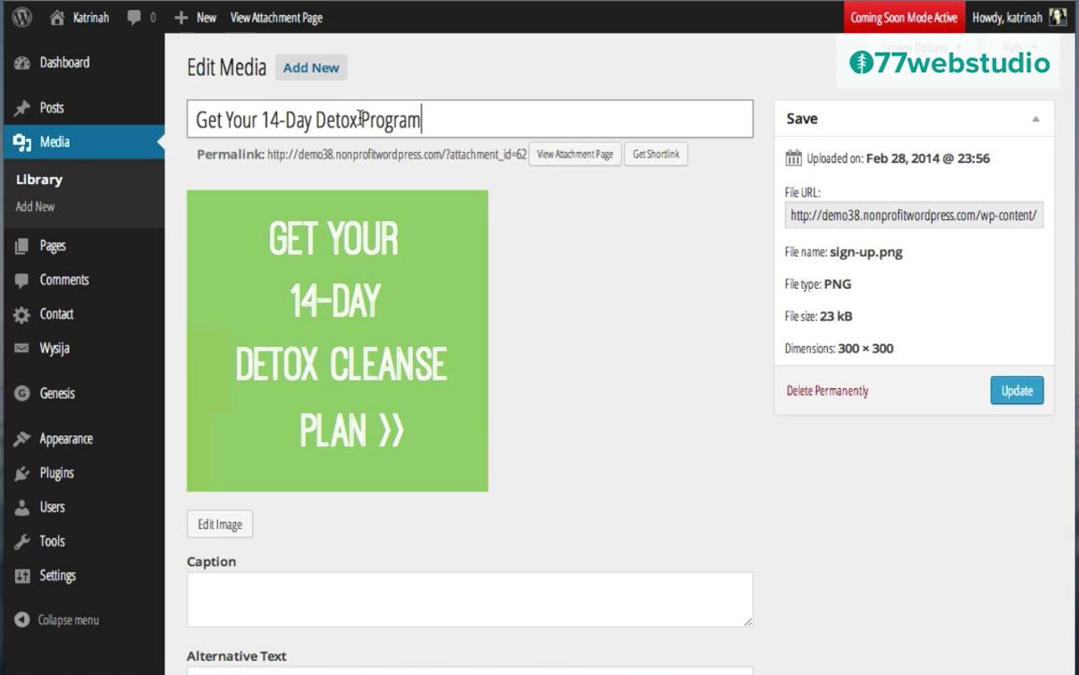
{"action": "type", "text": "Cleanse Plan"}
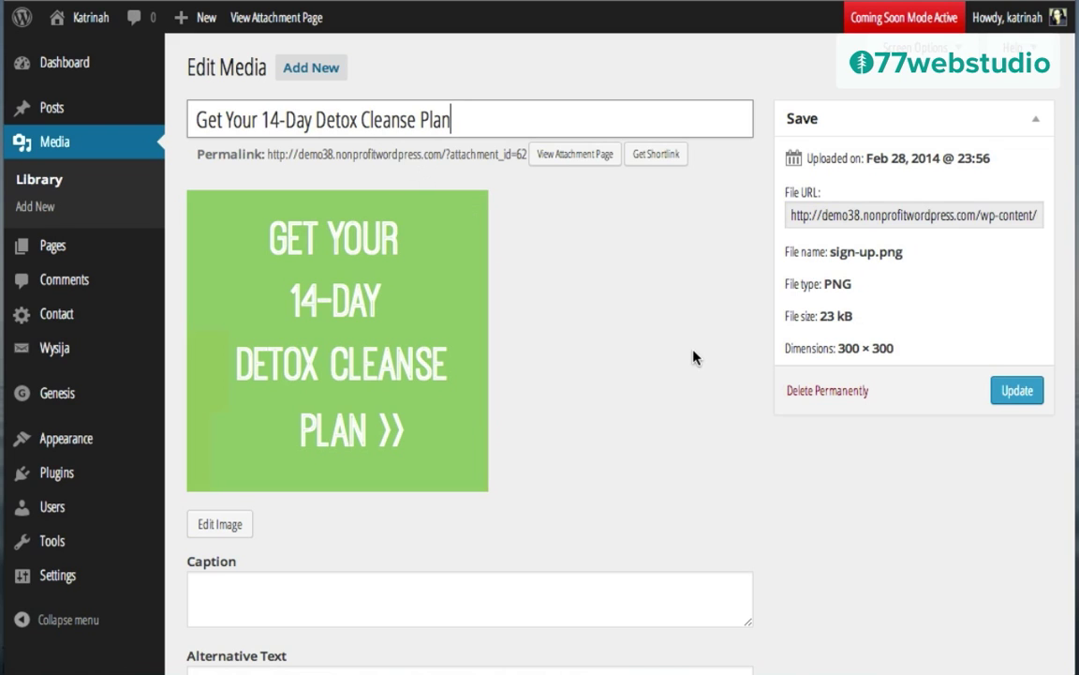
{"action": "scroll", "coordinate": [693, 354], "scroll_direction": "down", "scroll_amount": 3}
{"action": "left_click", "coordinate": [222, 424]}
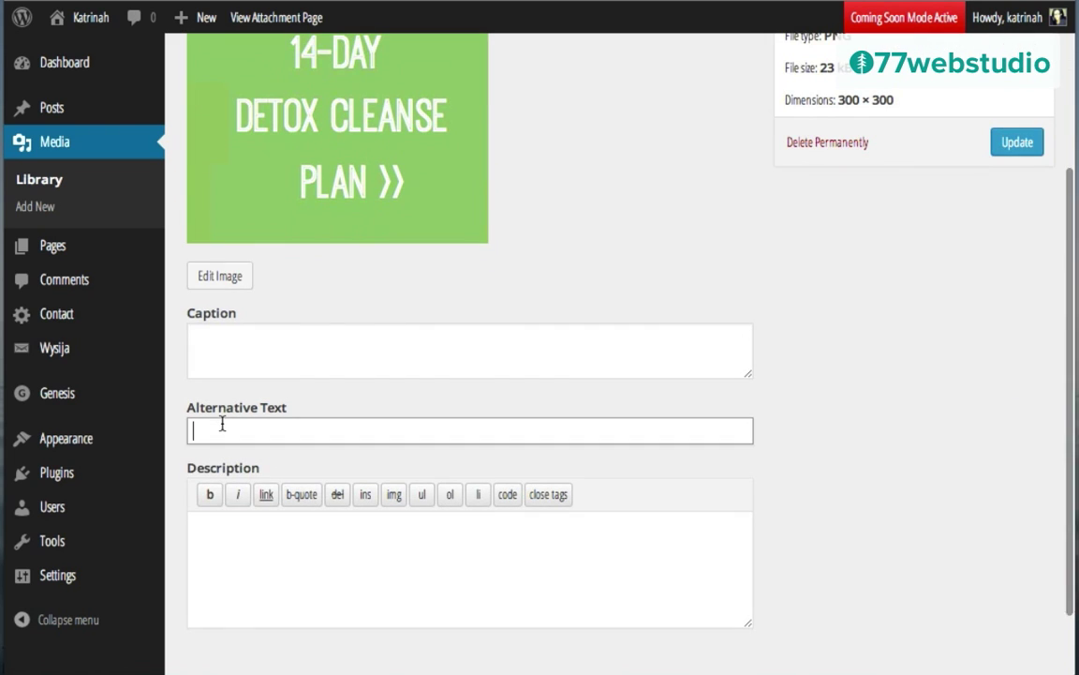
{"action": "type", "text": "Get Your 14-Day Detox Cleanse Plan"}
{"action": "scroll", "coordinate": [628, 187], "scroll_direction": "up", "scroll_amount": 3}
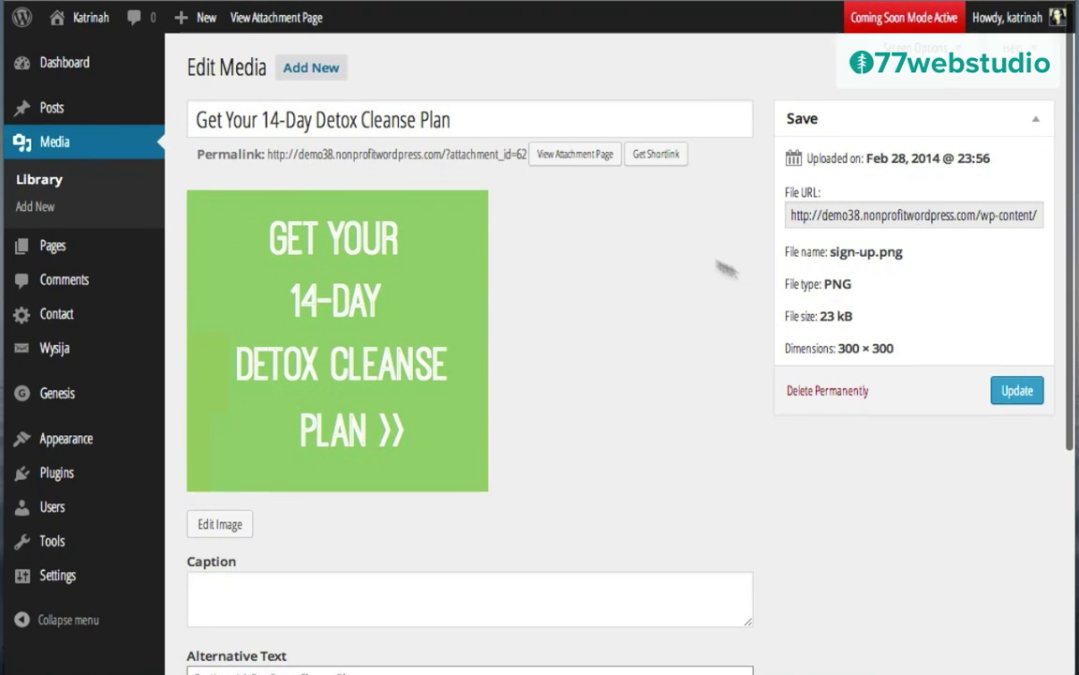
{"action": "left_click", "coordinate": [817, 218]}
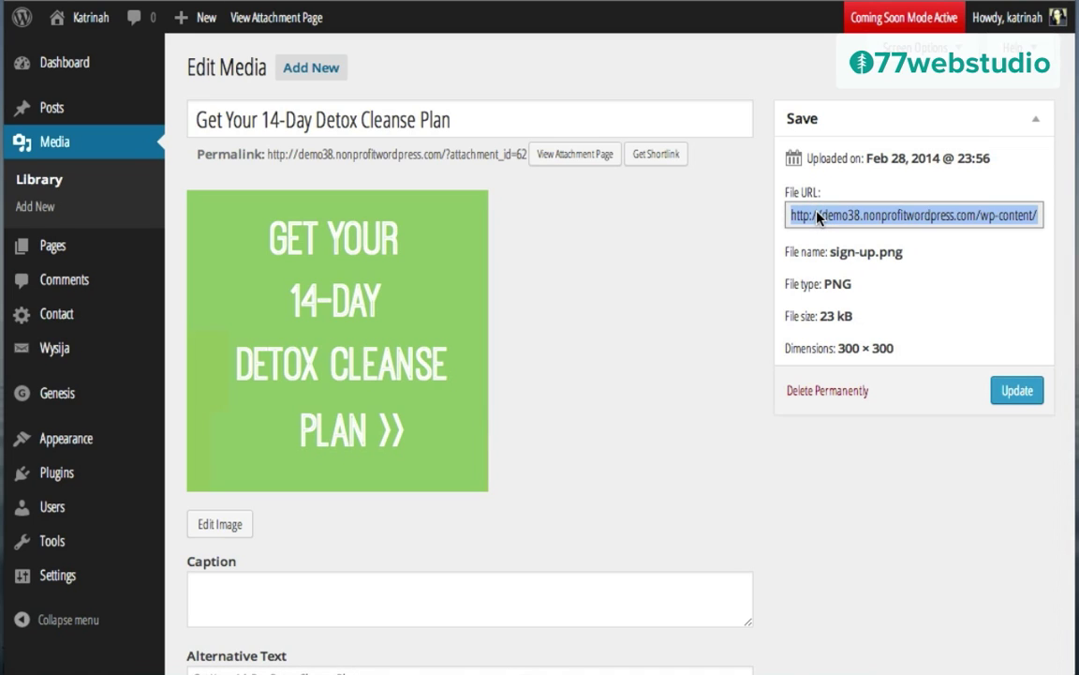
{"action": "left_click", "coordinate": [1014, 393]}
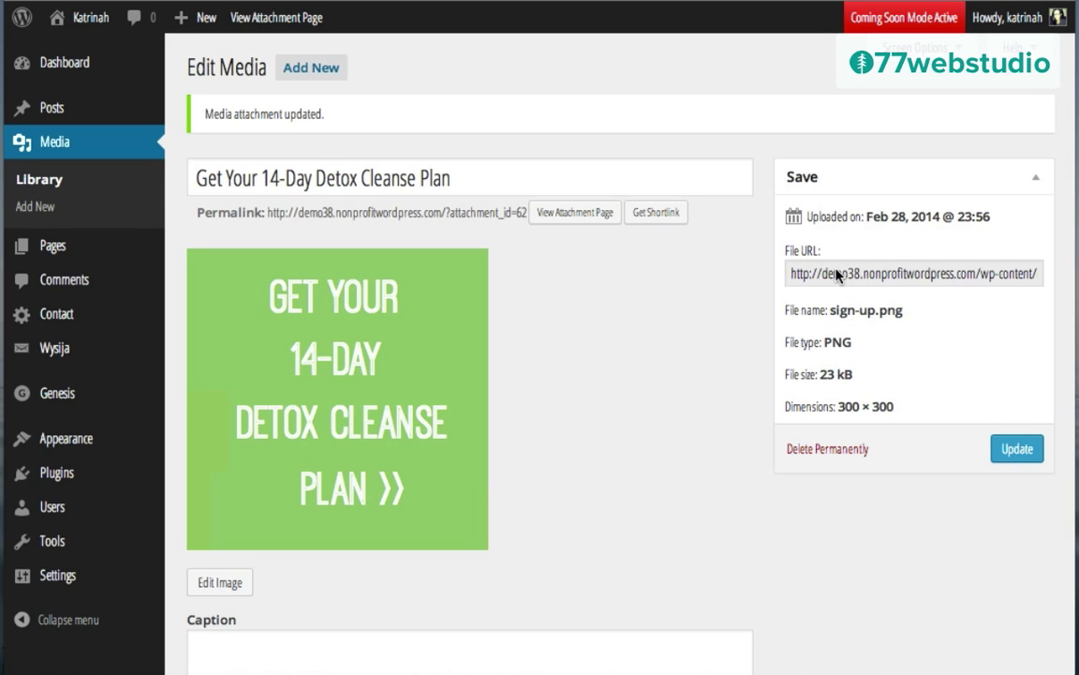
{"action": "mouse_move", "coordinate": [67, 442]}
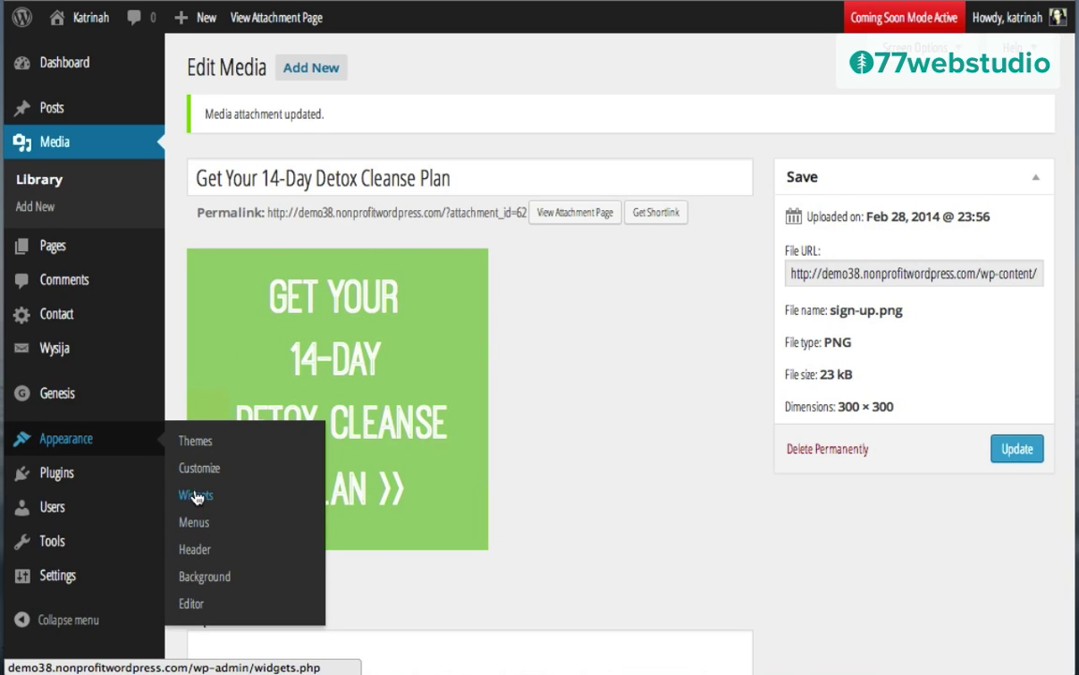
Step: Paste an img tag with the sign-up.png URL into the Primary Sidebar Text widget and save it
{"action": "left_click", "coordinate": [196, 497]}
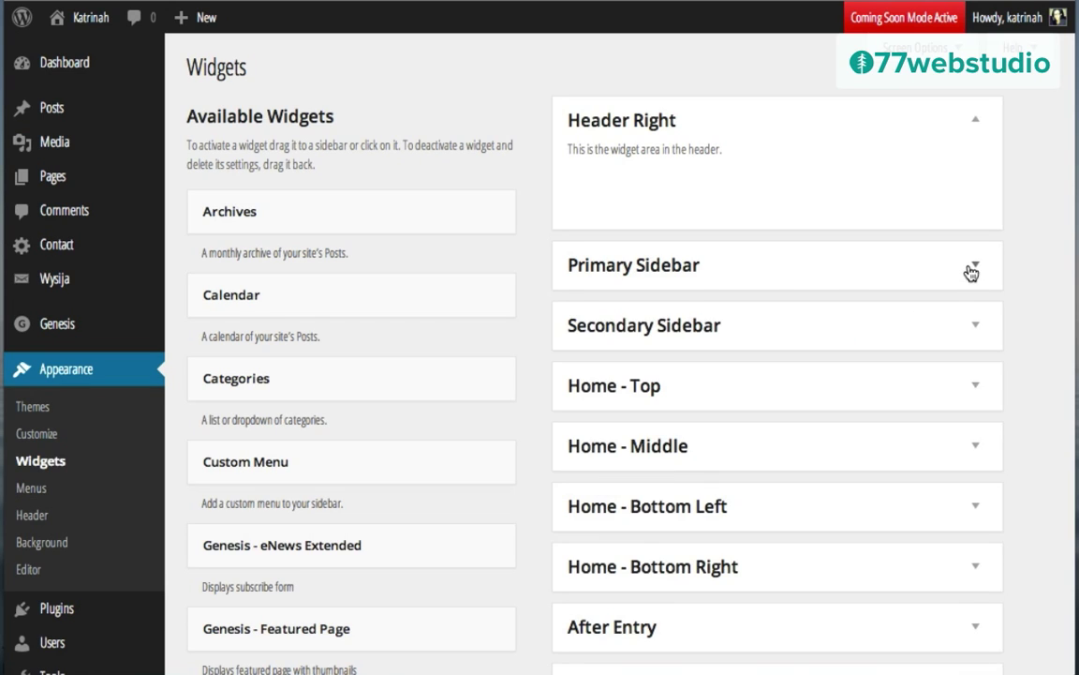
{"action": "left_click", "coordinate": [971, 270]}
{"action": "left_click", "coordinate": [974, 510]}
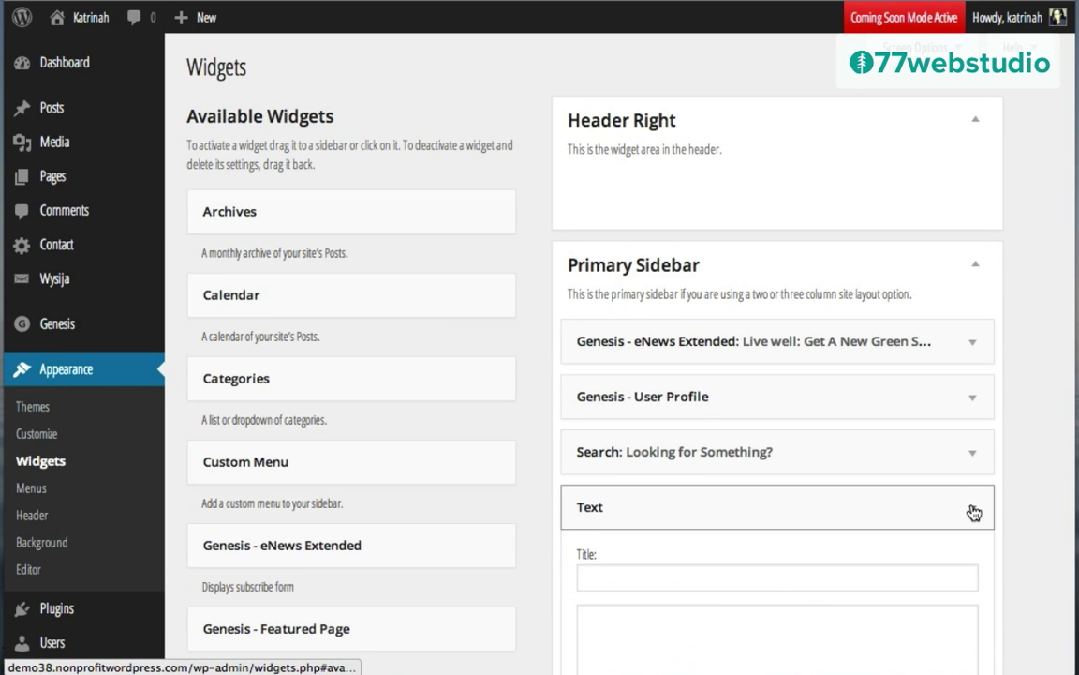
{"action": "scroll", "coordinate": [903, 506], "scroll_direction": "down", "scroll_amount": 5}
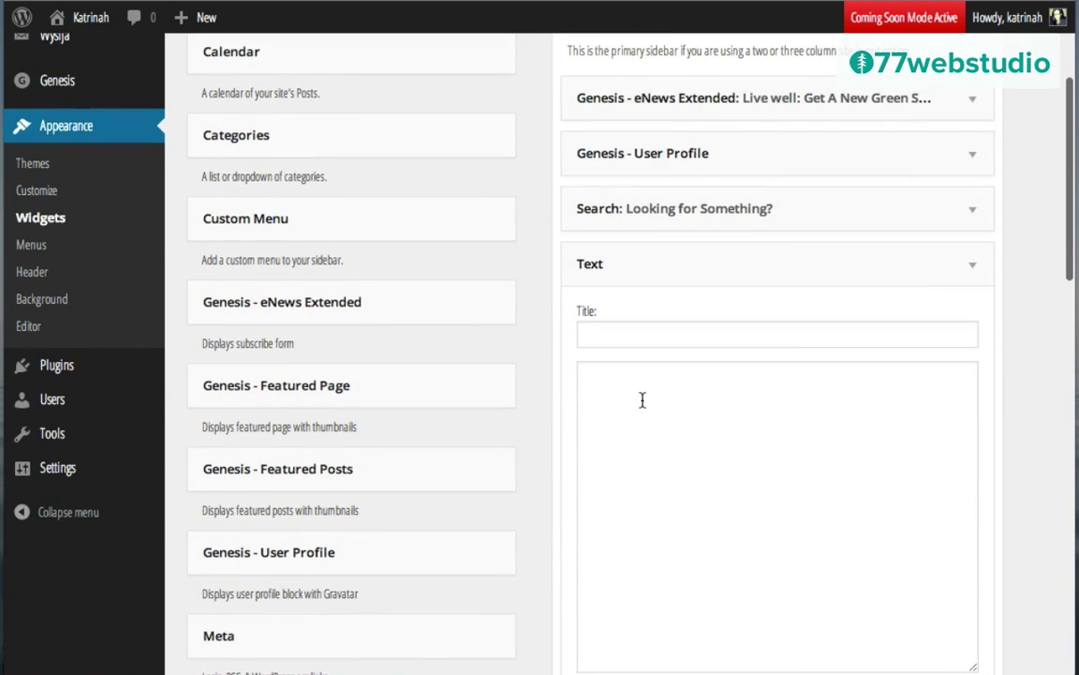
{"action": "left_click", "coordinate": [643, 400]}
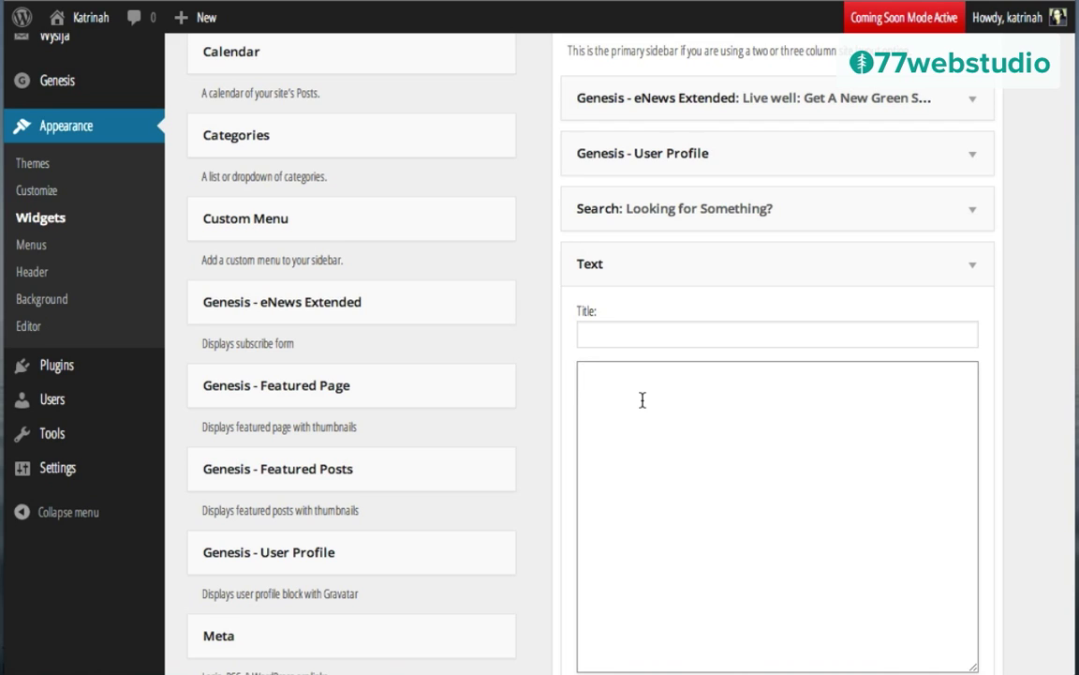
{"action": "type", "text": "<img src=\"http://demo38.nonprofitwordpress.com/wp-content/uploads/2014/02/sign-up.png\">"}
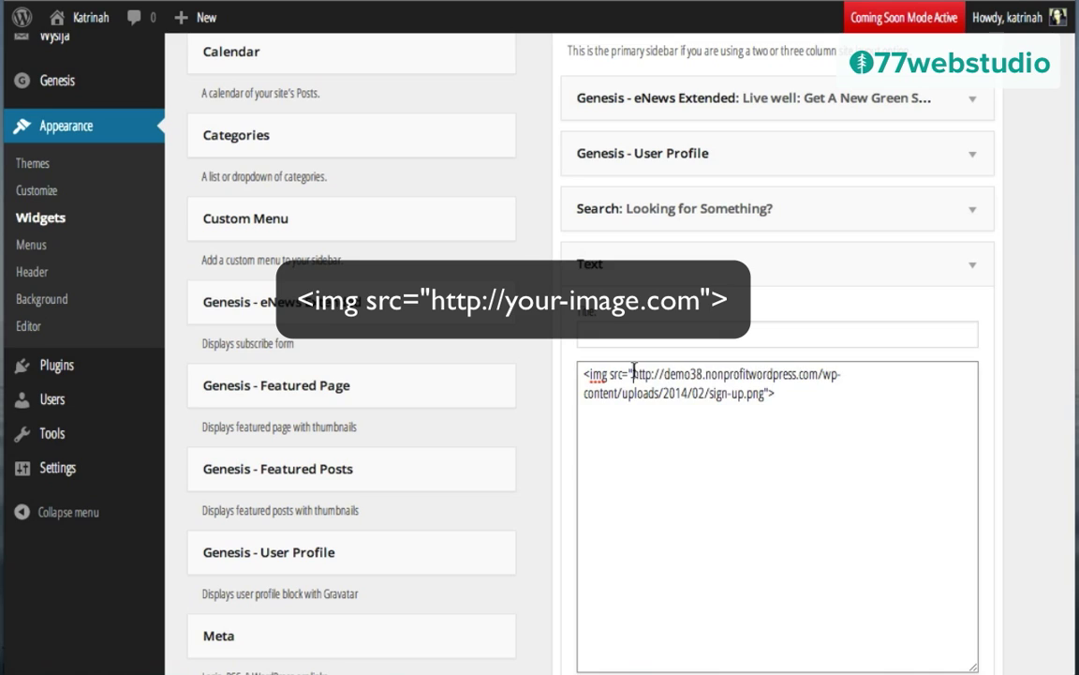
{"action": "left_click_drag", "start_coordinate": [635, 371], "coordinate": [761, 398]}
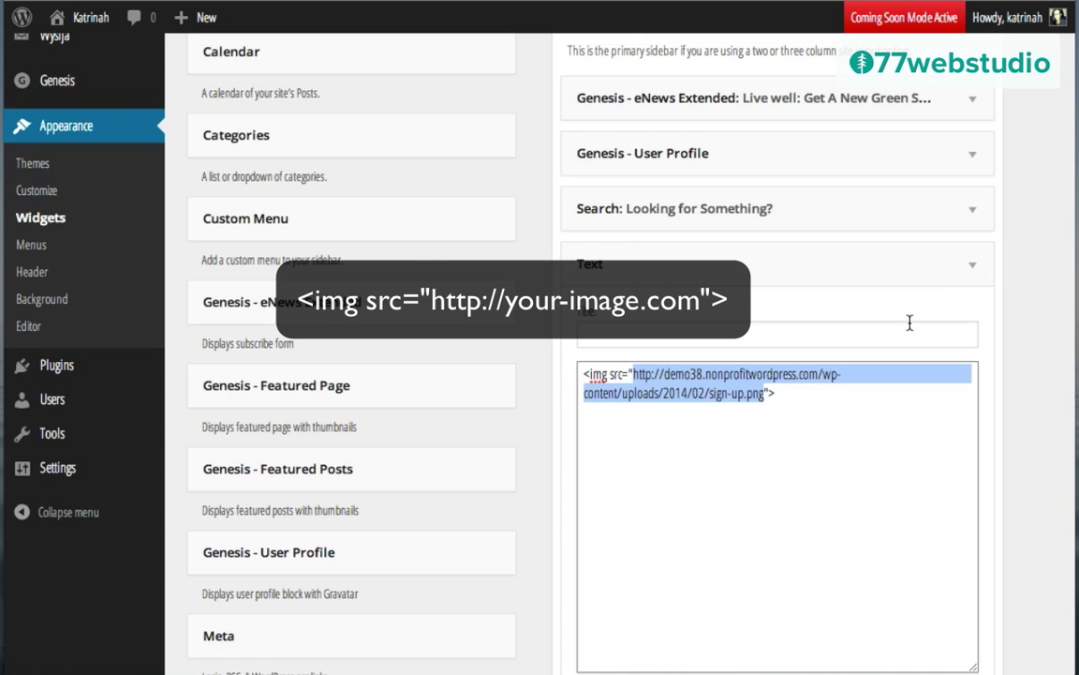
{"action": "scroll", "coordinate": [908, 320], "scroll_direction": "down", "scroll_amount": 5}
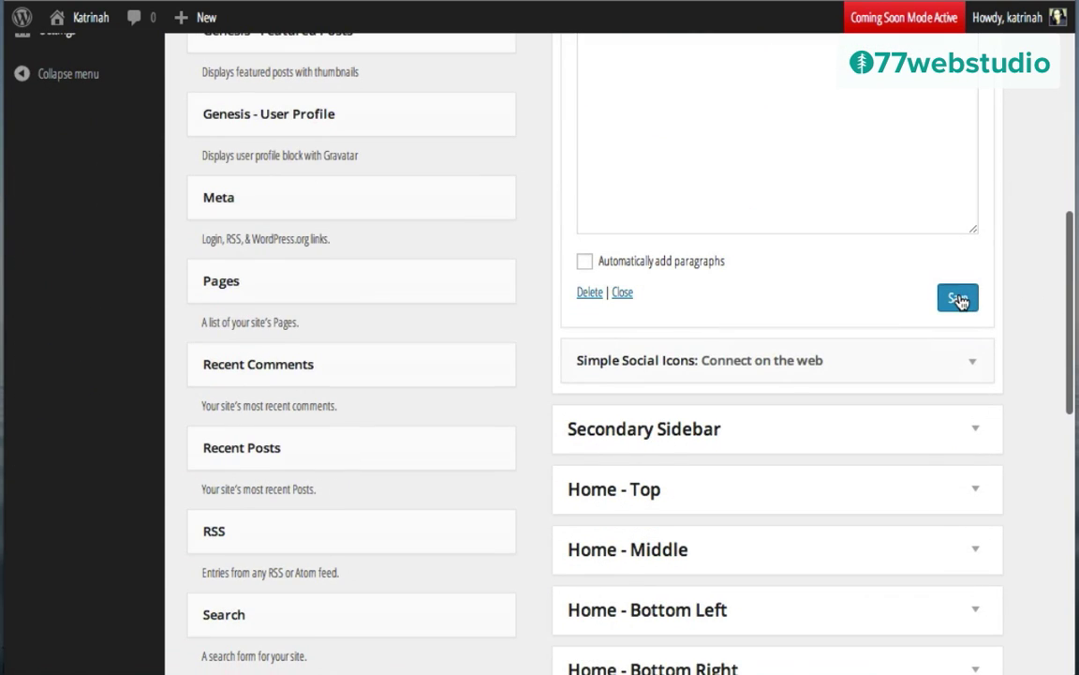
{"action": "left_click", "coordinate": [957, 298]}
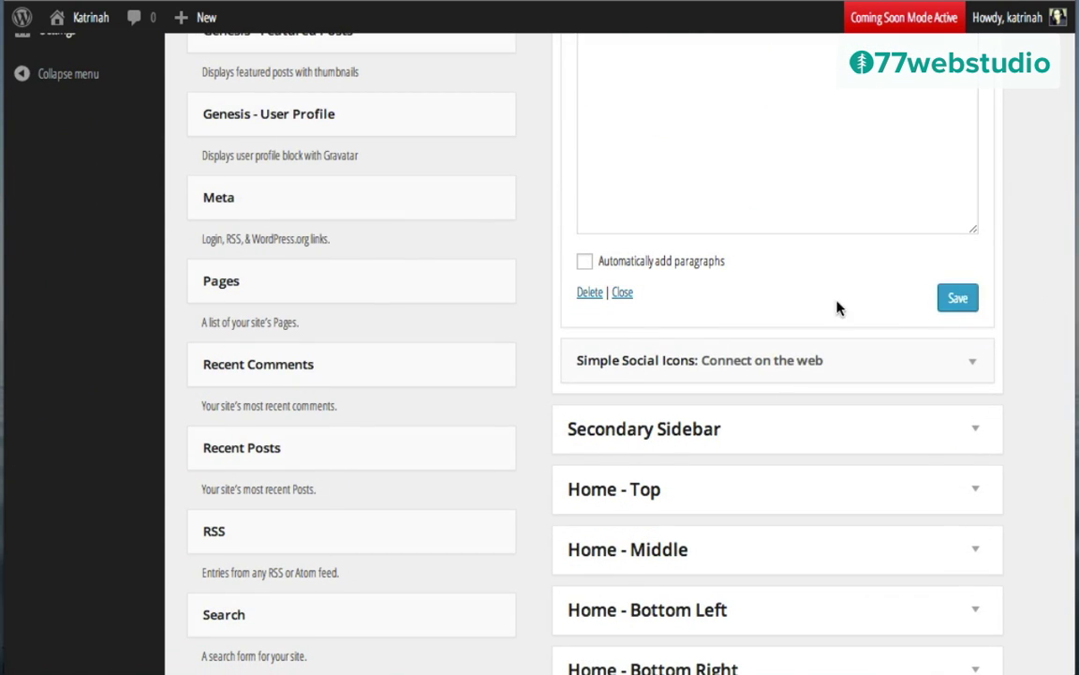
{"action": "scroll", "coordinate": [703, 204], "scroll_direction": "up", "scroll_amount": 5}
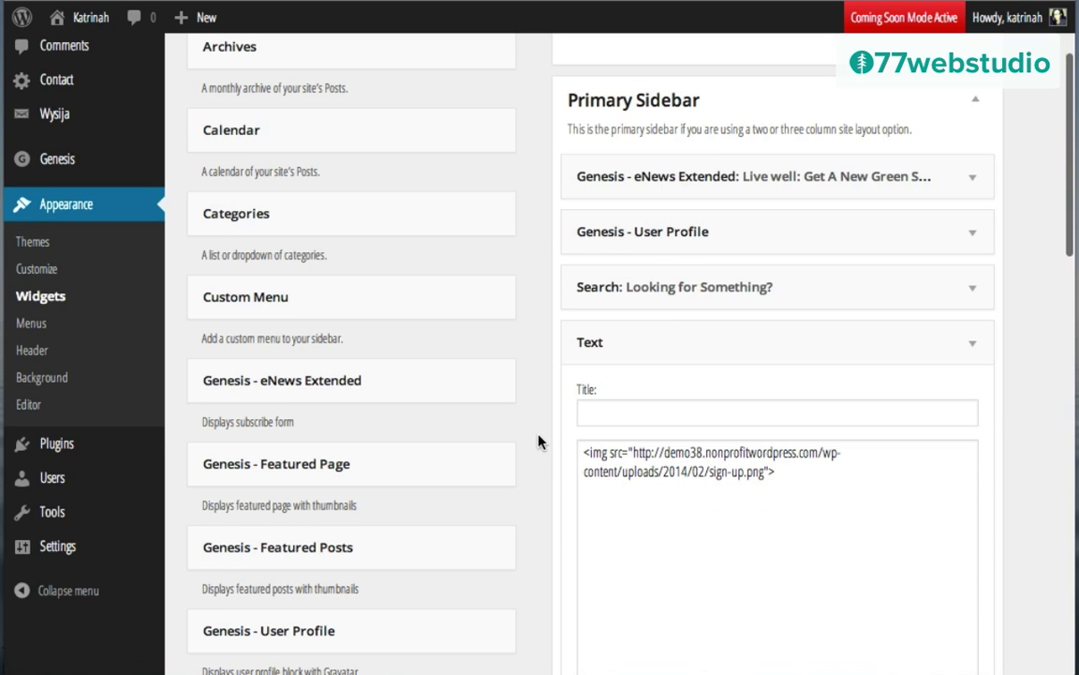
{"action": "scroll", "coordinate": [537, 440], "scroll_direction": "up", "scroll_amount": 3}
Step: Start a new page titled 'Get Your 14-Day Detox Cleanse Plan' with its body still empty
{"action": "mouse_move", "coordinate": [183, 20]}
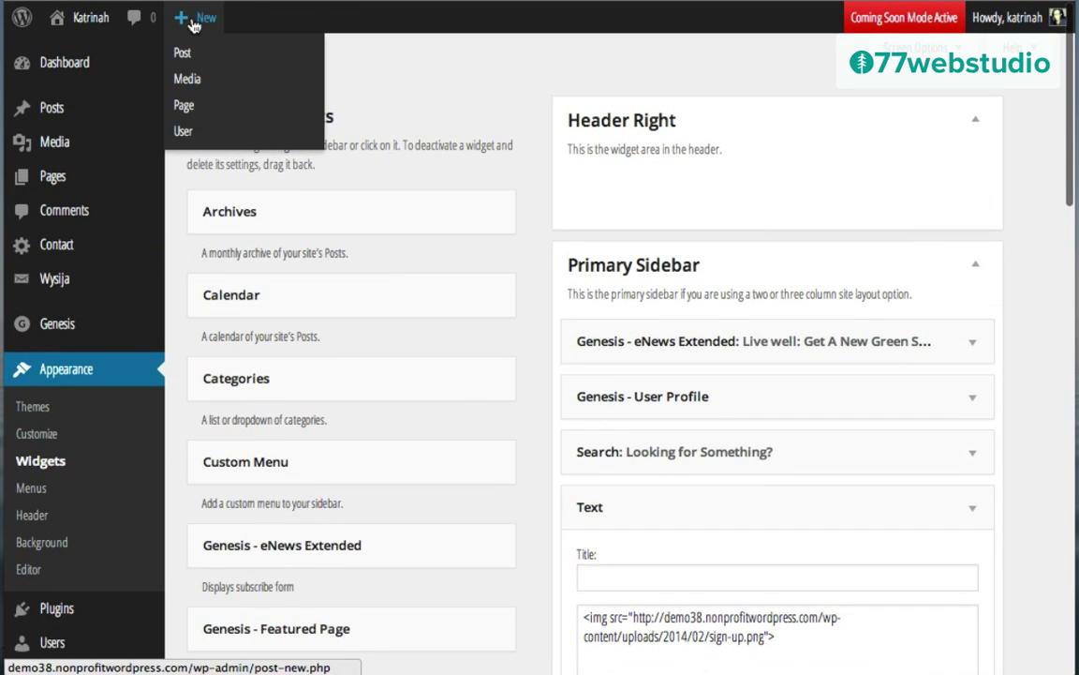
{"action": "left_click", "coordinate": [183, 107]}
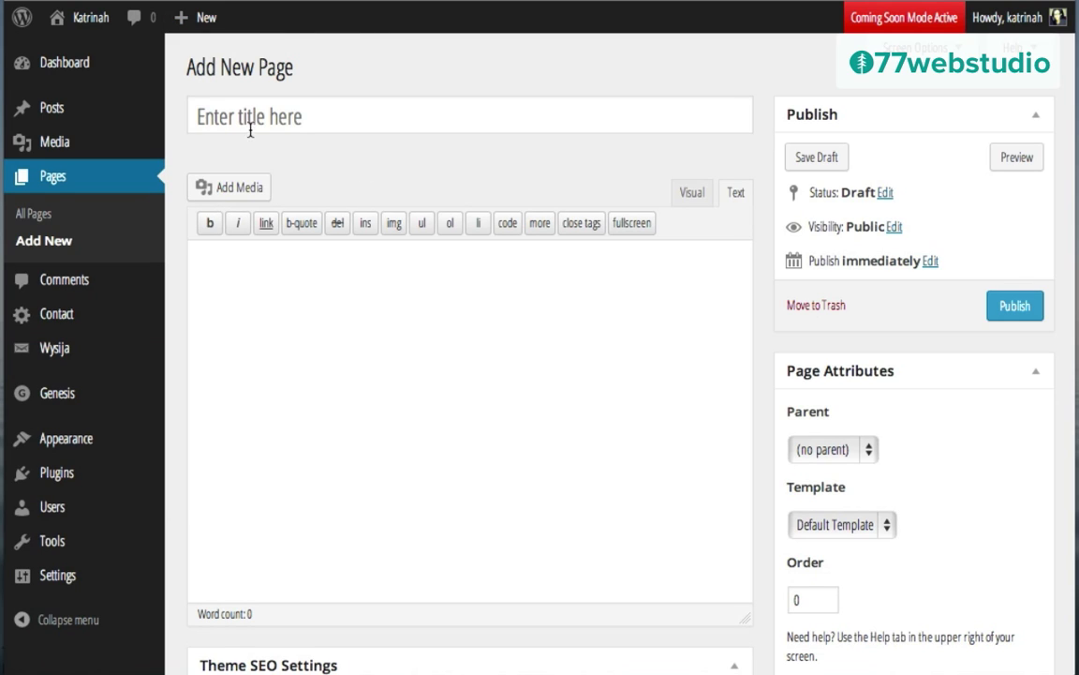
{"action": "left_click", "coordinate": [236, 116]}
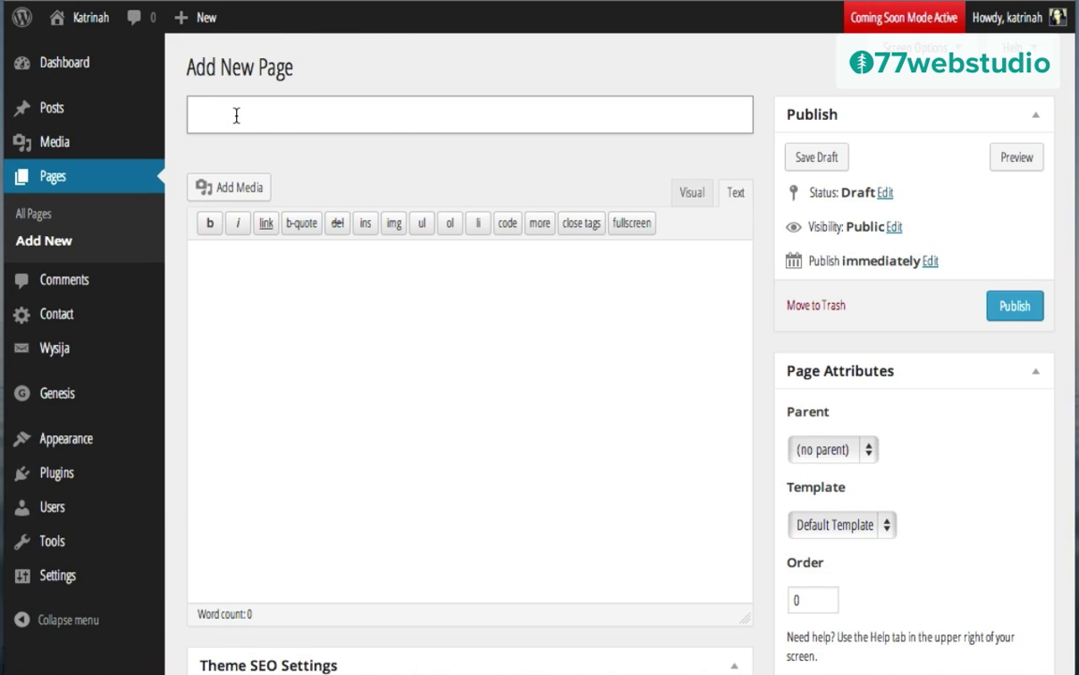
{"action": "type", "text": "Get Your 14-Day Detox Program"}
{"action": "left_click", "coordinate": [277, 359]}
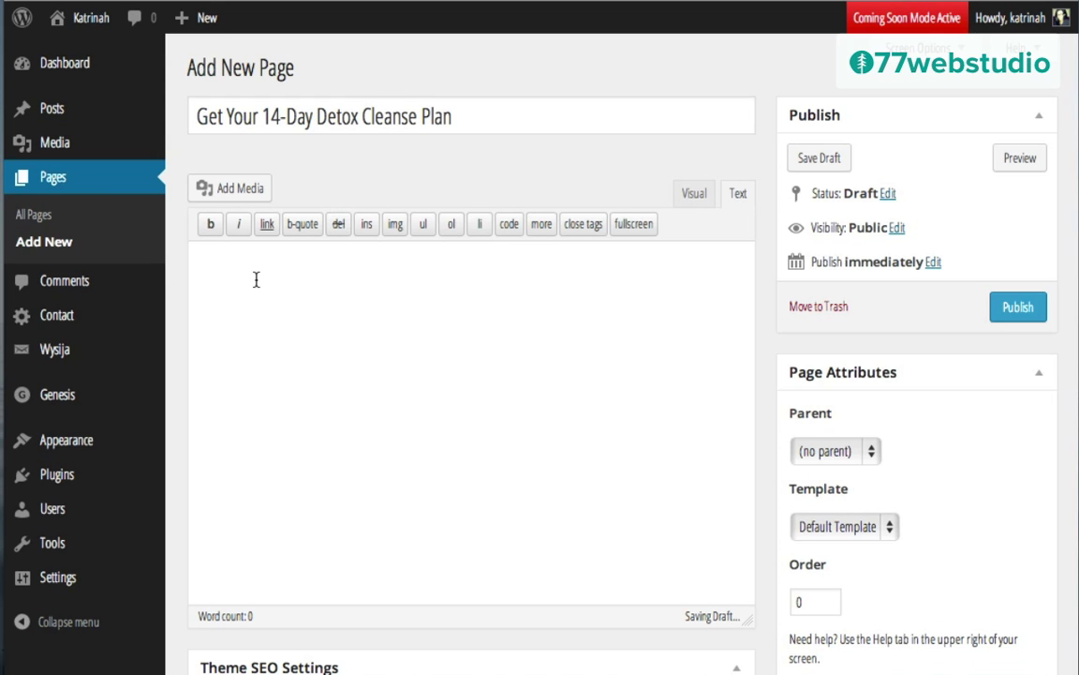
Step: Paste the 362-word sample body text and check its Reason #1–#3 sections
{"action": "key", "text": "ctrl+v"}
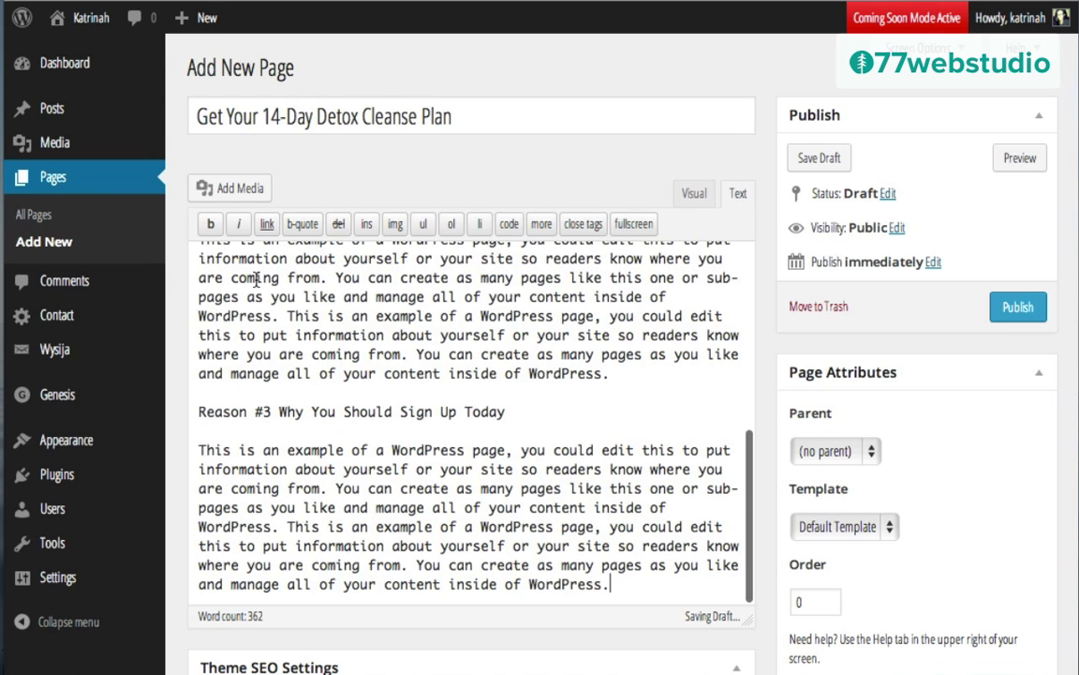
{"action": "scroll", "coordinate": [349, 342], "scroll_direction": "up", "scroll_amount": 10}
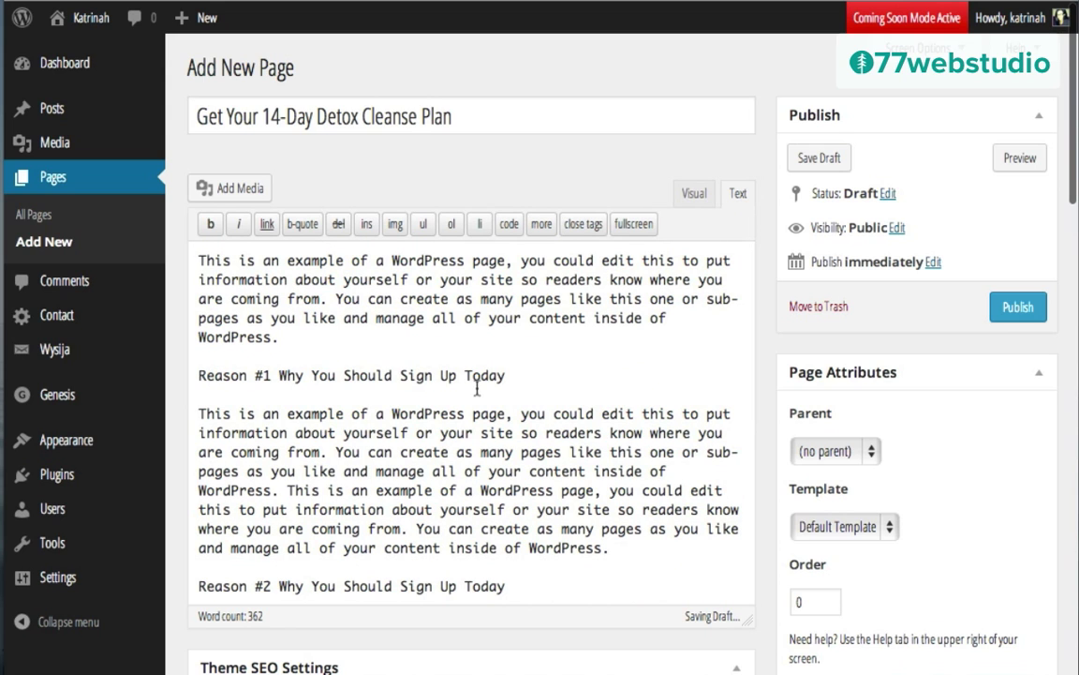
{"action": "scroll", "coordinate": [324, 449], "scroll_direction": "down", "scroll_amount": 4}
{"action": "scroll", "coordinate": [330, 501], "scroll_direction": "down", "scroll_amount": 3}
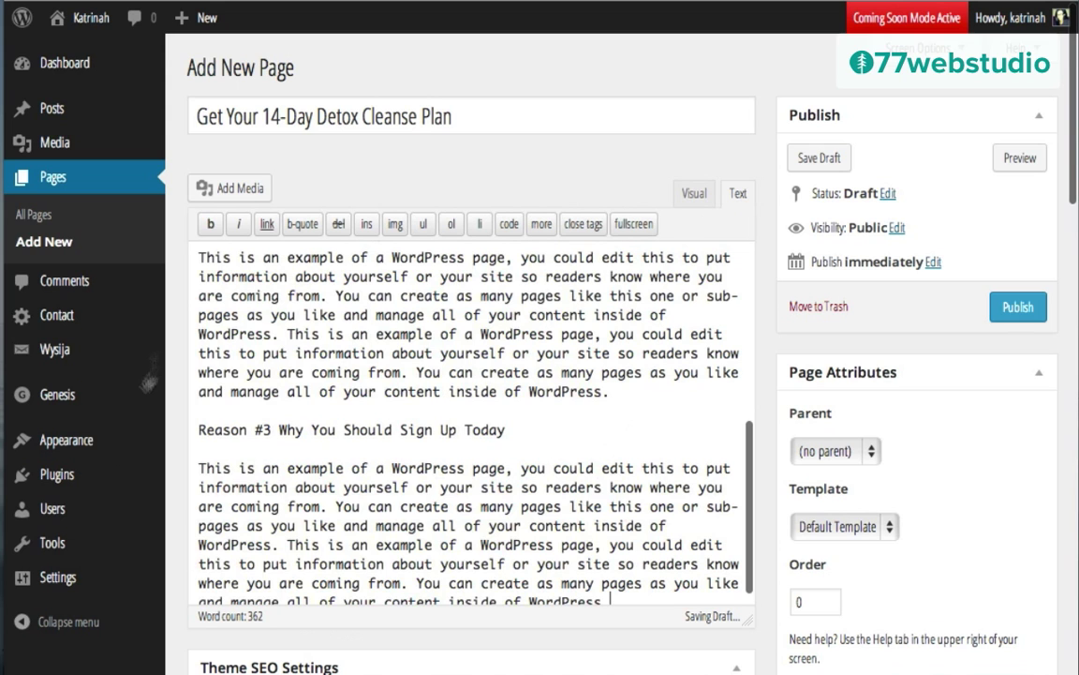
{"action": "scroll", "coordinate": [414, 390], "scroll_direction": "up", "scroll_amount": 7}
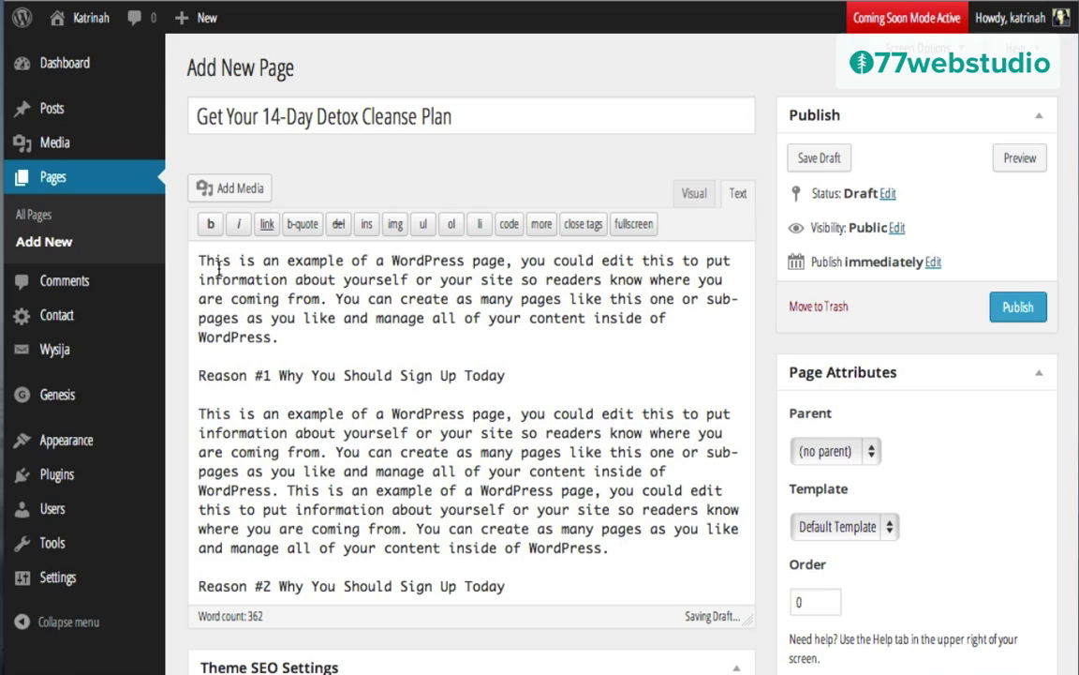
Step: Insert the green algae shot image right-aligned at Medium 300 × 300 with no link
{"action": "left_click", "coordinate": [228, 191]}
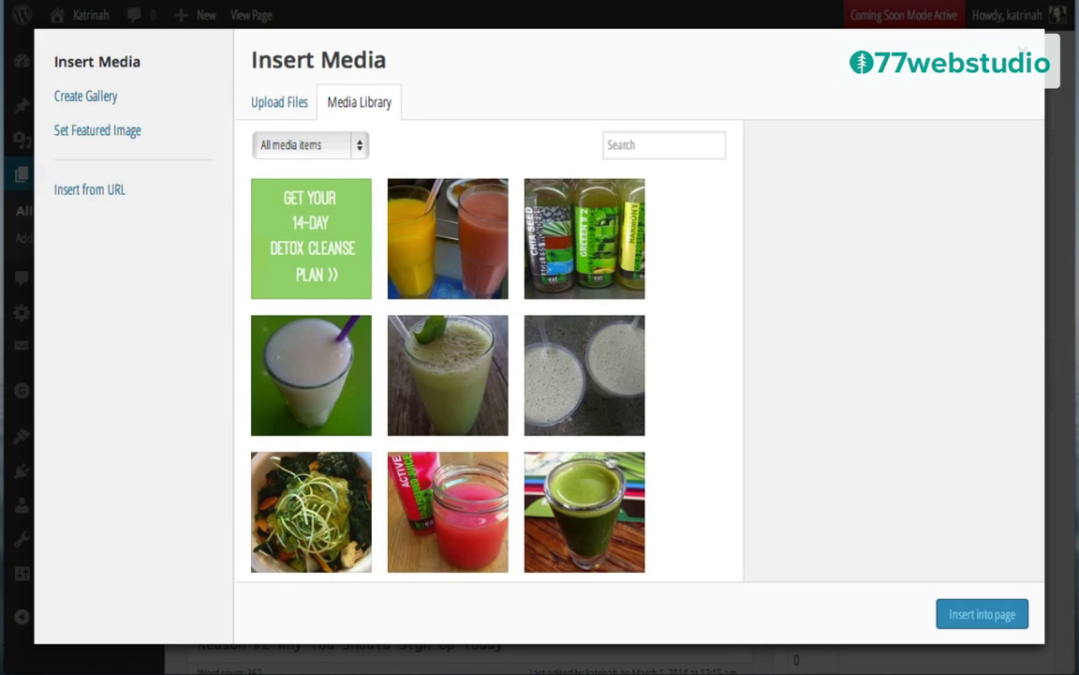
{"action": "left_click", "coordinate": [588, 498]}
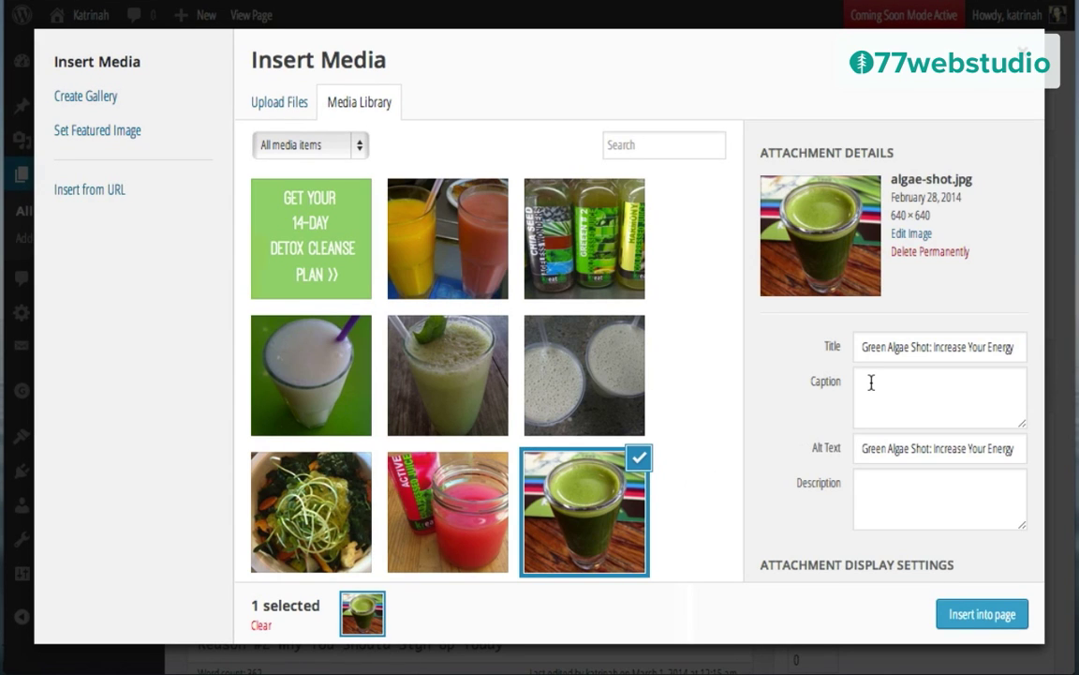
{"action": "scroll", "coordinate": [871, 384], "scroll_direction": "down", "scroll_amount": 3}
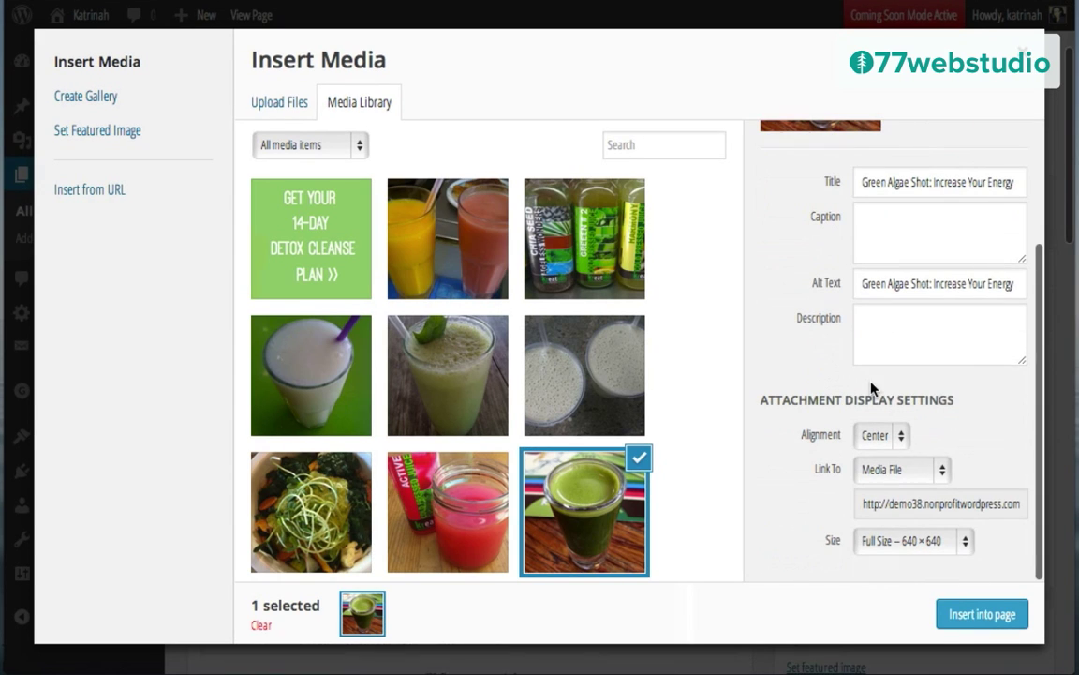
{"action": "left_click", "coordinate": [869, 437]}
{"action": "left_click", "coordinate": [876, 451]}
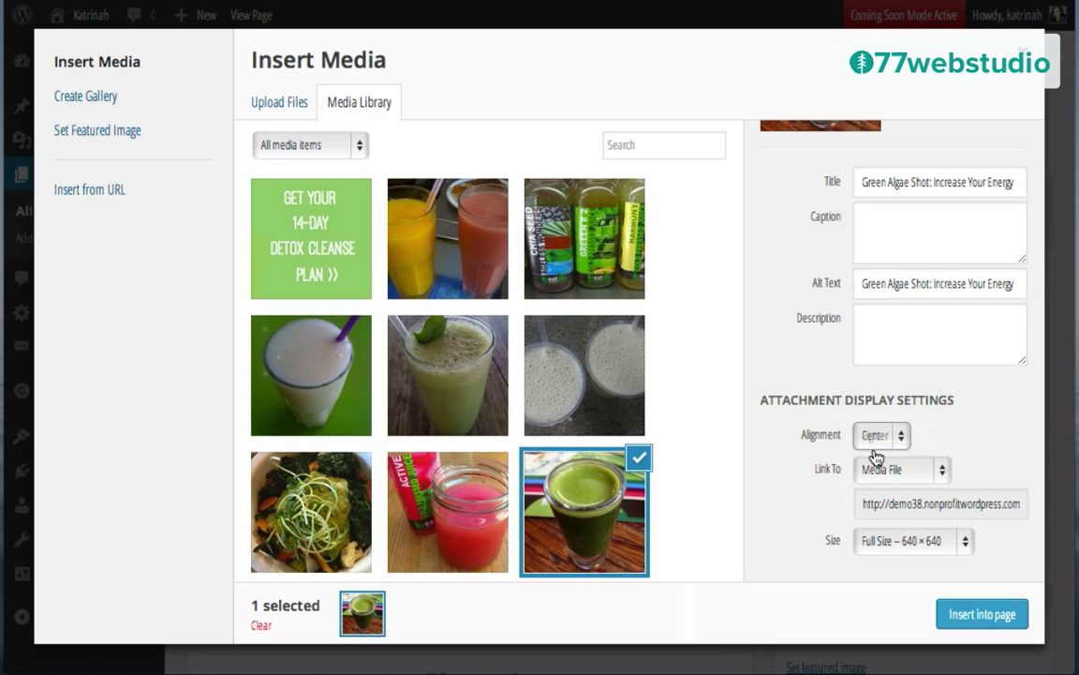
{"action": "left_click", "coordinate": [870, 470]}
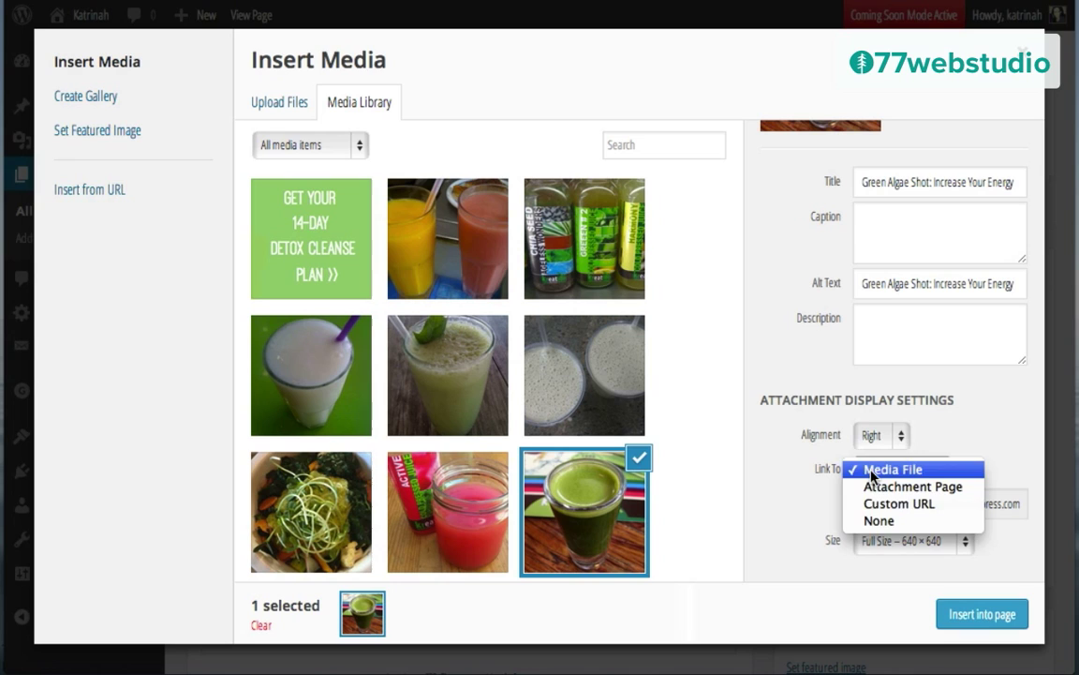
{"action": "left_click", "coordinate": [874, 521]}
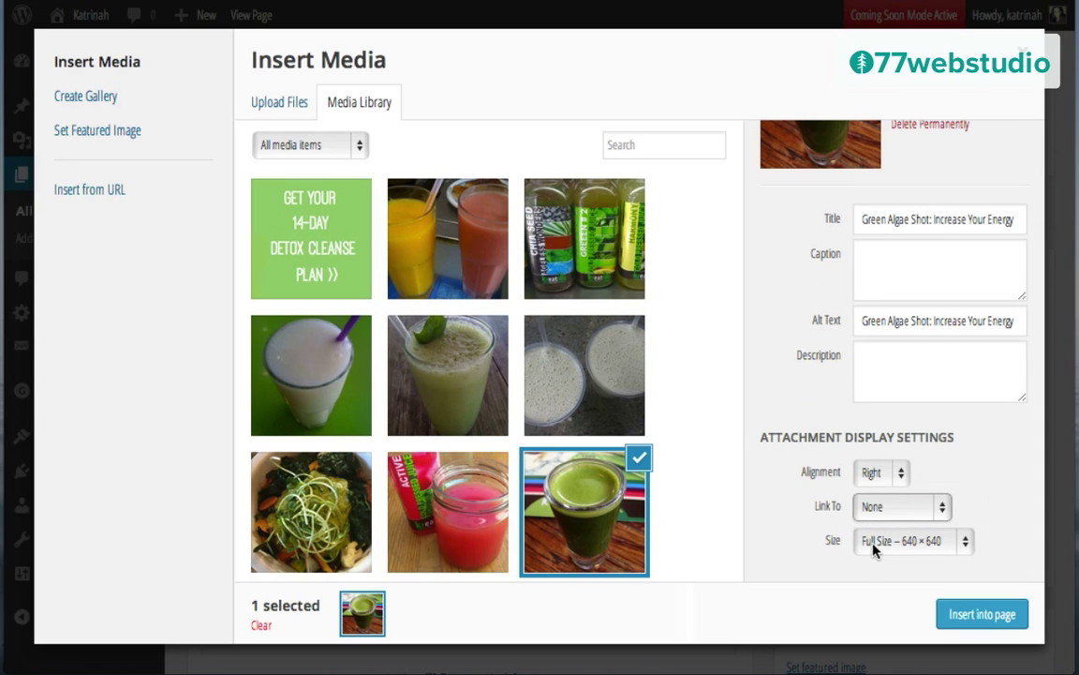
{"action": "left_click", "coordinate": [875, 546]}
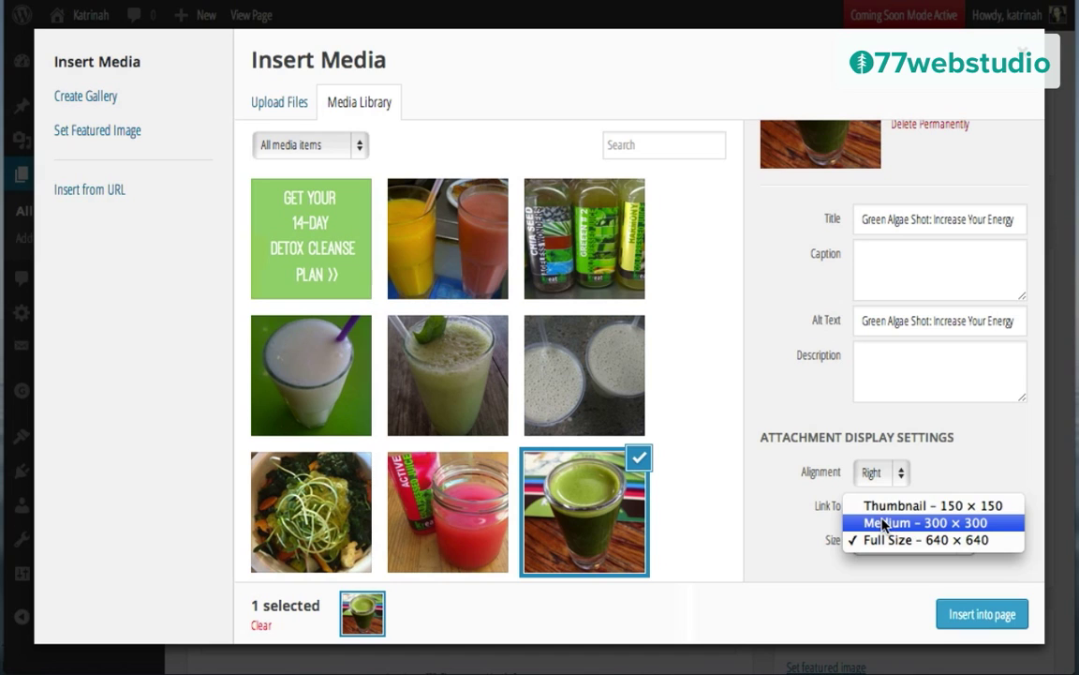
{"action": "left_click", "coordinate": [885, 525]}
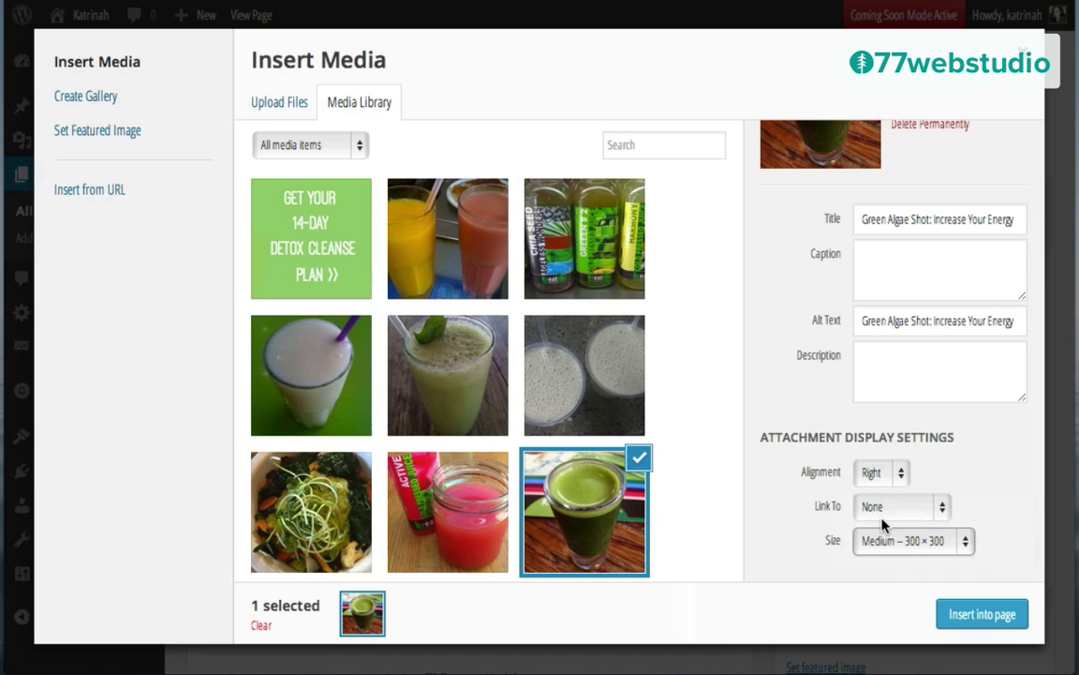
{"action": "left_click", "coordinate": [977, 615]}
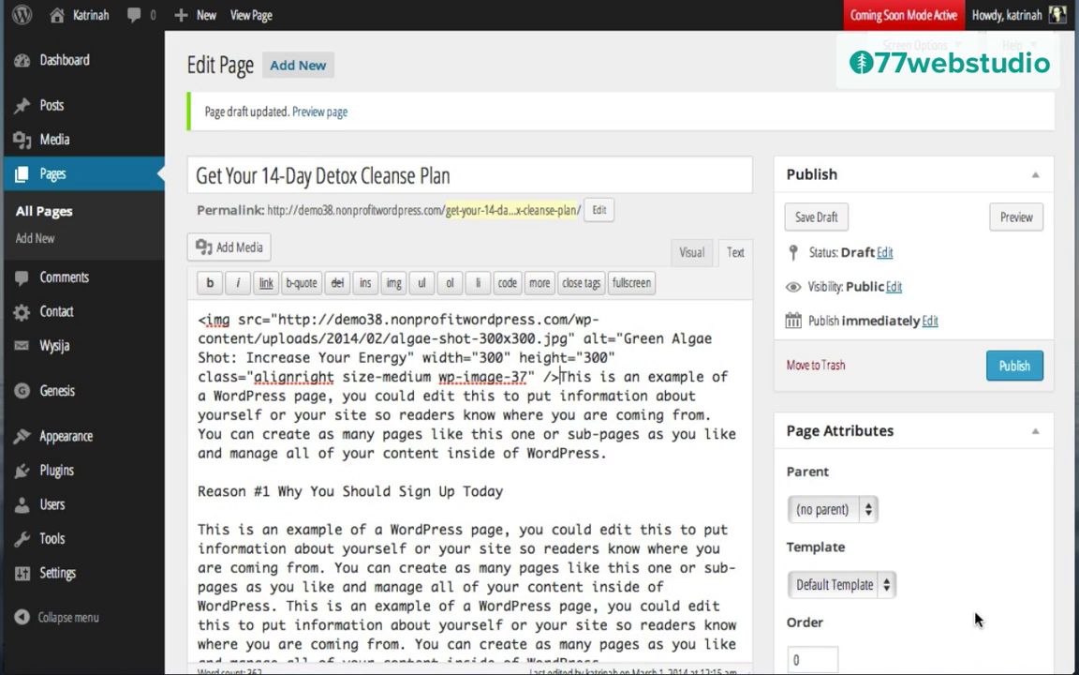
Step: Switch to the Visual editor and assign the page the Landing template
{"action": "left_click", "coordinate": [691, 253]}
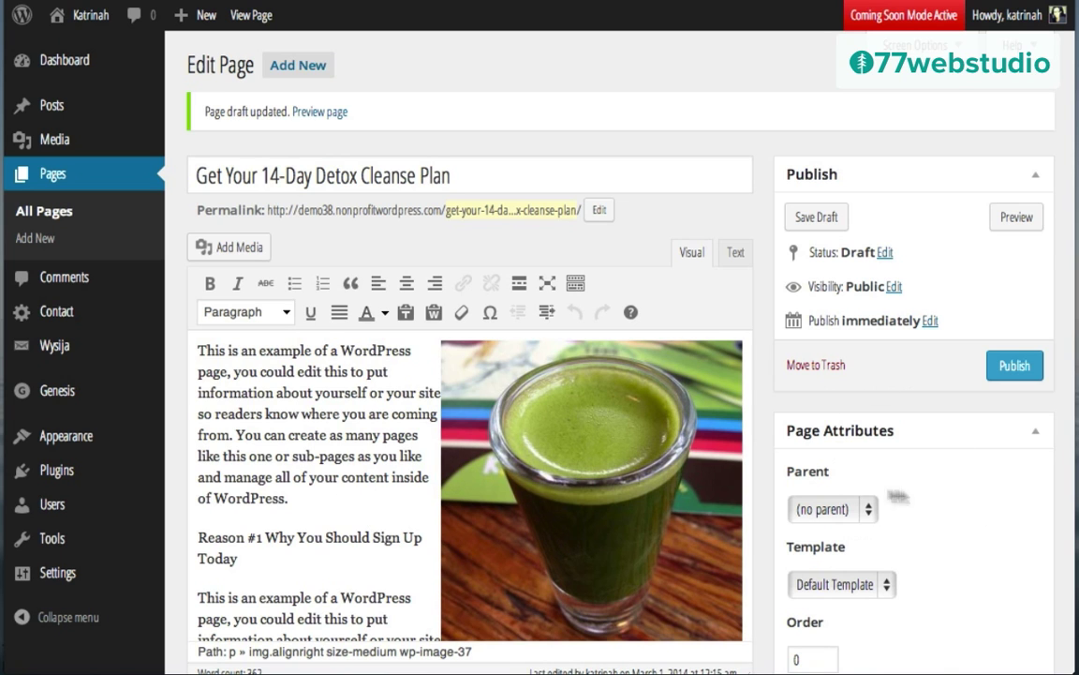
{"action": "scroll", "coordinate": [887, 434], "scroll_direction": "down", "scroll_amount": 3}
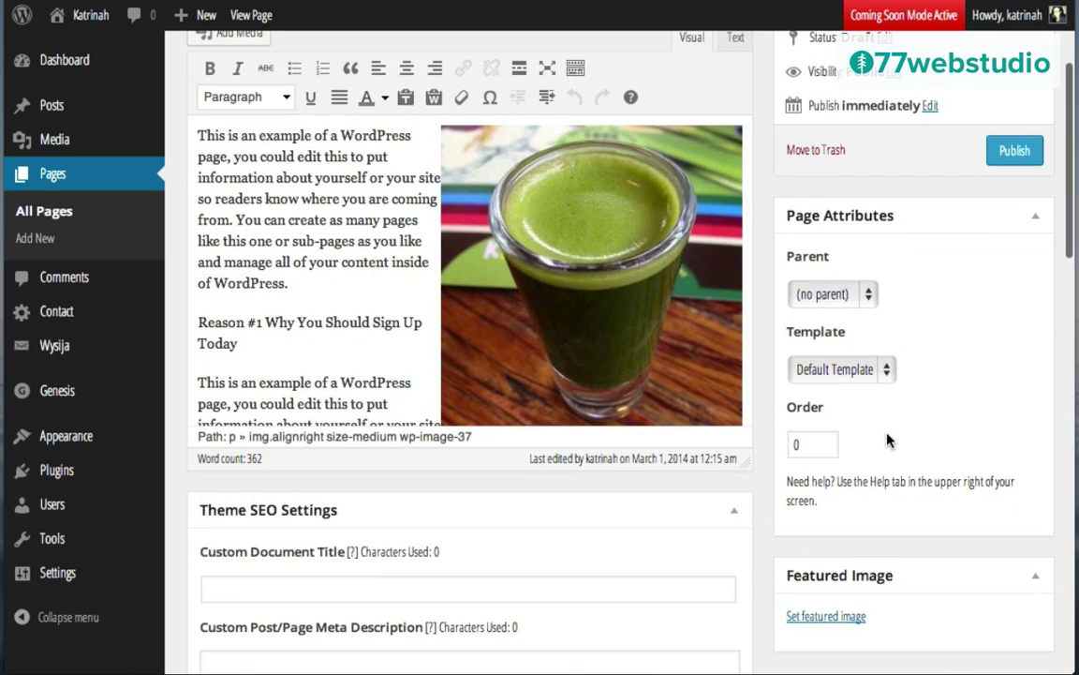
{"action": "left_click", "coordinate": [815, 371]}
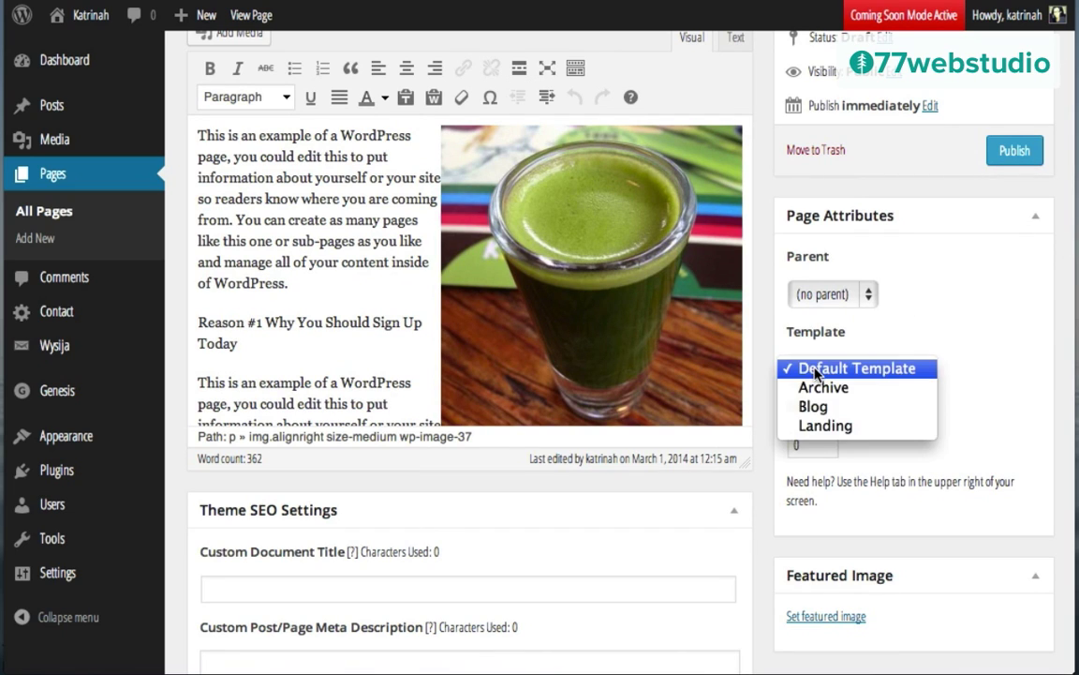
{"action": "left_click", "coordinate": [815, 426]}
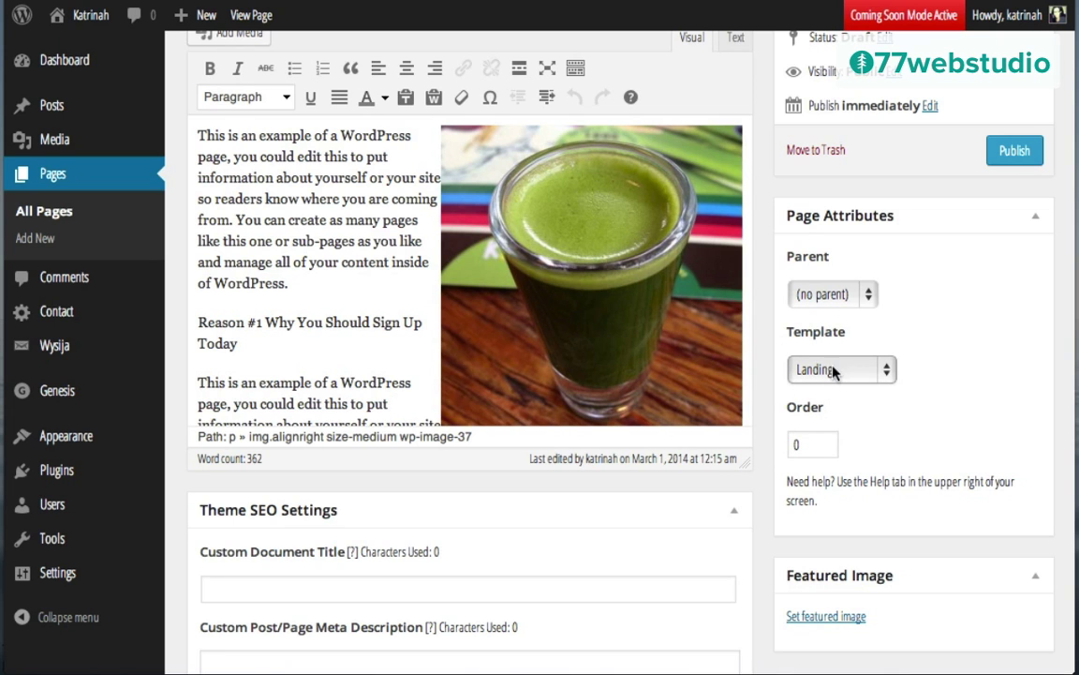
Step: Set the Full Width Content layout and disable comments and trackbacks
{"action": "scroll", "coordinate": [872, 431], "scroll_direction": "down", "scroll_amount": 5}
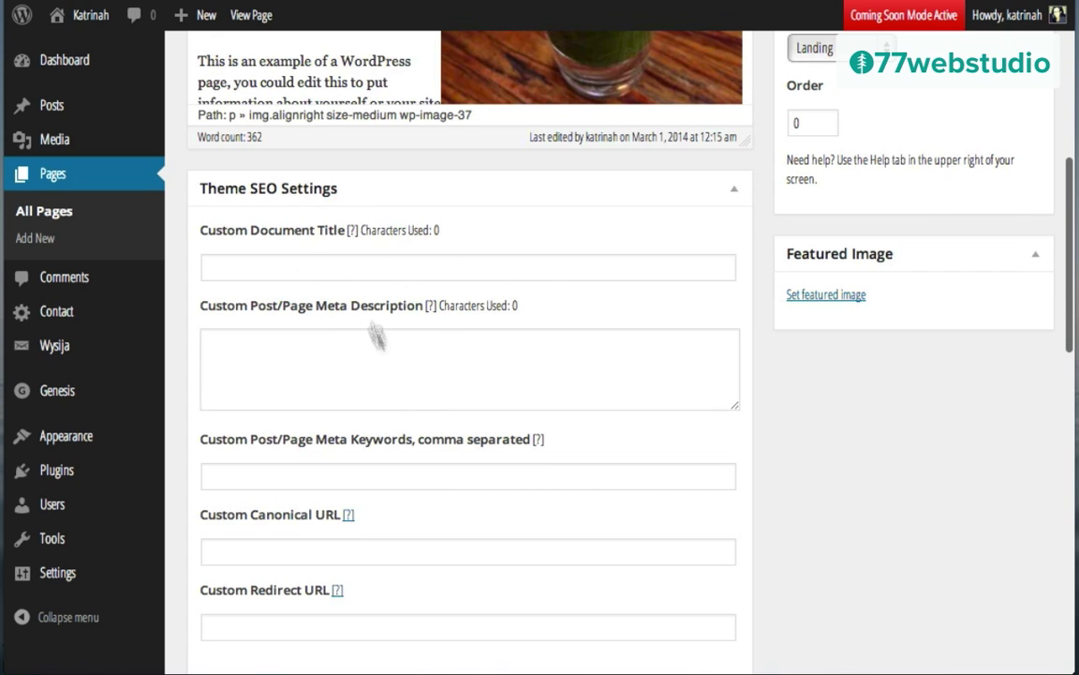
{"action": "scroll", "coordinate": [586, 395], "scroll_direction": "down", "scroll_amount": 8}
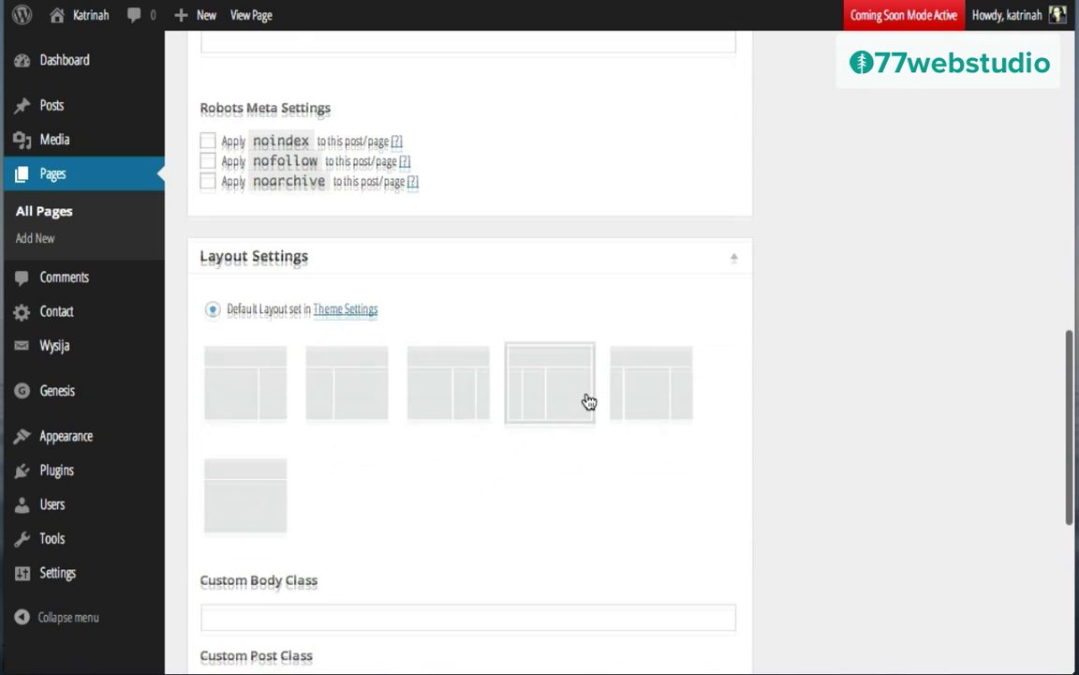
{"action": "left_click", "coordinate": [245, 491]}
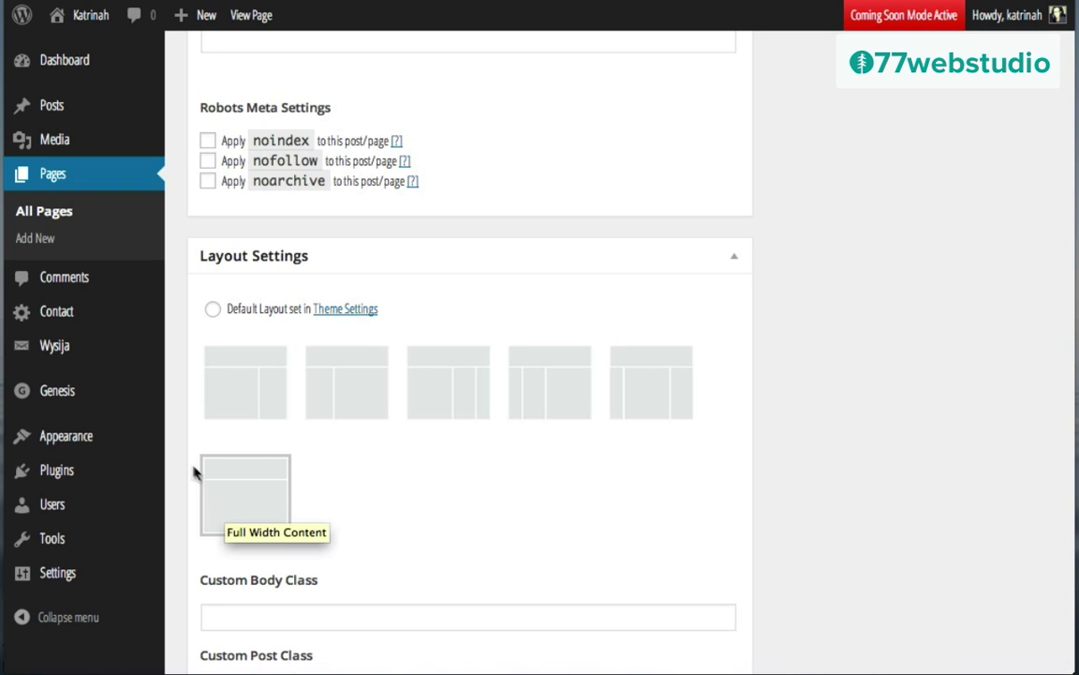
{"action": "scroll", "coordinate": [682, 487], "scroll_direction": "down", "scroll_amount": 6}
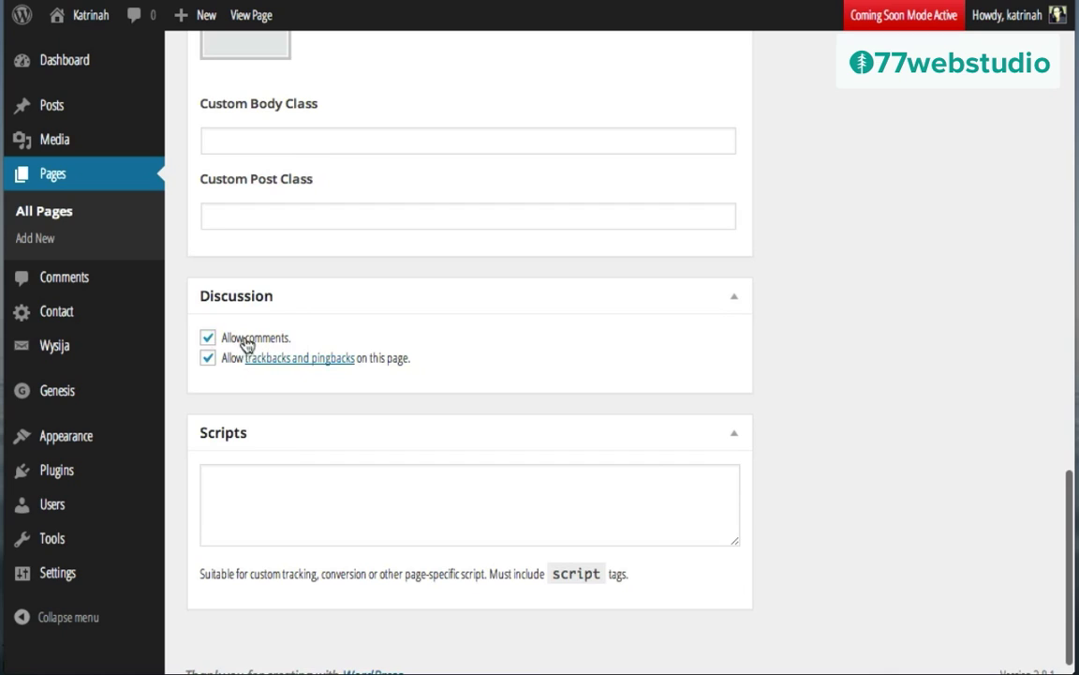
{"action": "left_click", "coordinate": [208, 337]}
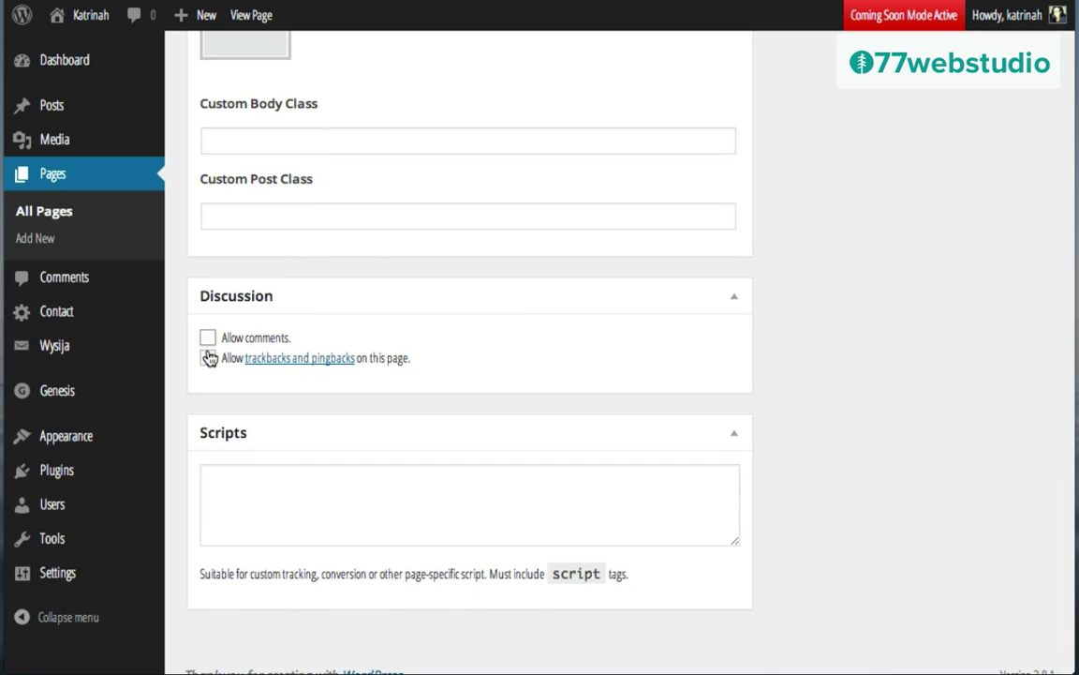
{"action": "left_click", "coordinate": [208, 358]}
{"action": "scroll", "coordinate": [726, 239], "scroll_direction": "up", "scroll_amount": 20}
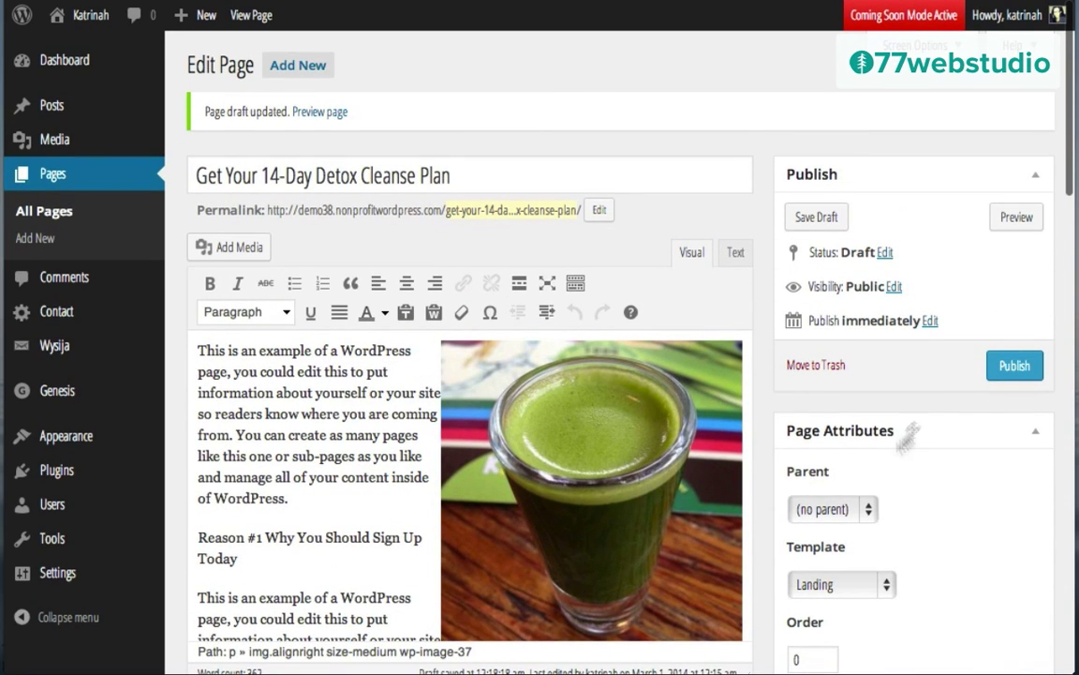
Step: Publish the 'Get Your 14-Day Detox Cleanse Plan' page and view it live
{"action": "left_click", "coordinate": [1003, 364]}
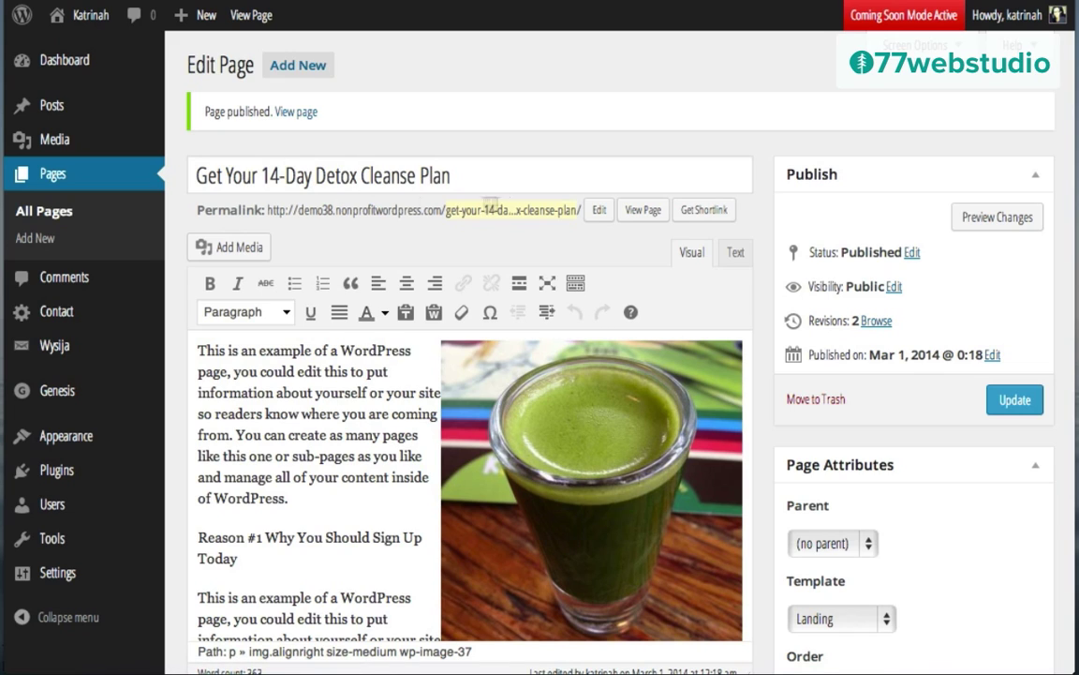
{"action": "left_click", "coordinate": [642, 211]}
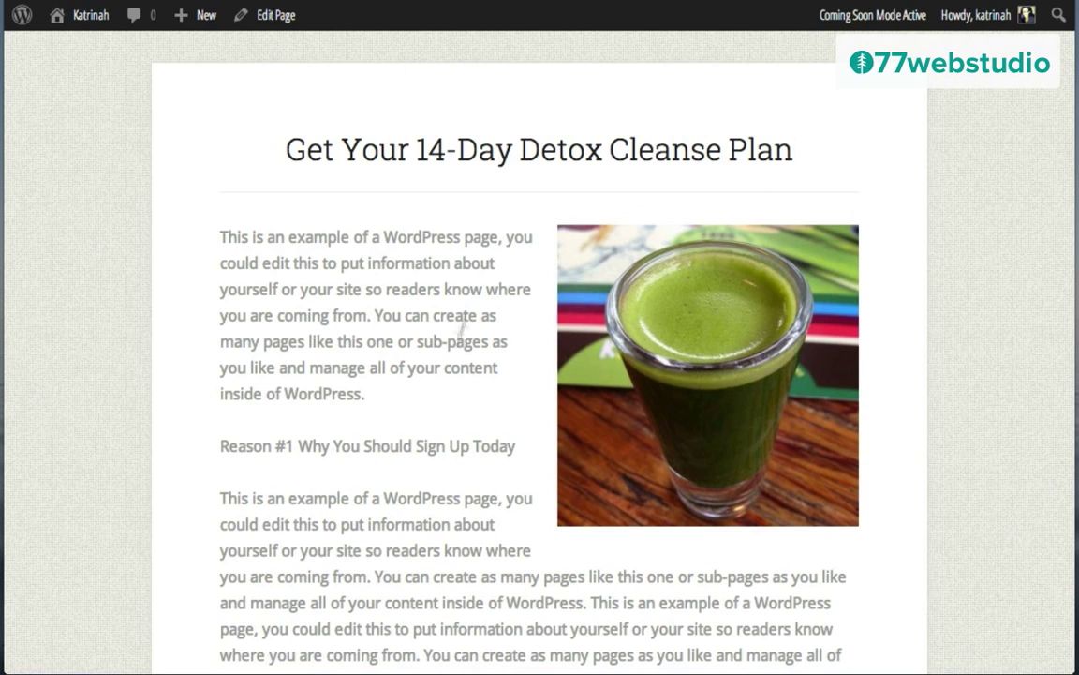
{"action": "scroll", "coordinate": [422, 440], "scroll_direction": "down", "scroll_amount": 2}
{"action": "scroll", "coordinate": [421, 441], "scroll_direction": "down", "scroll_amount": 1}
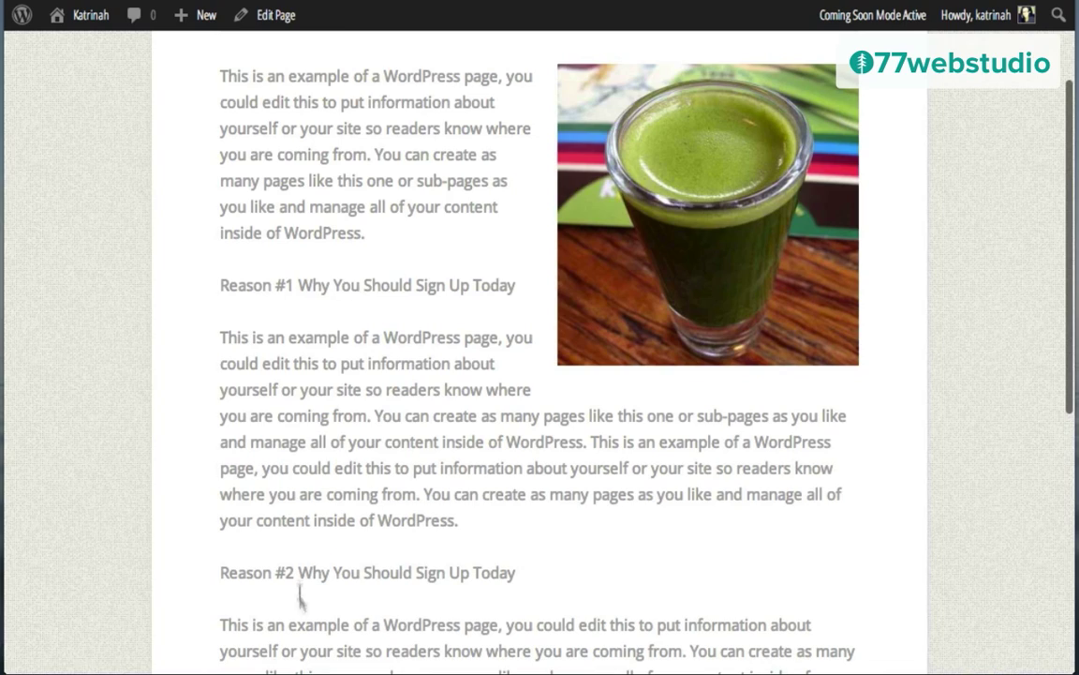
{"action": "scroll", "coordinate": [487, 547], "scroll_direction": "down", "scroll_amount": 5}
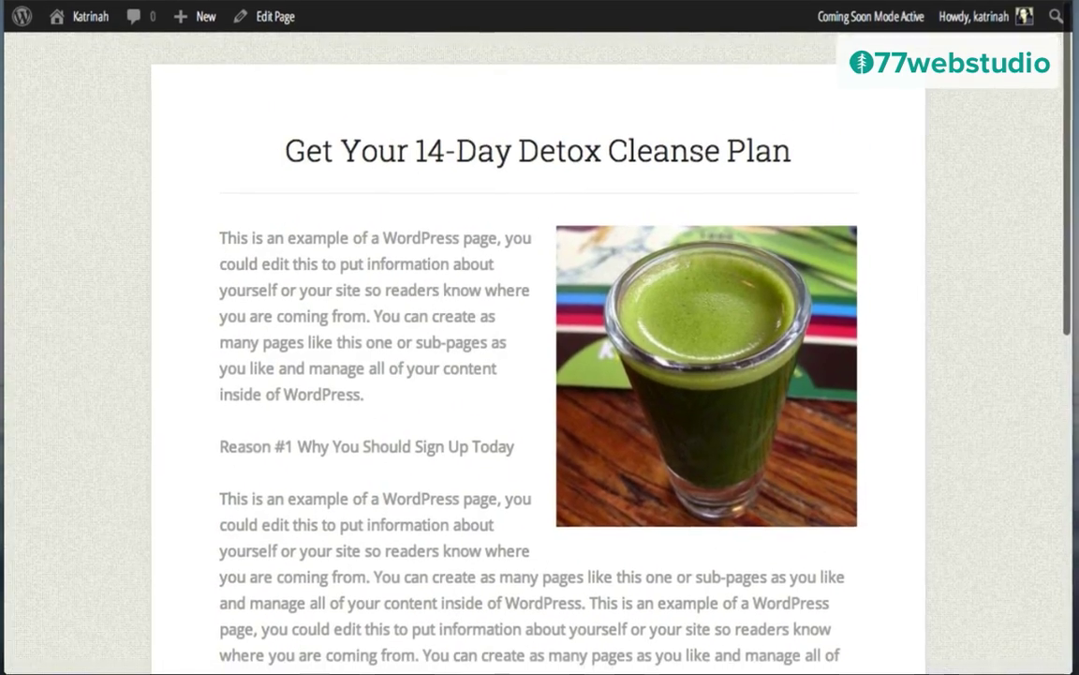
{"action": "left_click", "coordinate": [309, 14]}
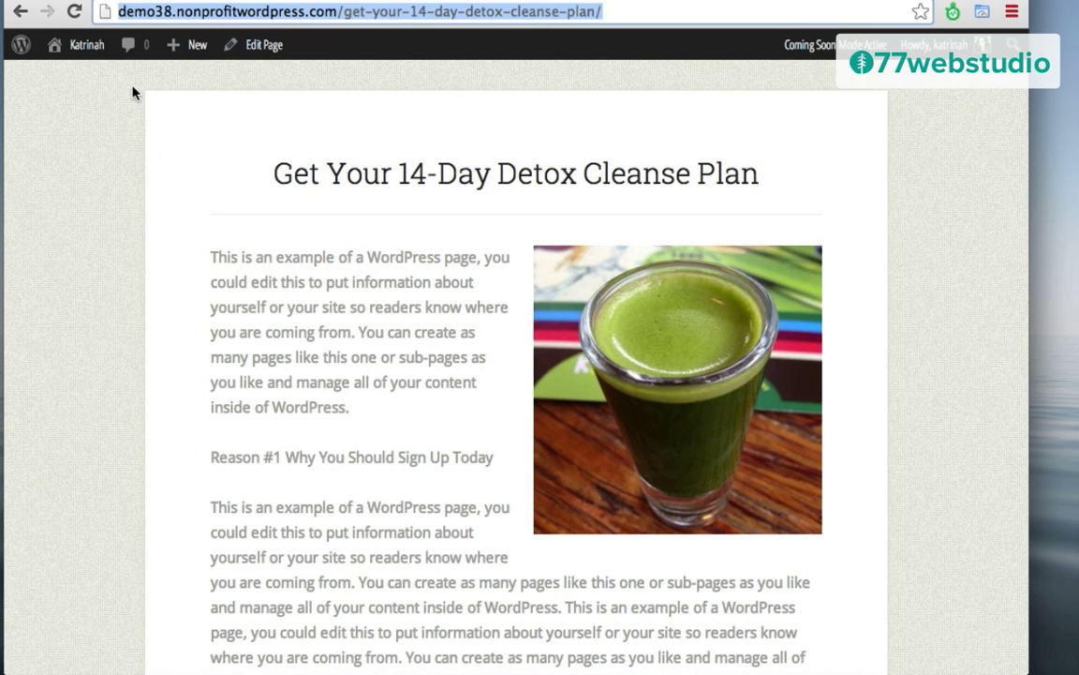
{"action": "mouse_move", "coordinate": [81, 54]}
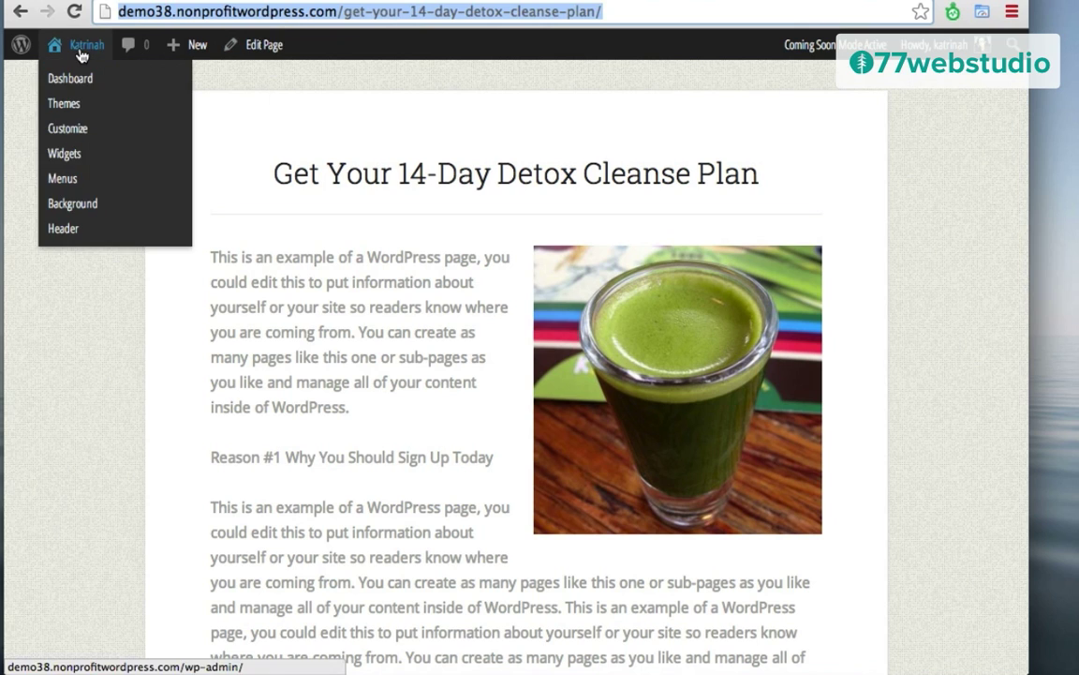
Step: On the Widgets screen, open the Primary Sidebar Text widget holding the sign-up.png image tag
{"action": "left_click", "coordinate": [65, 155]}
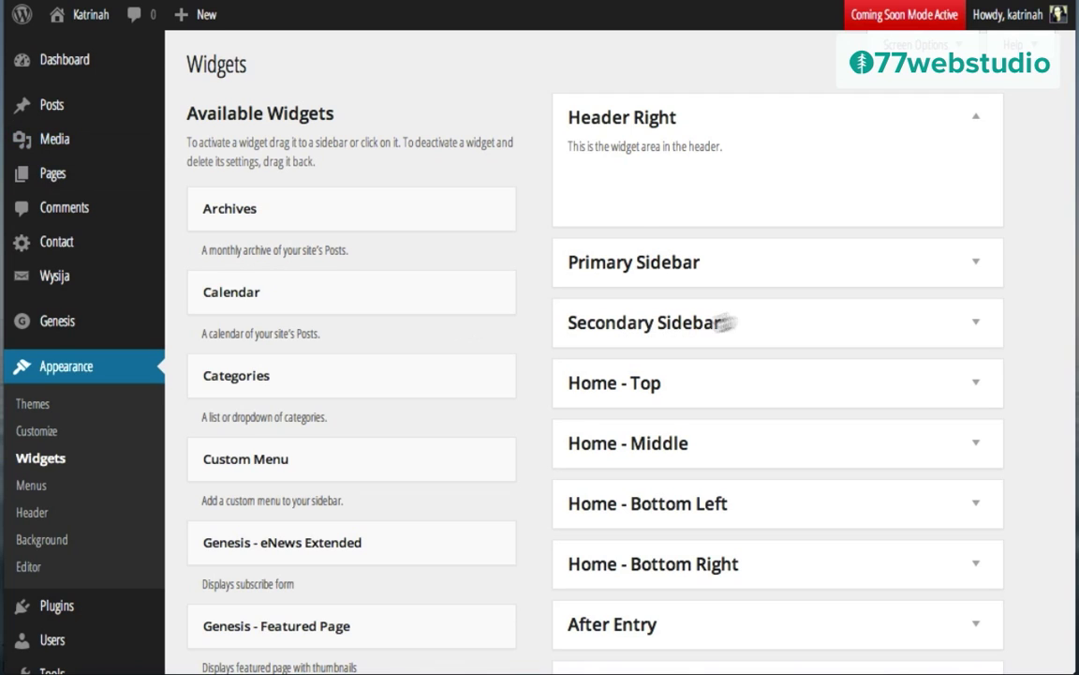
{"action": "left_click", "coordinate": [973, 263]}
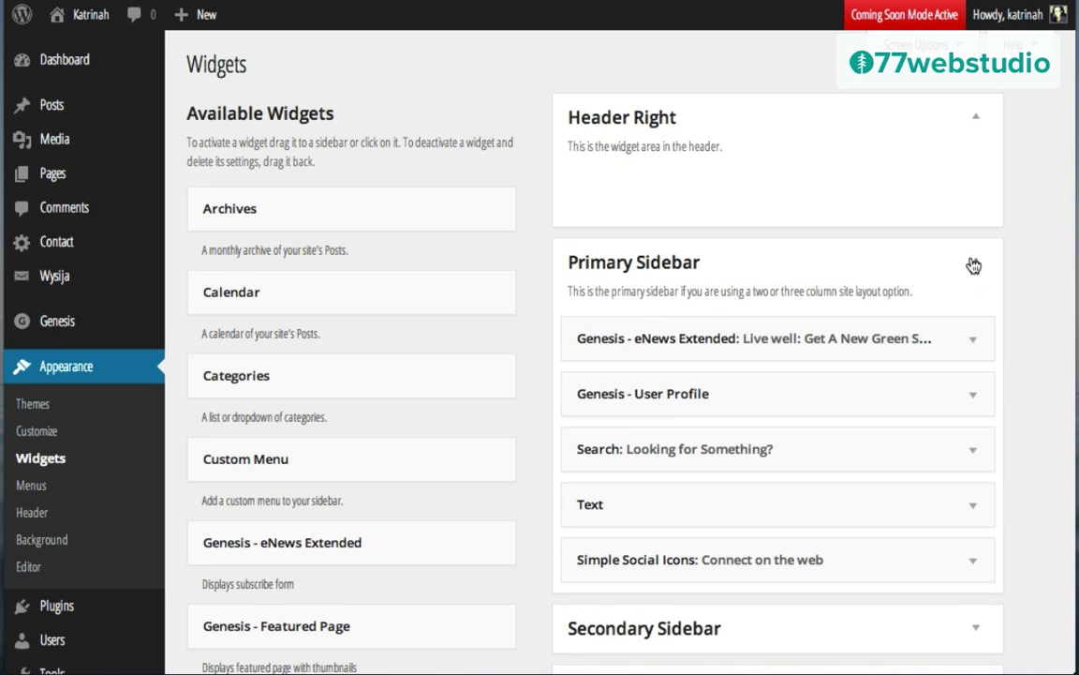
{"action": "scroll", "coordinate": [924, 388], "scroll_direction": "down", "scroll_amount": 4}
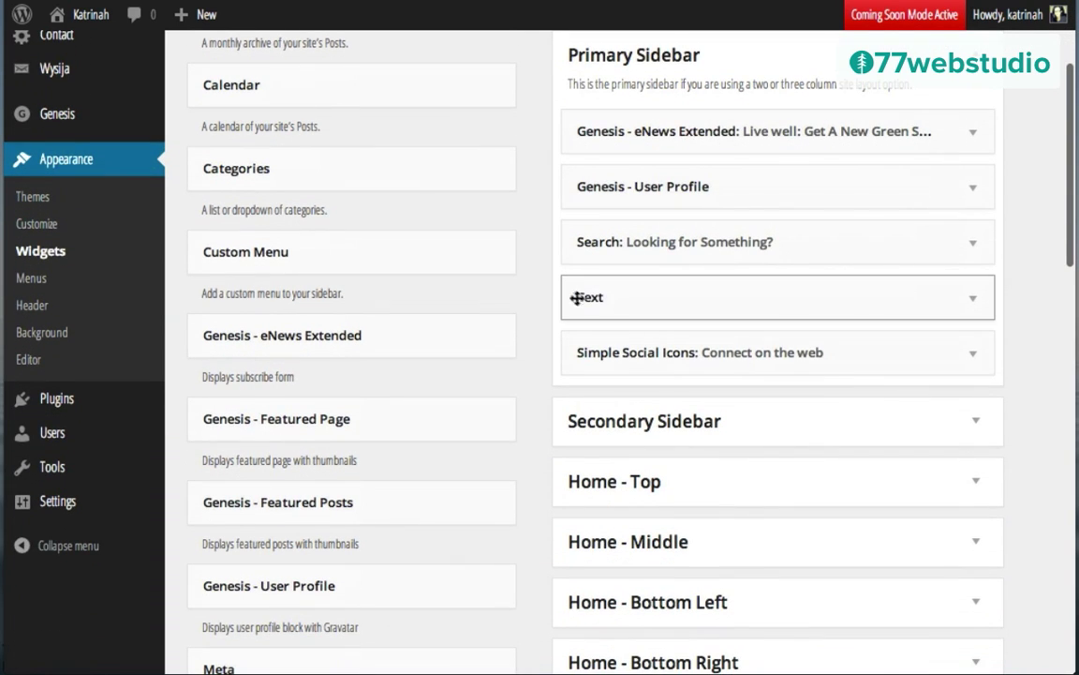
{"action": "left_click", "coordinate": [969, 302]}
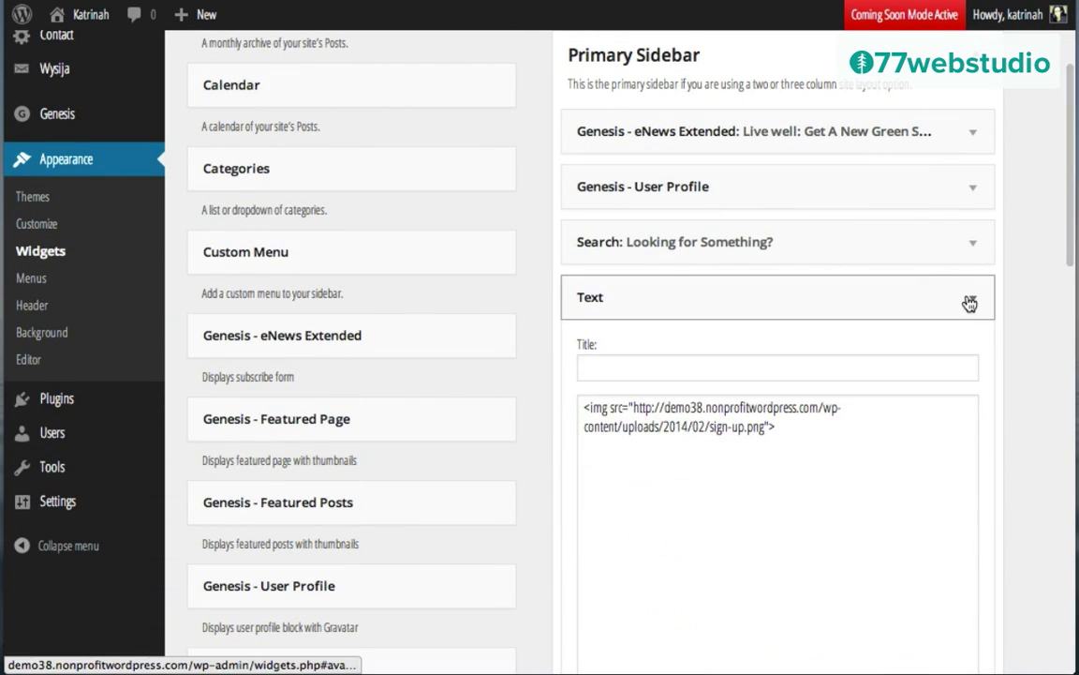
{"action": "left_click", "coordinate": [582, 408]}
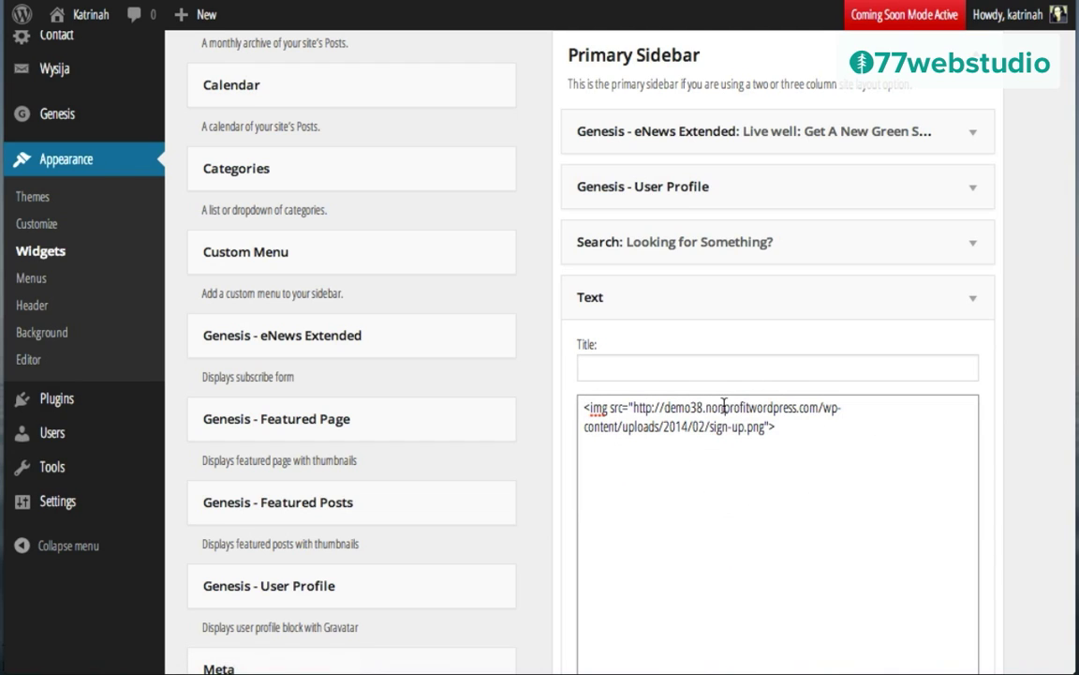
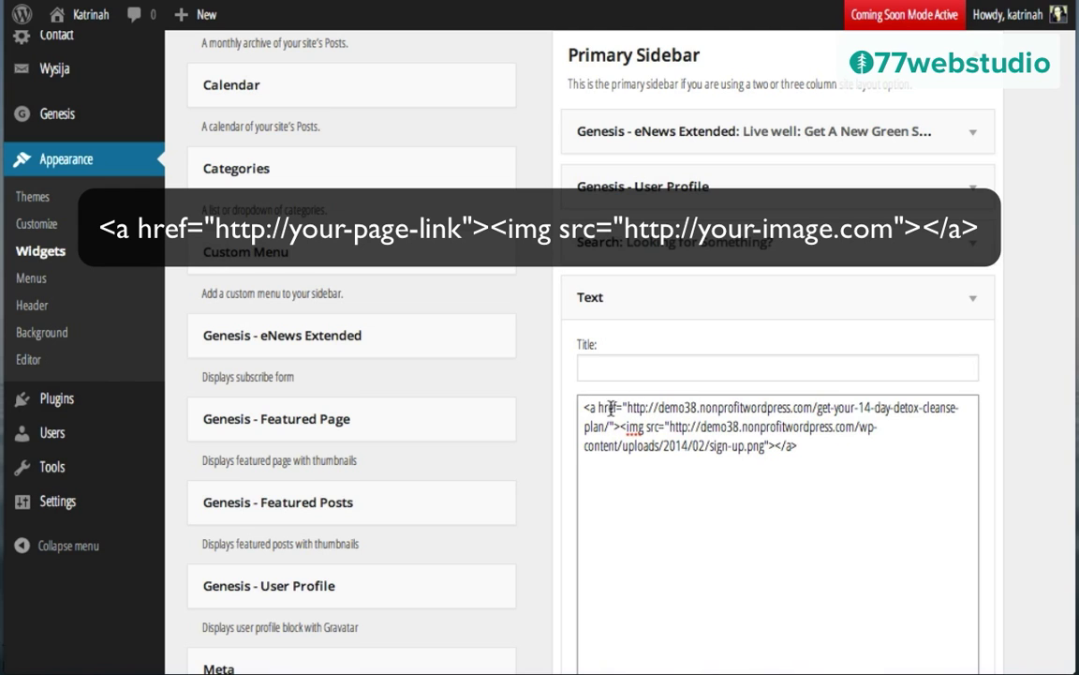
Step: Highlight the <a href> opening tag and closing </a> around sign-up.png, then save the Text widget
{"action": "left_click_drag", "start_coordinate": [617, 426], "coordinate": [546, 386]}
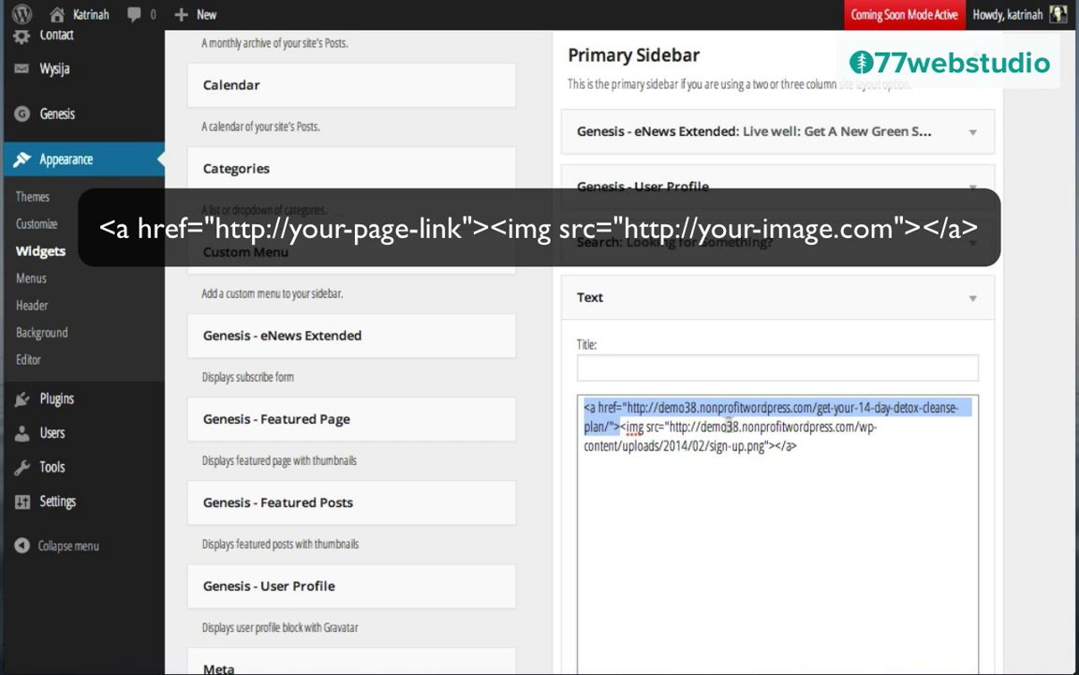
{"action": "left_click", "coordinate": [776, 446]}
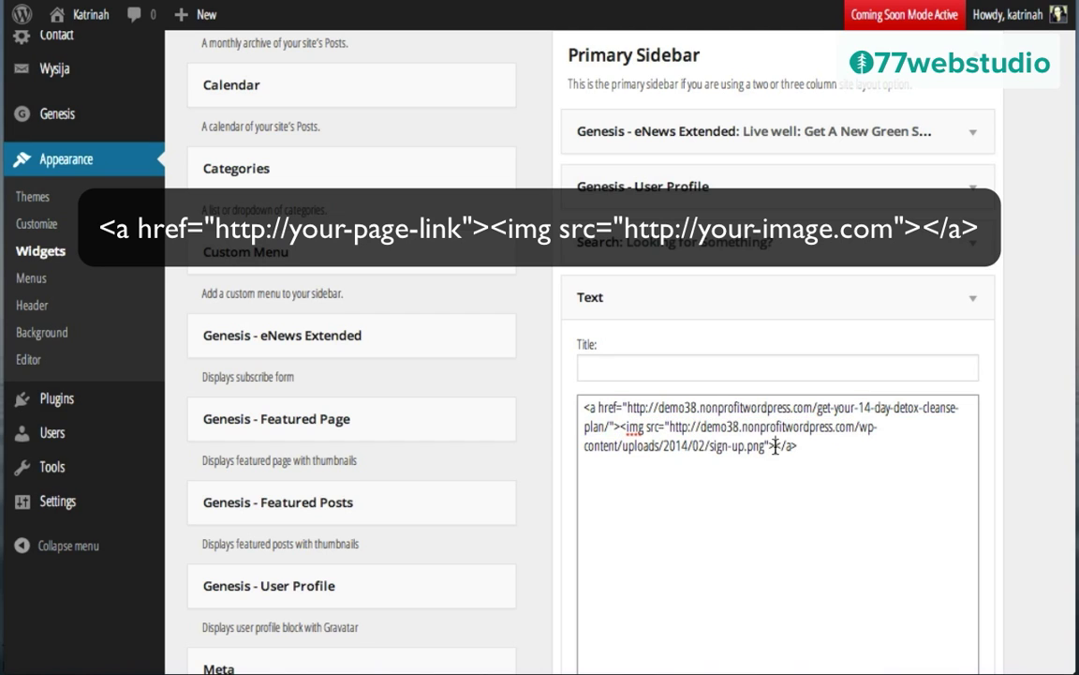
{"action": "left_click_drag", "start_coordinate": [776, 447], "coordinate": [799, 445]}
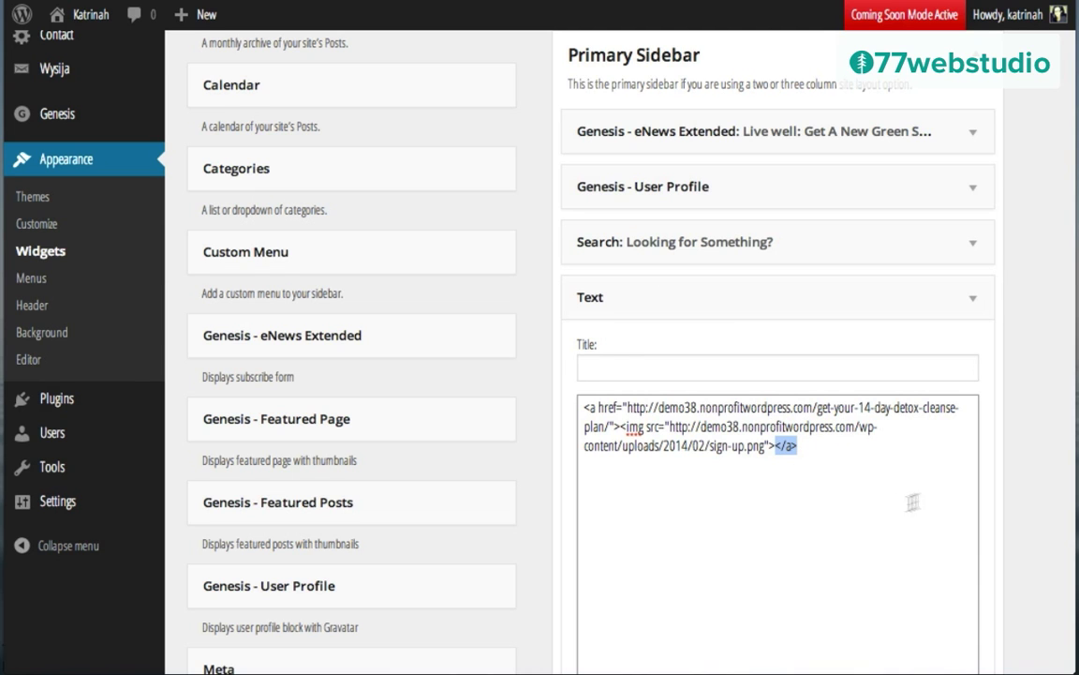
{"action": "scroll", "coordinate": [989, 453], "scroll_direction": "down", "scroll_amount": 4}
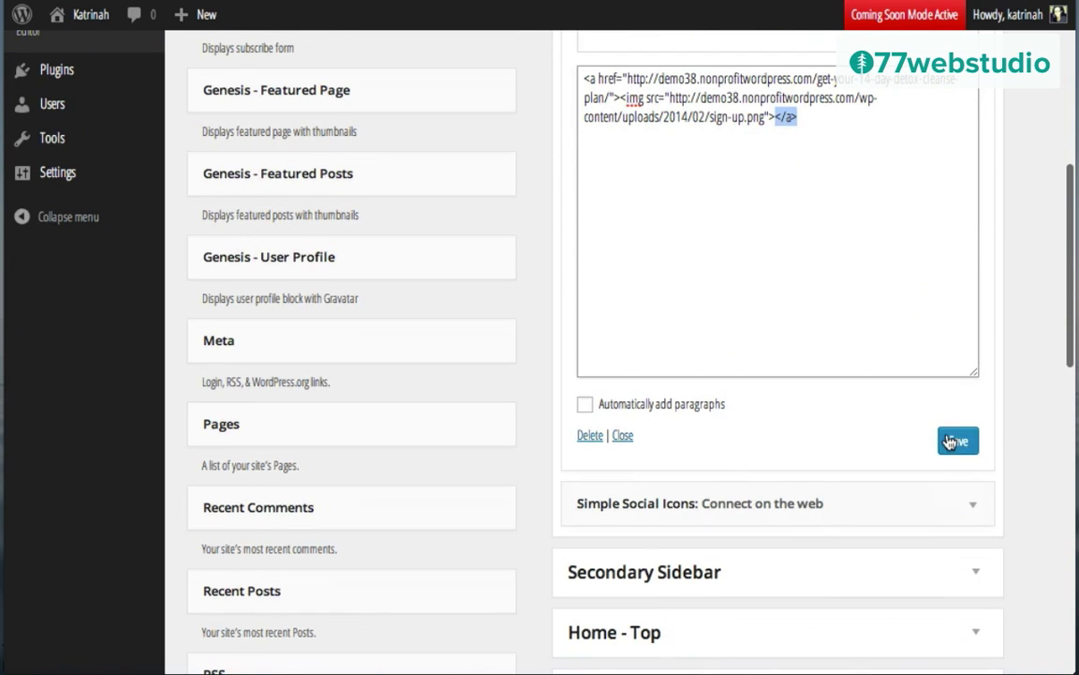
{"action": "left_click", "coordinate": [957, 442]}
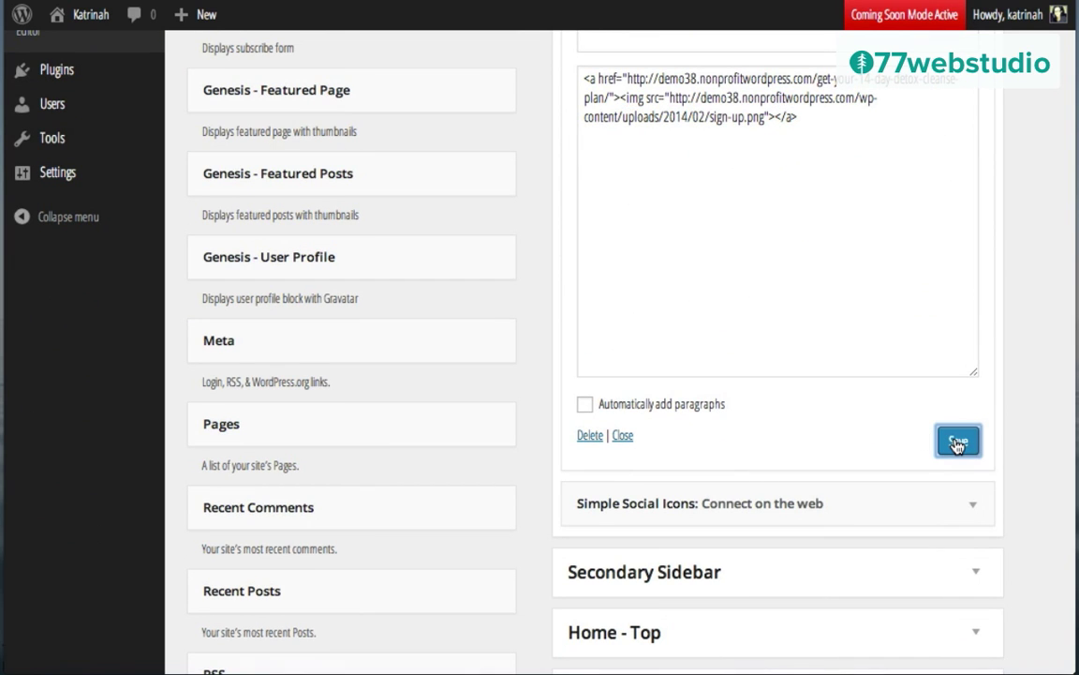
{"action": "scroll", "coordinate": [667, 279], "scroll_direction": "up", "scroll_amount": 2}
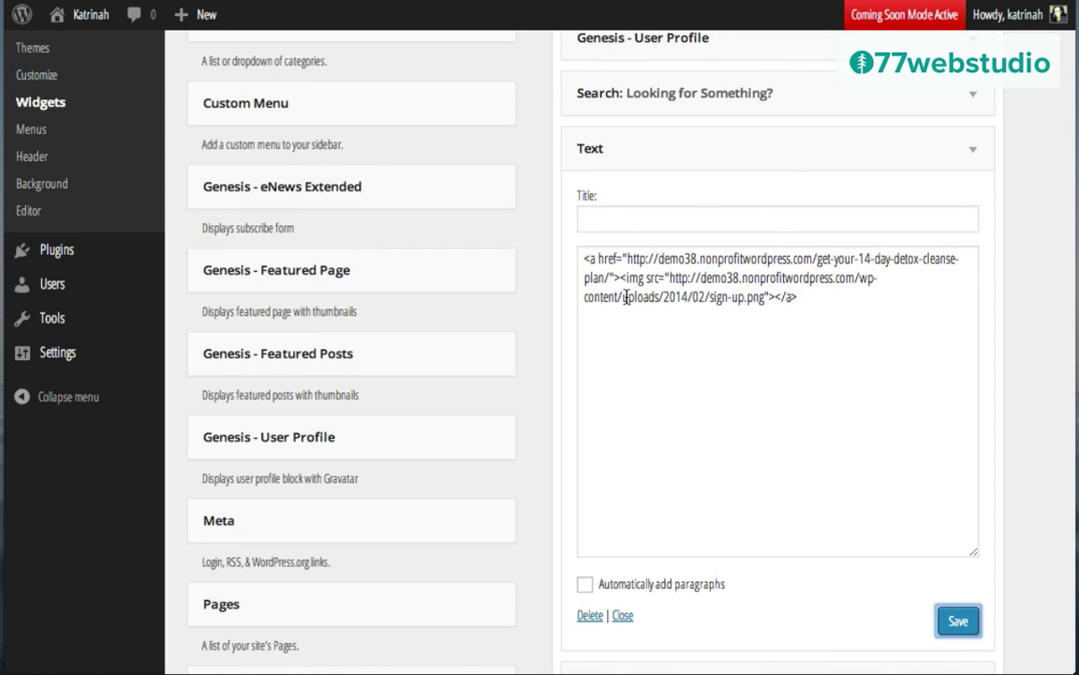
Step: Start a new post and insert the sign-up.png detox banner image into its body
{"action": "mouse_move", "coordinate": [187, 26]}
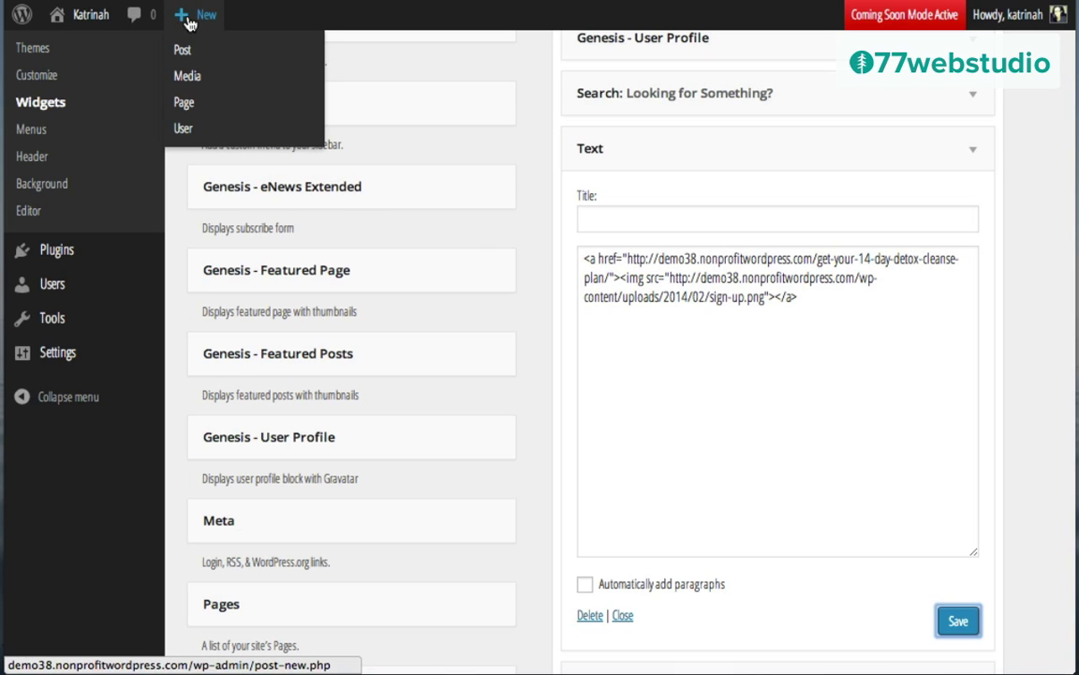
{"action": "left_click", "coordinate": [186, 53]}
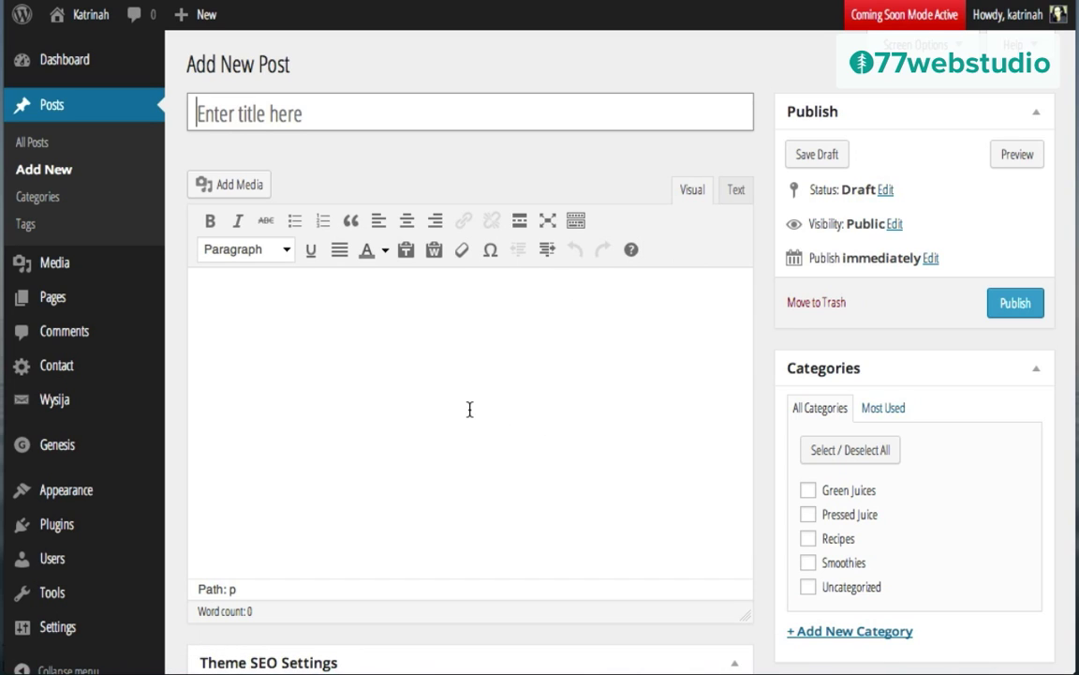
{"action": "left_click", "coordinate": [276, 305]}
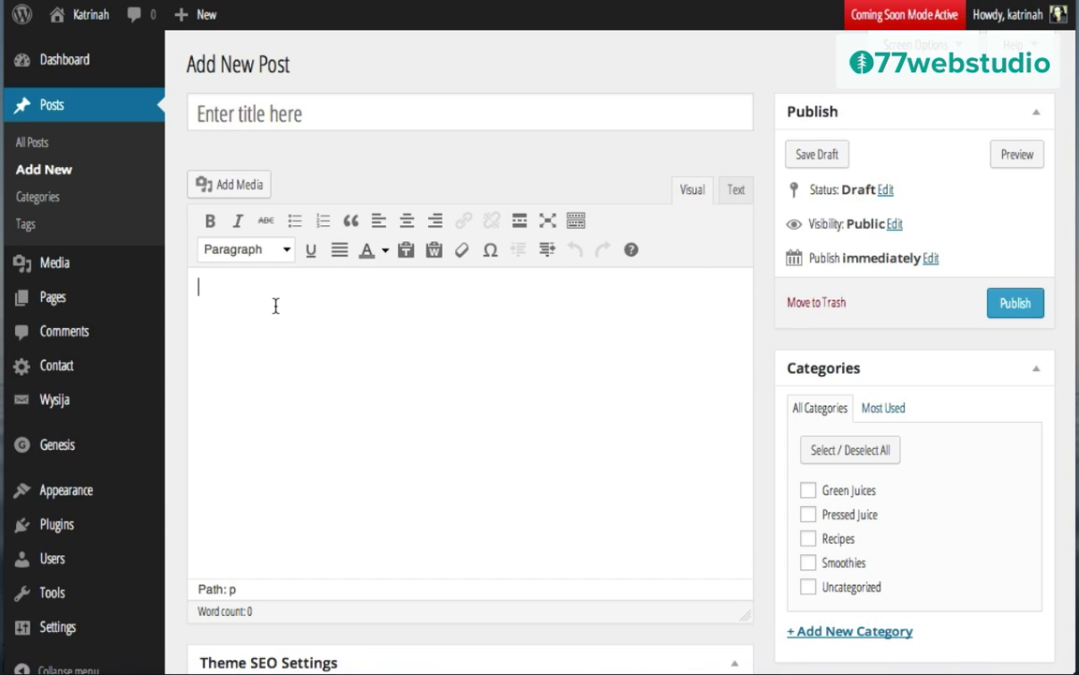
{"action": "left_click", "coordinate": [243, 186]}
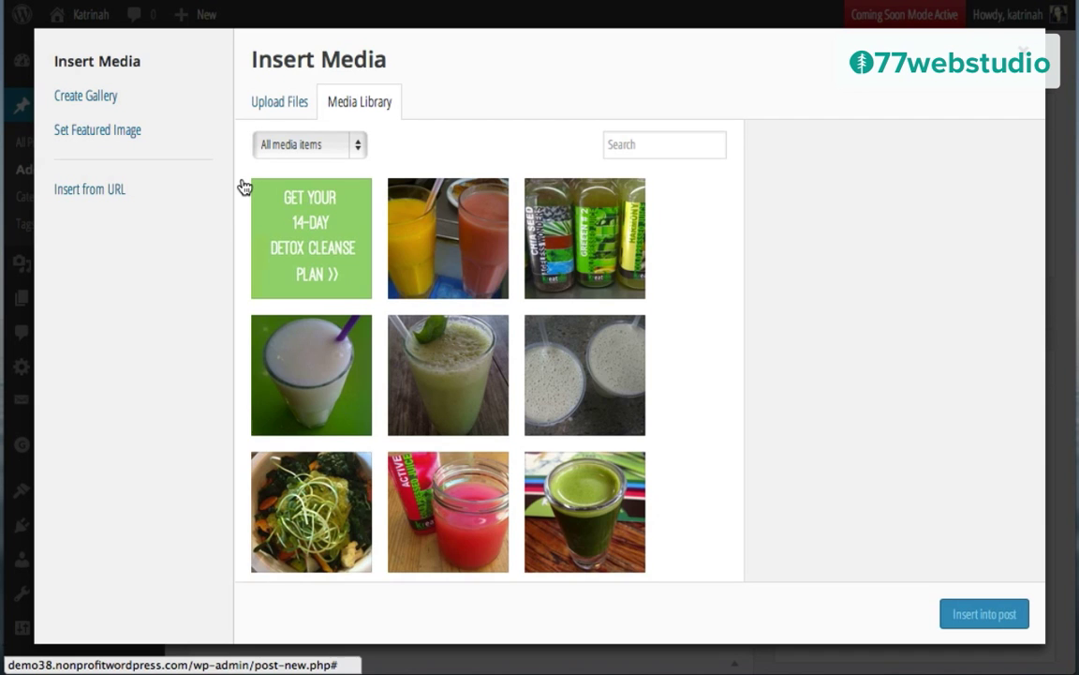
{"action": "left_click", "coordinate": [316, 233]}
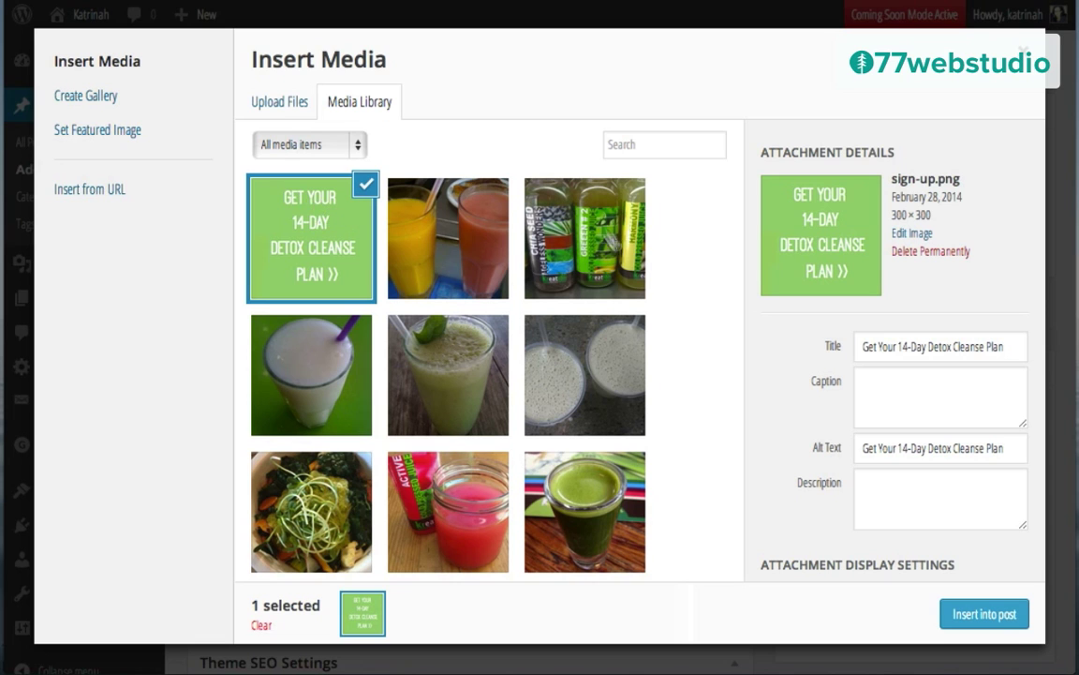
{"action": "left_click", "coordinate": [982, 615]}
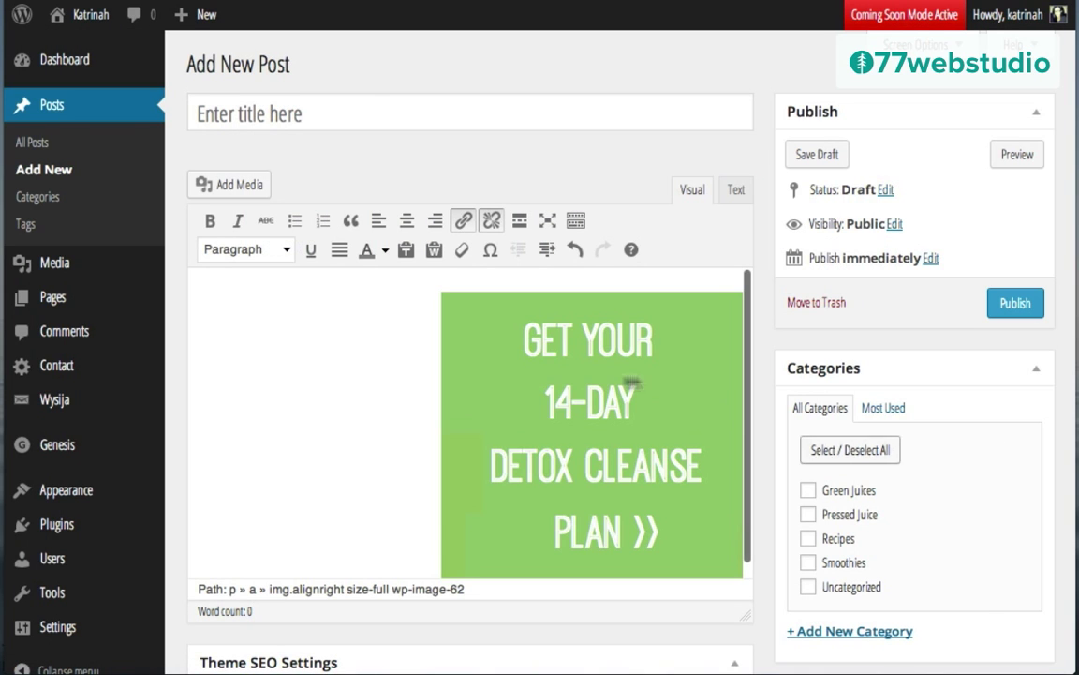
{"action": "left_click", "coordinate": [554, 408]}
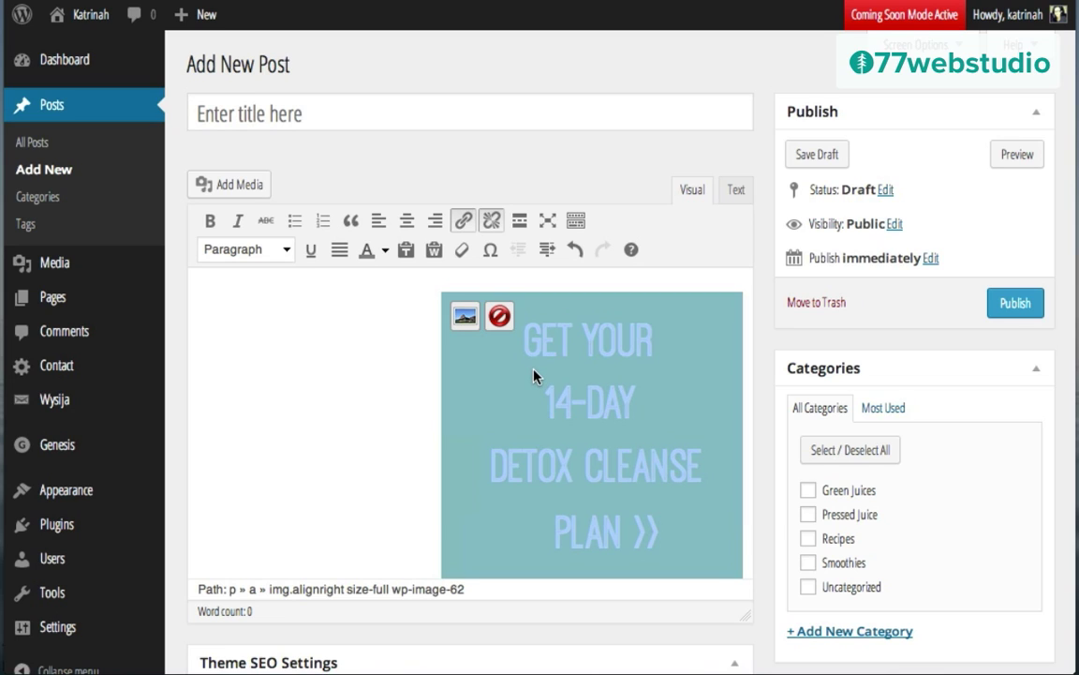
{"action": "left_click", "coordinate": [461, 221]}
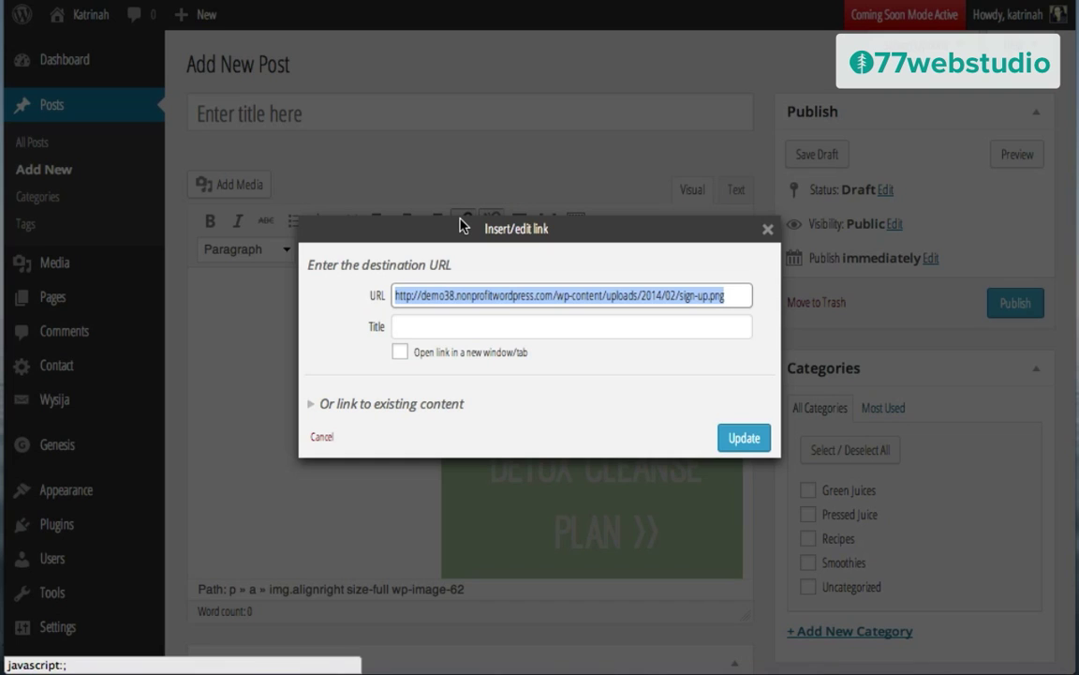
{"action": "left_click", "coordinate": [440, 296]}
{"action": "key", "text": "ctrl+a"}
{"action": "key", "text": "BackSpace"}
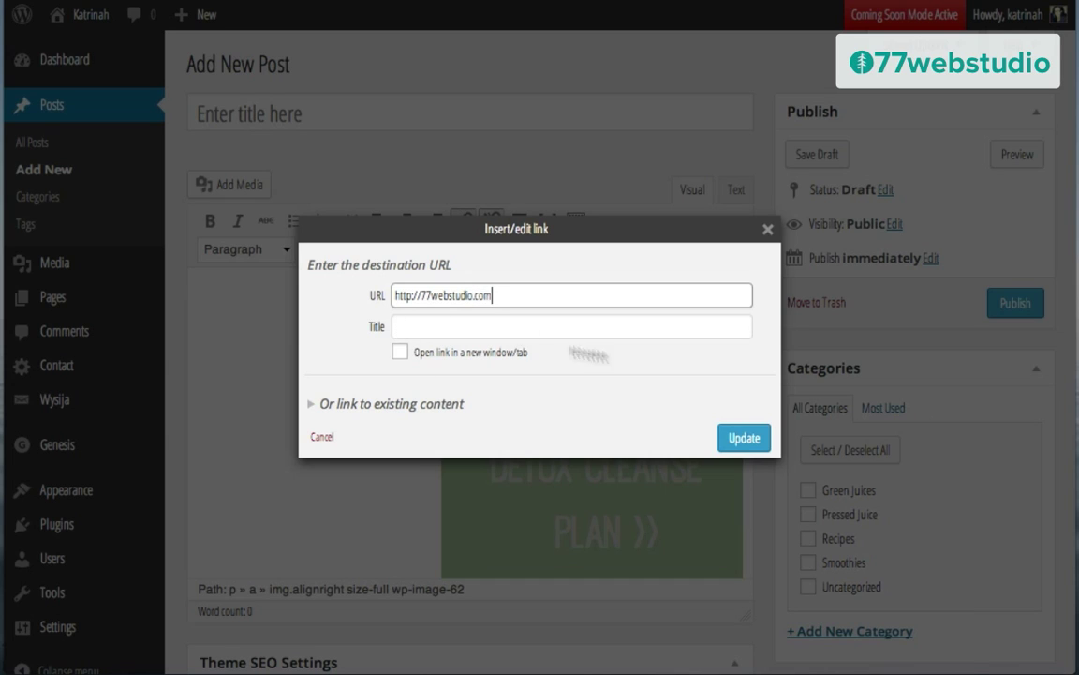
{"action": "left_click", "coordinate": [744, 437]}
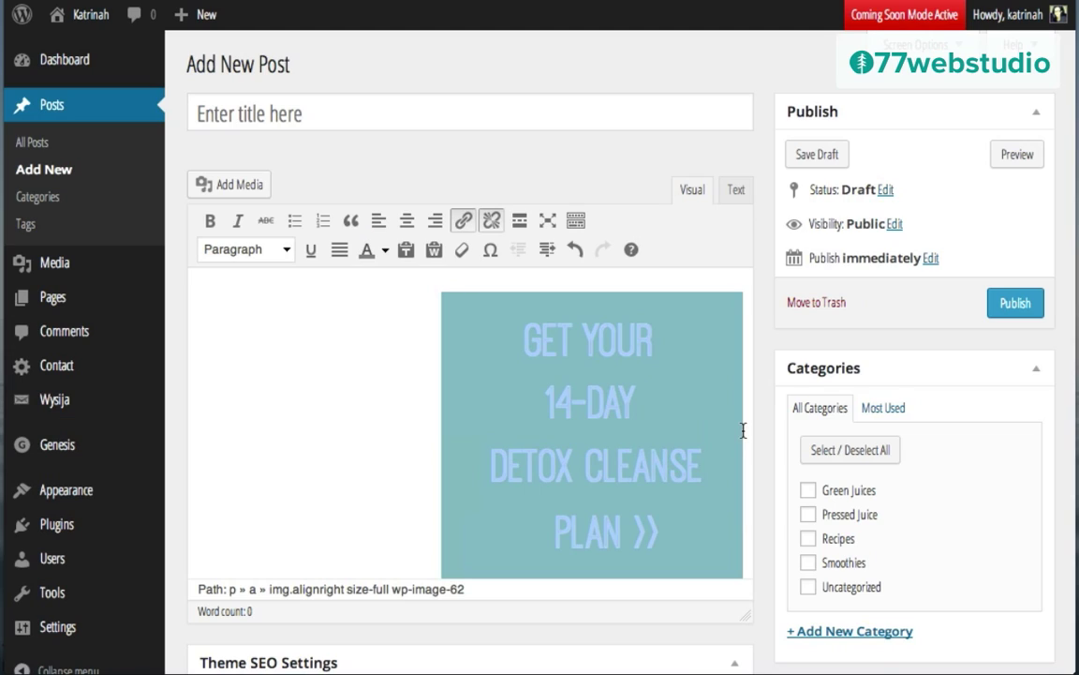
Step: Save the demo post as a draft, inspect its linked-image HTML in the Text tab, then trash it
{"action": "left_click", "coordinate": [820, 157]}
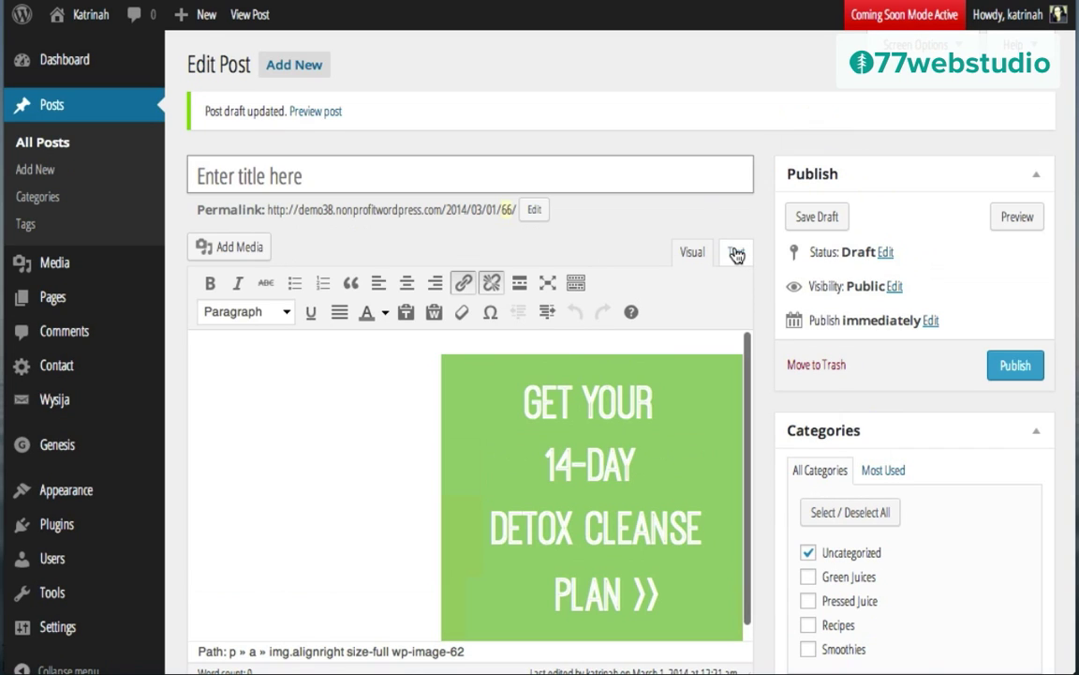
{"action": "left_click", "coordinate": [736, 253]}
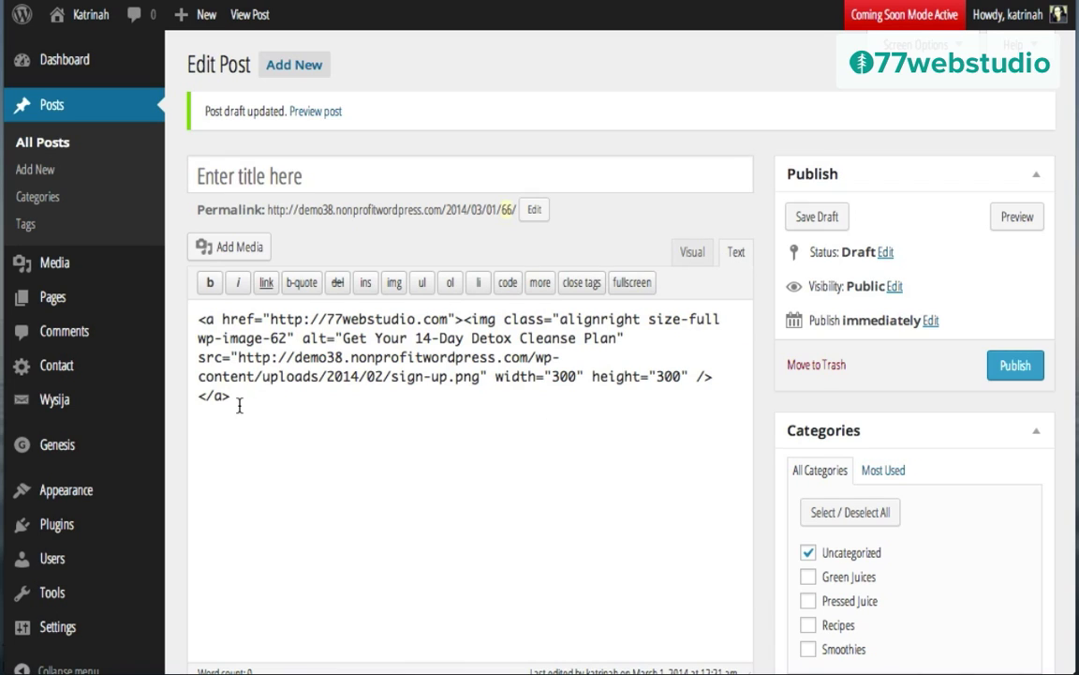
{"action": "left_click_drag", "start_coordinate": [239, 401], "coordinate": [185, 319]}
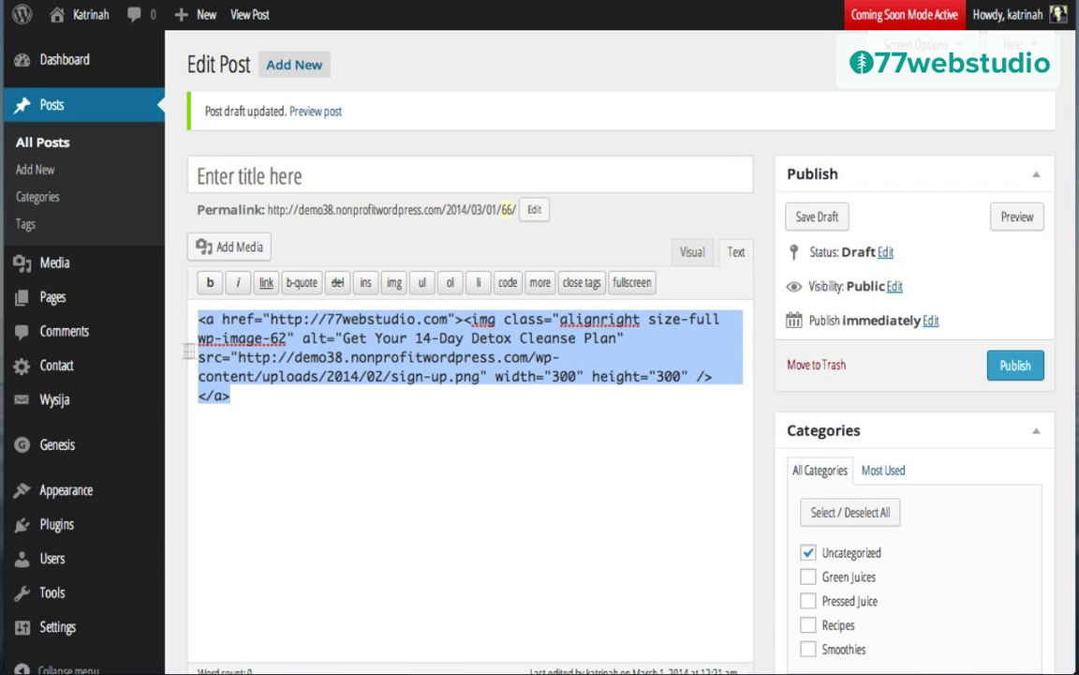
{"action": "mouse_move", "coordinate": [56, 412]}
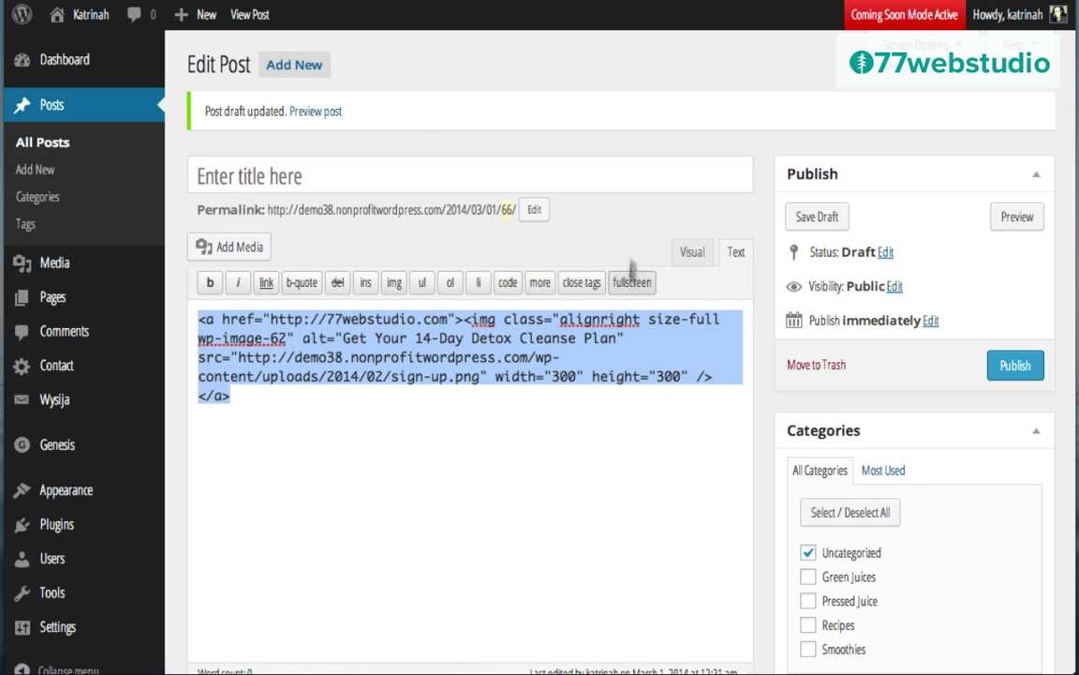
{"action": "left_click", "coordinate": [803, 368]}
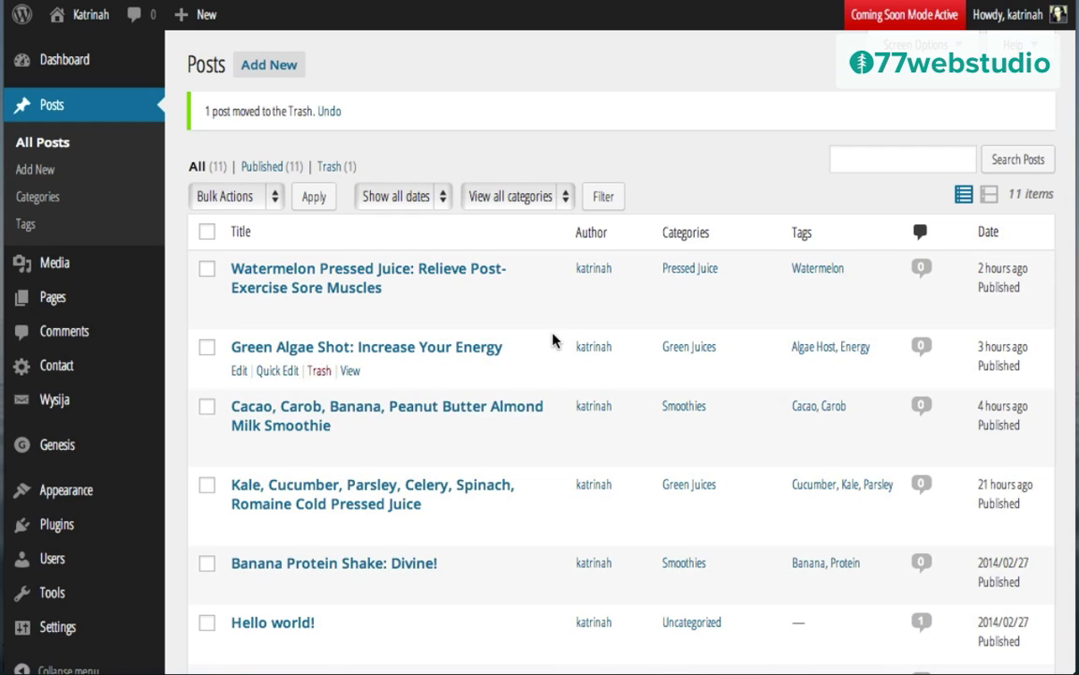
Step: On the live site, confirm the sidebar detox banner opens the 14-Day Detox Cleanse Plan page, then return
{"action": "mouse_move", "coordinate": [81, 17]}
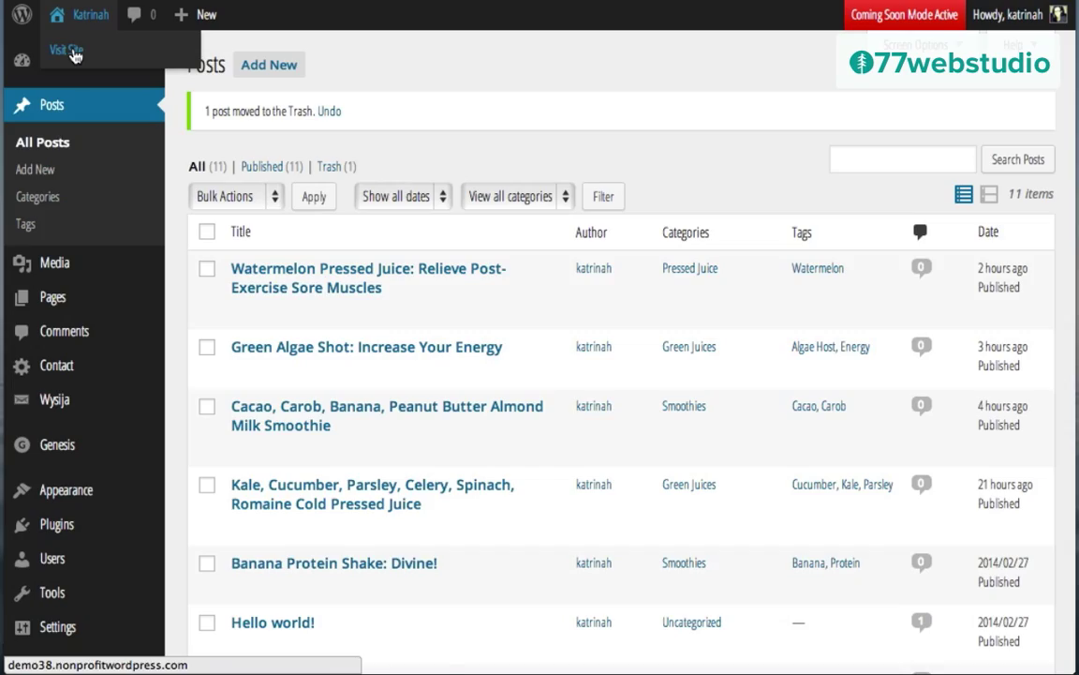
{"action": "left_click", "coordinate": [75, 56]}
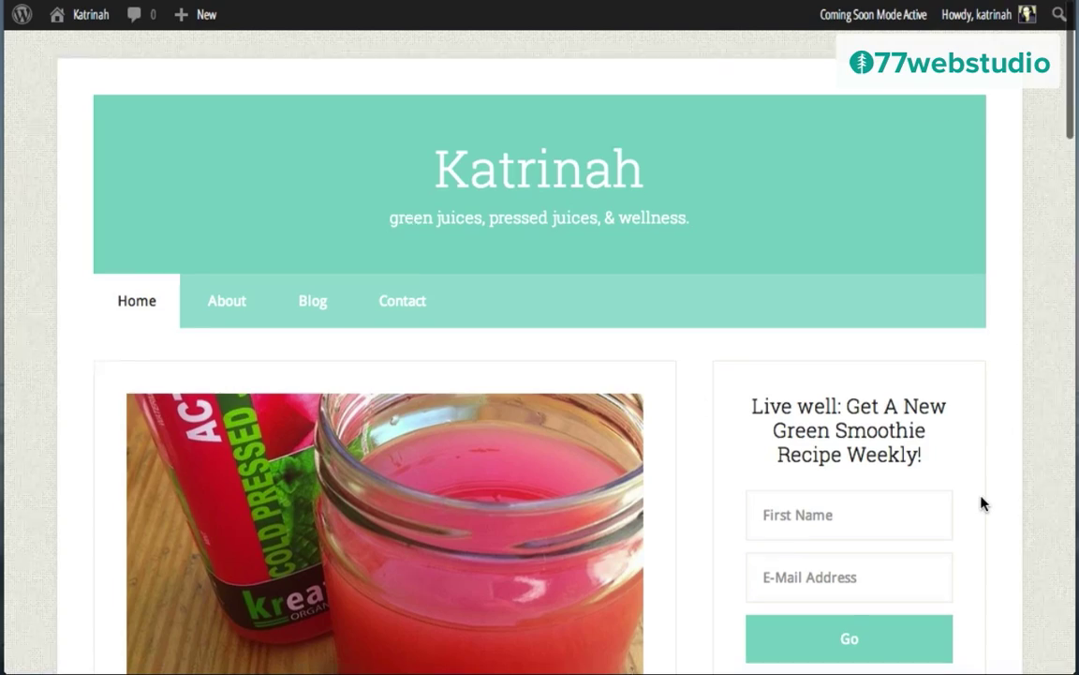
{"action": "scroll", "coordinate": [982, 504], "scroll_direction": "down", "scroll_amount": 15}
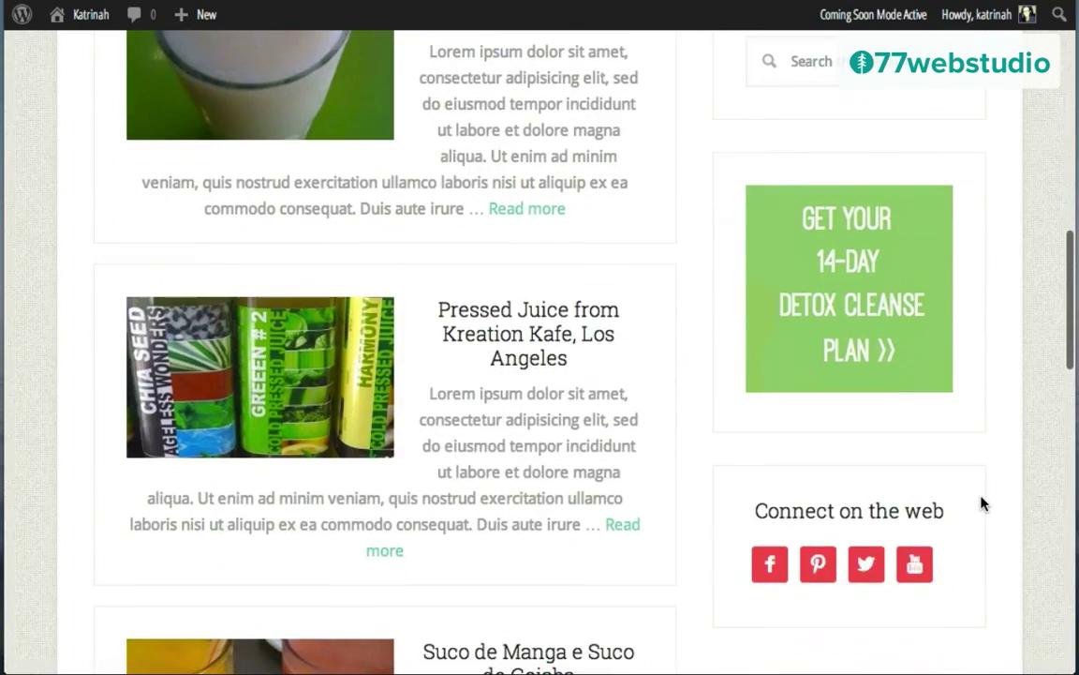
{"action": "left_click", "coordinate": [846, 278]}
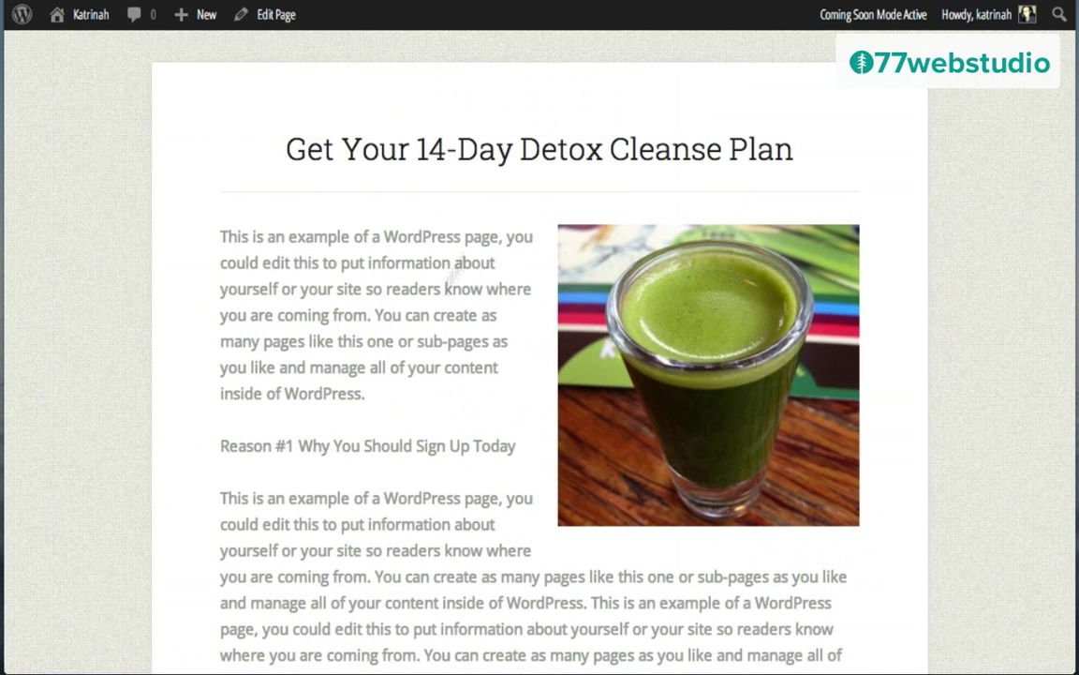
{"action": "scroll", "coordinate": [402, 397], "scroll_direction": "down", "scroll_amount": 10}
{"action": "scroll", "coordinate": [402, 398], "scroll_direction": "up", "scroll_amount": 10}
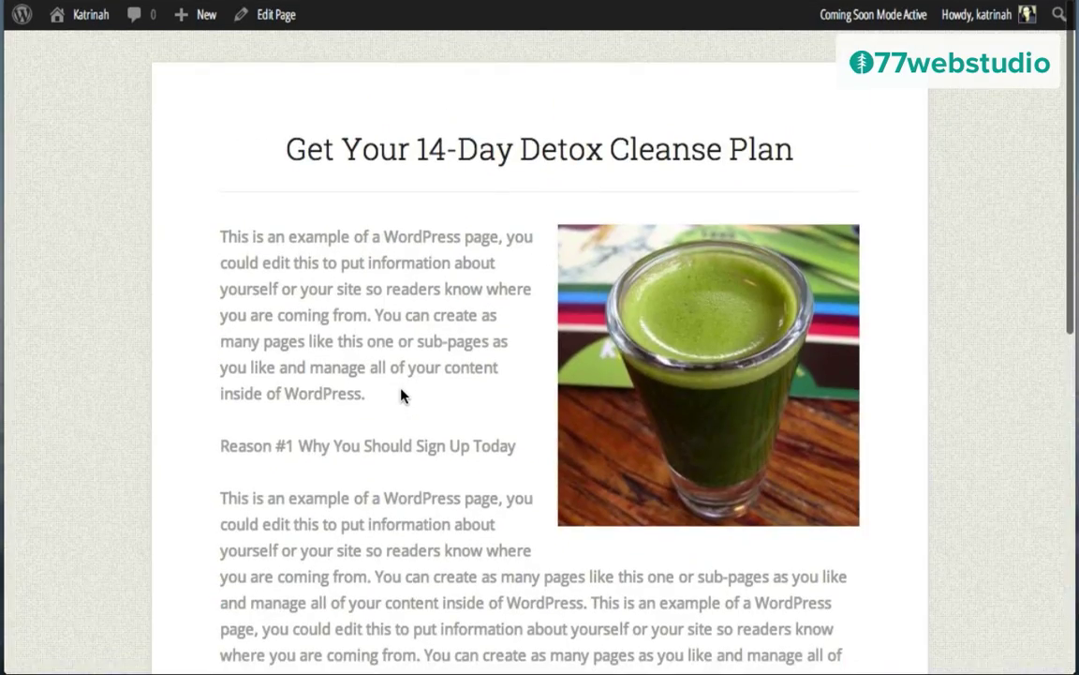
{"action": "left_click", "coordinate": [22, 0]}
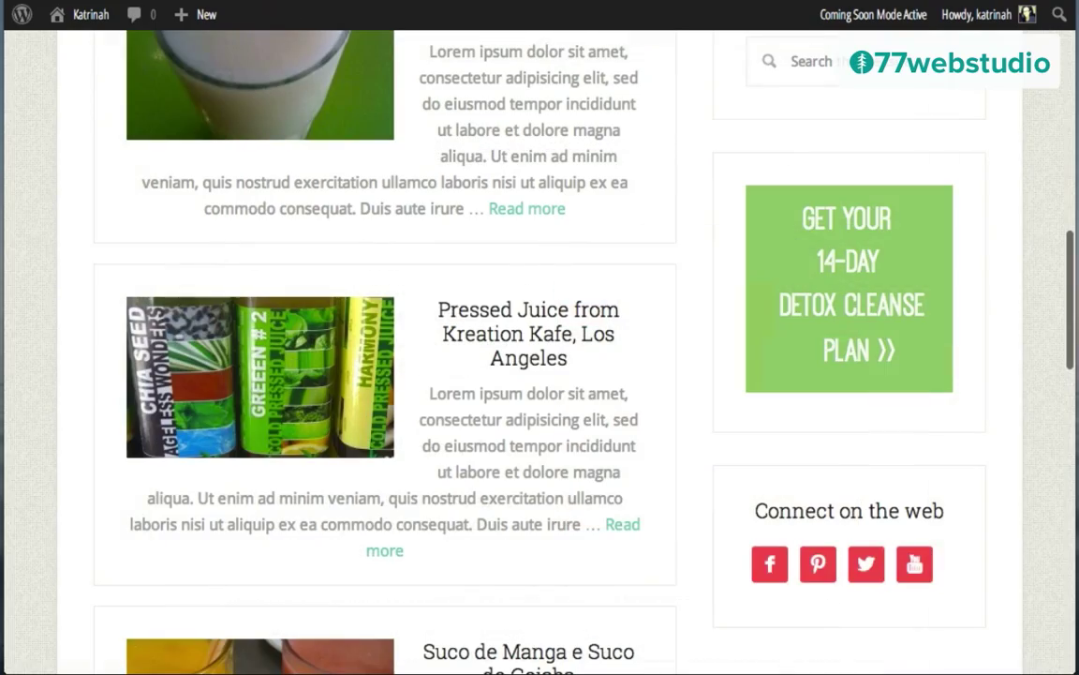
{"action": "scroll", "coordinate": [903, 511], "scroll_direction": "down", "scroll_amount": 5}
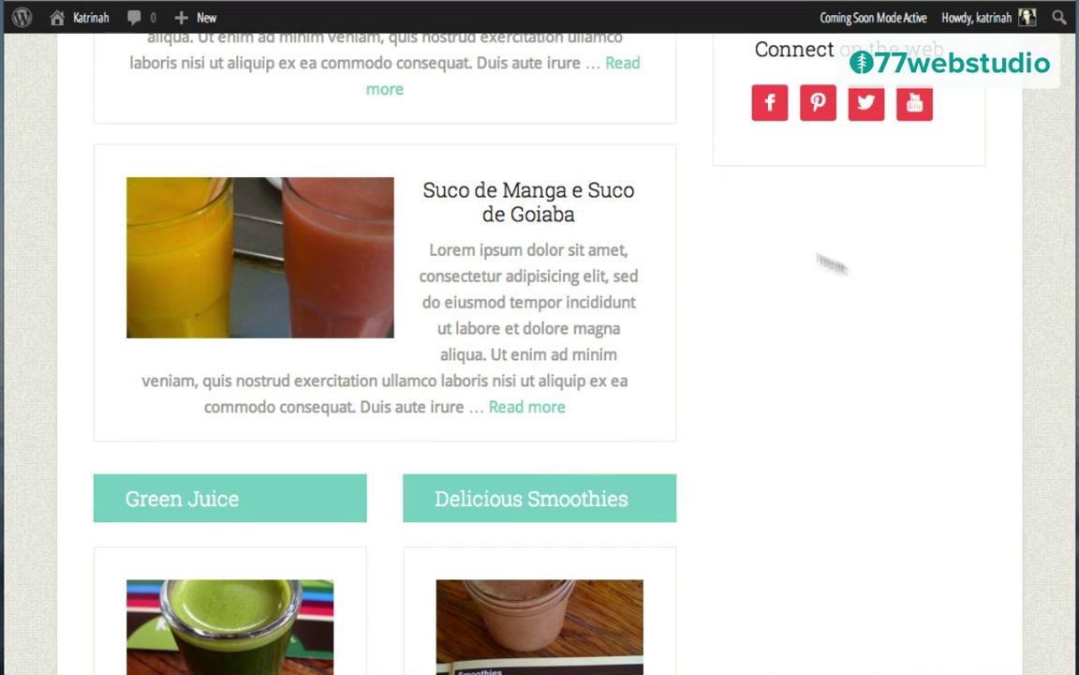
Step: Search Plugins > Add New for 'Alpine PhotoTile for Pinterest'
{"action": "mouse_move", "coordinate": [87, 17]}
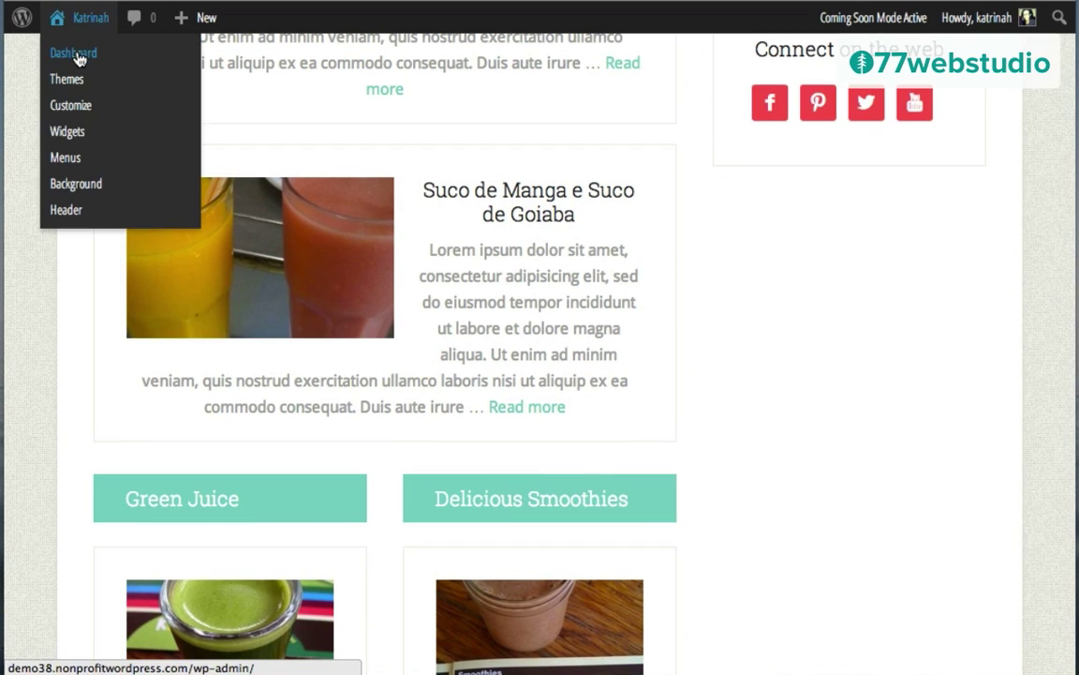
{"action": "left_click", "coordinate": [80, 59]}
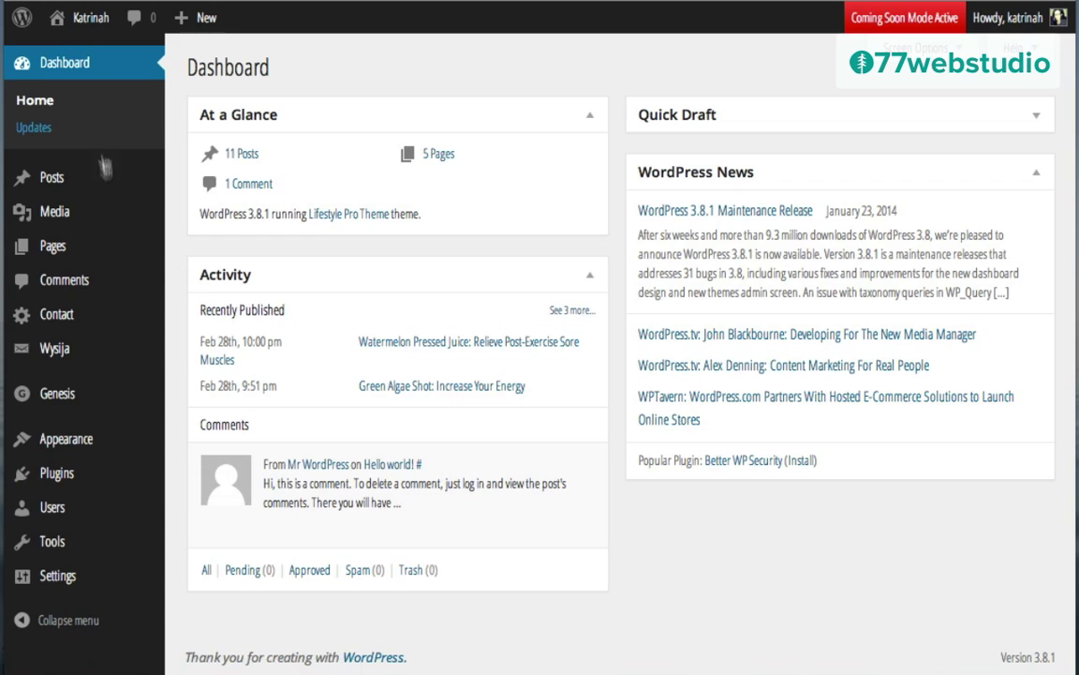
{"action": "mouse_move", "coordinate": [54, 475]}
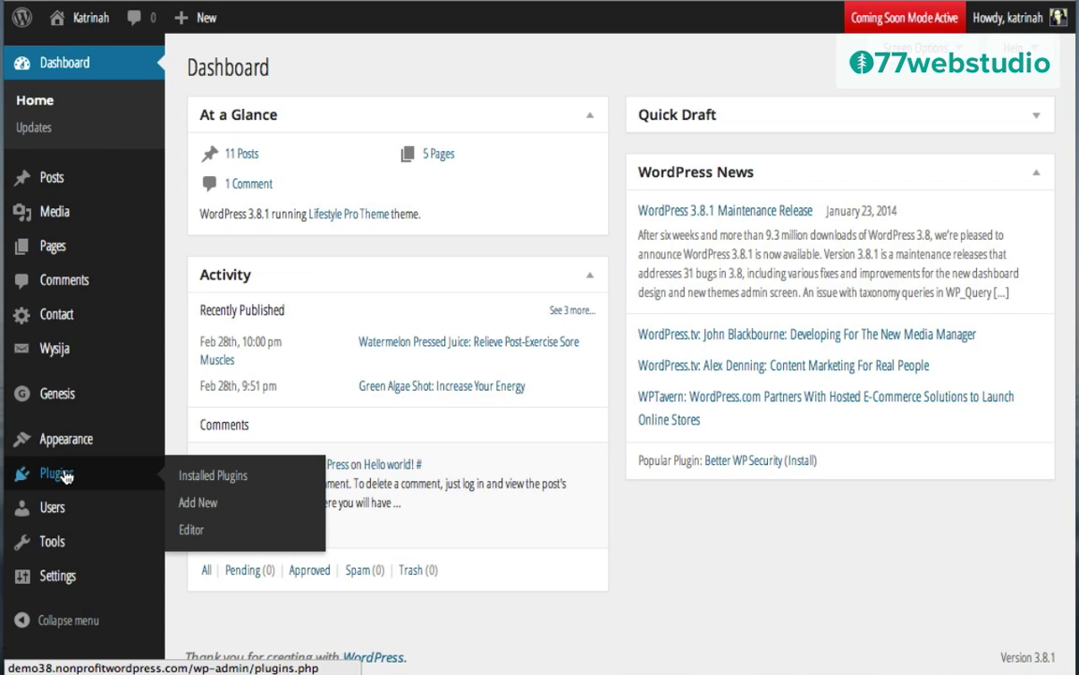
{"action": "left_click", "coordinate": [203, 504]}
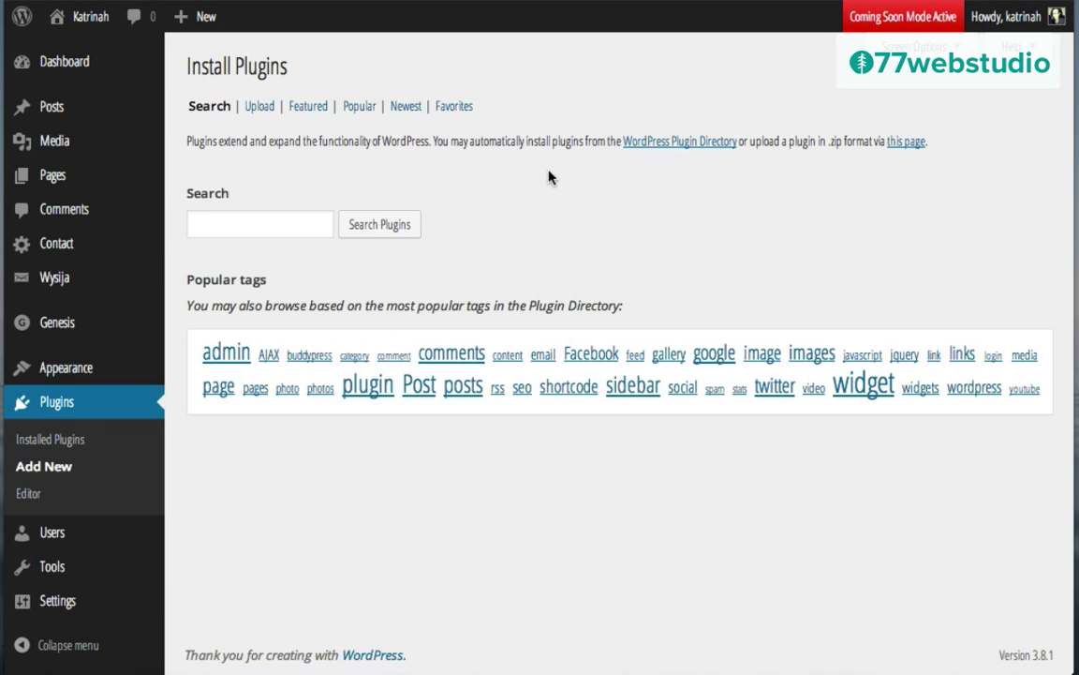
{"action": "left_click", "coordinate": [233, 221]}
{"action": "type", "text": "Alpine PhotoTile for Pinterest"}
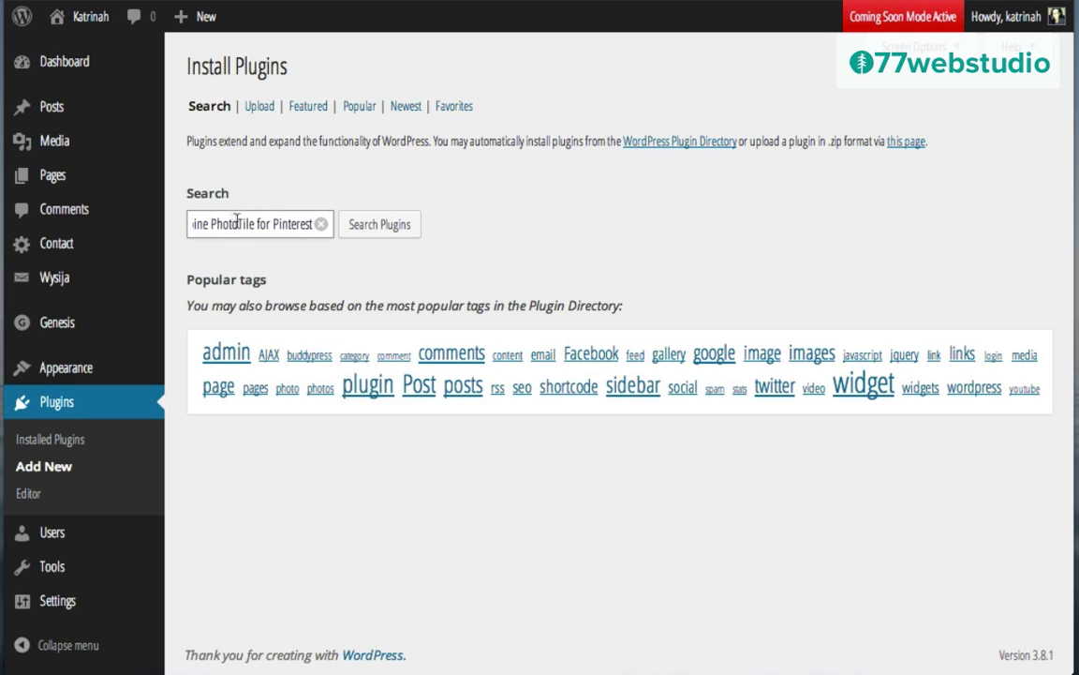
{"action": "left_click", "coordinate": [389, 228]}
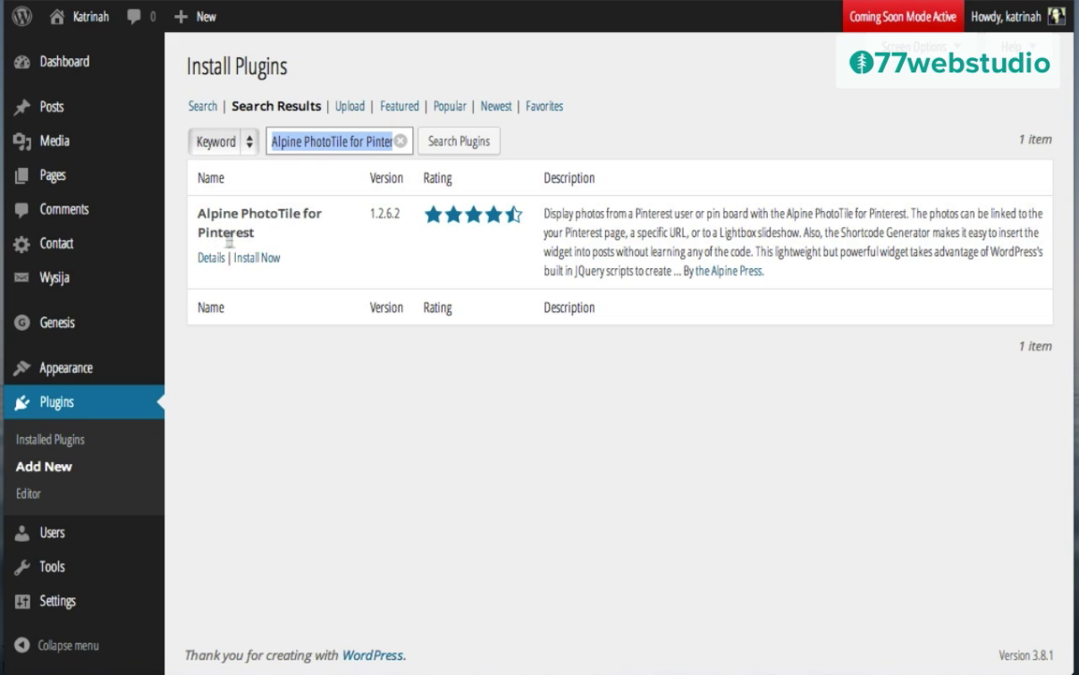
Step: Install and activate the Alpine PhotoTile for Pinterest 1.2.6.2 plugin
{"action": "left_click", "coordinate": [253, 260]}
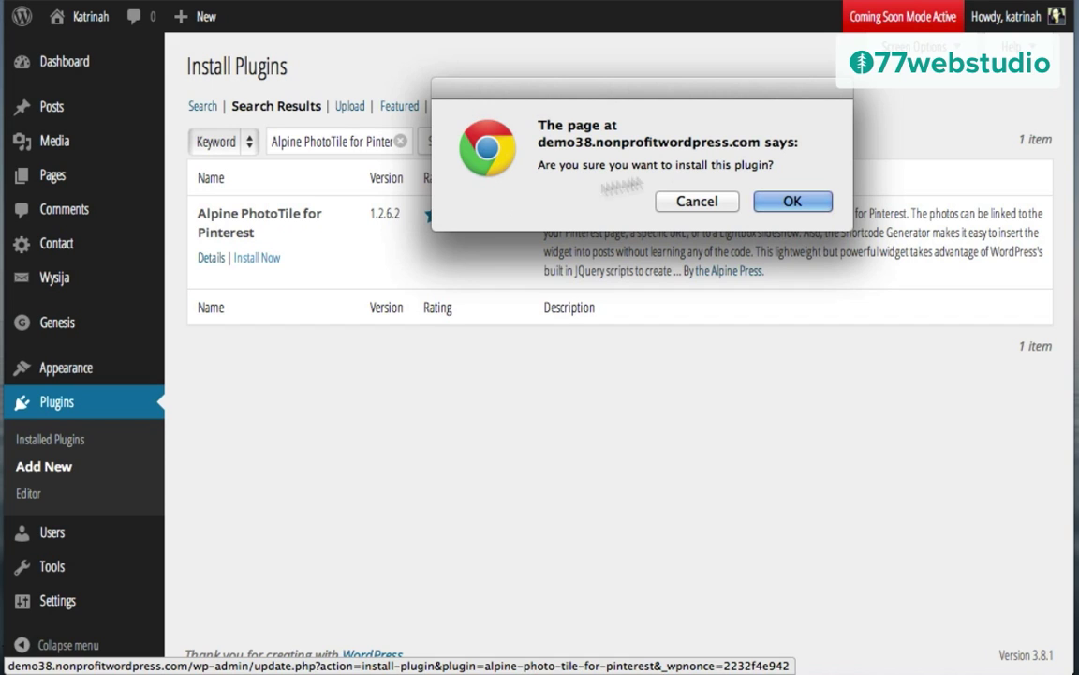
{"action": "left_click", "coordinate": [792, 202]}
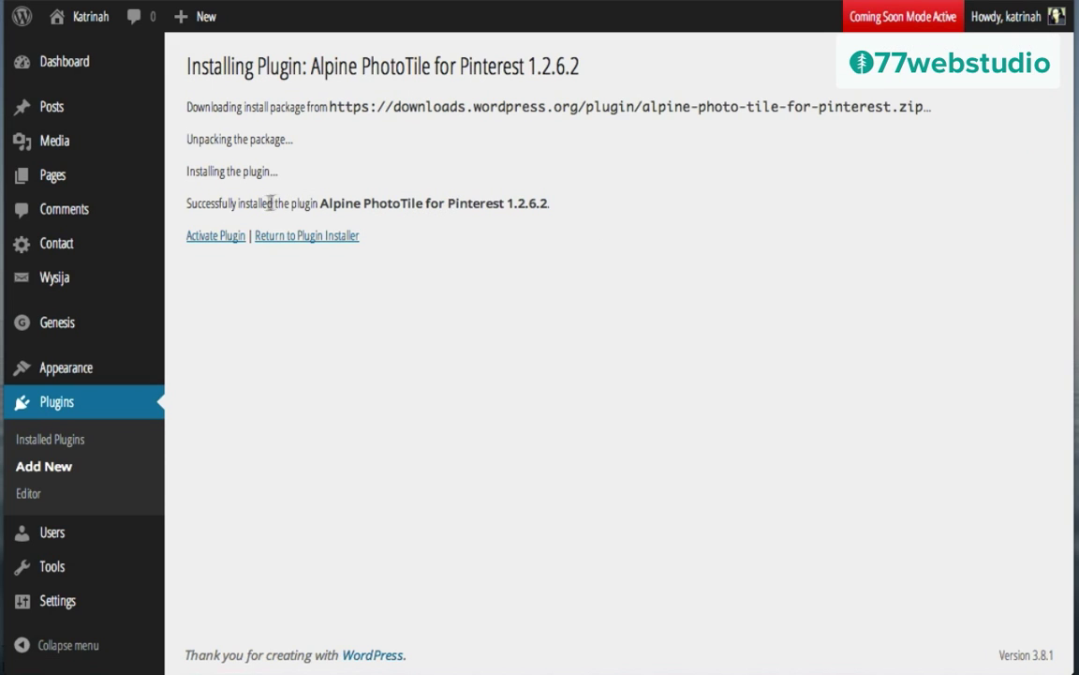
{"action": "left_click", "coordinate": [213, 238]}
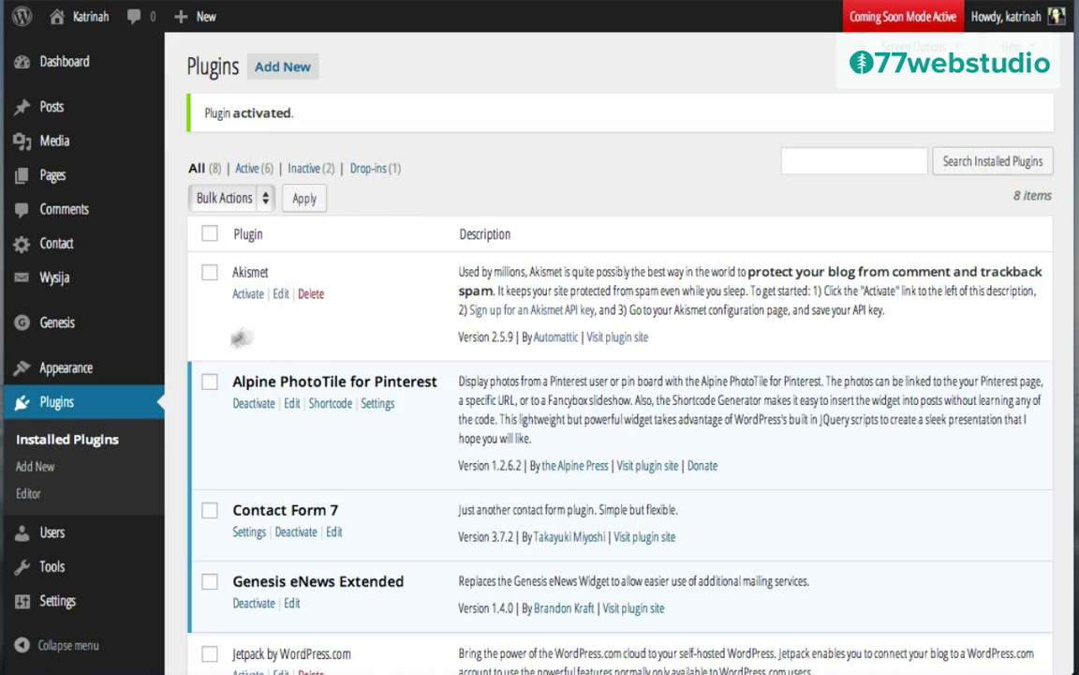
{"action": "mouse_move", "coordinate": [68, 373]}
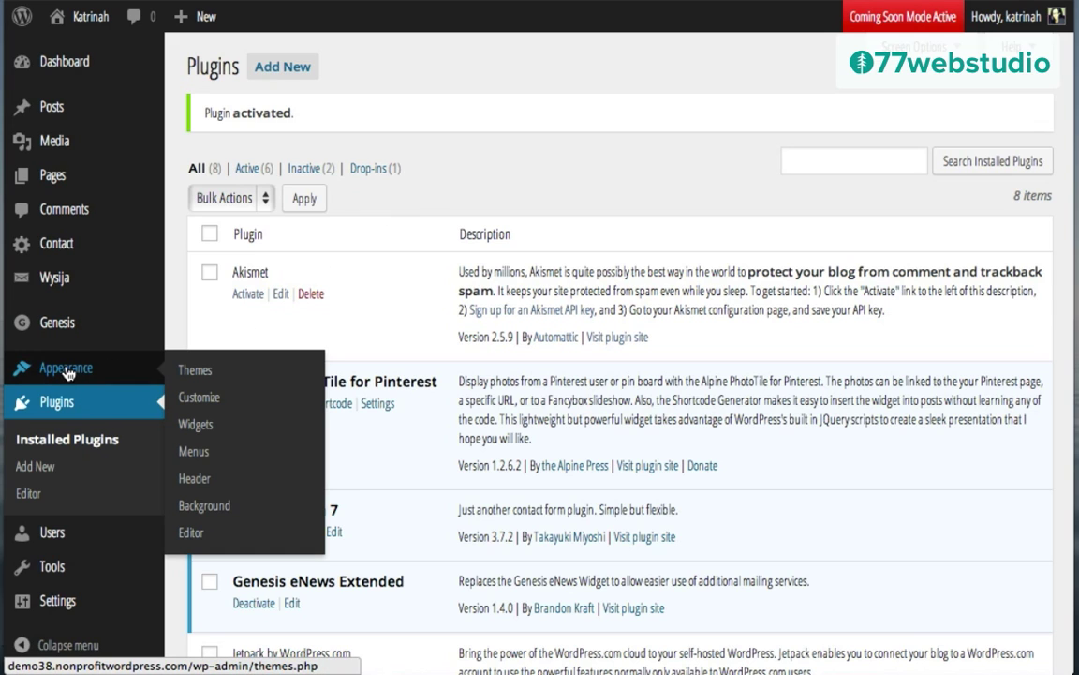
Step: Add an Alpine PhotoTile for Pinterest widget to the Primary Sidebar
{"action": "left_click", "coordinate": [200, 425]}
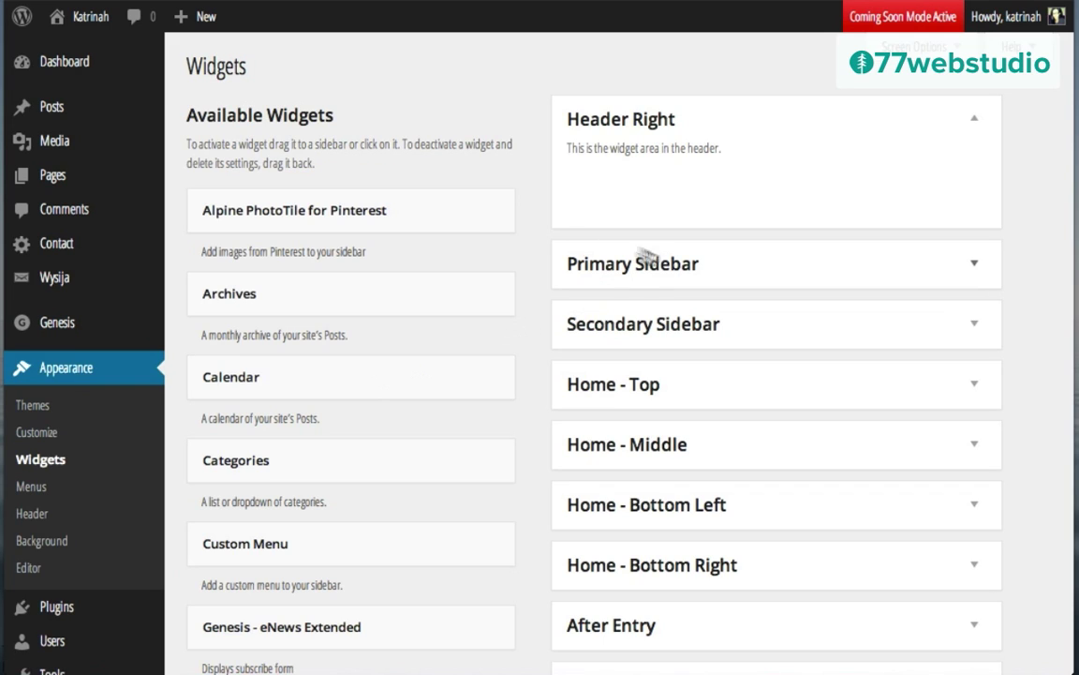
{"action": "left_click", "coordinate": [978, 270]}
{"action": "scroll", "coordinate": [771, 419], "scroll_direction": "down", "scroll_amount": 5}
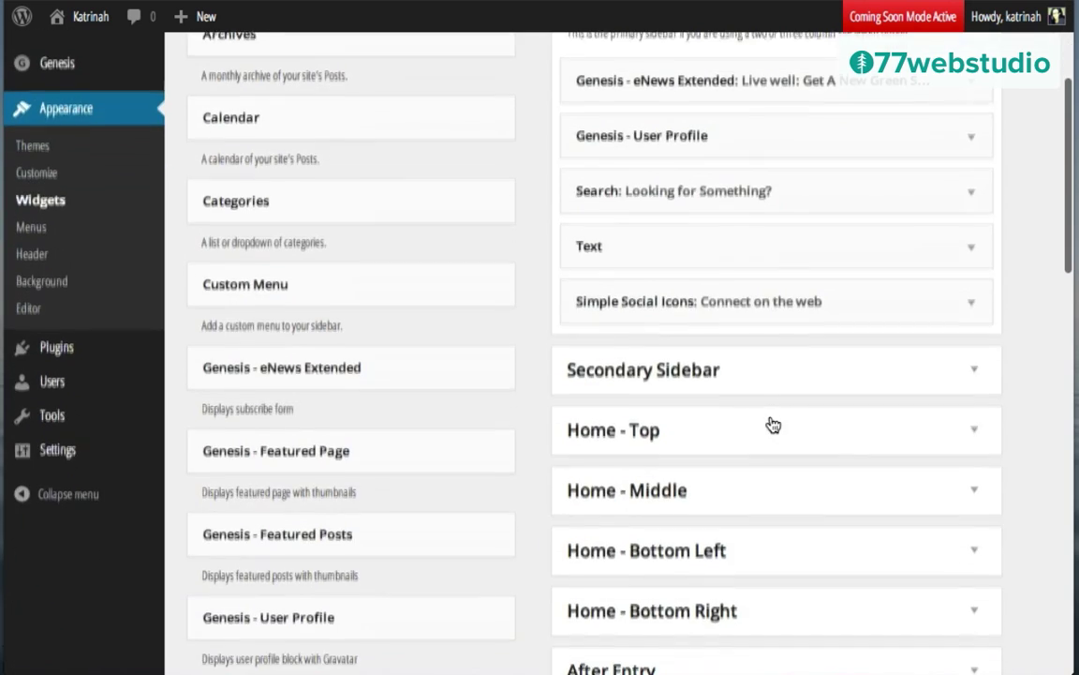
{"action": "scroll", "coordinate": [773, 424], "scroll_direction": "down", "scroll_amount": 7}
{"action": "scroll", "coordinate": [771, 418], "scroll_direction": "up", "scroll_amount": 3}
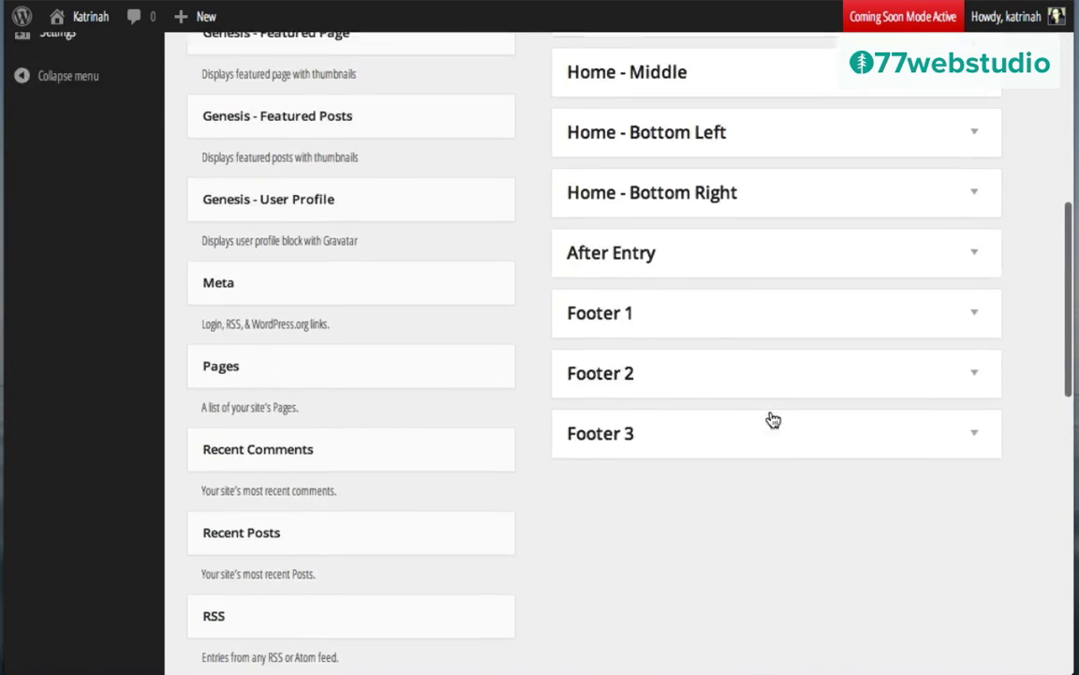
{"action": "scroll", "coordinate": [772, 417], "scroll_direction": "up", "scroll_amount": 8}
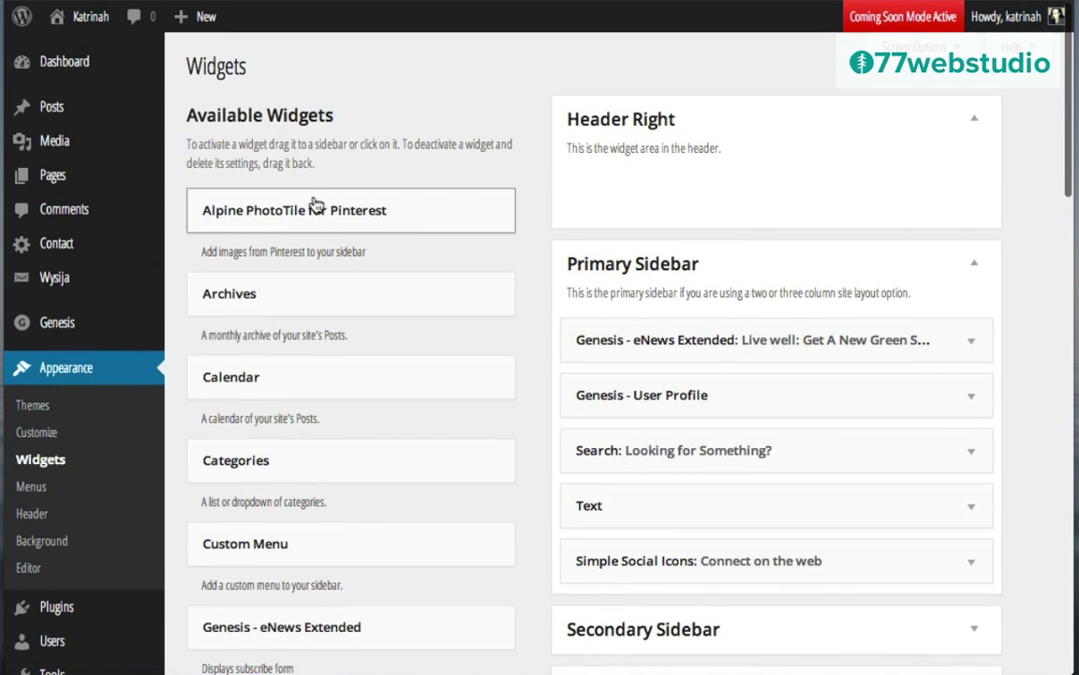
{"action": "left_click_drag", "start_coordinate": [291, 210], "coordinate": [670, 615]}
{"action": "scroll", "coordinate": [424, 539], "scroll_direction": "down", "scroll_amount": 5}
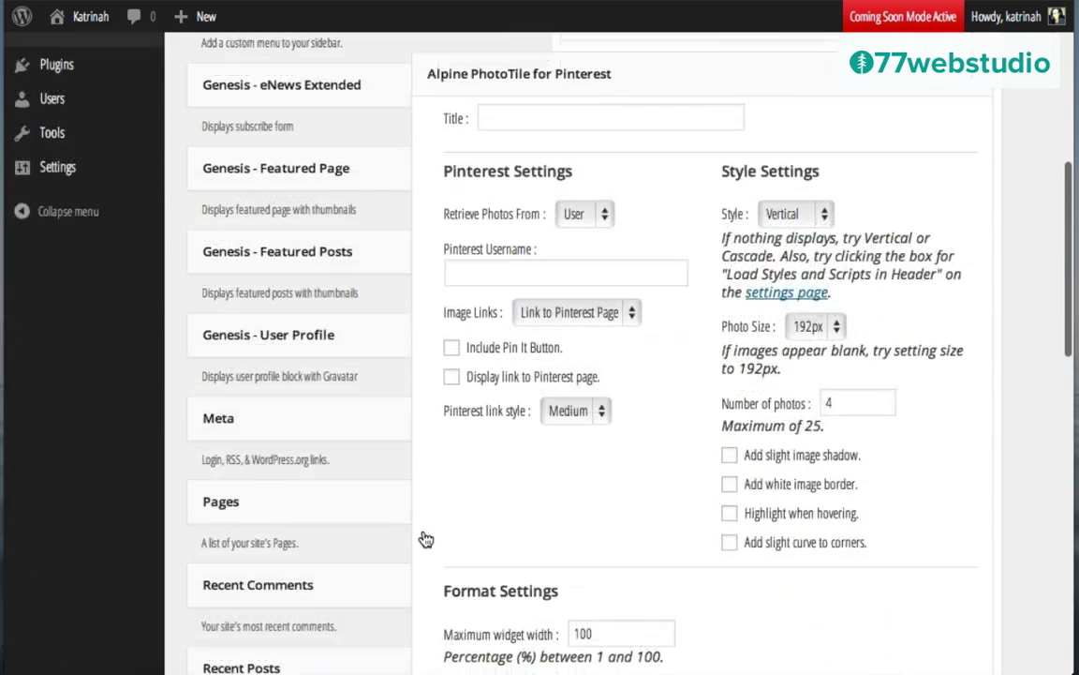
{"action": "scroll", "coordinate": [424, 605], "scroll_direction": "up", "scroll_amount": 1}
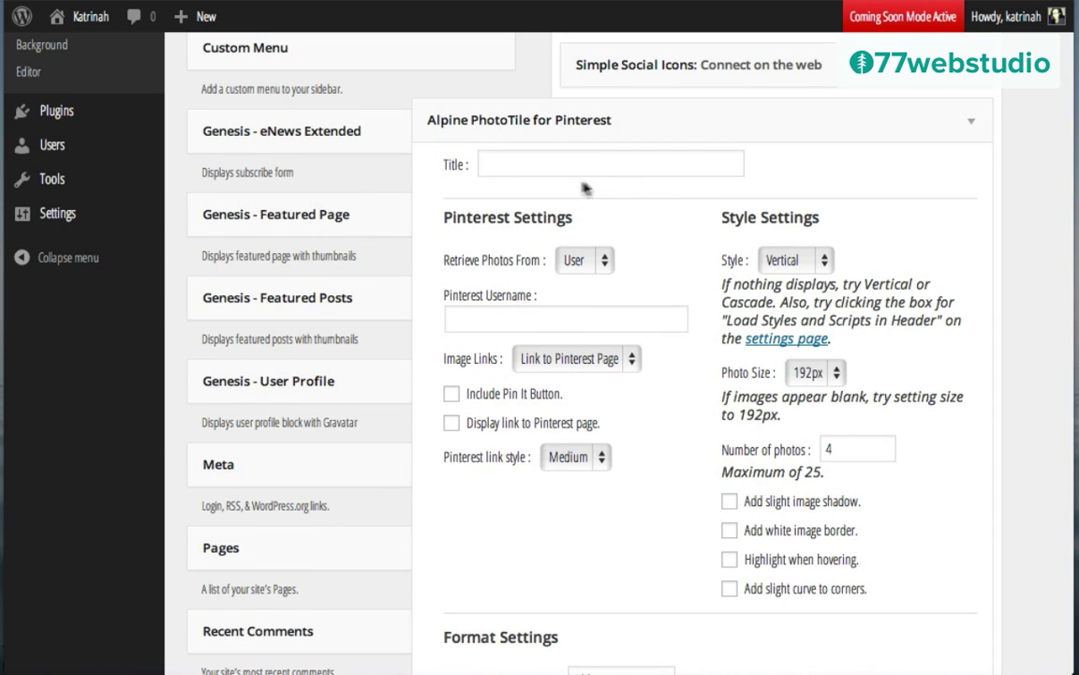
Step: Title it 'Get Inspired: Follow on Pinterest' and pull from the Pinterest username's healthy-food-inspiration board
{"action": "left_click", "coordinate": [497, 166]}
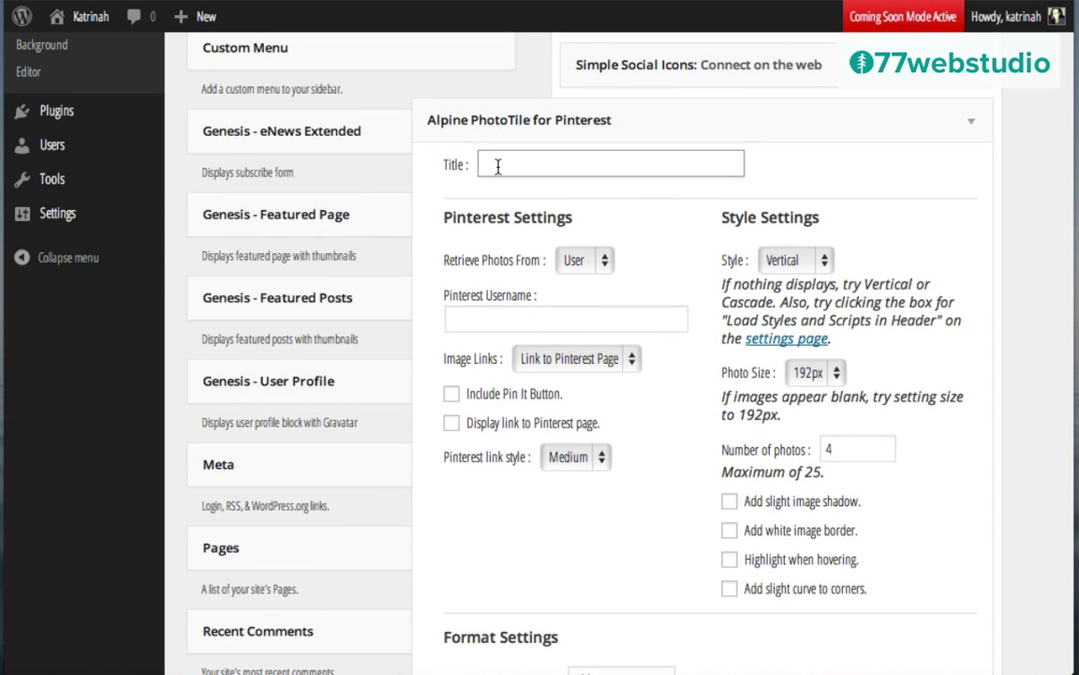
{"action": "type", "text": "Get Inspired: Follow on Pinterest"}
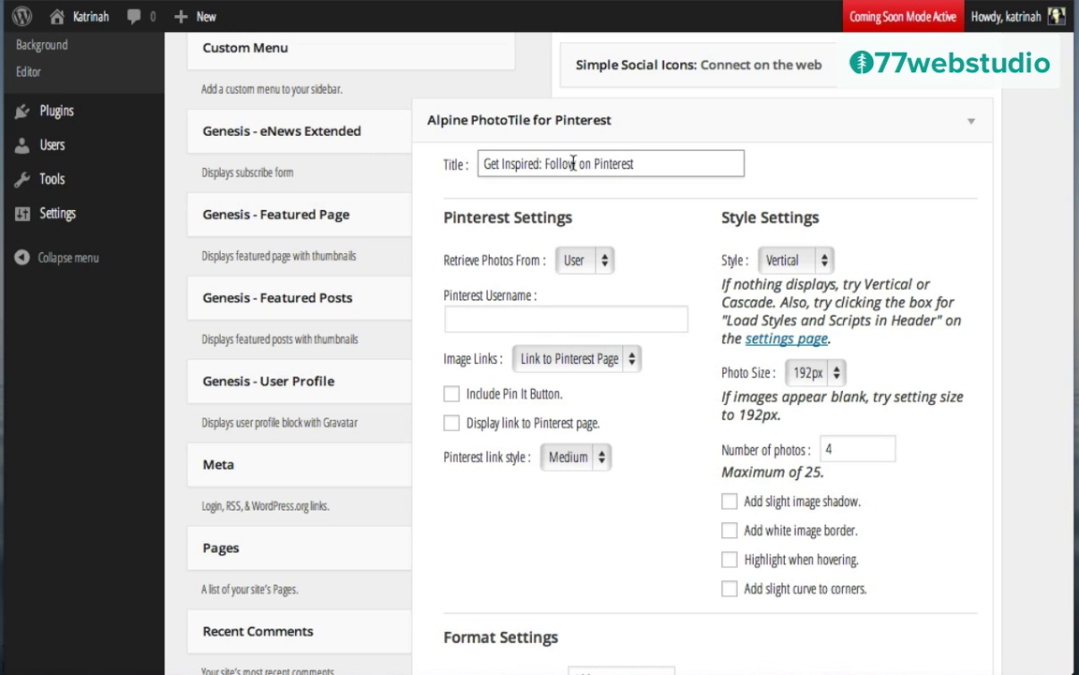
{"action": "key", "text": "Tab"}
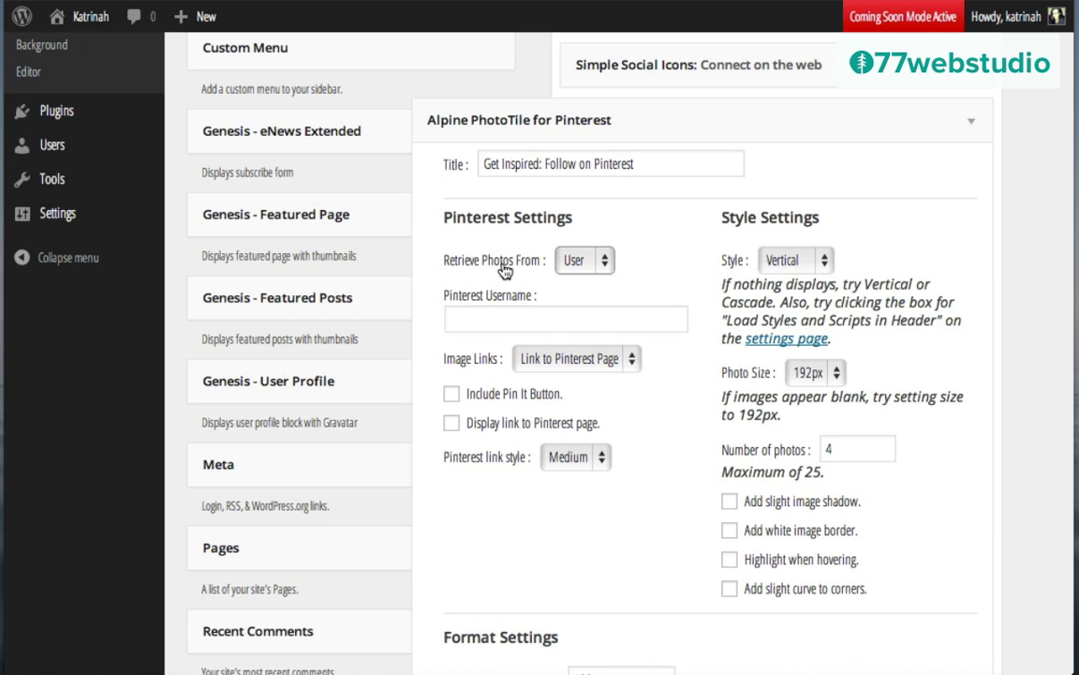
{"action": "left_click", "coordinate": [576, 266]}
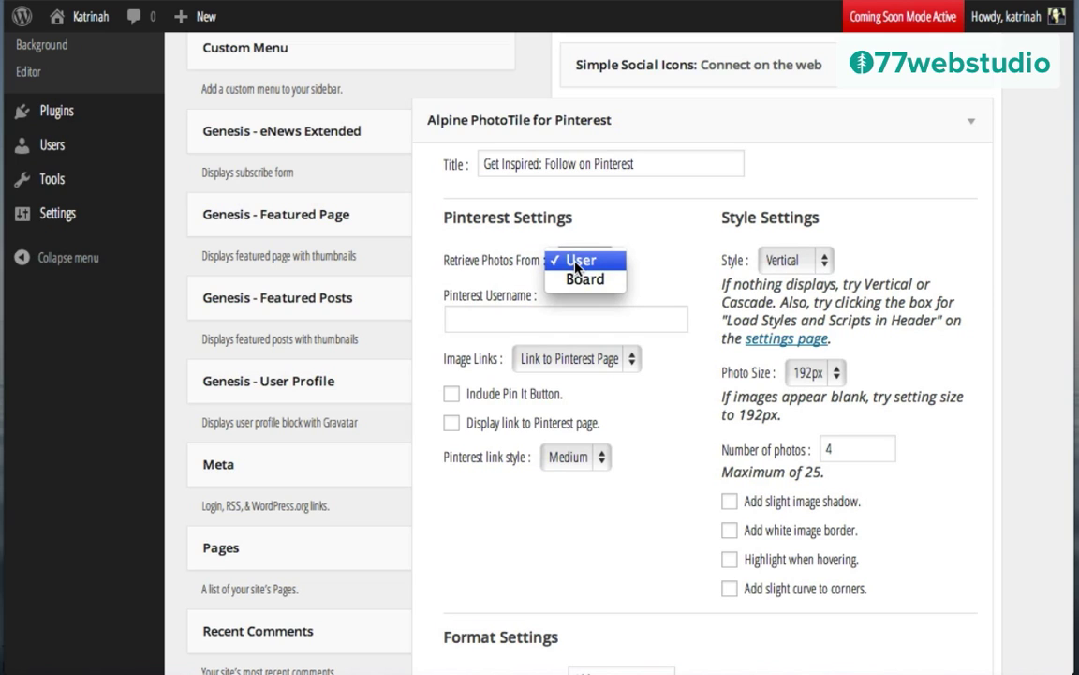
{"action": "left_click", "coordinate": [578, 280]}
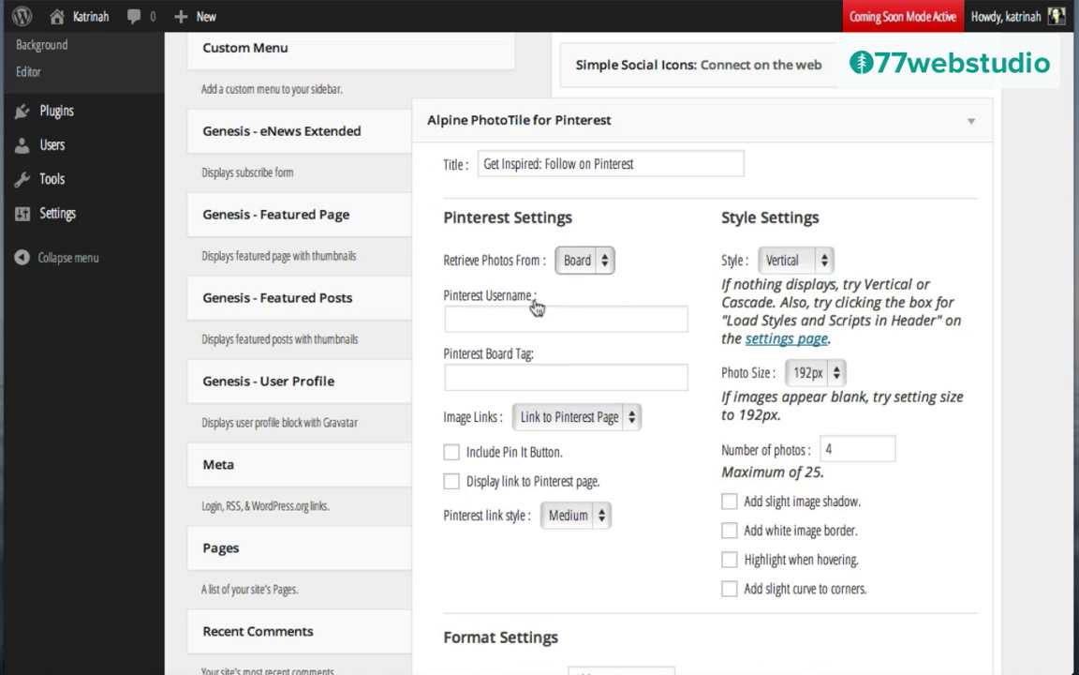
{"action": "left_click", "coordinate": [491, 315]}
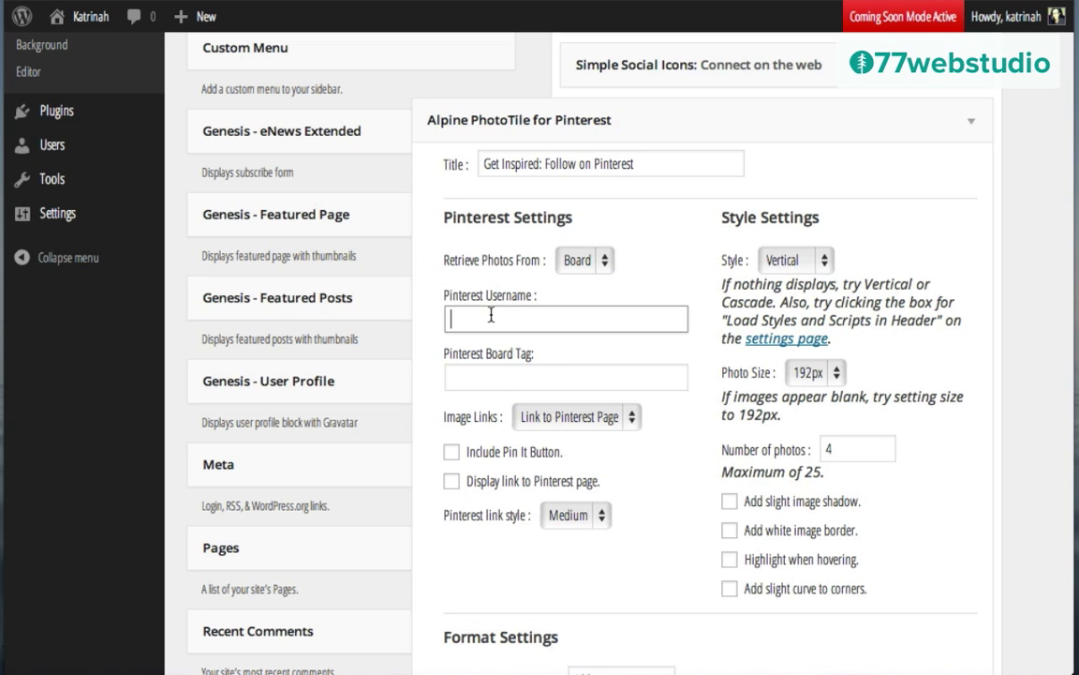
{"action": "type", "text": "katrinahx"}
{"action": "left_click", "coordinate": [466, 376]}
{"action": "type", "text": "healthy-food-inspiration"}
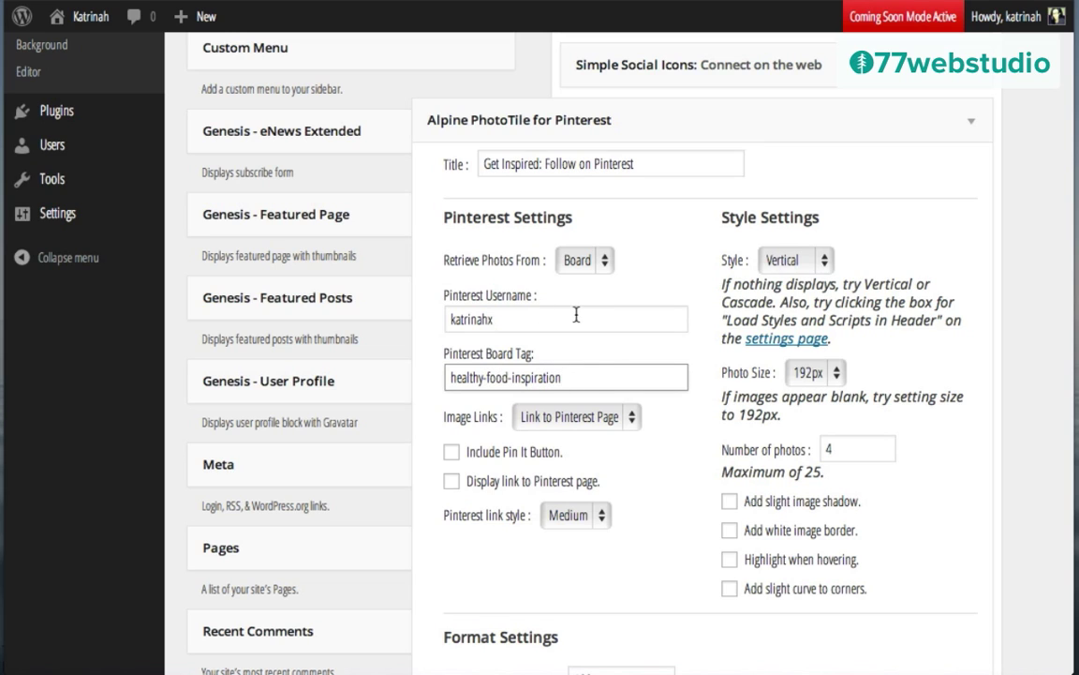
Step: Make images open in a Lightbox and enable the Pin It button and Pinterest page link
{"action": "left_click", "coordinate": [564, 429]}
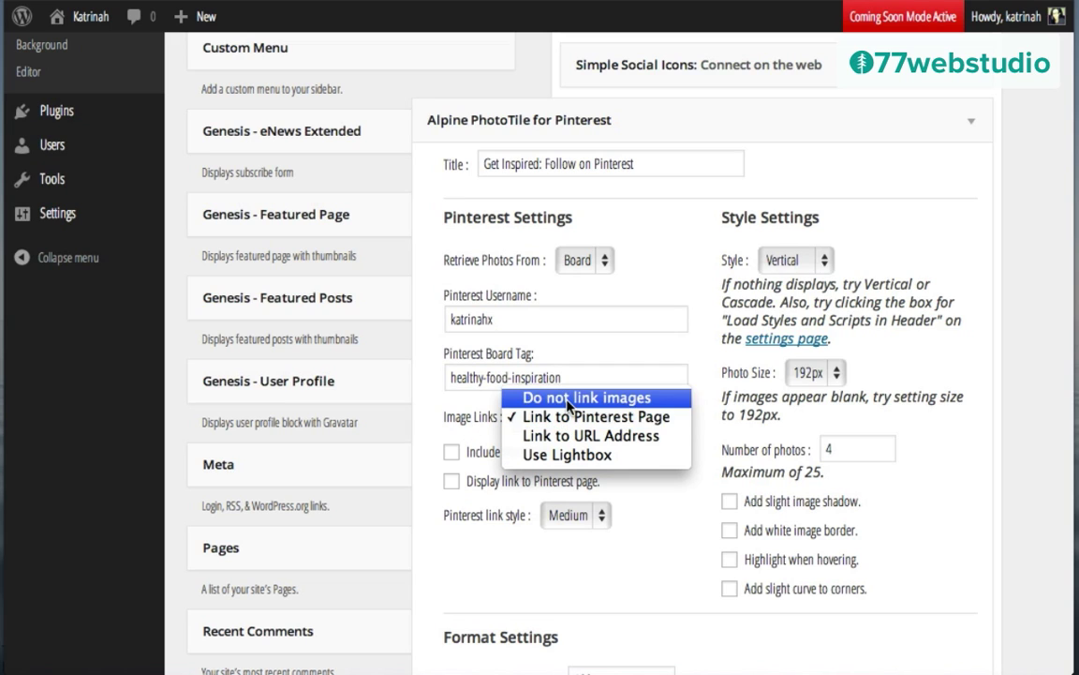
{"action": "left_click", "coordinate": [561, 456]}
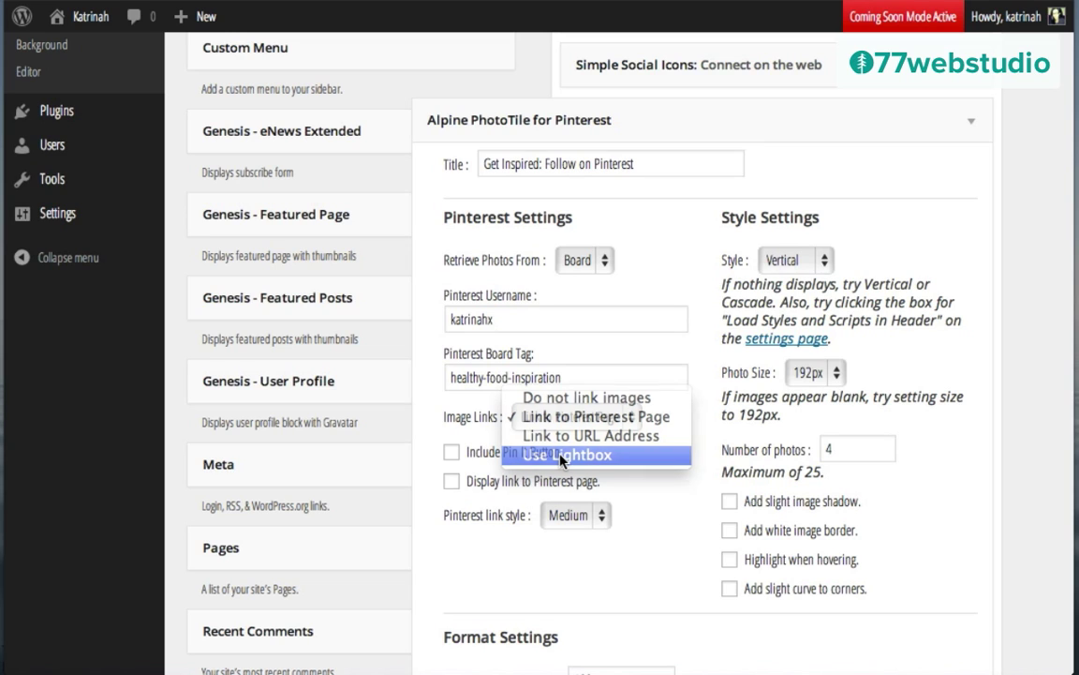
{"action": "left_click", "coordinate": [453, 454]}
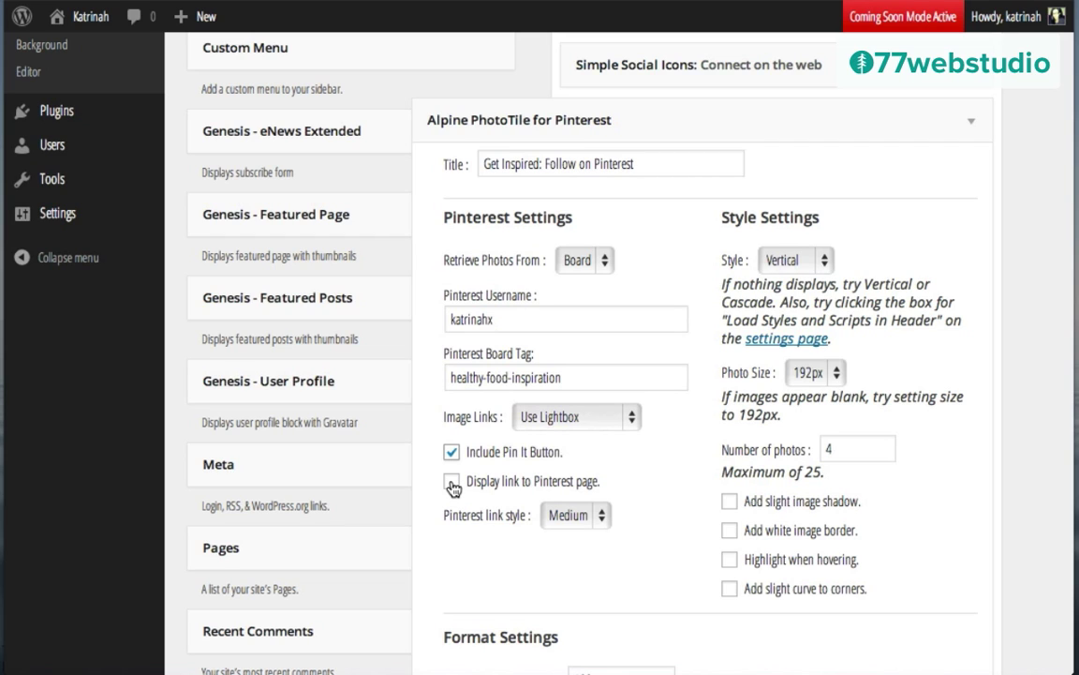
{"action": "left_click", "coordinate": [453, 483]}
Step: Set the Pinterest widget's display style to Windows with Rectangle photo shape
{"action": "left_click", "coordinate": [783, 262]}
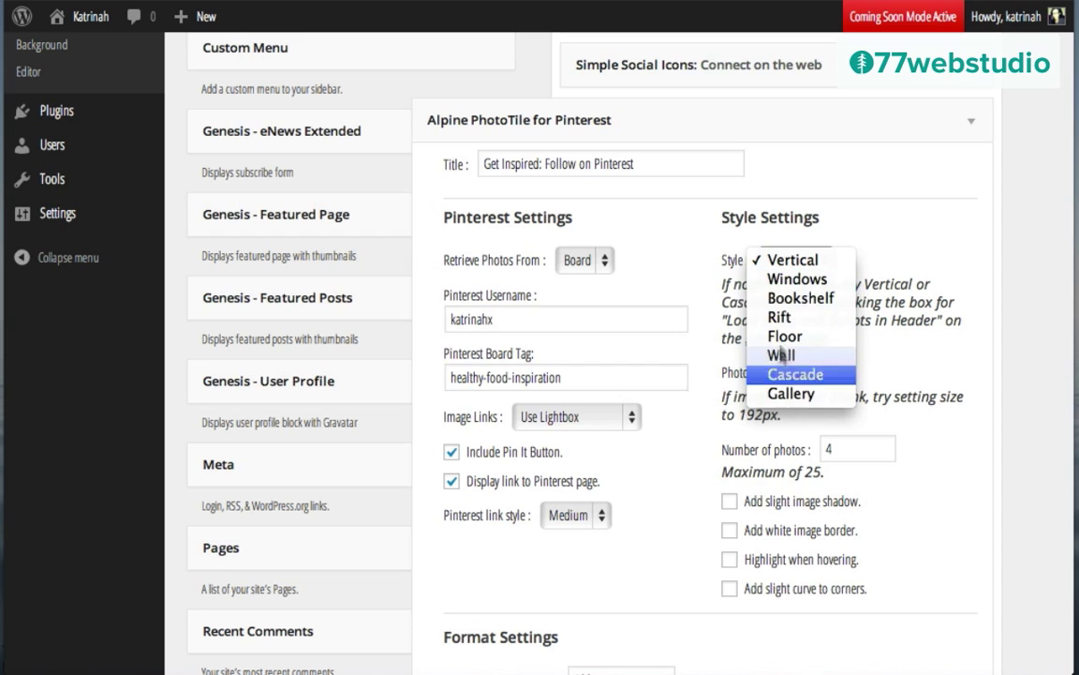
{"action": "left_click", "coordinate": [779, 282]}
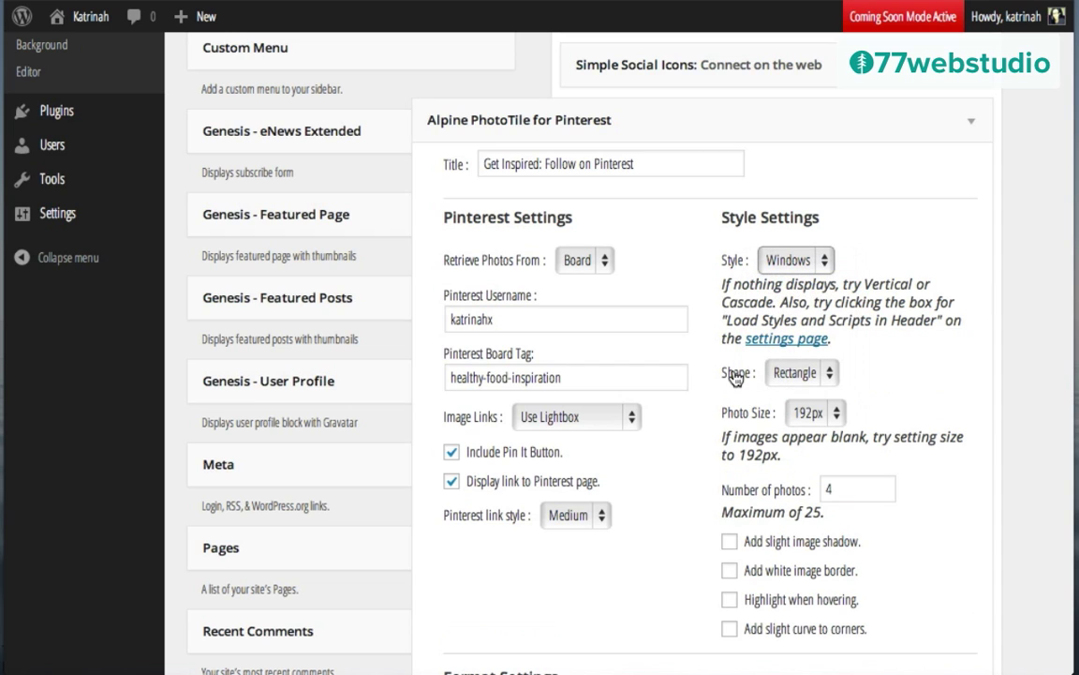
{"action": "left_click", "coordinate": [787, 375]}
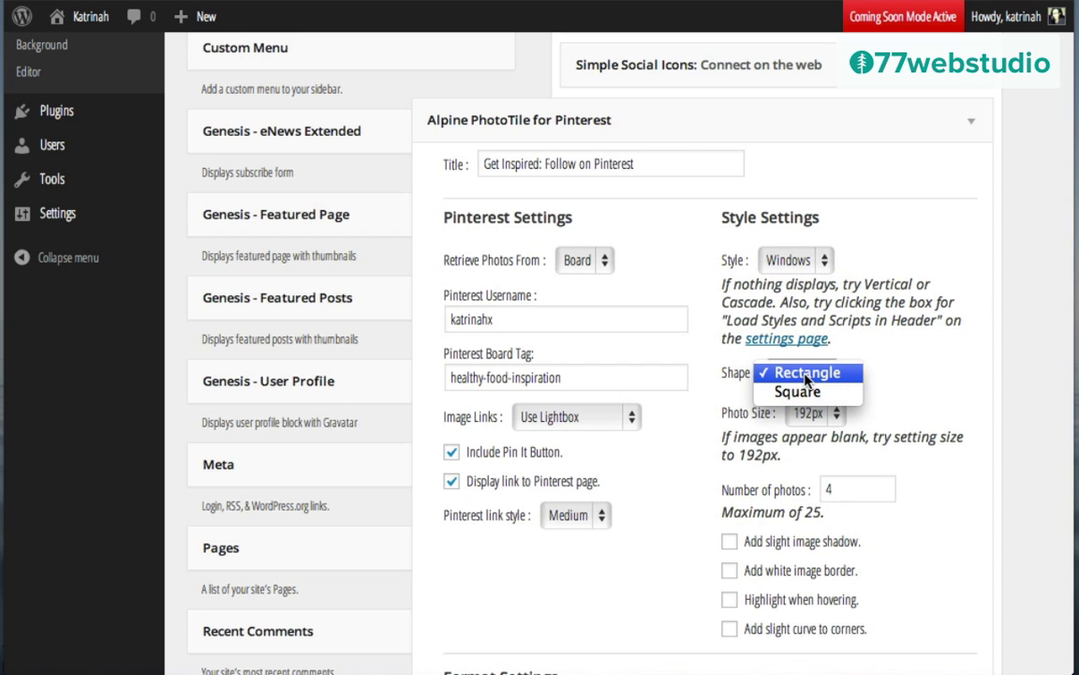
{"action": "left_click", "coordinate": [806, 376]}
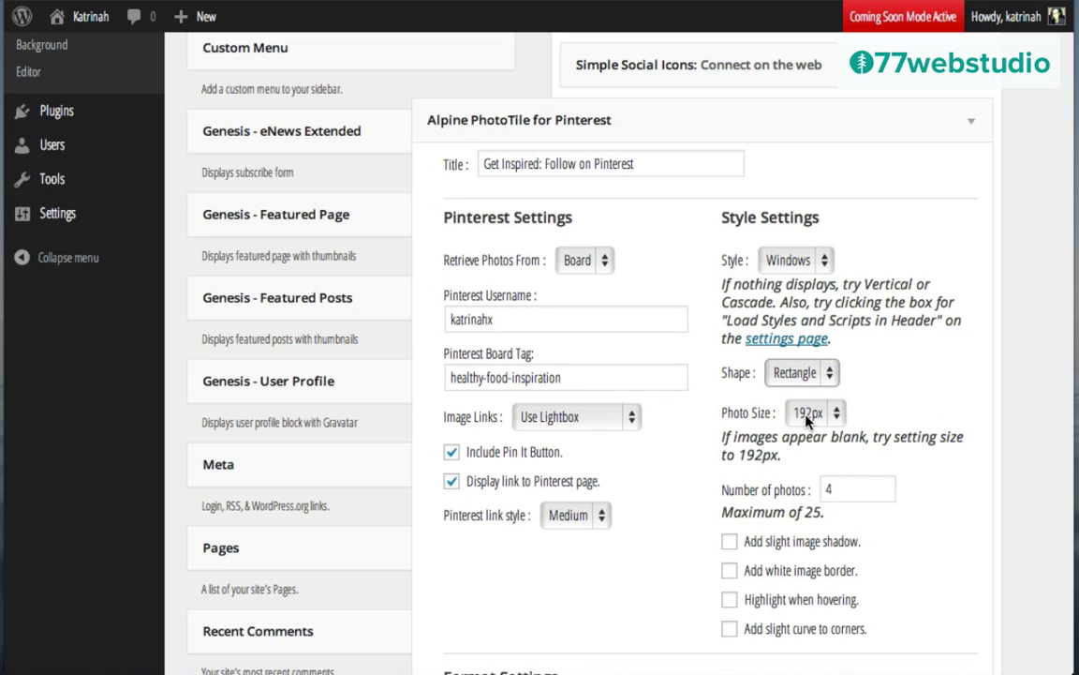
Step: Save the widget showing 6 photos at 100% maximum width, then visit the live site
{"action": "left_click", "coordinate": [833, 485]}
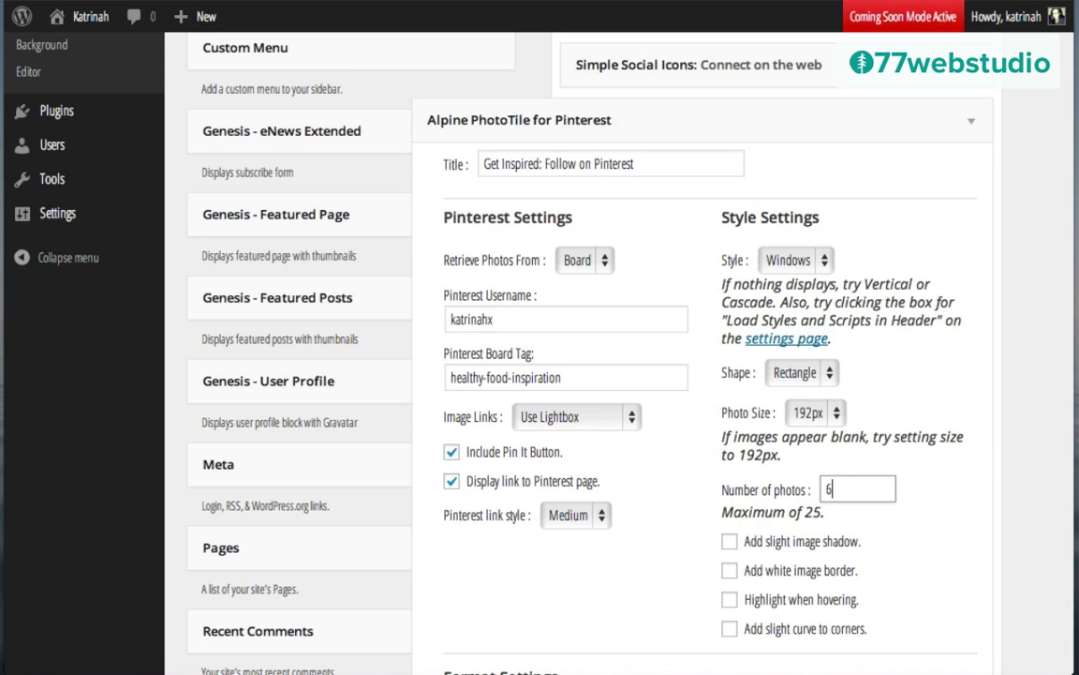
{"action": "scroll", "coordinate": [784, 408], "scroll_direction": "down", "scroll_amount": 5}
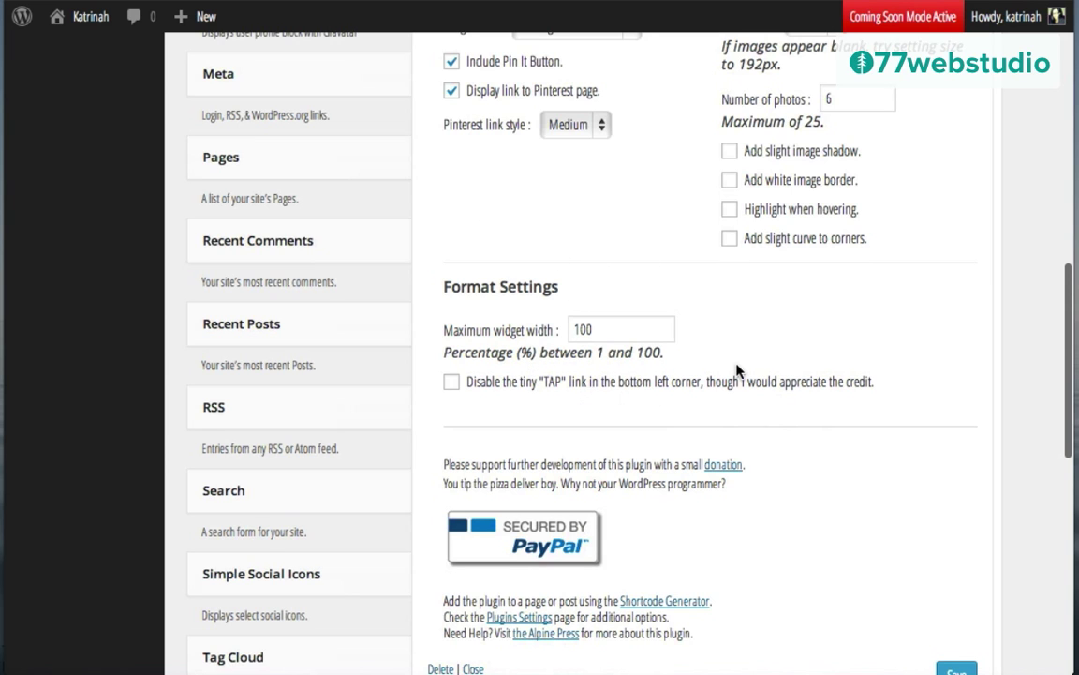
{"action": "scroll", "coordinate": [736, 371], "scroll_direction": "down", "scroll_amount": 3}
{"action": "left_click", "coordinate": [955, 405]}
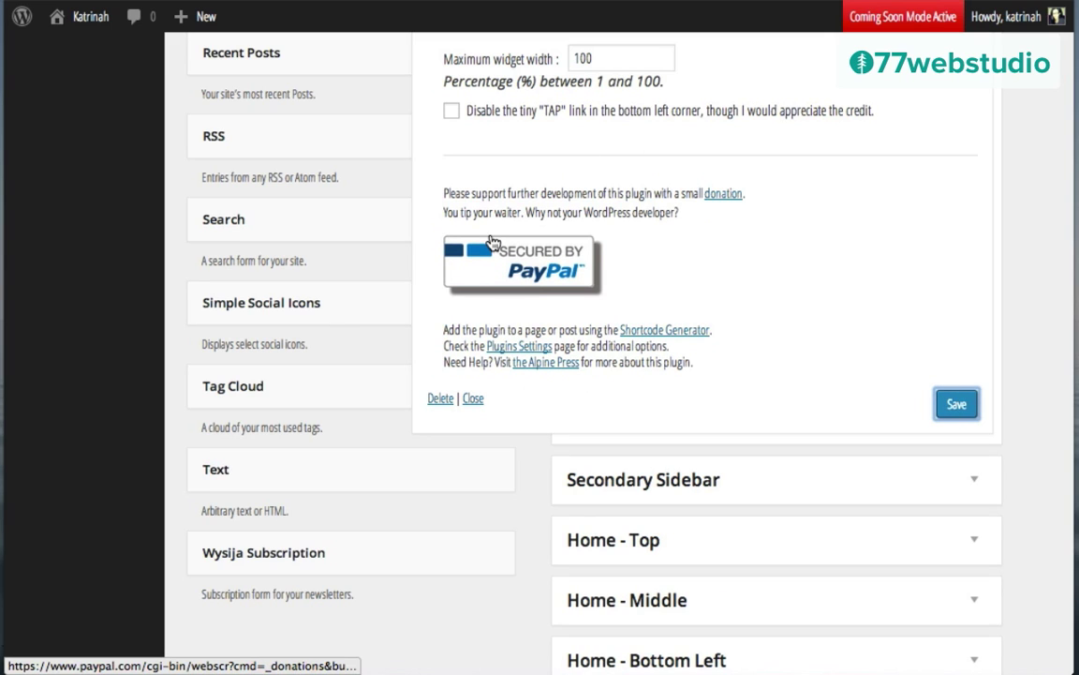
{"action": "mouse_move", "coordinate": [90, 17]}
{"action": "left_click", "coordinate": [80, 54]}
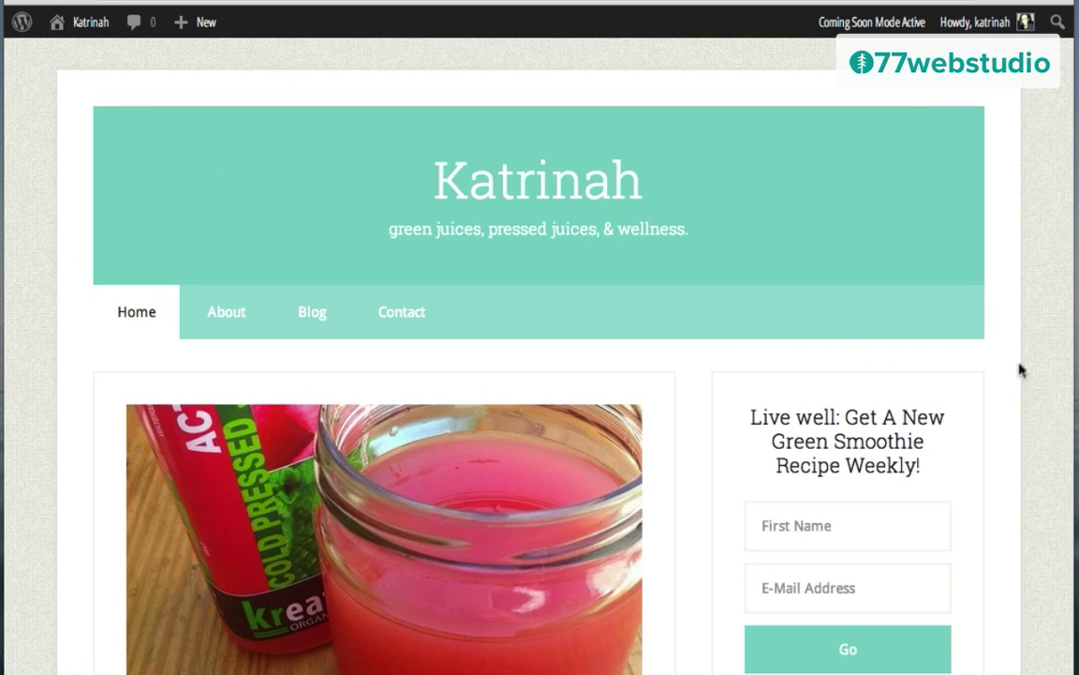
Step: Scroll the live blog and check that the green smoothie Pinterest photo opens in a lightbox
{"action": "scroll", "coordinate": [1022, 370], "scroll_direction": "down", "scroll_amount": 4}
{"action": "scroll", "coordinate": [980, 371], "scroll_direction": "down", "scroll_amount": 10}
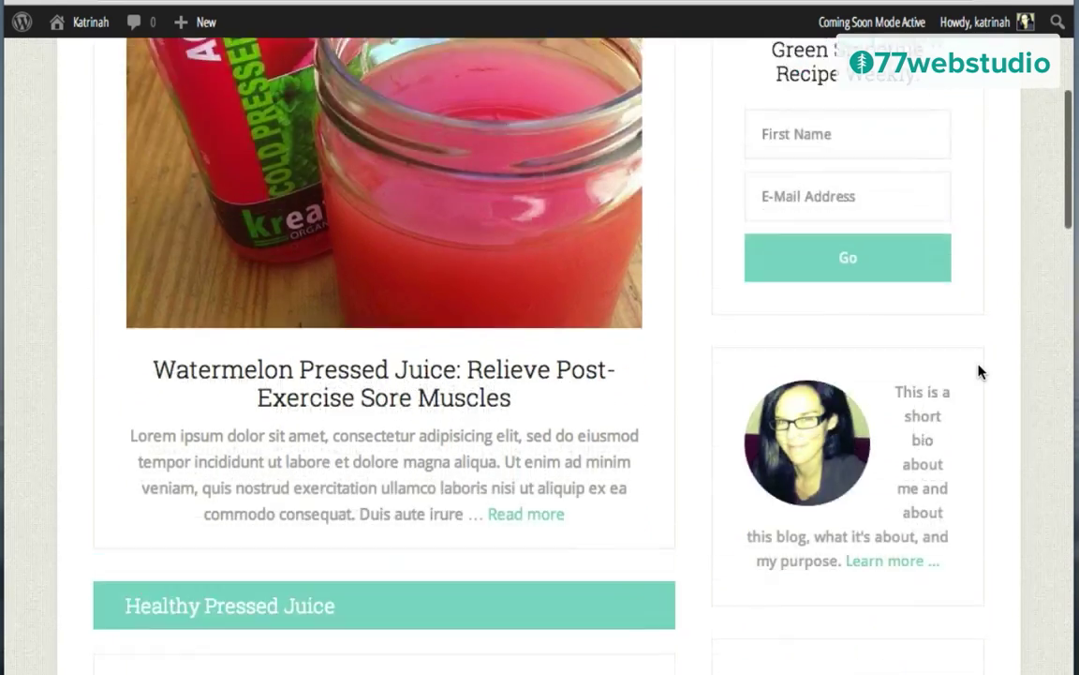
{"action": "scroll", "coordinate": [980, 372], "scroll_direction": "down", "scroll_amount": 7}
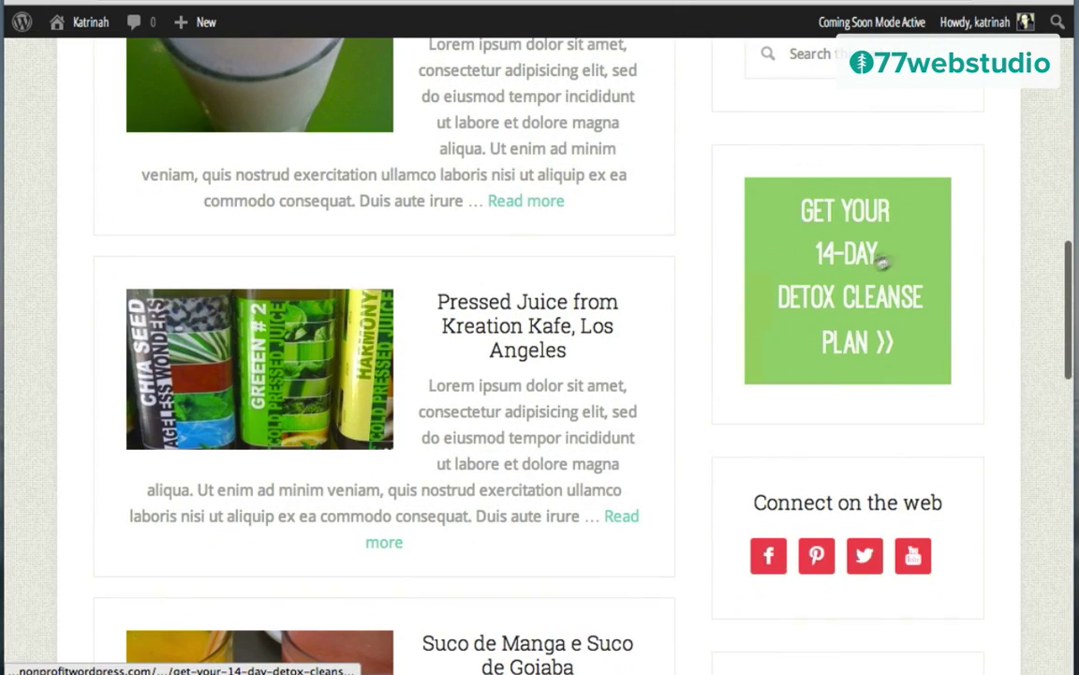
{"action": "scroll", "coordinate": [976, 298], "scroll_direction": "down", "scroll_amount": 1}
{"action": "scroll", "coordinate": [957, 294], "scroll_direction": "down", "scroll_amount": 5}
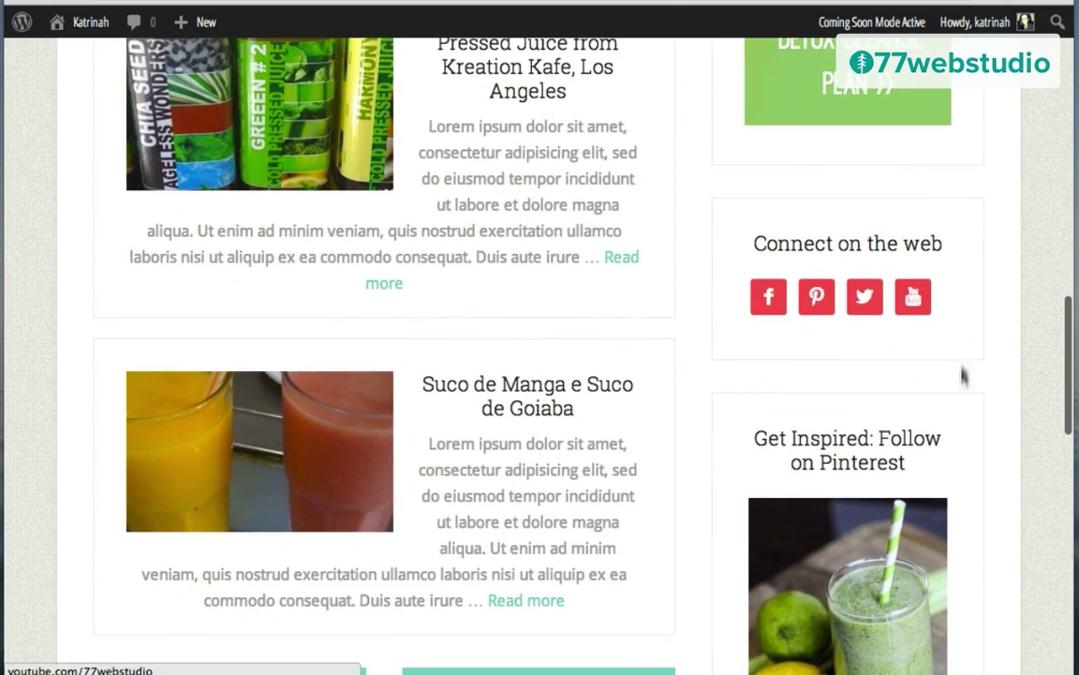
{"action": "scroll", "coordinate": [963, 374], "scroll_direction": "down", "scroll_amount": 7}
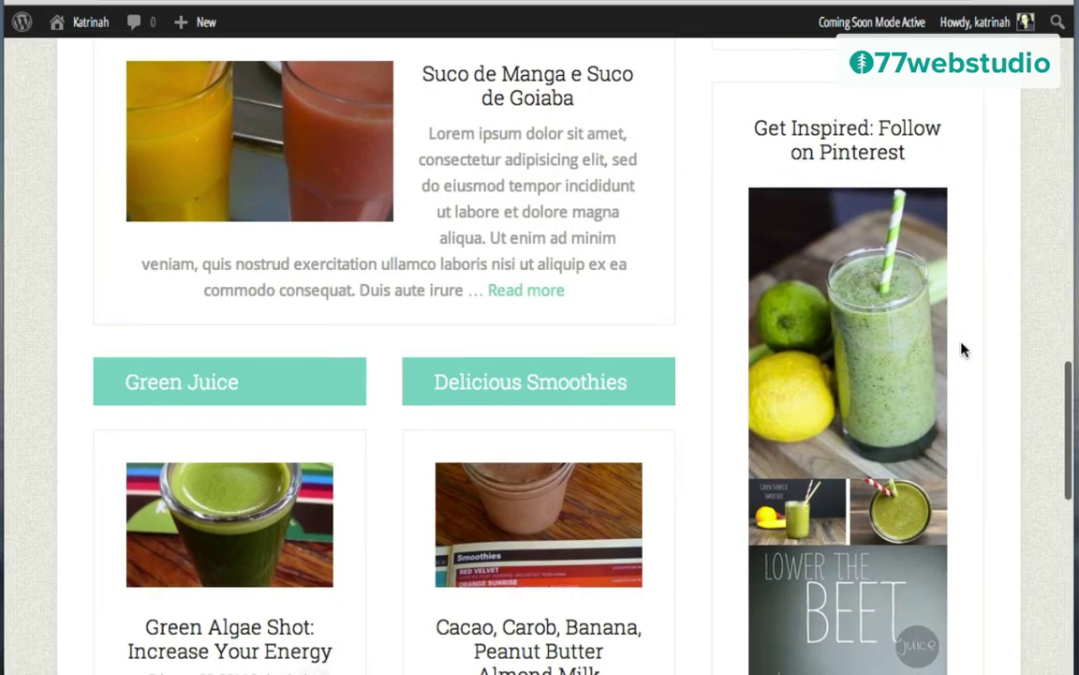
{"action": "scroll", "coordinate": [962, 350], "scroll_direction": "down", "scroll_amount": 10}
{"action": "scroll", "coordinate": [961, 349], "scroll_direction": "down", "scroll_amount": 2}
{"action": "scroll", "coordinate": [962, 350], "scroll_direction": "up", "scroll_amount": 12}
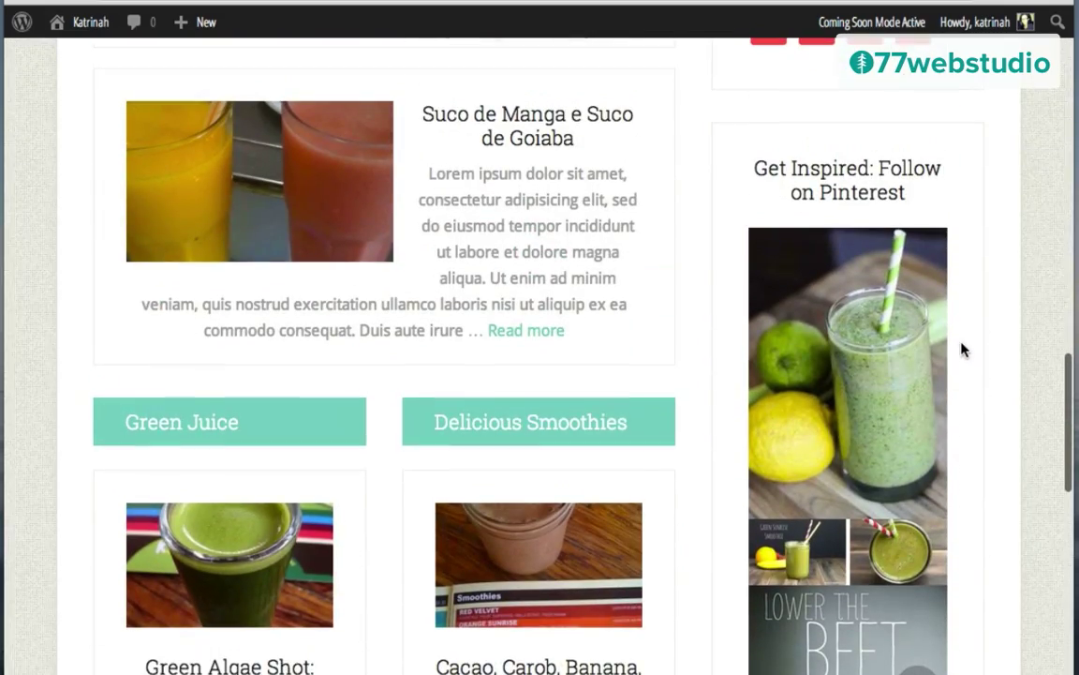
{"action": "left_click", "coordinate": [848, 375]}
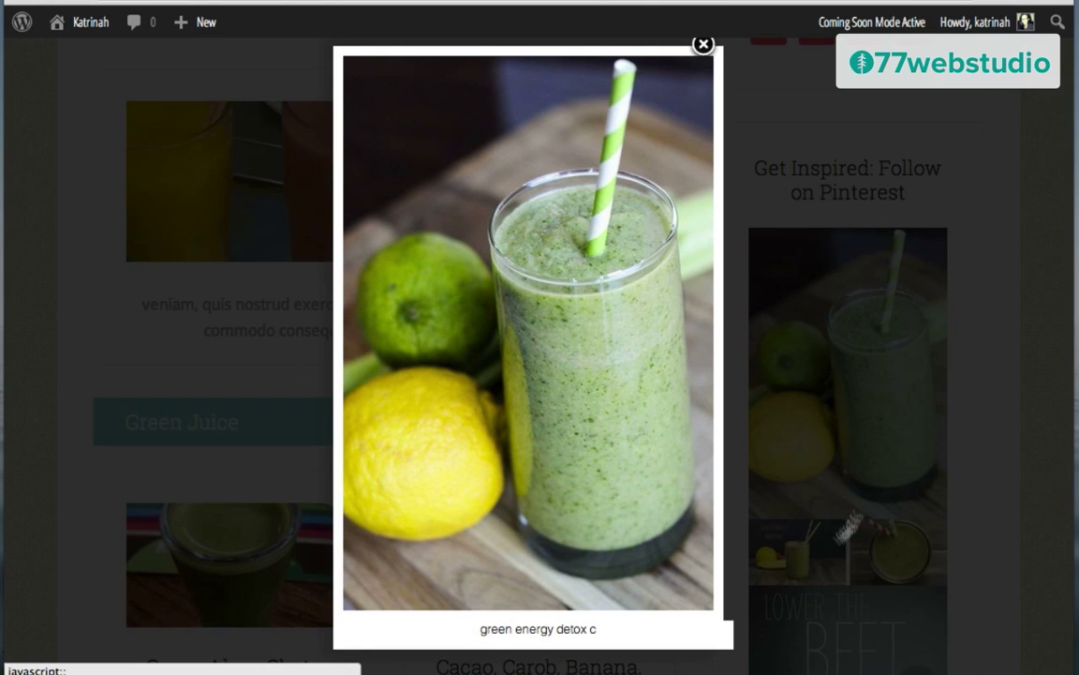
{"action": "left_click", "coordinate": [703, 45]}
Step: Go back to the Widgets admin page via the Katrinah site menu
{"action": "scroll", "coordinate": [914, 306], "scroll_direction": "down", "scroll_amount": 5}
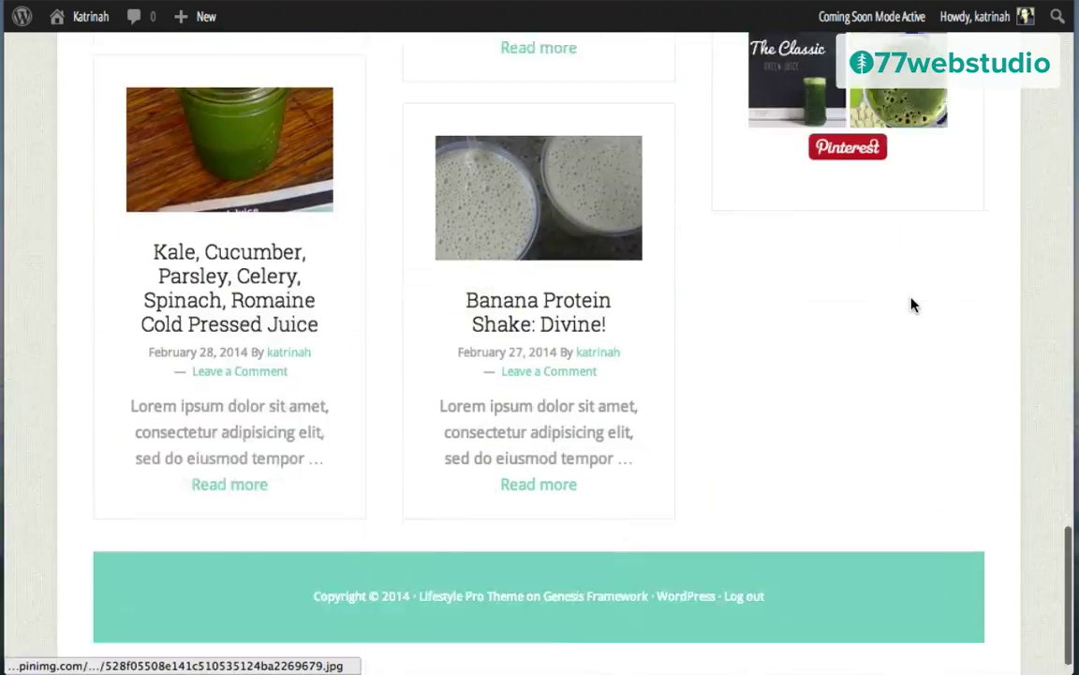
{"action": "scroll", "coordinate": [910, 304], "scroll_direction": "down", "scroll_amount": 2}
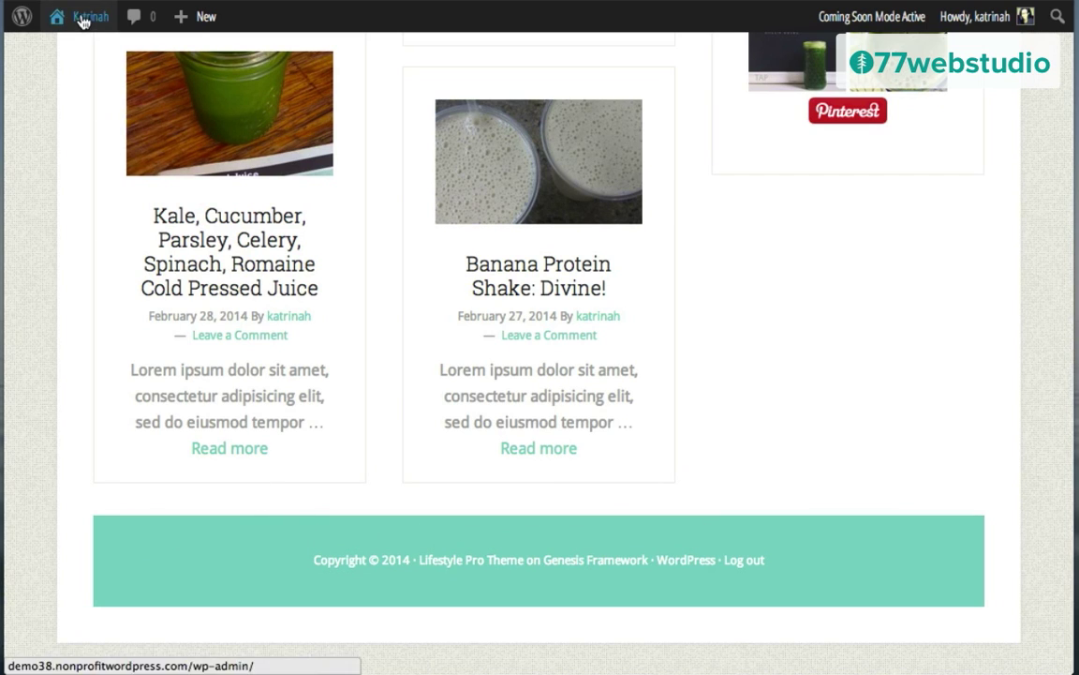
{"action": "mouse_move", "coordinate": [89, 17]}
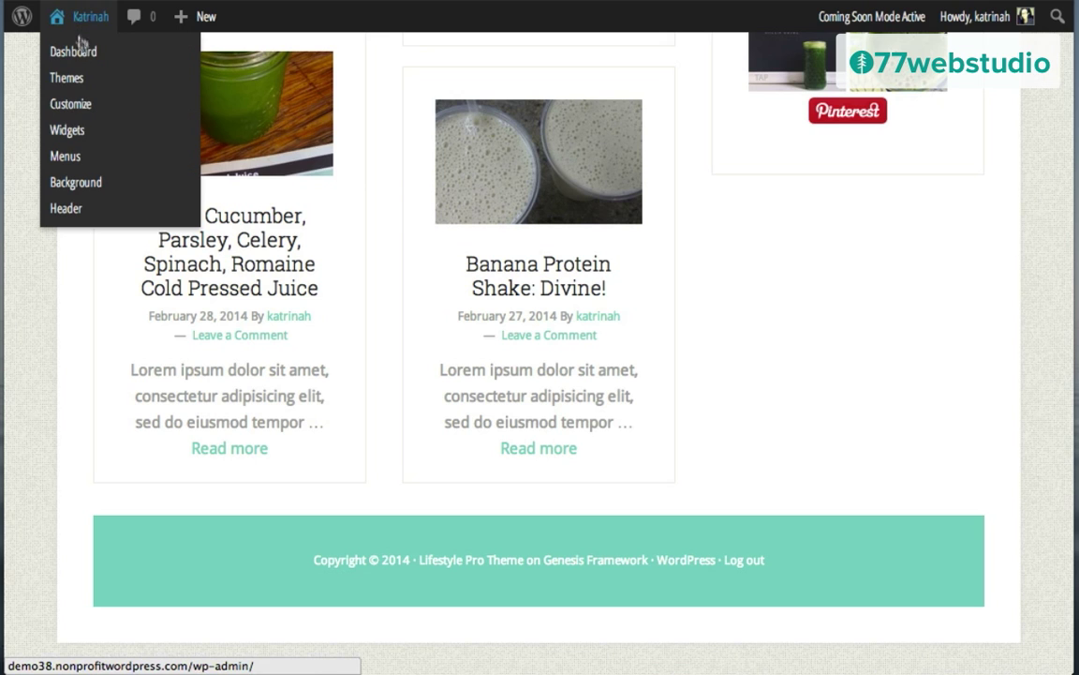
{"action": "left_click", "coordinate": [68, 133]}
Step: Place a Simple Social Icons widget in Footer 1, collapse it, and expand Footer 2
{"action": "scroll", "coordinate": [771, 338], "scroll_direction": "down", "scroll_amount": 5}
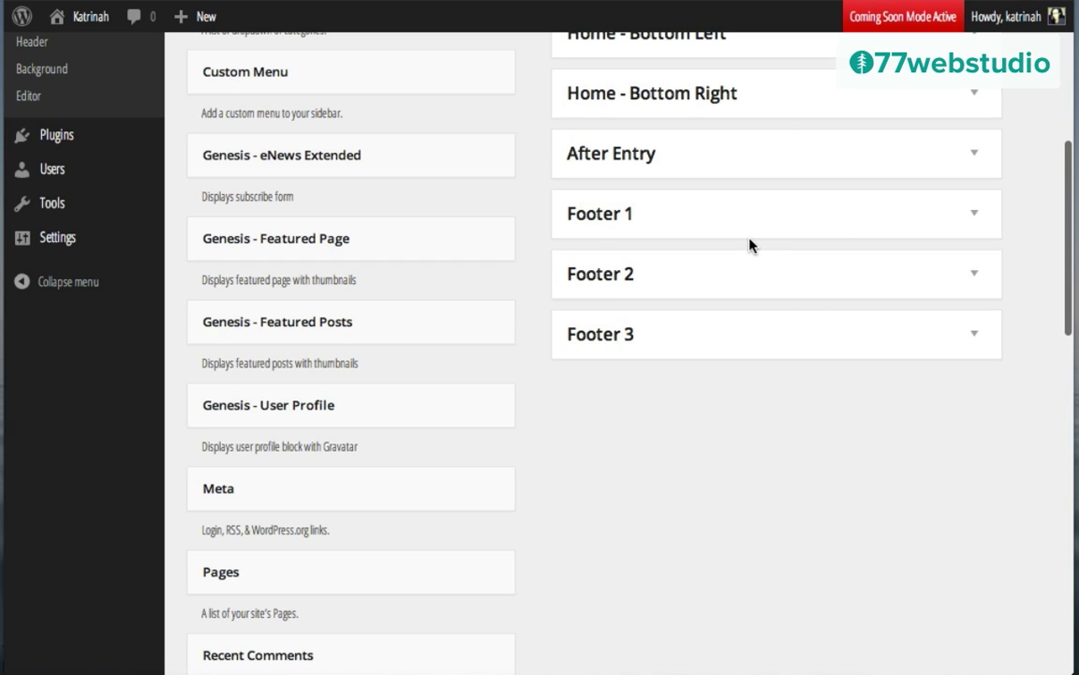
{"action": "left_click", "coordinate": [974, 214]}
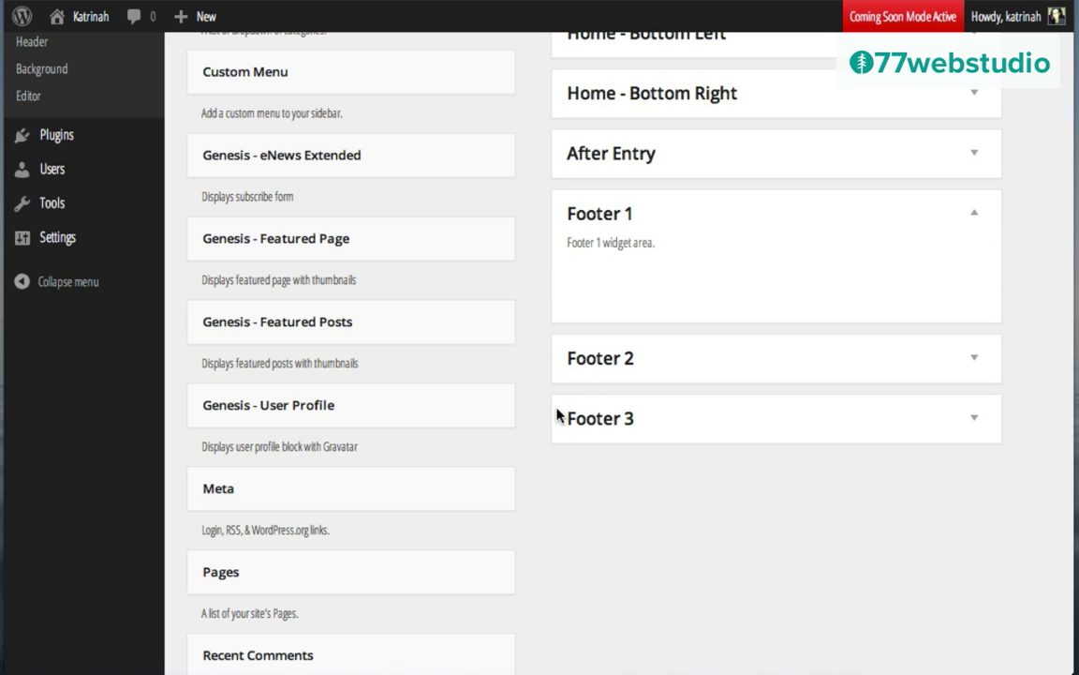
{"action": "scroll", "coordinate": [556, 415], "scroll_direction": "down", "scroll_amount": 8}
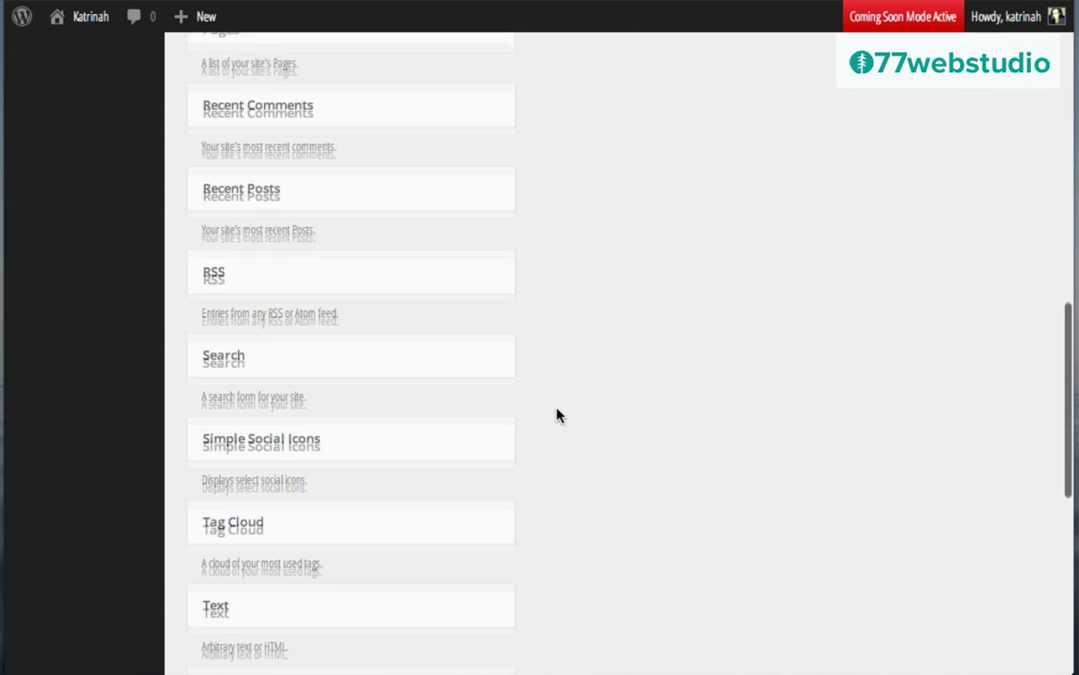
{"action": "left_click_drag", "start_coordinate": [270, 431], "coordinate": [656, 249]}
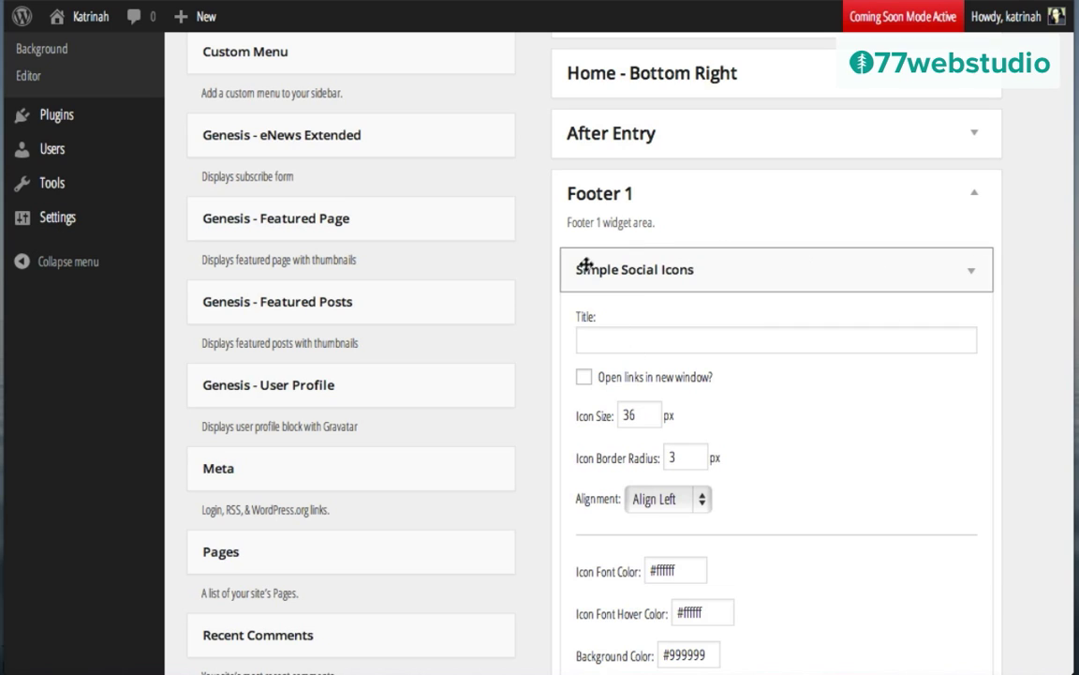
{"action": "left_click", "coordinate": [973, 277]}
{"action": "scroll", "coordinate": [711, 395], "scroll_direction": "up", "scroll_amount": 1}
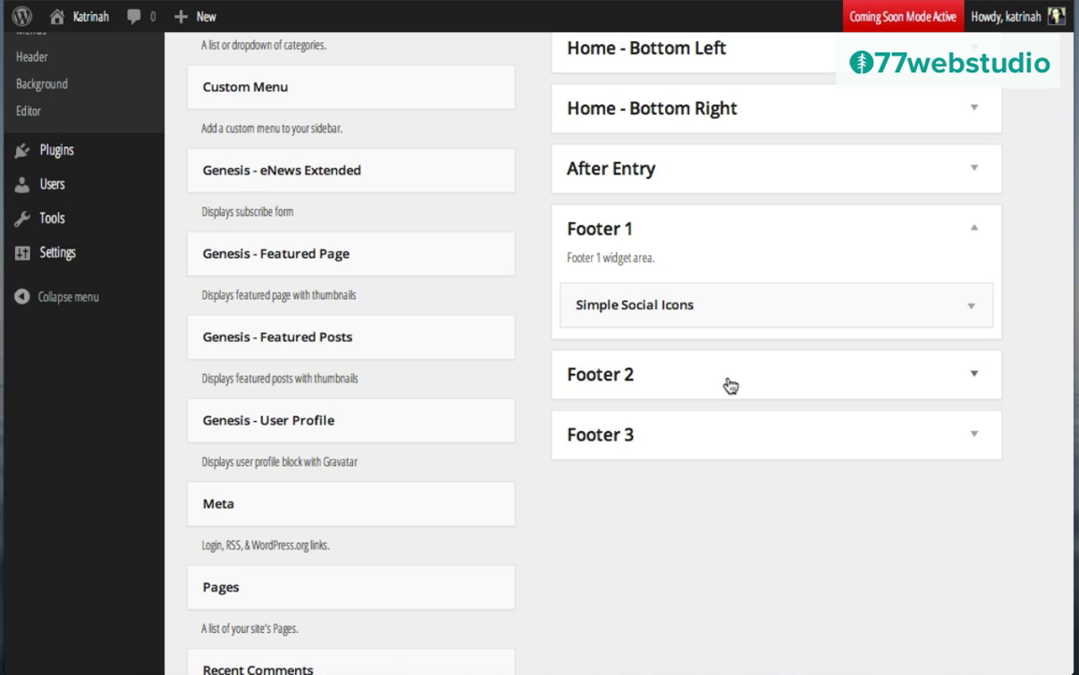
{"action": "left_click", "coordinate": [973, 376]}
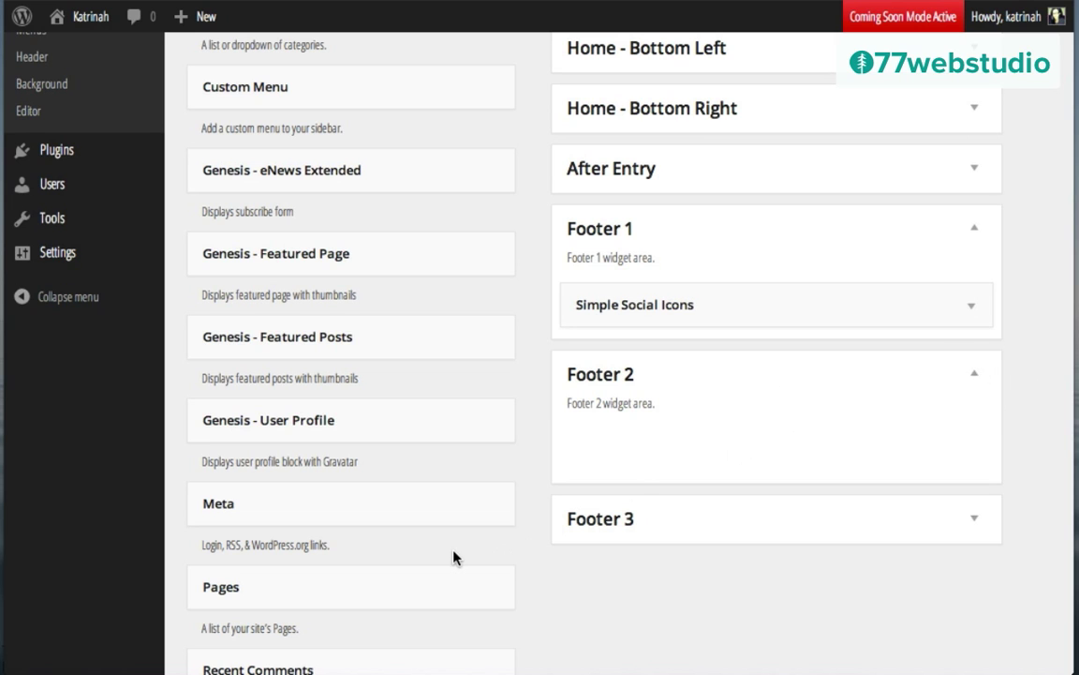
{"action": "scroll", "coordinate": [453, 559], "scroll_direction": "down", "scroll_amount": 10}
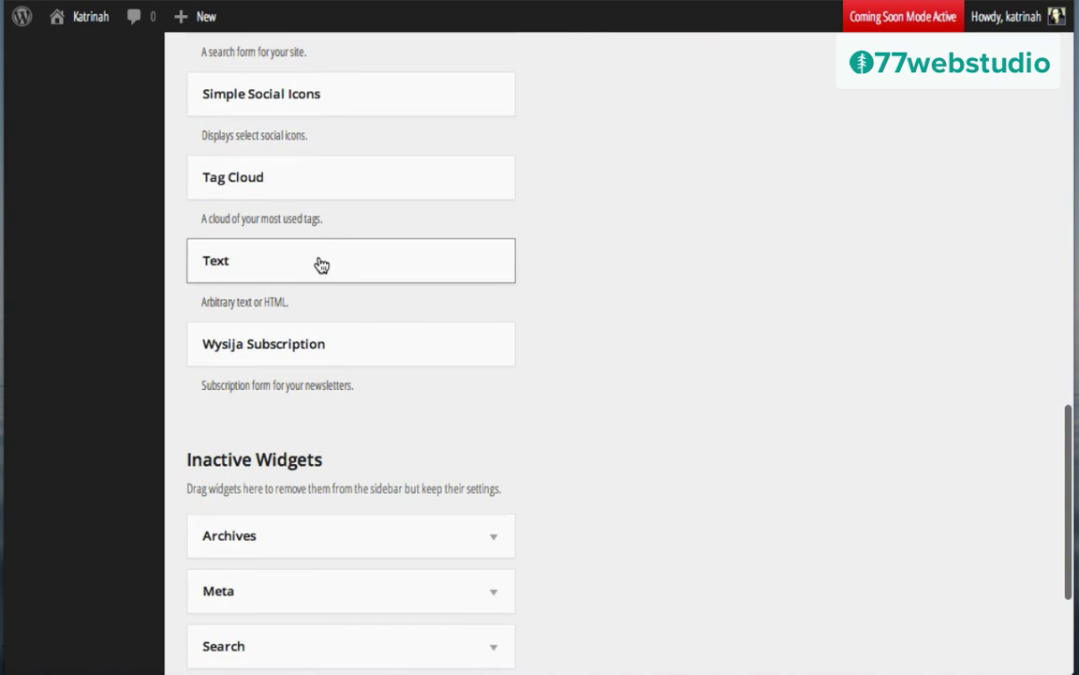
Step: Add and save a Footer 2 Text widget titled 'About katrinah' with a Lorem ipsum paragraph
{"action": "scroll", "coordinate": [349, 258], "scroll_direction": "up", "scroll_amount": 4}
{"action": "left_click_drag", "start_coordinate": [319, 602], "coordinate": [694, 457]}
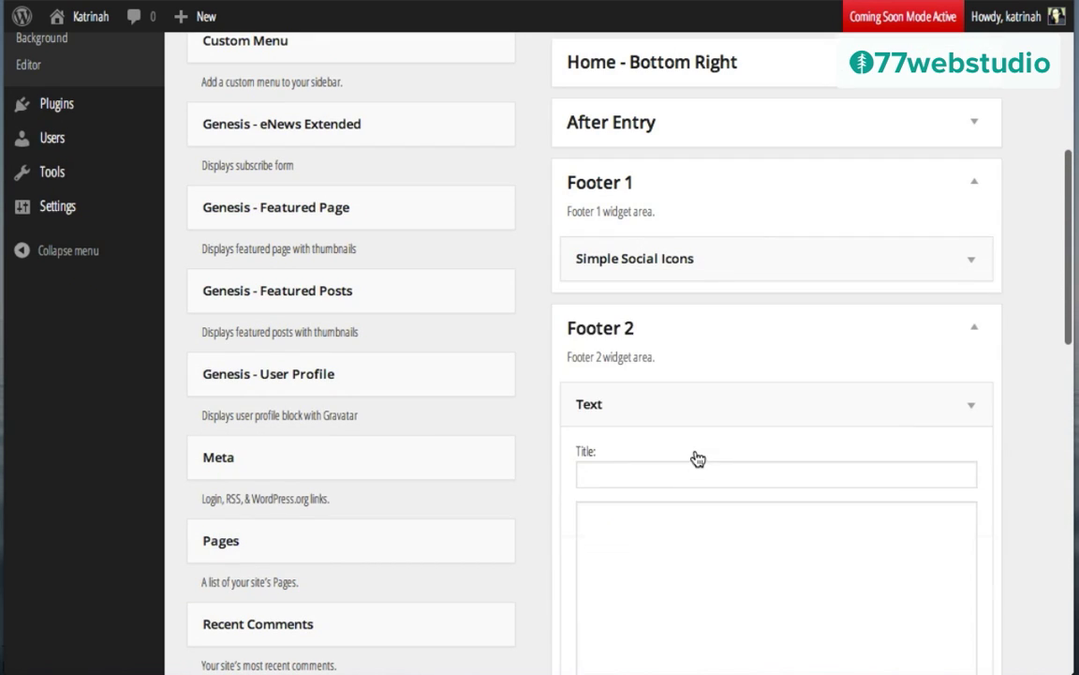
{"action": "left_click", "coordinate": [612, 470]}
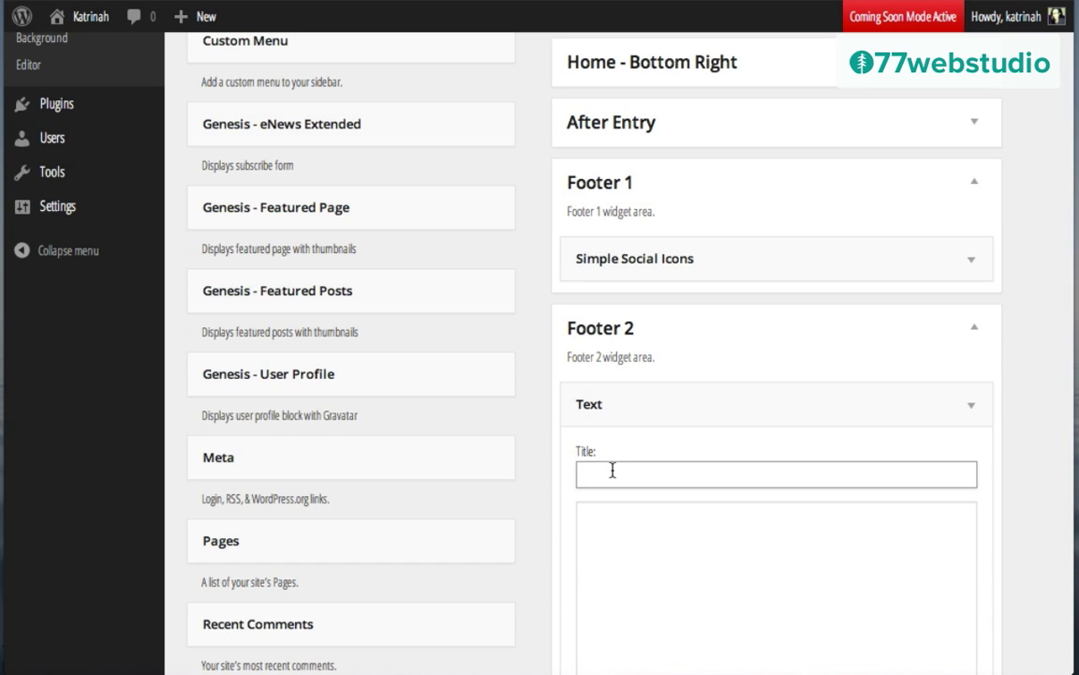
{"action": "type", "text": "About katrinah"}
{"action": "left_click", "coordinate": [609, 525]}
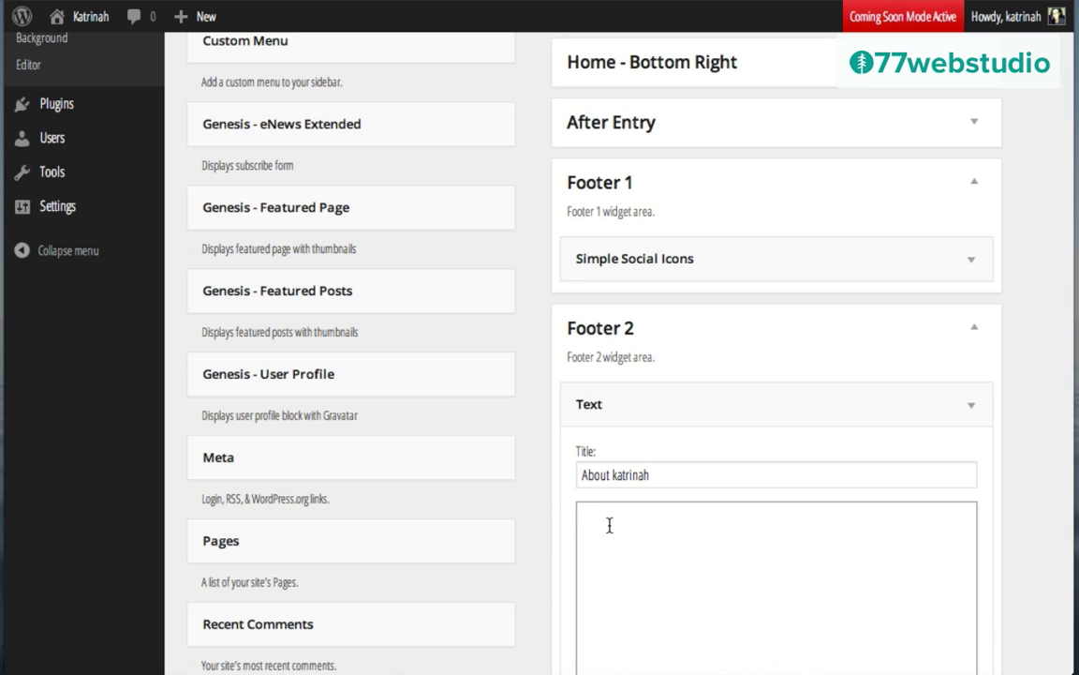
{"action": "type", "text": "Lorem ipsum dolor sit amet, consectetur adipisicing elit, sed do eiusmod tempor incididunt ut labore et dolore magna aliqua. Ut enim ad minim veniam, quis nostrud exercitation ullamco laboris nisi ut aliquip ex ea commodo consequat."}
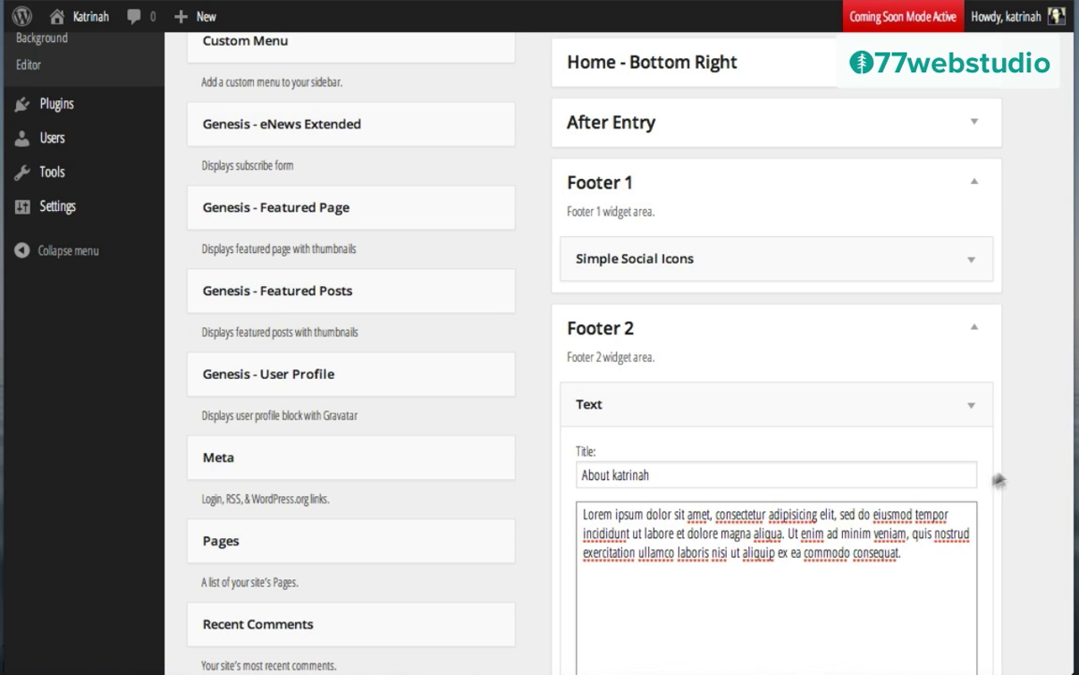
{"action": "scroll", "coordinate": [1012, 469], "scroll_direction": "down", "scroll_amount": 4}
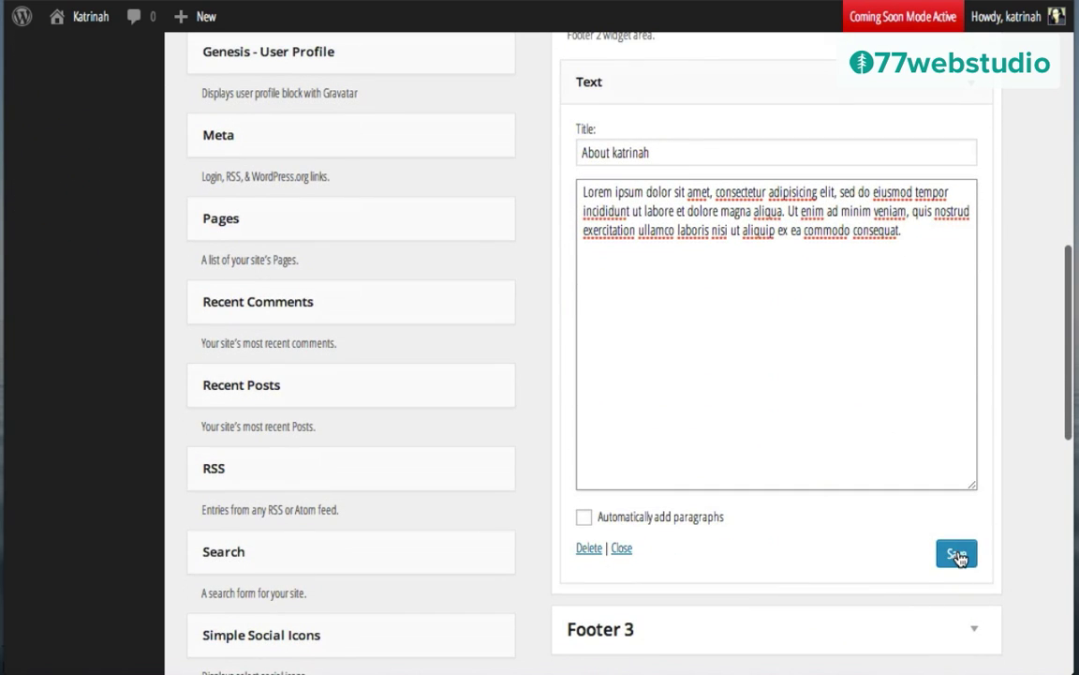
{"action": "left_click", "coordinate": [957, 556]}
Step: Expand Footer 3 and add an empty Text widget to it
{"action": "scroll", "coordinate": [958, 556], "scroll_direction": "down", "scroll_amount": 4}
{"action": "left_click", "coordinate": [656, 300]}
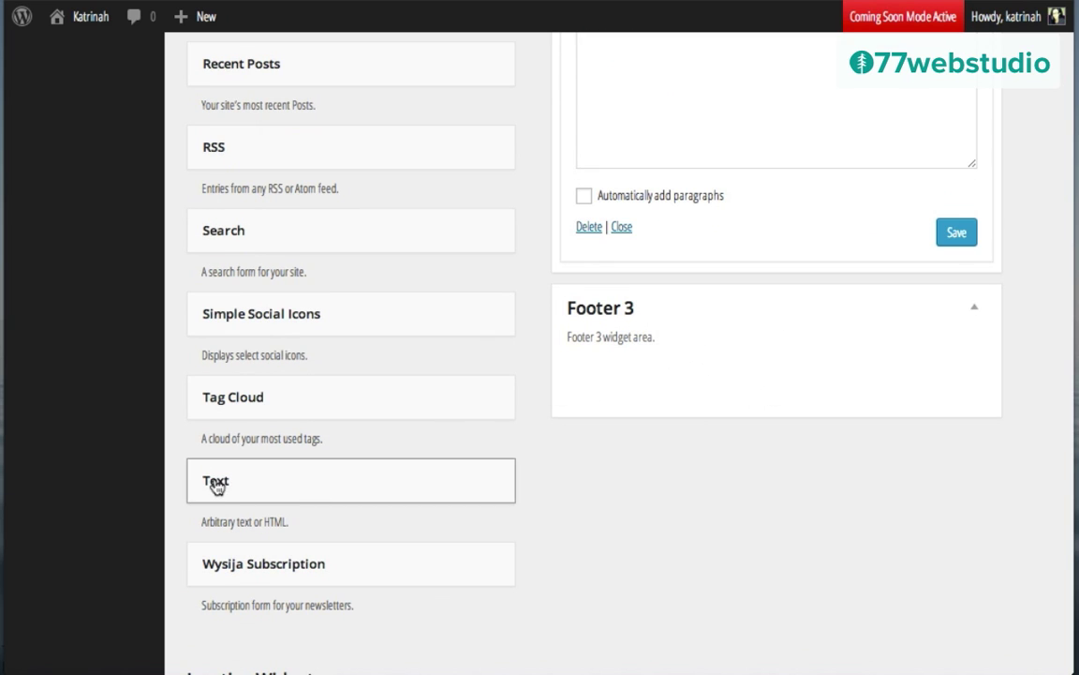
{"action": "left_click_drag", "start_coordinate": [246, 484], "coordinate": [635, 381]}
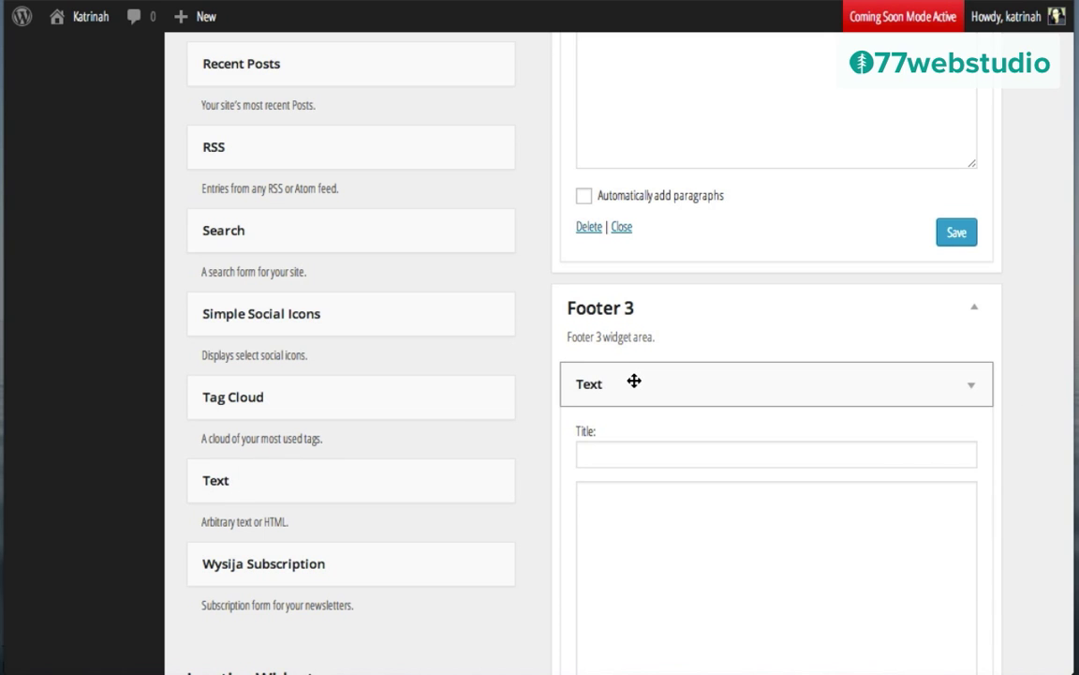
{"action": "scroll", "coordinate": [705, 397], "scroll_direction": "down", "scroll_amount": 3}
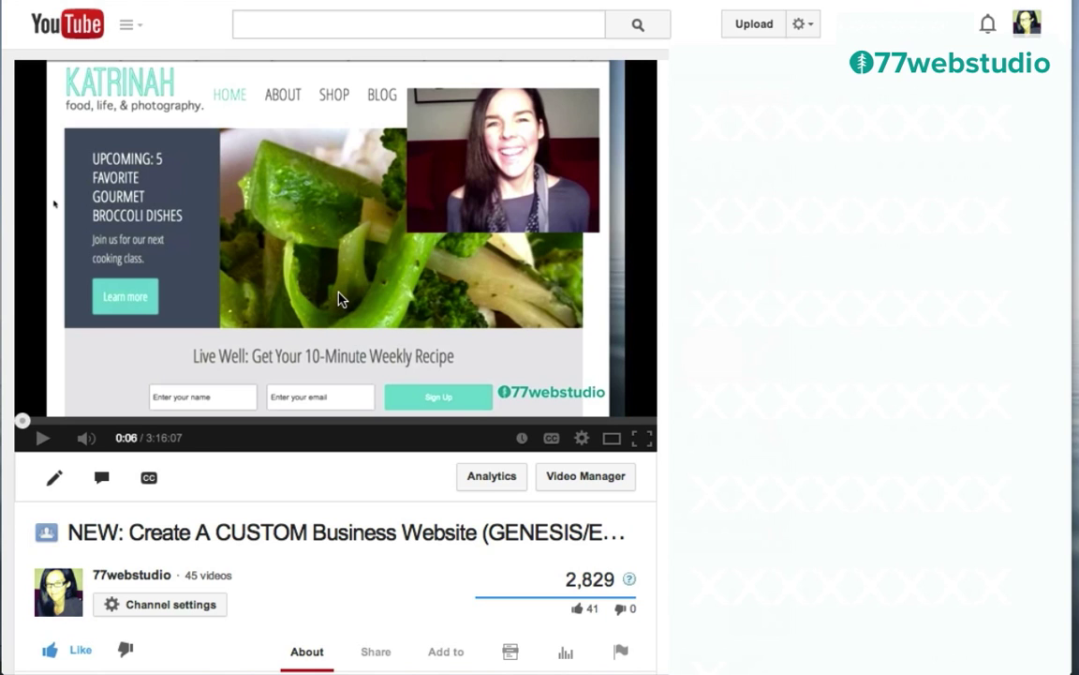
Step: Scroll down to the YouTube video's description below the player
{"action": "scroll", "coordinate": [277, 486], "scroll_direction": "down", "scroll_amount": 2}
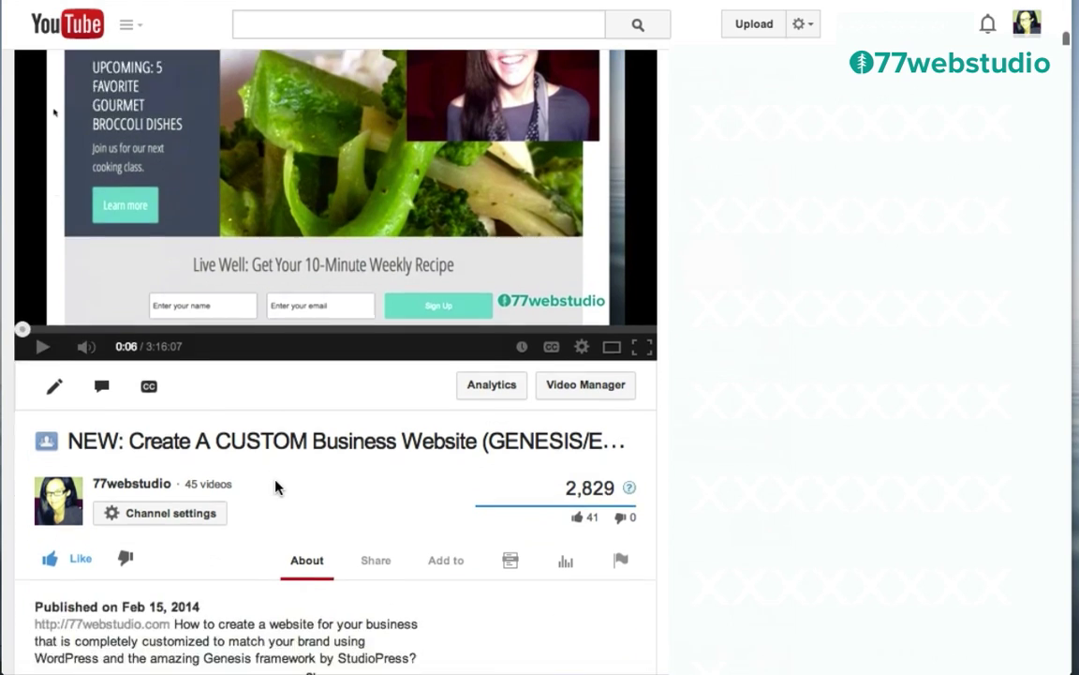
{"action": "scroll", "coordinate": [277, 486], "scroll_direction": "down", "scroll_amount": 3}
Step: Set the YouTube video's embed code to a custom 300 × 225 size and select the iframe code to copy
{"action": "left_click", "coordinate": [374, 413]}
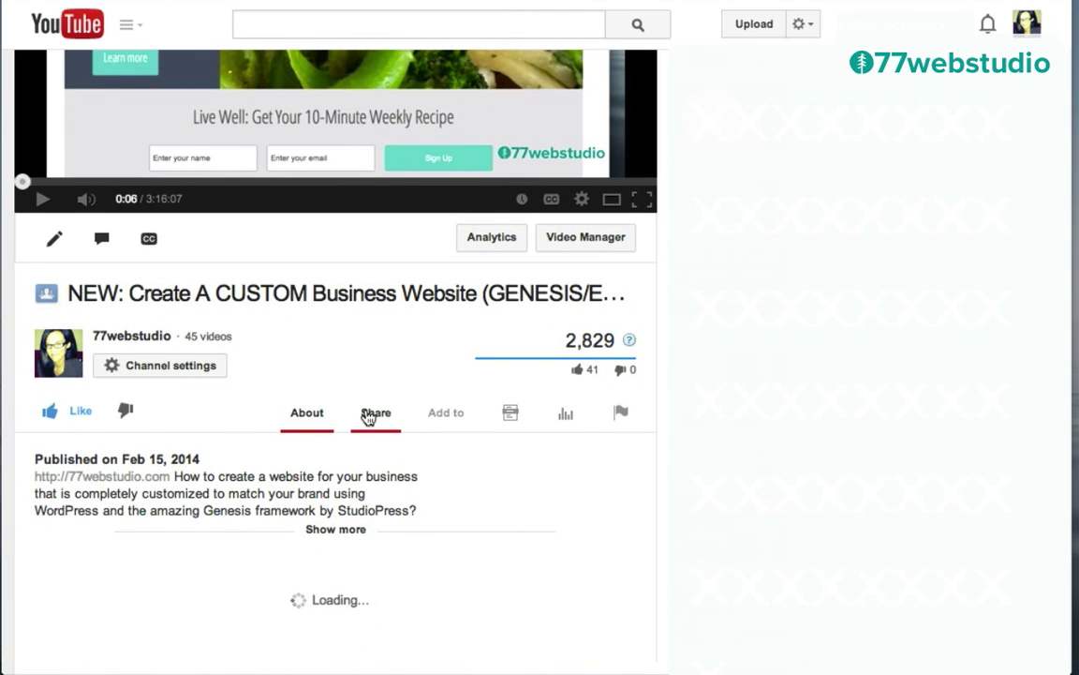
{"action": "scroll", "coordinate": [368, 412], "scroll_direction": "down", "scroll_amount": 4}
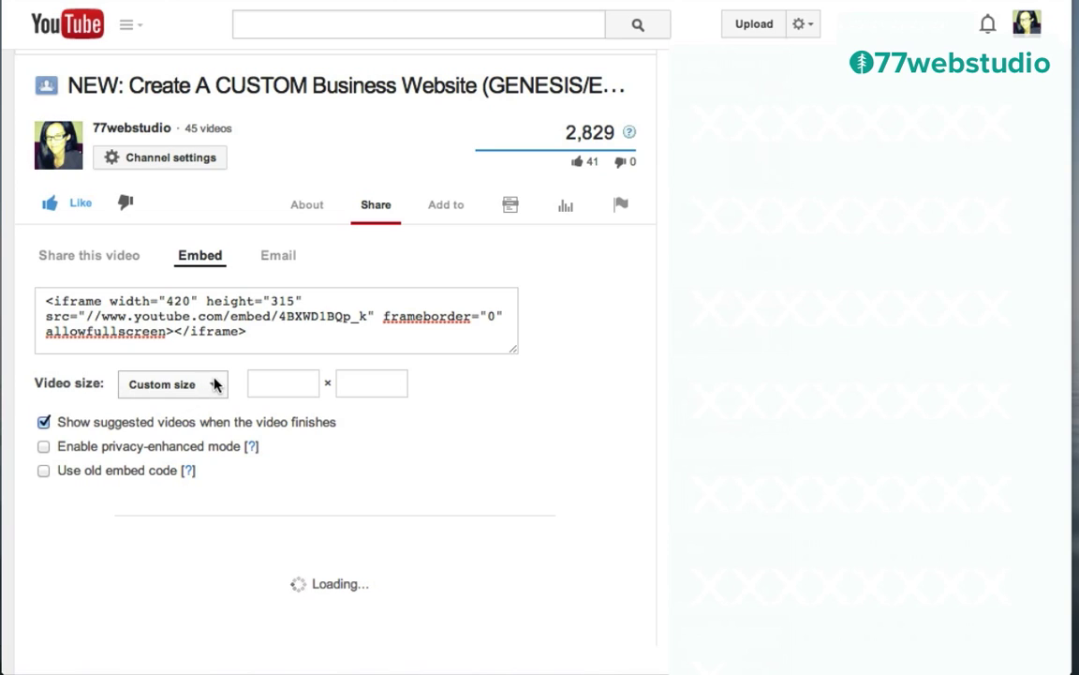
{"action": "left_click", "coordinate": [273, 382]}
{"action": "type", "text": "300"}
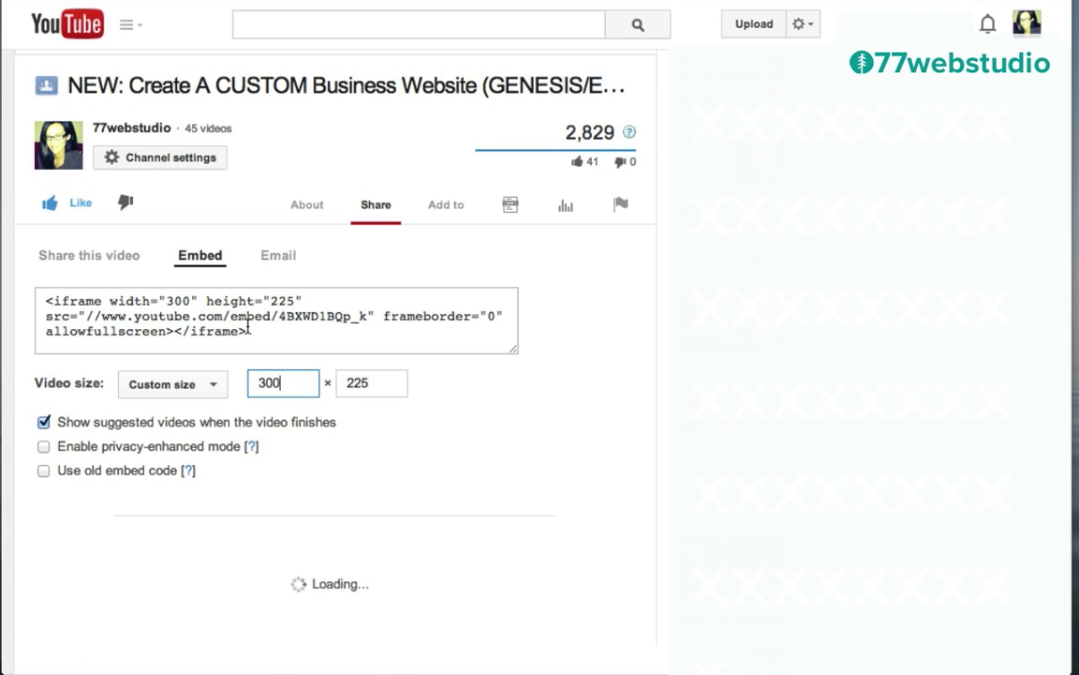
{"action": "left_click_drag", "start_coordinate": [250, 330], "coordinate": [24, 297]}
{"action": "key", "text": "ctrl+c"}
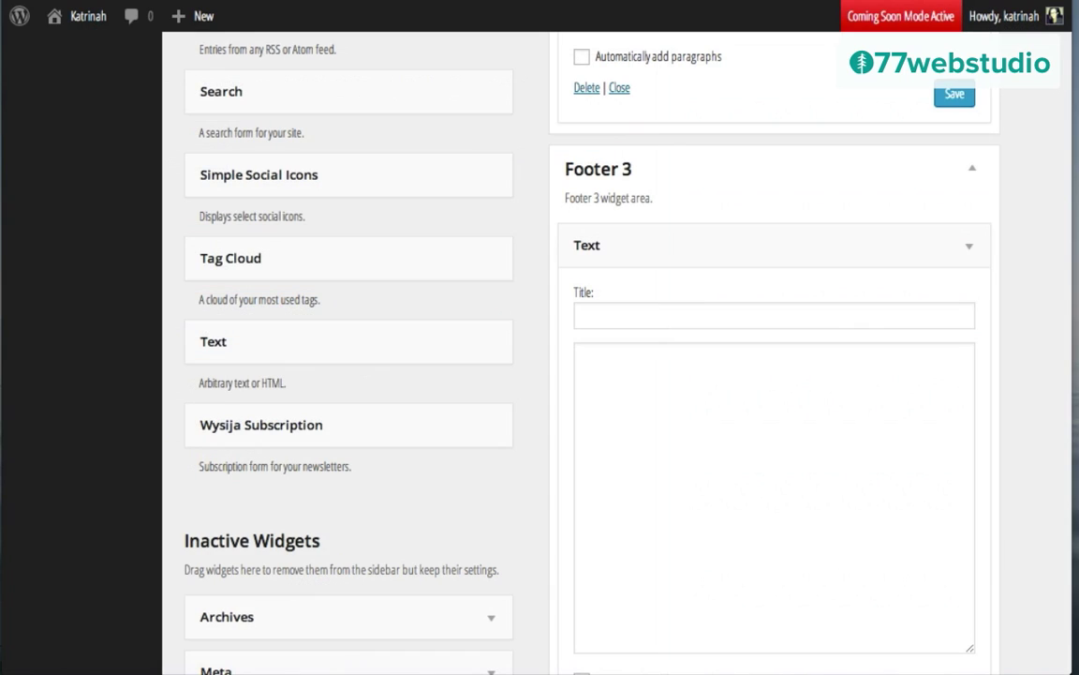
Step: Paste the 300 × 225 YouTube iframe code into the Footer 3 Text widget and save it
{"action": "left_click", "coordinate": [603, 363]}
{"action": "key", "text": "ctrl+v"}
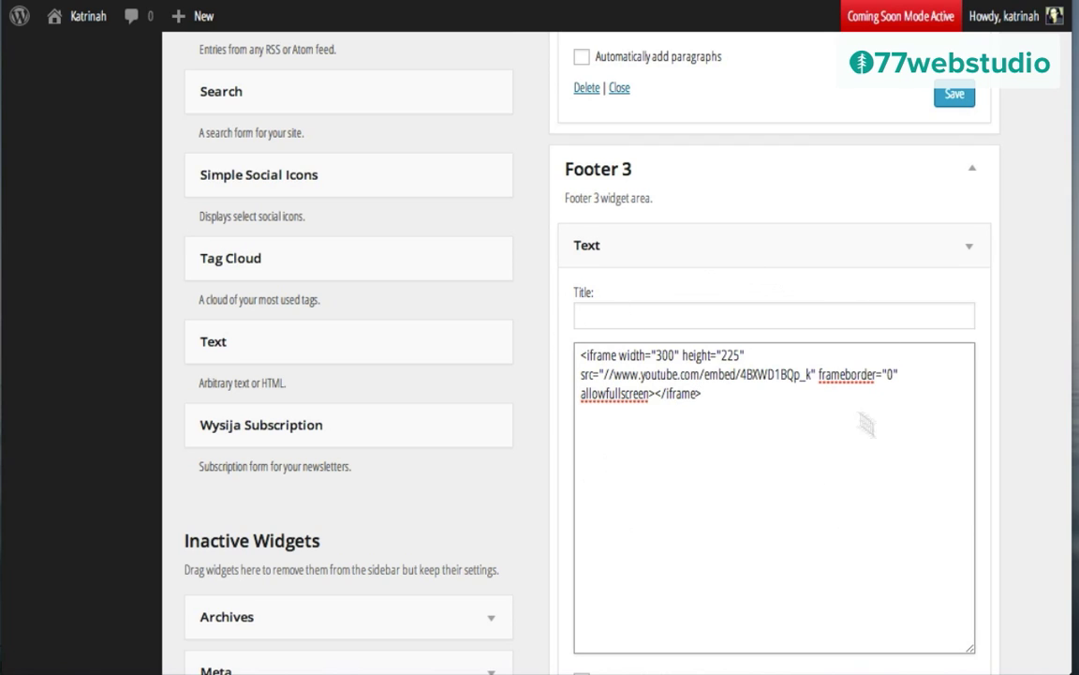
{"action": "scroll", "coordinate": [983, 425], "scroll_direction": "down", "scroll_amount": 5}
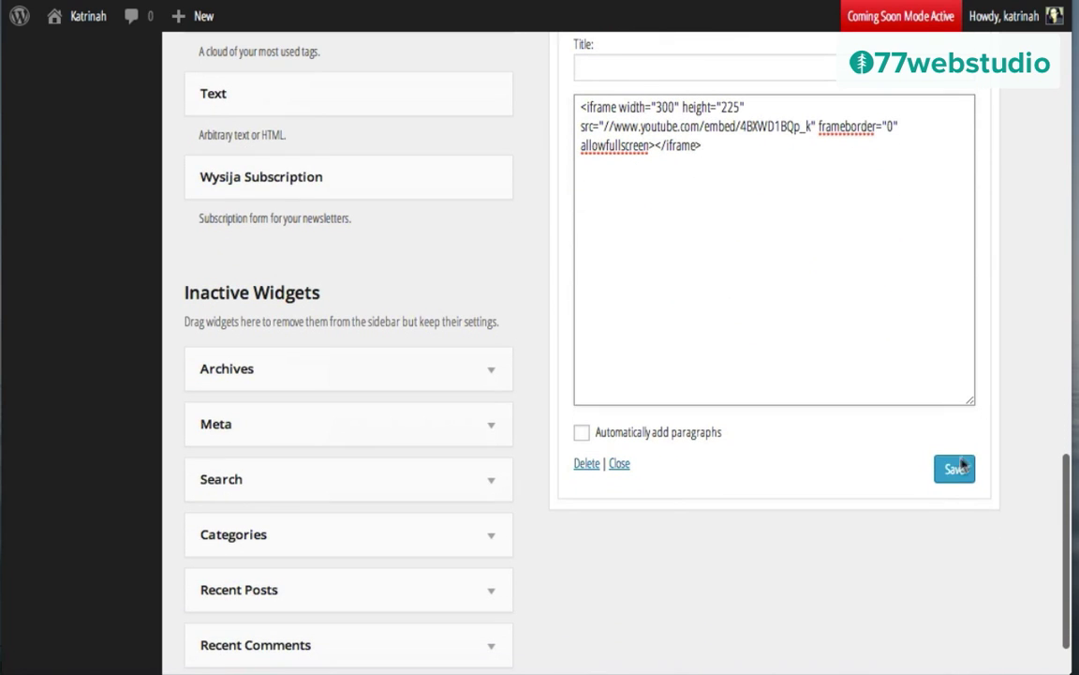
{"action": "left_click", "coordinate": [954, 473]}
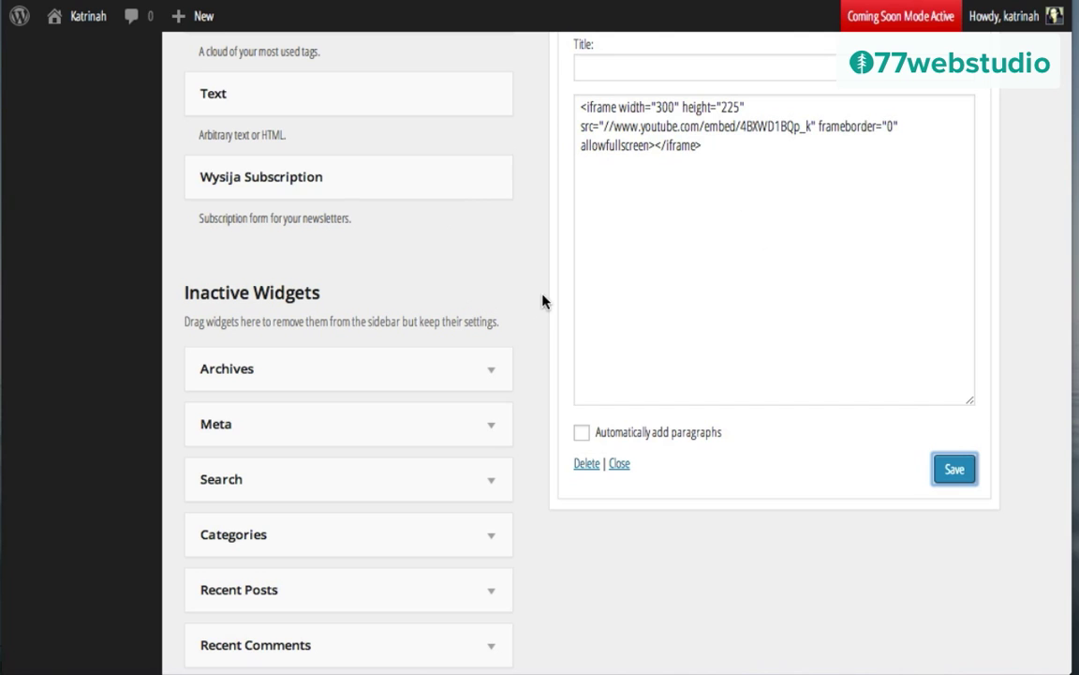
Step: Visit the live Katrinah site and scroll down to check the YouTube video in the footer
{"action": "mouse_move", "coordinate": [78, 20]}
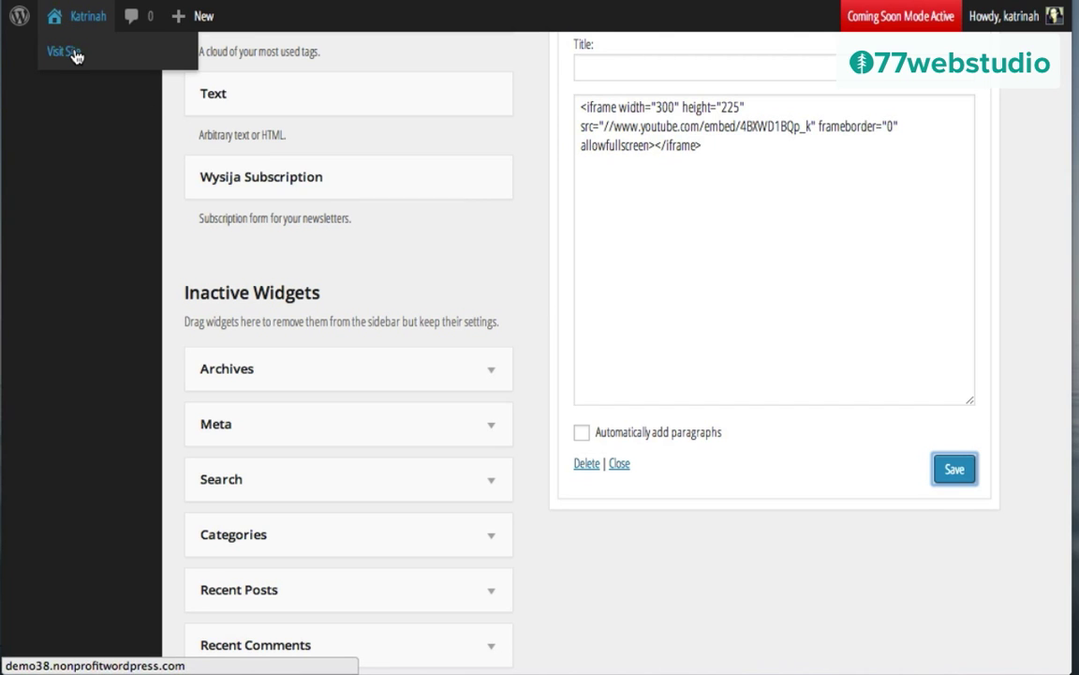
{"action": "left_click", "coordinate": [76, 55]}
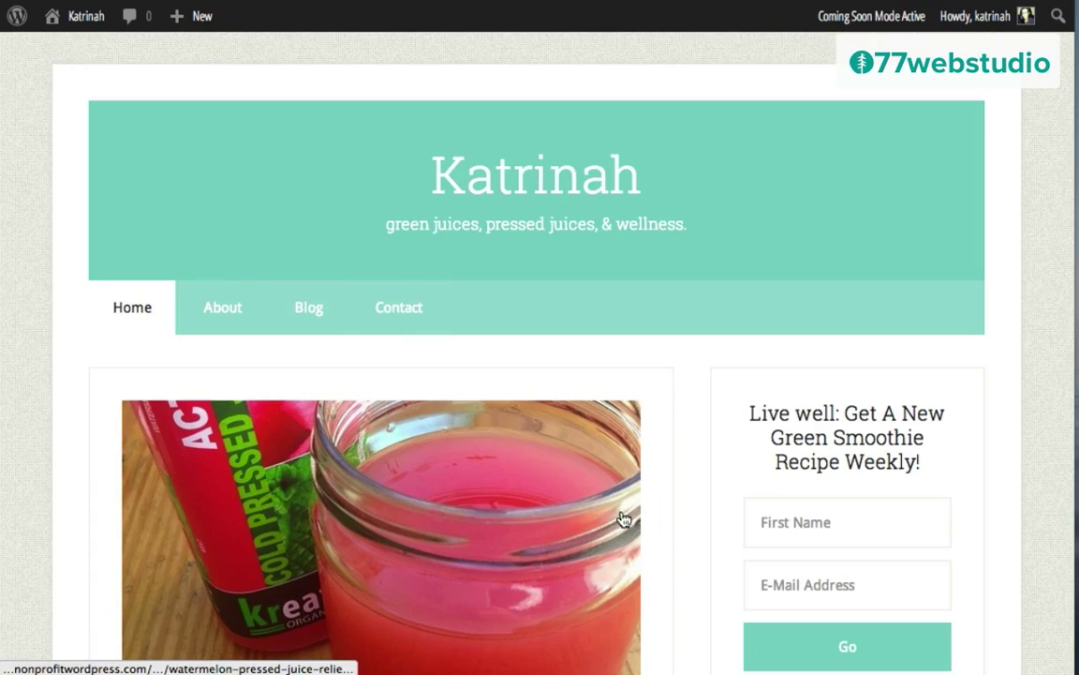
{"action": "scroll", "coordinate": [622, 518], "scroll_direction": "down", "scroll_amount": 10}
{"action": "scroll", "coordinate": [623, 518], "scroll_direction": "down", "scroll_amount": 15}
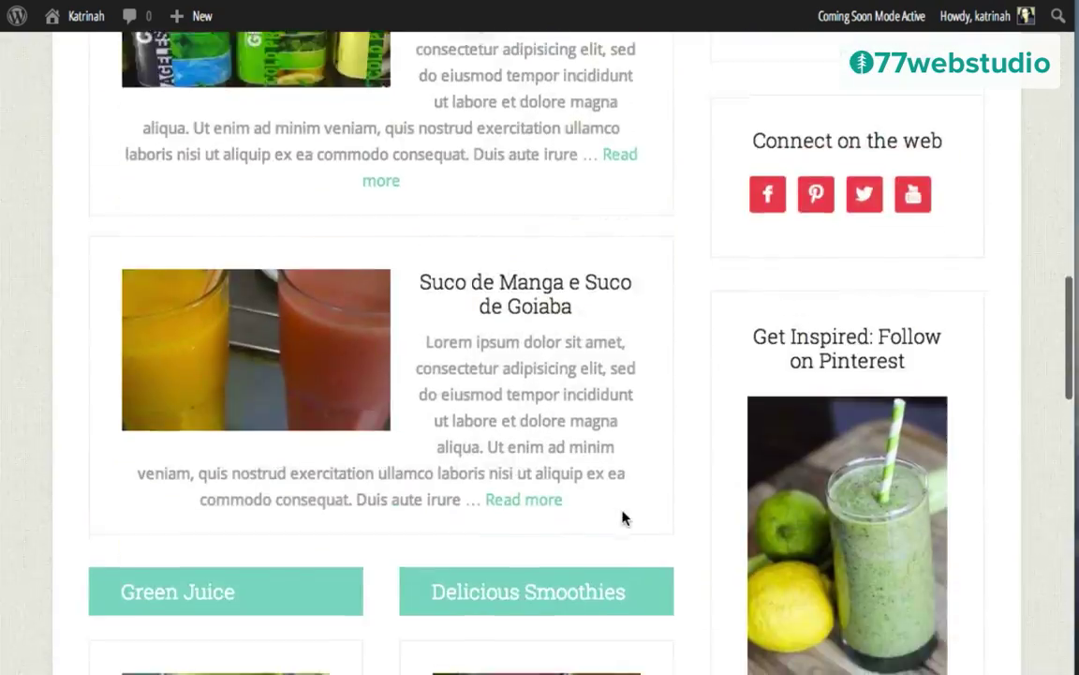
{"action": "scroll", "coordinate": [623, 518], "scroll_direction": "down", "scroll_amount": 2}
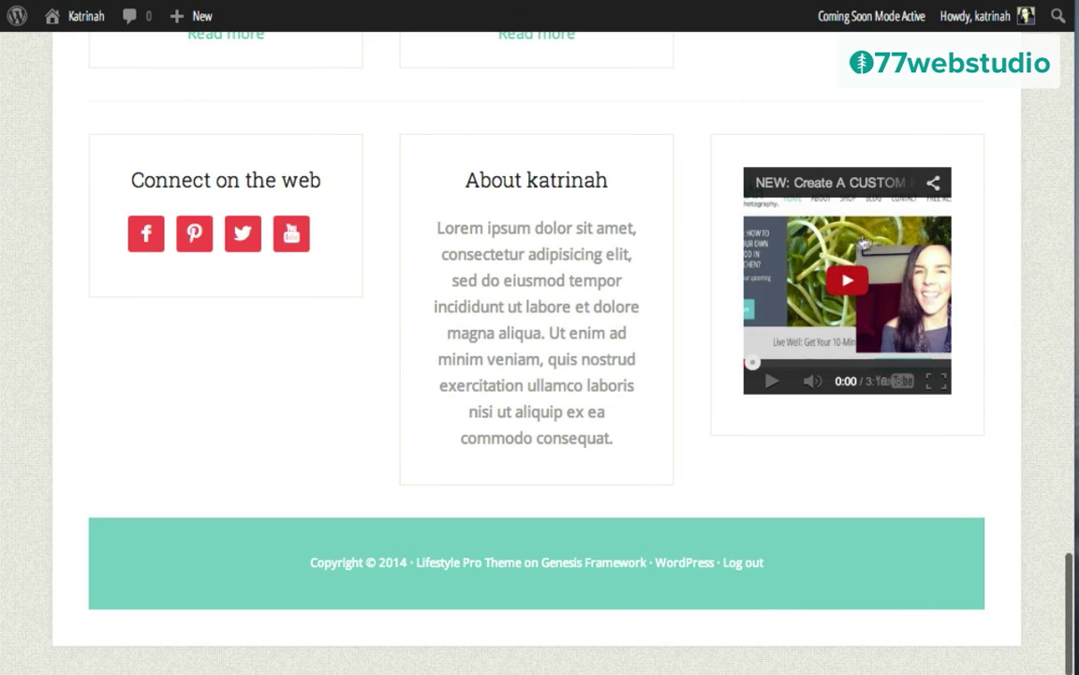
{"action": "scroll", "coordinate": [486, 350], "scroll_direction": "up", "scroll_amount": 15}
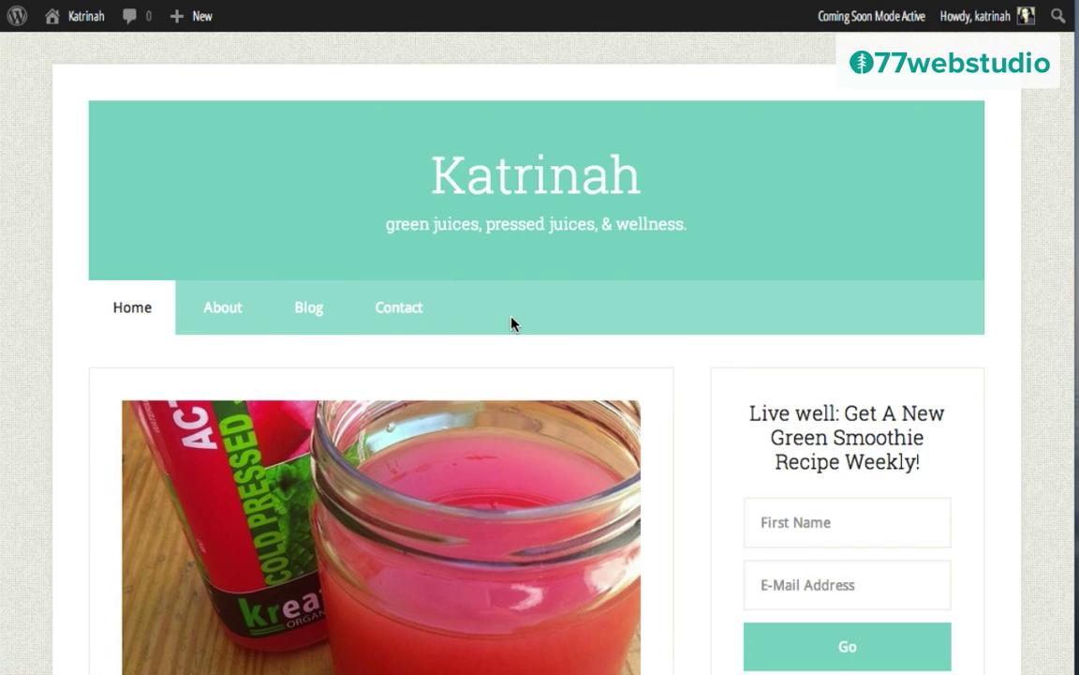
Step: Add the Get Your 14-Day Detox Cleanse Plan page to the menu, placed just below About
{"action": "mouse_move", "coordinate": [73, 17]}
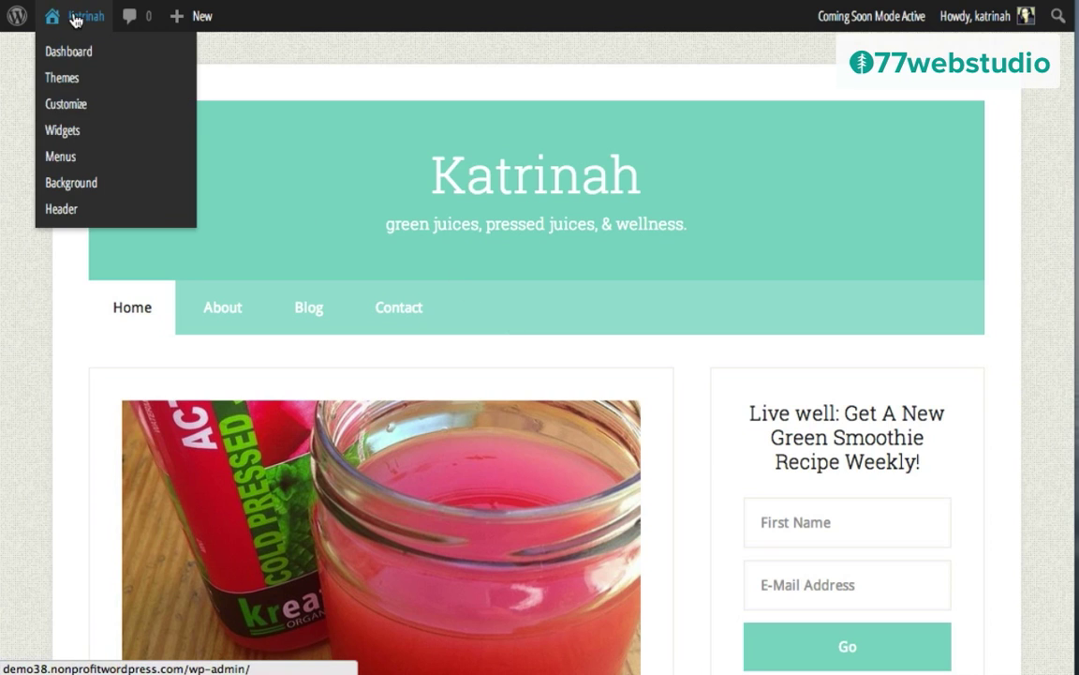
{"action": "left_click", "coordinate": [72, 161]}
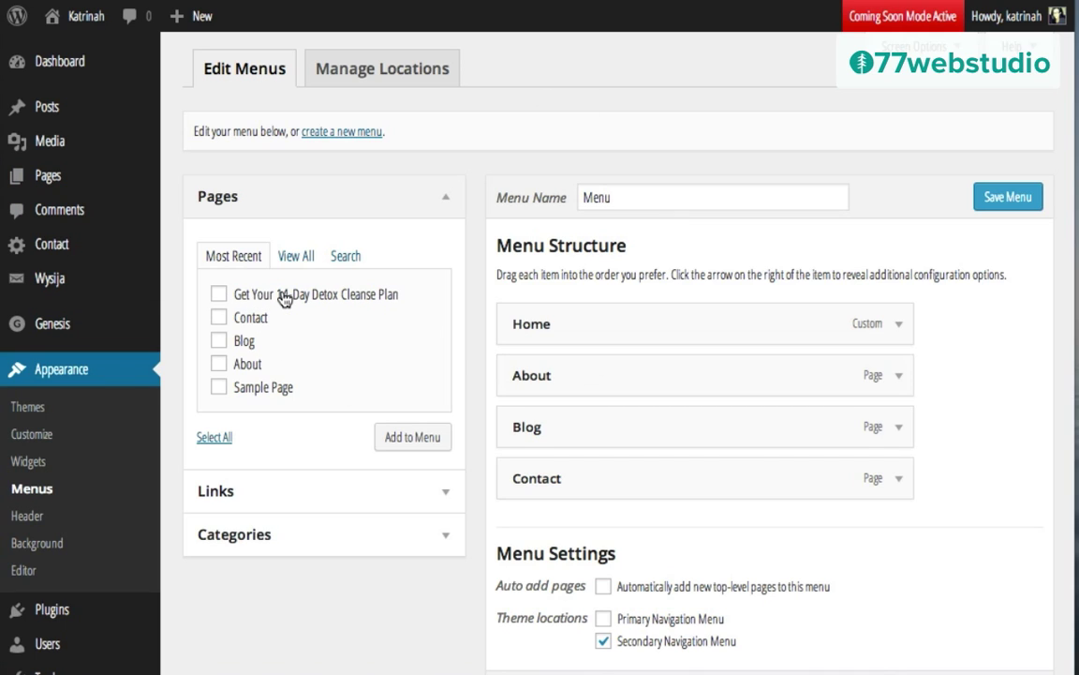
{"action": "left_click", "coordinate": [220, 295]}
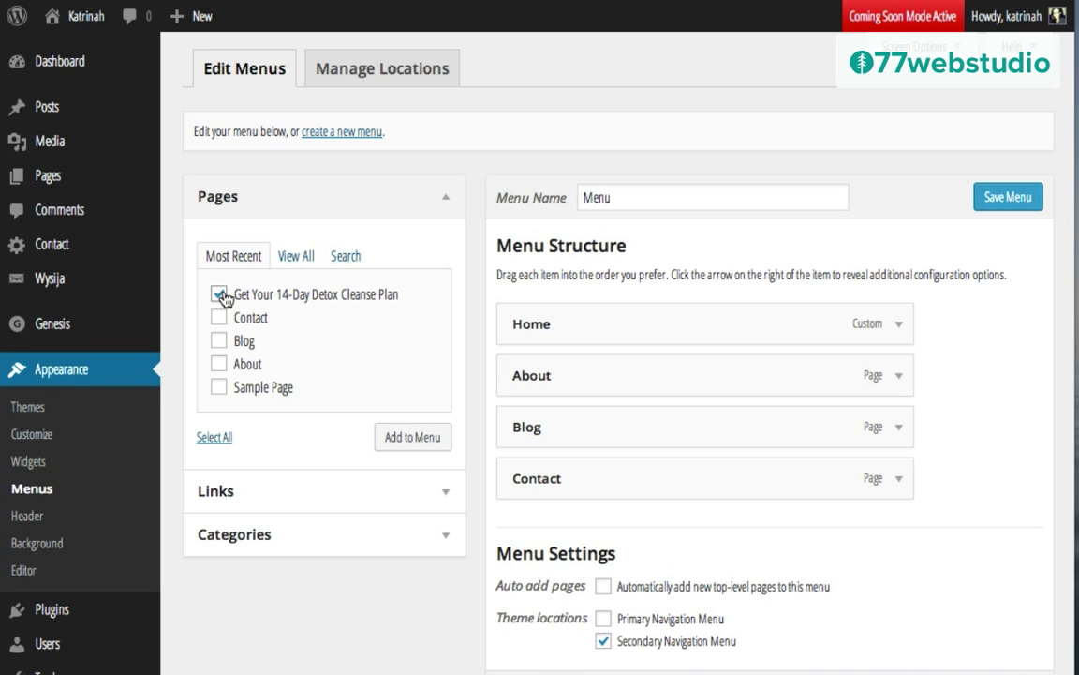
{"action": "left_click", "coordinate": [413, 437]}
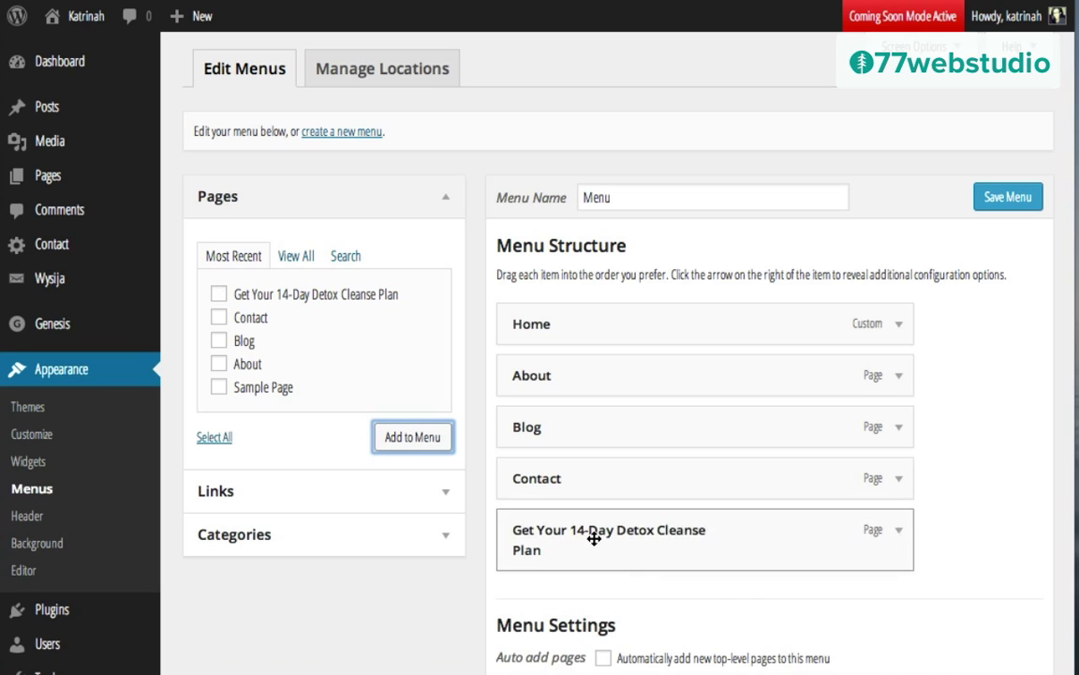
{"action": "left_click_drag", "start_coordinate": [593, 535], "coordinate": [600, 429]}
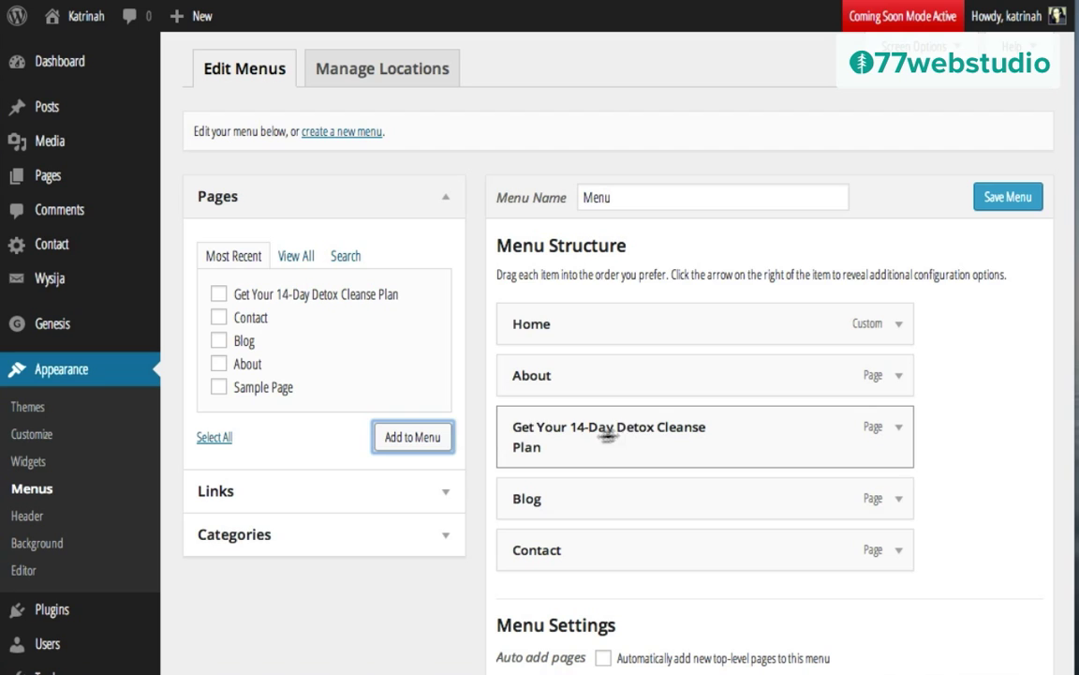
Step: Rename the item's navigation label to 'Free 14-Day Detox Cleanse Plan' and save the menu
{"action": "left_click", "coordinate": [899, 429]}
{"action": "scroll", "coordinate": [525, 410], "scroll_direction": "down", "scroll_amount": 2}
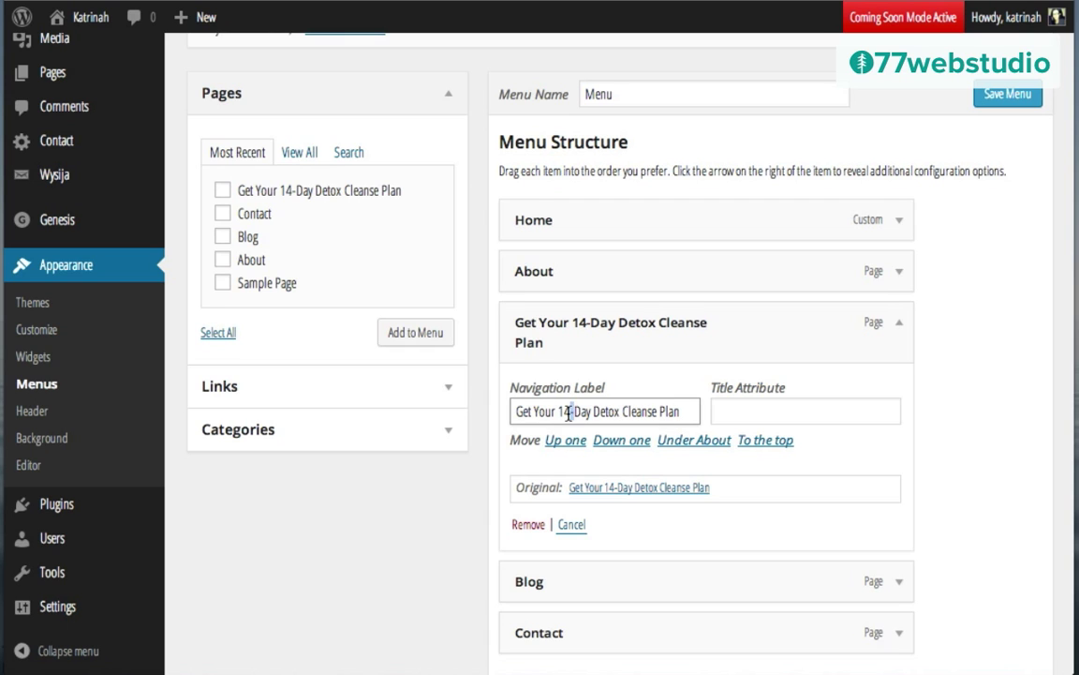
{"action": "left_click_drag", "start_coordinate": [559, 412], "coordinate": [514, 411]}
{"action": "type", "text": "Free"}
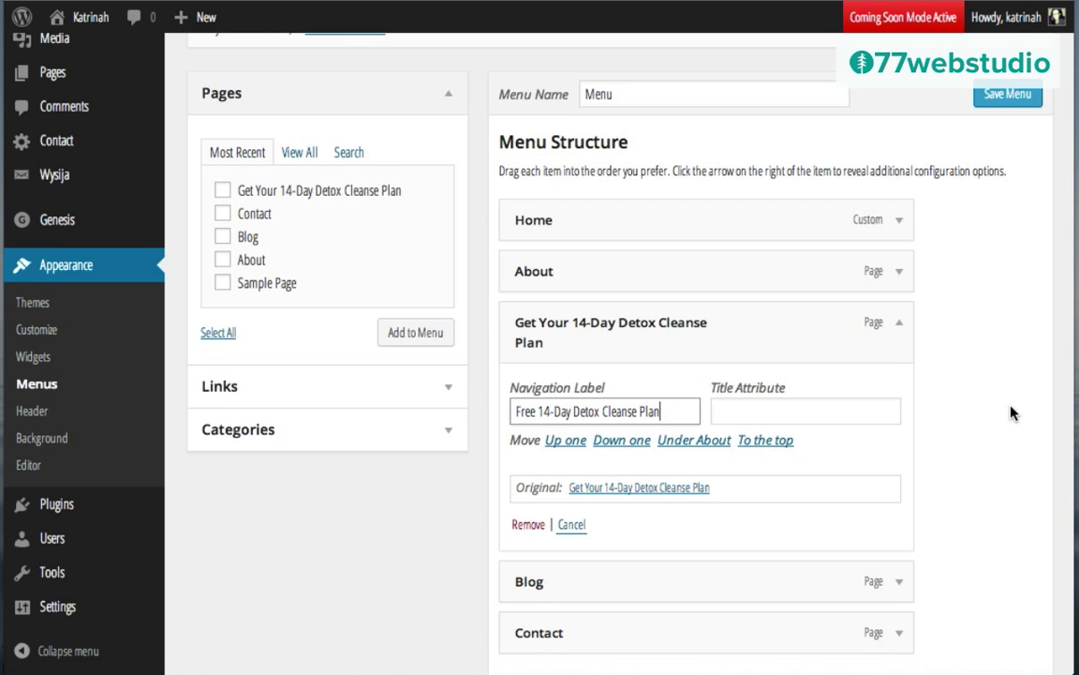
{"action": "scroll", "coordinate": [1012, 409], "scroll_direction": "down", "scroll_amount": 5}
{"action": "left_click", "coordinate": [1007, 569]}
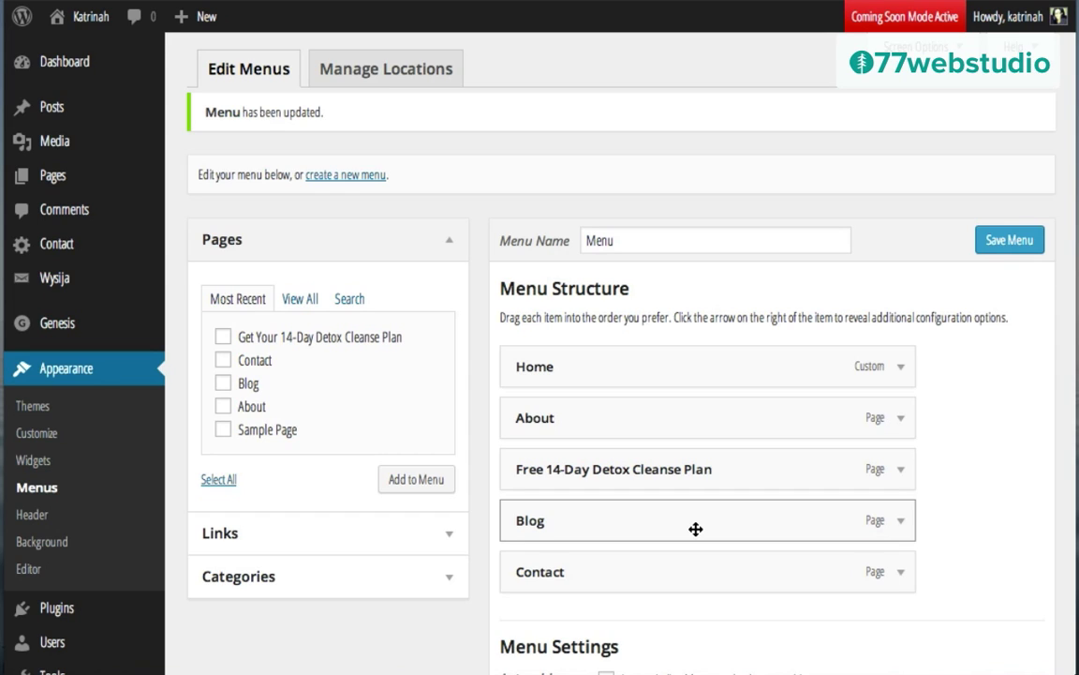
{"action": "mouse_move", "coordinate": [169, 23]}
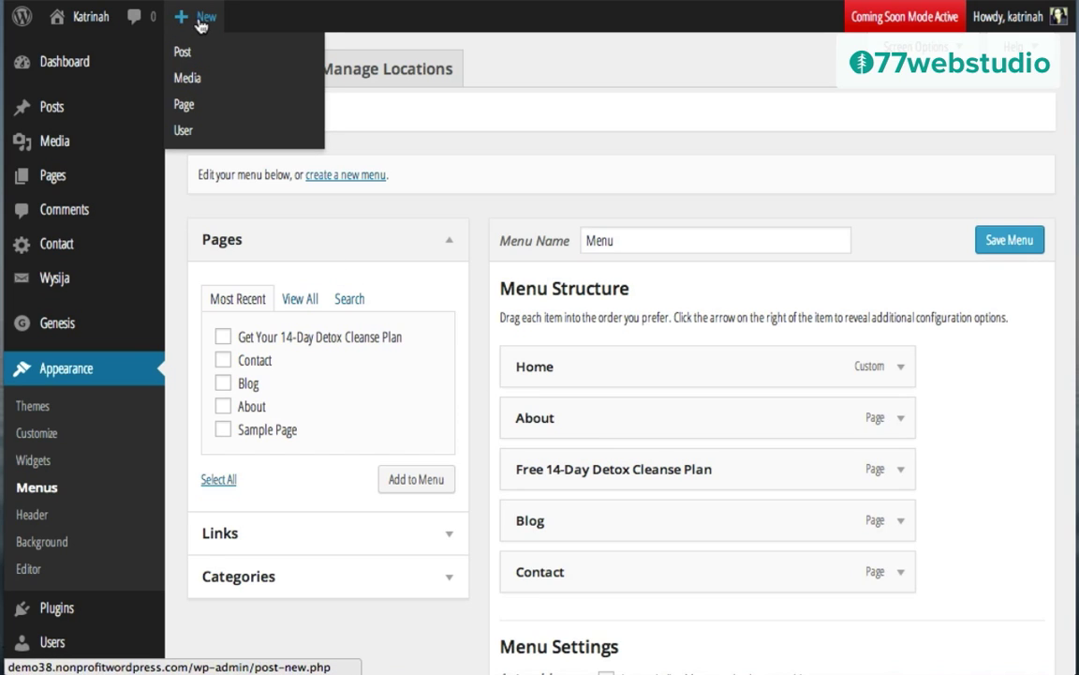
Step: Create a new page titled Recipes with pasted placeholder paragraphs in the body
{"action": "left_click", "coordinate": [185, 105]}
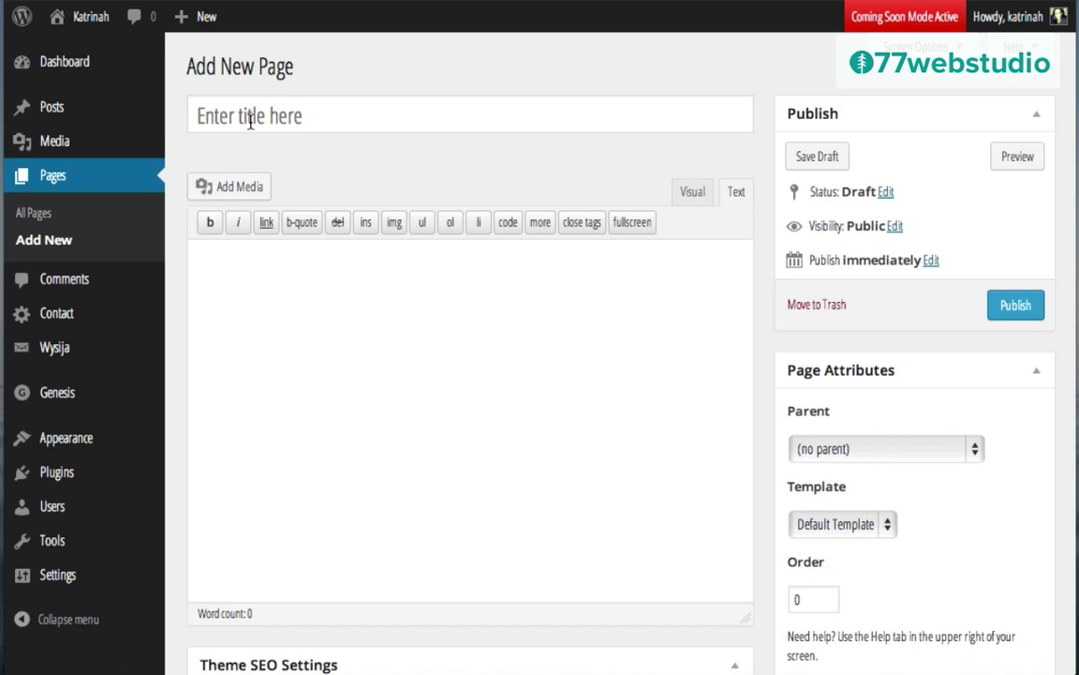
{"action": "left_click", "coordinate": [250, 122]}
{"action": "type", "text": "Recipes"}
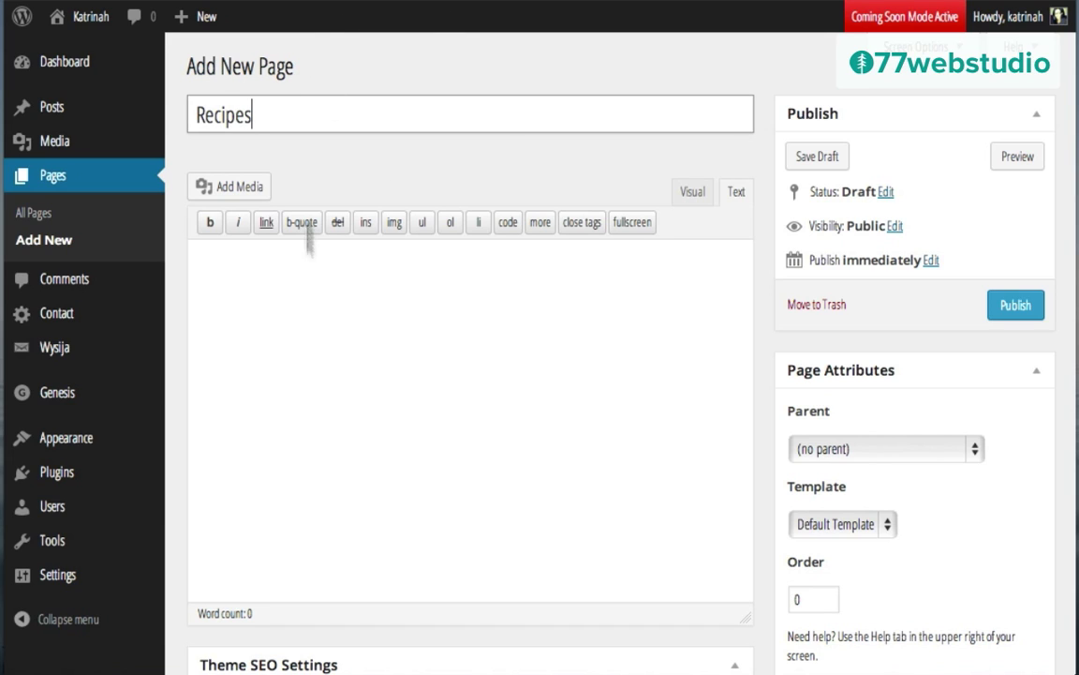
{"action": "left_click", "coordinate": [317, 301]}
{"action": "type", "text": "Lorem ipsum dolor sit amet, consectetur adipisicing elit, sed do eiusmod tempor incididunt ut labore et dolore magna aliqua. Ut enim ad minim veniam, quis nostrud exercitation ullamco laboris nisi ut aliquip ex ea commodo consequat. Duis aute irure dolor in reprehenderit in voluptate velit esse cillum dolore eu fugiat nulla pariatur. Excepteur sint occaecat cupidatat non proident, sunt in culpa qui officia deserunt mollit anim id est laborum.  Lorem ipsum dolor sit amet, consectetur adipisicing elit, sed do eiusmod tempor incididunt ut labore et dolore magna aliqua. Ut enim ad minim veniam, quis nostrud exercitation ullamco laboris nisi ut aliquip ex ea commodo consequat. Duis aute irure dolor in reprehenderit in voluptate velit esse cillum dolore eu fugiat nulla pariatur. Excepteur sint occaecat cupidatat non proident, sunt in culpa qui officia deserunt mollit anim id est laborum.  Lorem ipsum dolor sit amet, consectetur adipisicing elit, sed do eiusmod tempor incididunt ut labore et dolore magna aliqua. Ut enim ad minim veniam, quis nostrud exercitation ullamco laboris nisi ut aliquip ex ea commodo consequat. Duis aute irure dolor in reprehenderit in voluptate velit esse cillum dolore eu fugiat nulla pariatur. Excepteur sint occaecat cupidatat non proident, sunt in culpa qui officia deserunt mollit anim id est laborum."}
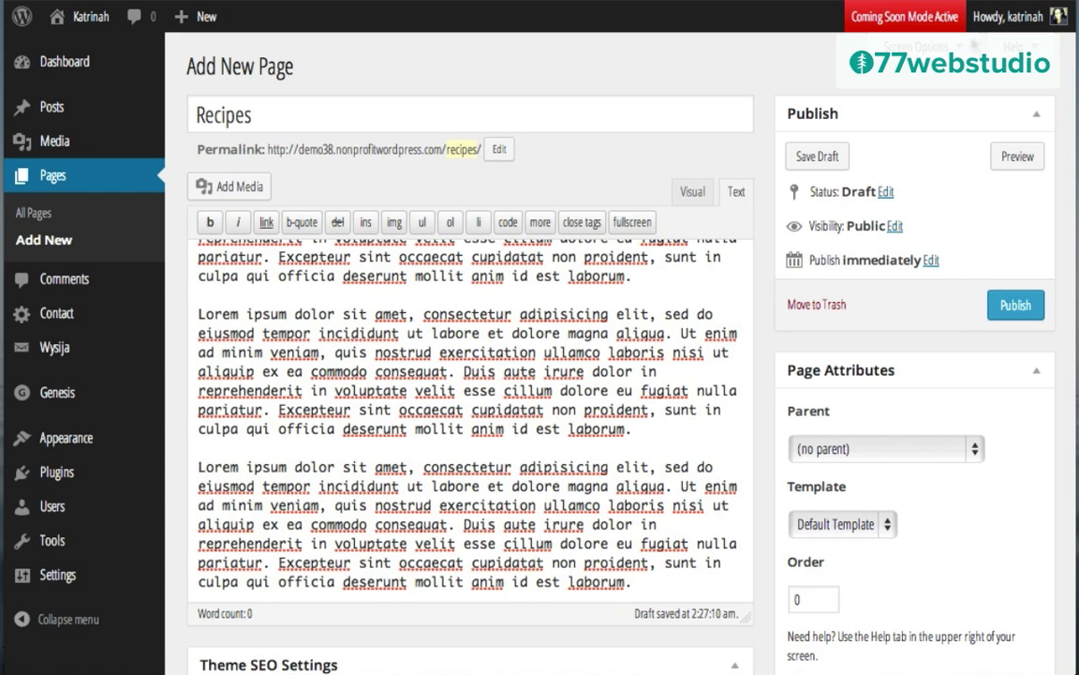
Step: Turn off comments and trackbacks for the Recipes page and publish it
{"action": "left_click", "coordinate": [886, 46]}
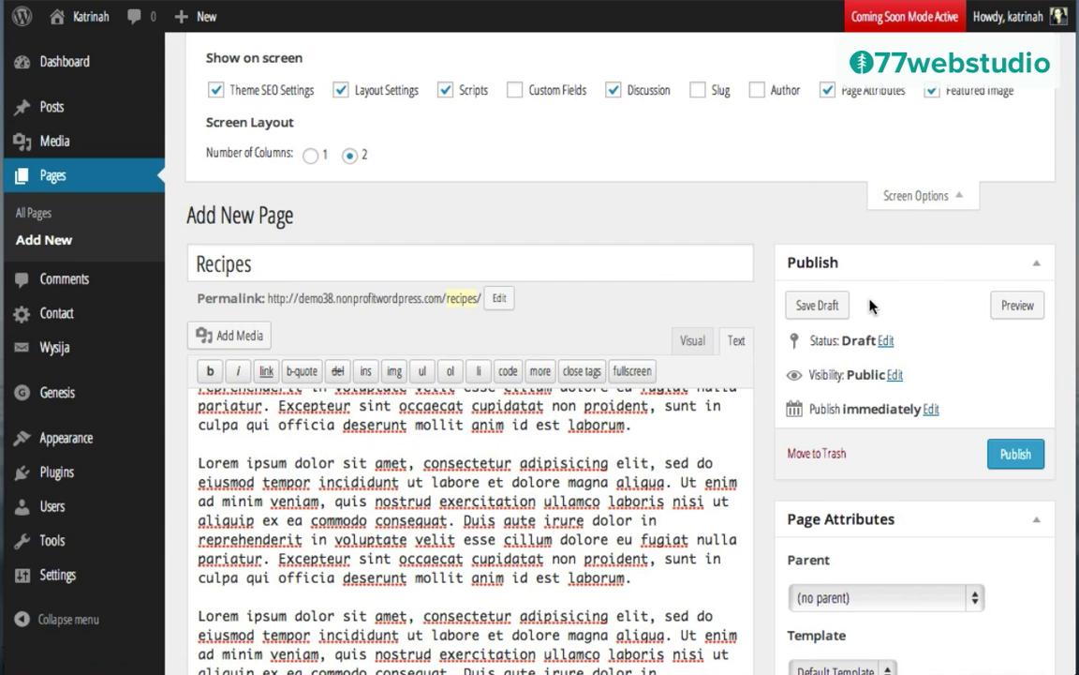
{"action": "scroll", "coordinate": [872, 306], "scroll_direction": "down", "scroll_amount": 15}
{"action": "scroll", "coordinate": [872, 306], "scroll_direction": "down", "scroll_amount": 6}
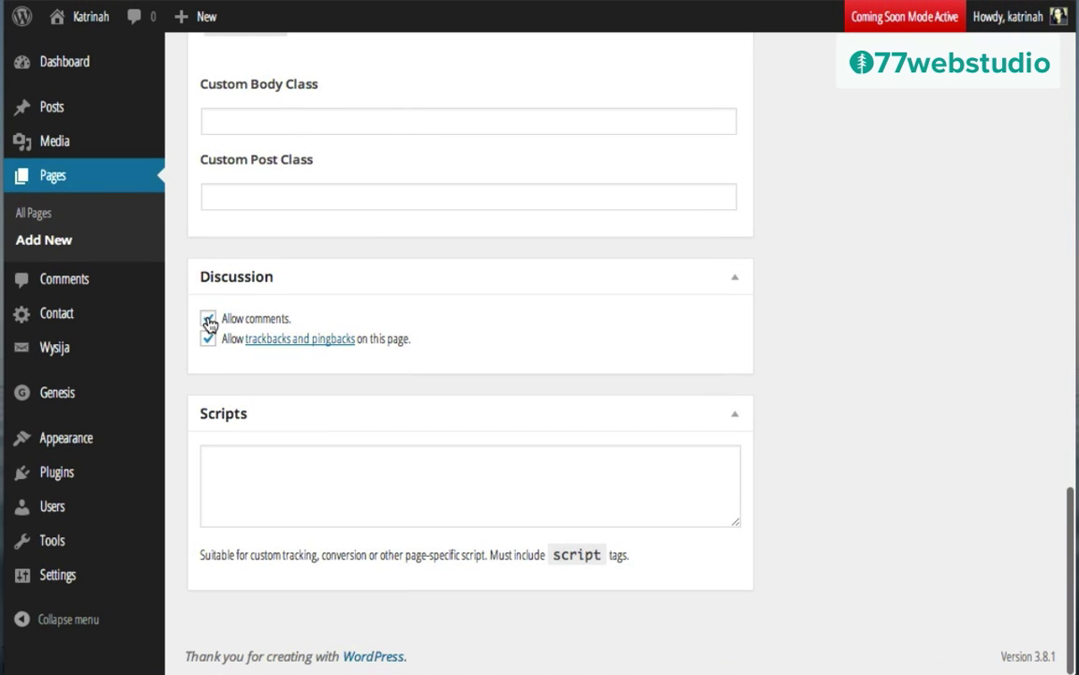
{"action": "left_click", "coordinate": [207, 319]}
{"action": "left_click", "coordinate": [208, 340]}
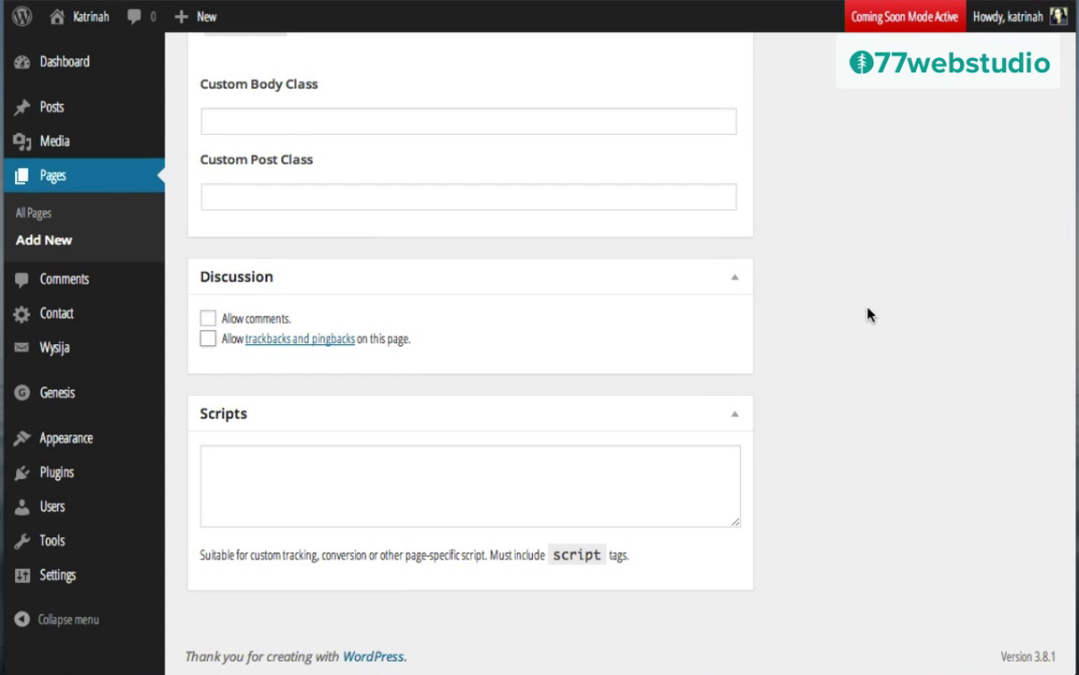
{"action": "scroll", "coordinate": [868, 308], "scroll_direction": "up", "scroll_amount": 1}
{"action": "scroll", "coordinate": [868, 314], "scroll_direction": "up", "scroll_amount": 15}
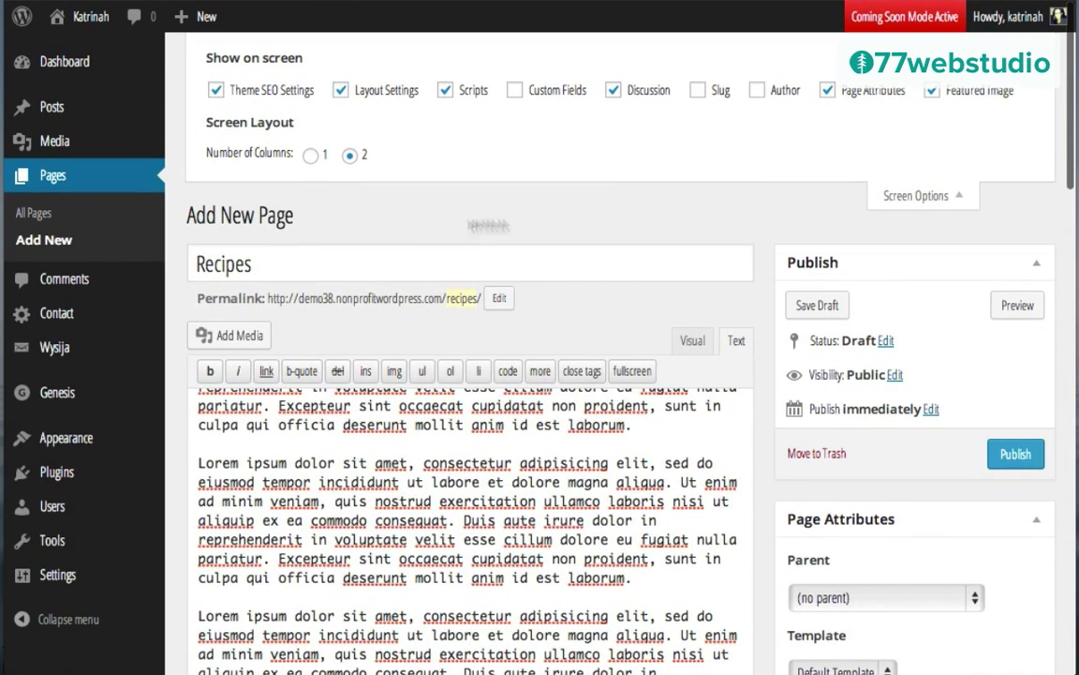
{"action": "left_click", "coordinate": [1017, 458]}
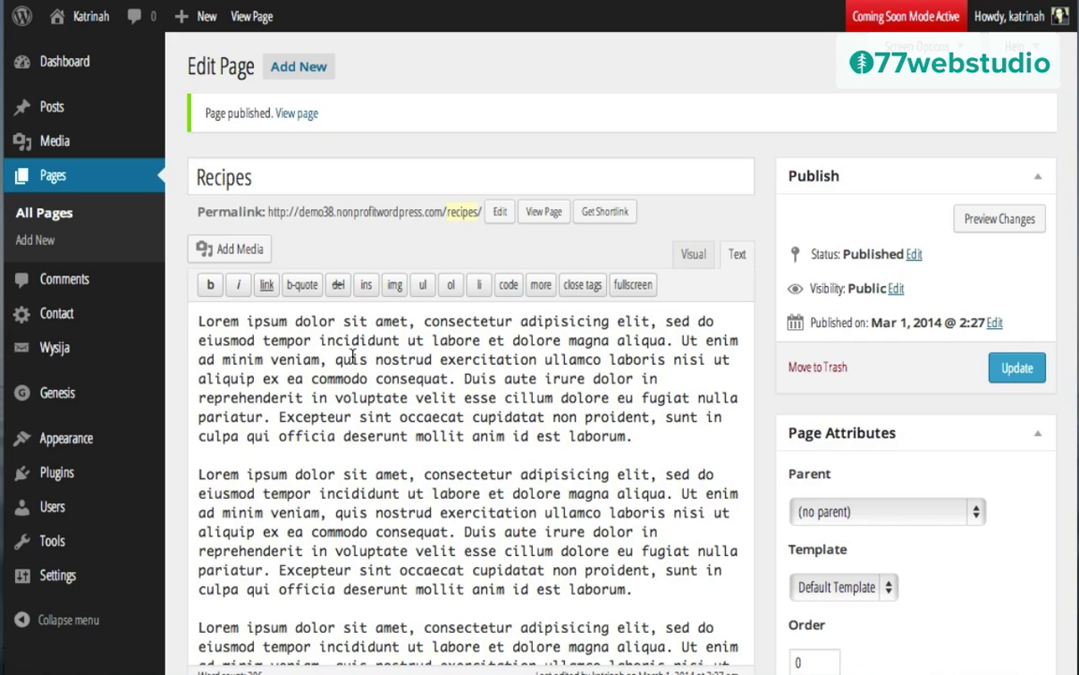
Step: Start a new page titled Shop
{"action": "mouse_move", "coordinate": [193, 19]}
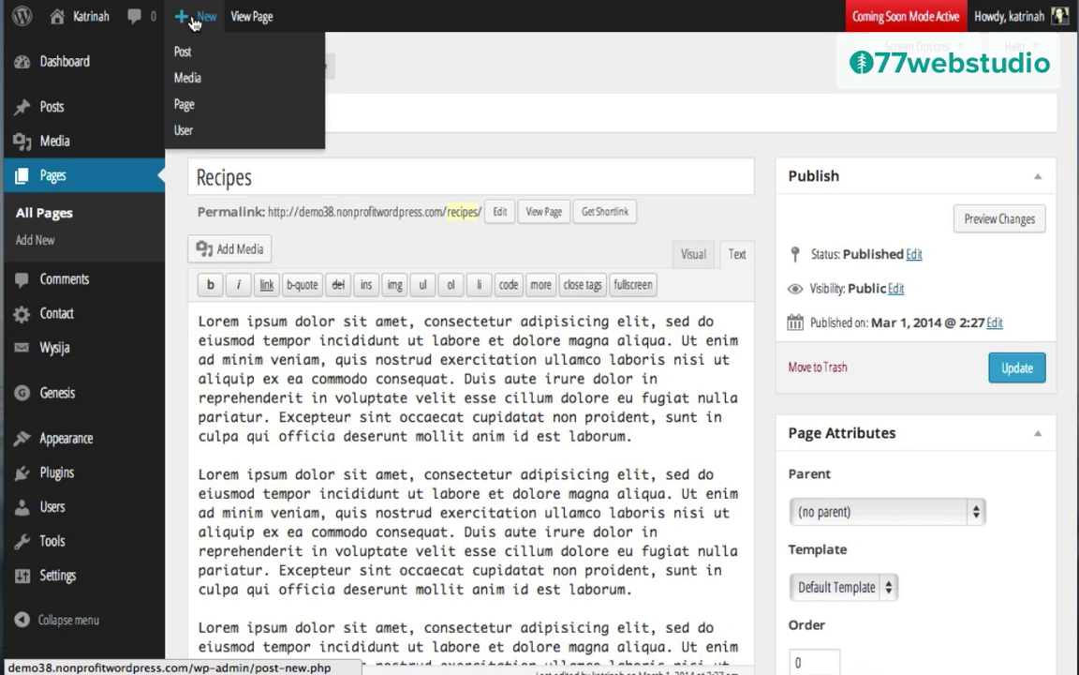
{"action": "left_click", "coordinate": [184, 104]}
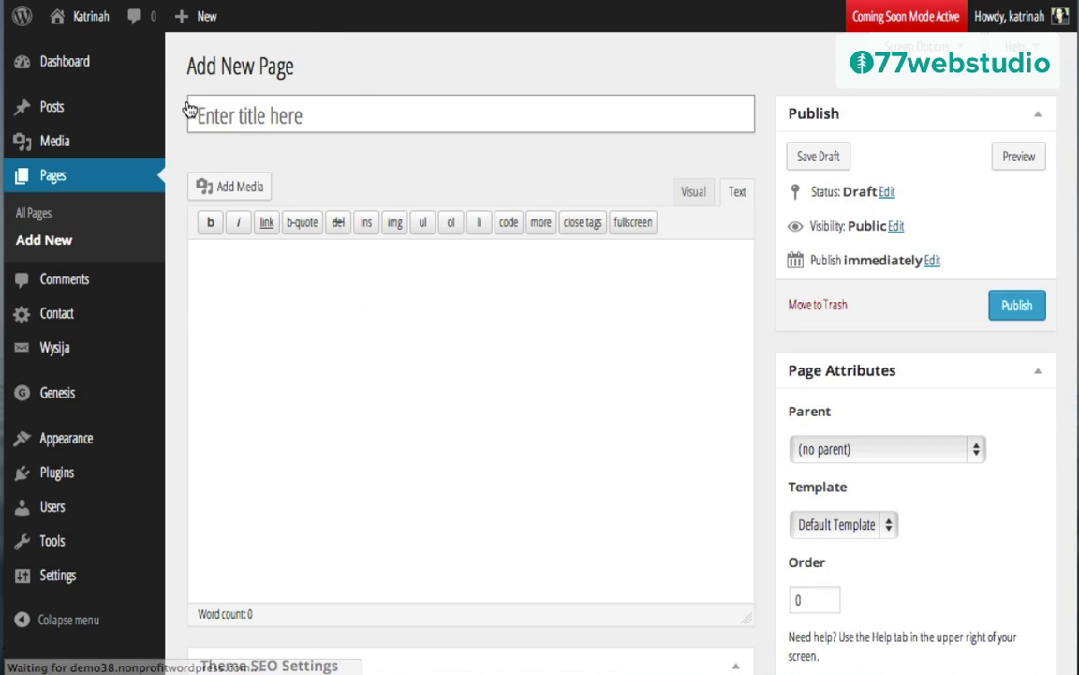
{"action": "type", "text": "Sho"}
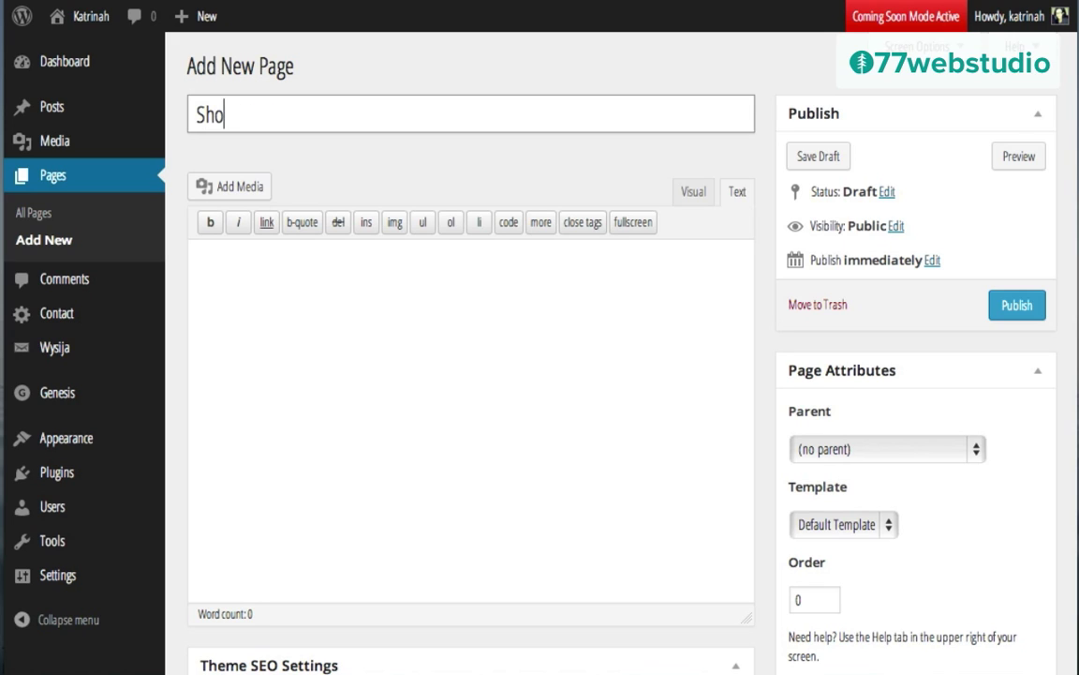
{"action": "type", "text": "p"}
{"action": "left_click", "coordinate": [301, 315]}
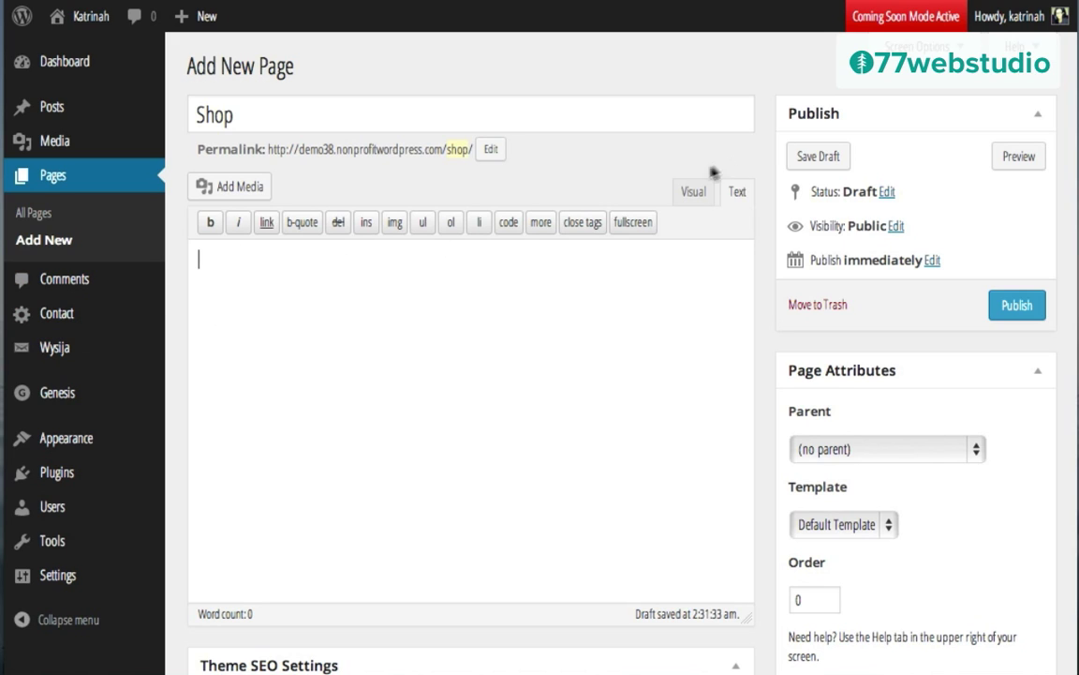
Step: Switch the Shop page body to Visual editing and open the Add Media window
{"action": "left_click", "coordinate": [697, 195]}
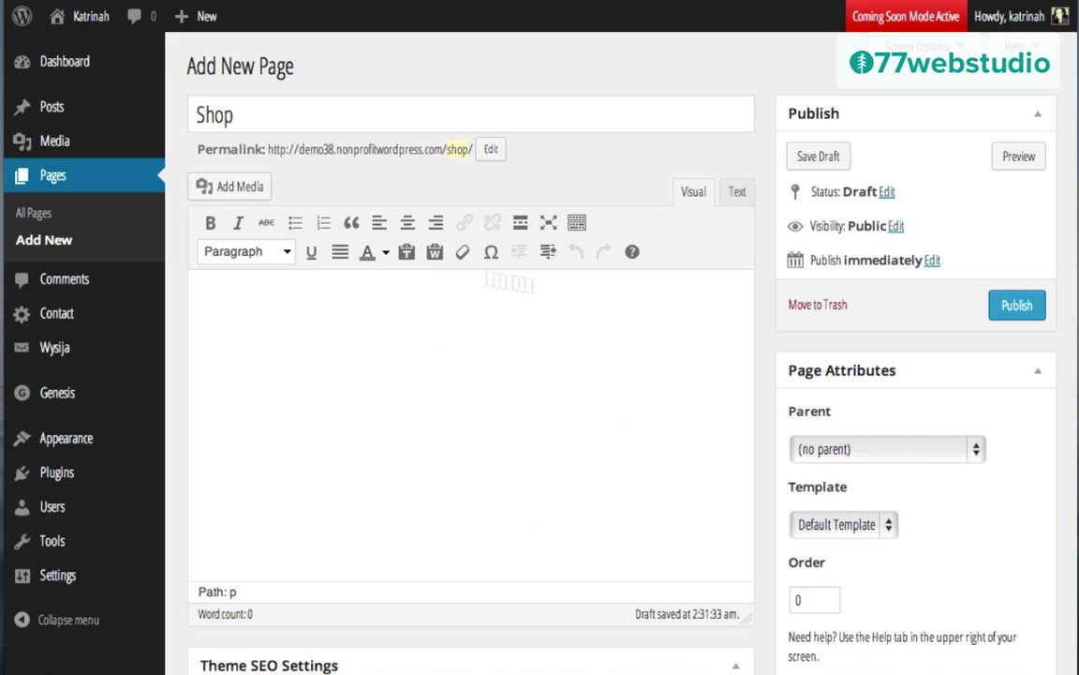
{"action": "left_click", "coordinate": [210, 287]}
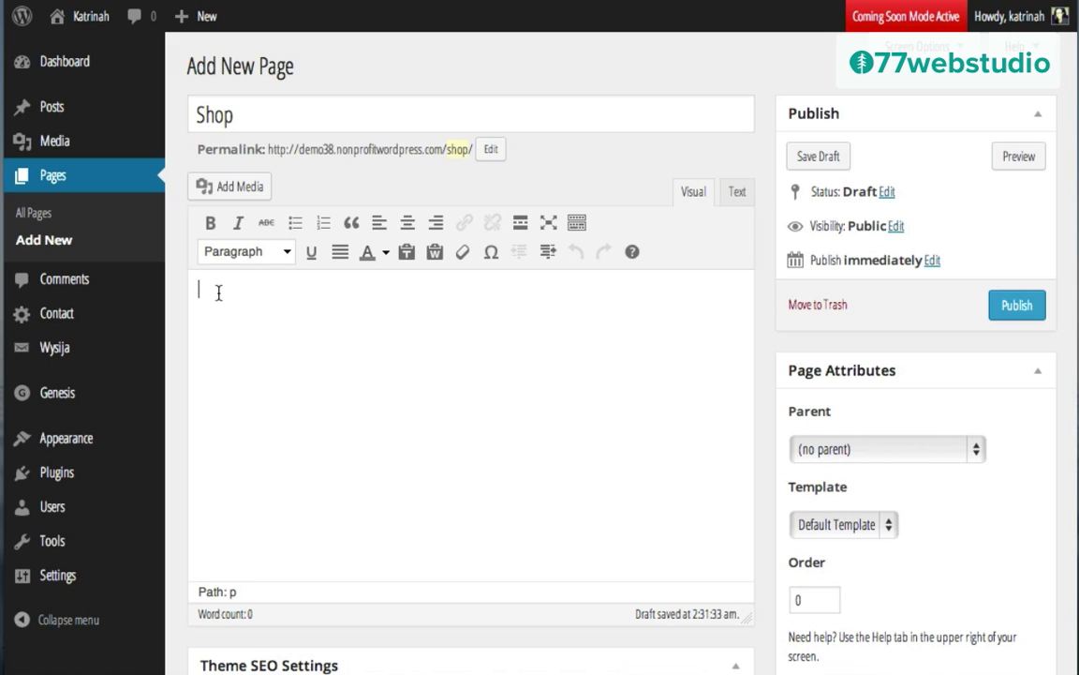
{"action": "left_click", "coordinate": [228, 192]}
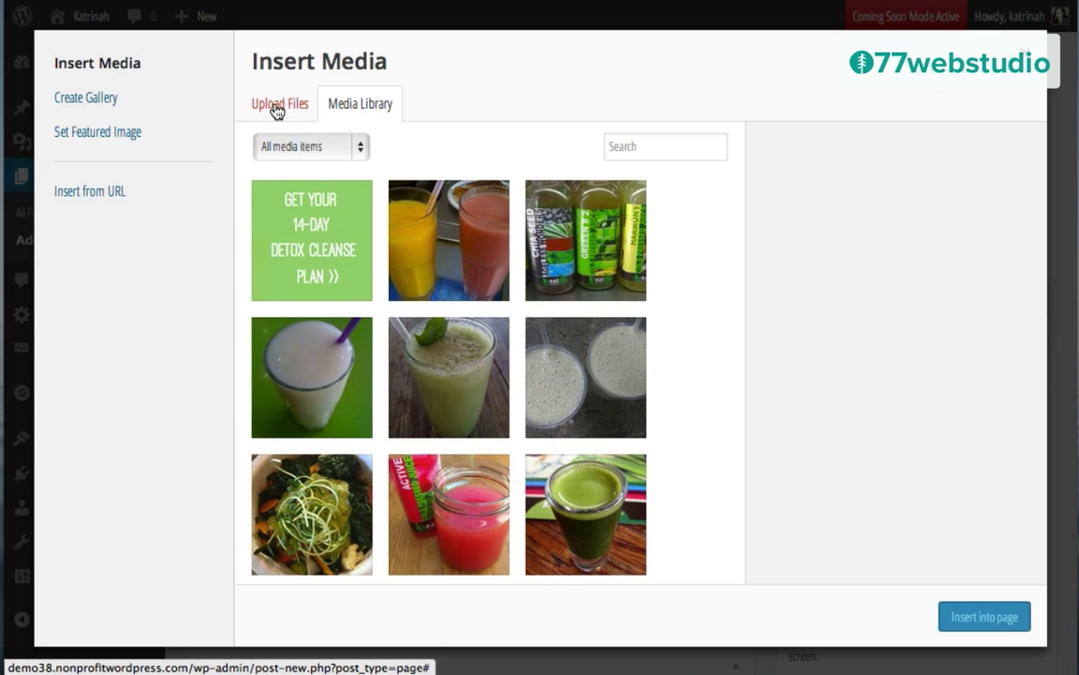
Step: Give the pressed-juice image the title, alt text and caption 'Pressed Juice: 15 Favorite Recipes | $5'
{"action": "left_click", "coordinate": [276, 108]}
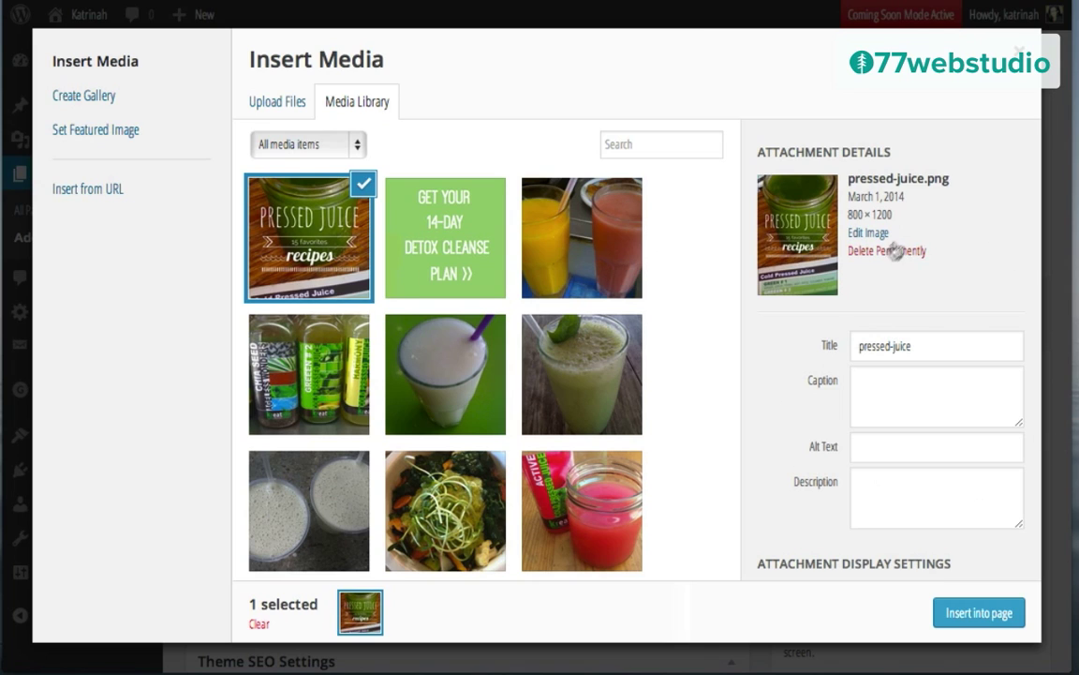
{"action": "triple_click", "coordinate": [881, 345]}
{"action": "type", "text": "Pressed Juice: 15 Favorite Recipes | $5"}
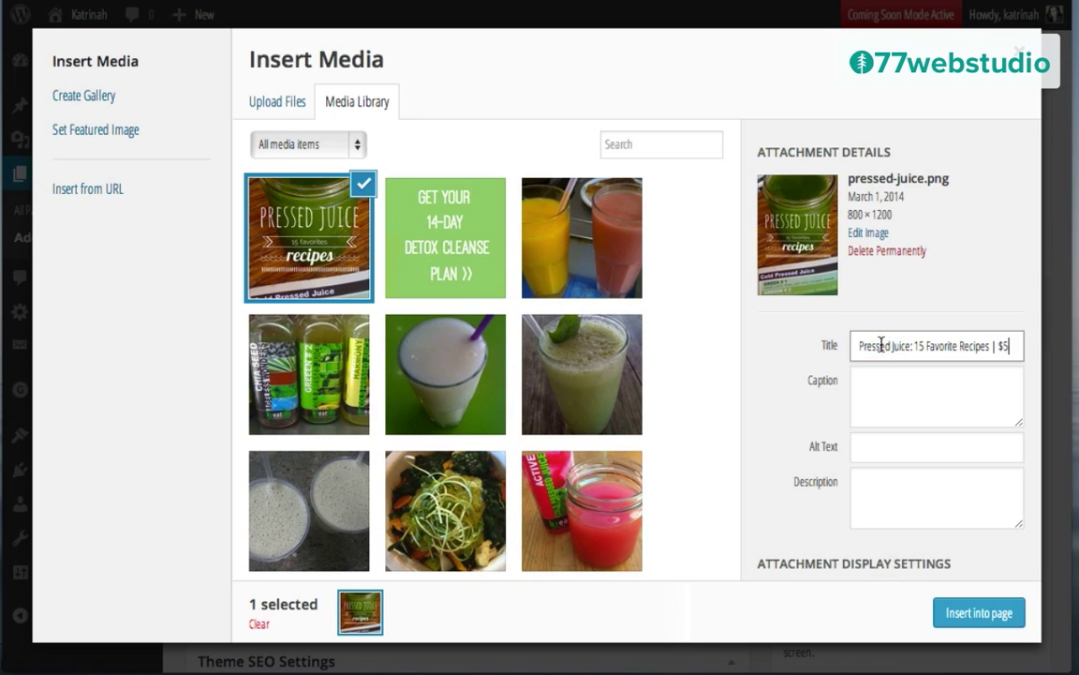
{"action": "left_click", "coordinate": [877, 447]}
{"action": "type", "text": "Pressed Juice: 15 Favorite Recipes | $5"}
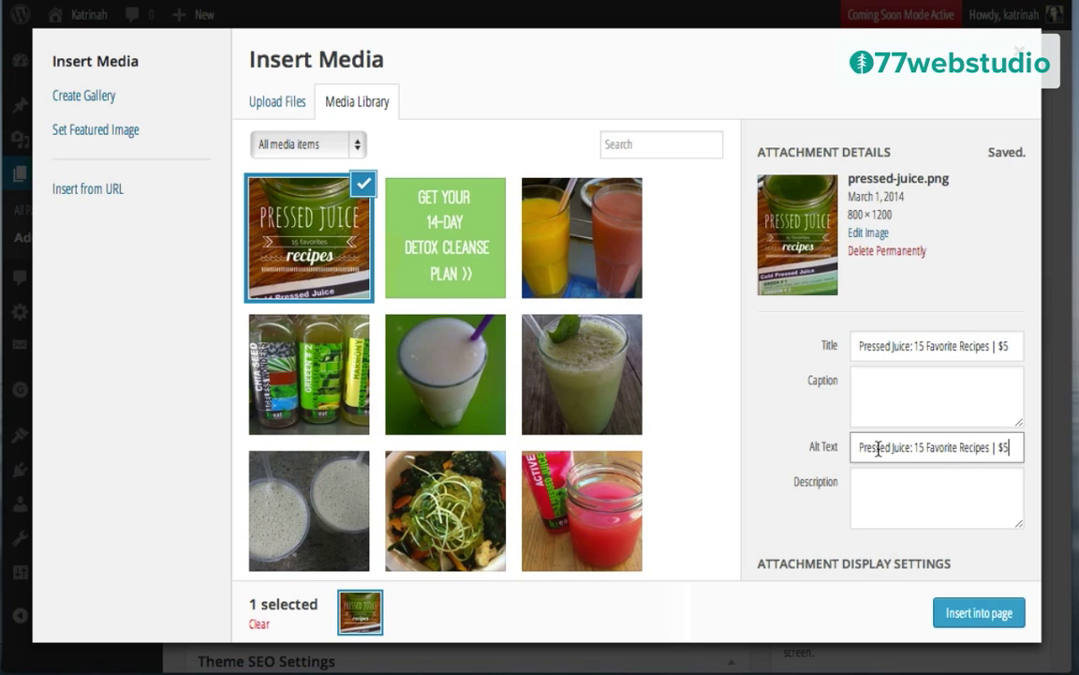
{"action": "left_click", "coordinate": [870, 388]}
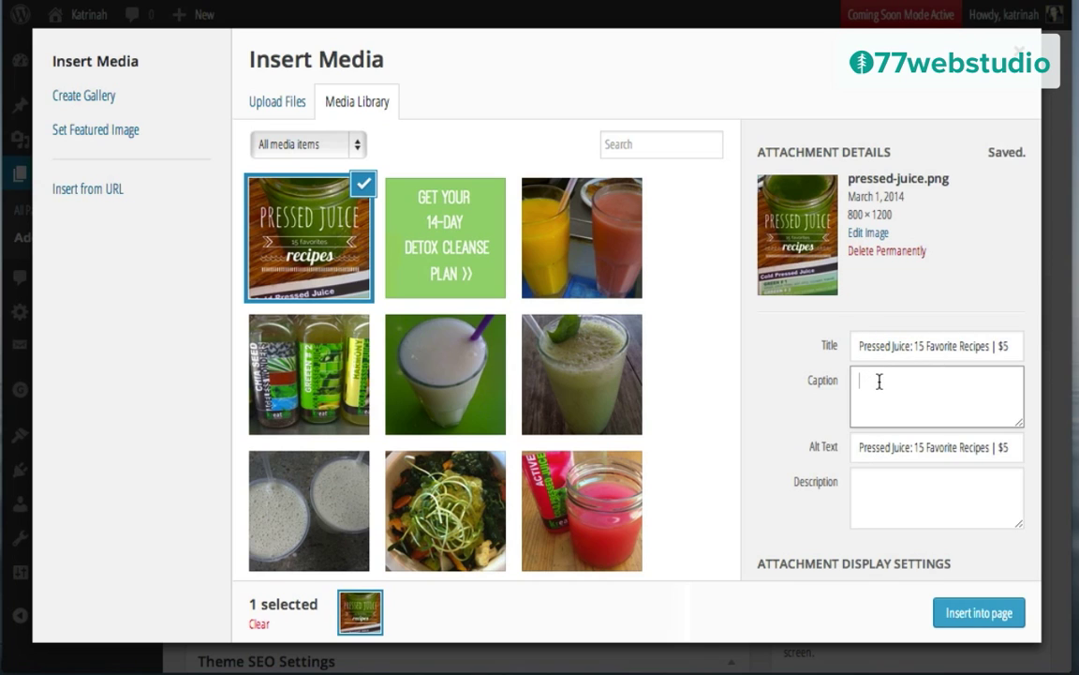
{"action": "type", "text": "Pressed Juice: 15 Favorite Recipes | $5"}
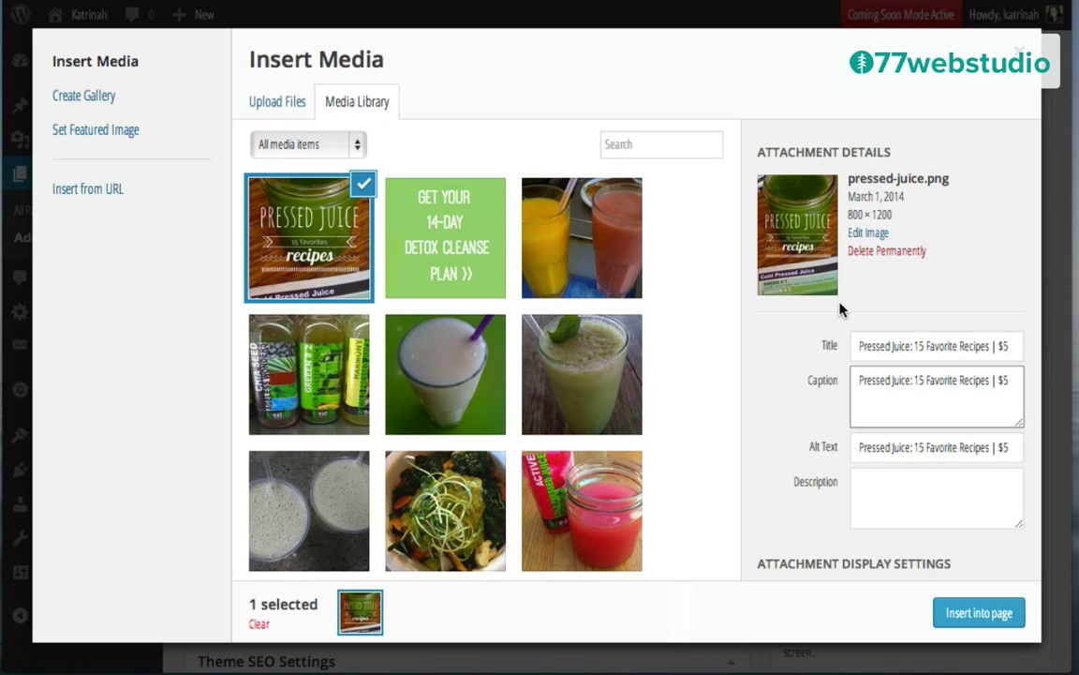
{"action": "left_click", "coordinate": [842, 310]}
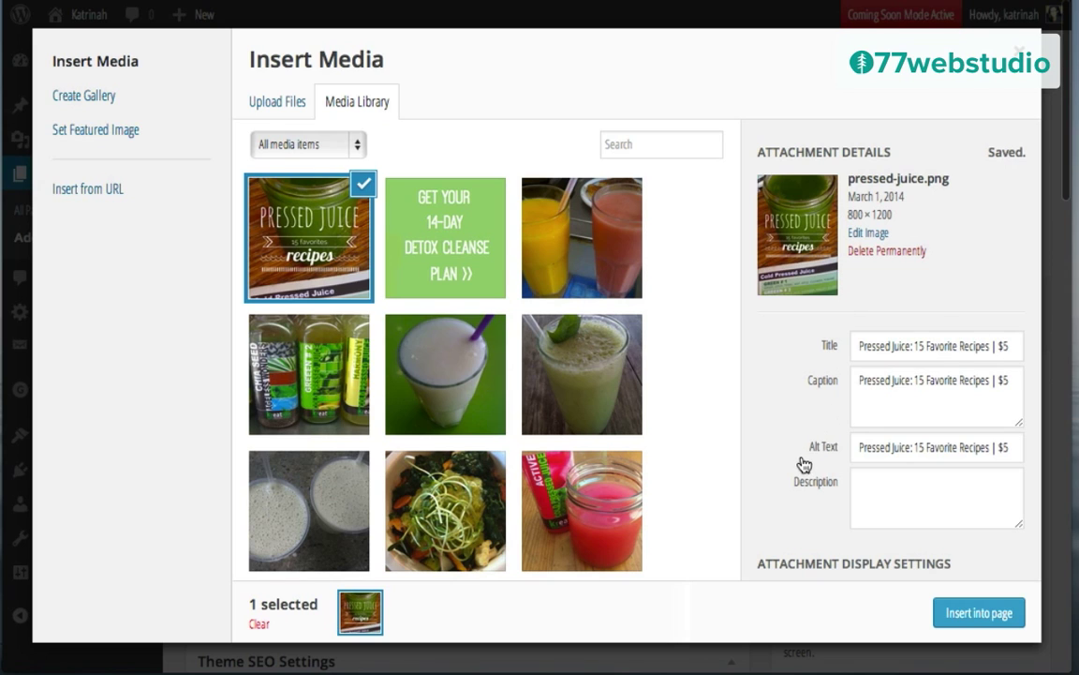
Step: Set alignment None, link to custom URL amazon.com, size Medium, and insert the image into the page
{"action": "scroll", "coordinate": [804, 466], "scroll_direction": "down", "scroll_amount": 3}
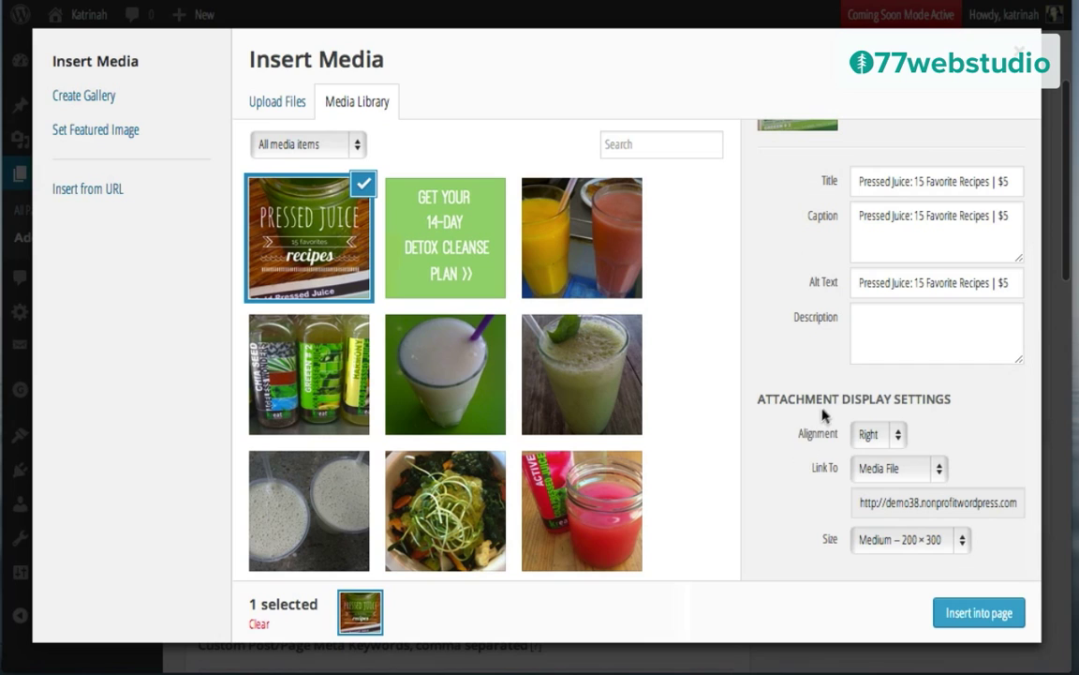
{"action": "left_click", "coordinate": [885, 430]}
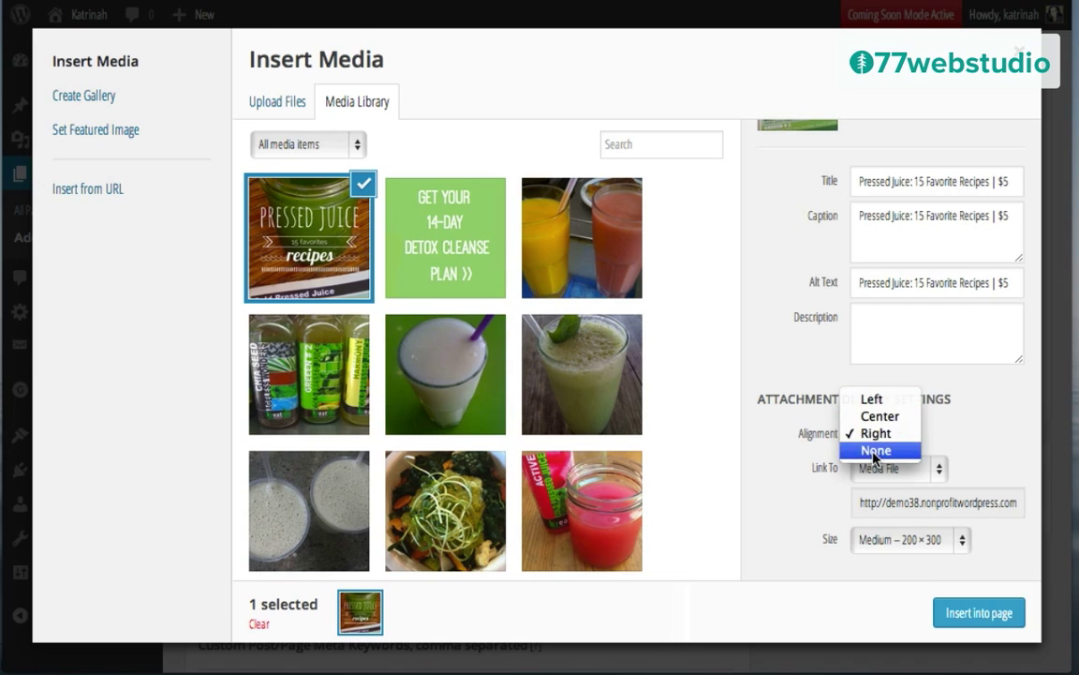
{"action": "left_click", "coordinate": [875, 451]}
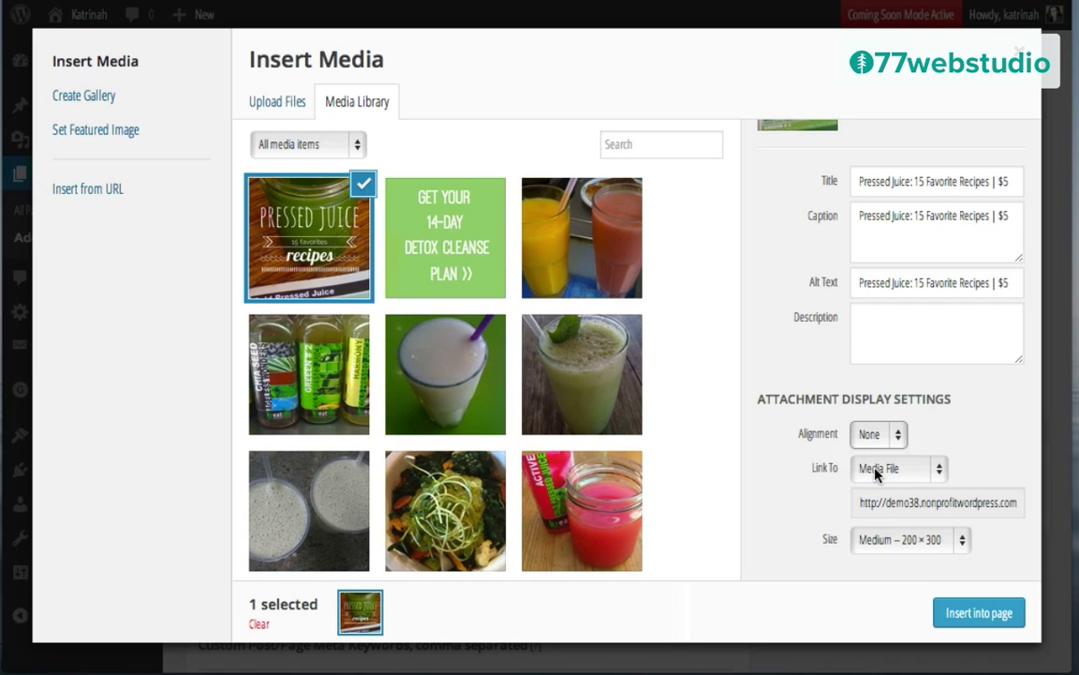
{"action": "left_click", "coordinate": [877, 470]}
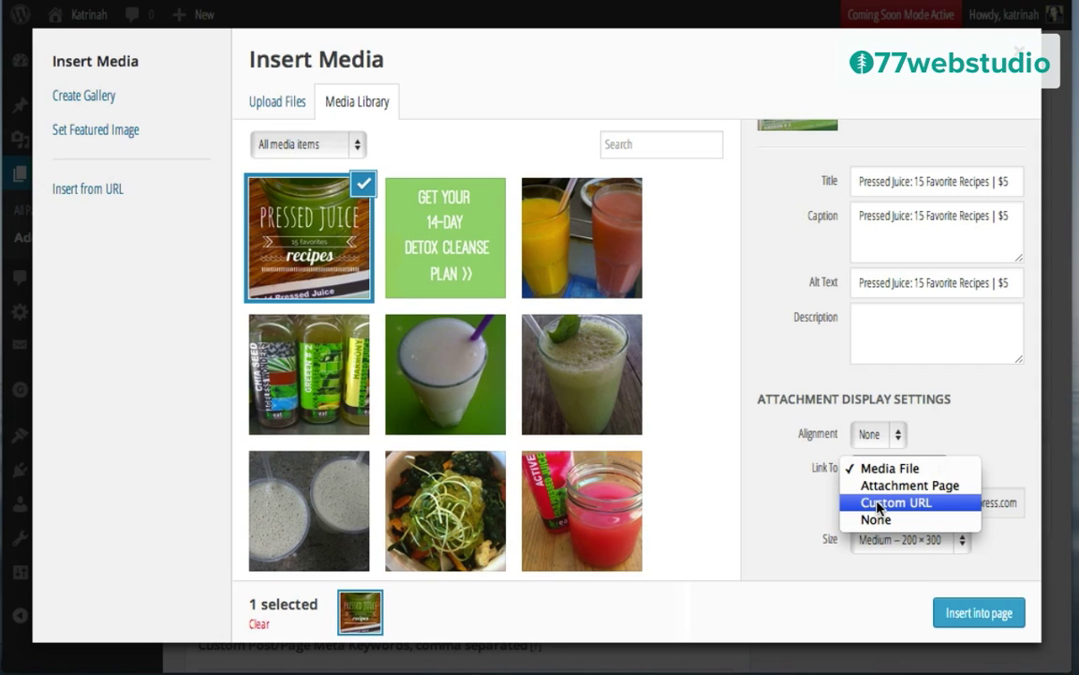
{"action": "left_click", "coordinate": [879, 504]}
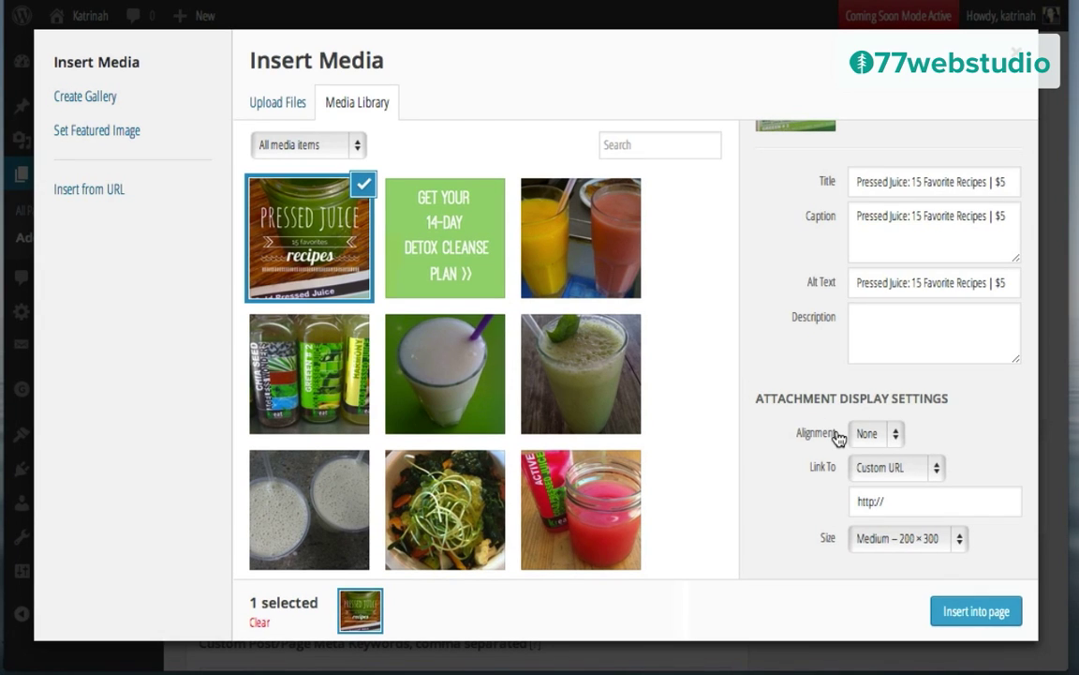
{"action": "left_click", "coordinate": [881, 499]}
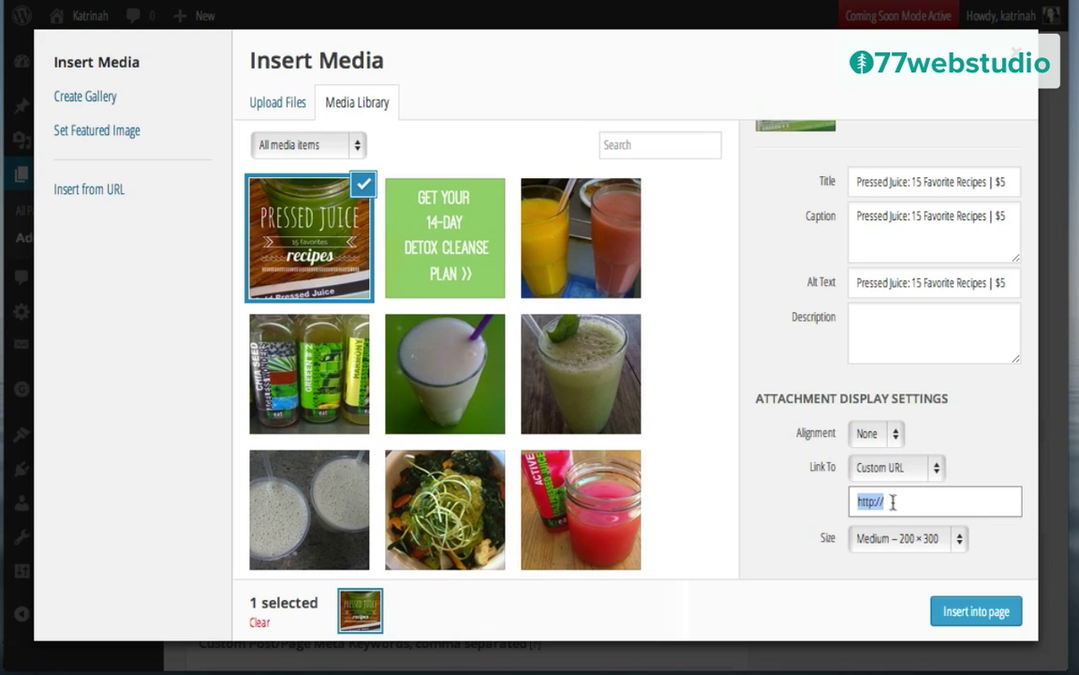
{"action": "type", "text": "http://www.amazon.com/"}
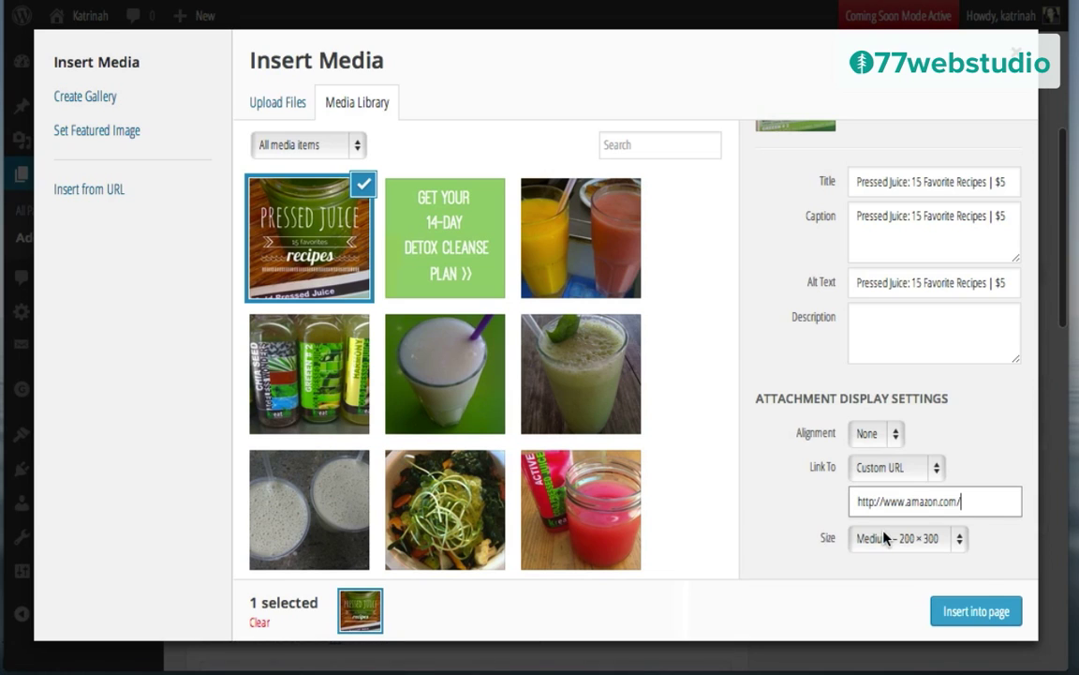
{"action": "left_click", "coordinate": [860, 546]}
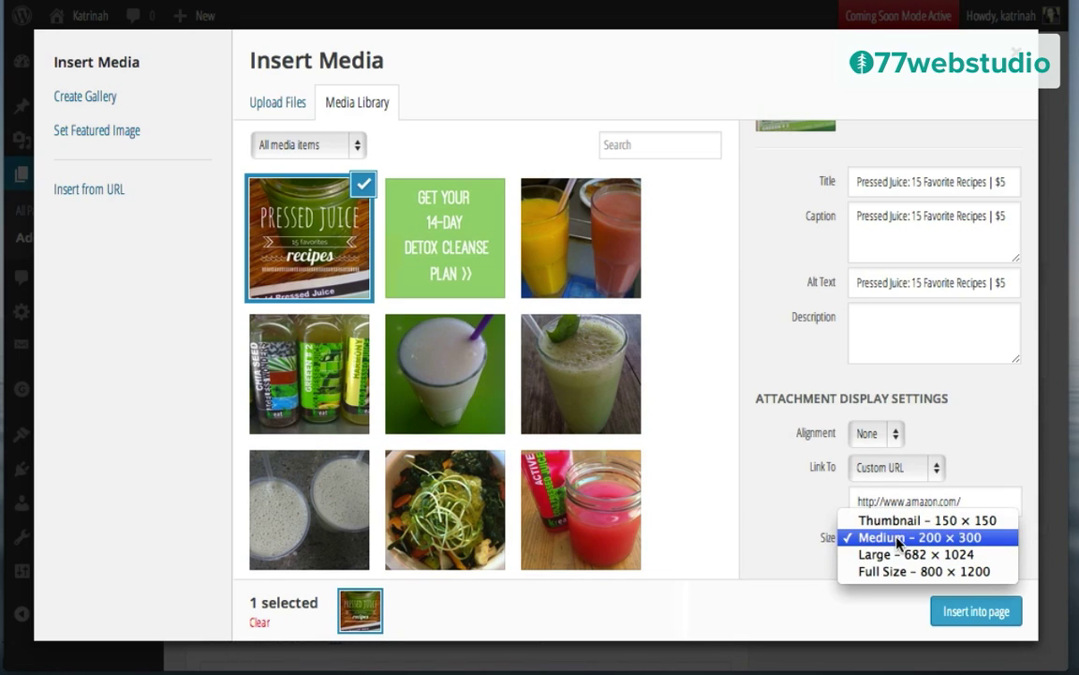
{"action": "left_click", "coordinate": [898, 540]}
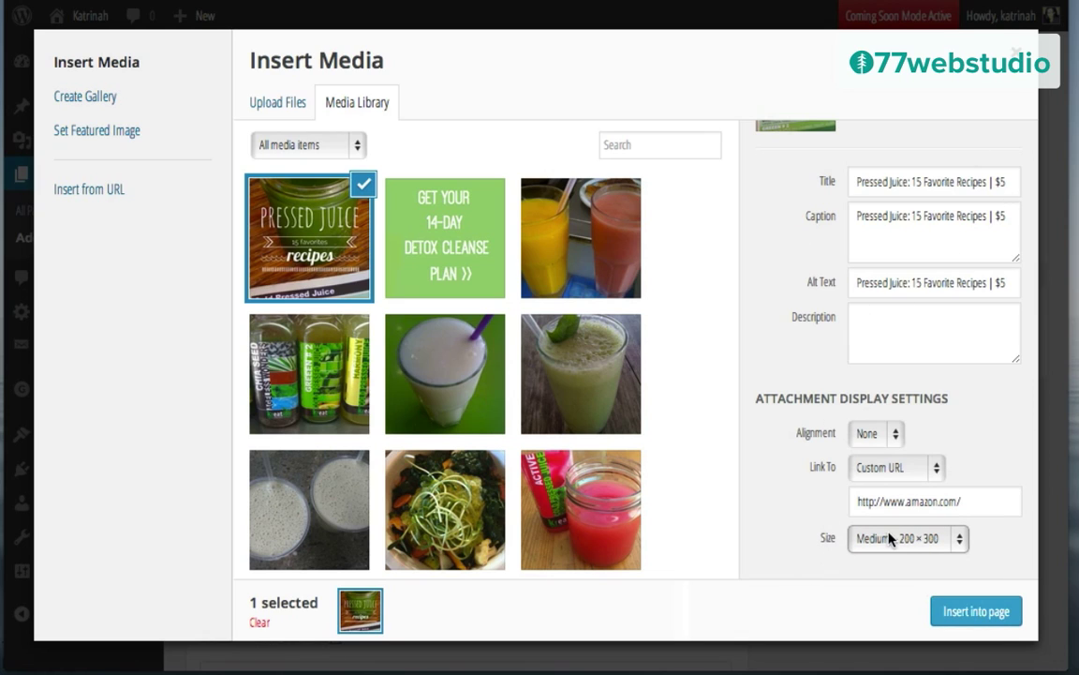
{"action": "left_click", "coordinate": [973, 615]}
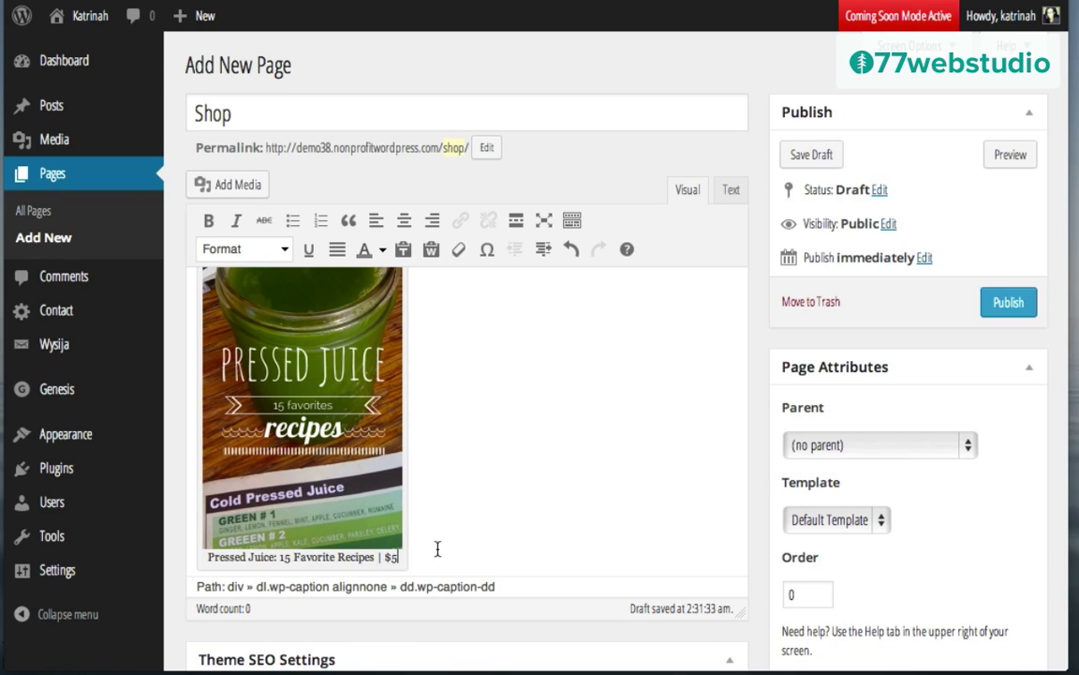
Step: Upload kale-recipes.png through Add Media
{"action": "left_click", "coordinate": [239, 187]}
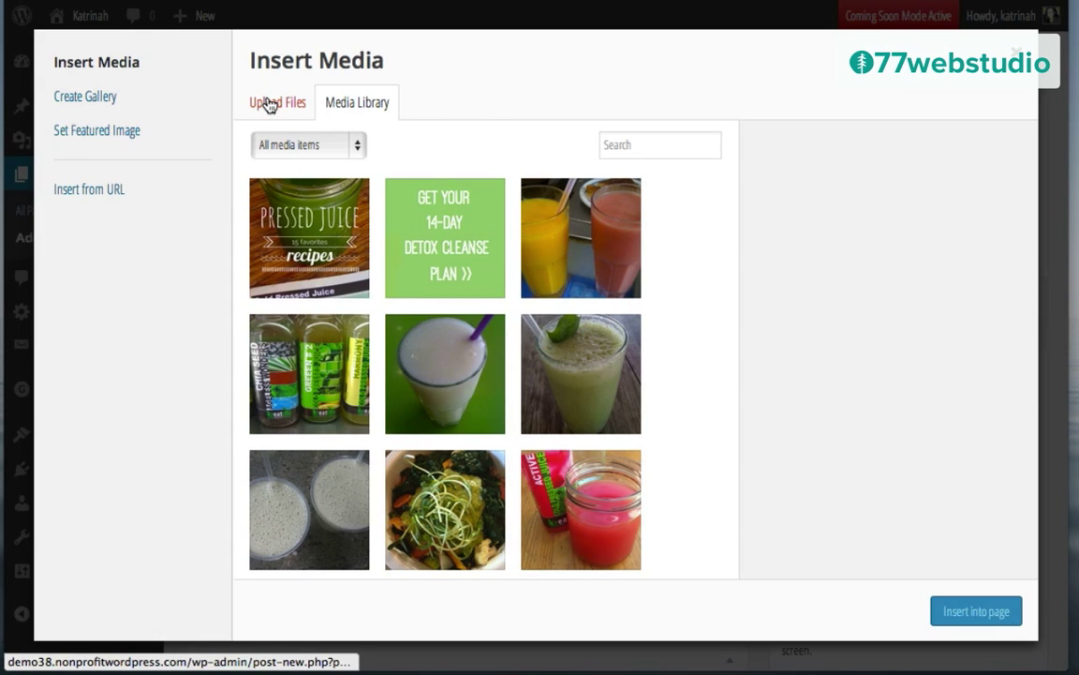
{"action": "left_click", "coordinate": [269, 104]}
{"action": "left_click", "coordinate": [643, 396]}
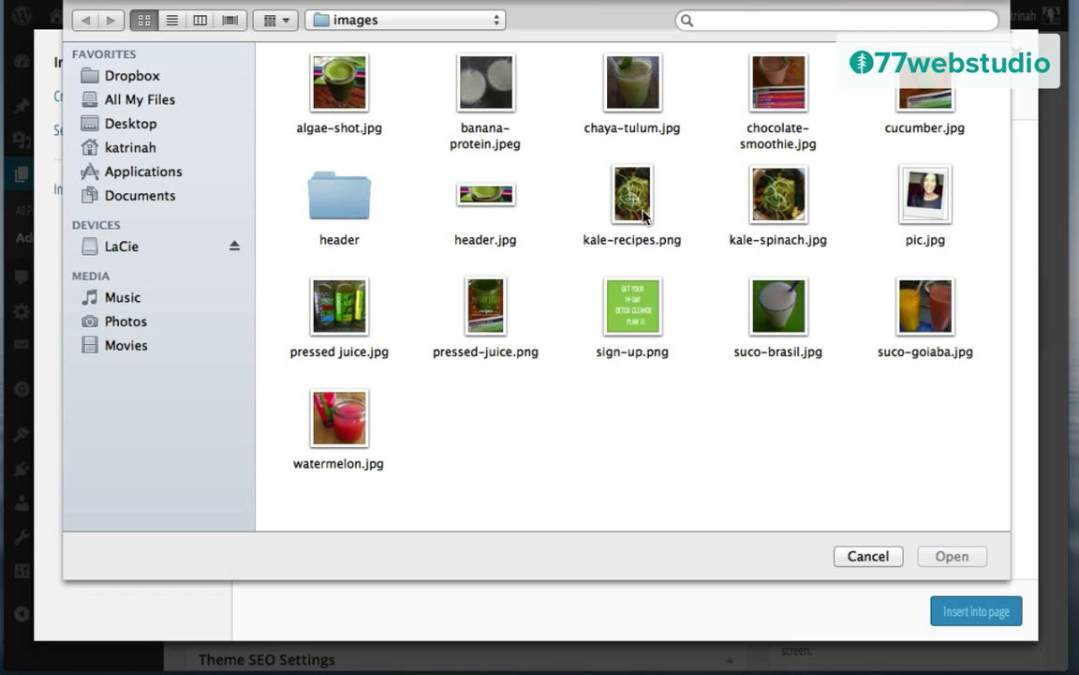
{"action": "left_click", "coordinate": [629, 195]}
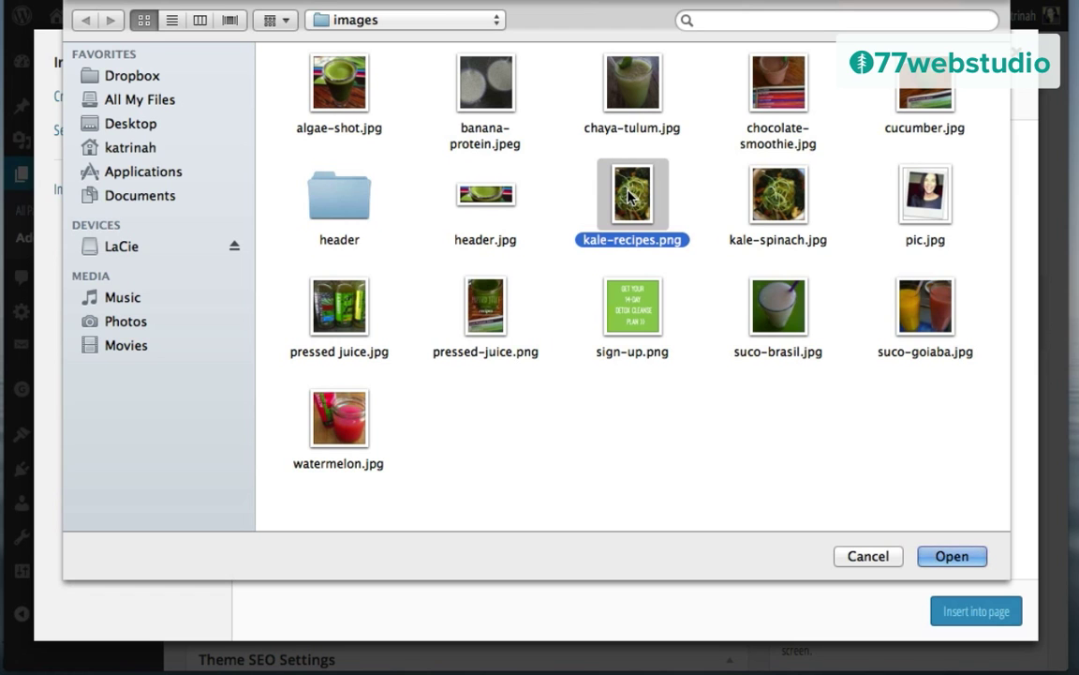
{"action": "left_click", "coordinate": [952, 557]}
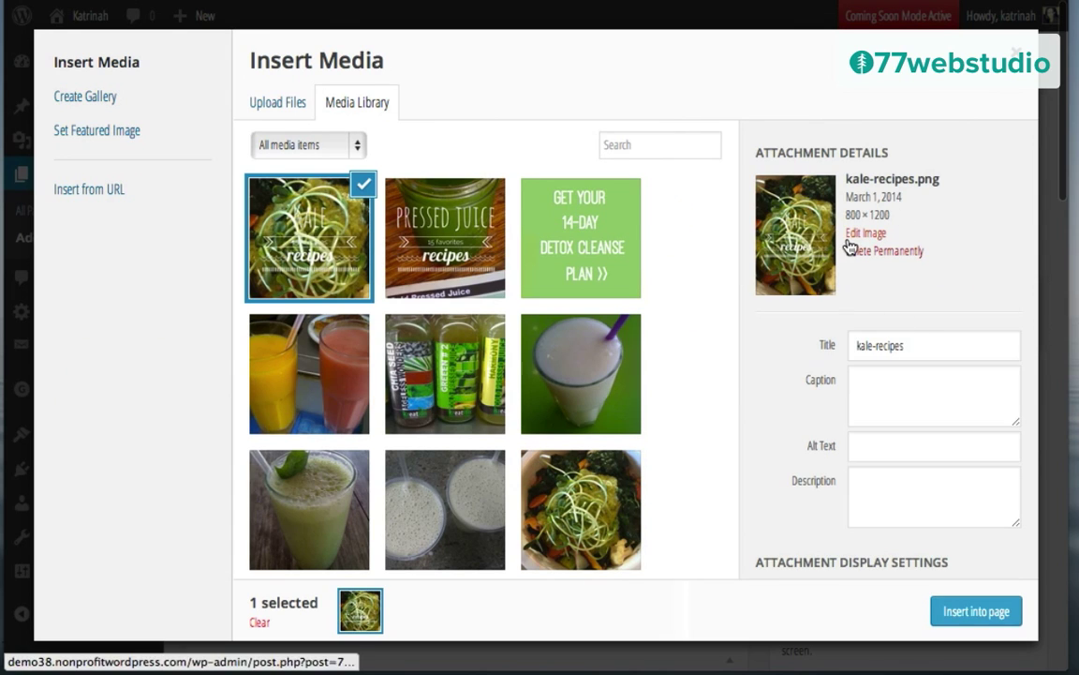
Step: Give the kale image the title and caption 'Kale & Greens: 15 Favorite Recipes | $5'
{"action": "triple_click", "coordinate": [870, 347]}
{"action": "type", "text": "Kale & Greens: 15 Favorite Recipes | $5"}
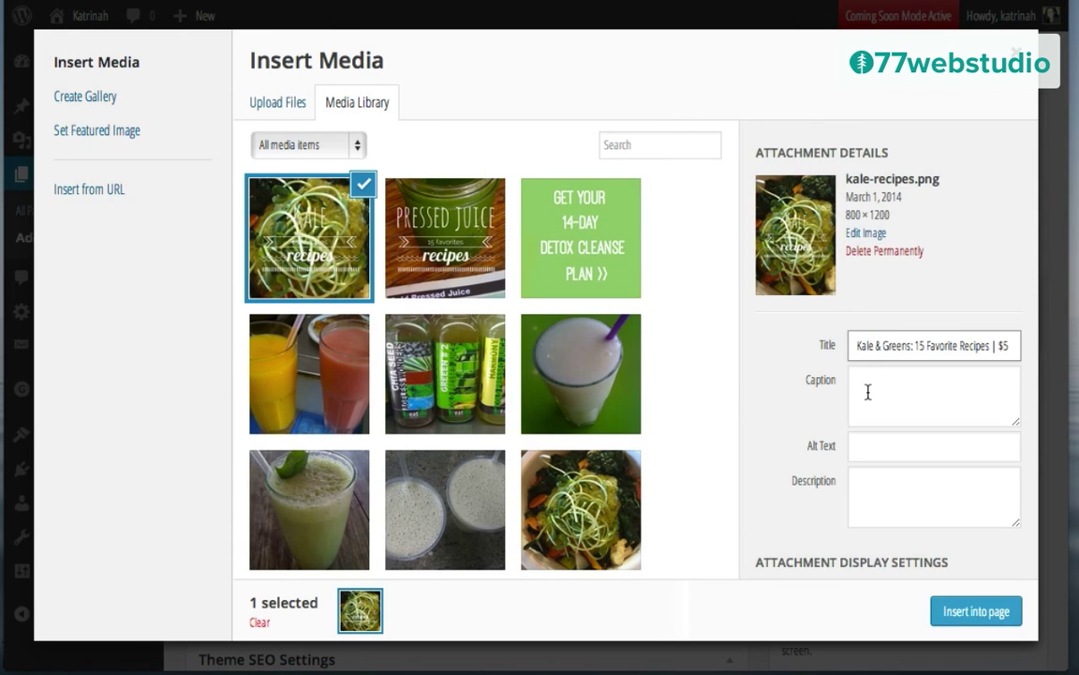
{"action": "key", "text": "Tab"}
{"action": "key", "text": "ctrl+v"}
{"action": "key", "text": "Tab"}
{"action": "key", "text": "ctrl+v"}
{"action": "scroll", "coordinate": [792, 383], "scroll_direction": "down", "scroll_amount": 3}
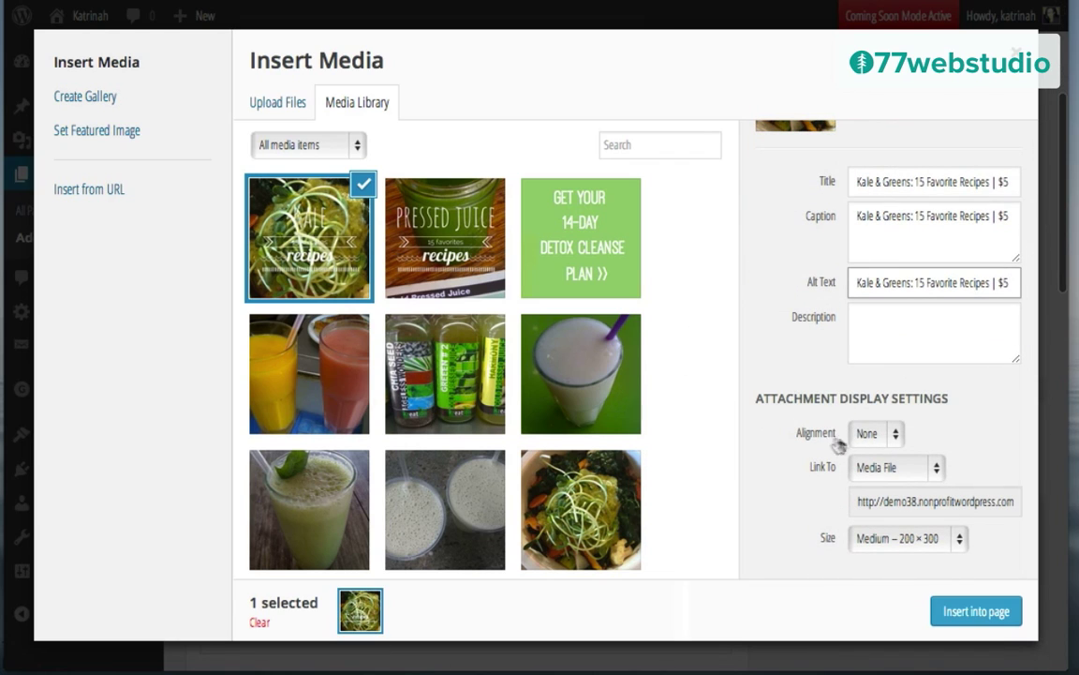
{"action": "left_click", "coordinate": [869, 472]}
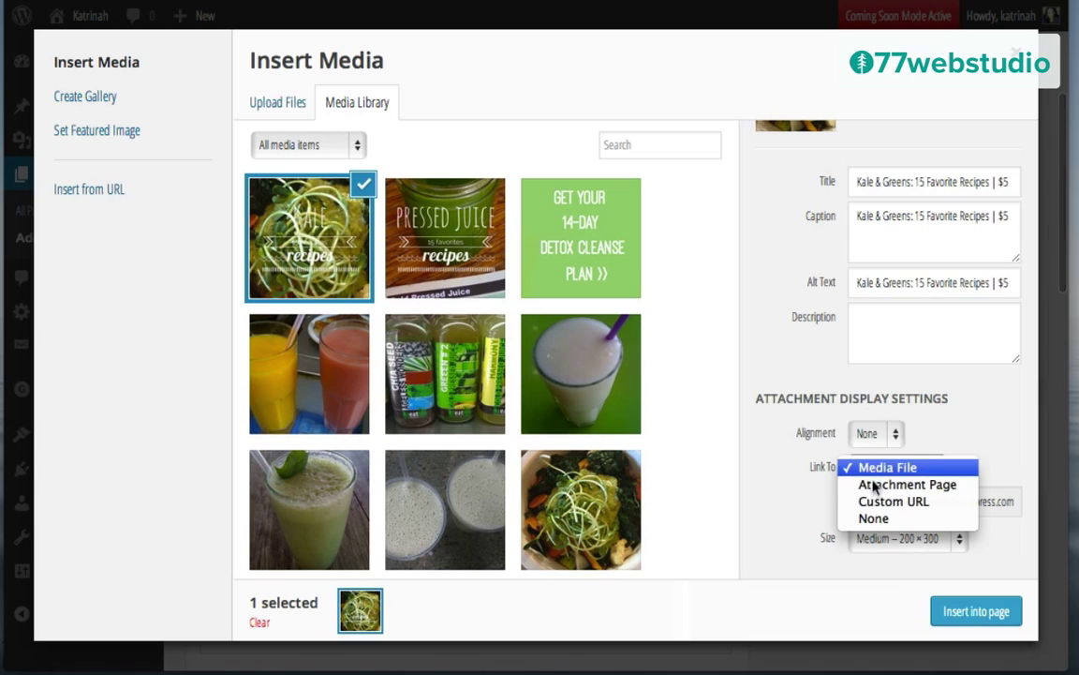
{"action": "left_click", "coordinate": [881, 501]}
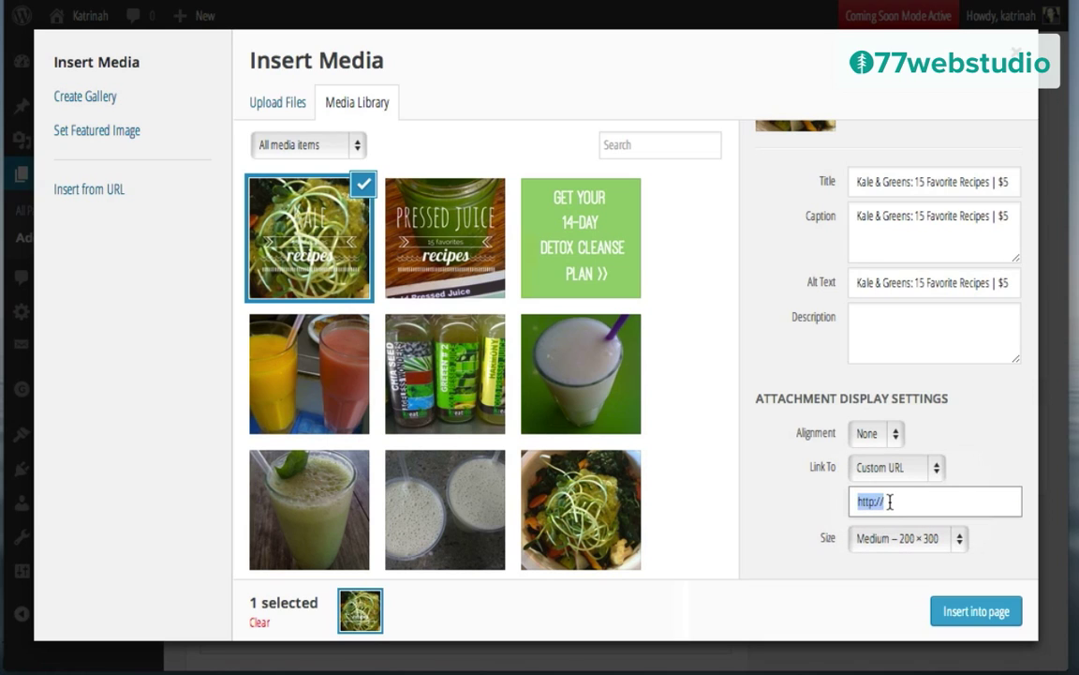
{"action": "left_click", "coordinate": [890, 502]}
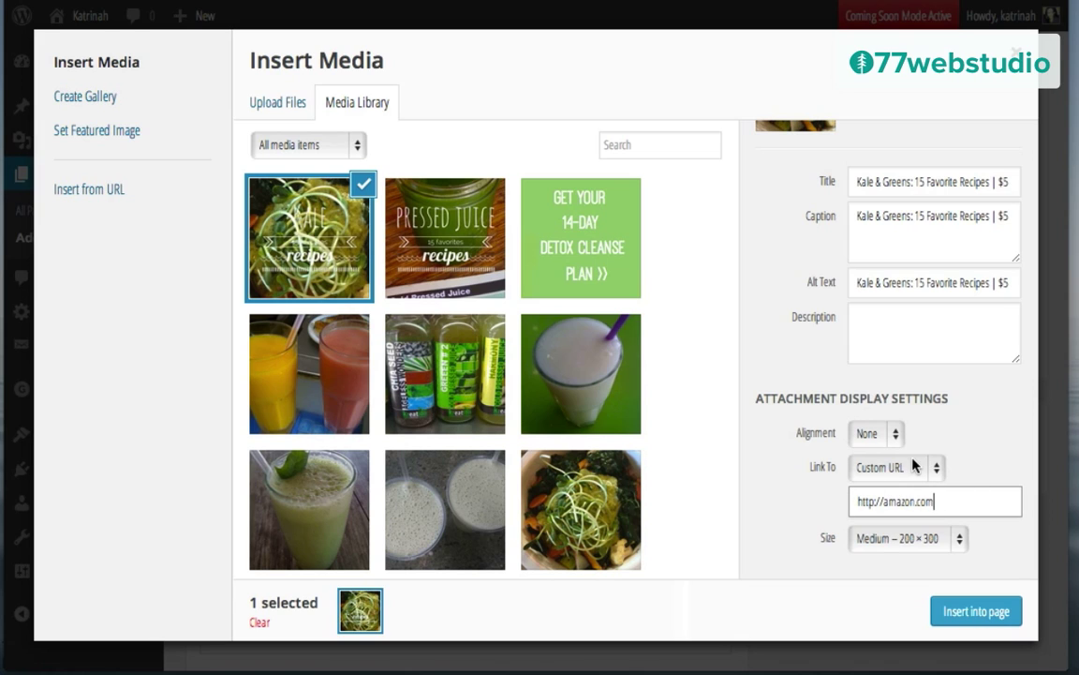
{"action": "left_click", "coordinate": [871, 468]}
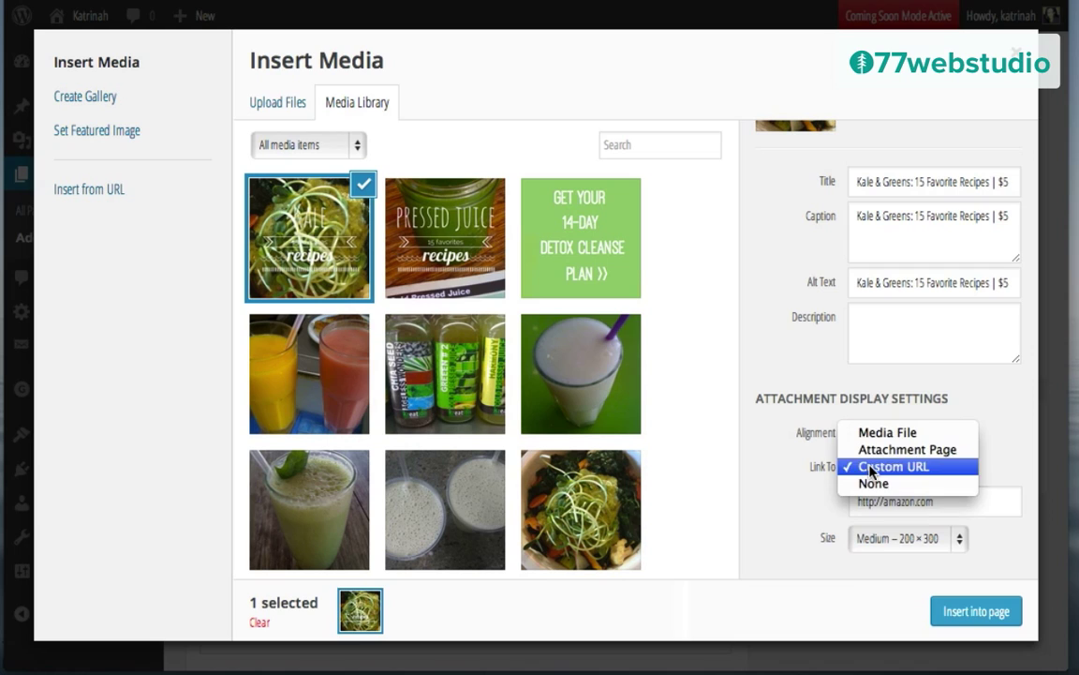
{"action": "left_click", "coordinate": [881, 467]}
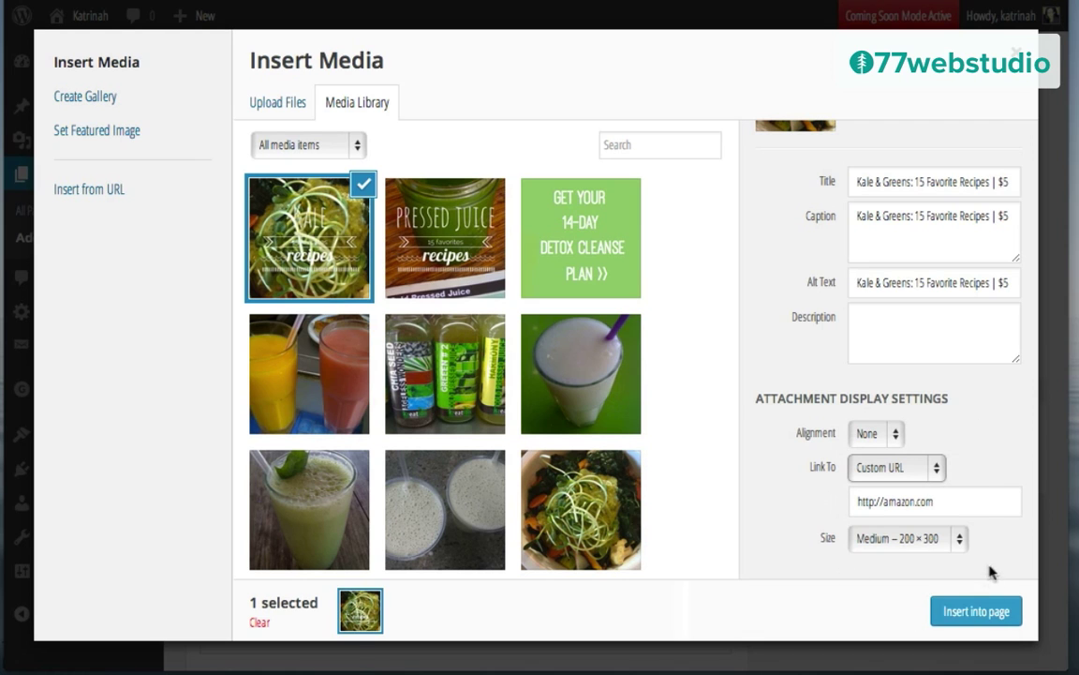
{"action": "left_click", "coordinate": [975, 611]}
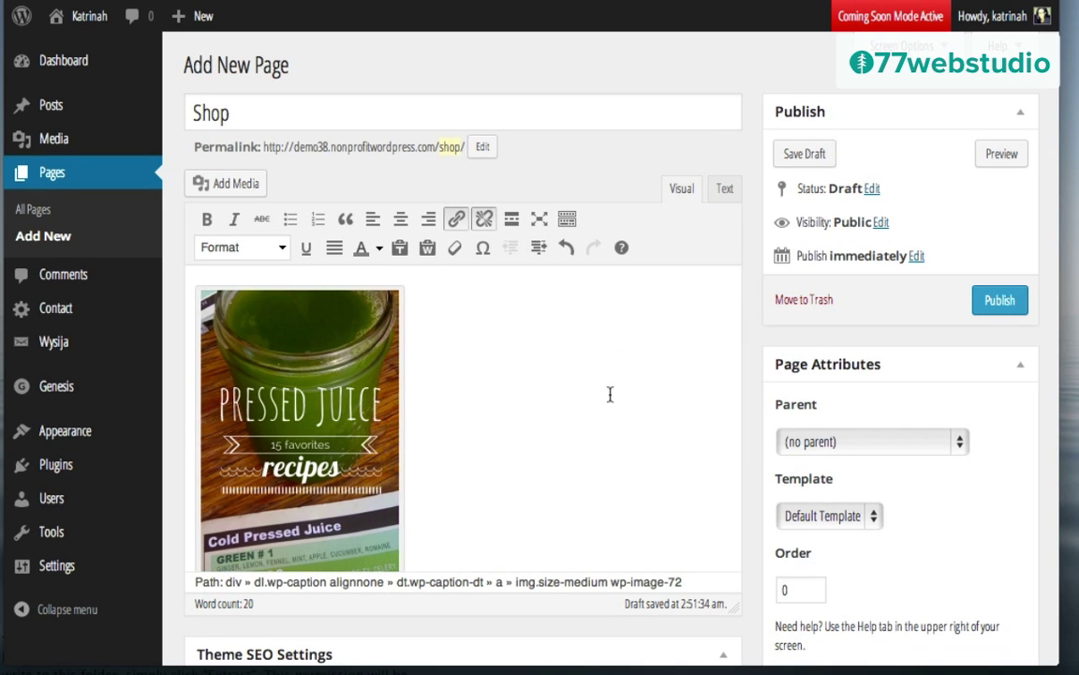
Step: Set the Pressed Juice image's alignment to Left
{"action": "scroll", "coordinate": [480, 429], "scroll_direction": "down", "scroll_amount": 5}
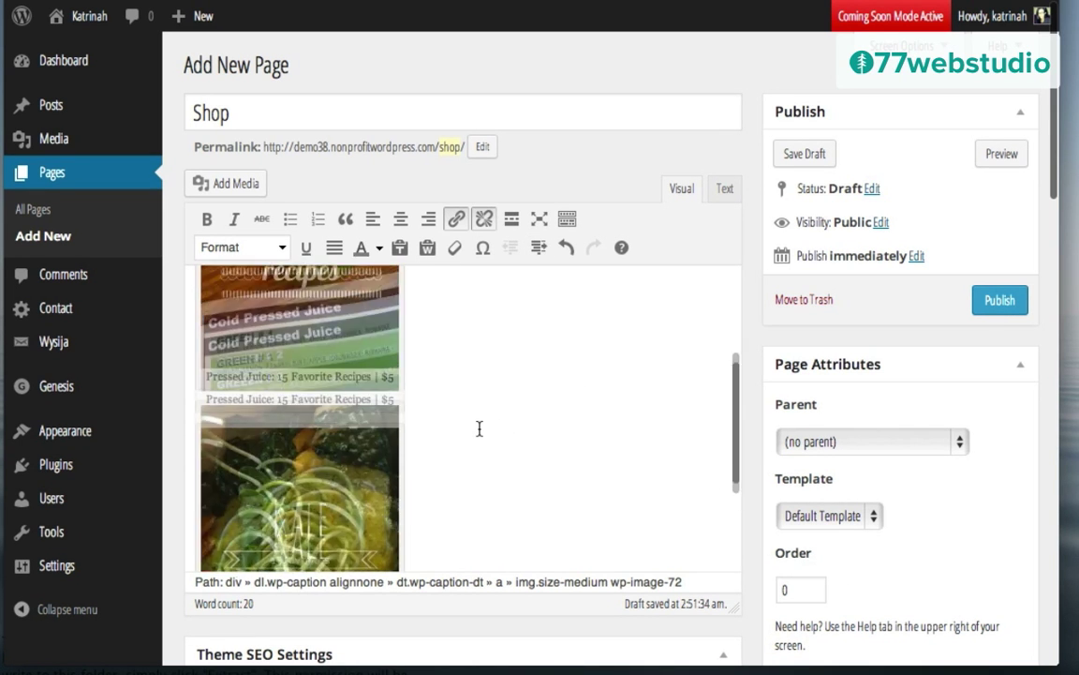
{"action": "scroll", "coordinate": [478, 429], "scroll_direction": "up", "scroll_amount": 5}
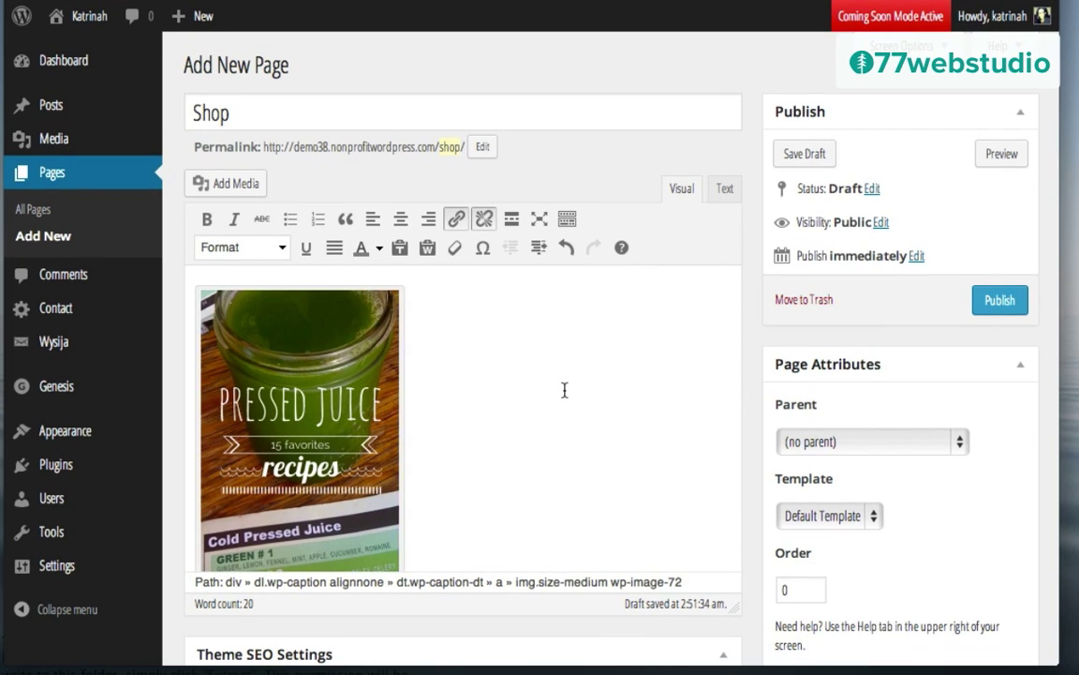
{"action": "scroll", "coordinate": [498, 392], "scroll_direction": "down", "scroll_amount": 3}
{"action": "scroll", "coordinate": [499, 396], "scroll_direction": "up", "scroll_amount": 3}
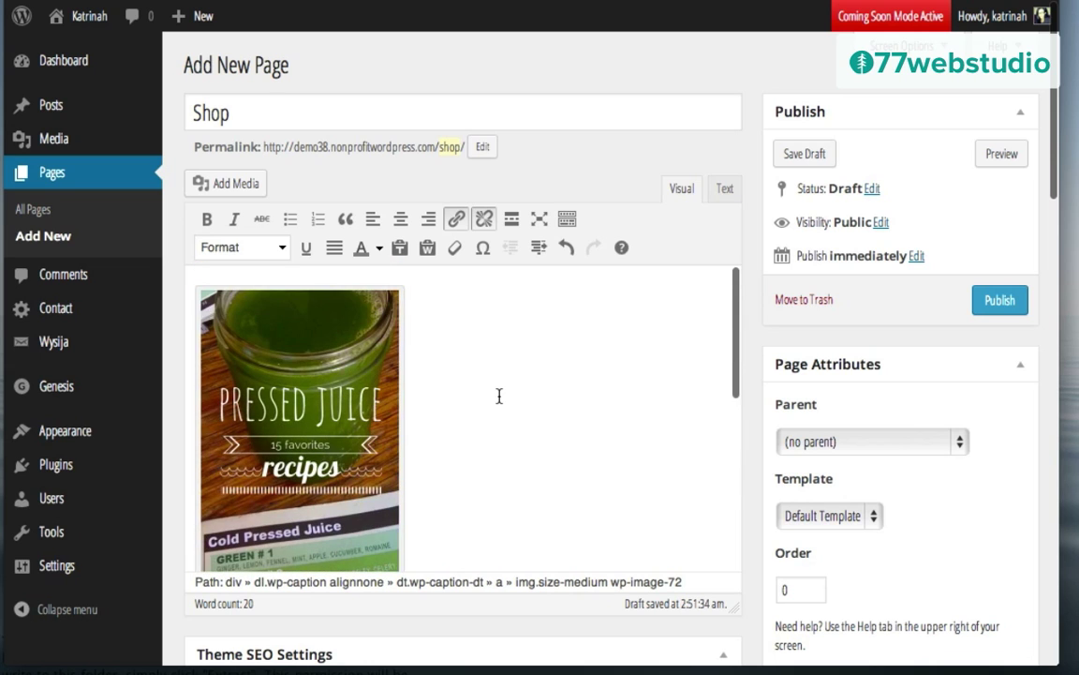
{"action": "left_click", "coordinate": [271, 427]}
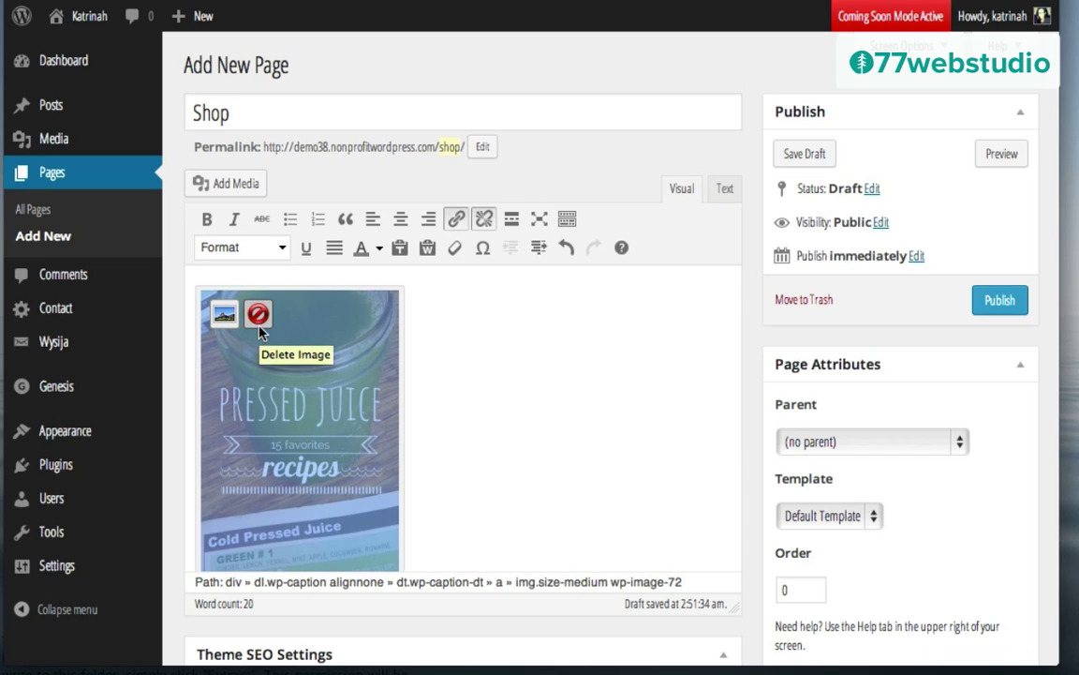
{"action": "left_click", "coordinate": [447, 419]}
{"action": "left_click", "coordinate": [274, 431]}
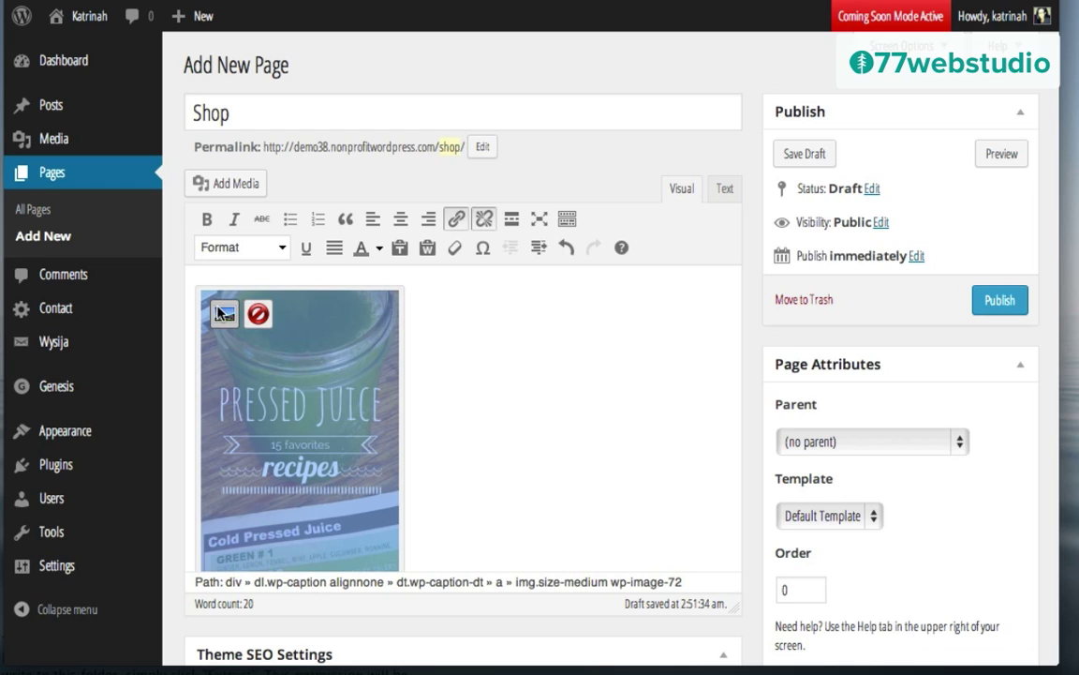
{"action": "left_click", "coordinate": [224, 313]}
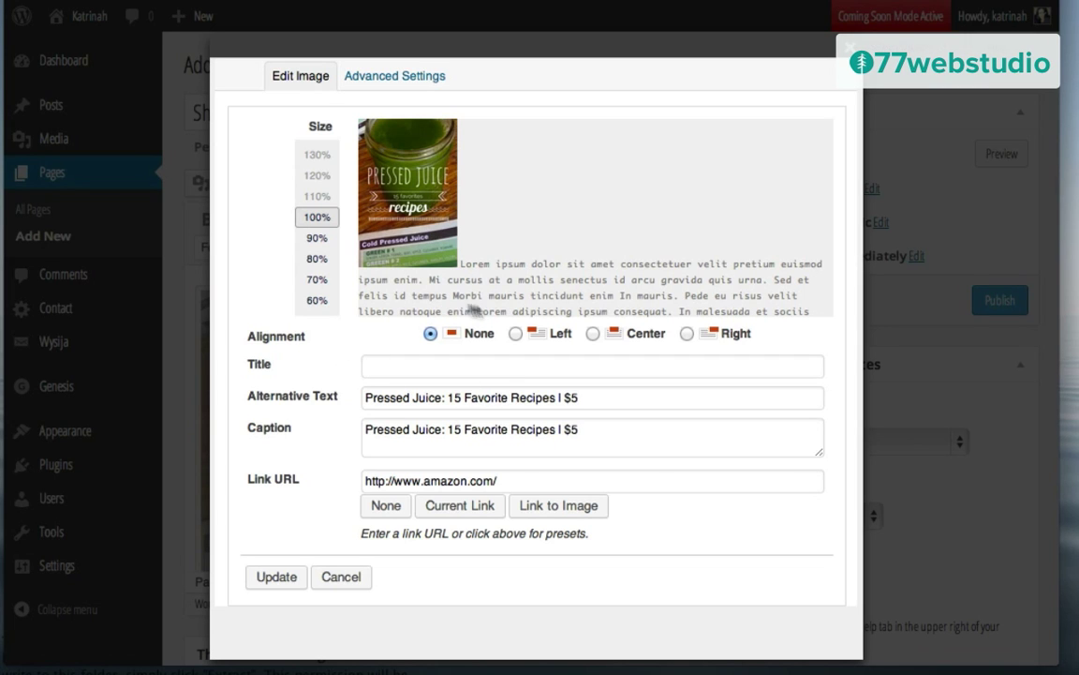
{"action": "left_click", "coordinate": [515, 333]}
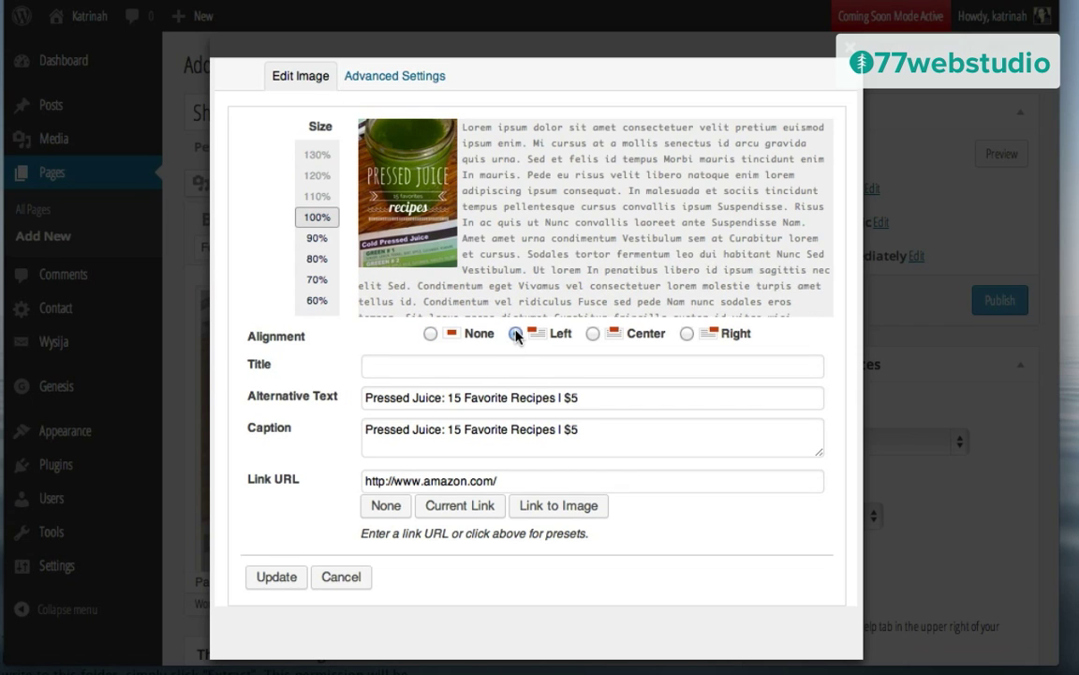
{"action": "left_click", "coordinate": [268, 576]}
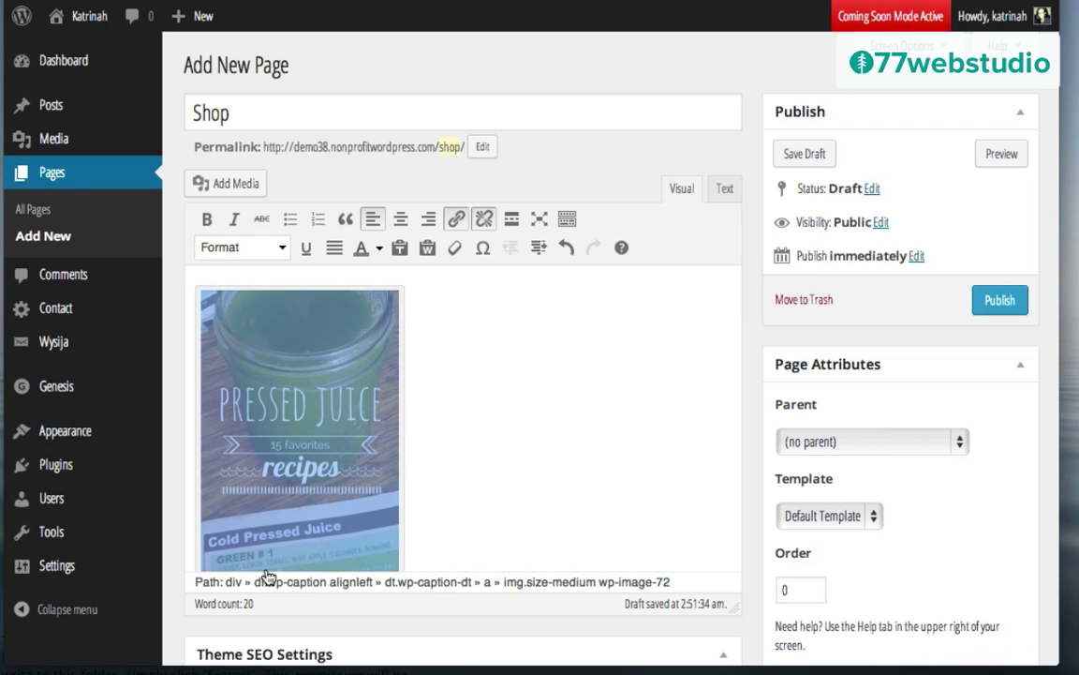
Step: Left-align the Kale & Greens image too, then publish the Shop page
{"action": "scroll", "coordinate": [468, 457], "scroll_direction": "down", "scroll_amount": 5}
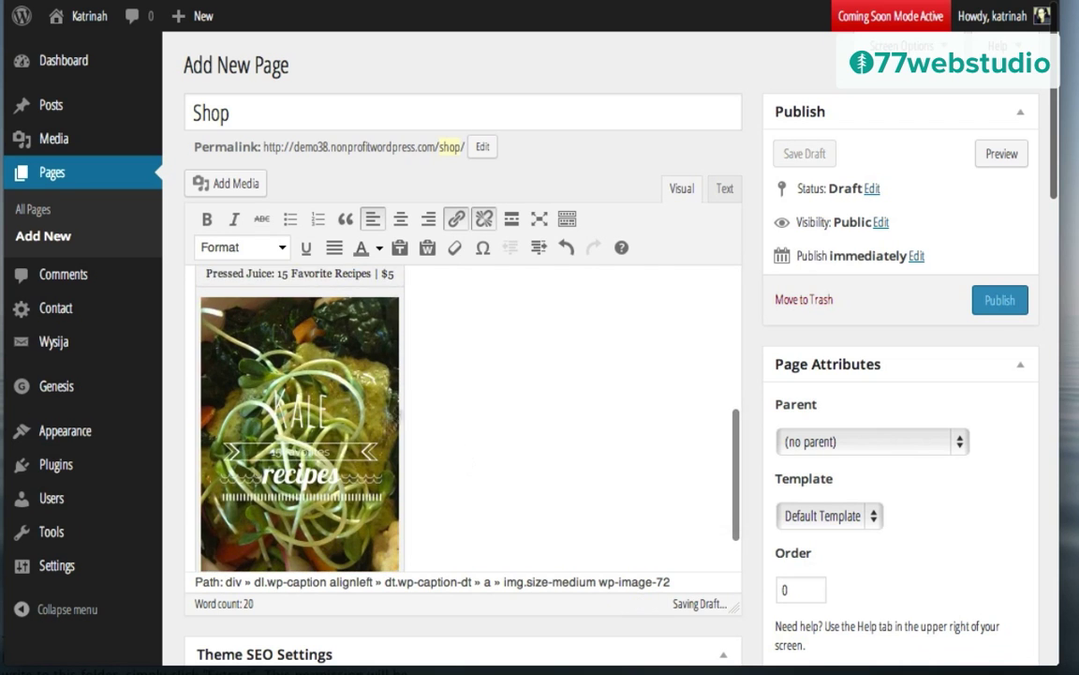
{"action": "left_click", "coordinate": [296, 418]}
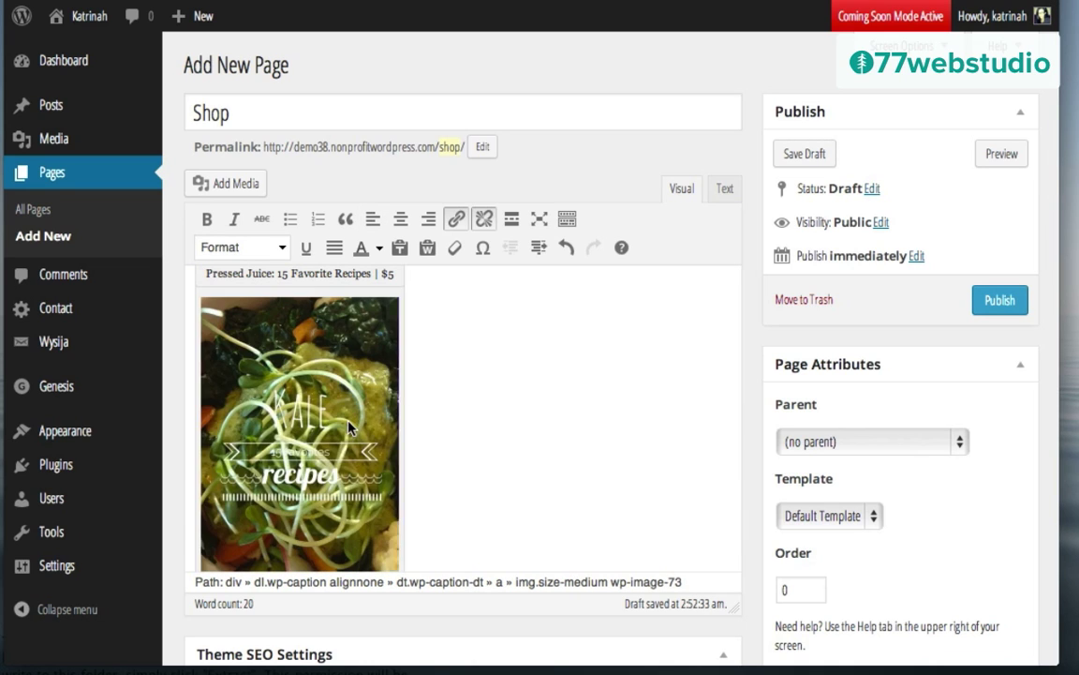
{"action": "left_click", "coordinate": [313, 377]}
{"action": "left_click", "coordinate": [223, 321]}
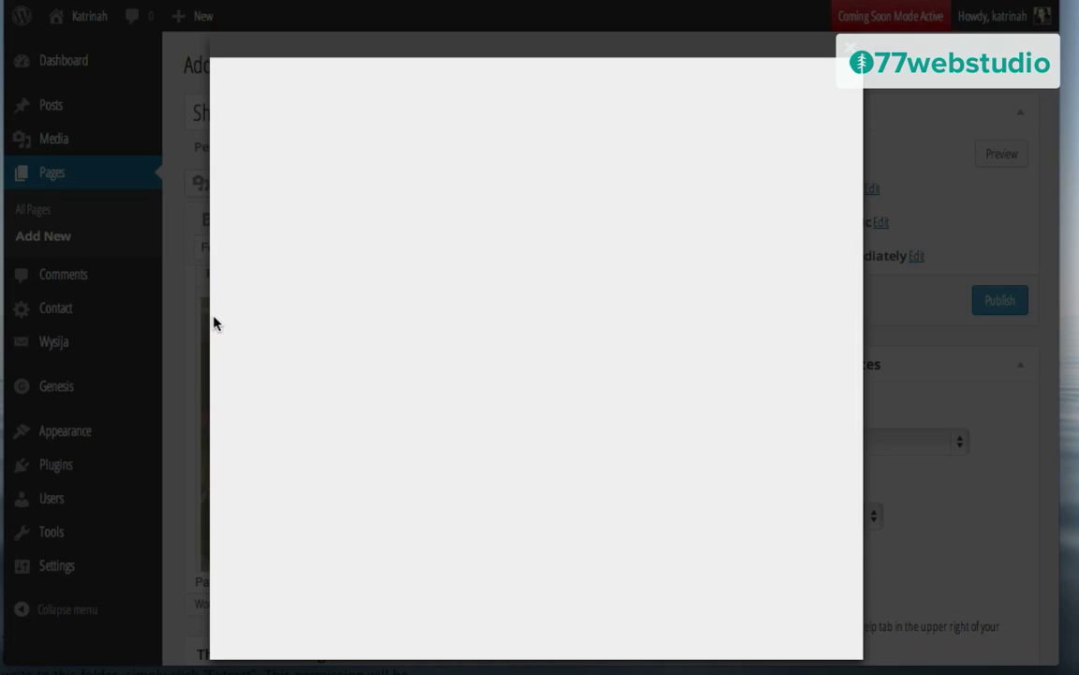
{"action": "left_click", "coordinate": [516, 335]}
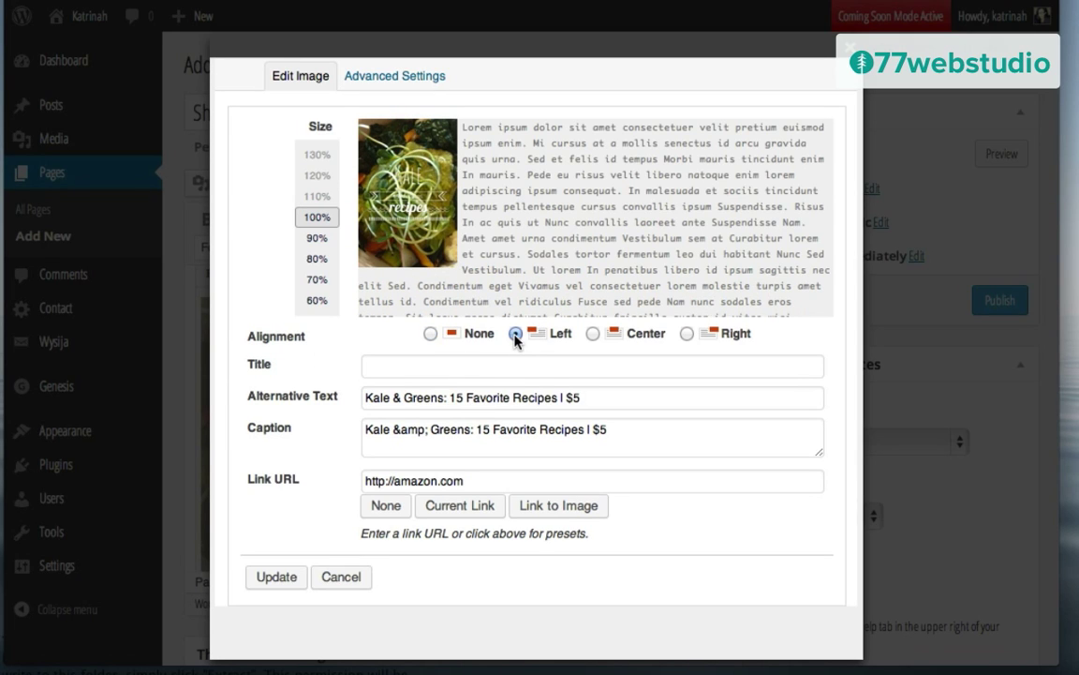
{"action": "left_click", "coordinate": [276, 576]}
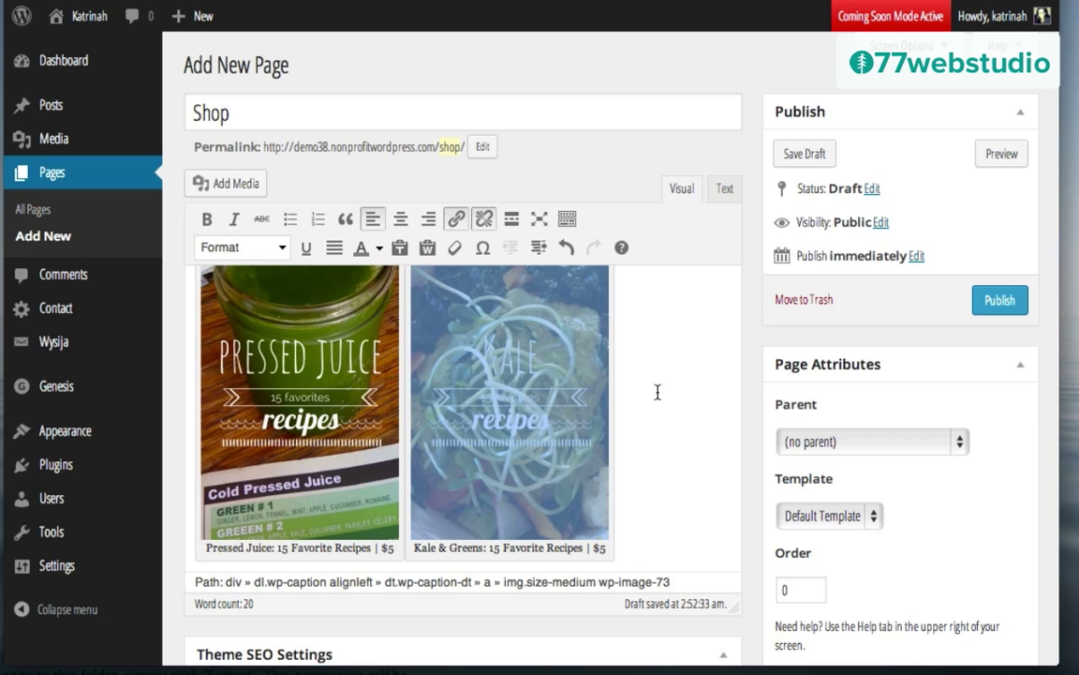
{"action": "left_click", "coordinate": [1000, 300]}
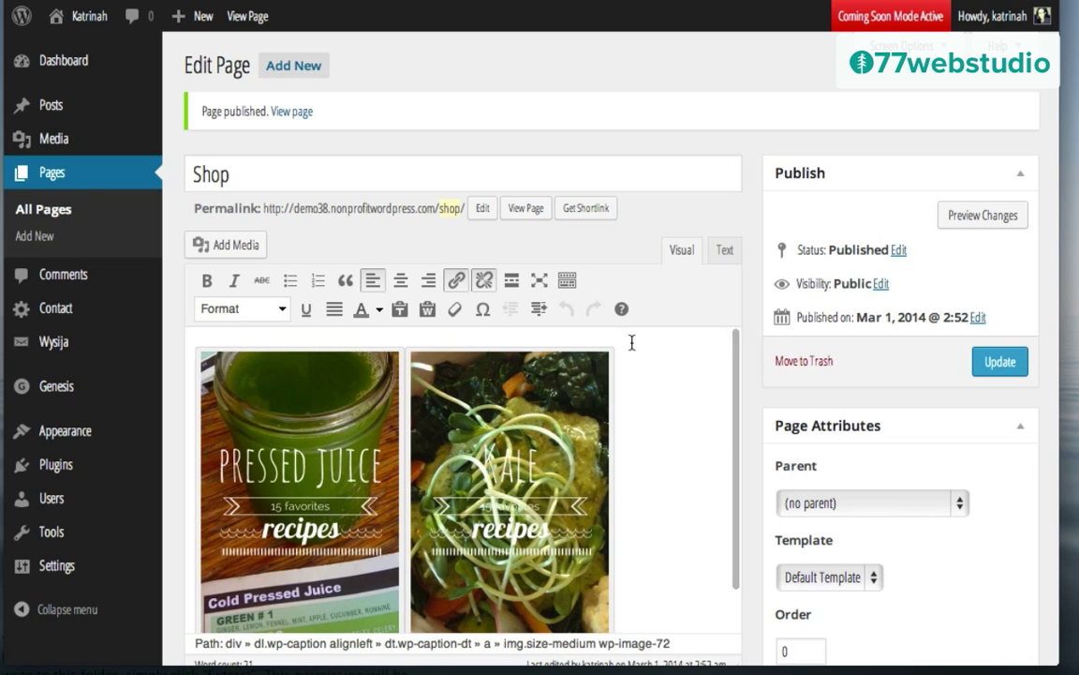
Step: View the published Shop page and confirm the Pressed Juice image opens Amazon, then return
{"action": "left_click", "coordinate": [290, 113]}
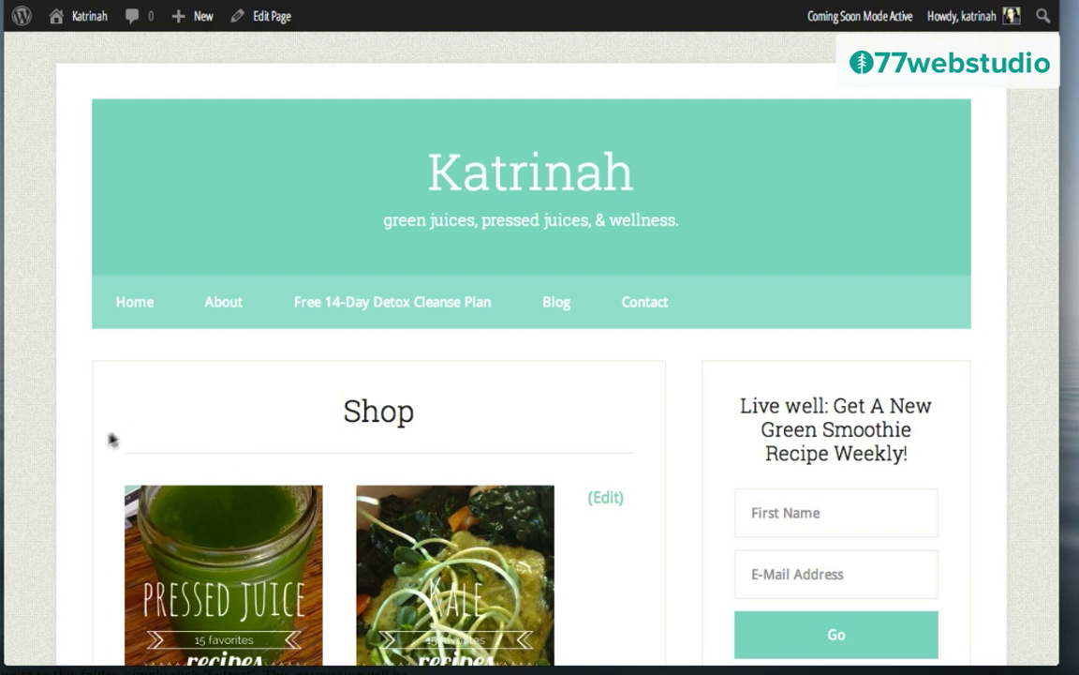
{"action": "scroll", "coordinate": [75, 453], "scroll_direction": "down", "scroll_amount": 5}
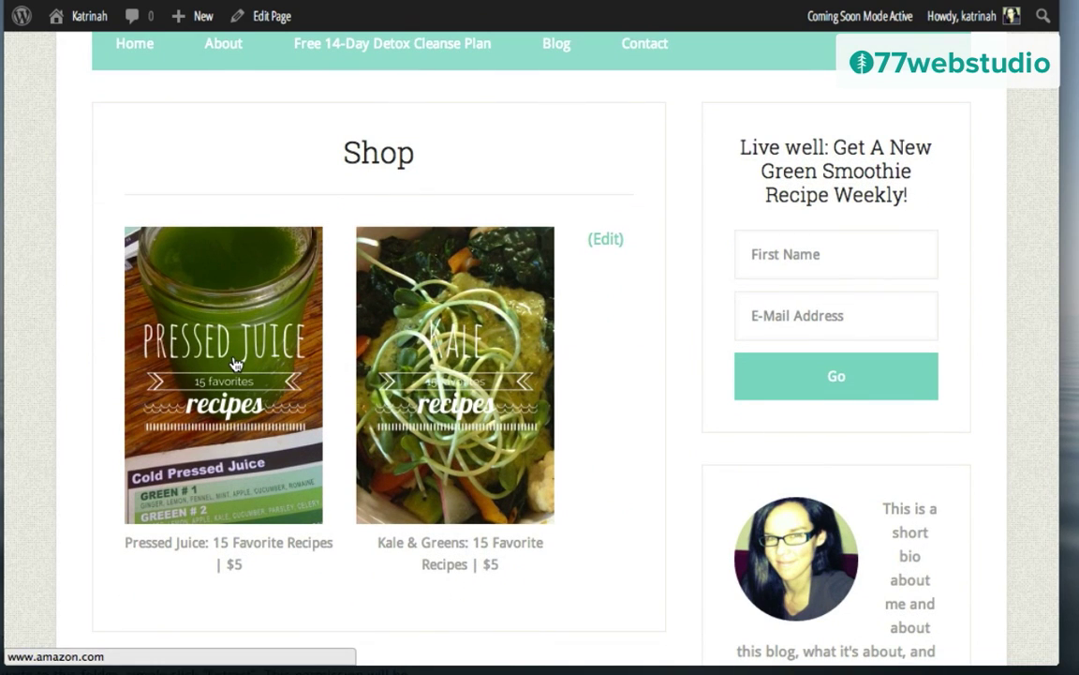
{"action": "left_click", "coordinate": [236, 363]}
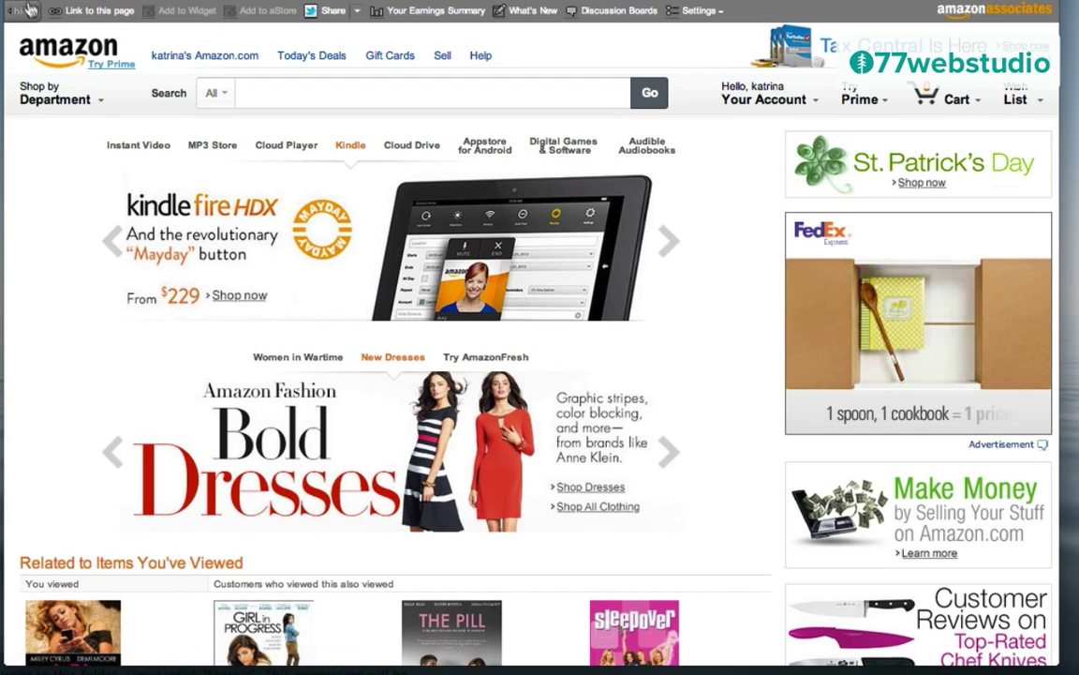
{"action": "key", "text": "super+["}
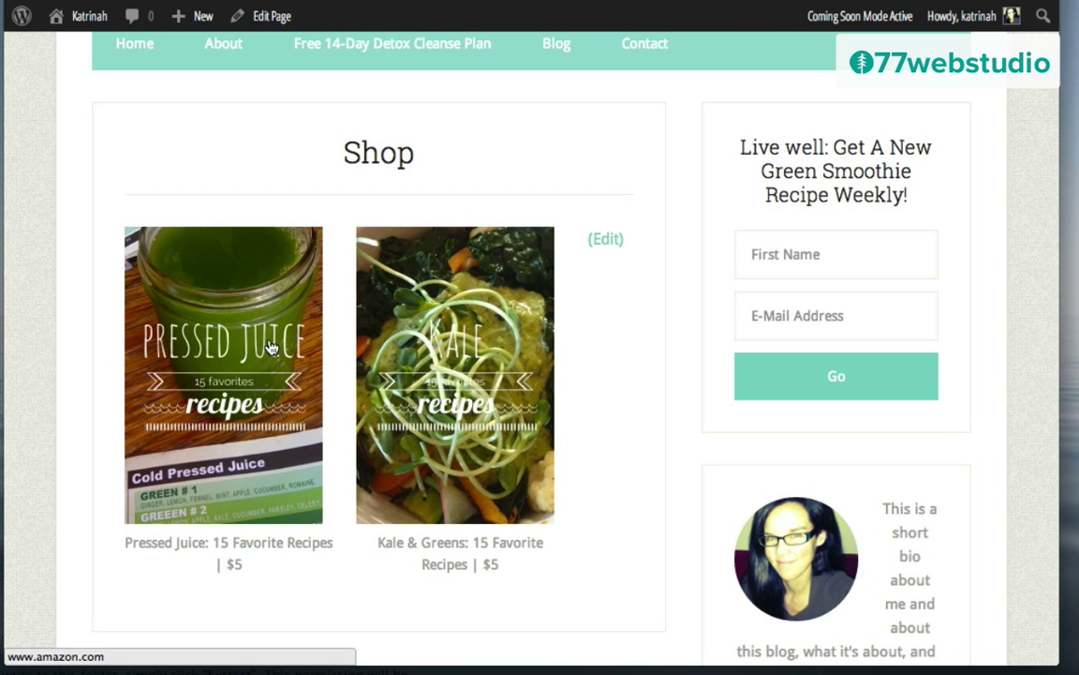
{"action": "scroll", "coordinate": [241, 304], "scroll_direction": "up", "scroll_amount": 5}
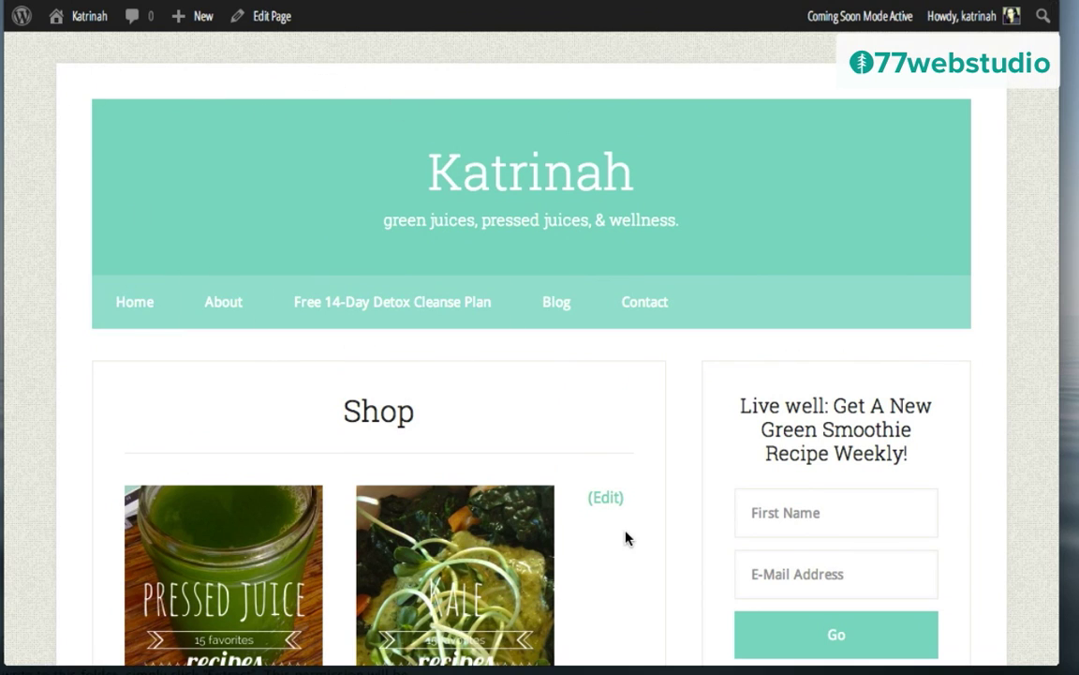
Step: Create a menu named 'Top Menu', add the Shop page to it, and save it
{"action": "mouse_move", "coordinate": [83, 26]}
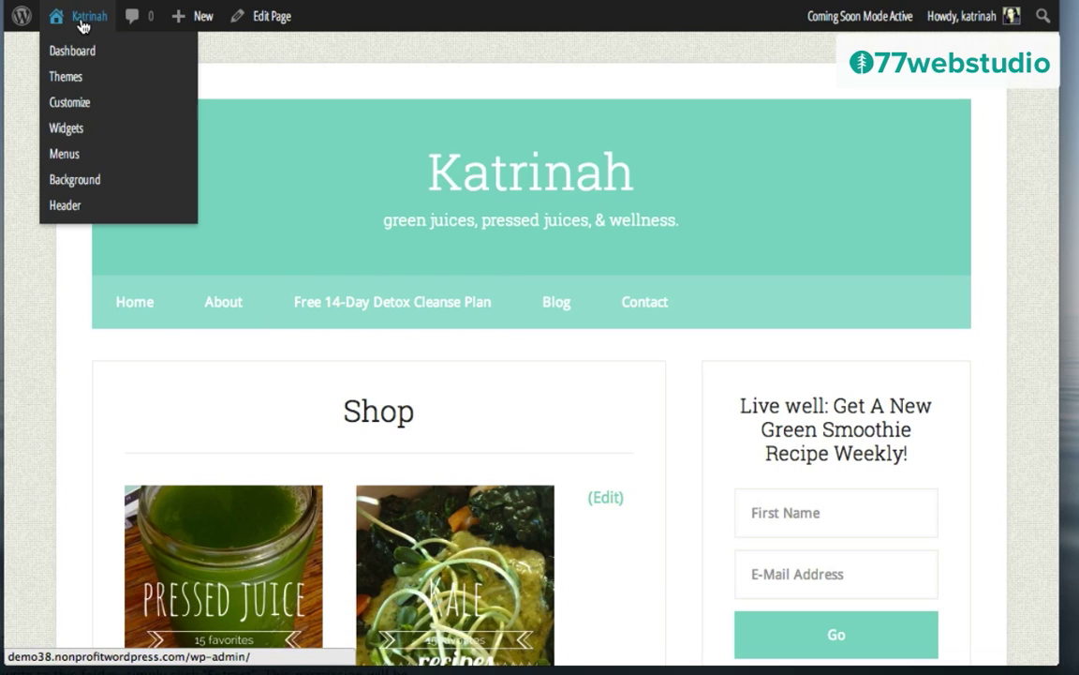
{"action": "left_click", "coordinate": [67, 158]}
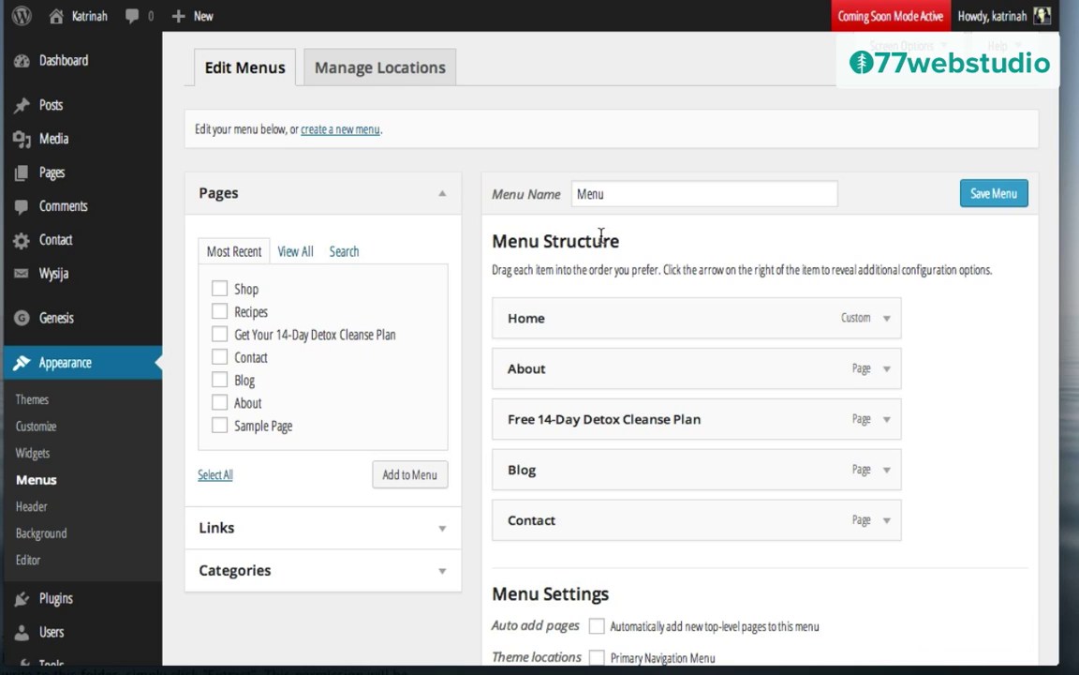
{"action": "left_click", "coordinate": [335, 130]}
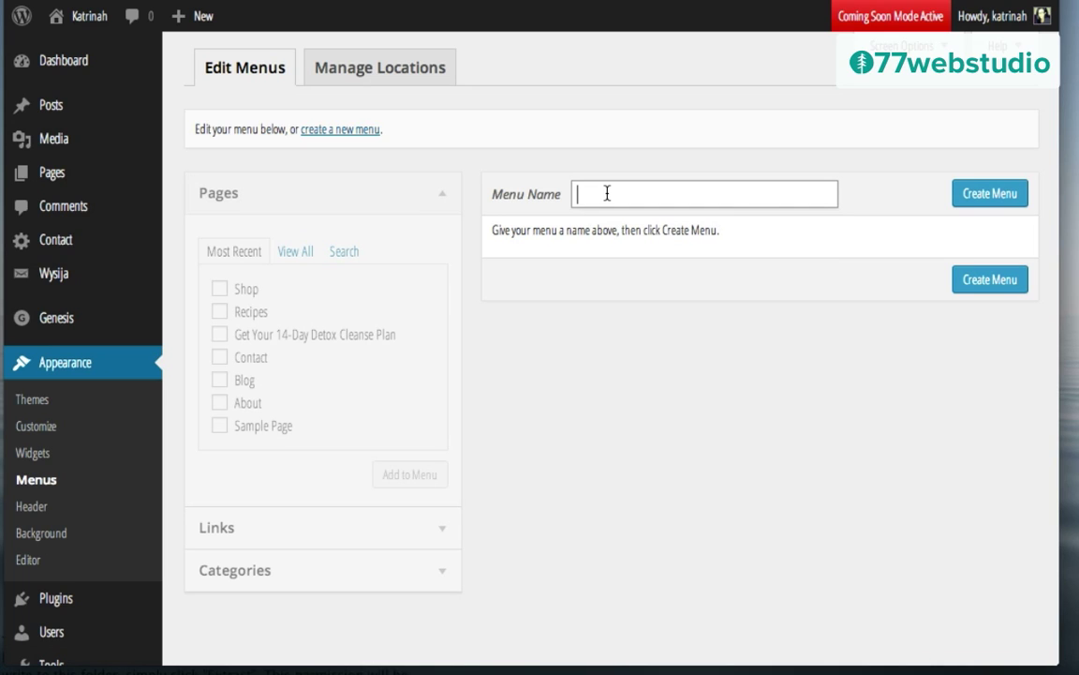
{"action": "type", "text": "Top Menu"}
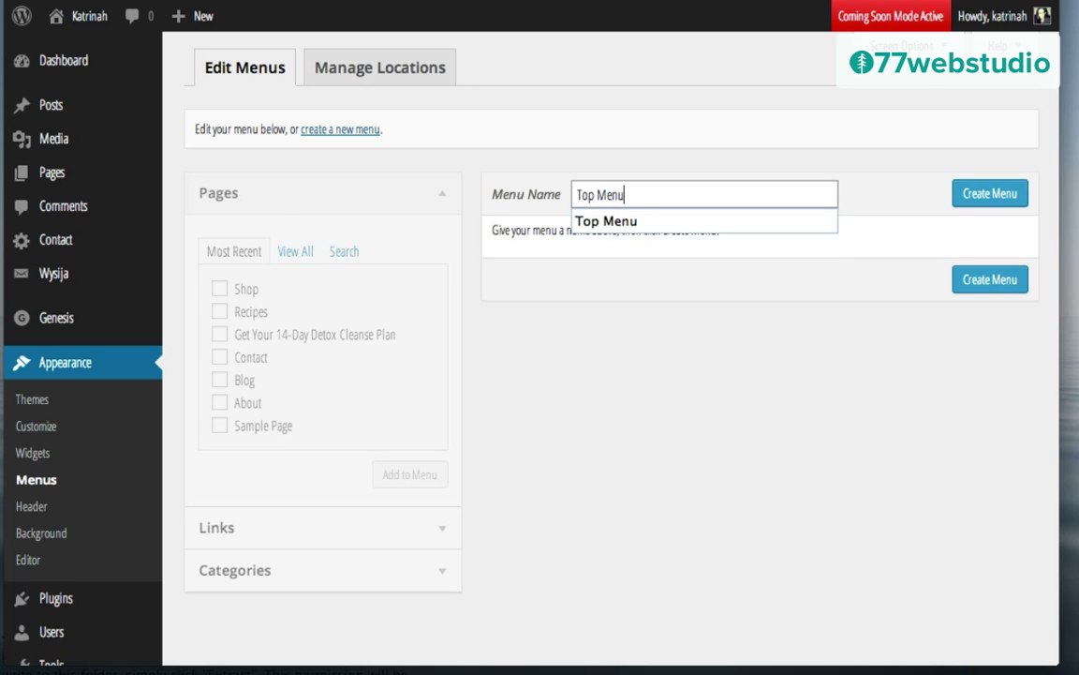
{"action": "left_click", "coordinate": [984, 279]}
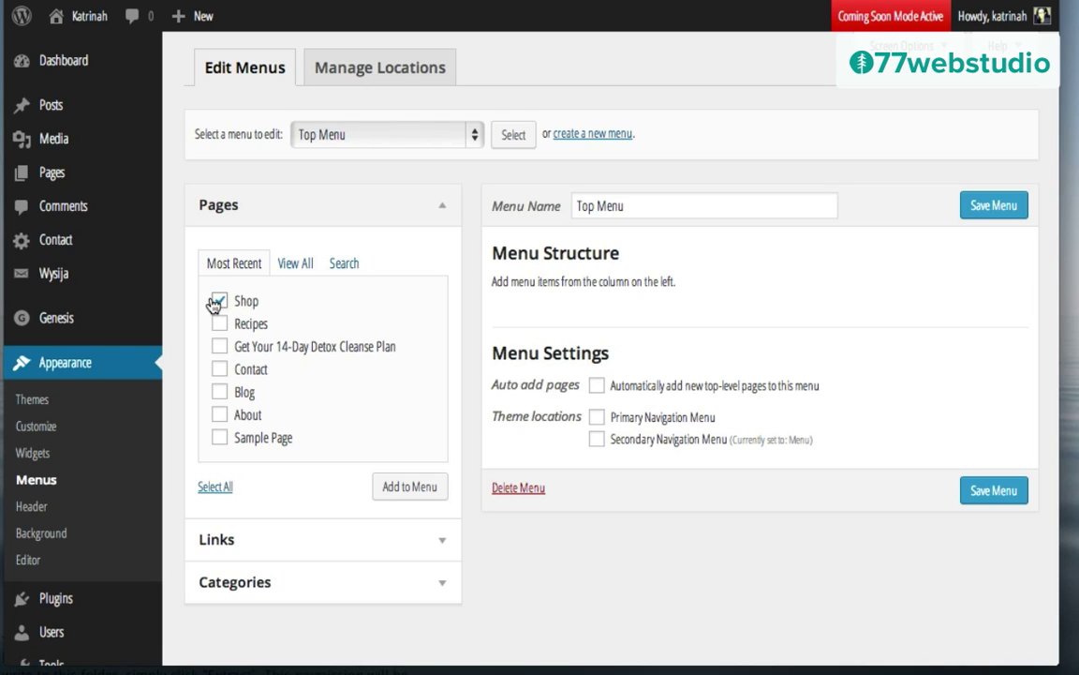
{"action": "left_click", "coordinate": [417, 492]}
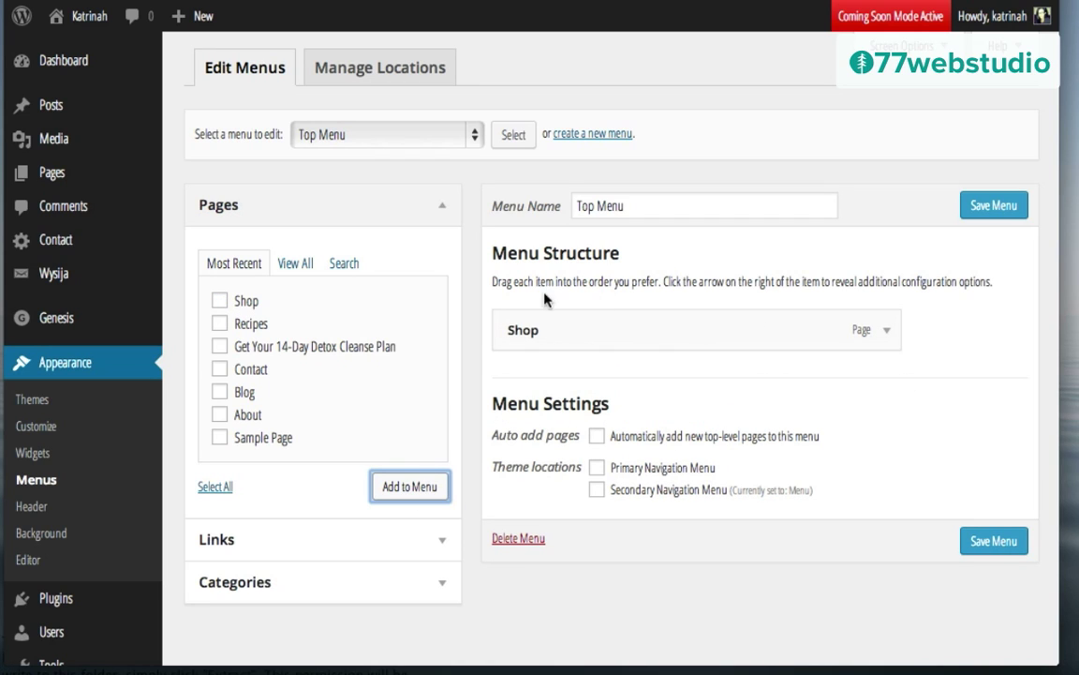
{"action": "left_click", "coordinate": [986, 207]}
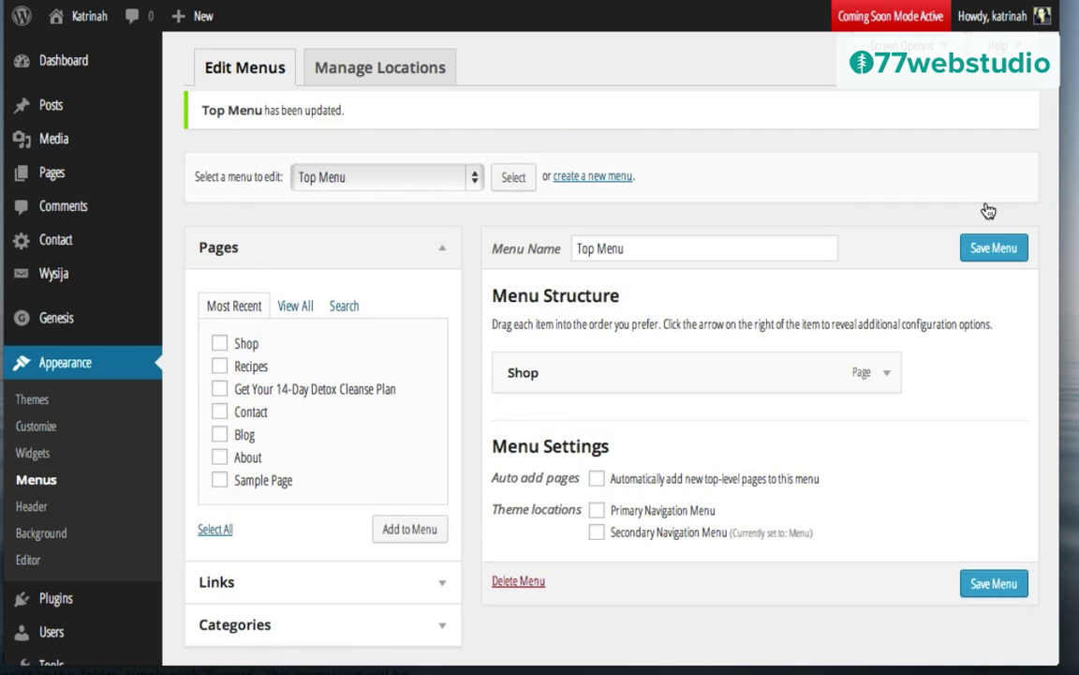
Step: Assign Top Menu to Primary Navigation, keep Menu as Secondary, and save the locations
{"action": "left_click", "coordinate": [381, 78]}
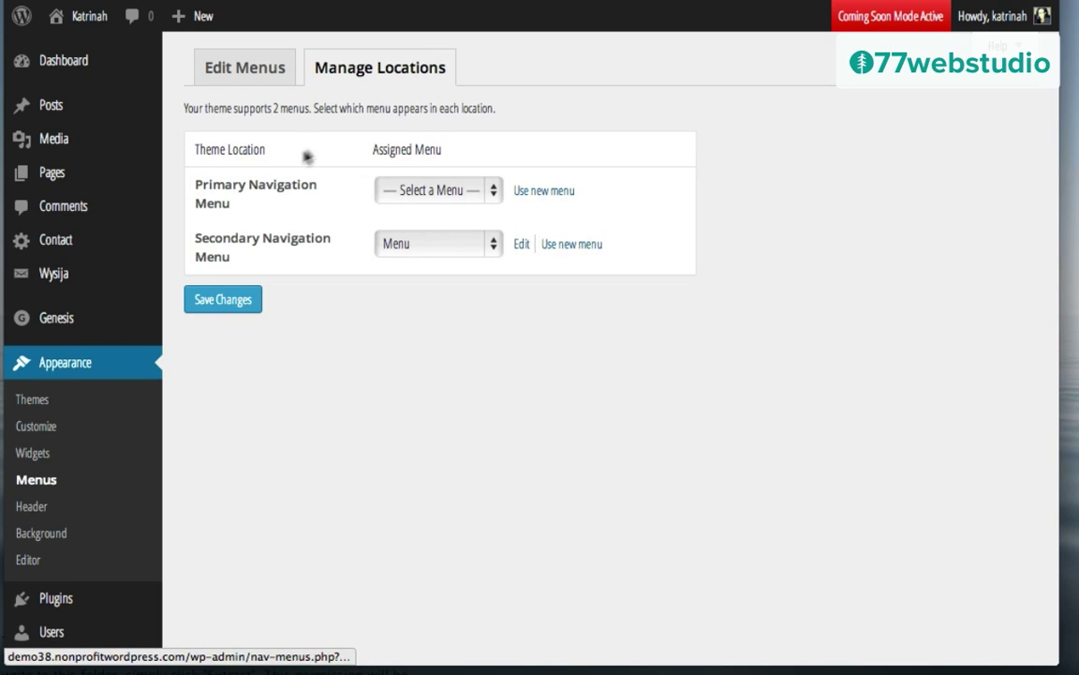
{"action": "left_click", "coordinate": [431, 192]}
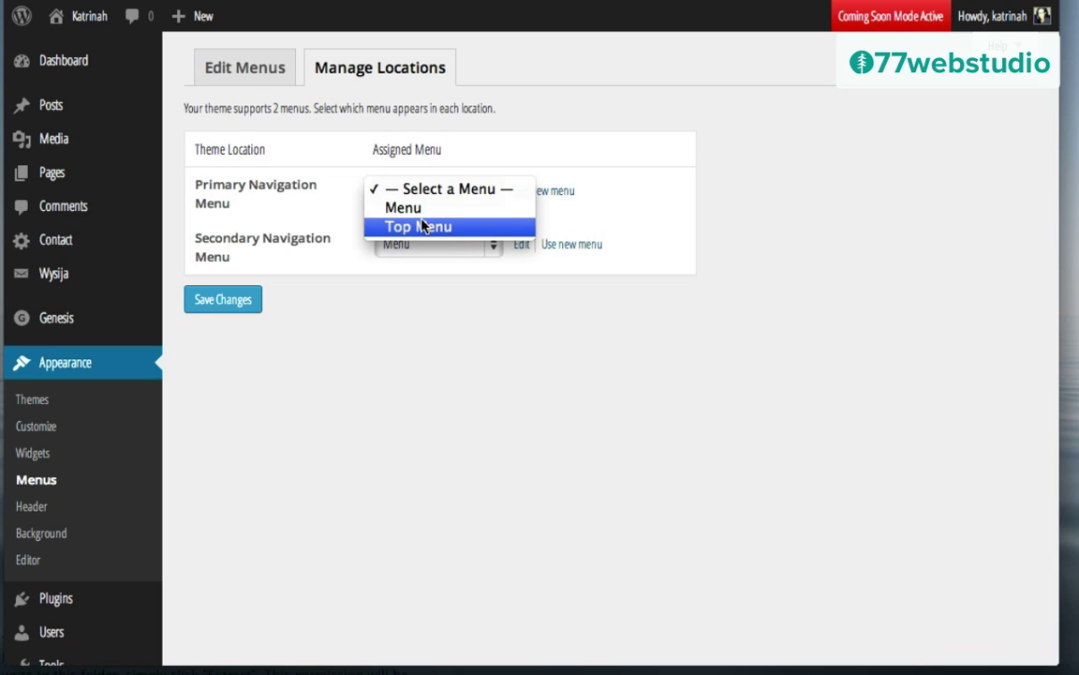
{"action": "left_click", "coordinate": [426, 226]}
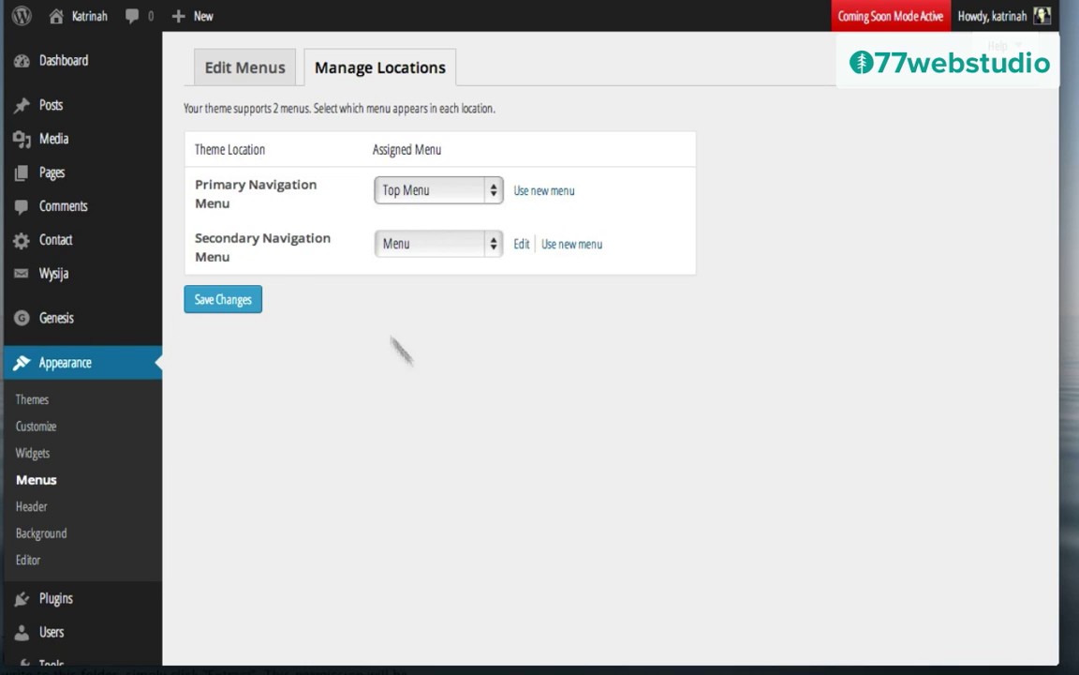
{"action": "left_click", "coordinate": [234, 301]}
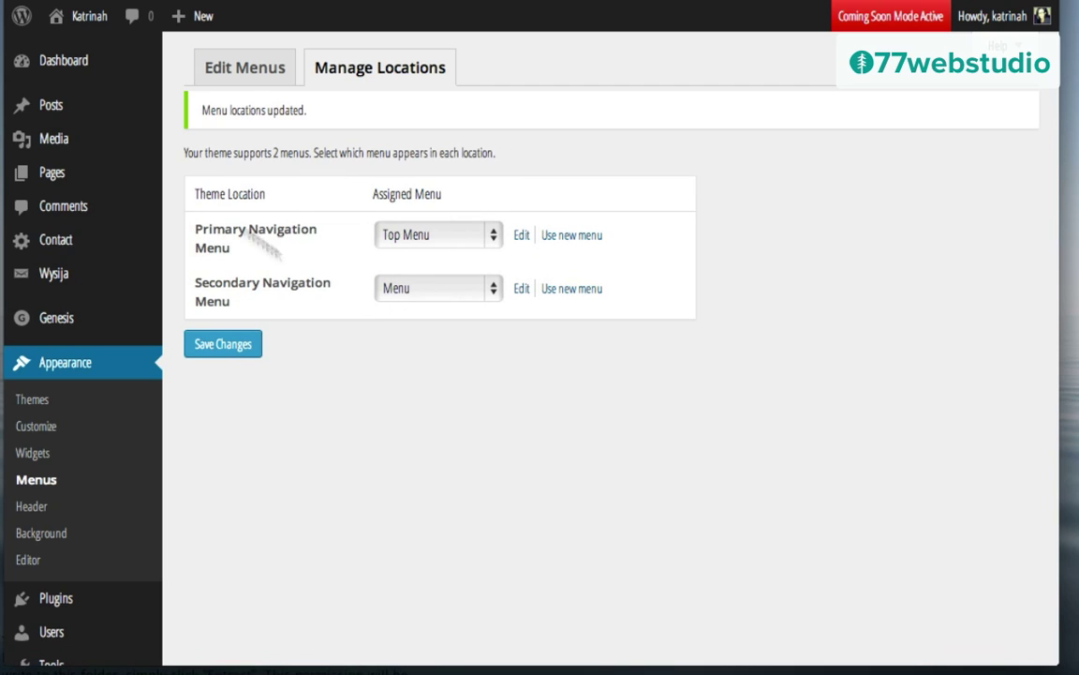
Step: Visit the live Katrinah site and scroll through its front page navigation
{"action": "mouse_move", "coordinate": [87, 19]}
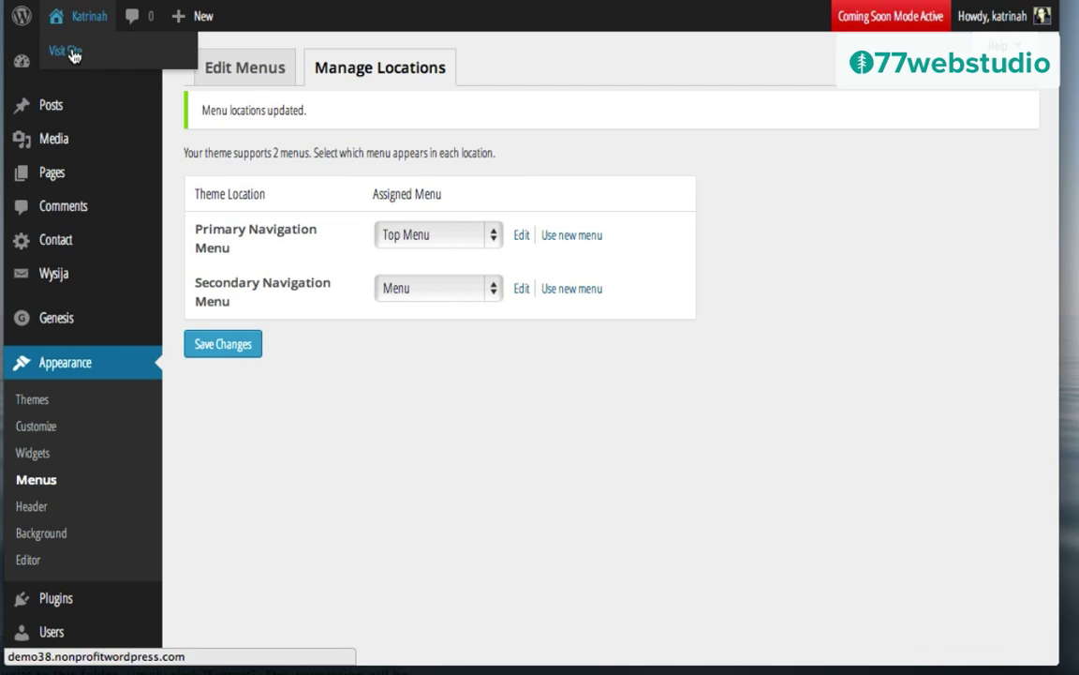
{"action": "left_click", "coordinate": [73, 57]}
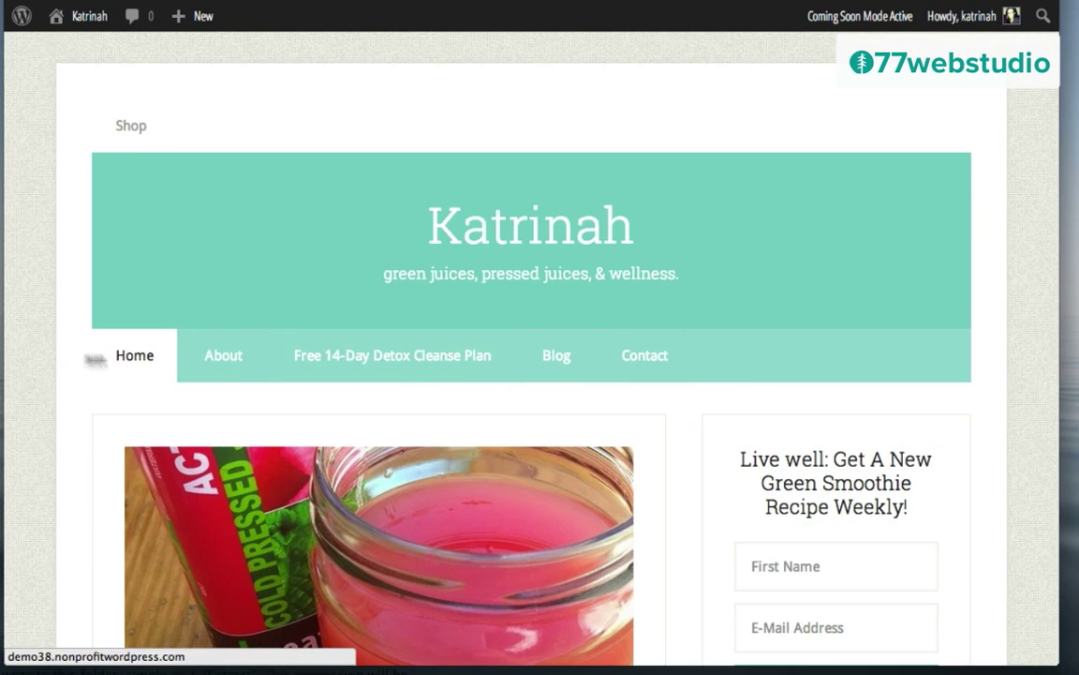
{"action": "scroll", "coordinate": [663, 418], "scroll_direction": "down", "scroll_amount": 2}
{"action": "scroll", "coordinate": [663, 418], "scroll_direction": "down", "scroll_amount": 4}
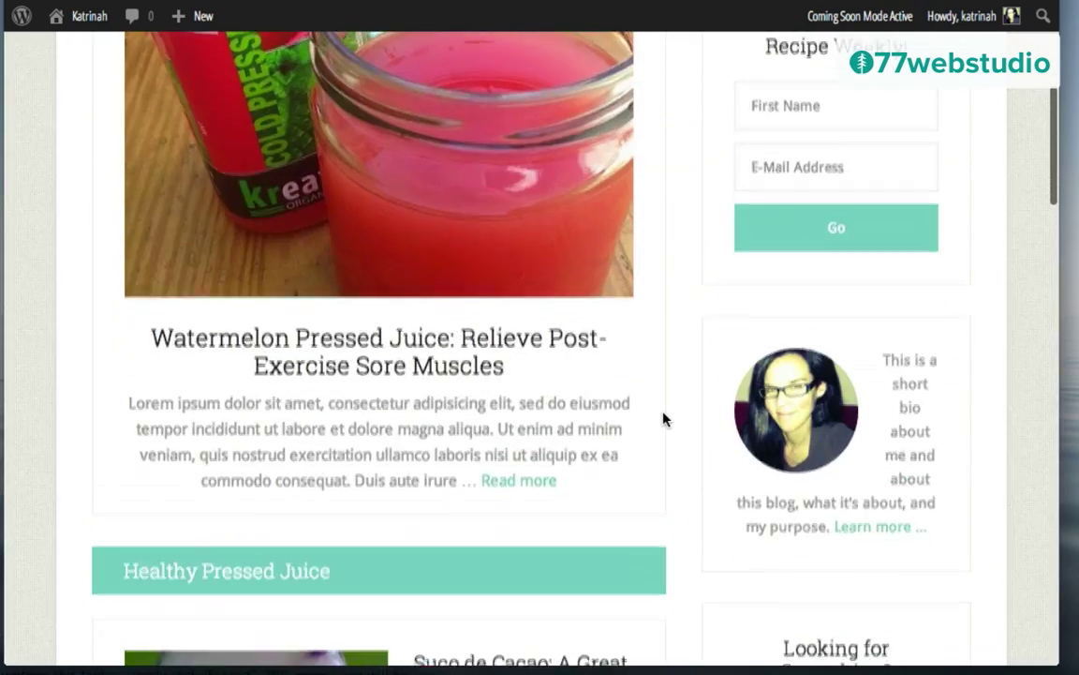
{"action": "scroll", "coordinate": [662, 420], "scroll_direction": "up", "scroll_amount": 5}
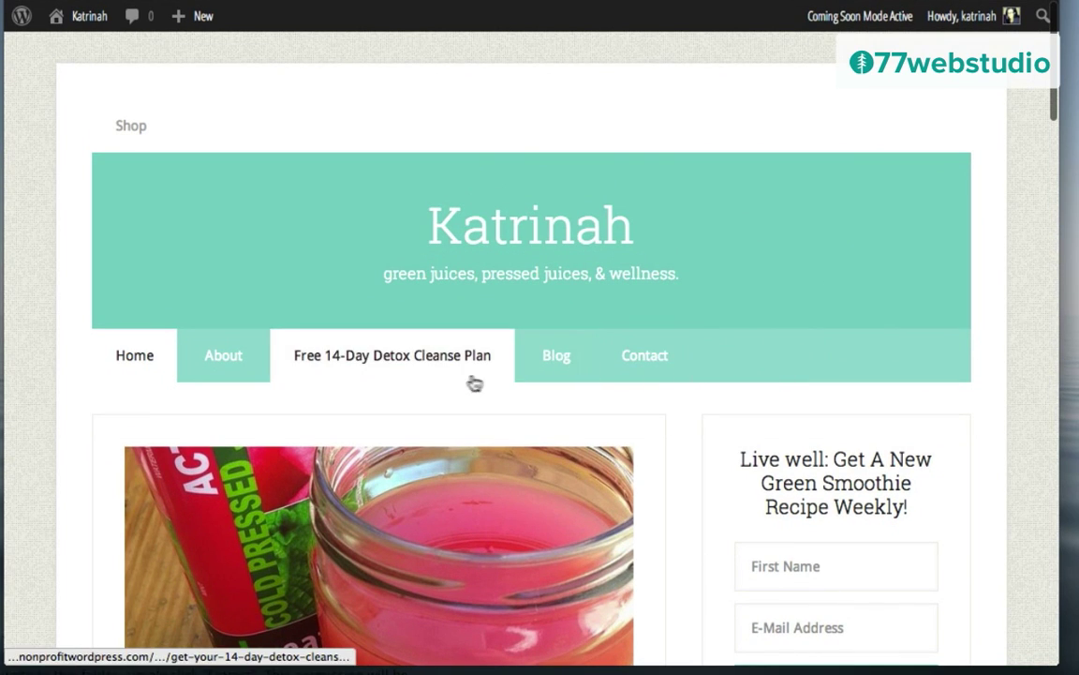
Step: Load Menu (Secondary Navigation Menu) in the menu editor
{"action": "mouse_move", "coordinate": [77, 17]}
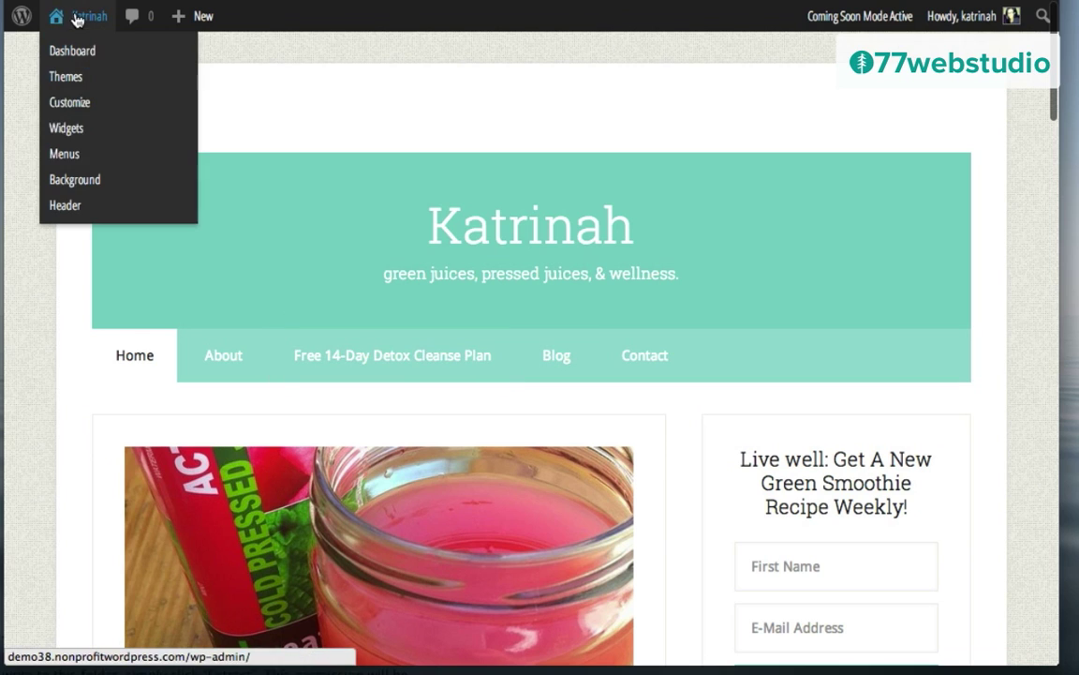
{"action": "left_click", "coordinate": [66, 155]}
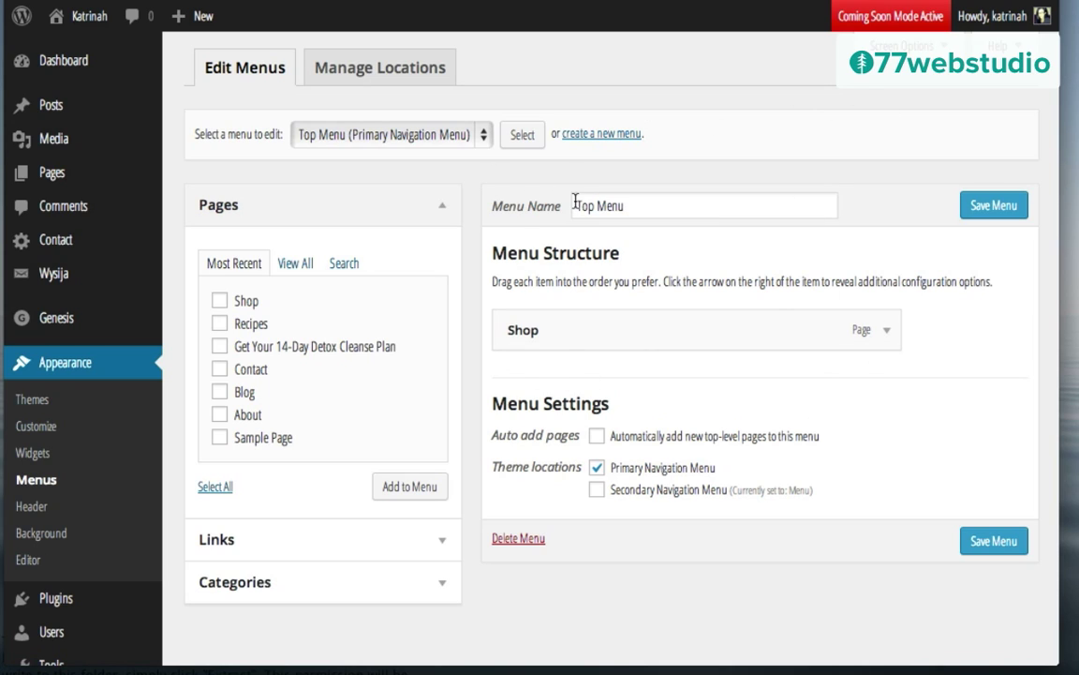
{"action": "left_click", "coordinate": [353, 135]}
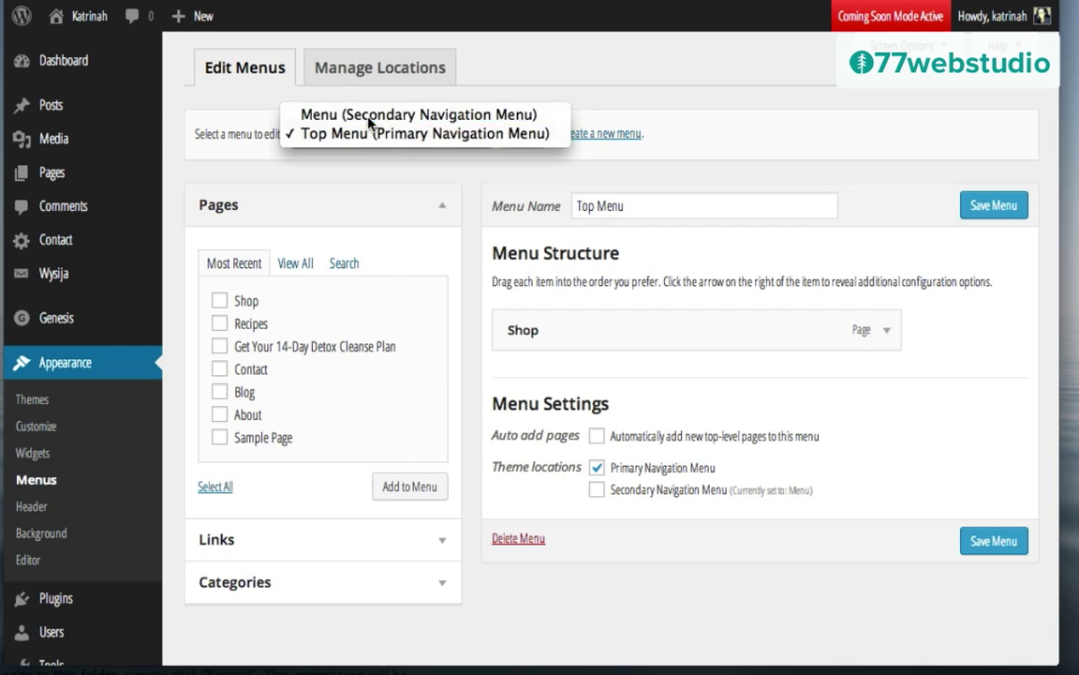
{"action": "left_click", "coordinate": [370, 118]}
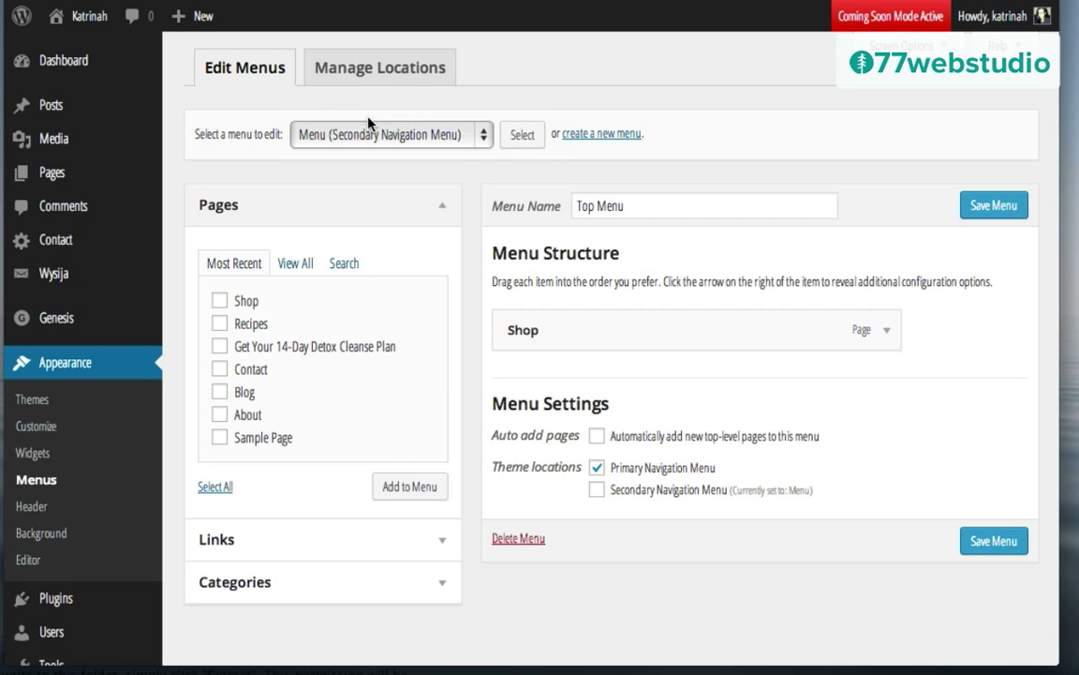
{"action": "left_click", "coordinate": [522, 135]}
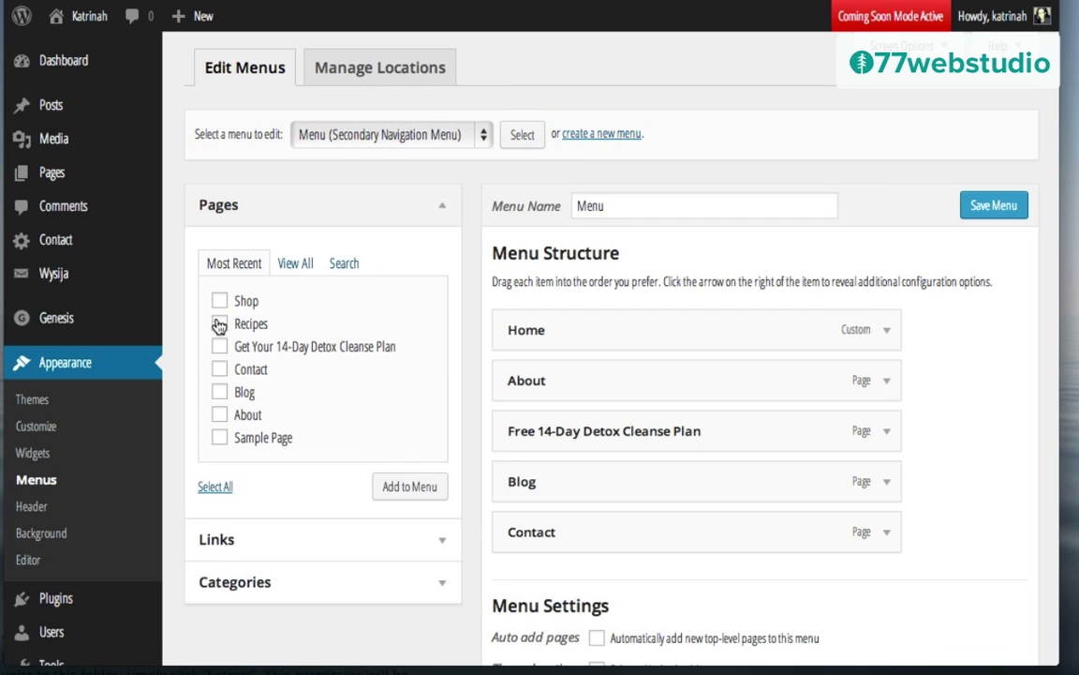
Step: Add Recipes, order items Home, Blog, About, Recipes, Free 14-Day Detox Cleanse Plan, Contact, and save
{"action": "left_click", "coordinate": [218, 324]}
{"action": "left_click", "coordinate": [410, 487]}
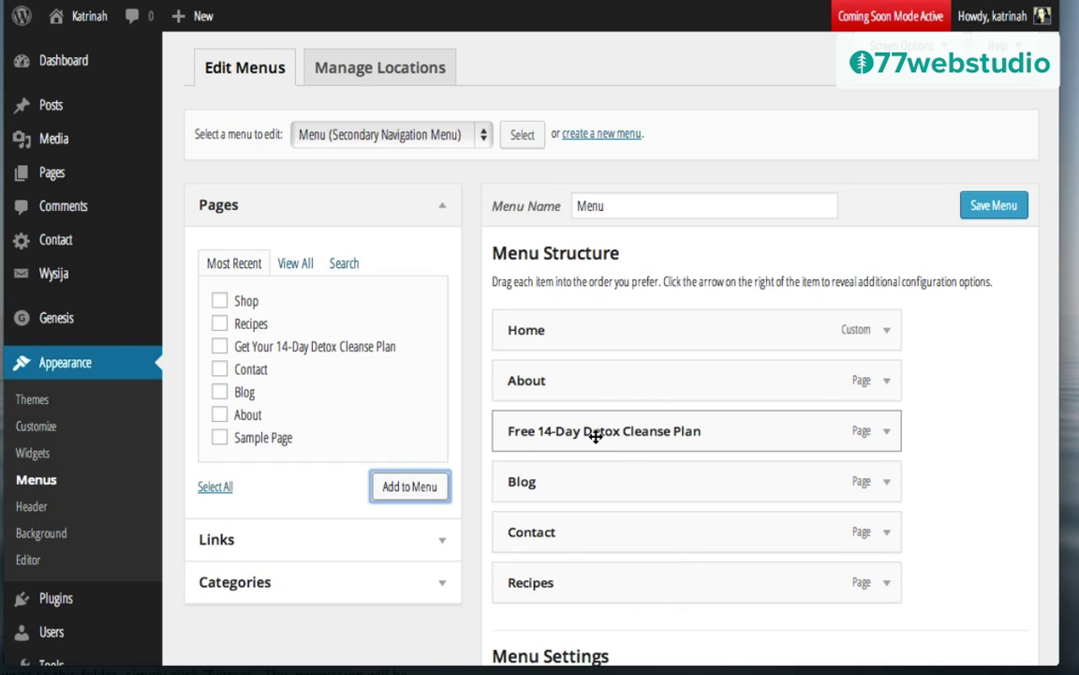
{"action": "left_click_drag", "start_coordinate": [583, 432], "coordinate": [580, 380]}
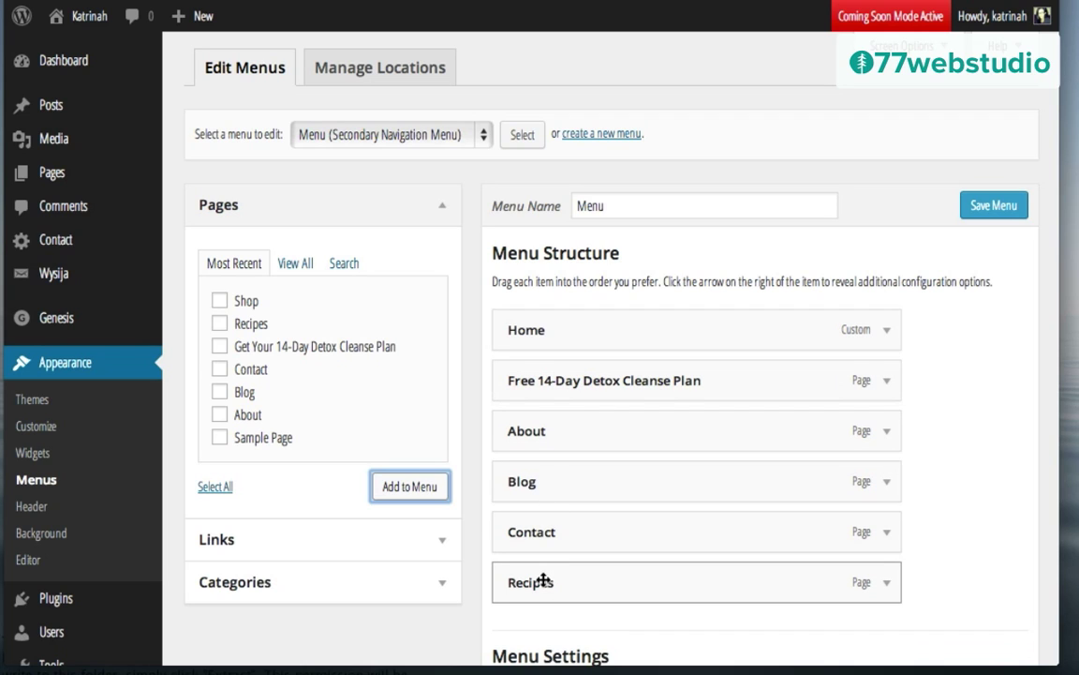
{"action": "left_click_drag", "start_coordinate": [542, 570], "coordinate": [542, 427]}
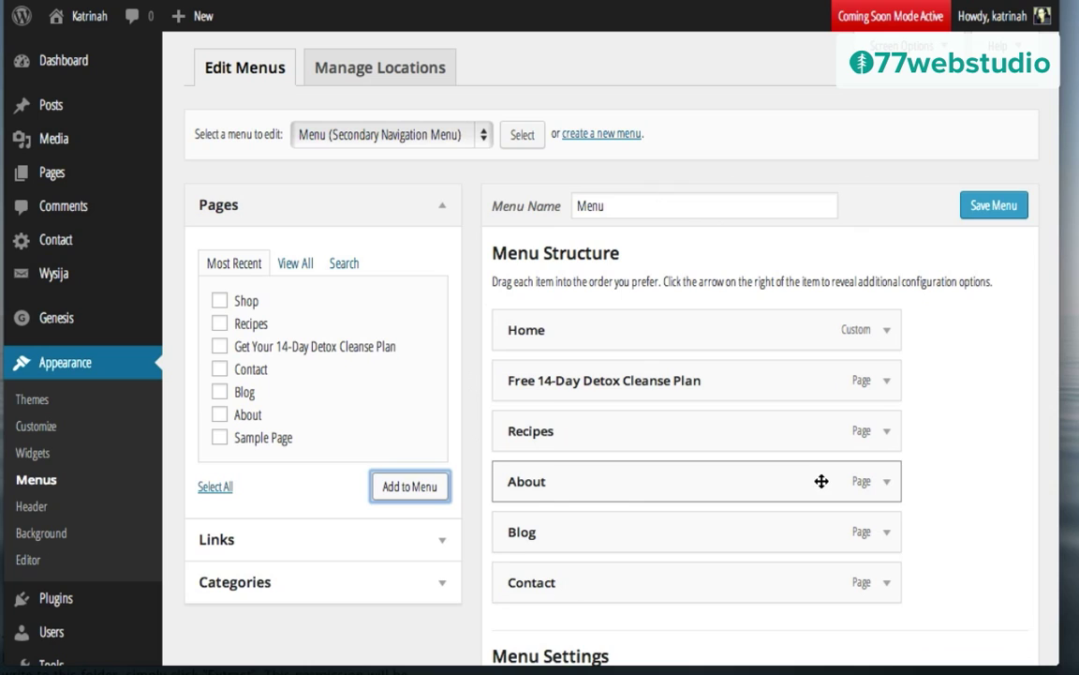
{"action": "left_click", "coordinate": [989, 205]}
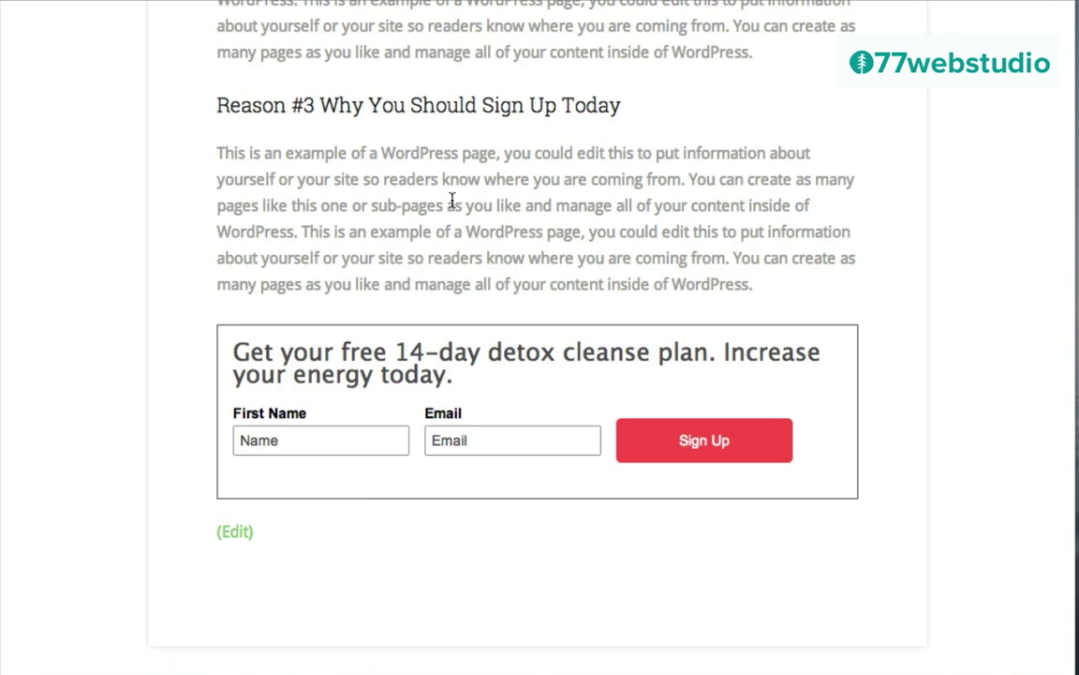
{"action": "scroll", "coordinate": [450, 203], "scroll_direction": "up", "scroll_amount": 10}
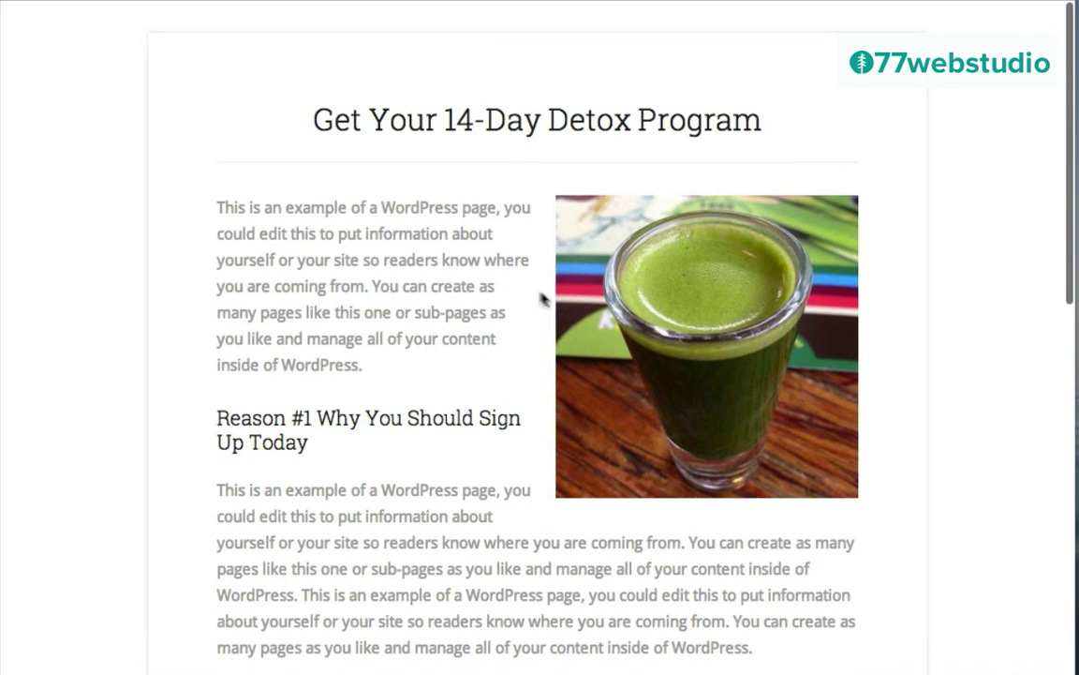
Step: Scroll down through the Get Your 14-Day Detox Program page
{"action": "scroll", "coordinate": [518, 309], "scroll_direction": "down", "scroll_amount": 8}
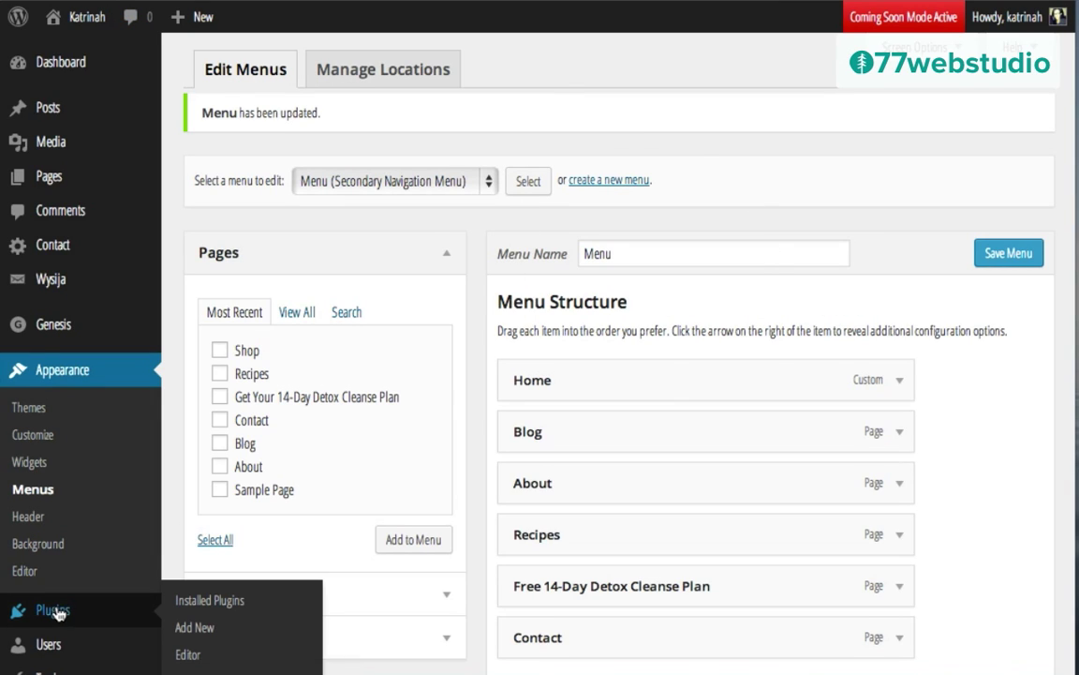
Step: Activate Jetpack by WordPress.com from the Installed Plugins list
{"action": "left_click", "coordinate": [55, 611]}
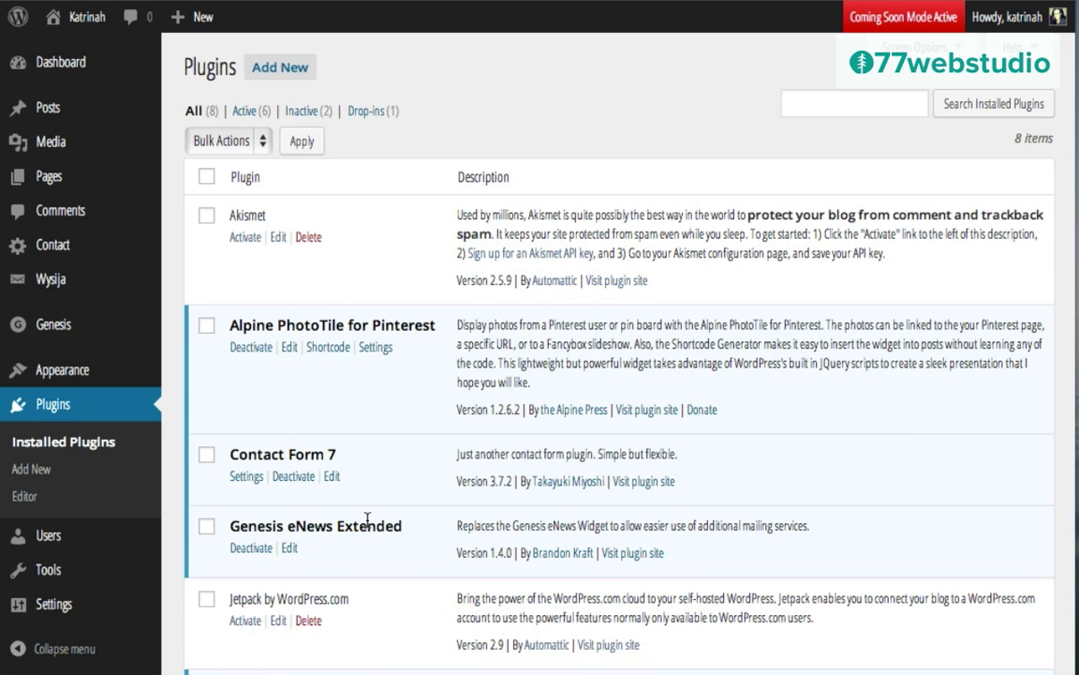
{"action": "scroll", "coordinate": [484, 397], "scroll_direction": "down", "scroll_amount": 3}
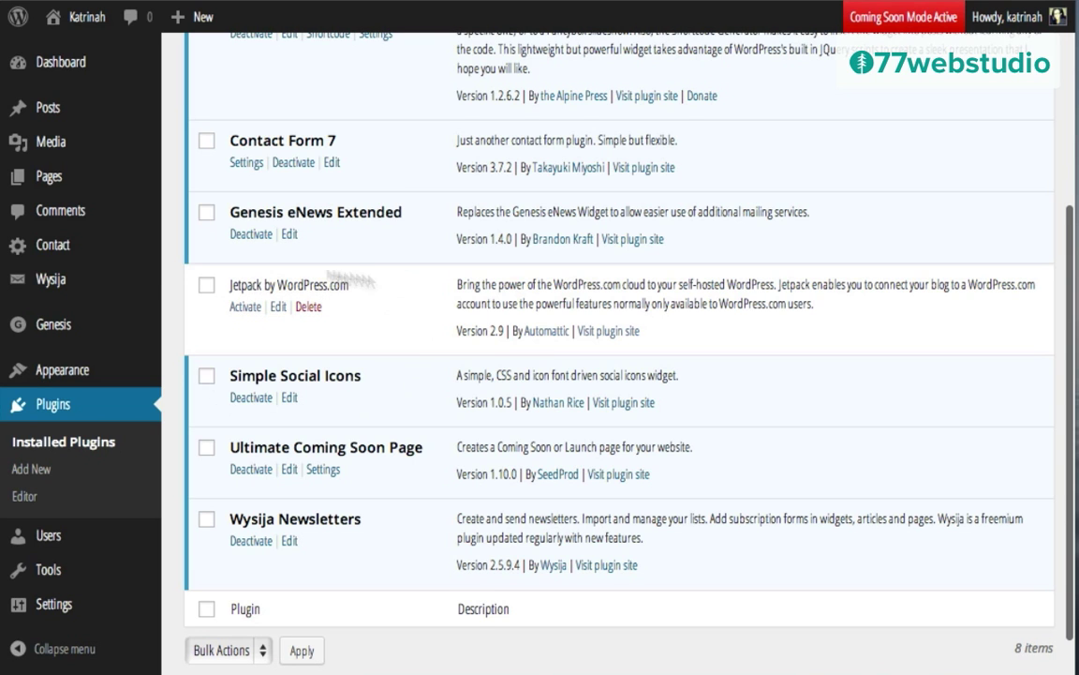
{"action": "scroll", "coordinate": [454, 202], "scroll_direction": "up", "scroll_amount": 3}
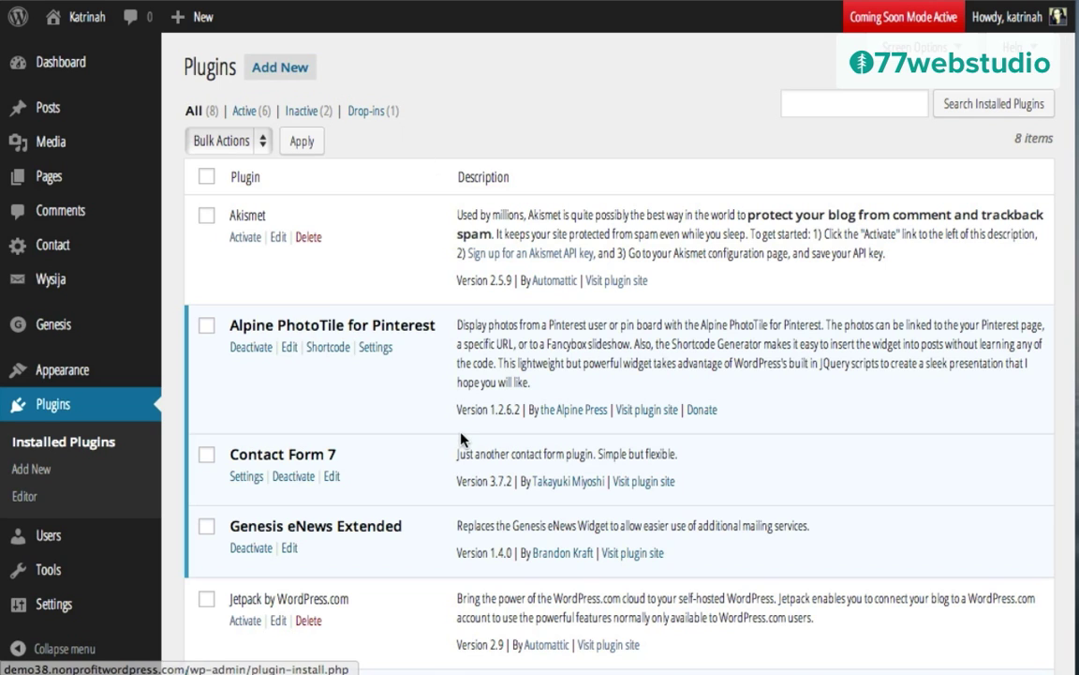
{"action": "scroll", "coordinate": [461, 438], "scroll_direction": "down", "scroll_amount": 3}
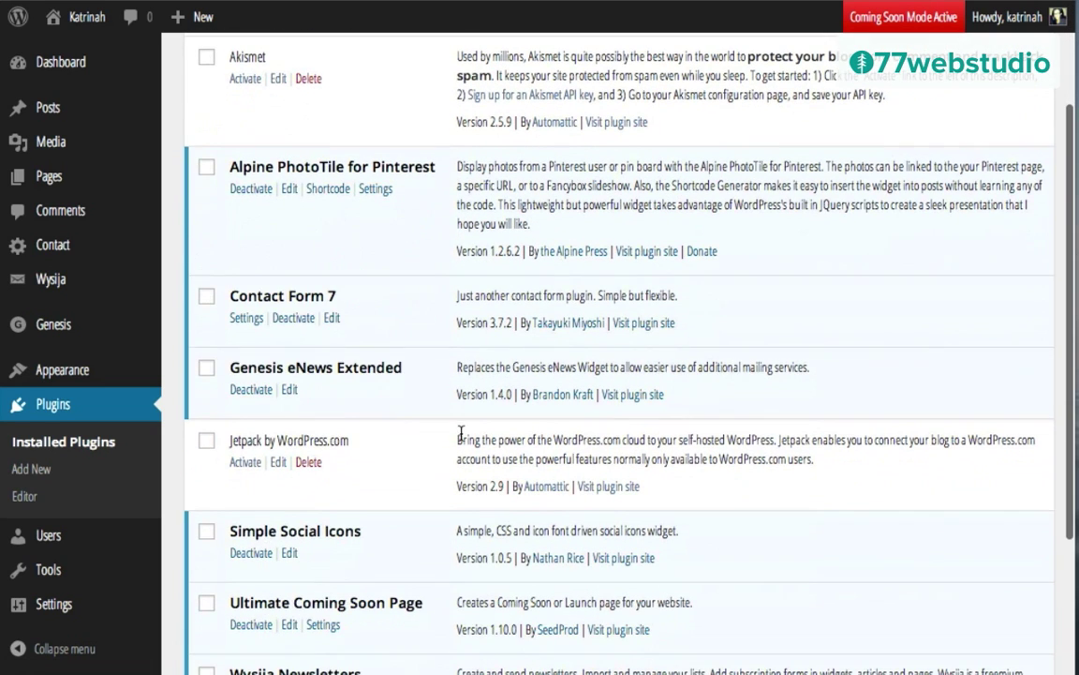
{"action": "left_click", "coordinate": [242, 464]}
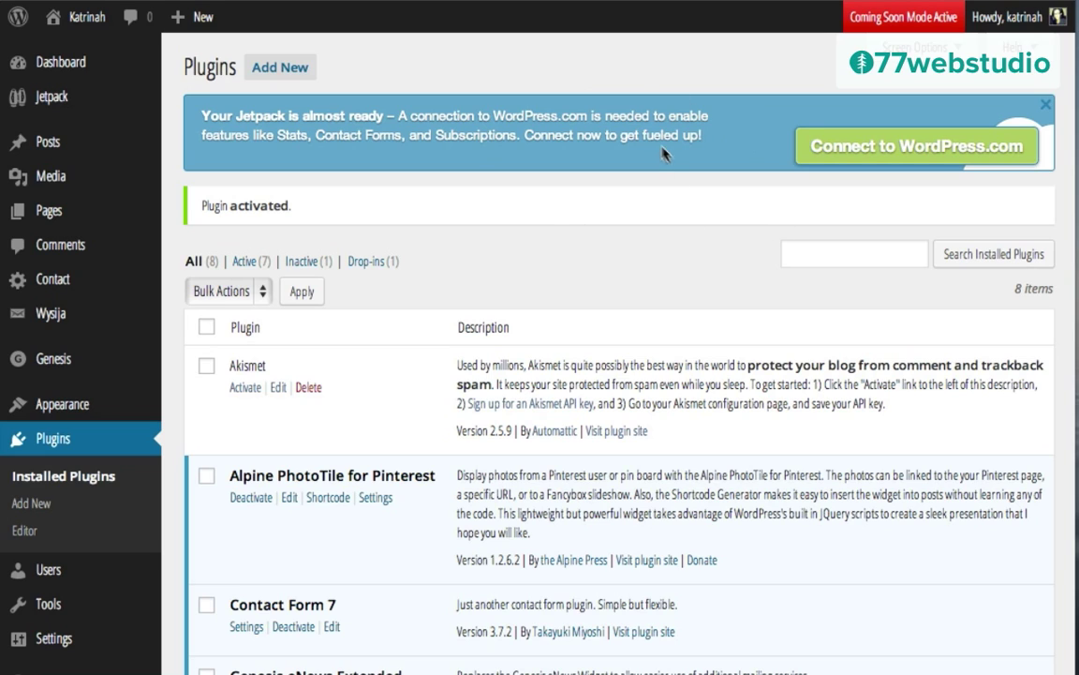
Step: Start connecting Jetpack by signing up for a username-only WordPress.com account
{"action": "left_click", "coordinate": [895, 152]}
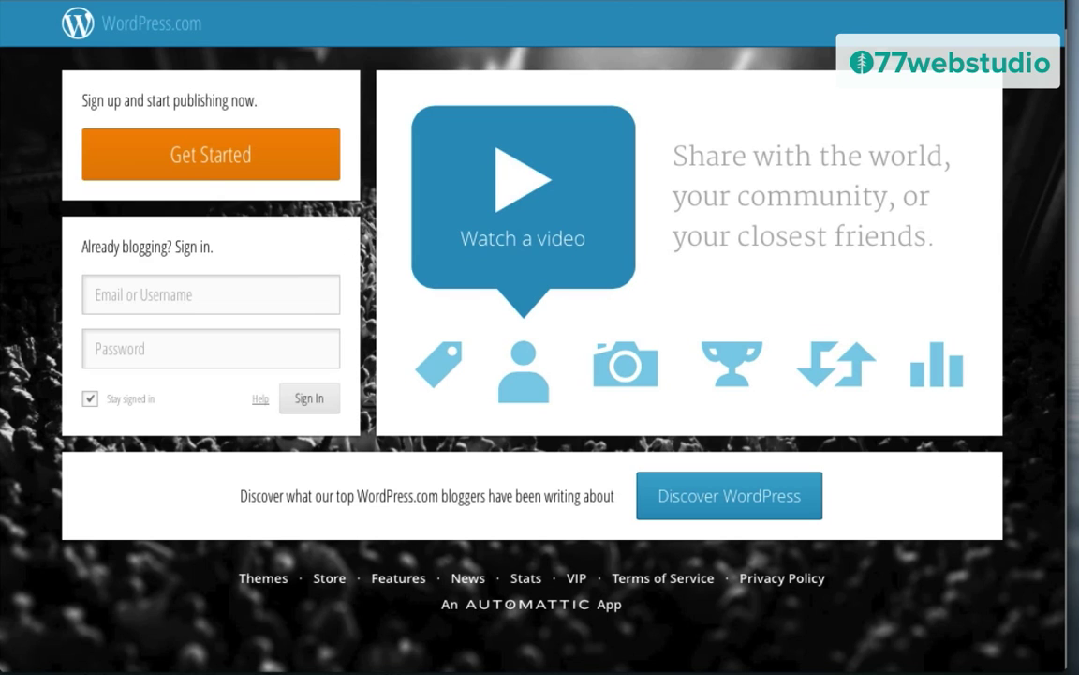
{"action": "left_click", "coordinate": [204, 155]}
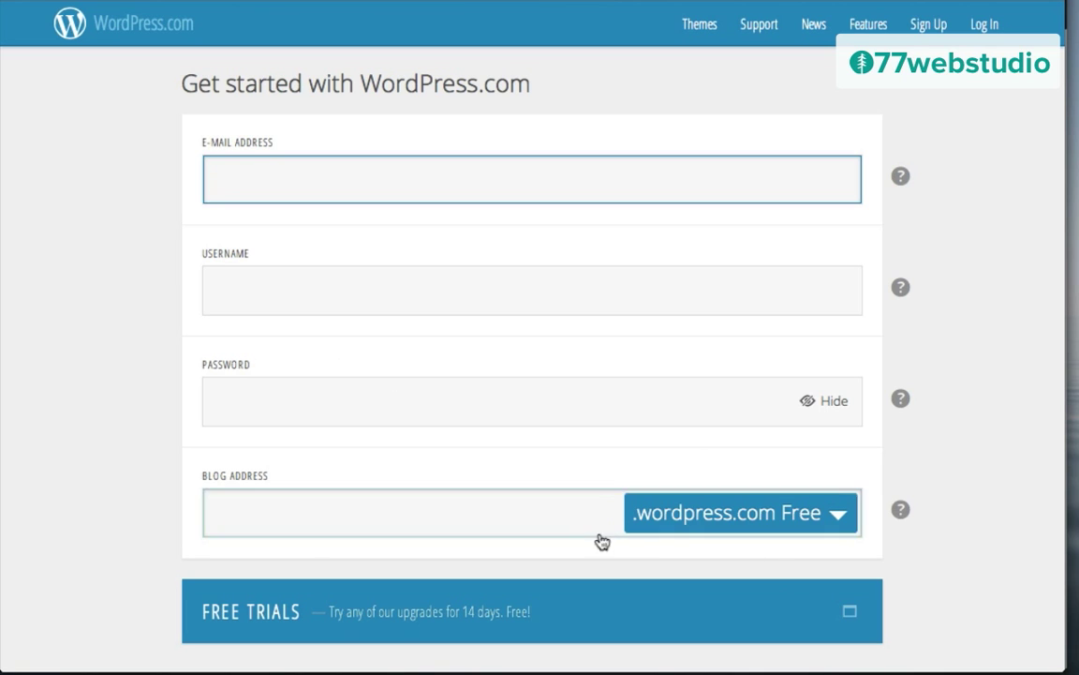
{"action": "left_click", "coordinate": [839, 515]}
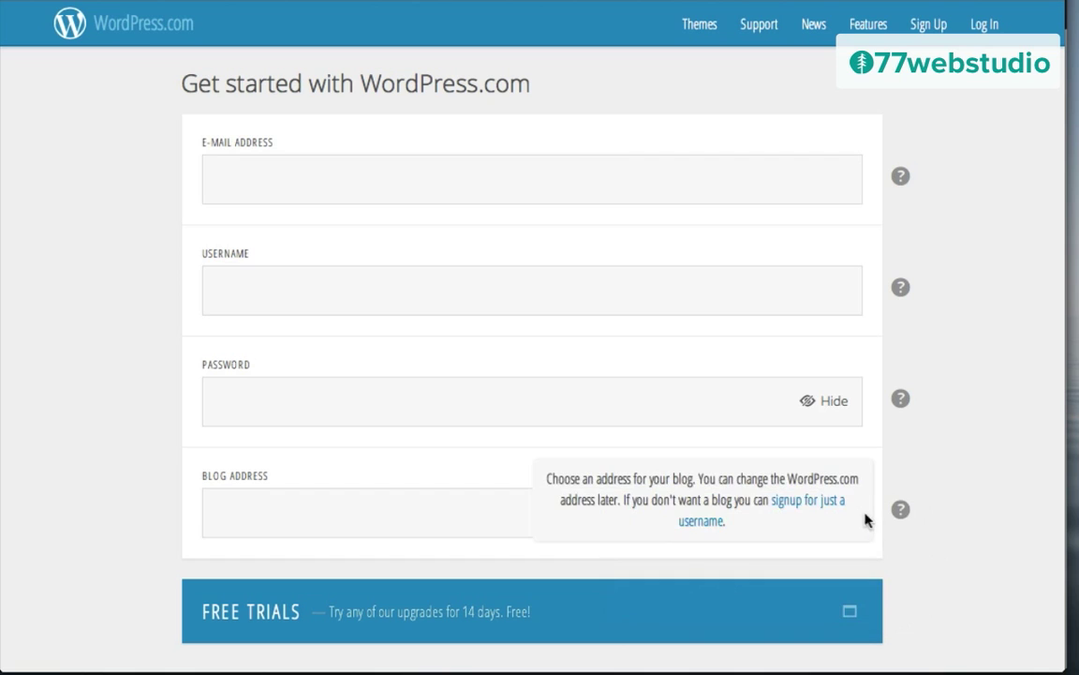
{"action": "left_click", "coordinate": [789, 506]}
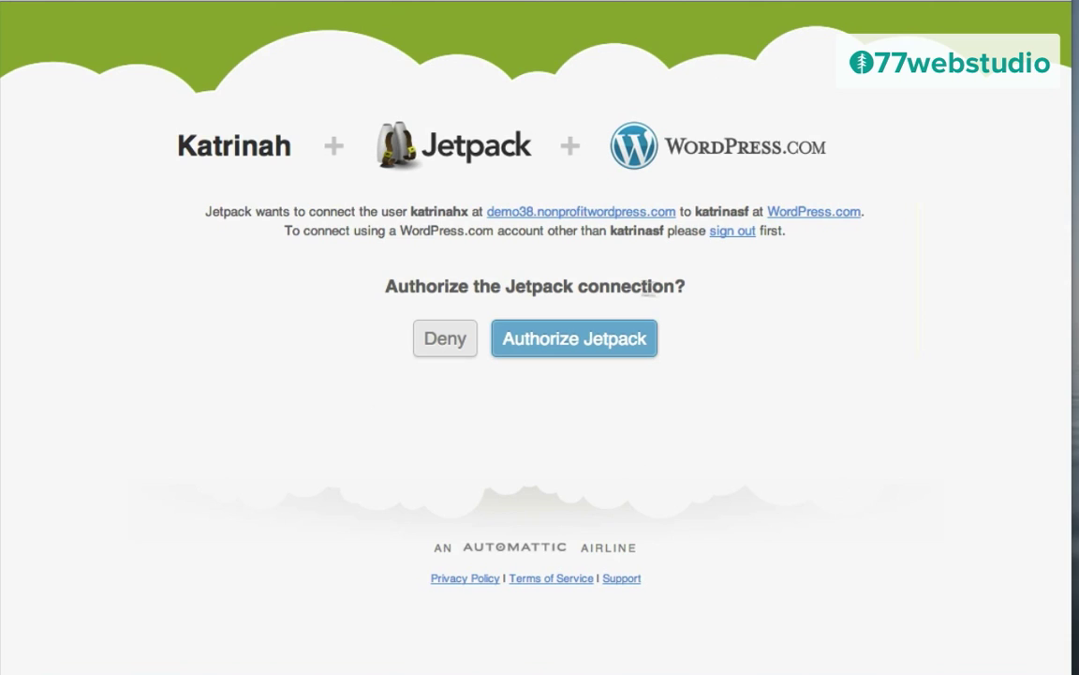
Step: Authorize the Jetpack connection to WordPress.com and review the module list
{"action": "left_click", "coordinate": [583, 344]}
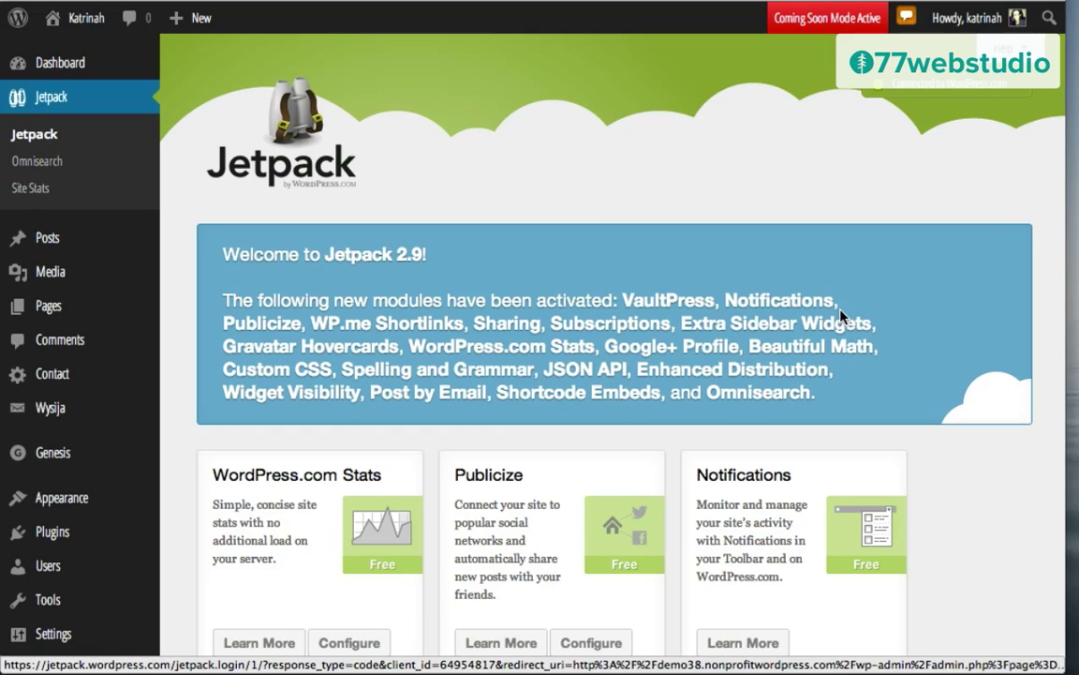
{"action": "scroll", "coordinate": [561, 279], "scroll_direction": "down", "scroll_amount": 5}
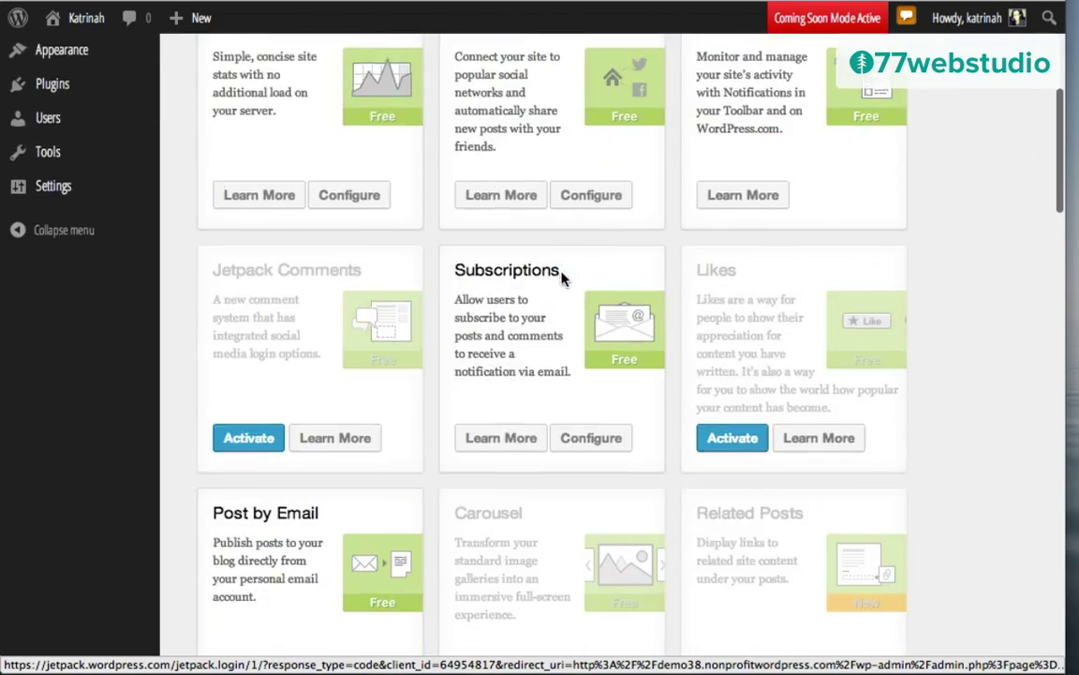
{"action": "scroll", "coordinate": [562, 279], "scroll_direction": "down", "scroll_amount": 13}
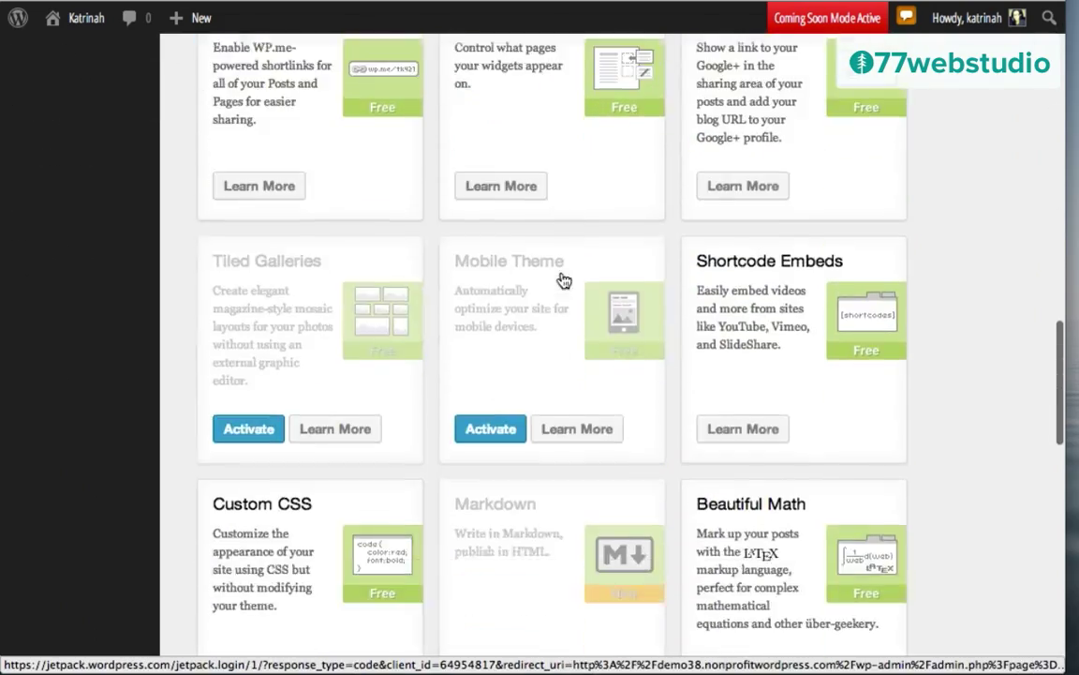
{"action": "scroll", "coordinate": [562, 279], "scroll_direction": "up", "scroll_amount": 18}
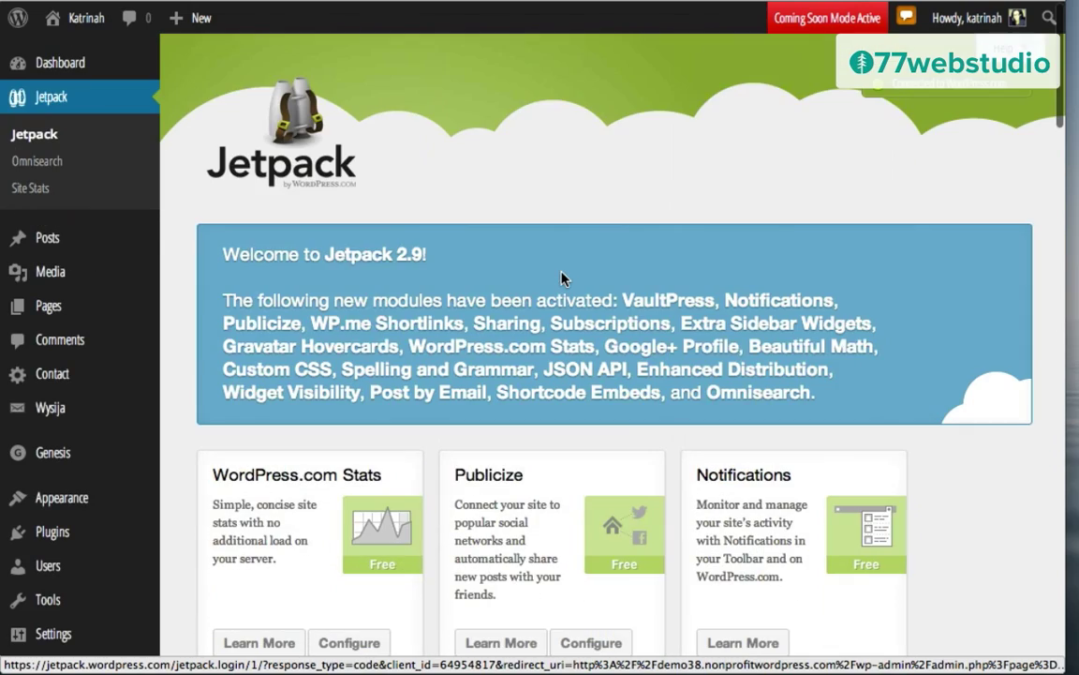
{"action": "scroll", "coordinate": [977, 492], "scroll_direction": "down", "scroll_amount": 2}
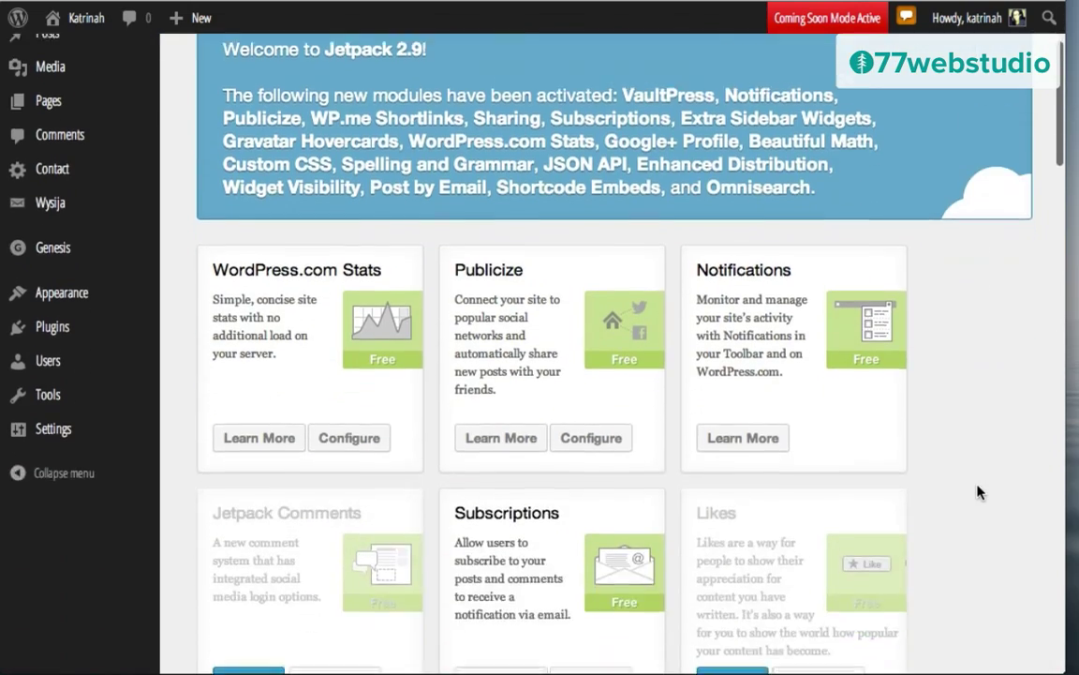
{"action": "scroll", "coordinate": [977, 492], "scroll_direction": "down", "scroll_amount": 4}
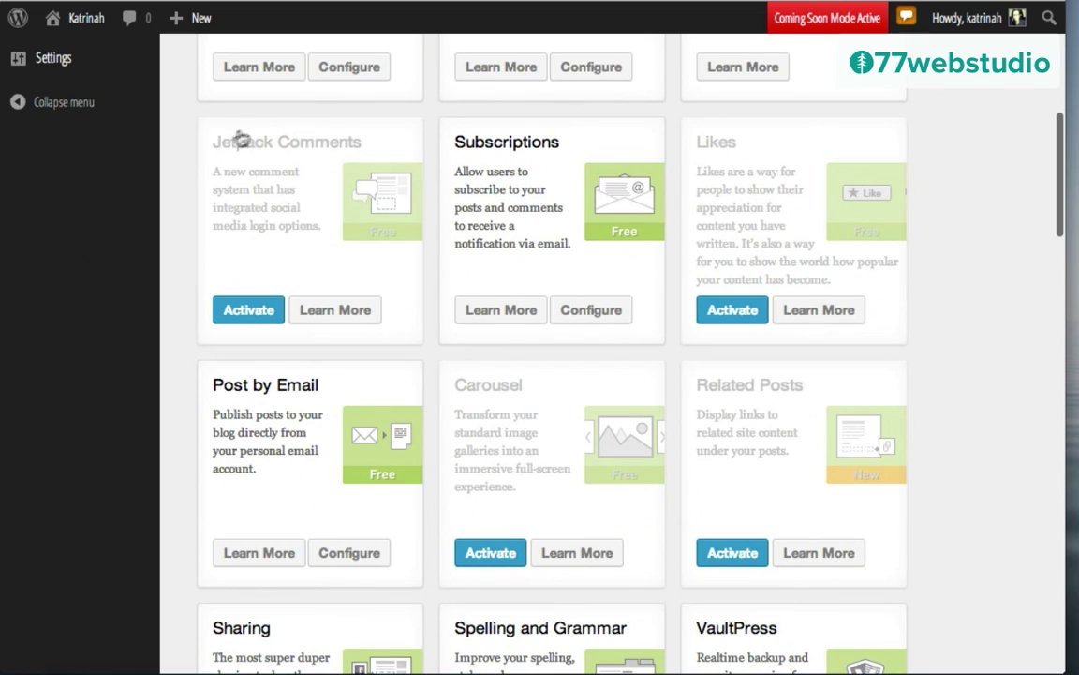
Step: Activate the Jetpack Comments module
{"action": "left_click", "coordinate": [242, 312]}
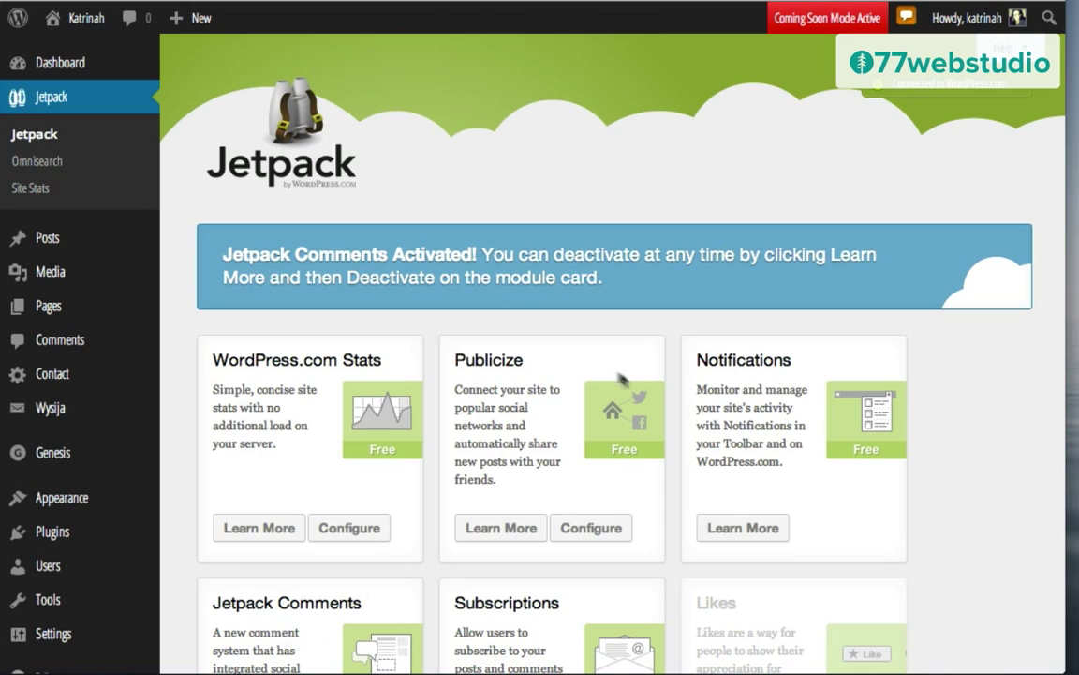
{"action": "scroll", "coordinate": [643, 385], "scroll_direction": "down", "scroll_amount": 8}
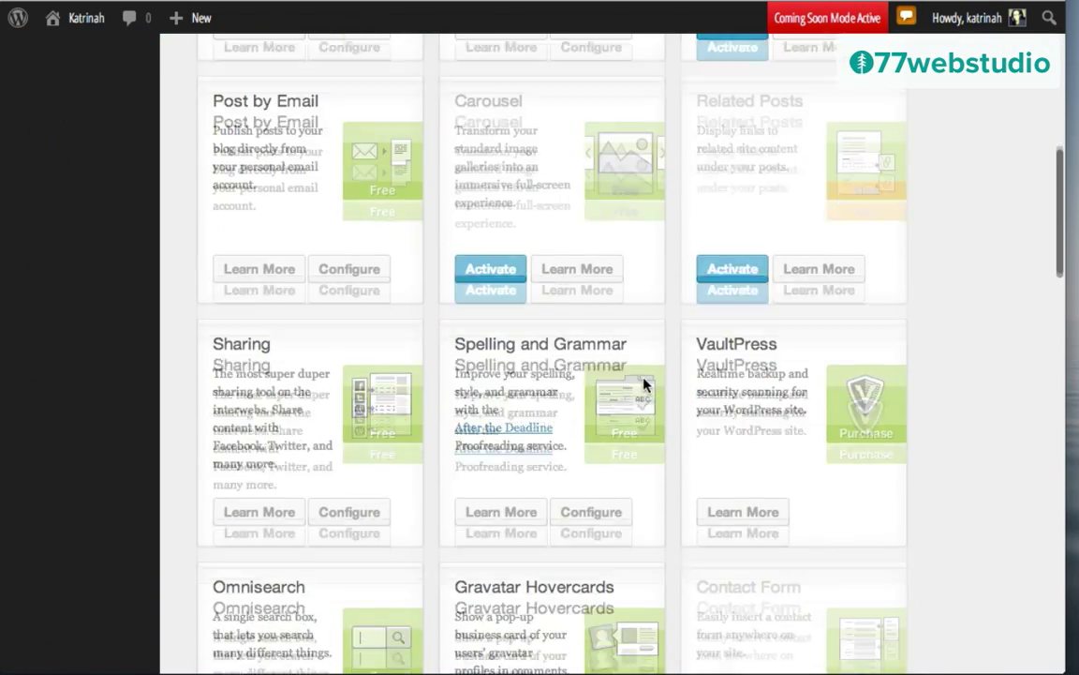
{"action": "scroll", "coordinate": [642, 384], "scroll_direction": "down", "scroll_amount": 2}
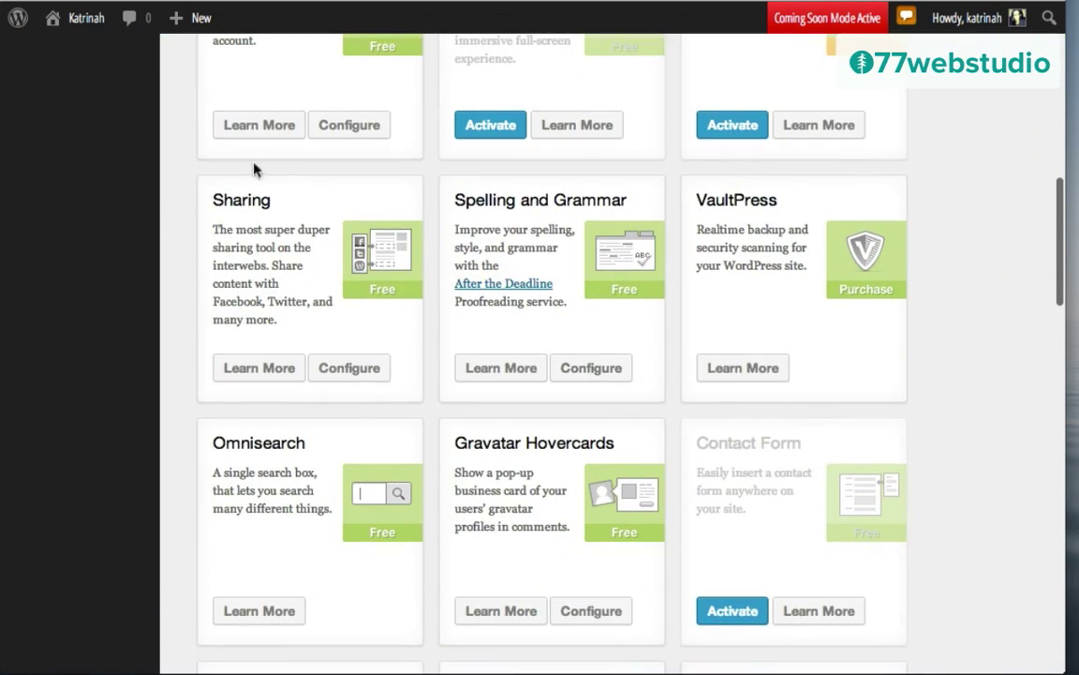
Step: In Sharing settings, enable Facebook, Pinterest, Twitter and Google as visible share buttons
{"action": "left_click", "coordinate": [348, 369]}
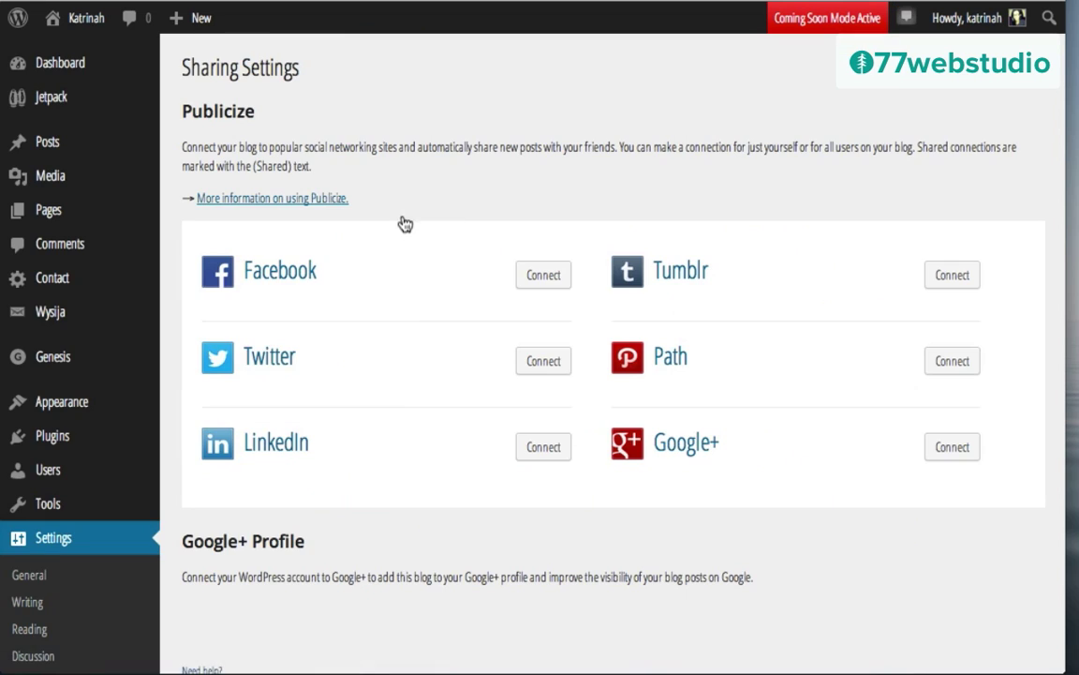
{"action": "scroll", "coordinate": [454, 312], "scroll_direction": "down", "scroll_amount": 6}
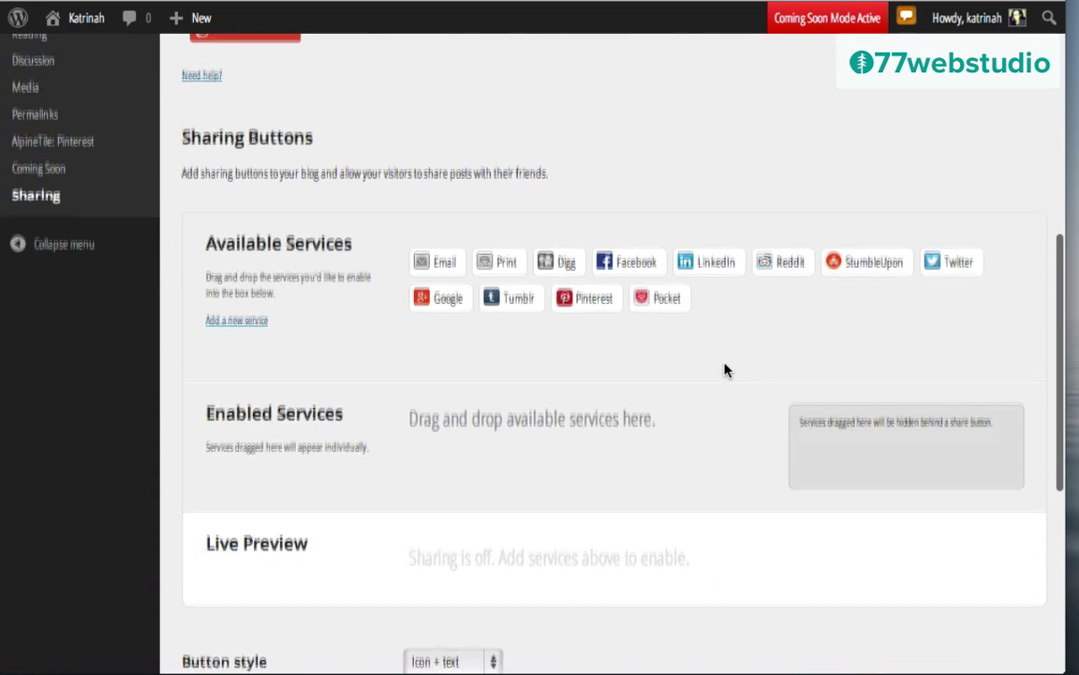
{"action": "scroll", "coordinate": [725, 369], "scroll_direction": "down", "scroll_amount": 3}
{"action": "scroll", "coordinate": [726, 370], "scroll_direction": "up", "scroll_amount": 1}
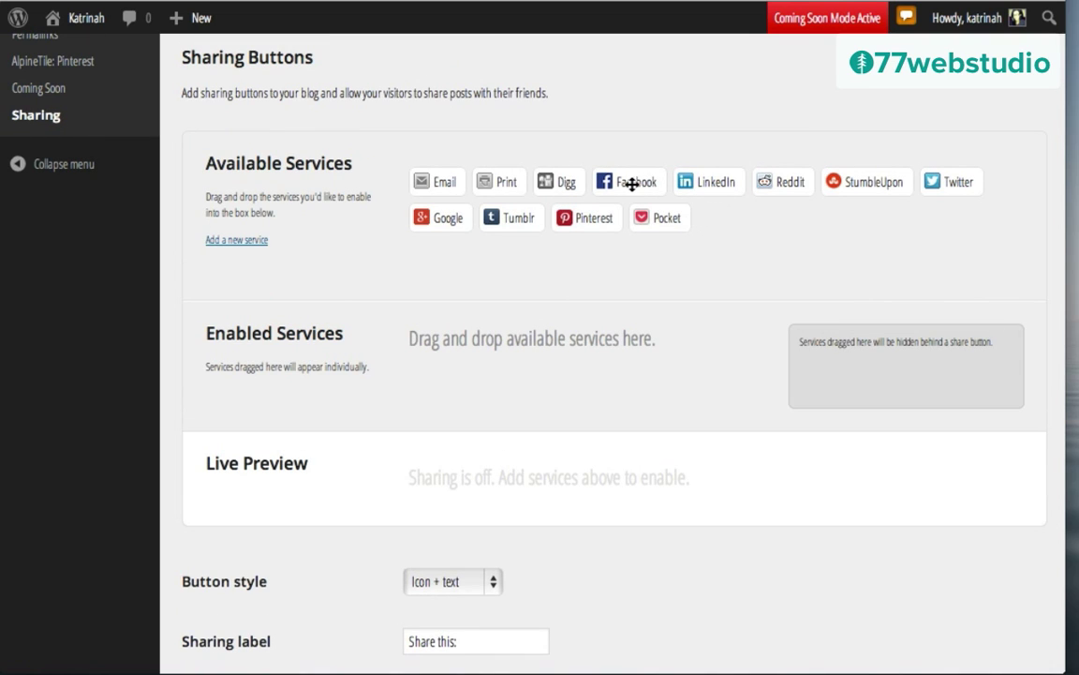
{"action": "left_click_drag", "start_coordinate": [627, 182], "coordinate": [433, 385]}
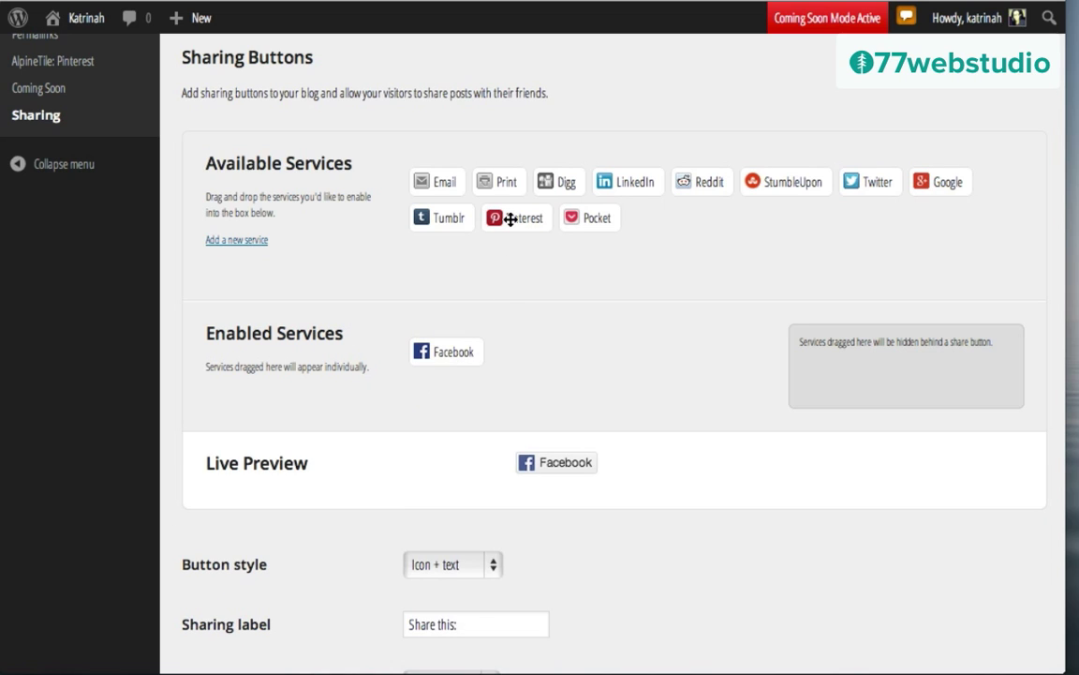
{"action": "left_click_drag", "start_coordinate": [502, 216], "coordinate": [506, 356]}
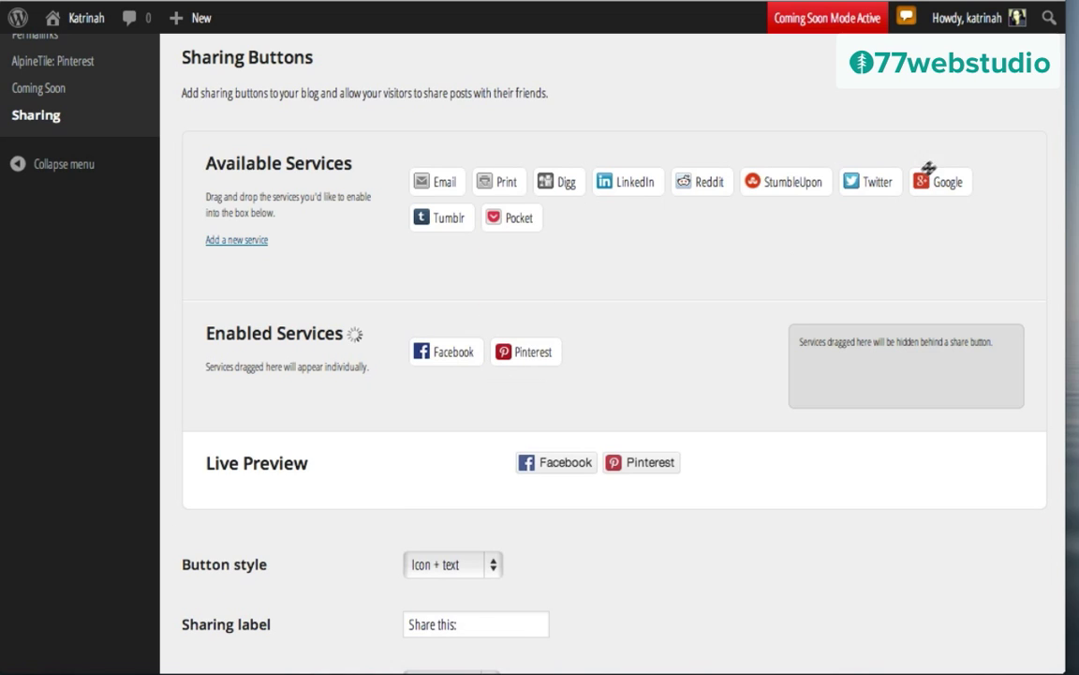
{"action": "left_click_drag", "start_coordinate": [872, 181], "coordinate": [602, 362]}
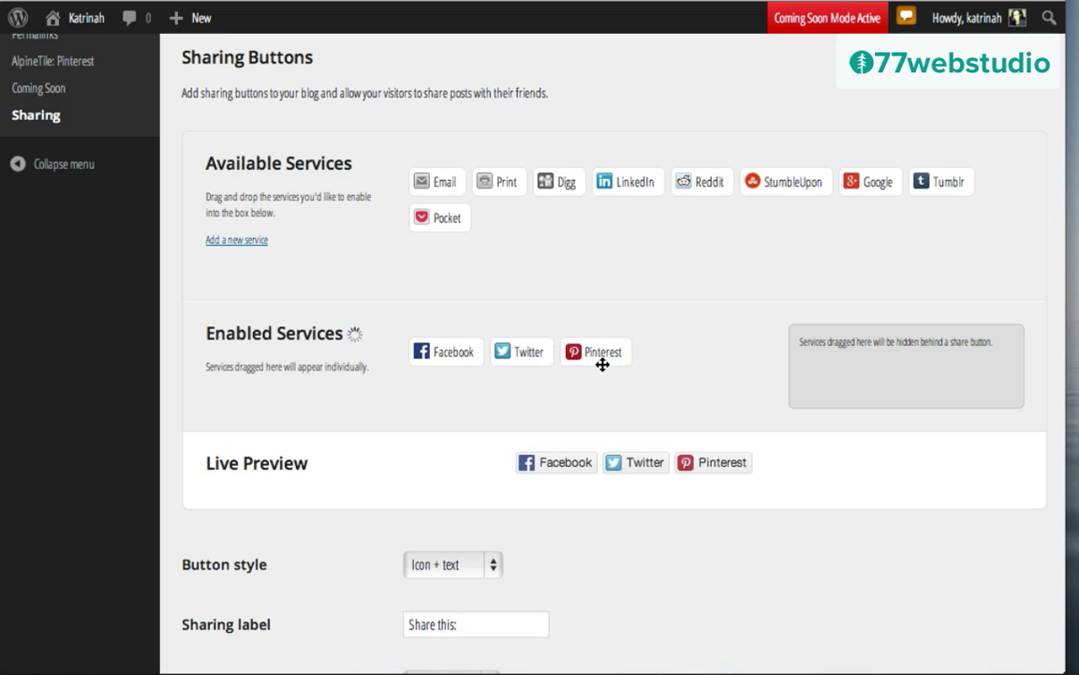
{"action": "left_click_drag", "start_coordinate": [881, 182], "coordinate": [666, 353]}
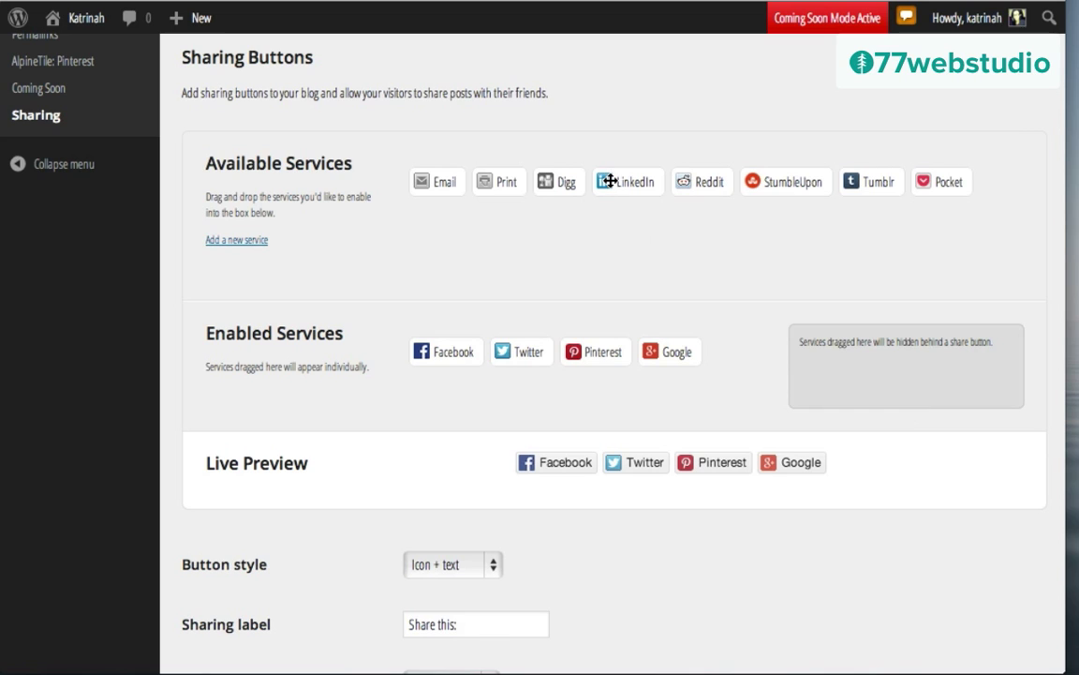
Step: Hide LinkedIn, Tumblr, Reddit and Email under More, then save the sharing settings
{"action": "left_click_drag", "start_coordinate": [610, 181], "coordinate": [848, 380]}
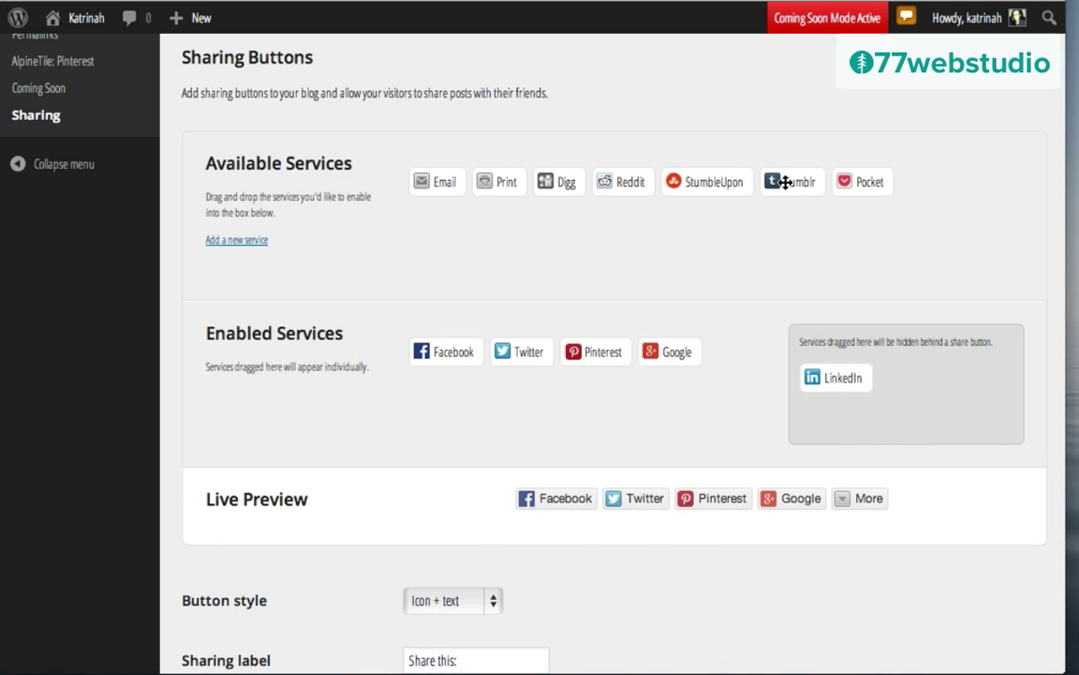
{"action": "left_click_drag", "start_coordinate": [785, 182], "coordinate": [876, 378]}
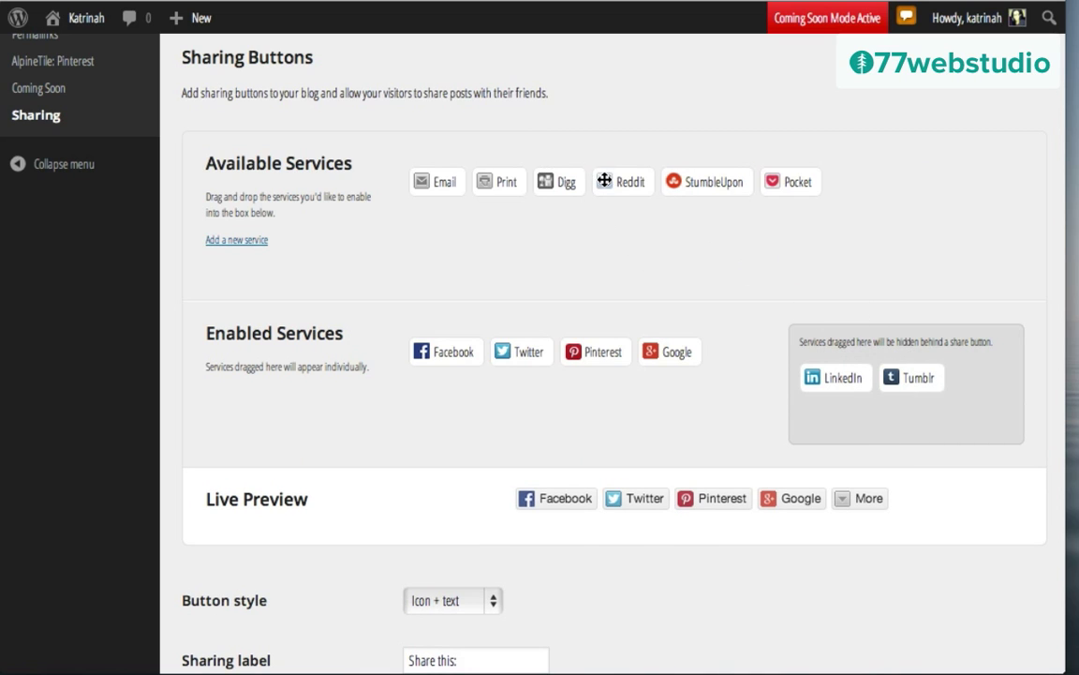
{"action": "left_click_drag", "start_coordinate": [605, 181], "coordinate": [881, 378]}
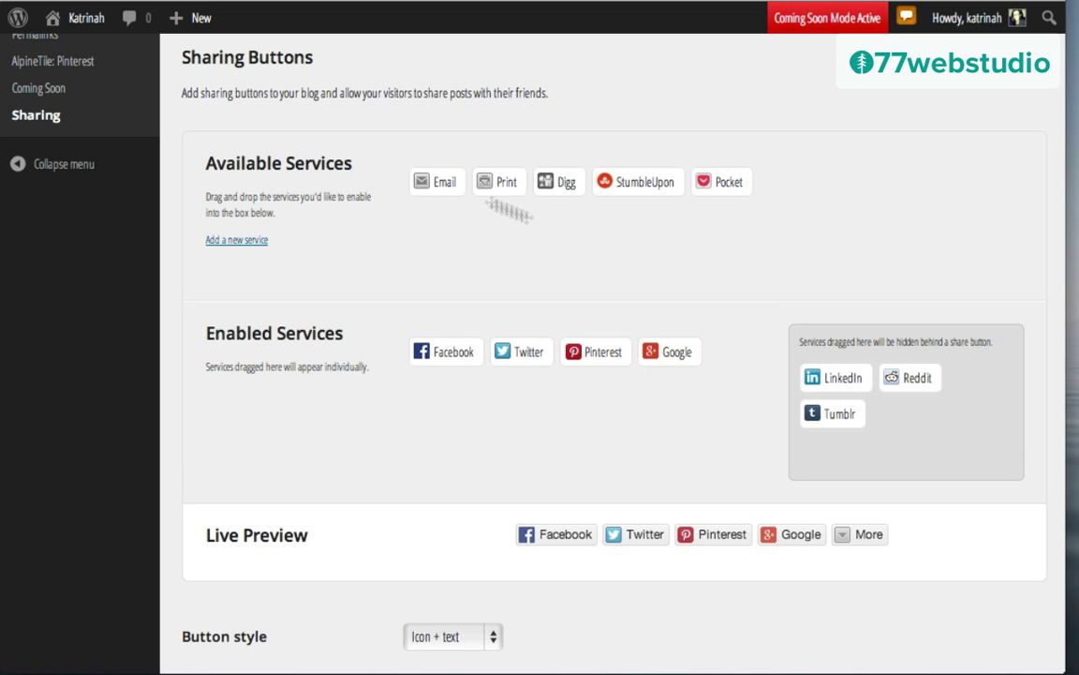
{"action": "left_click_drag", "start_coordinate": [440, 182], "coordinate": [901, 408]}
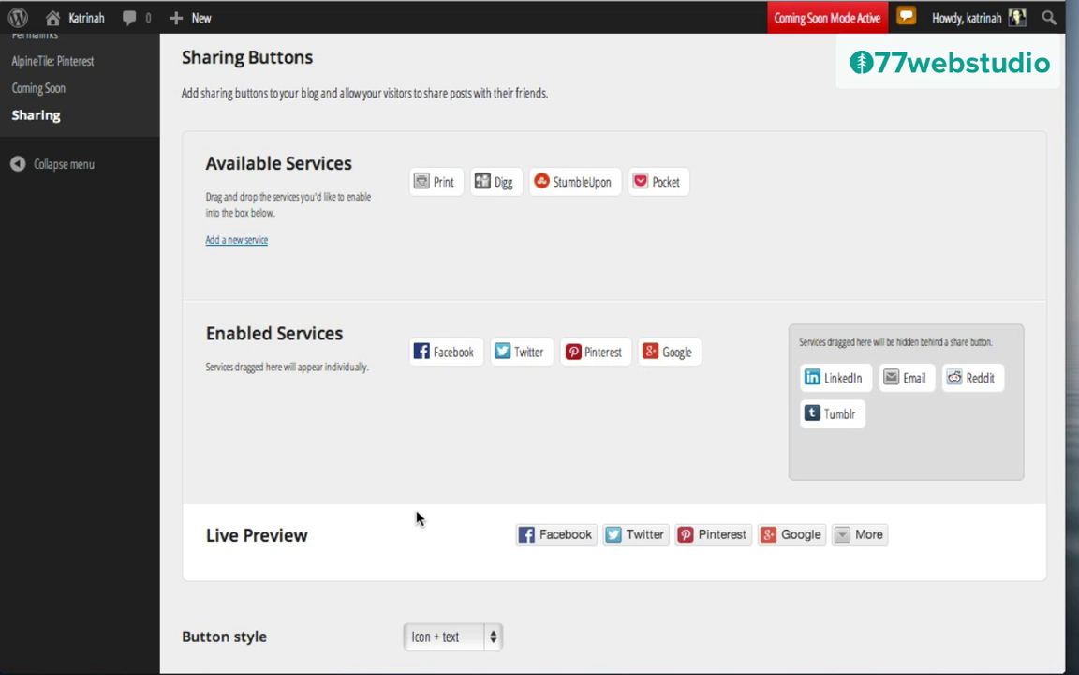
{"action": "scroll", "coordinate": [417, 518], "scroll_direction": "down", "scroll_amount": 5}
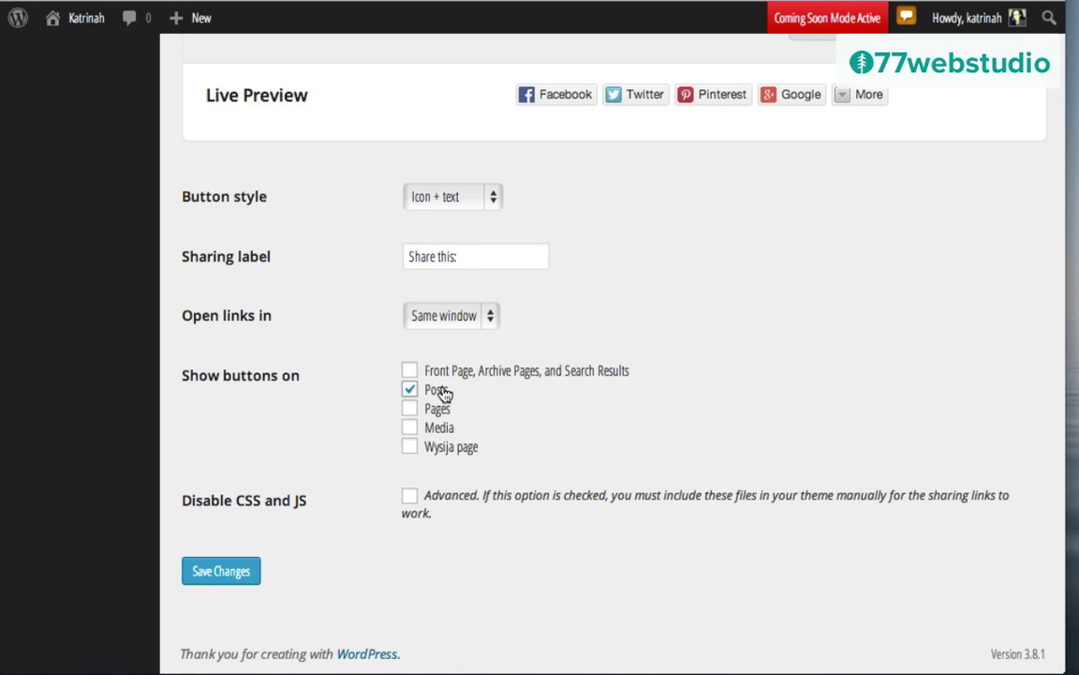
{"action": "left_click", "coordinate": [233, 580]}
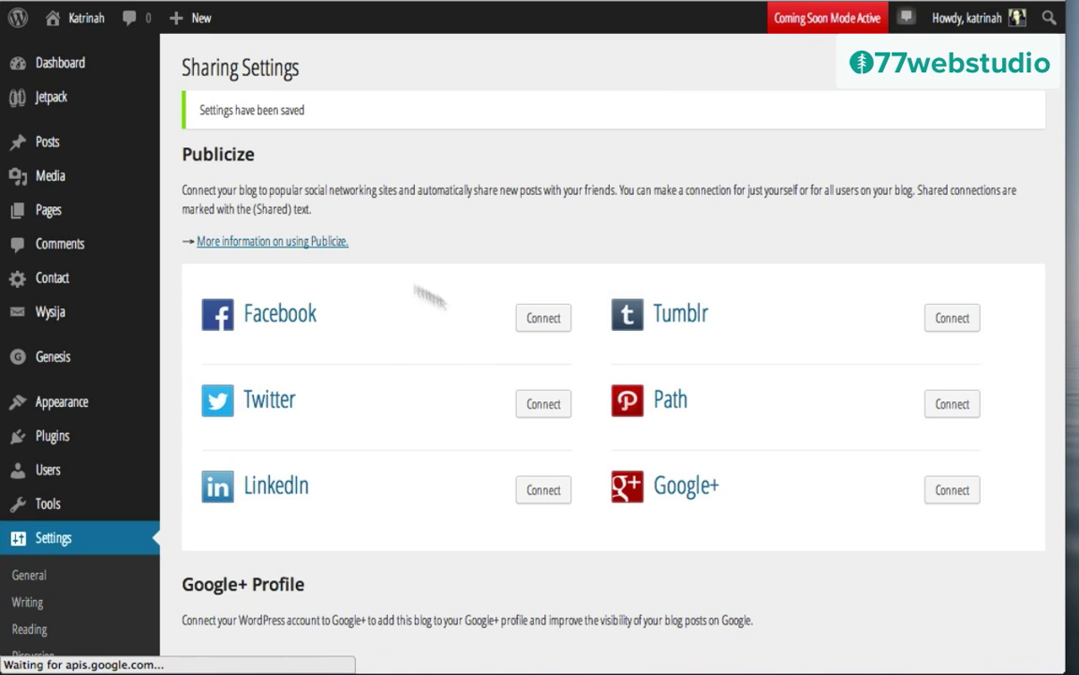
Step: Open the Suco de Cacao post on the live site and scroll to its share buttons
{"action": "mouse_move", "coordinate": [86, 26]}
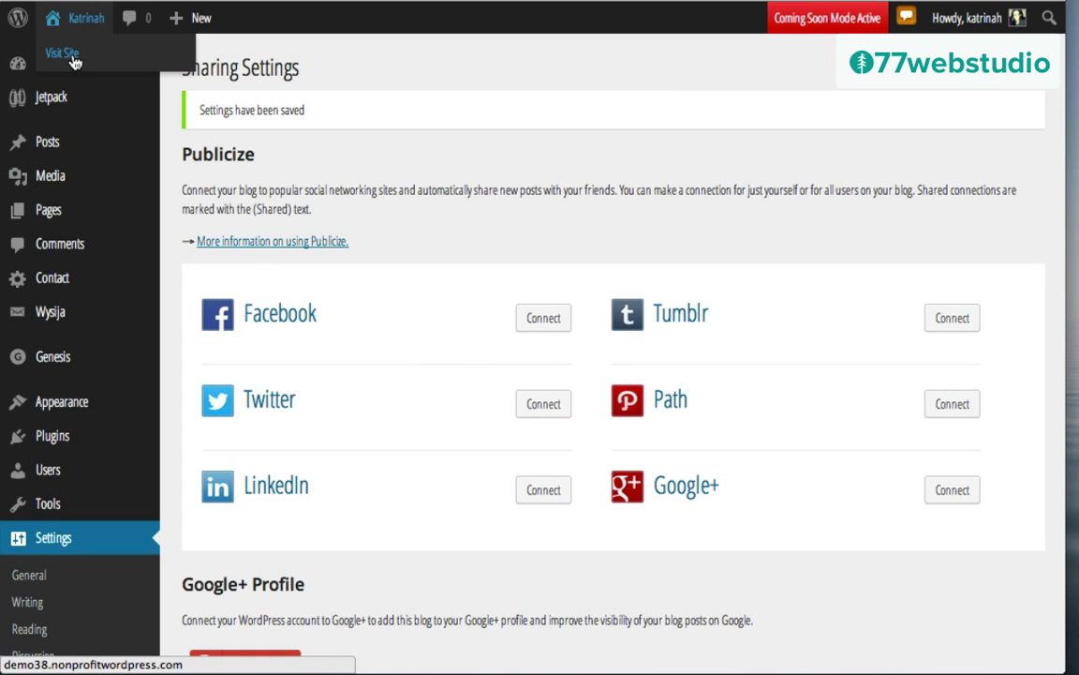
{"action": "left_click", "coordinate": [74, 59]}
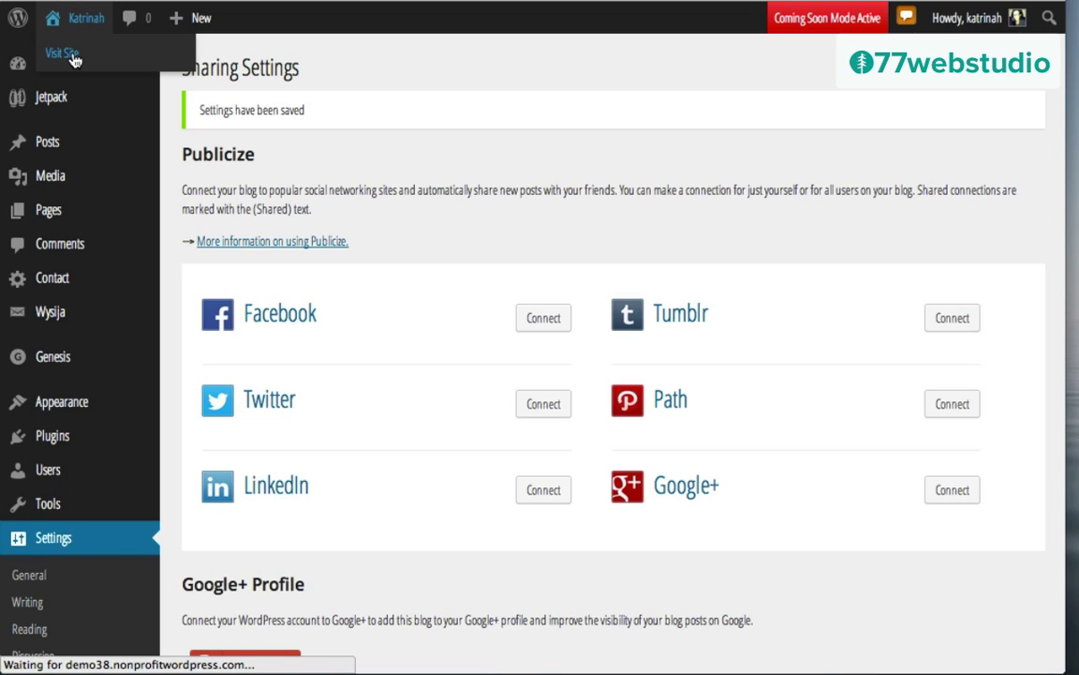
{"action": "scroll", "coordinate": [123, 243], "scroll_direction": "down", "scroll_amount": 10}
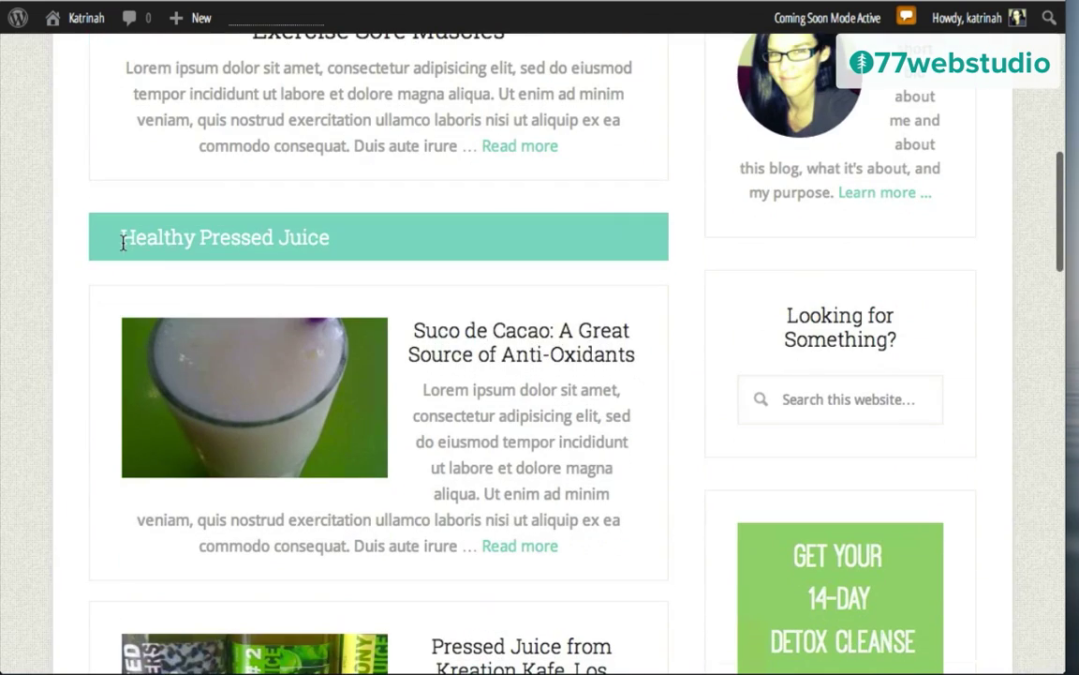
{"action": "left_click", "coordinate": [462, 337]}
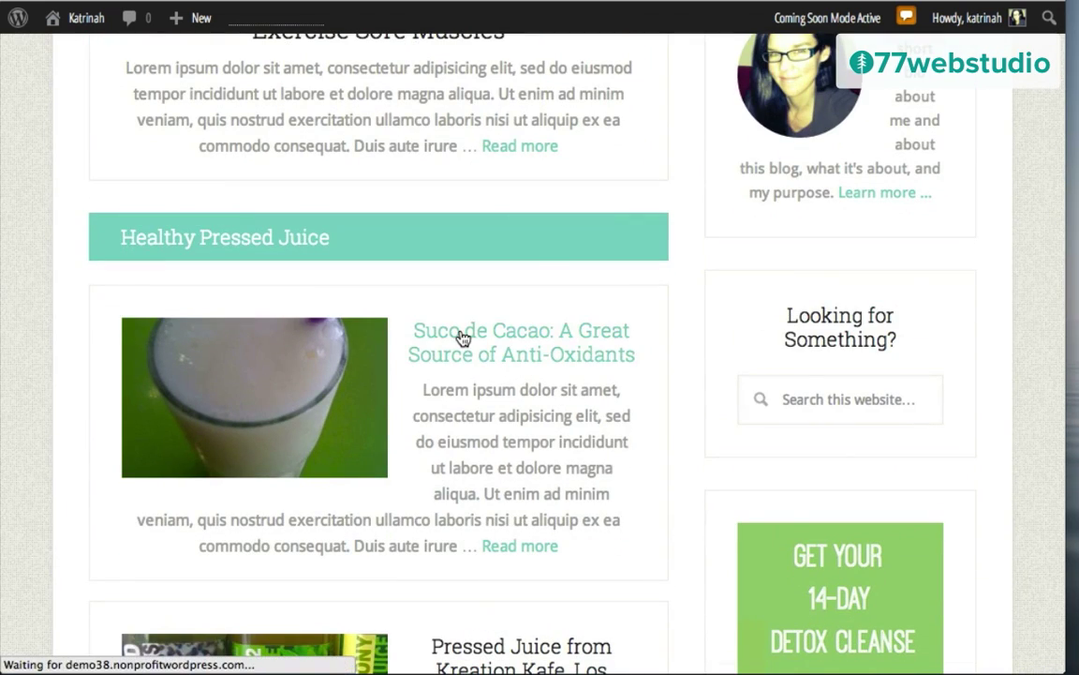
{"action": "scroll", "coordinate": [692, 436], "scroll_direction": "down", "scroll_amount": 6}
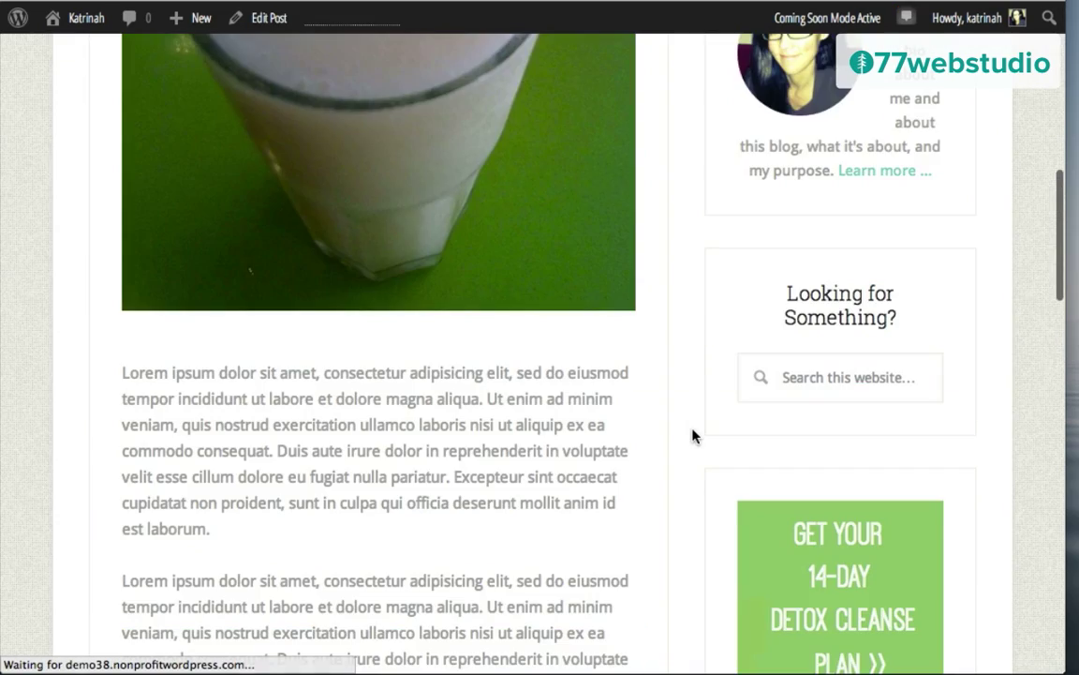
{"action": "scroll", "coordinate": [691, 435], "scroll_direction": "down", "scroll_amount": 6}
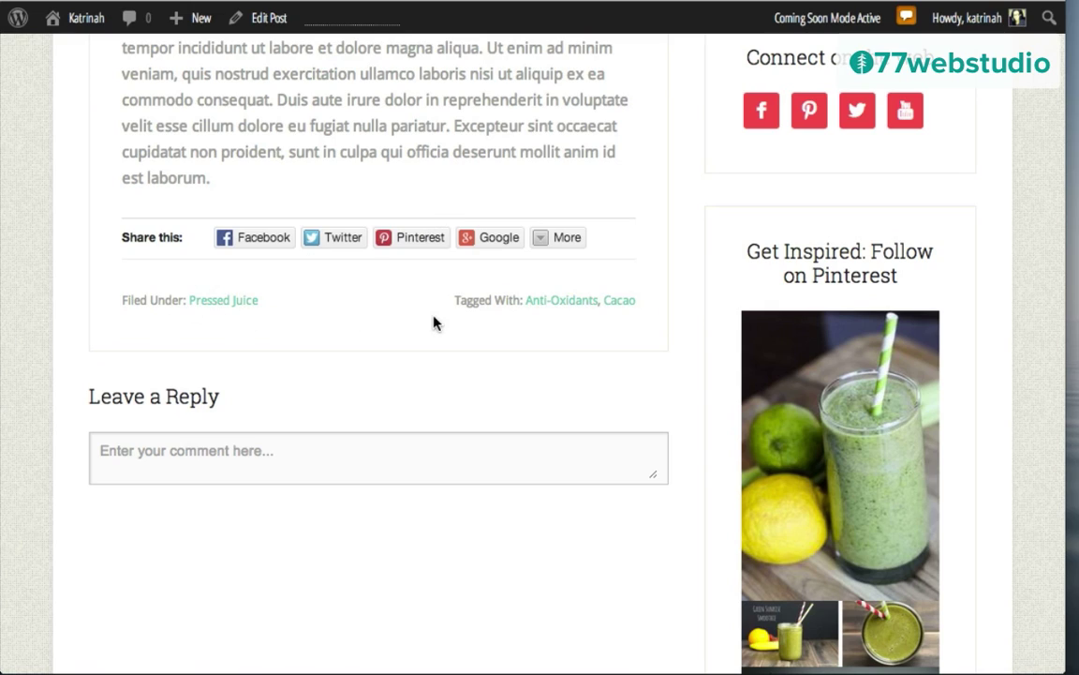
{"action": "scroll", "coordinate": [432, 323], "scroll_direction": "up", "scroll_amount": 20}
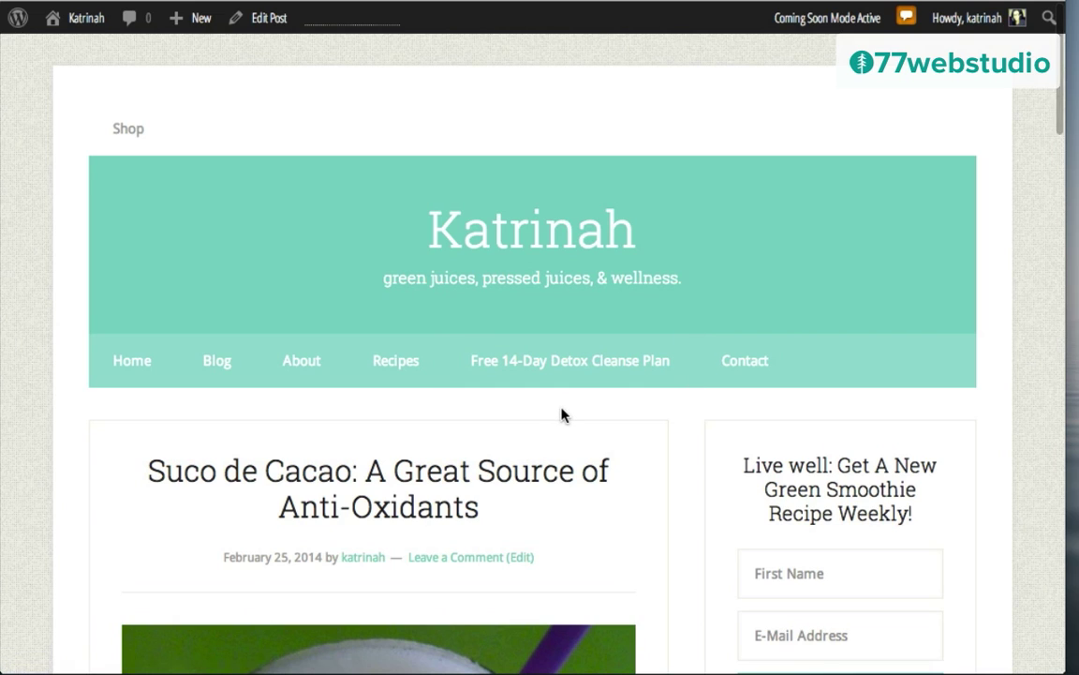
Step: Go from the admin dashboard to the Installed Plugins list
{"action": "mouse_move", "coordinate": [83, 18]}
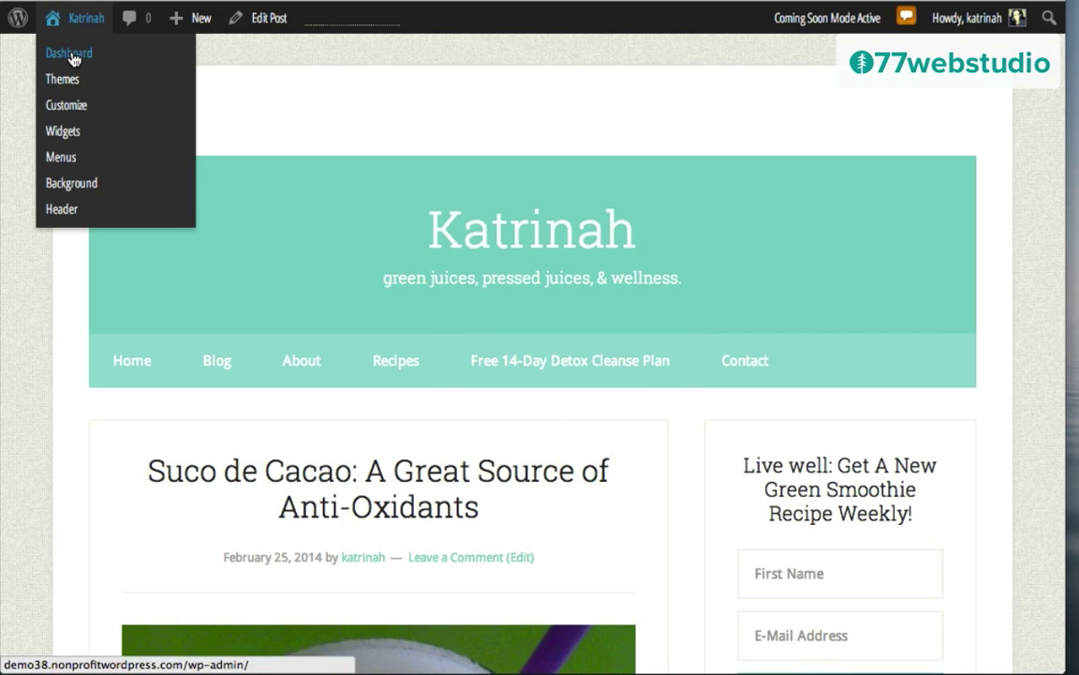
{"action": "left_click", "coordinate": [73, 56]}
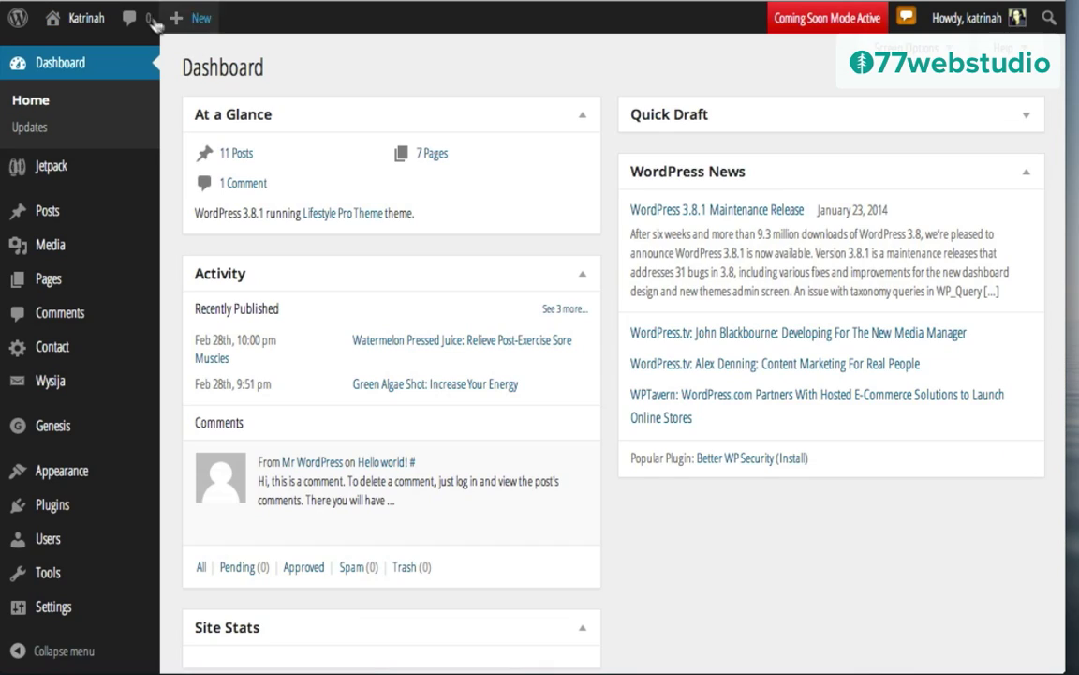
{"action": "scroll", "coordinate": [198, 228], "scroll_direction": "down", "scroll_amount": 3}
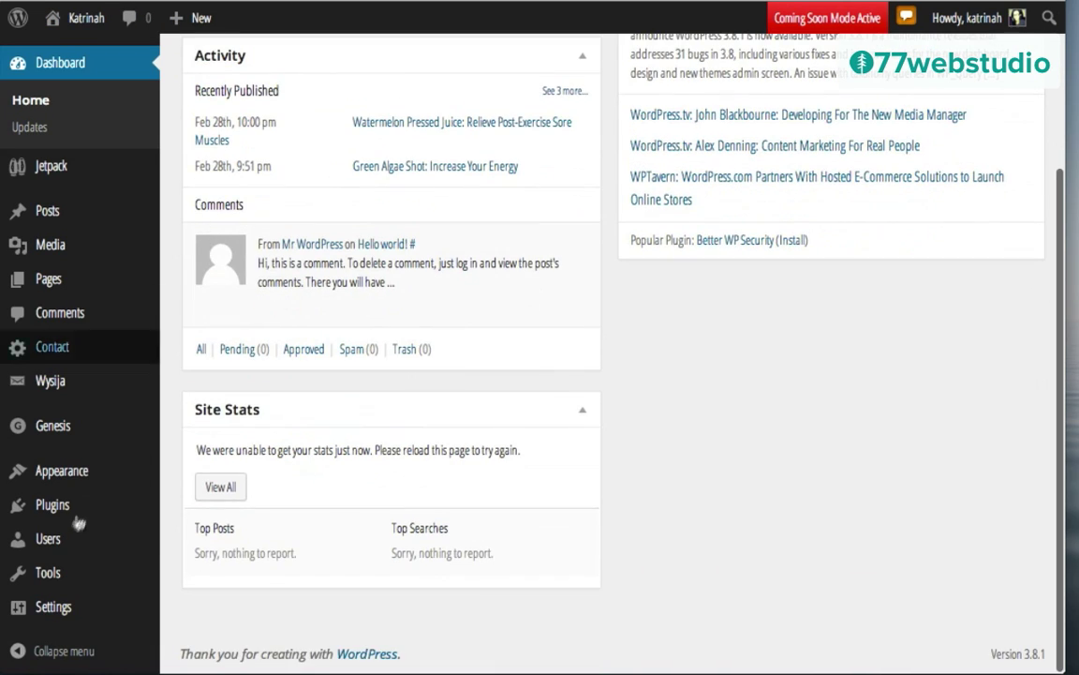
{"action": "left_click", "coordinate": [56, 506]}
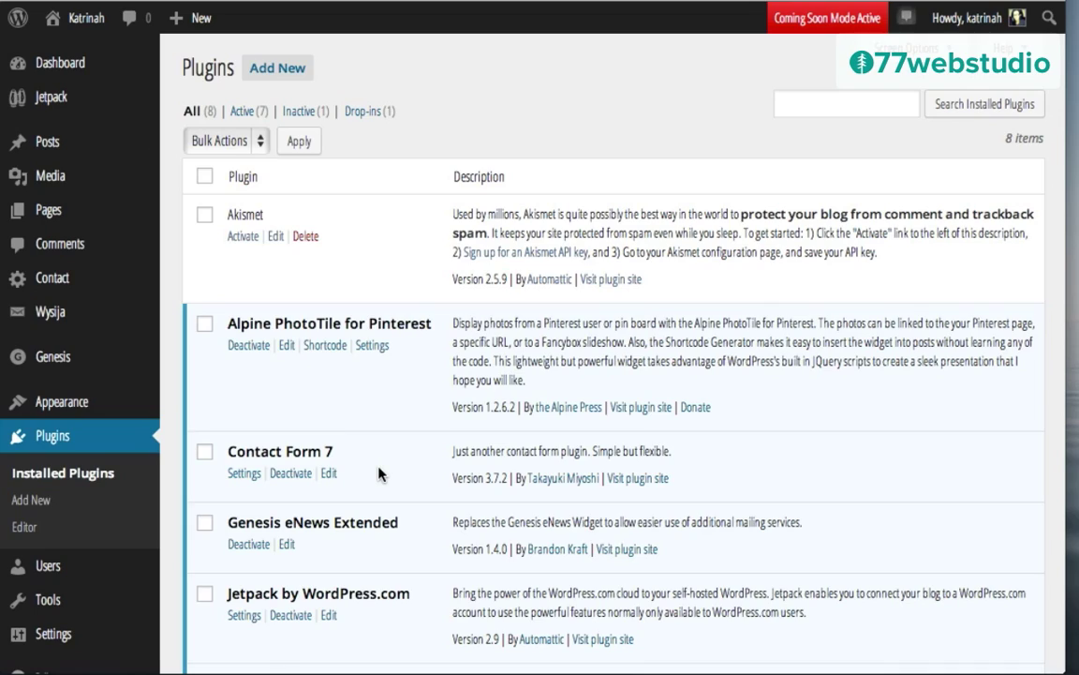
{"action": "scroll", "coordinate": [340, 418], "scroll_direction": "down", "scroll_amount": 4}
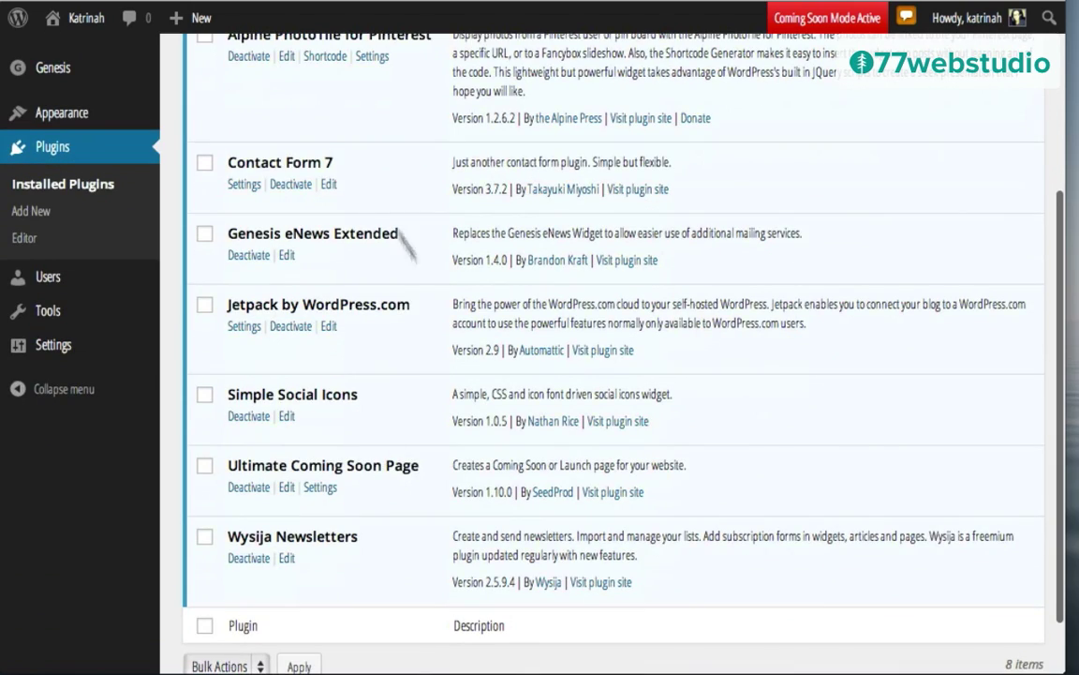
{"action": "scroll", "coordinate": [368, 277], "scroll_direction": "up", "scroll_amount": 5}
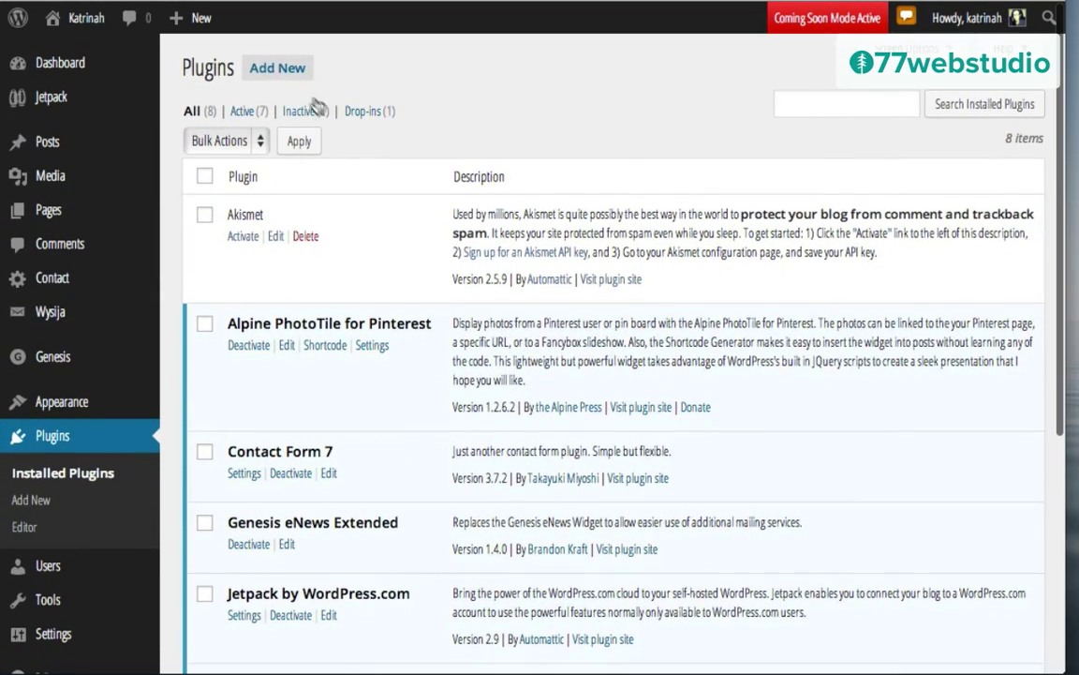
Step: Search the plugin directory for 'magic action box'
{"action": "left_click", "coordinate": [284, 68]}
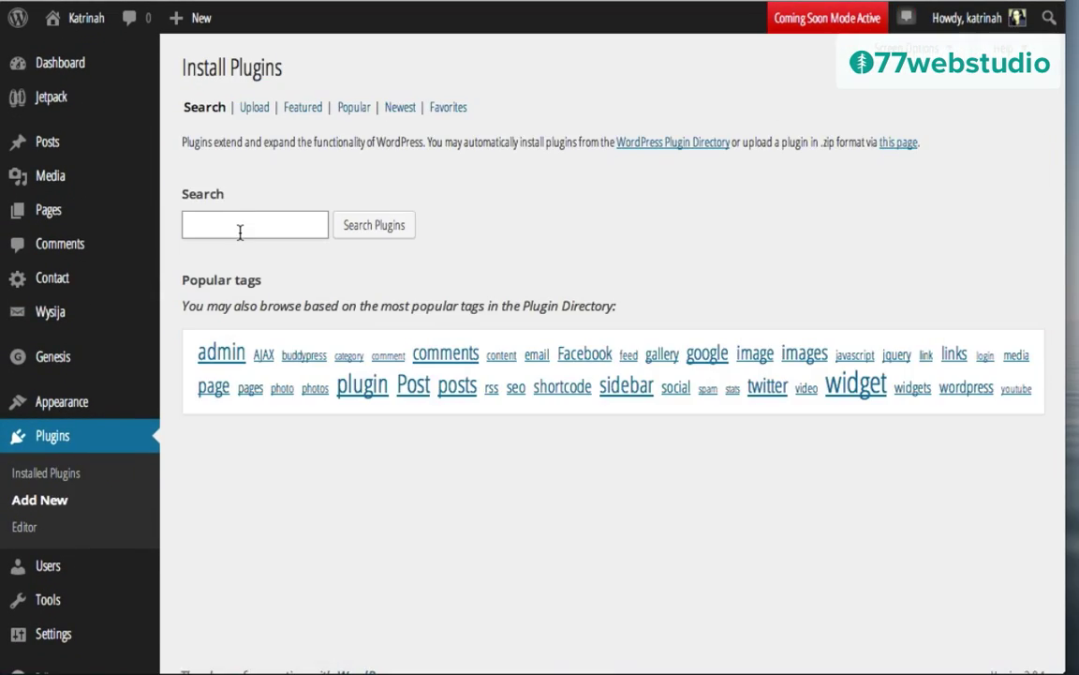
{"action": "left_click", "coordinate": [239, 226]}
{"action": "type", "text": "magi"}
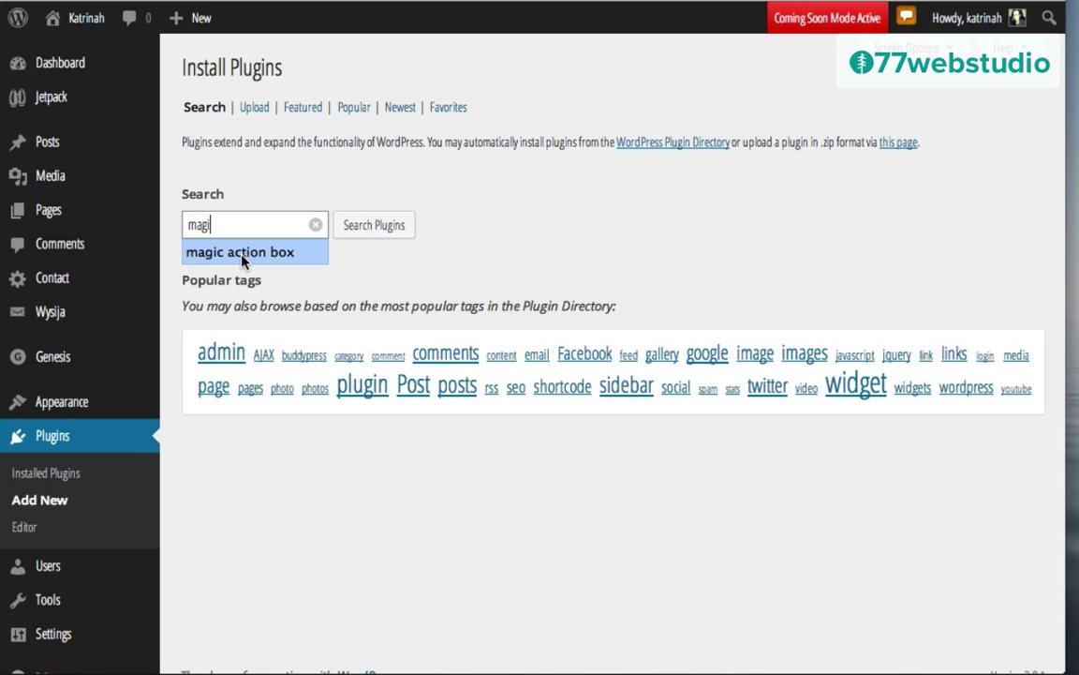
{"action": "left_click", "coordinate": [246, 253]}
{"action": "left_click", "coordinate": [371, 231]}
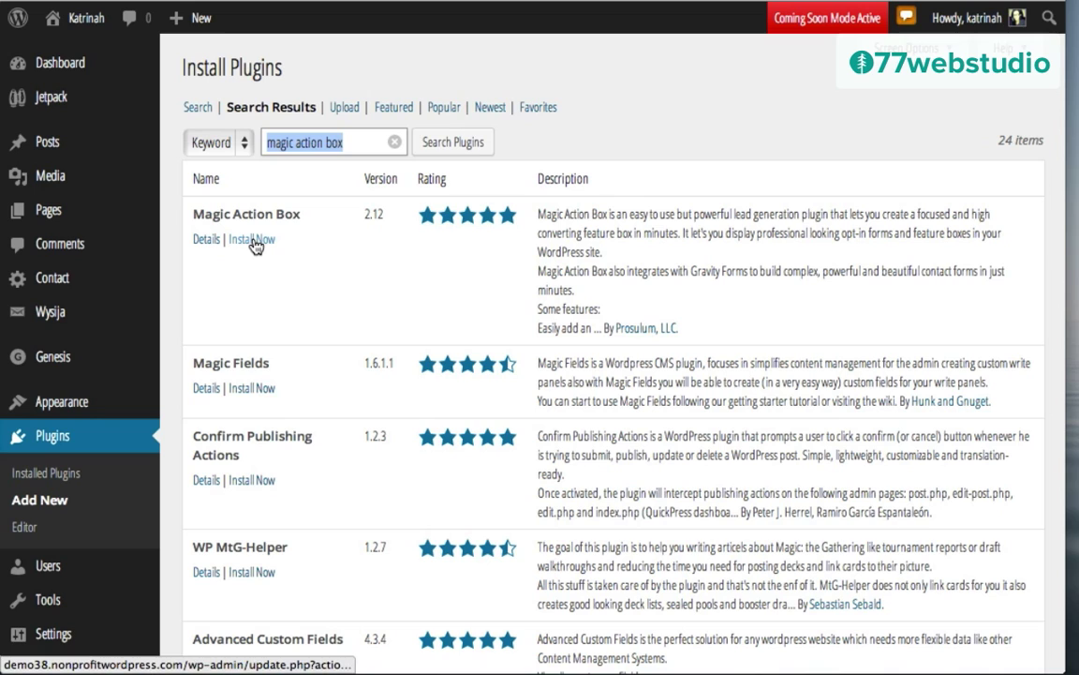
Step: Install and activate Magic Action Box 2.12, confirming the install prompt
{"action": "left_click", "coordinate": [253, 240]}
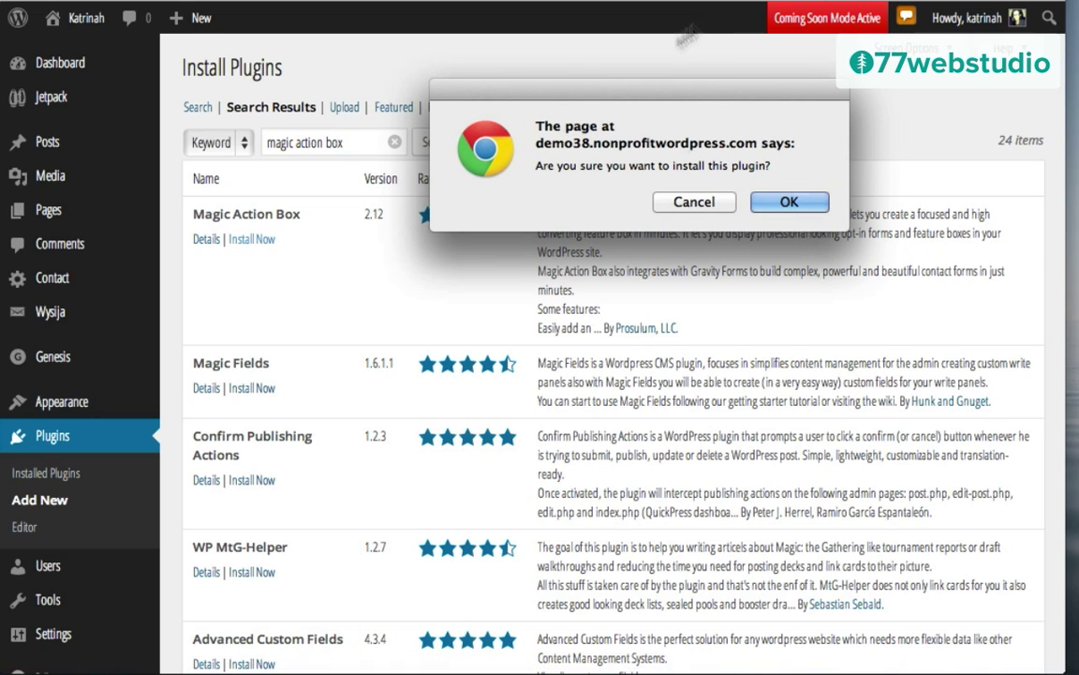
{"action": "left_click", "coordinate": [789, 201]}
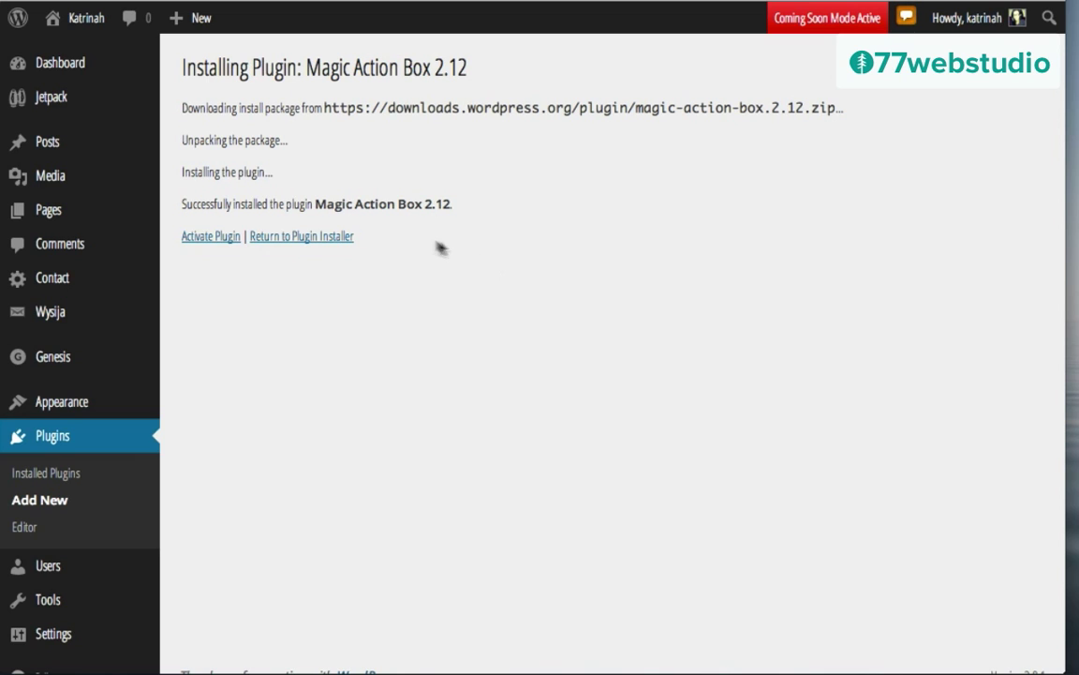
{"action": "left_click", "coordinate": [202, 246]}
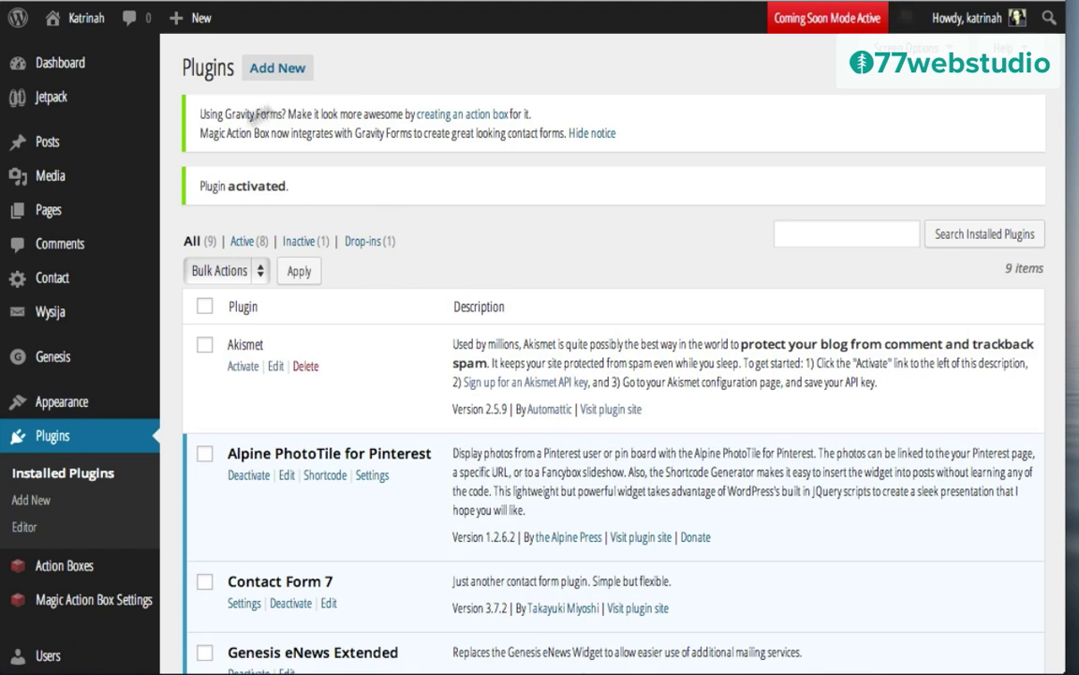
{"action": "scroll", "coordinate": [354, 349], "scroll_direction": "down", "scroll_amount": 3}
{"action": "scroll", "coordinate": [354, 350], "scroll_direction": "down", "scroll_amount": 1}
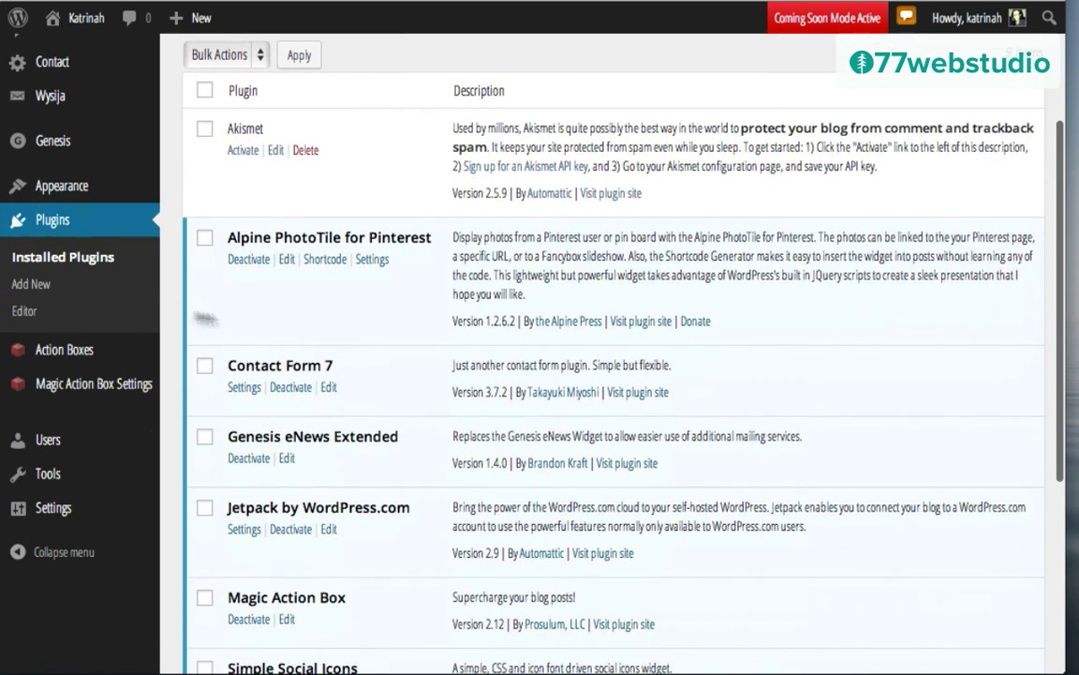
{"action": "mouse_move", "coordinate": [37, 377]}
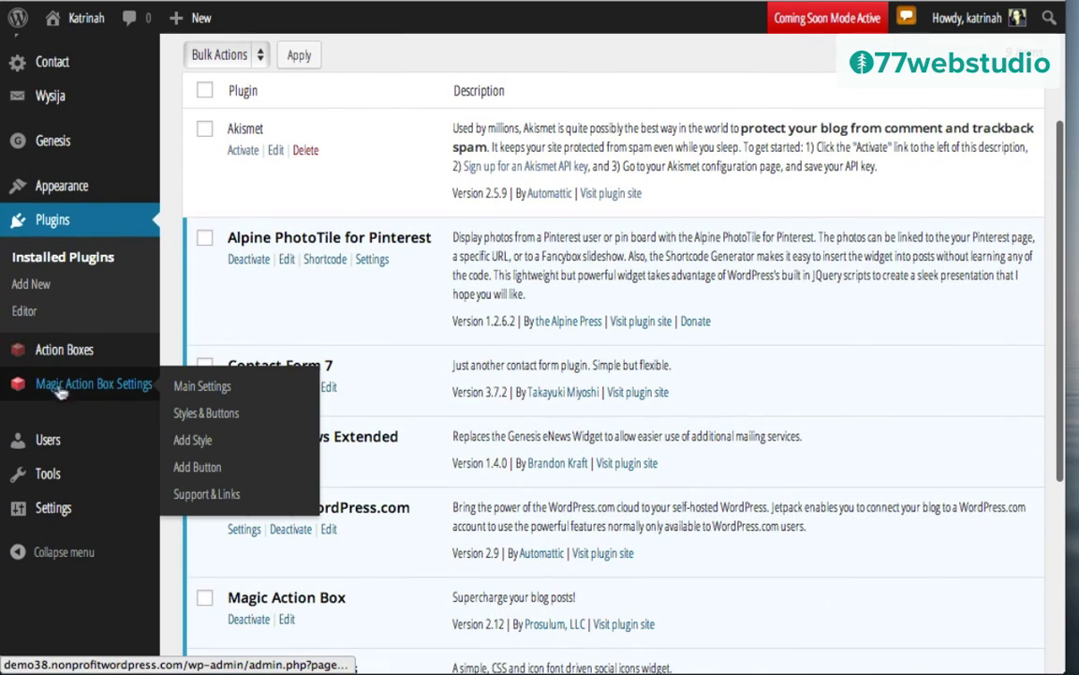
{"action": "mouse_move", "coordinate": [73, 362]}
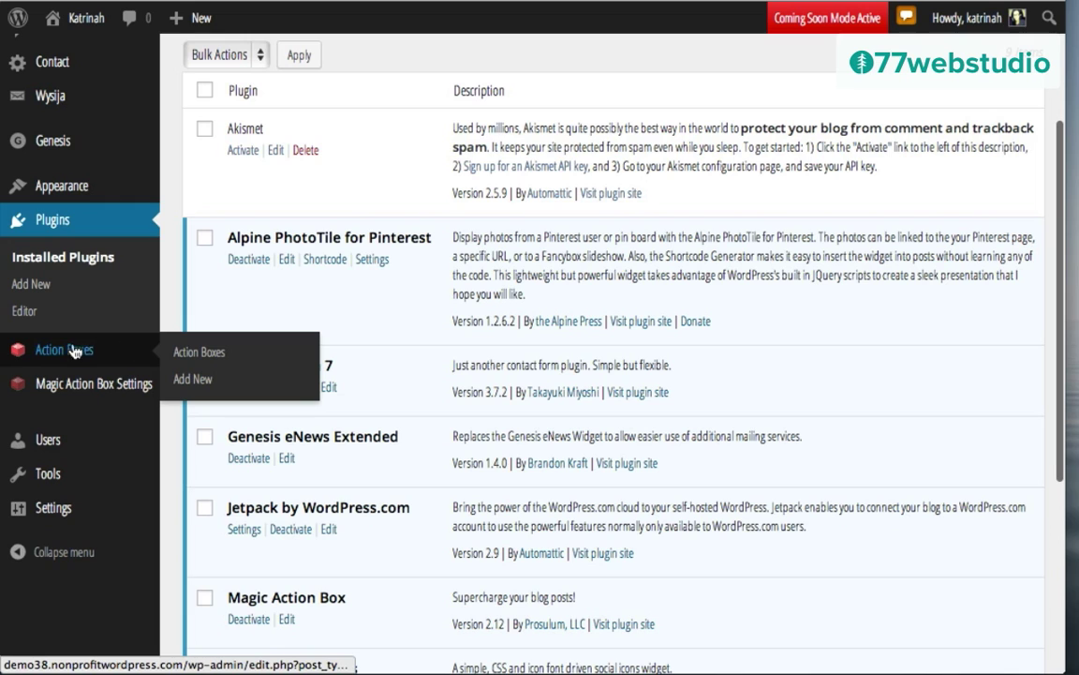
{"action": "scroll", "coordinate": [327, 496], "scroll_direction": "up", "scroll_amount": 2}
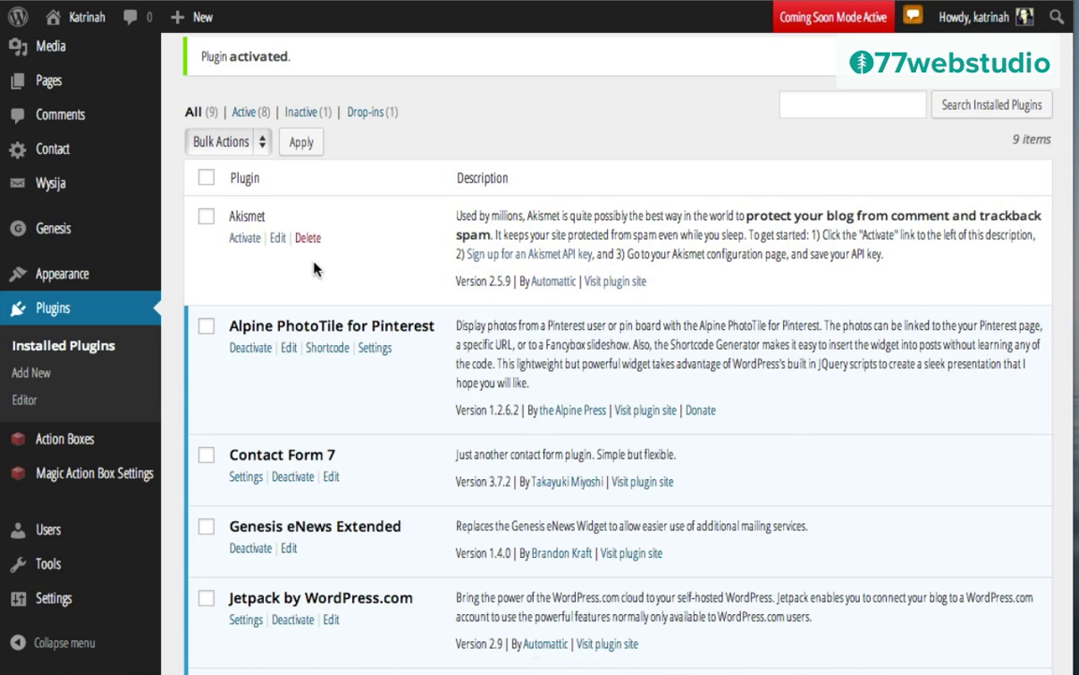
{"action": "scroll", "coordinate": [517, 377], "scroll_direction": "up", "scroll_amount": 3}
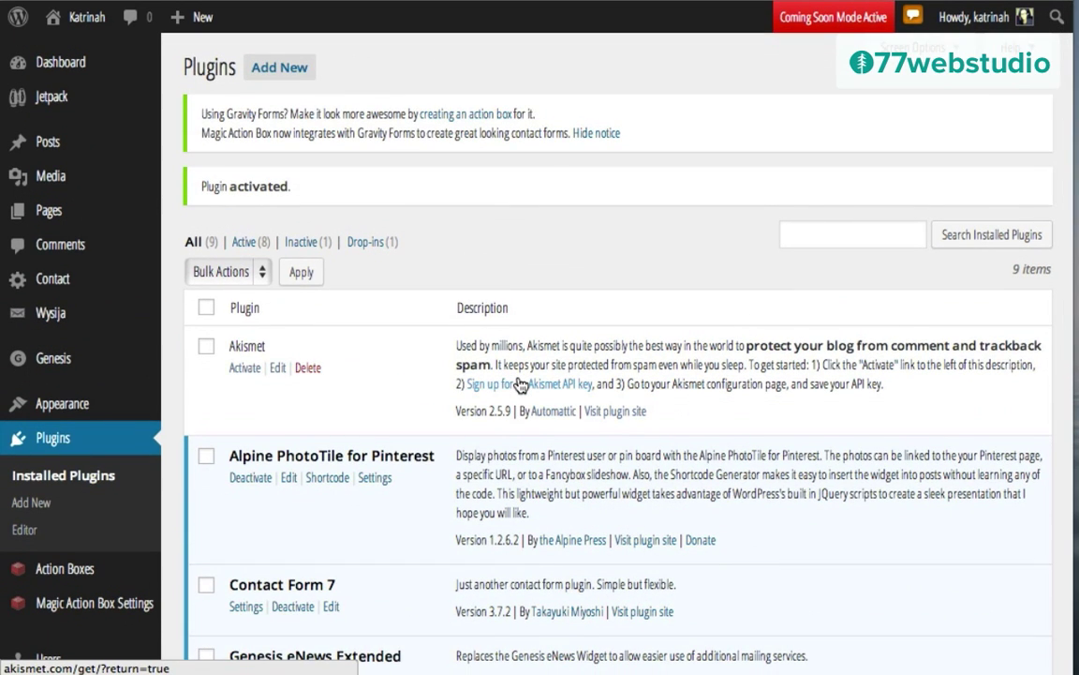
{"action": "mouse_move", "coordinate": [87, 19]}
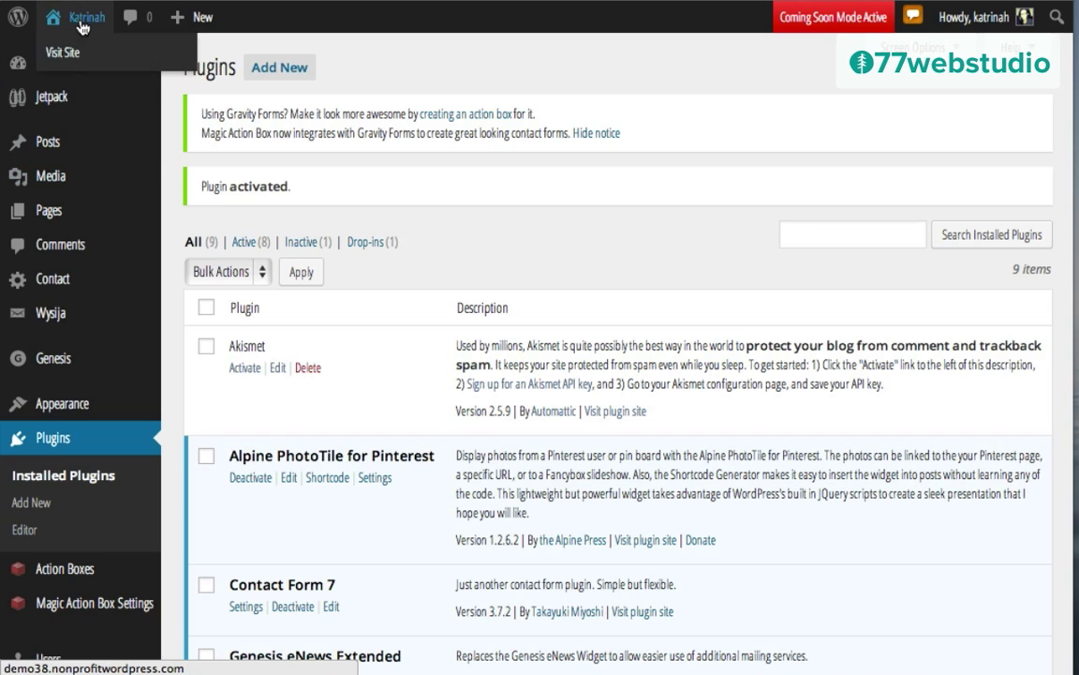
Step: Visit the Katrinah site from the admin bar and scroll through its home page
{"action": "left_click", "coordinate": [74, 55]}
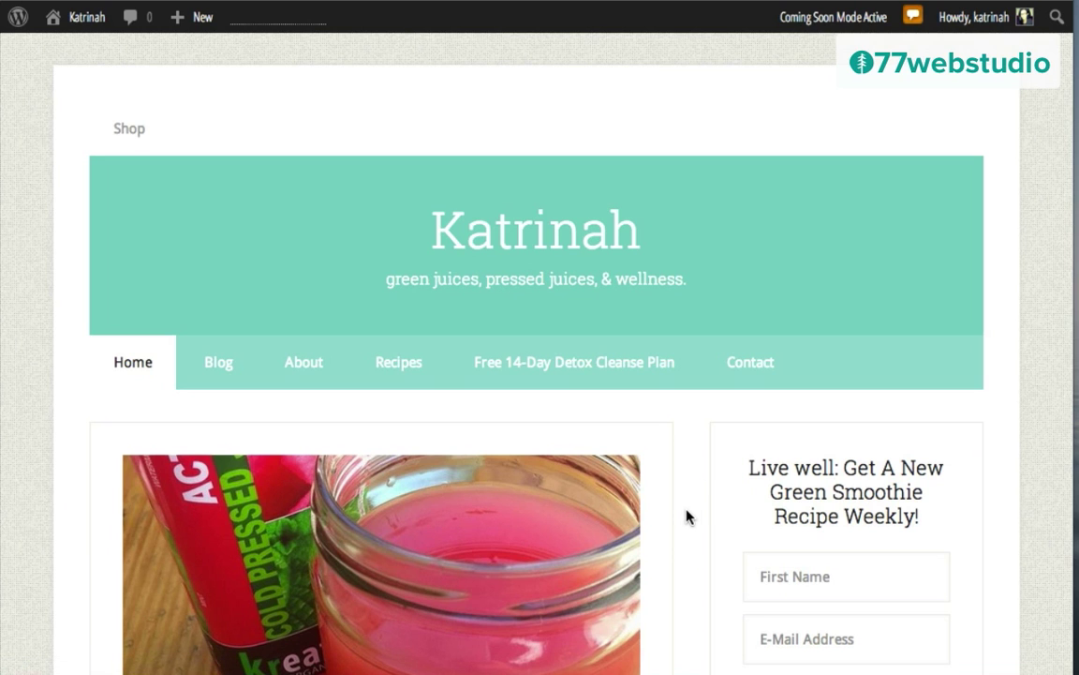
{"action": "scroll", "coordinate": [686, 516], "scroll_direction": "down", "scroll_amount": 3}
{"action": "scroll", "coordinate": [687, 516], "scroll_direction": "up", "scroll_amount": 3}
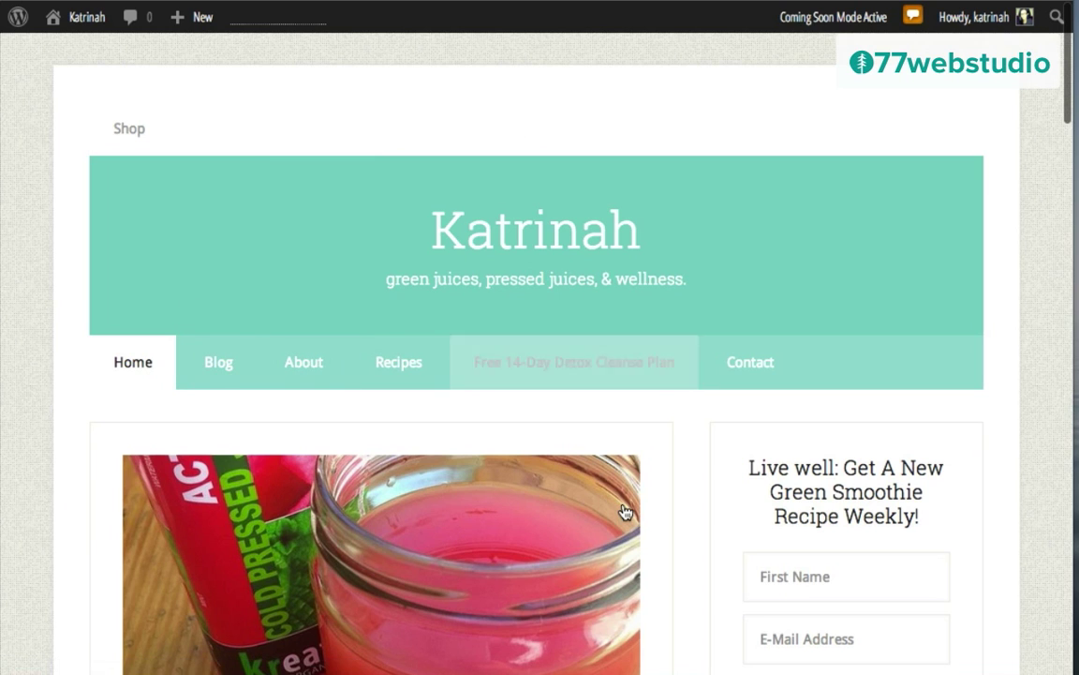
{"action": "scroll", "coordinate": [625, 512], "scroll_direction": "down", "scroll_amount": 1}
{"action": "scroll", "coordinate": [626, 512], "scroll_direction": "down", "scroll_amount": 3}
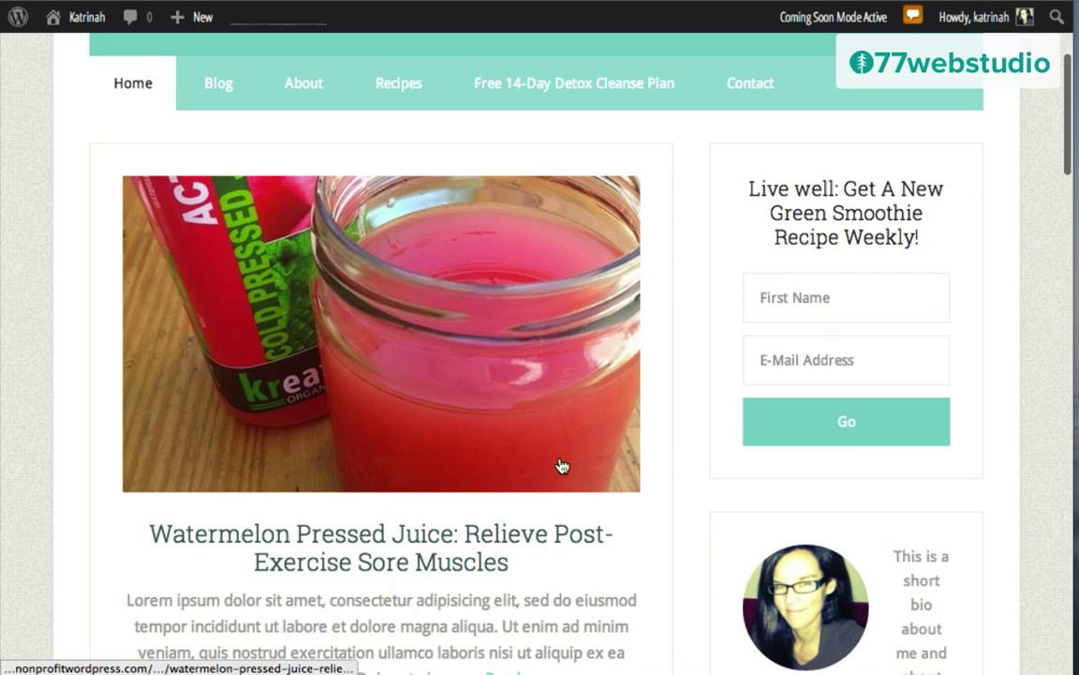
{"action": "scroll", "coordinate": [712, 503], "scroll_direction": "down", "scroll_amount": 10}
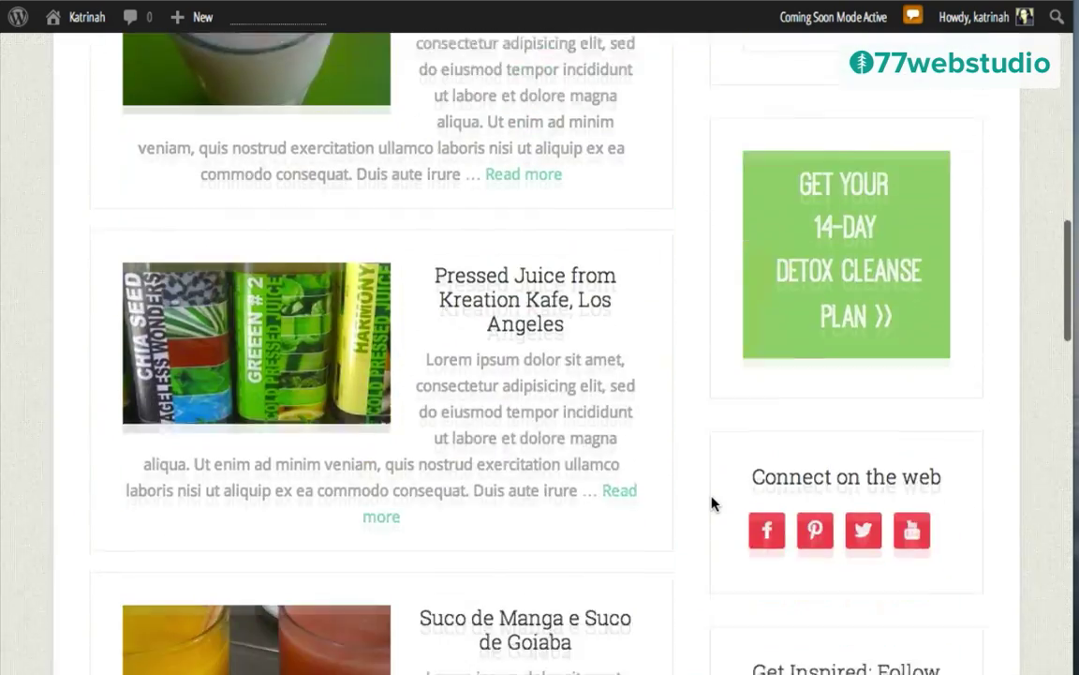
{"action": "scroll", "coordinate": [712, 503], "scroll_direction": "down", "scroll_amount": 9}
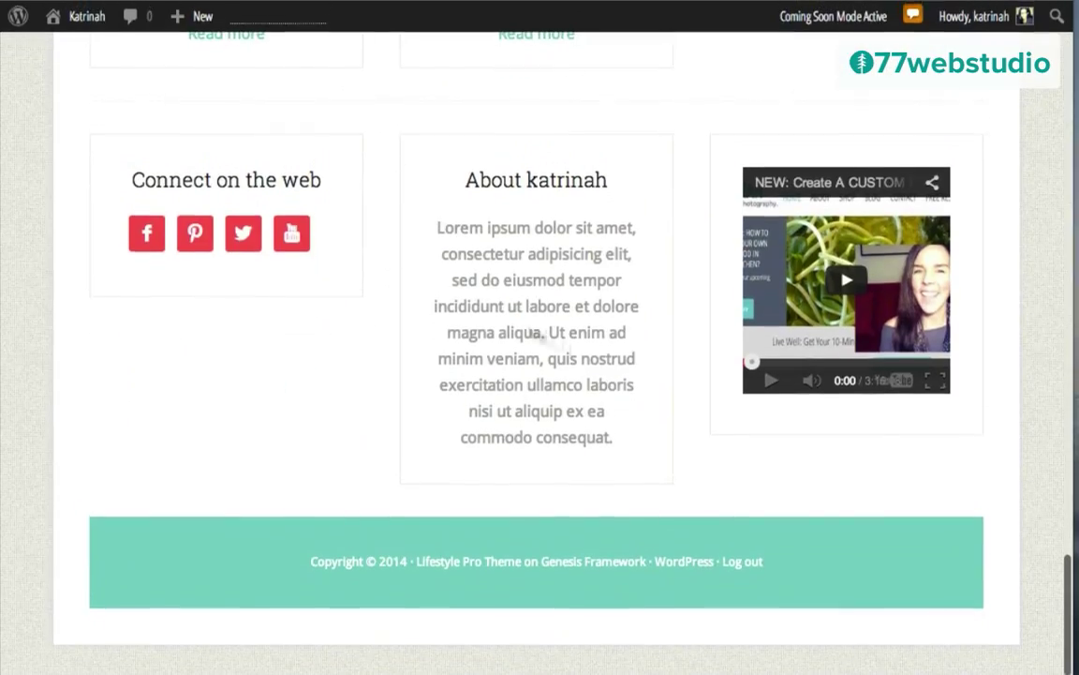
{"action": "scroll", "coordinate": [557, 370], "scroll_direction": "up", "scroll_amount": 20}
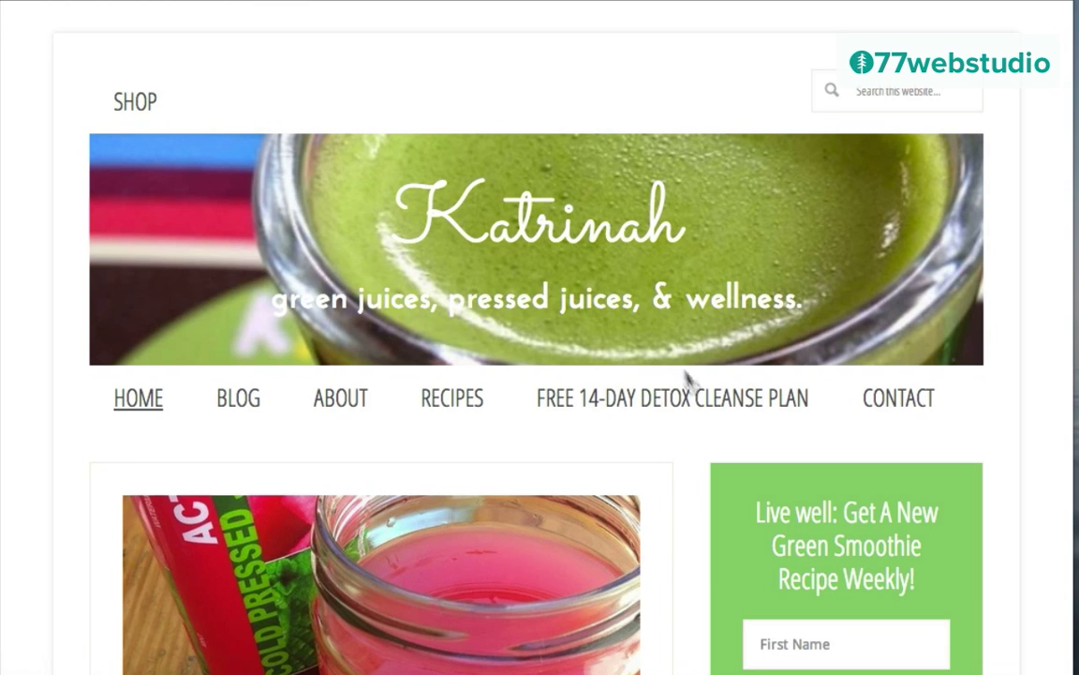
Step: Scroll the katrinah.com home page from the green-juice header down toward the footer and back
{"action": "scroll", "coordinate": [671, 485], "scroll_direction": "down", "scroll_amount": 6}
{"action": "scroll", "coordinate": [671, 485], "scroll_direction": "down", "scroll_amount": 15}
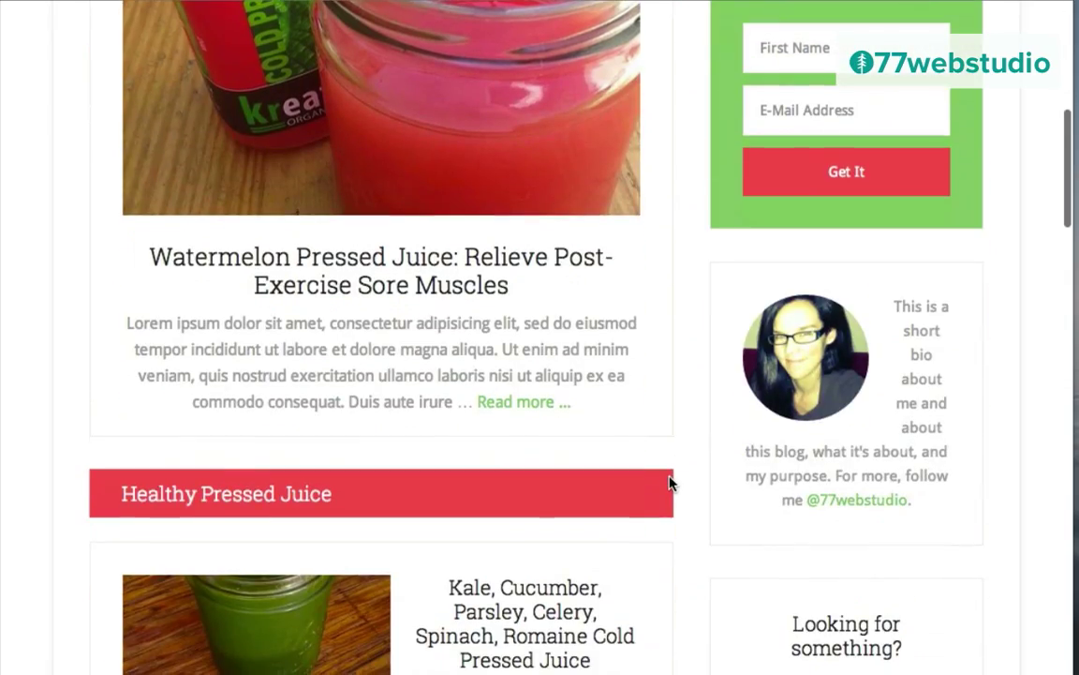
{"action": "scroll", "coordinate": [671, 486], "scroll_direction": "down", "scroll_amount": 5}
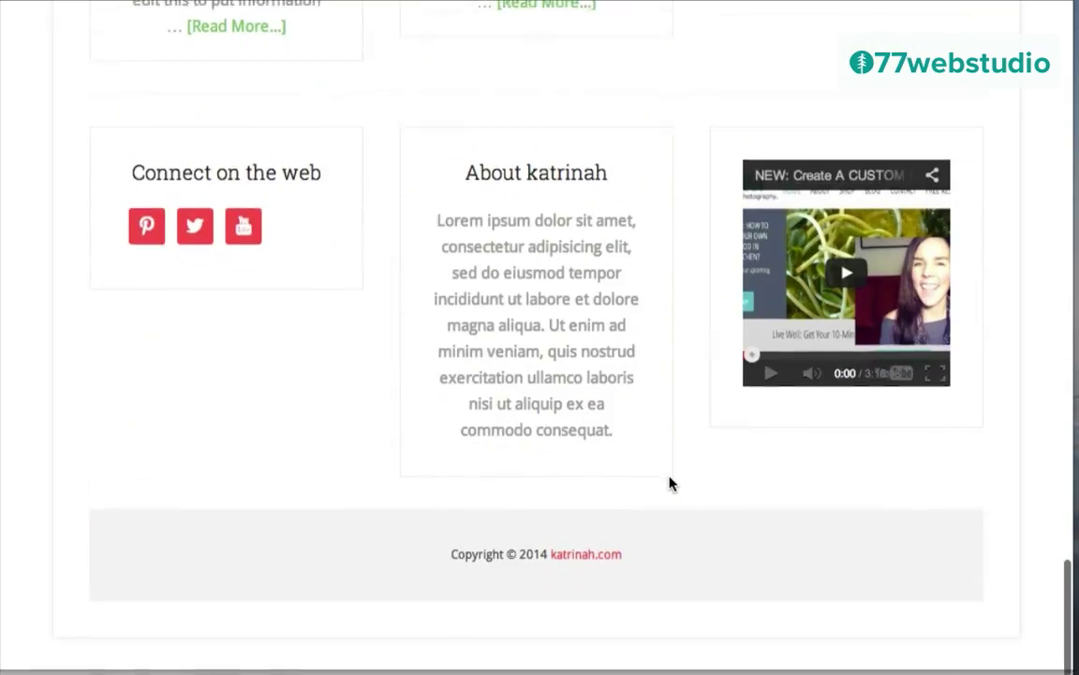
{"action": "scroll", "coordinate": [670, 486], "scroll_direction": "up", "scroll_amount": 20}
{"action": "scroll", "coordinate": [671, 485], "scroll_direction": "up", "scroll_amount": 3}
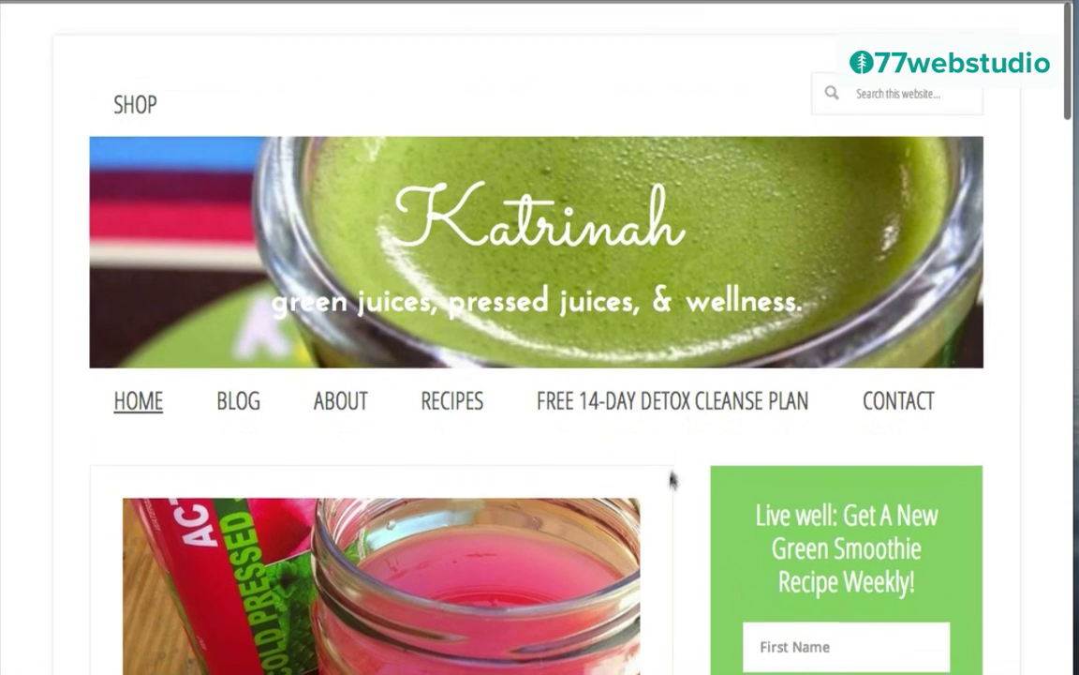